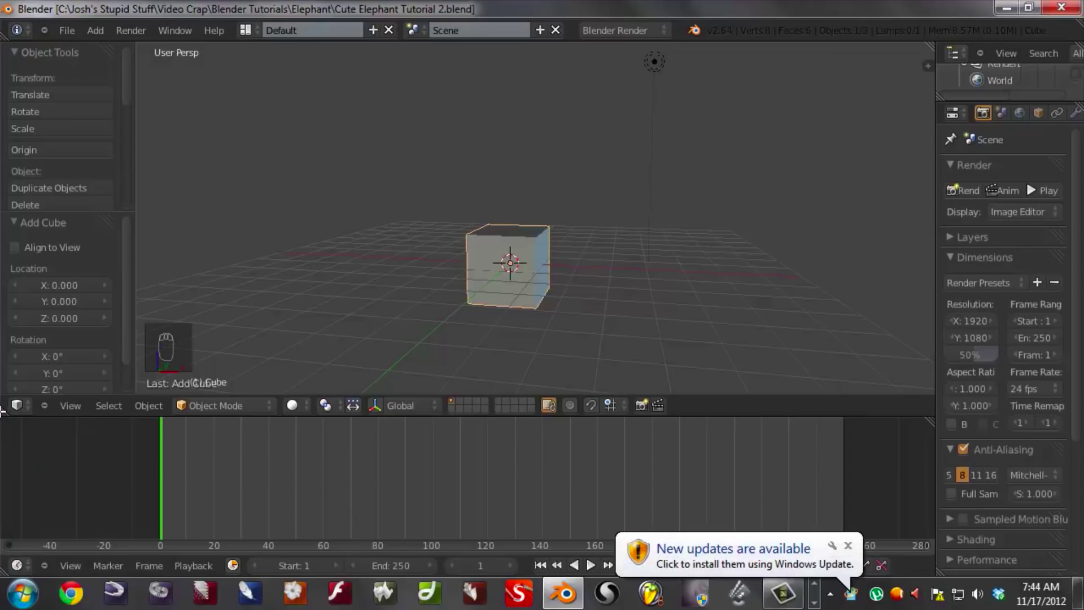
- Close the timeline area and split off a narrow UV/Image Editor beside the 3D viewport
left_click_drag(4, 514, 11, 525)
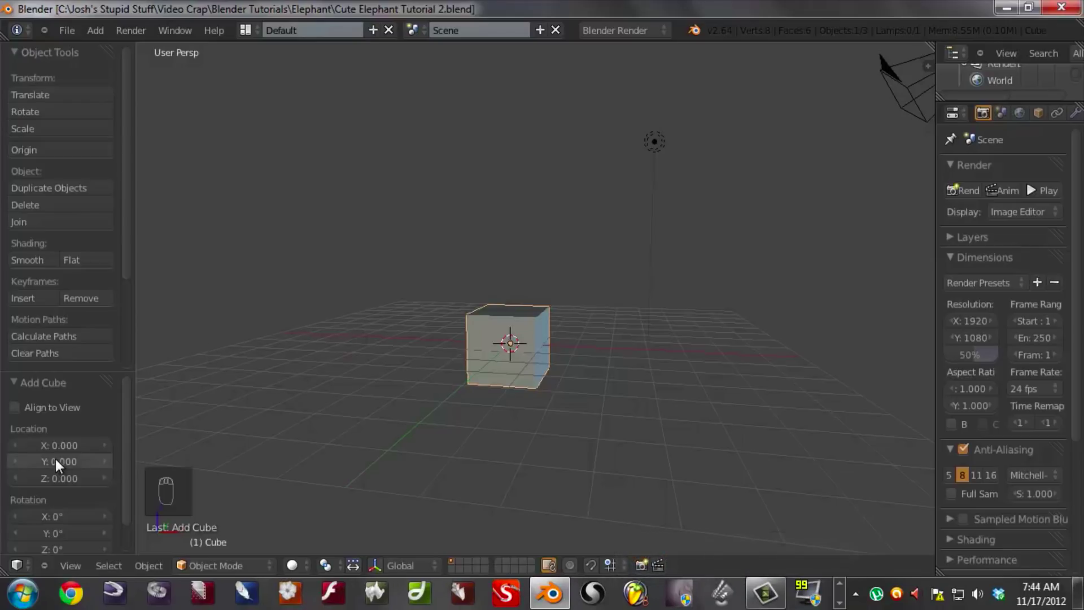
left_click_drag(3, 572, 251, 571)
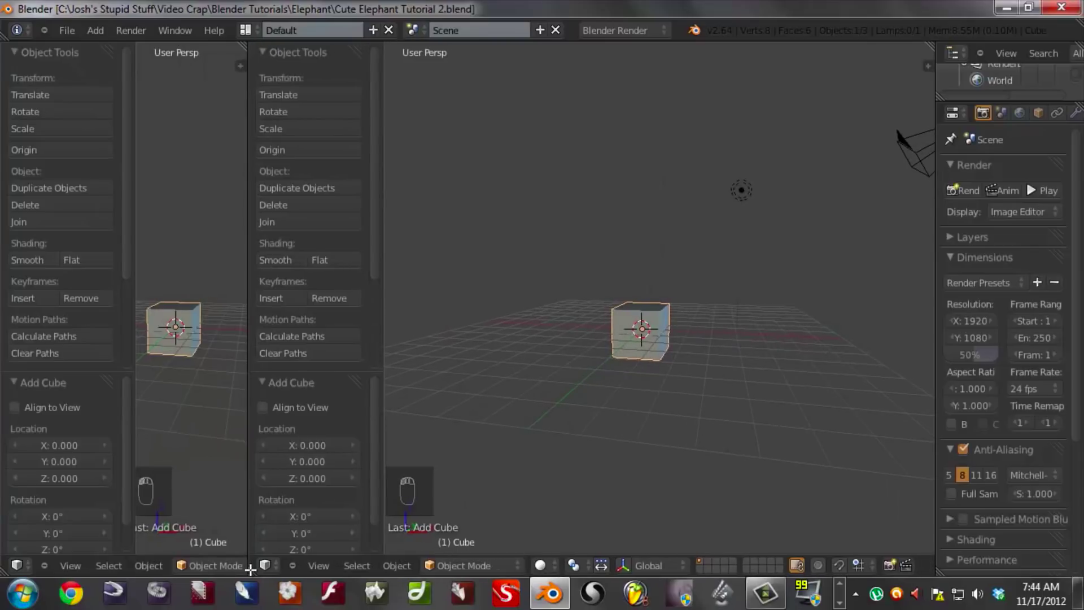
left_click(15, 567)
left_click(41, 451)
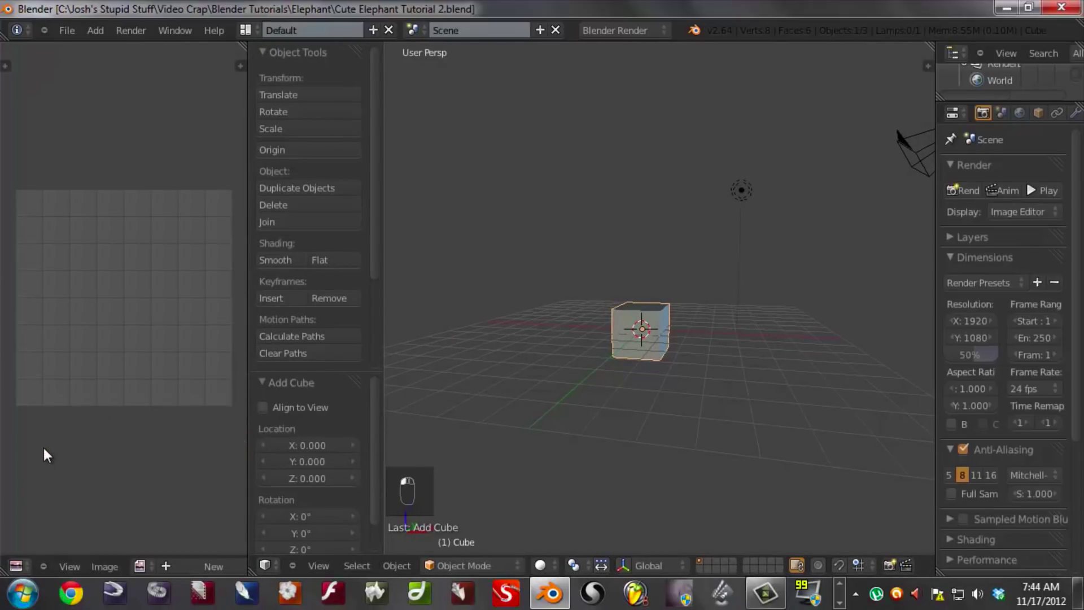
- Load Sketch.jpg from the Reference Images folder into the image editor and fit the elephant drawing within the area
left_click(108, 566)
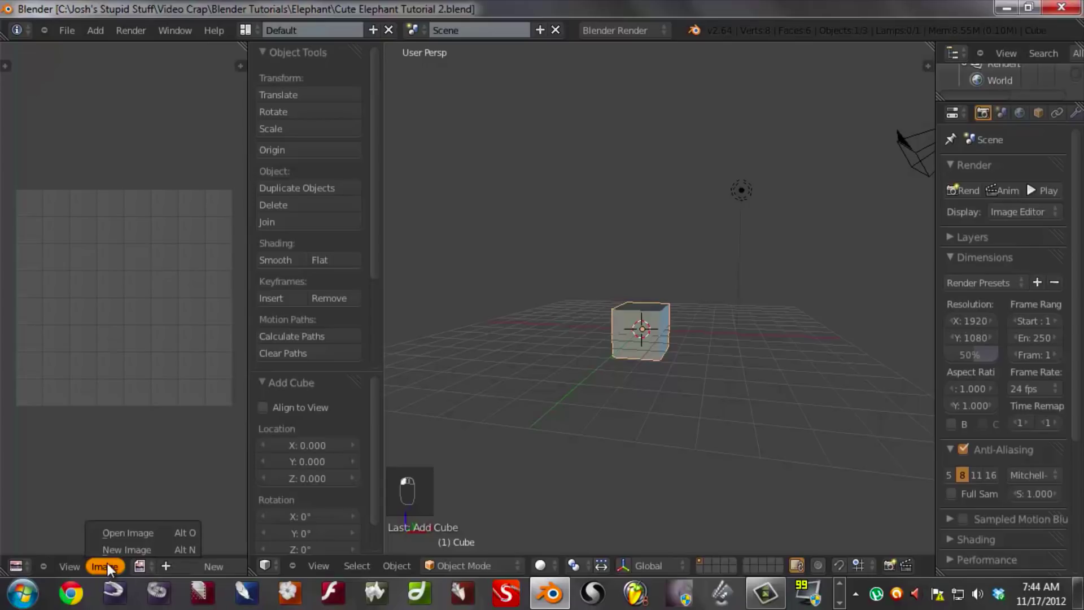
left_click(120, 530)
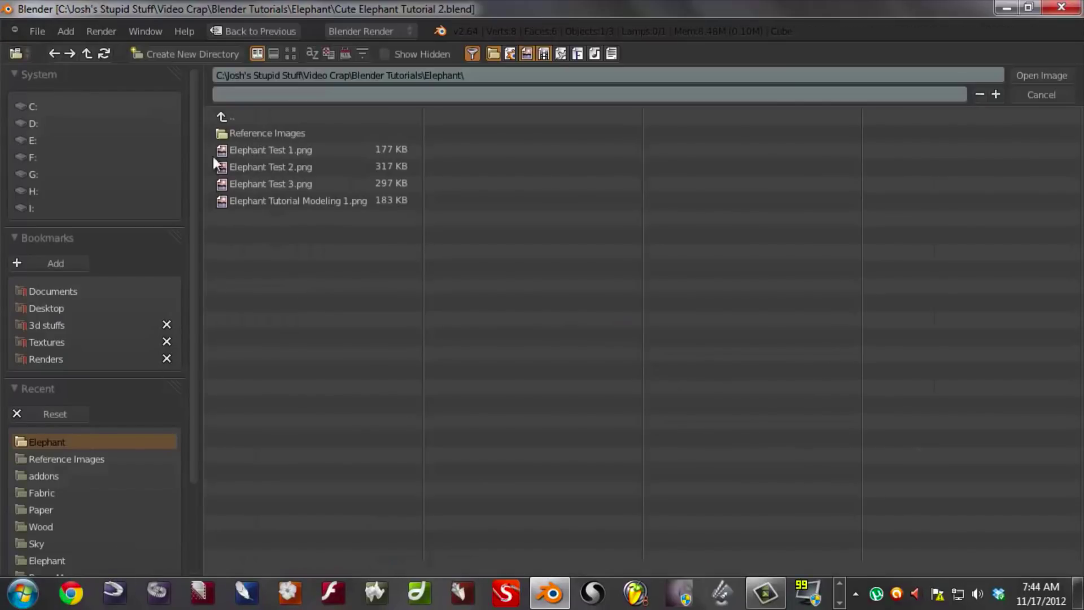
left_click(221, 128)
double_click(221, 142)
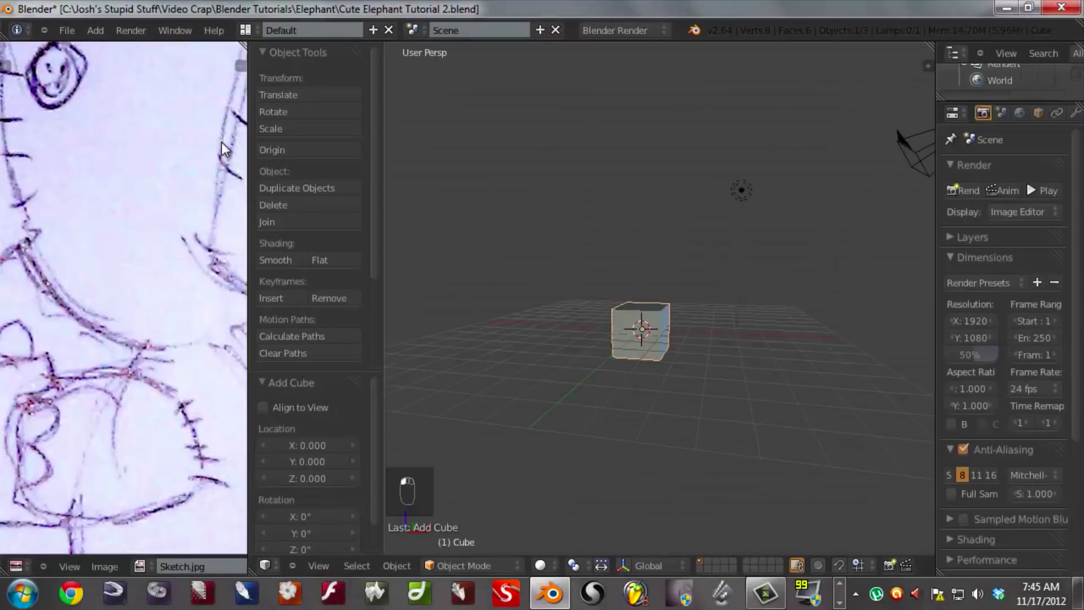
scroll(163, 355, "down", 5)
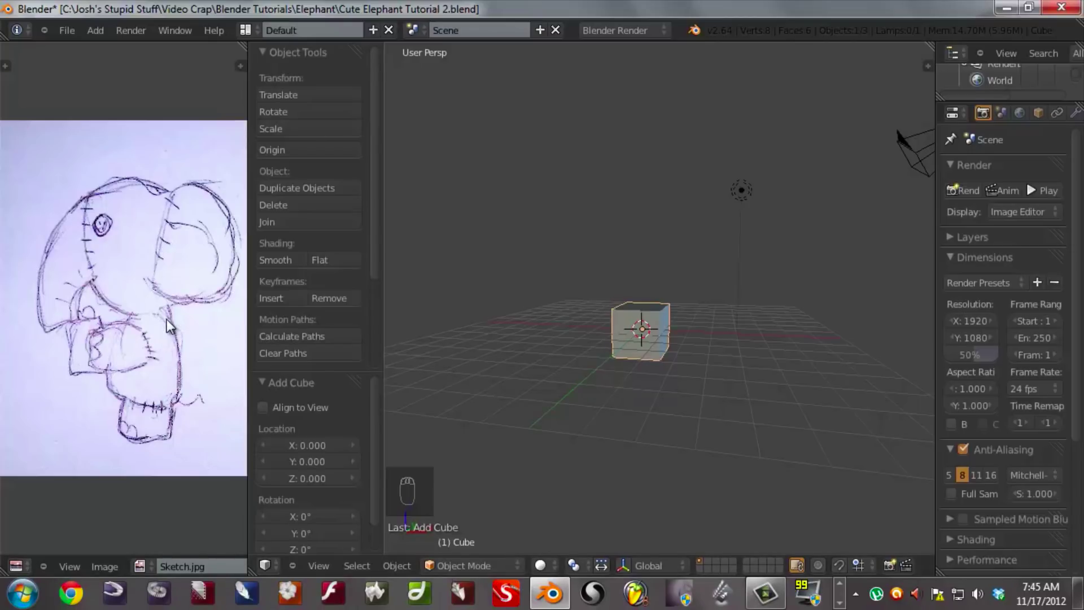
middle_click_drag(167, 320, 155, 323)
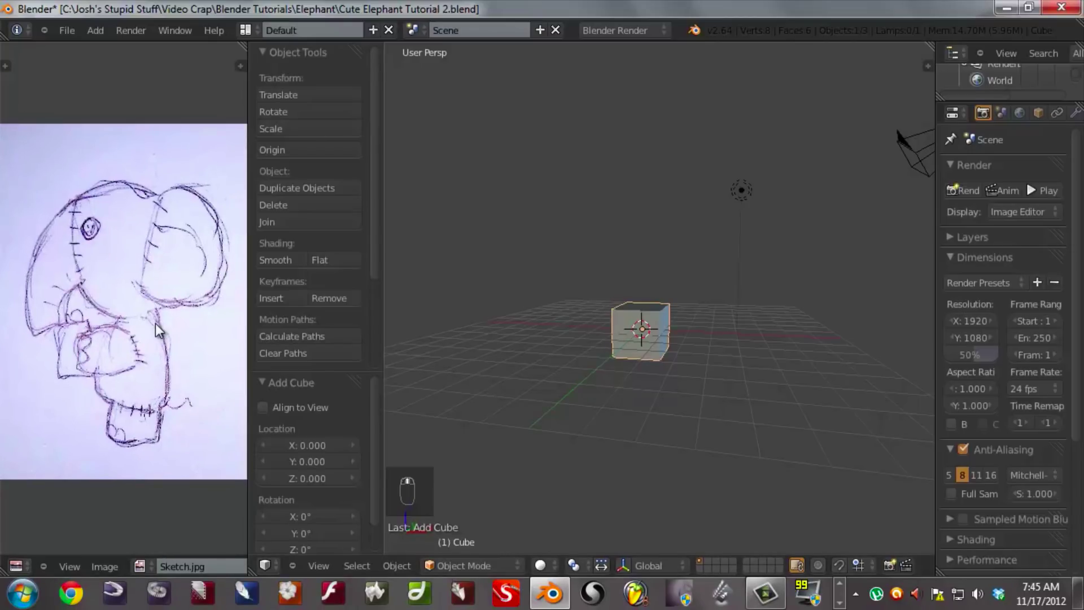
scroll(155, 322, "down", 1)
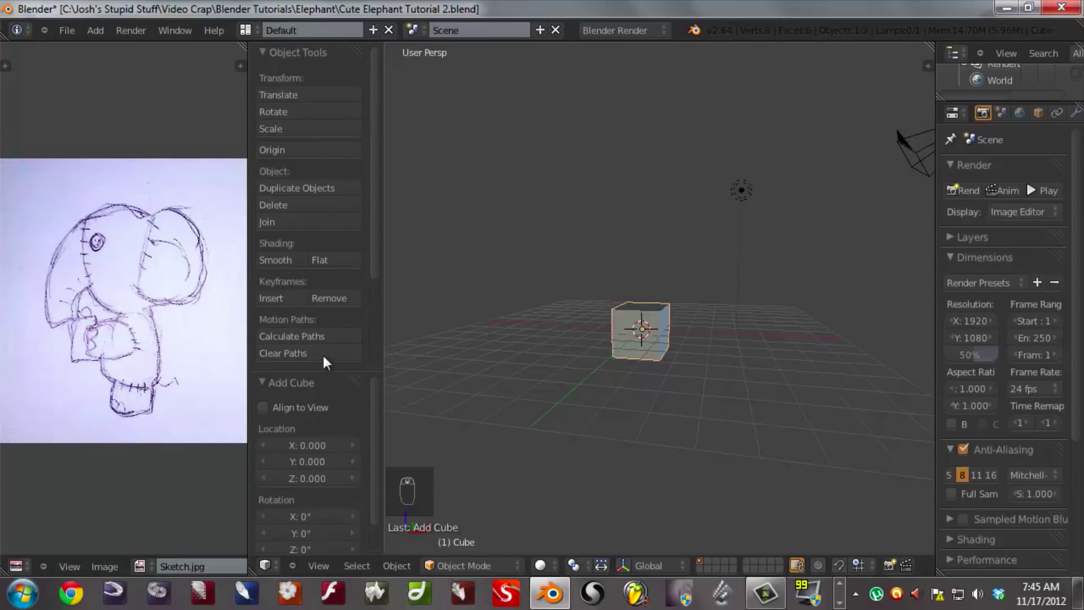
- Switch the 3D viewport to the front orthographic view, framed on the cube
middle_click_drag(632, 357, 628, 383)
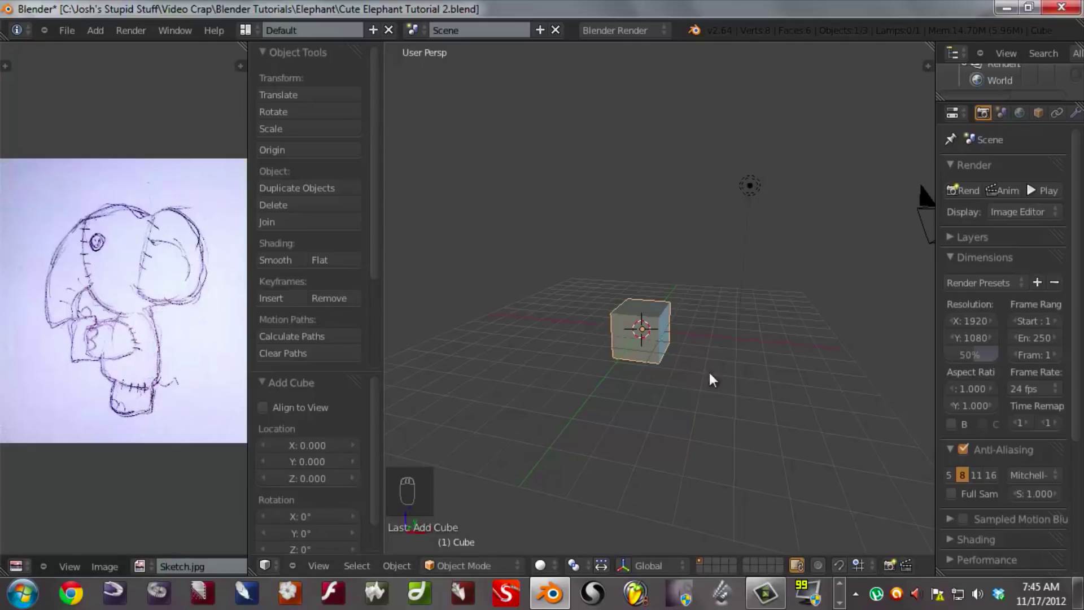
scroll(628, 367, "up", 2)
middle_click_drag(634, 363, 695, 366)
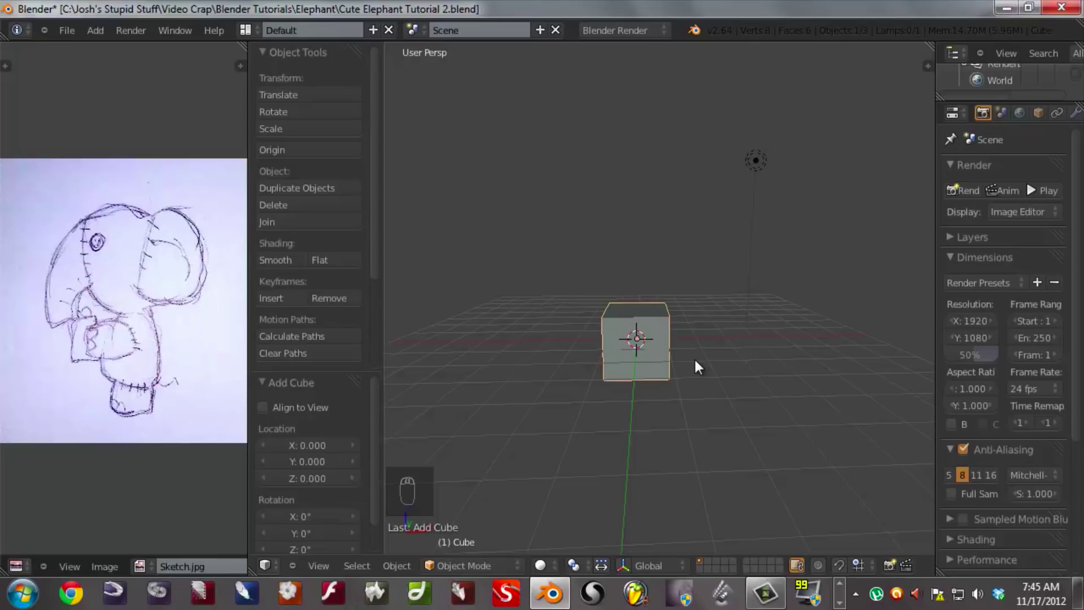
key("KP_1")
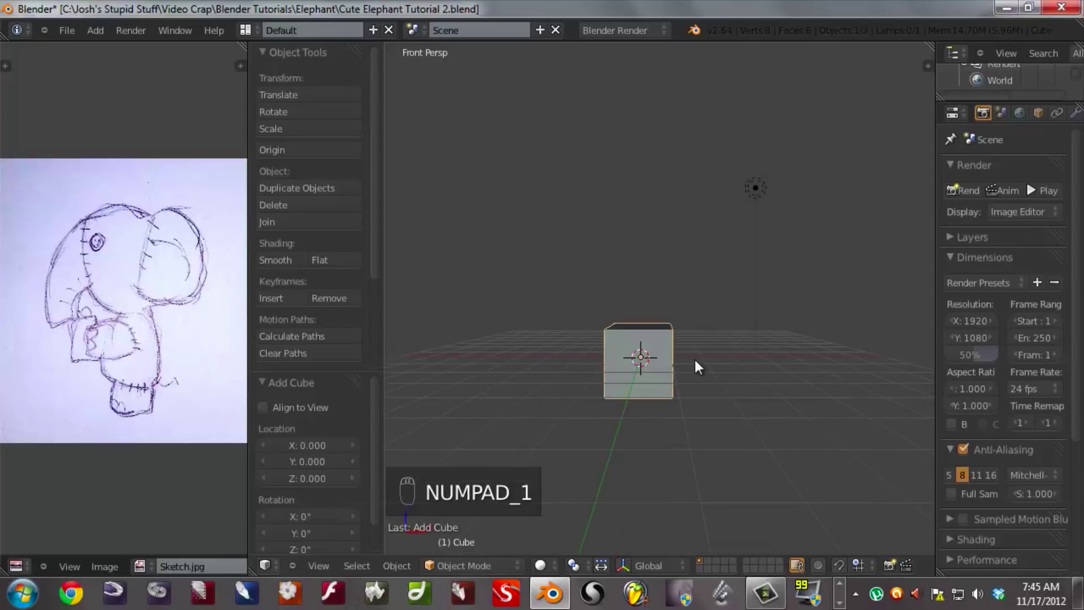
key("KP_5")
middle_click_drag(686, 395, 700, 326, "shift")
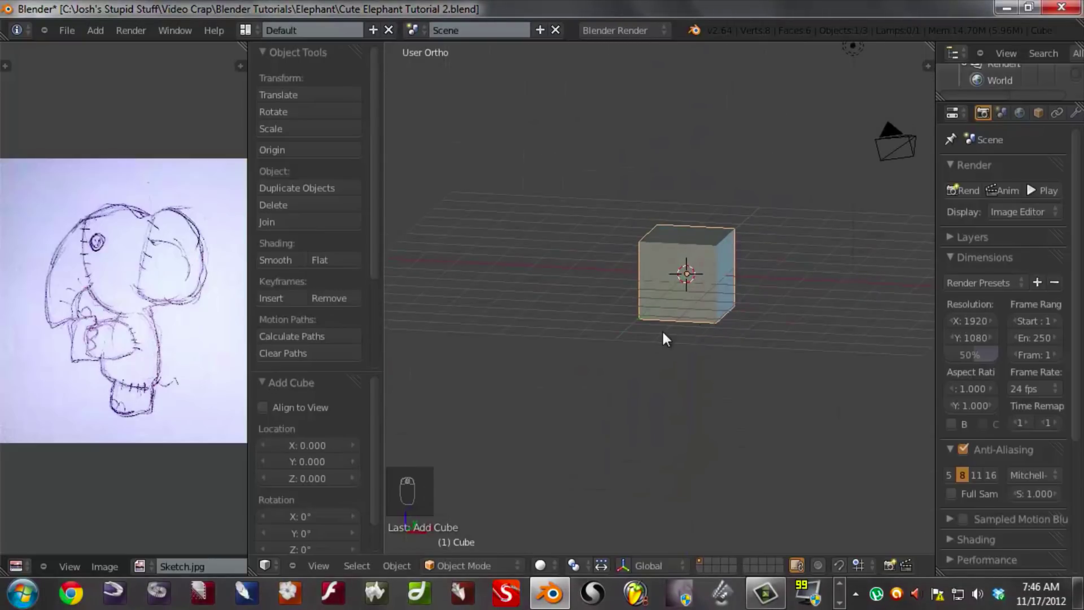
key("KP_1")
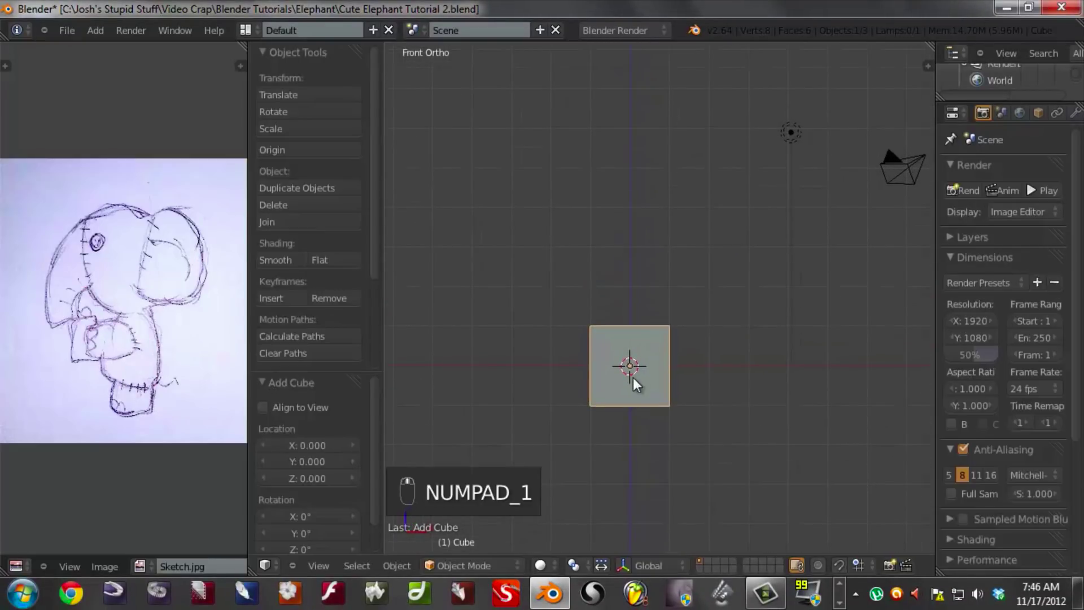
scroll(648, 394, "up", 2)
middle_click_drag(517, 396, 550, 257, "shift")
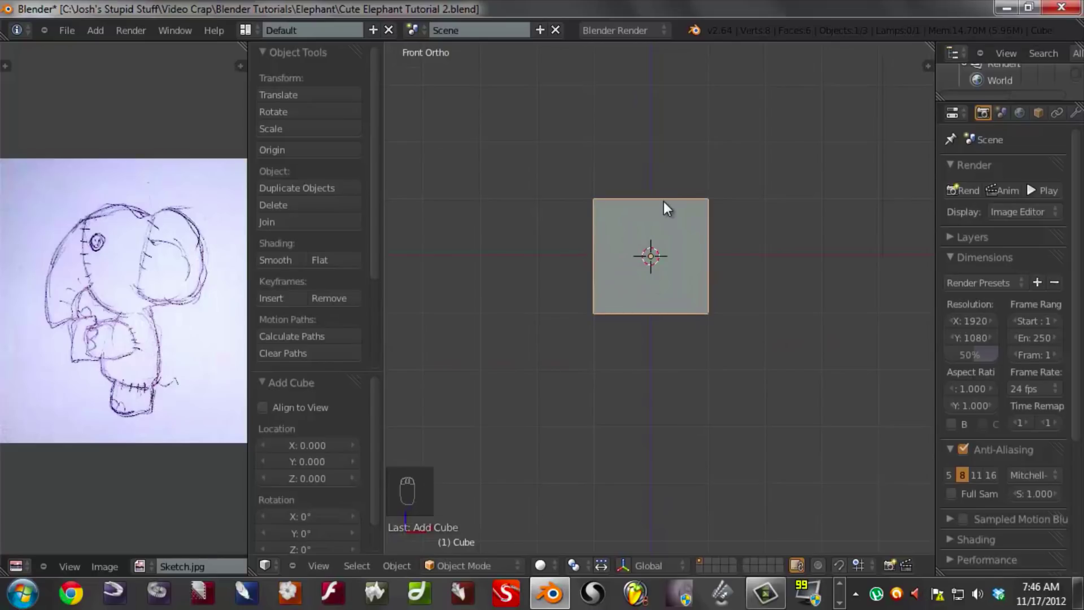
- Add a level 2 Subdivision Surface modifier to the cube and apply it to the mesh
key("ctrl+2")
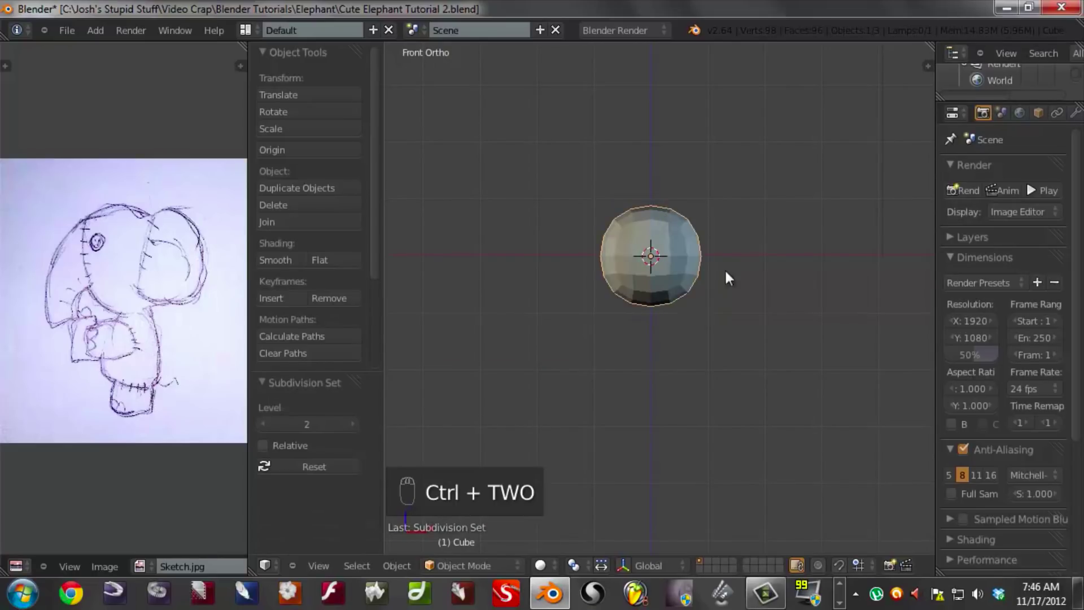
middle_click_drag(699, 273, 700, 306, "shift")
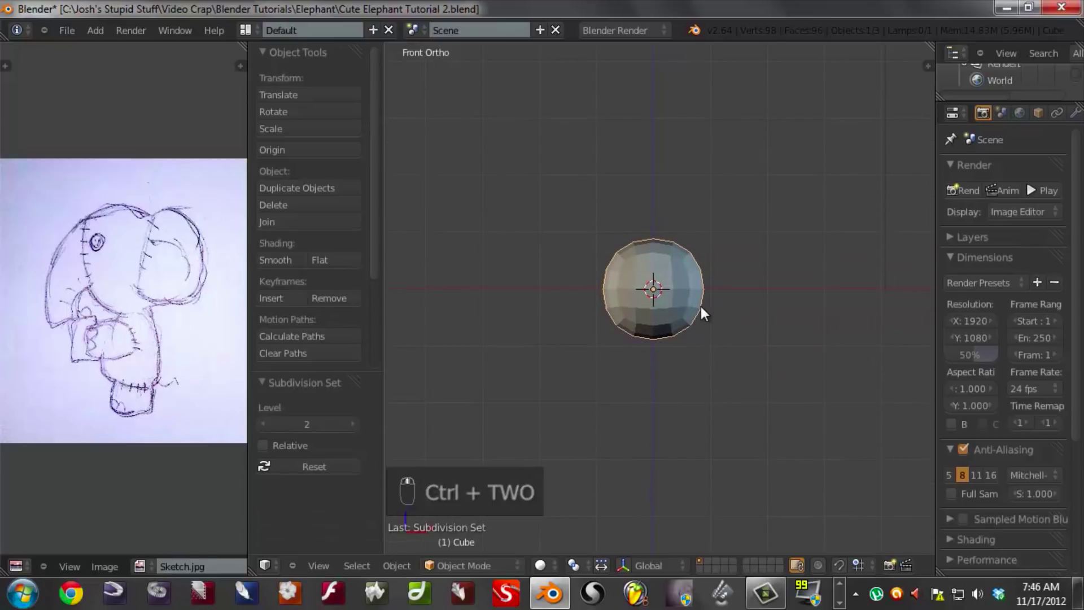
scroll(700, 306, "up", 1)
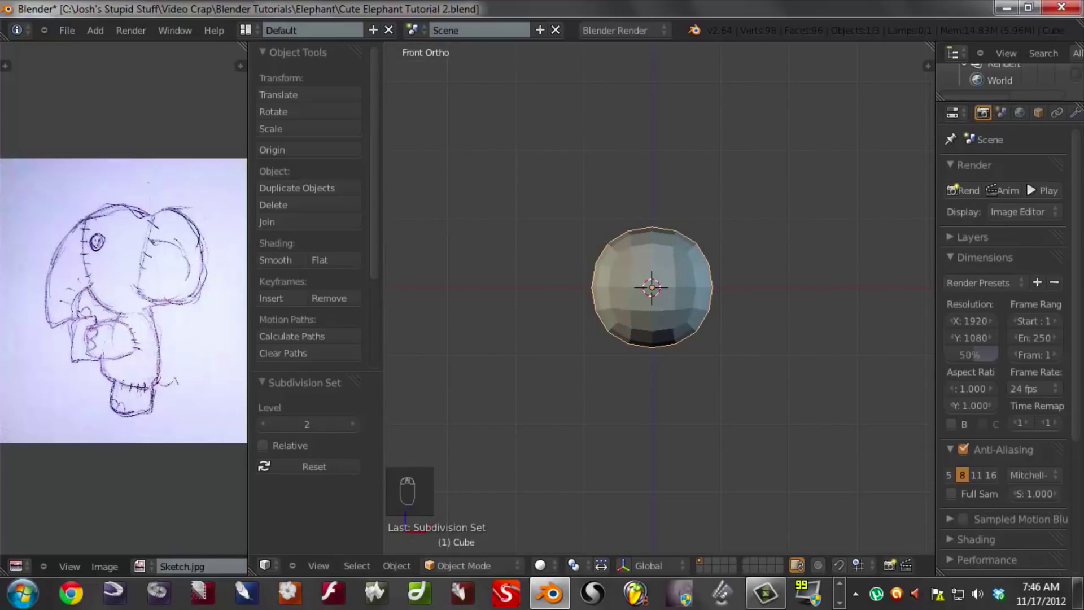
left_click(1076, 113)
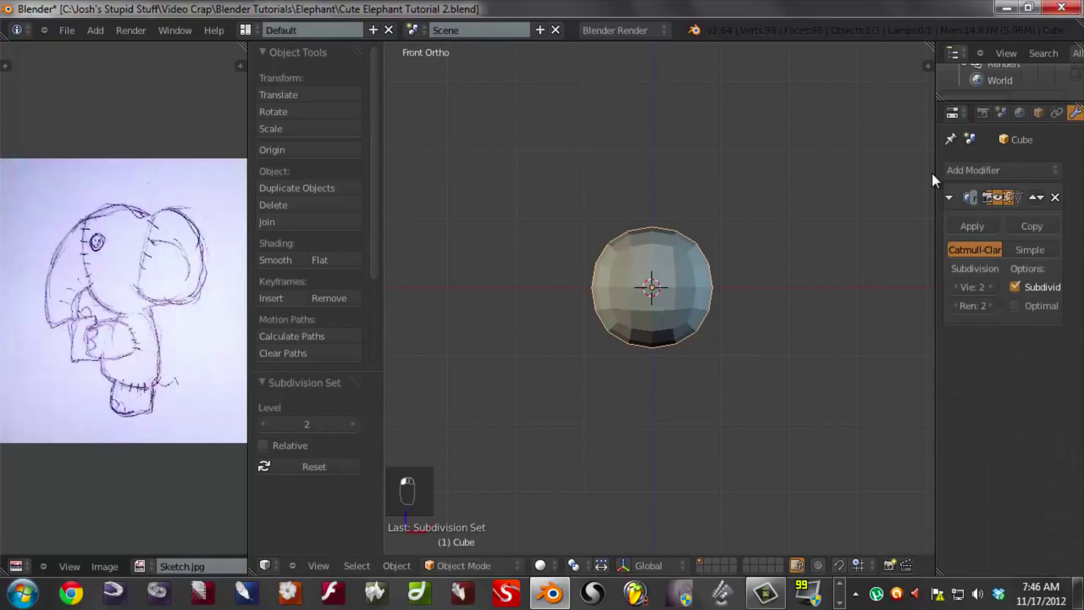
left_click_drag(935, 172, 878, 180)
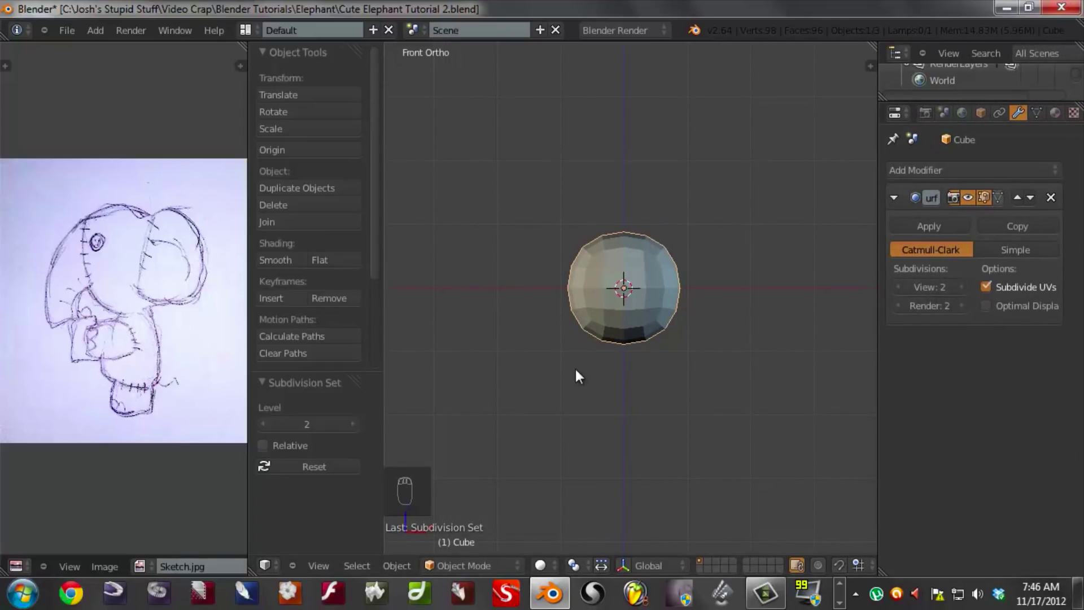
middle_click_drag(586, 378, 577, 394, "shift")
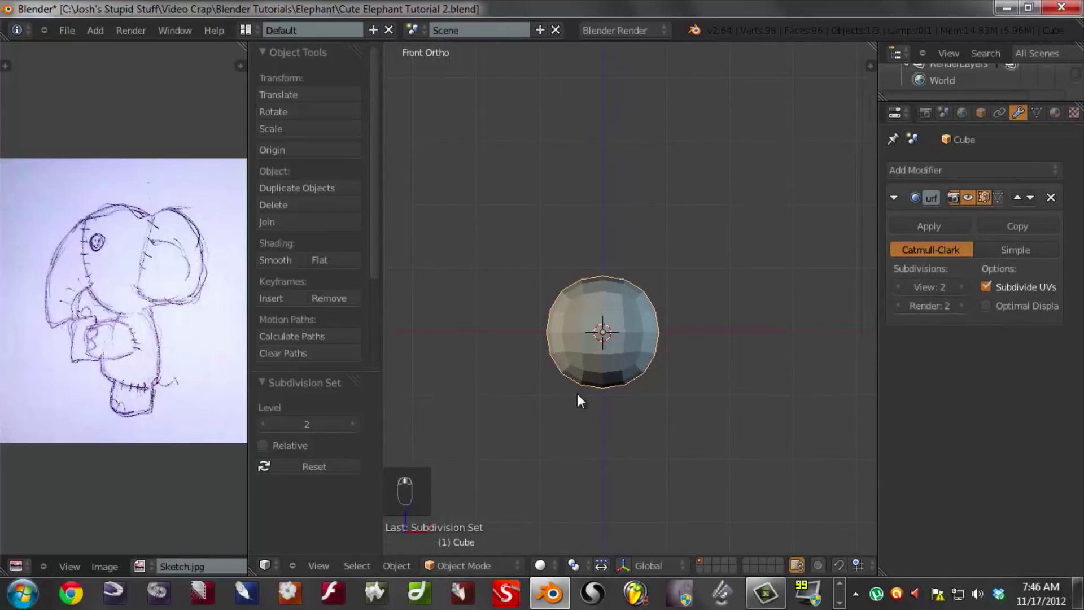
left_click(954, 227)
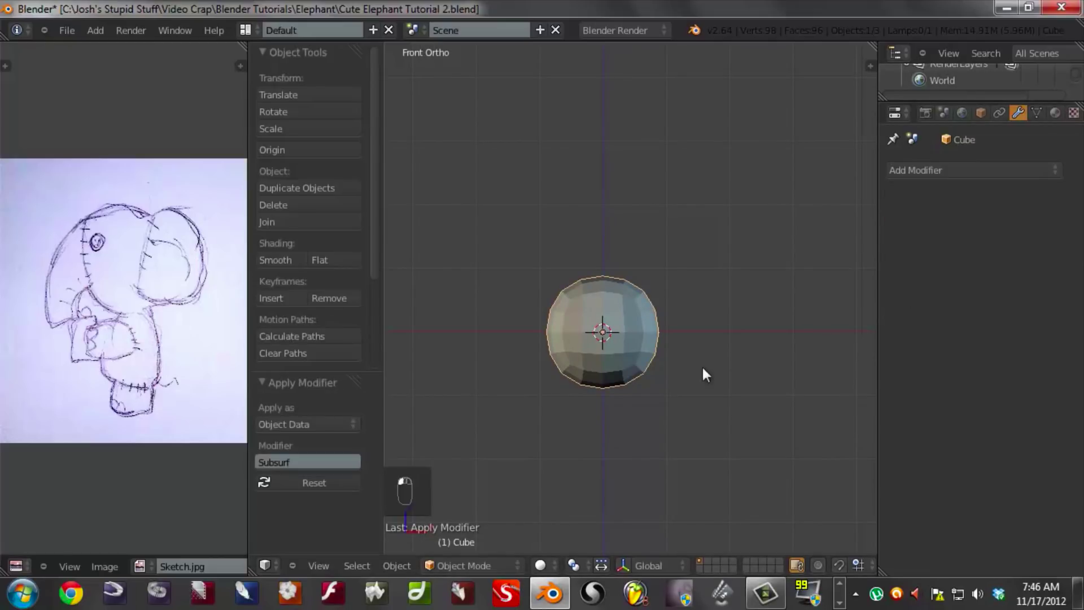
- Examine the rounded mesh from several sides to study its face layout
middle_click_drag(713, 367, 711, 337, "shift")
middle_click_drag(726, 293, 665, 317)
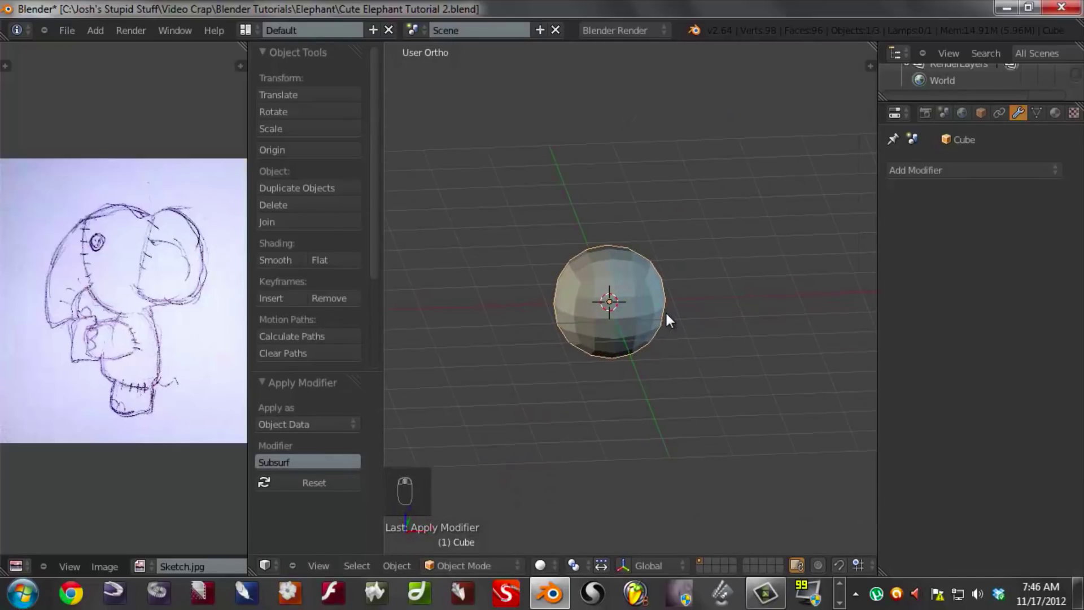
middle_click_drag(665, 314, 552, 311)
scroll(588, 319, "up", 2)
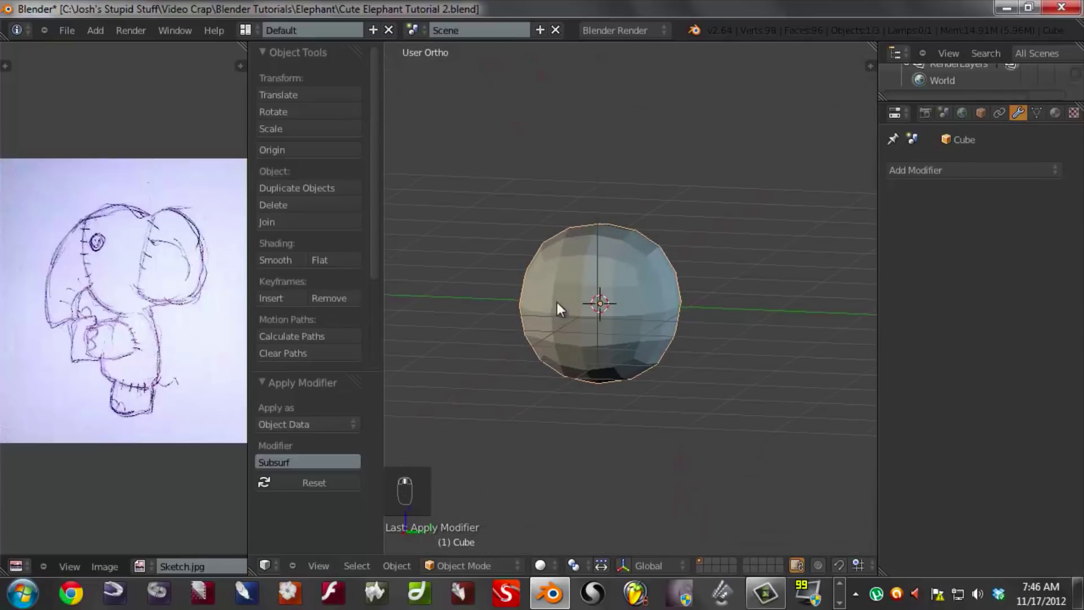
mouse_move(687, 286)
middle_mouse_down()
mouse_move(668, 300)
mouse_move(585, 305)
mouse_move(899, 287)
mouse_move(637, 282)
middle_mouse_up()
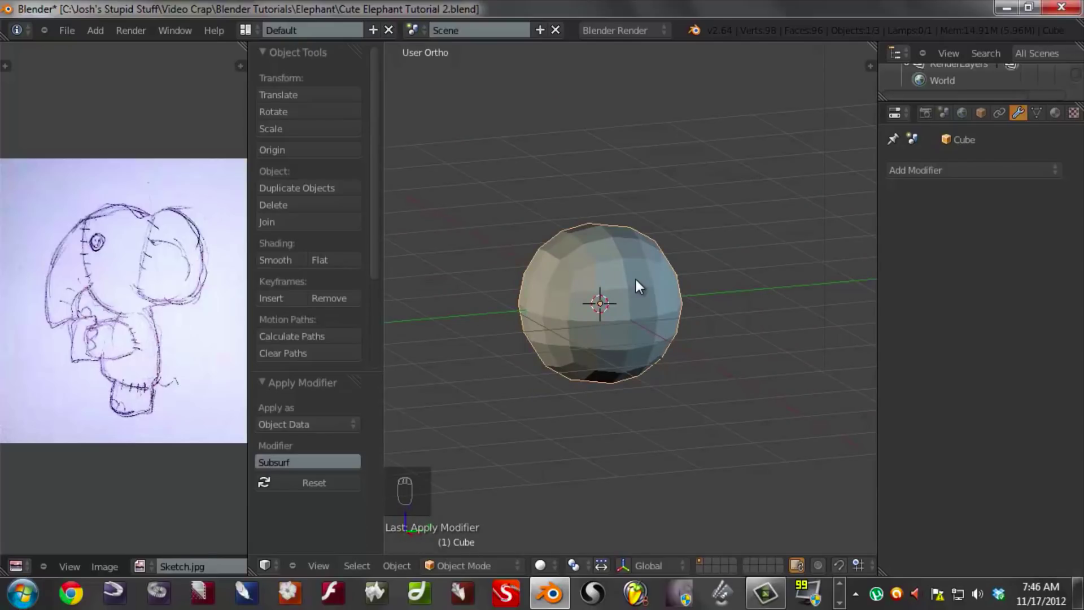
mouse_move(670, 365)
middle_mouse_down()
mouse_move(636, 349)
mouse_move(642, 359)
mouse_move(655, 309)
mouse_move(591, 336)
mouse_move(551, 331)
mouse_move(673, 314)
middle_mouse_up()
mouse_move(608, 330)
middle_mouse_down()
mouse_move(739, 319)
mouse_move(600, 324)
middle_mouse_up()
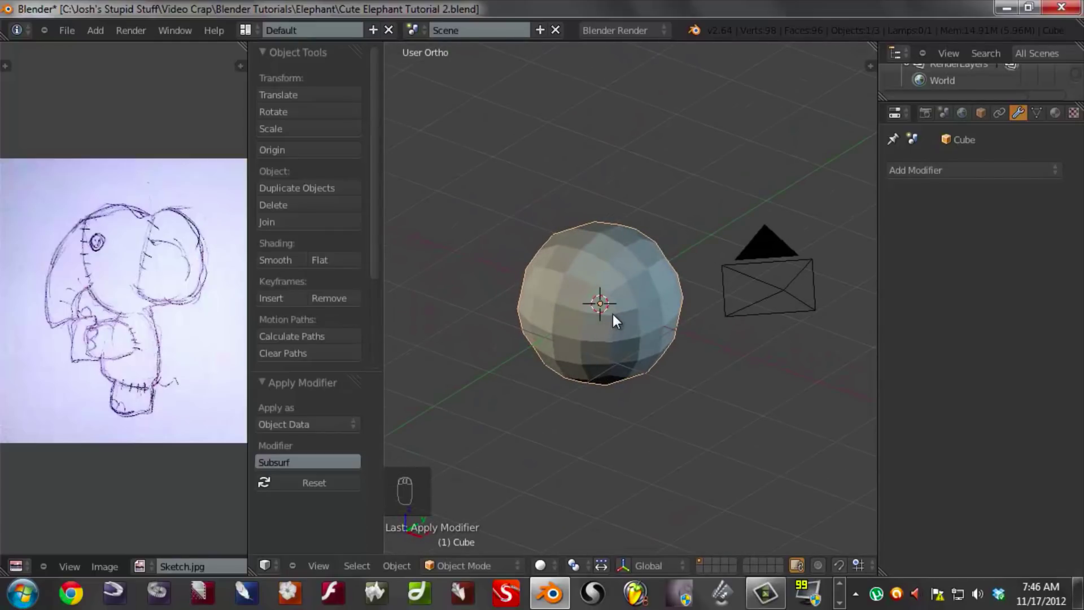
middle_click_drag(578, 331, 638, 311)
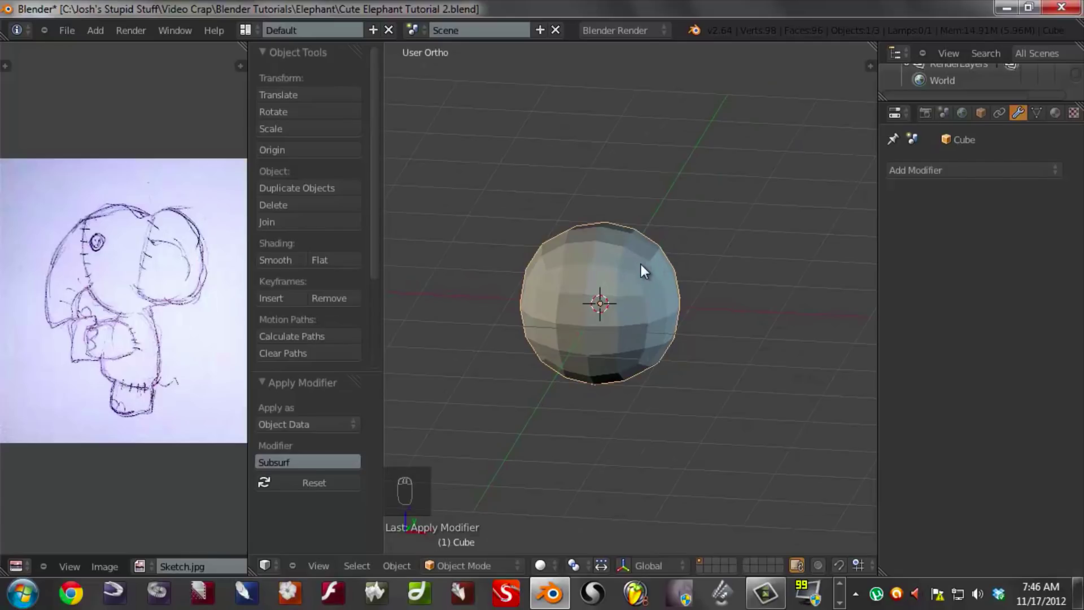
mouse_move(665, 289)
middle_mouse_down()
mouse_move(593, 307)
mouse_move(551, 301)
middle_mouse_up()
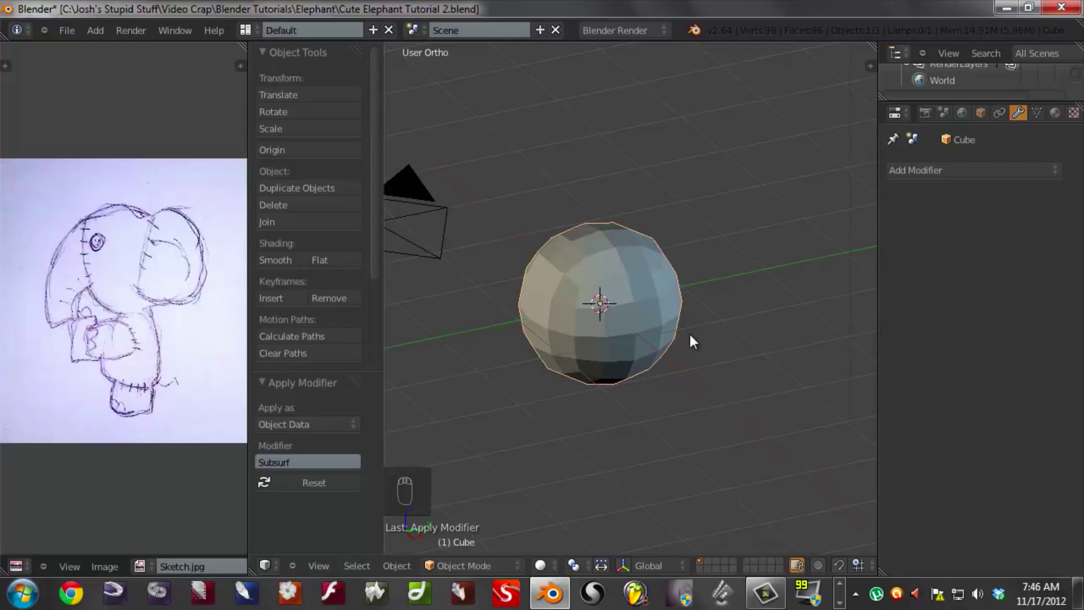
mouse_move(690, 337)
middle_mouse_down()
mouse_move(718, 310)
mouse_move(584, 248)
middle_mouse_up()
mouse_move(645, 290)
middle_mouse_down()
mouse_move(677, 330)
mouse_move(501, 332)
mouse_move(516, 314)
mouse_move(681, 314)
middle_mouse_up()
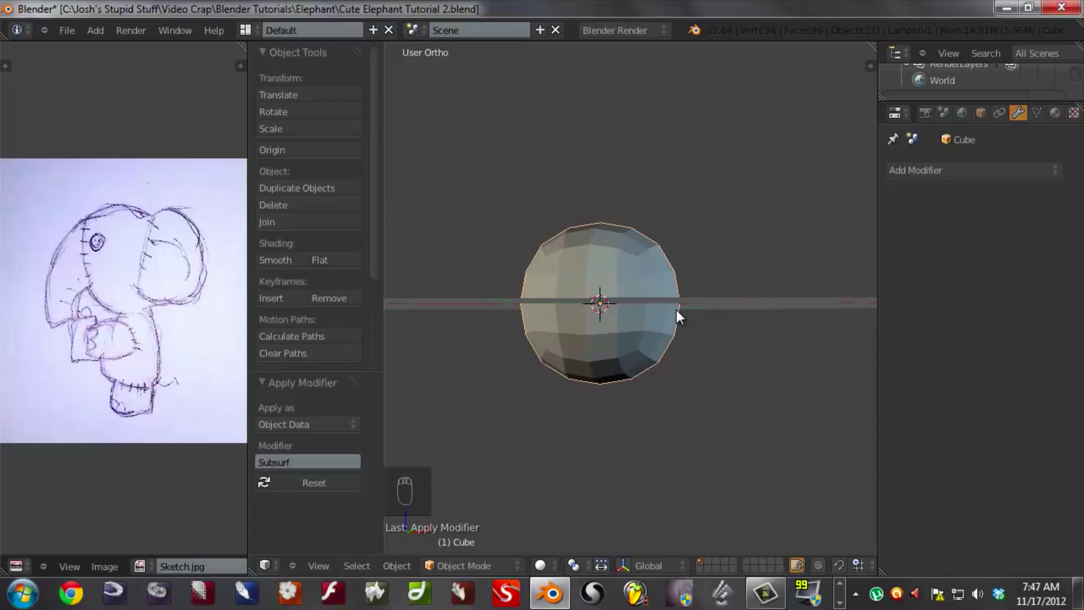
- In Edit Mode with face selection, select only the four central faces on the front of the sphere
middle_click_drag(660, 313, 622, 339)
scroll(615, 324, "up", 1)
scroll(649, 339, "up", 1)
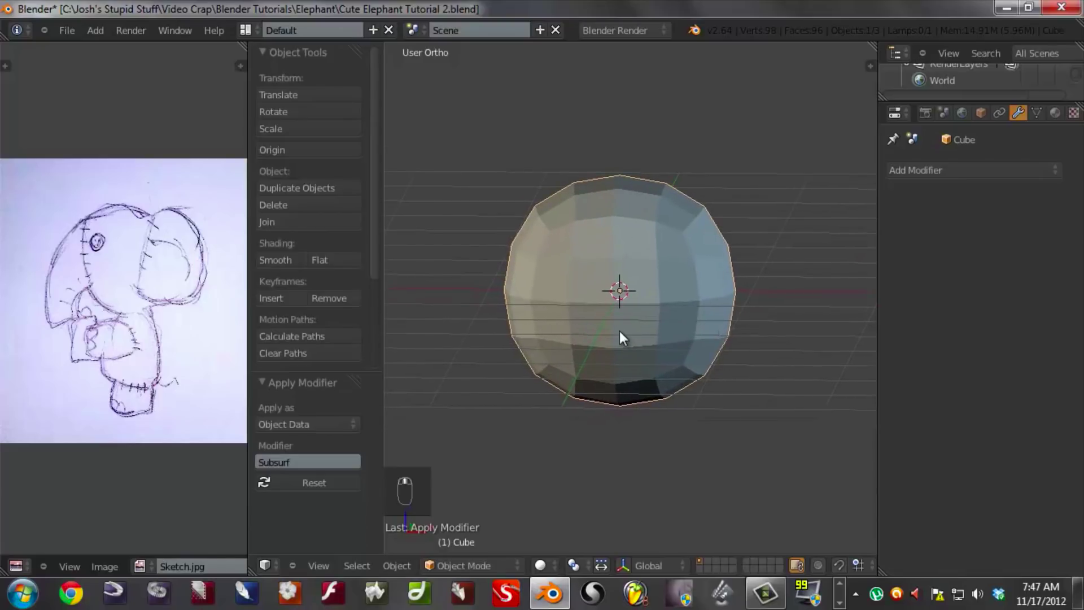
scroll(621, 339, "up", 1)
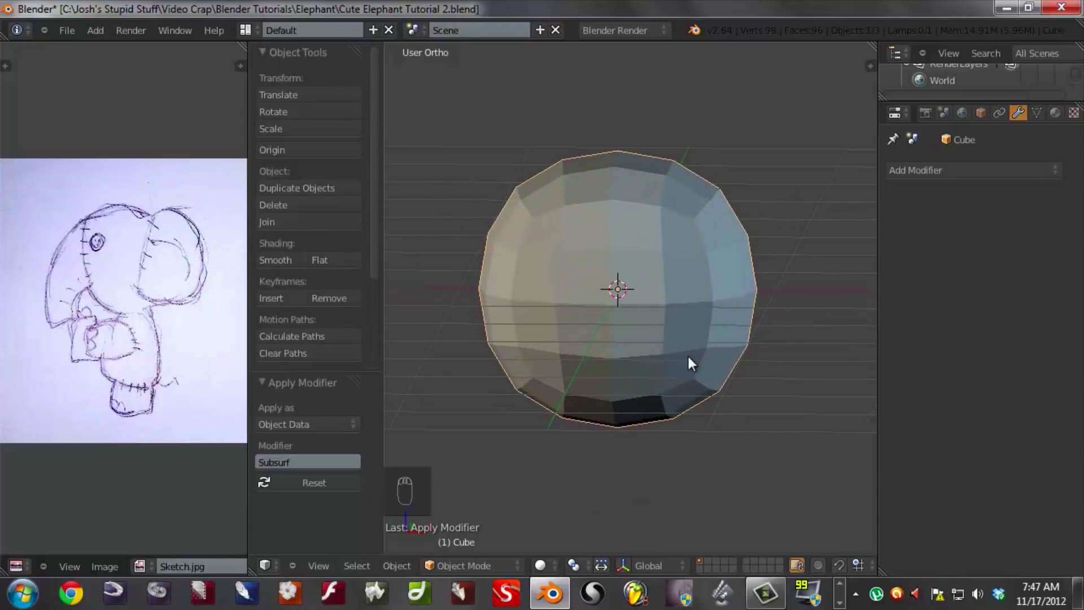
key("Tab")
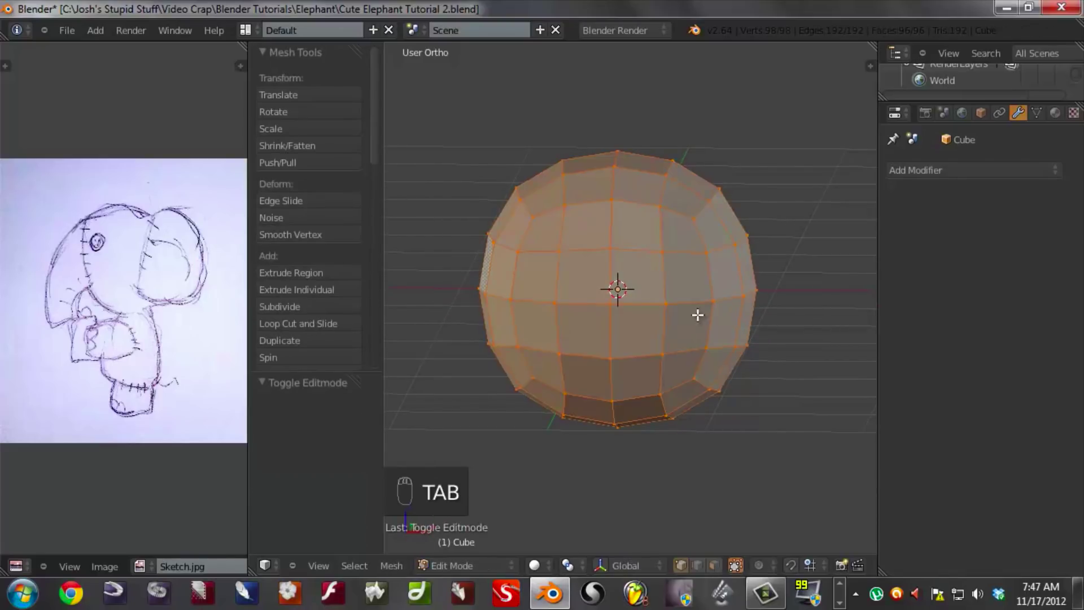
left_click(714, 566)
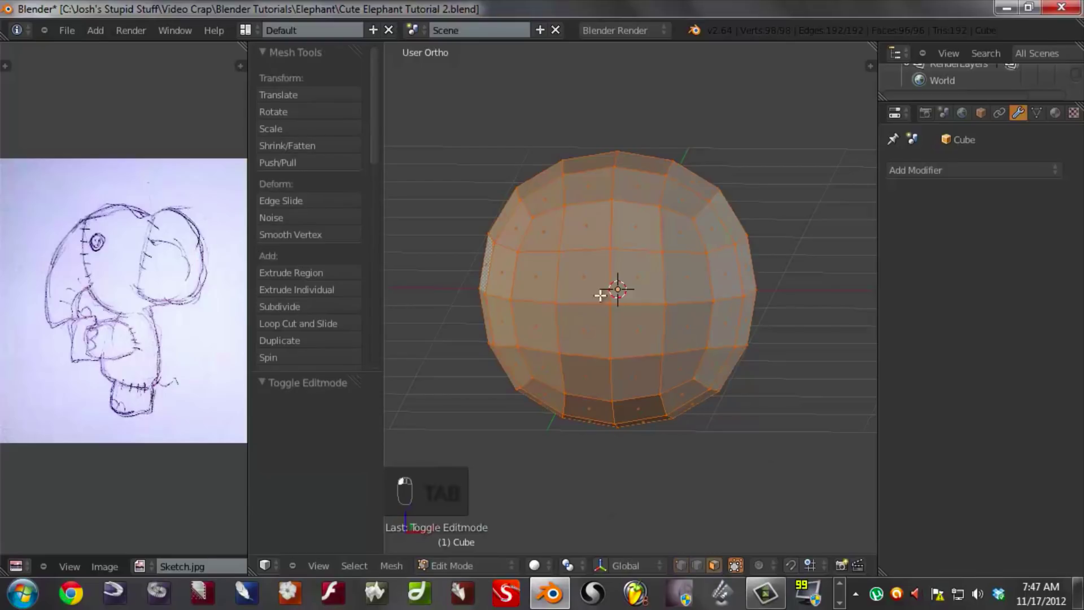
key("a")
right_click(631, 280)
right_click(635, 330, "shift")
right_click(599, 334, "shift")
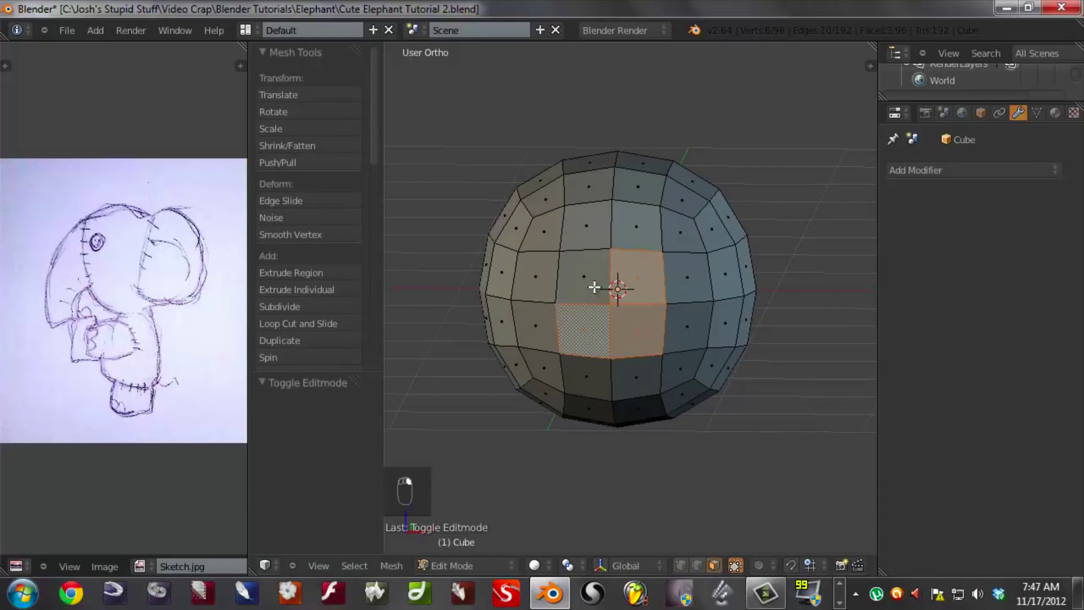
right_click(595, 287, "shift")
middle_click_drag(692, 358, 580, 341)
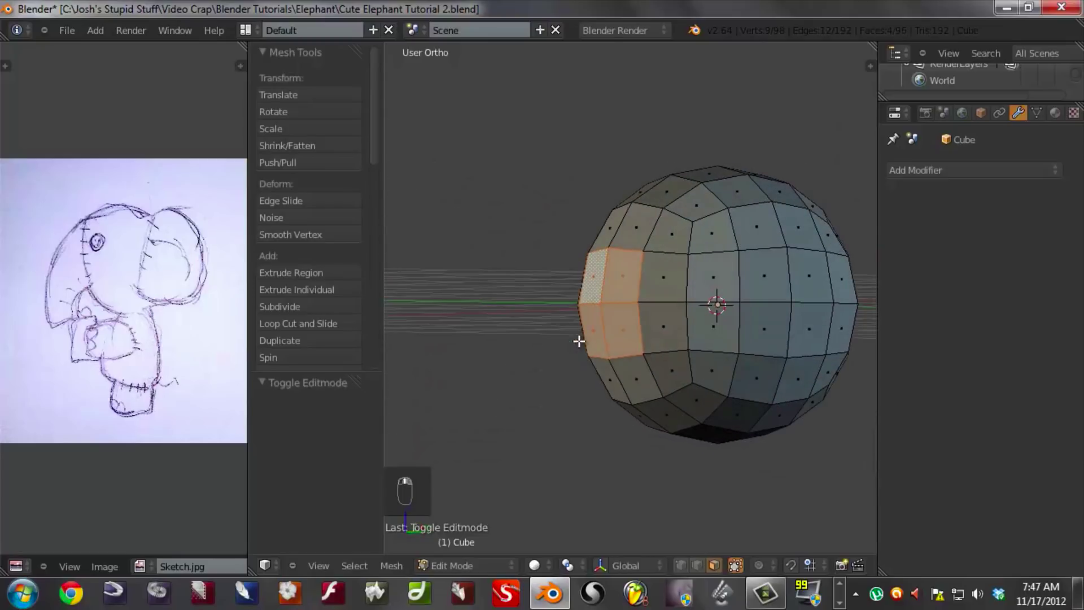
key("KP_3")
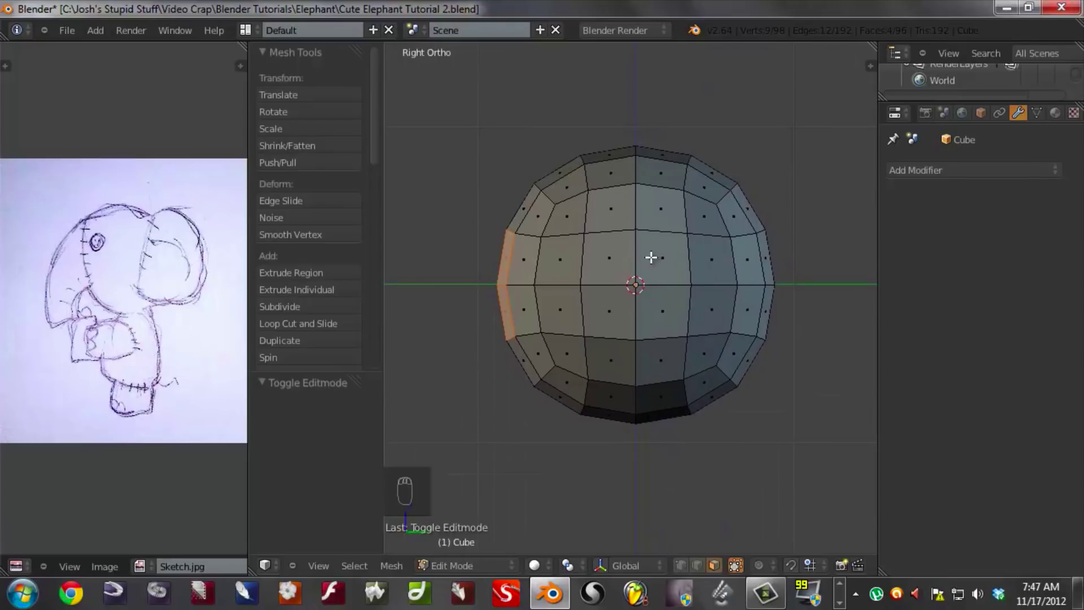
key("e")
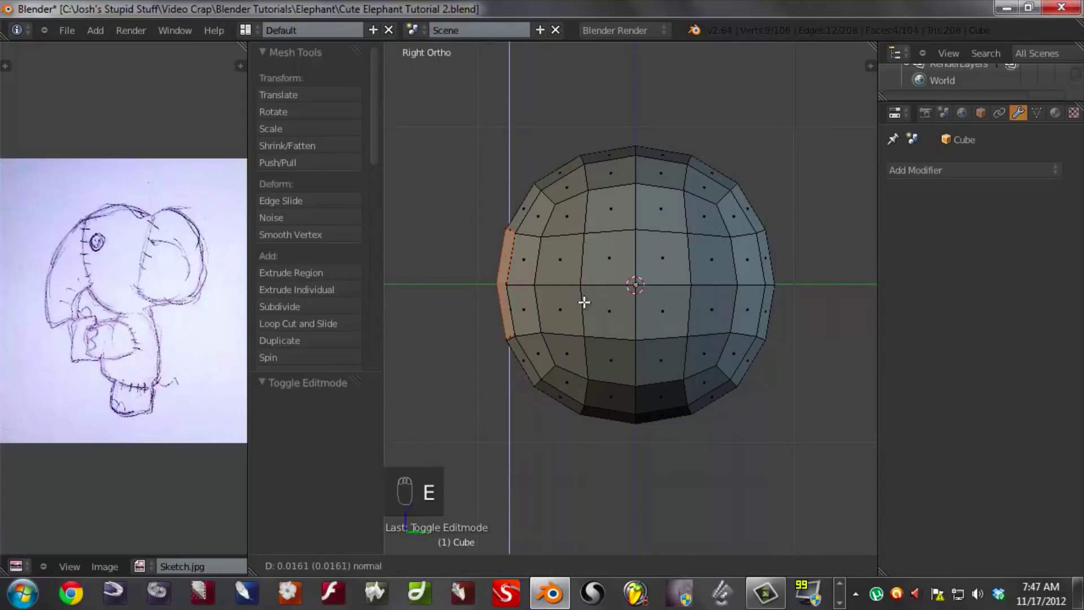
middle_click(578, 304)
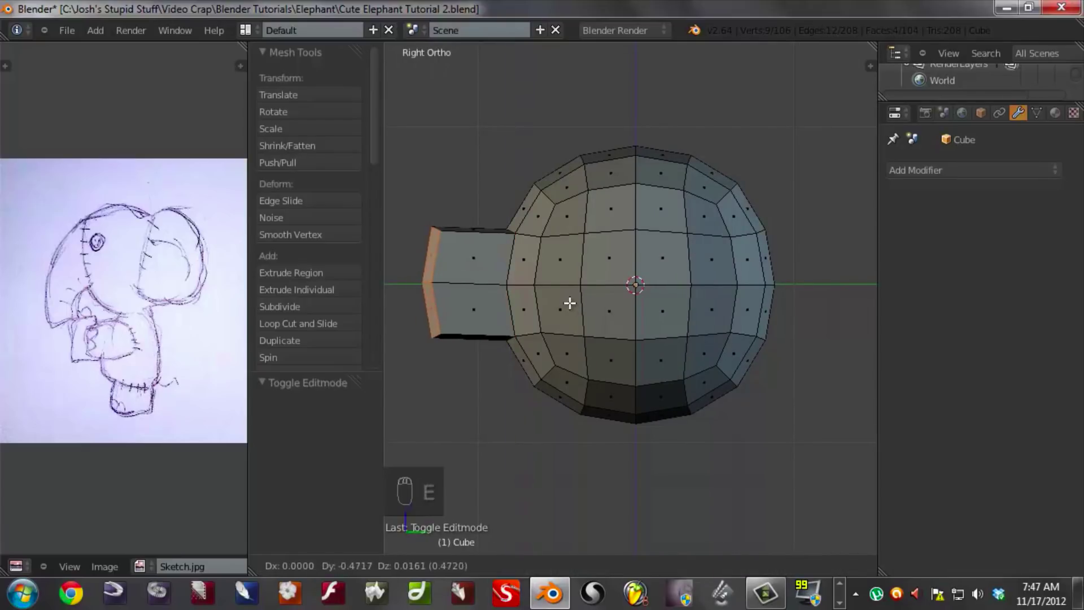
left_click(599, 308)
middle_click_drag(536, 322, 573, 339, "shift")
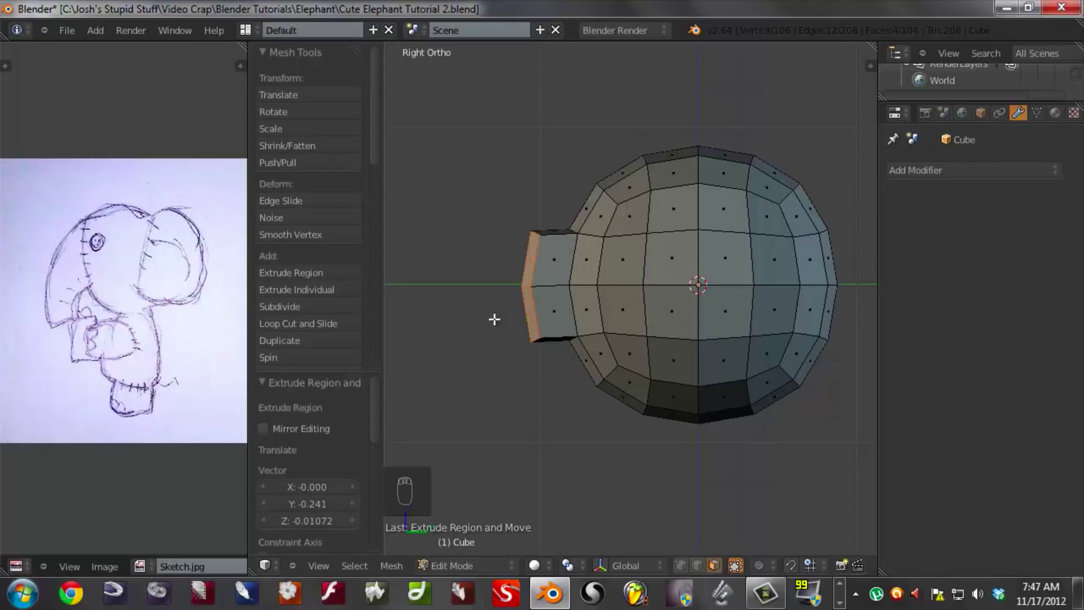
key("e")
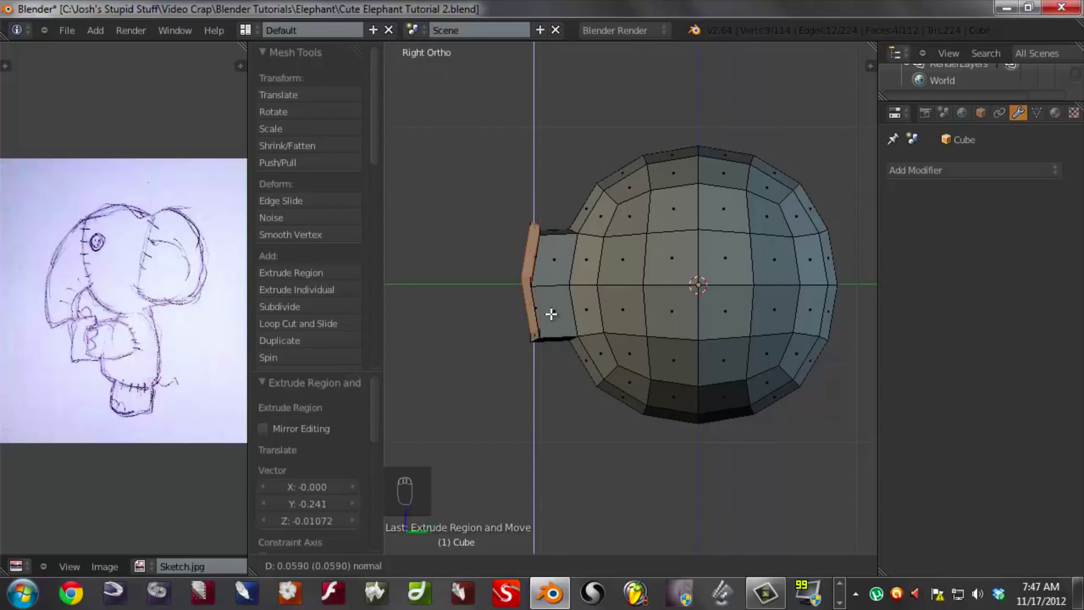
key("z")
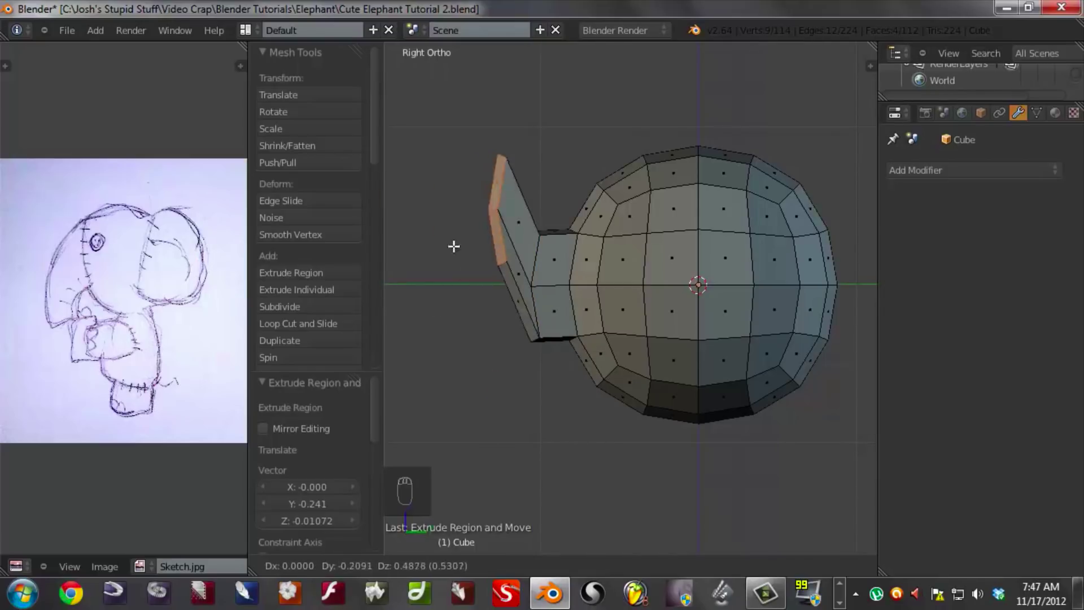
left_click(471, 327)
key("ctrl+z")
- In the right orthographic view, extrude the four front faces about 0.3 units forward and slightly downward to start the trunk
middle_click_drag(515, 327, 577, 351)
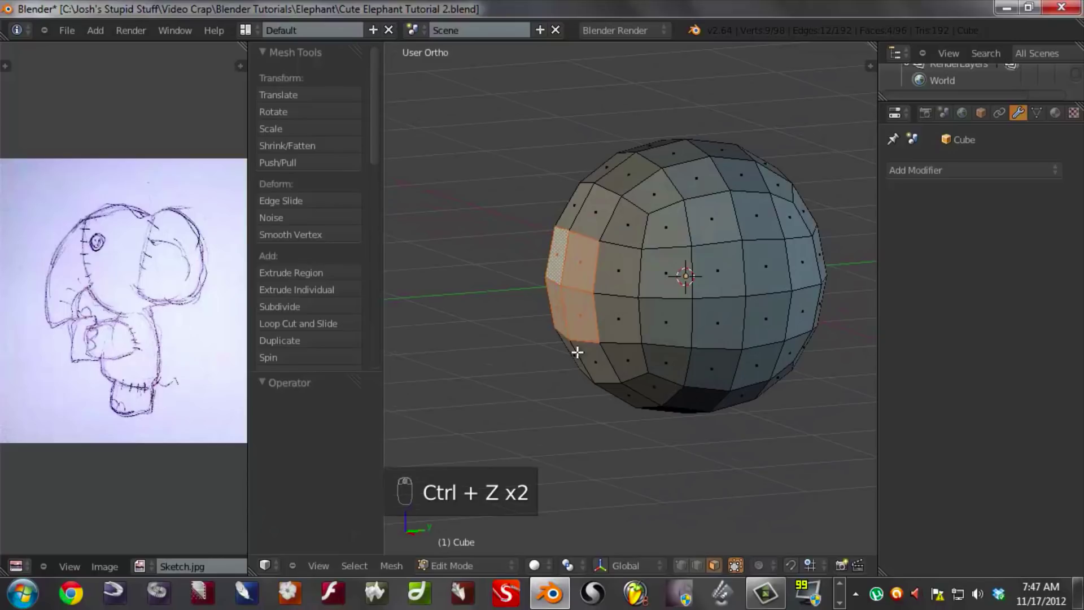
key("KP_3")
middle_click_drag(625, 318, 653, 278, "shift")
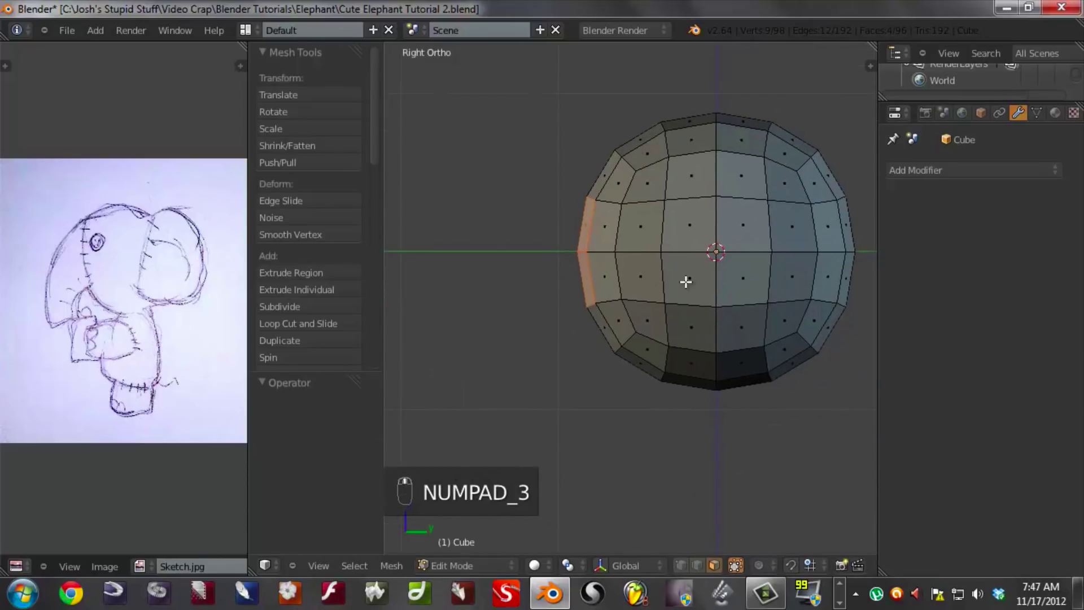
key("e")
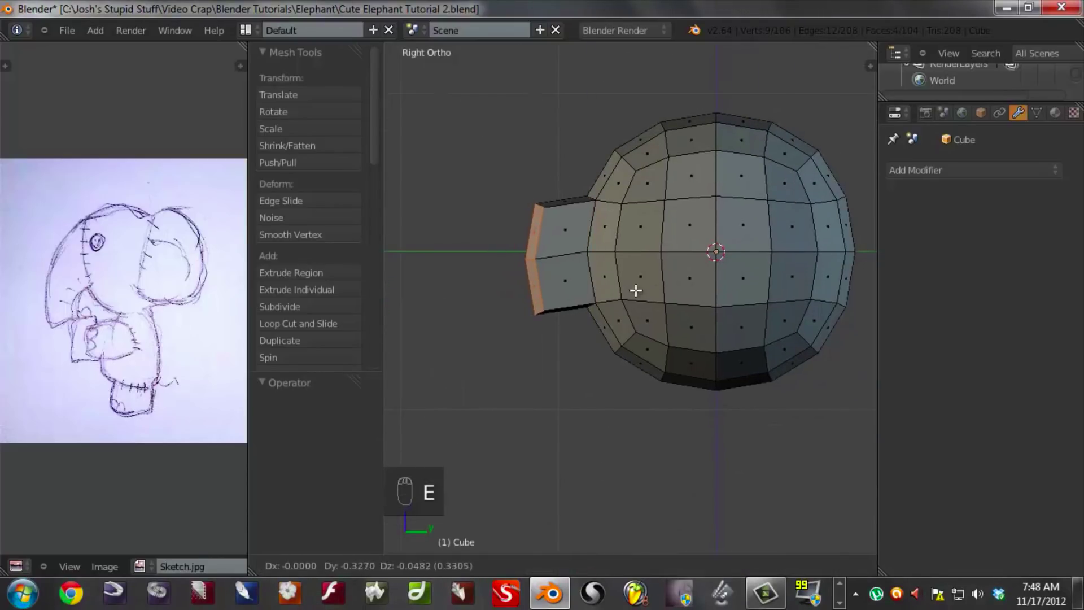
left_click(639, 293)
- Rotate the trunk's end faces downward, scale them down slightly and reposition them to follow the sketch's curve
key("r")
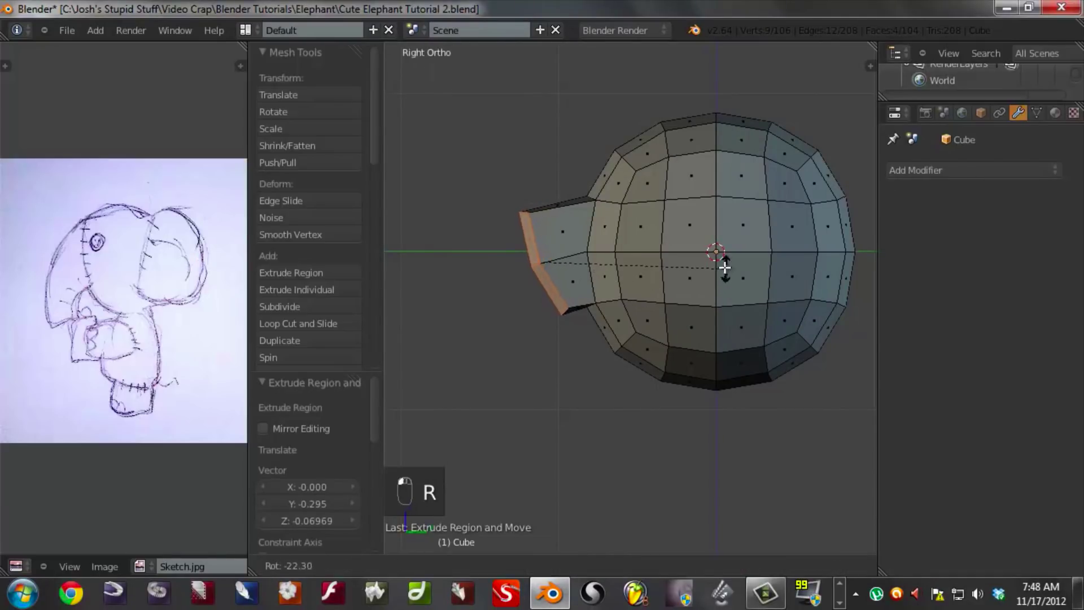
left_click(707, 354)
key("s")
left_click(664, 327)
key("g")
left_click(675, 323)
key("r")
left_click(683, 313)
key("g")
left_click(684, 312)
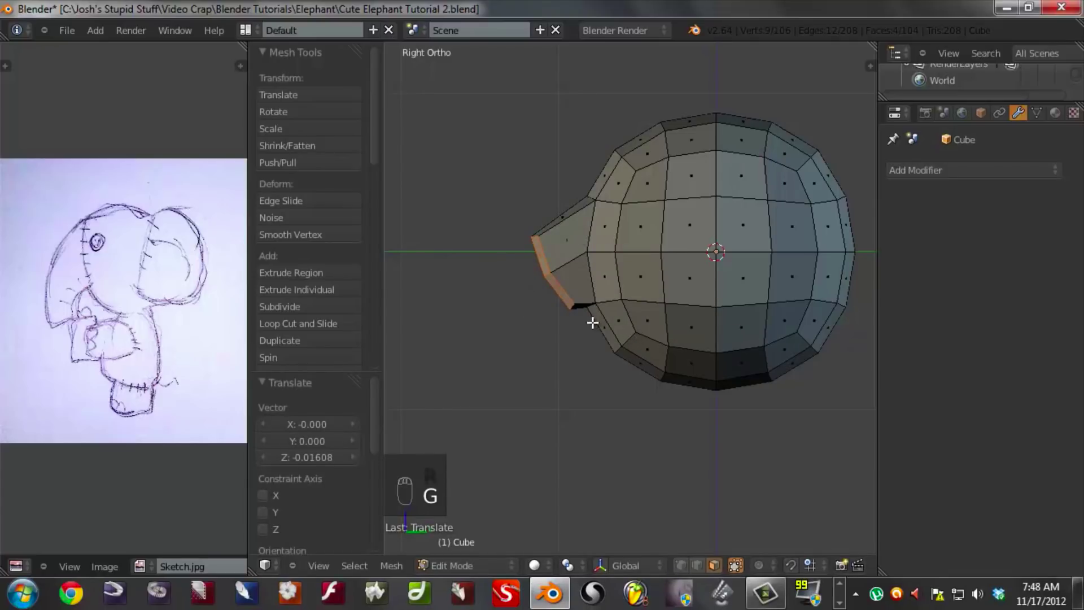
- Extrude a second trunk segment diagonally downward, then rotate, shrink and move its end so the trunk bends down
key("e")
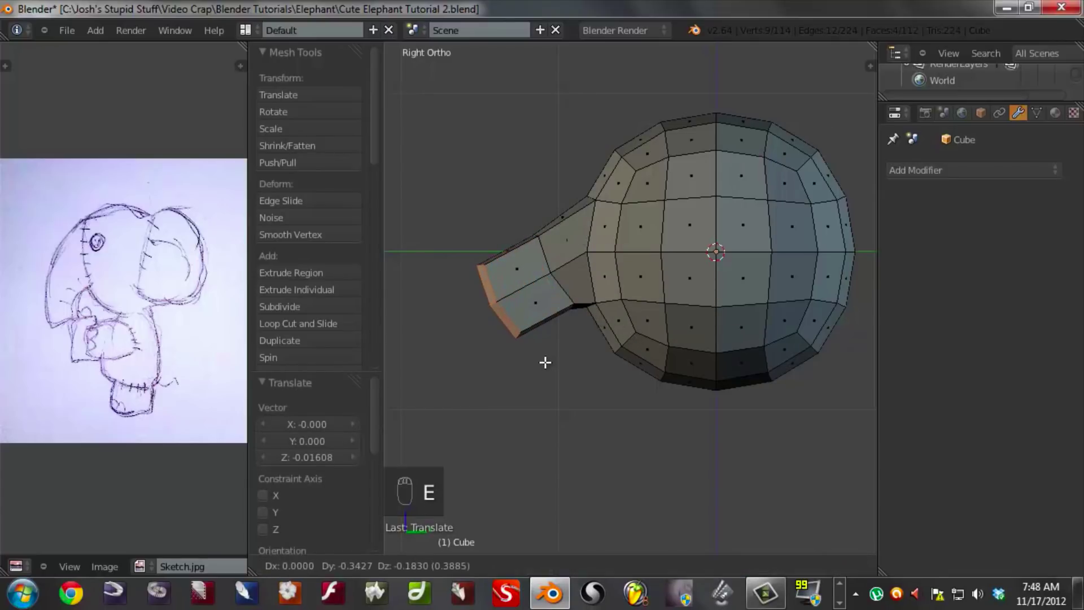
left_click(576, 380)
key("r")
left_click(607, 339)
key("s")
left_click(575, 346)
key("g")
left_click(582, 340)
- Extrude a third trunk segment by about 0.23, shift its end toward the head, rotate it about -20° and scale it to about 0.915
key("e")
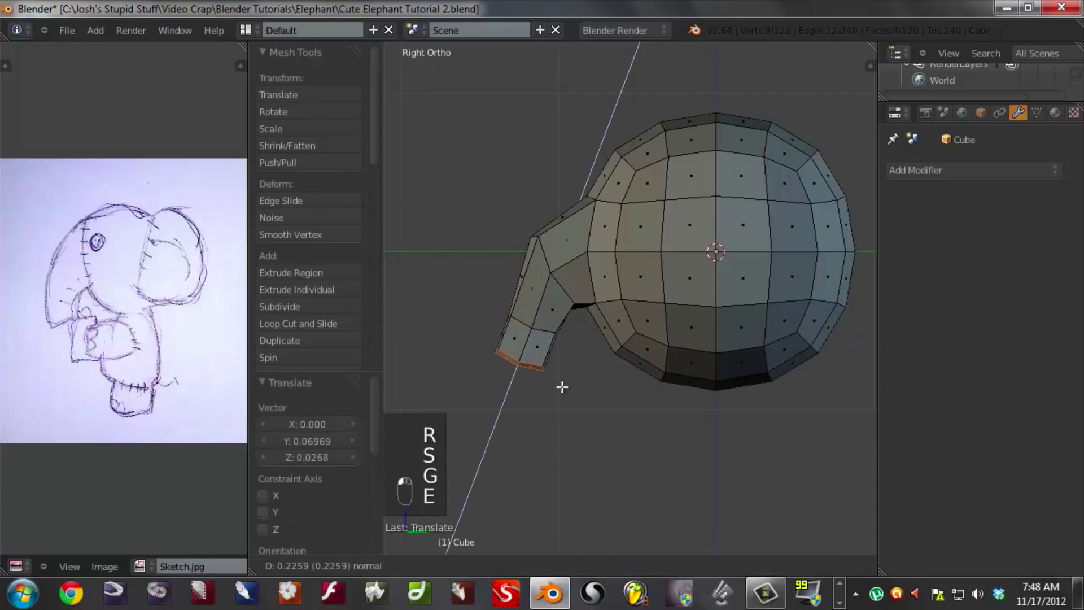
left_click(562, 385)
key("g")
left_click(603, 387)
key("r")
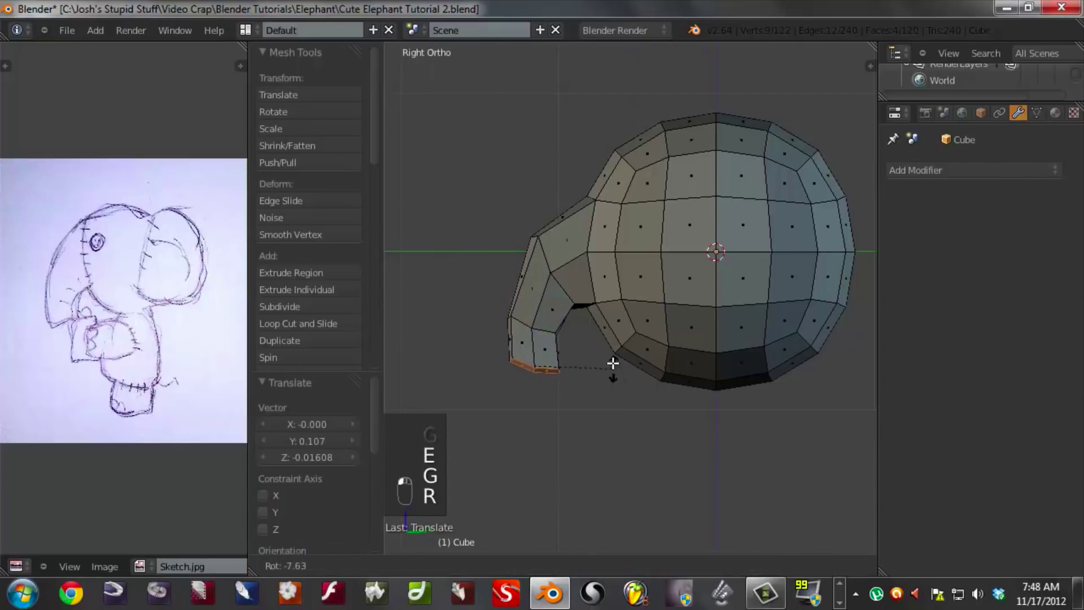
left_click(610, 352)
key("s")
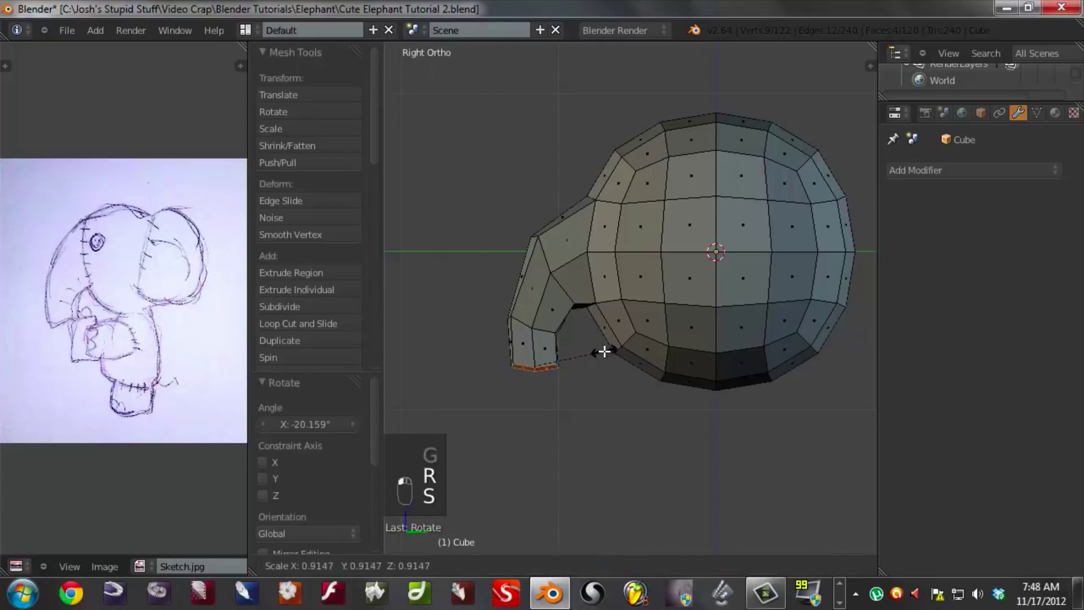
left_click(593, 357)
- Select the six outer corner vertices along both front edges of the trunk and scale them to about 0.635 along X
middle_click_drag(513, 313, 694, 329)
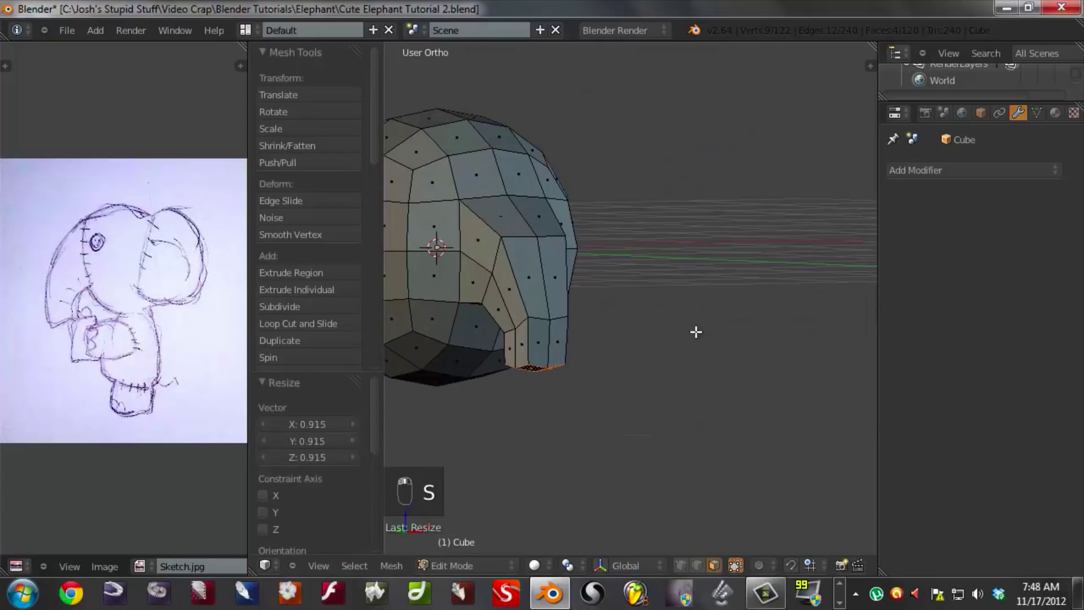
scroll(617, 329, "up", 5)
key("a")
middle_click_drag(565, 337, 642, 266)
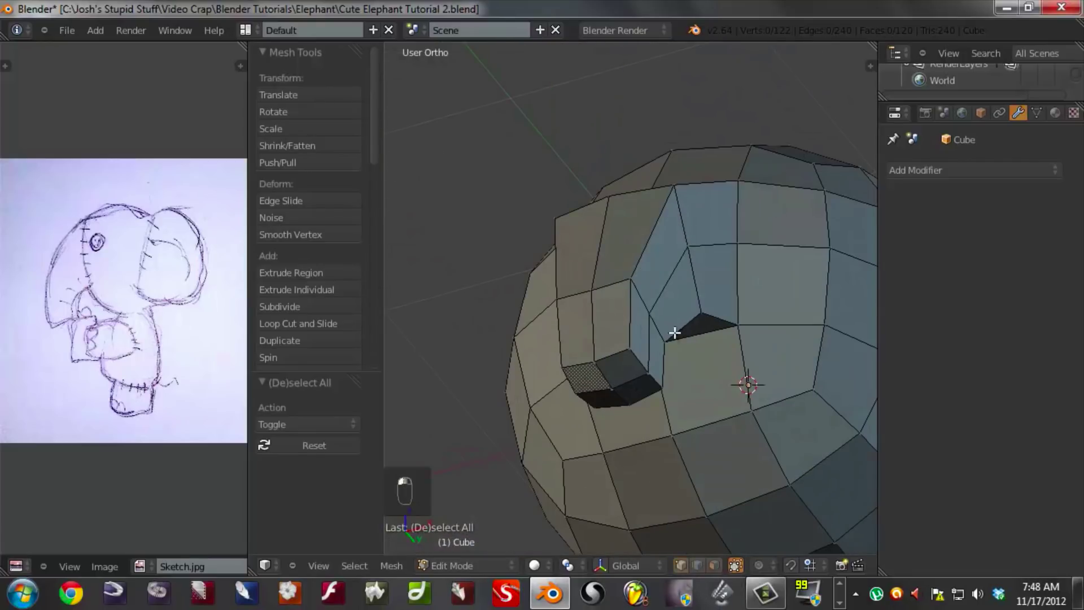
right_click_drag(631, 279, 657, 215, "shift")
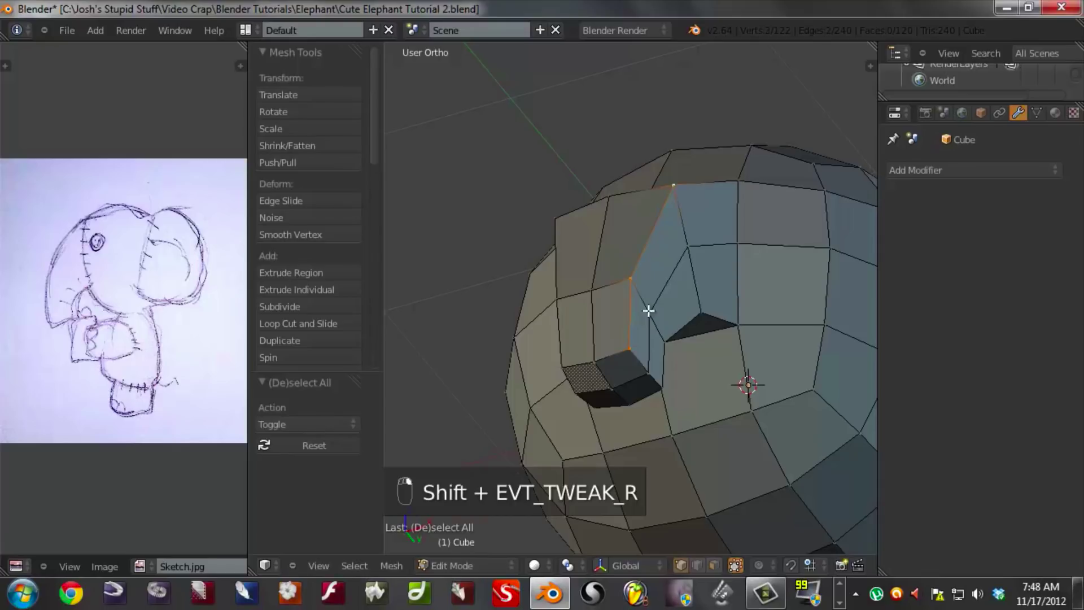
middle_click_drag(626, 438, 586, 360)
right_click_drag(573, 351, 572, 274, "shift")
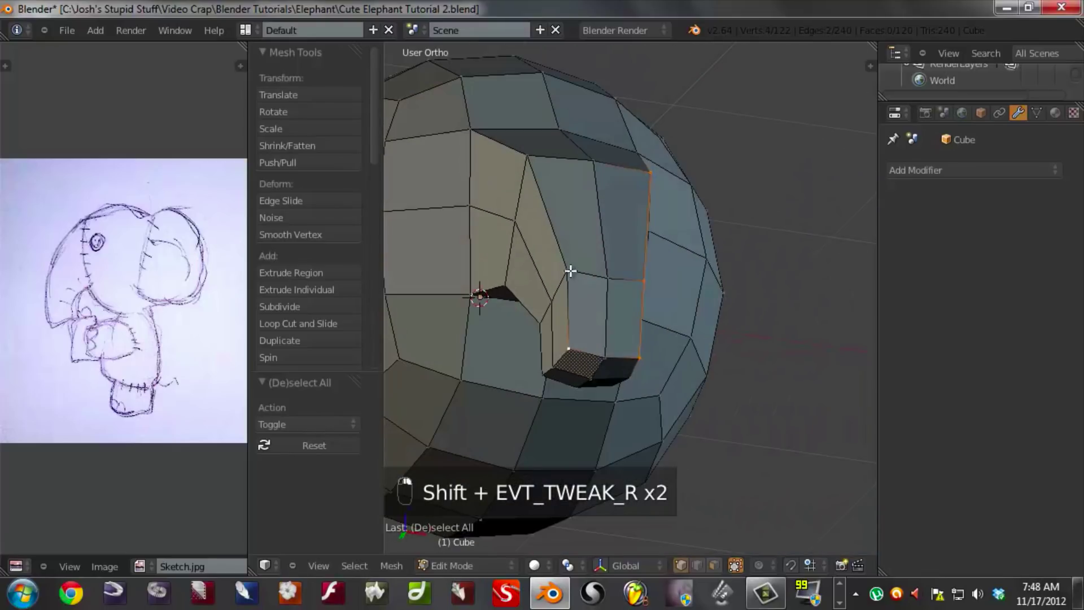
middle_click_drag(625, 208, 643, 305)
key("s")
key("x")
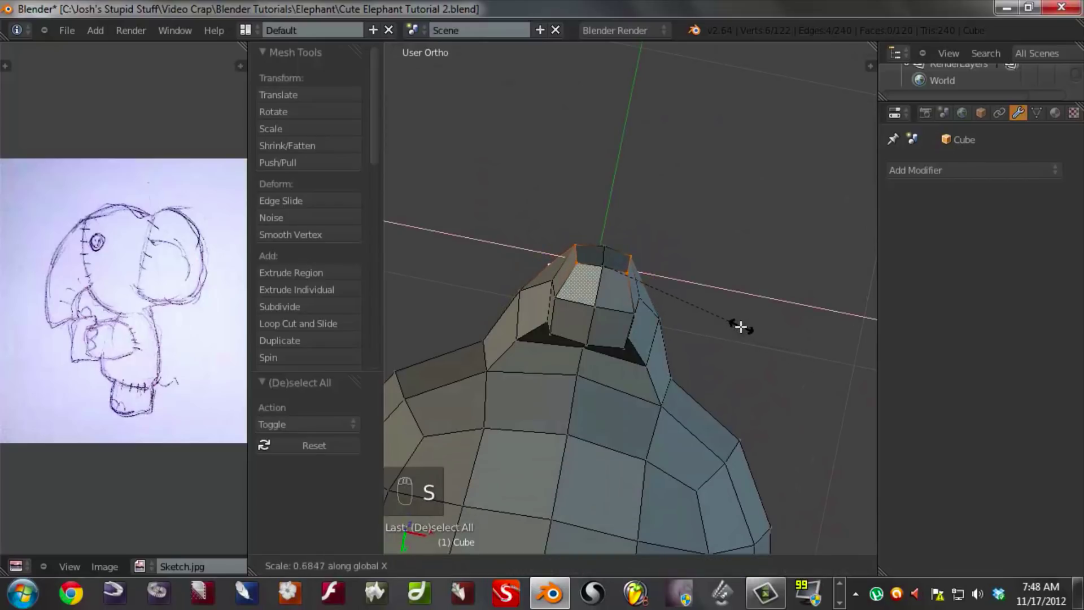
left_click(731, 322)
- Move the trunk's narrowed front edge vertices about 0.016 along Y toward the head
middle_click_drag(682, 356, 694, 328)
middle_click_drag(588, 239, 631, 295)
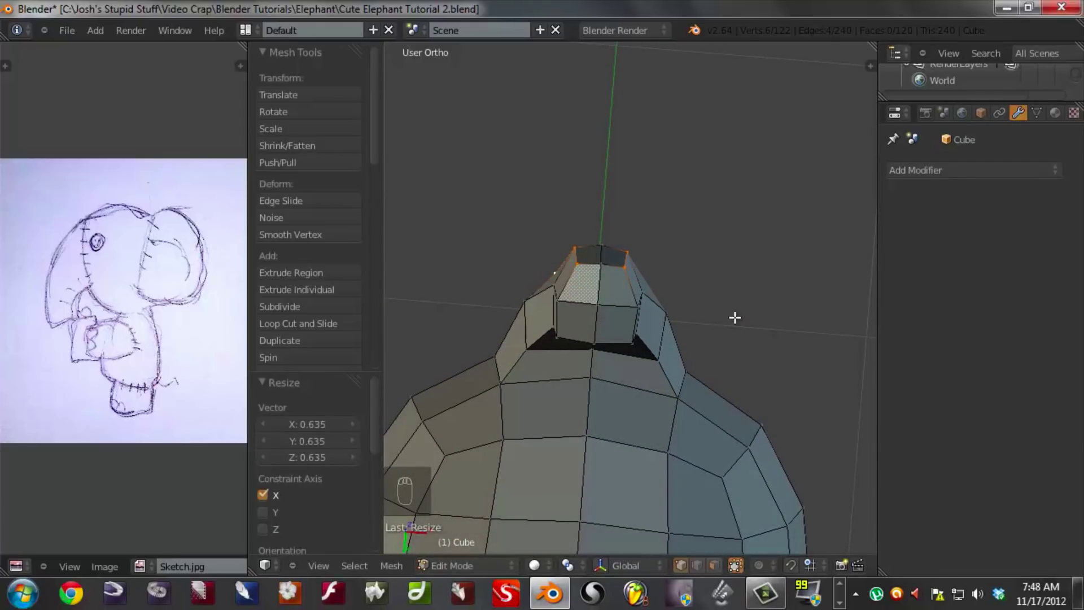
key("g")
key("y")
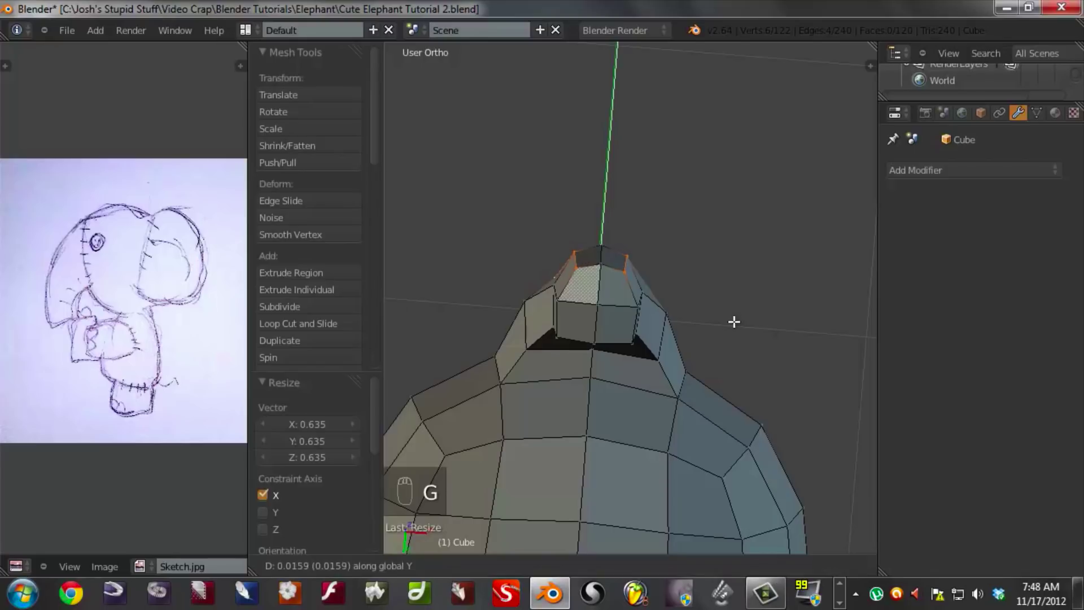
left_click(734, 321)
- Select the six corner vertices along both rear edges of the trunk and scale them to about 0.746 along X
middle_click_drag(718, 348, 573, 282)
middle_click_drag(621, 253, 558, 353)
right_click(707, 289)
right_click_drag(590, 299, 592, 290, "shift")
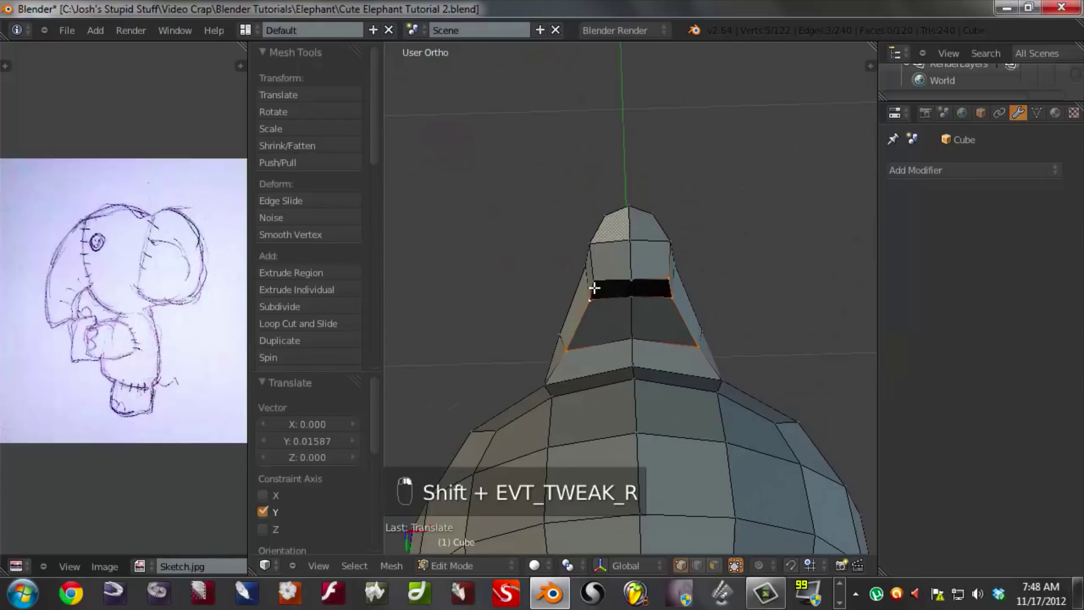
middle_click_drag(629, 330, 757, 372)
key("s")
key("x")
left_click(720, 369)
- Move the trunk's rear edge vertices slightly along Y to round out its profile
middle_click_drag(719, 369, 515, 259)
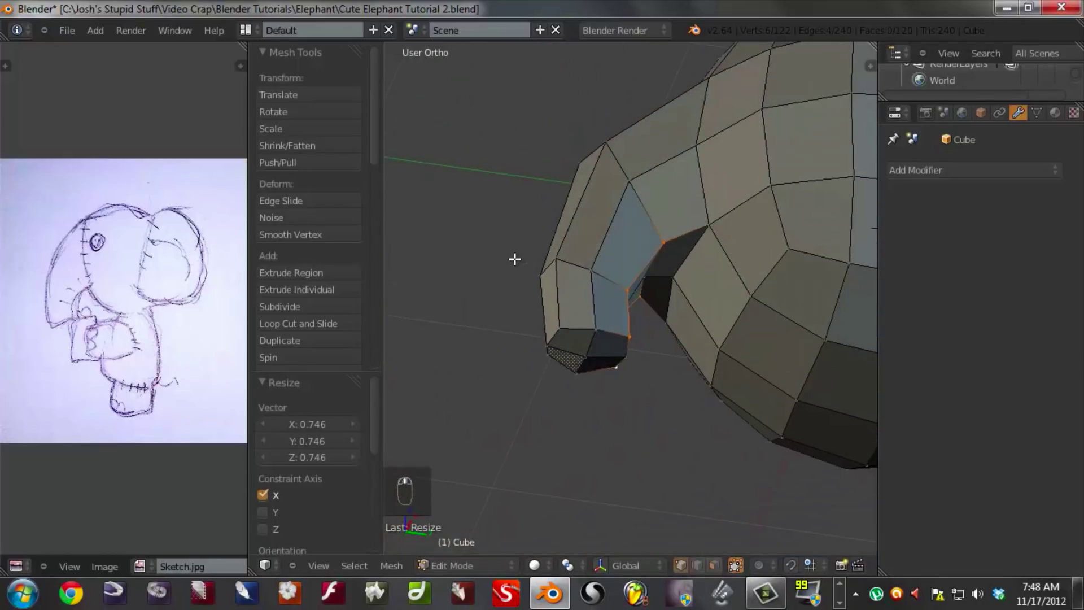
key("g")
key("y")
left_click(685, 369)
middle_click_drag(685, 369, 631, 316)
- Clear the selection and show the elephant head in wireframe from the right side
key("a")
key("KP_3")
middle_click_drag(782, 266, 645, 297, "shift")
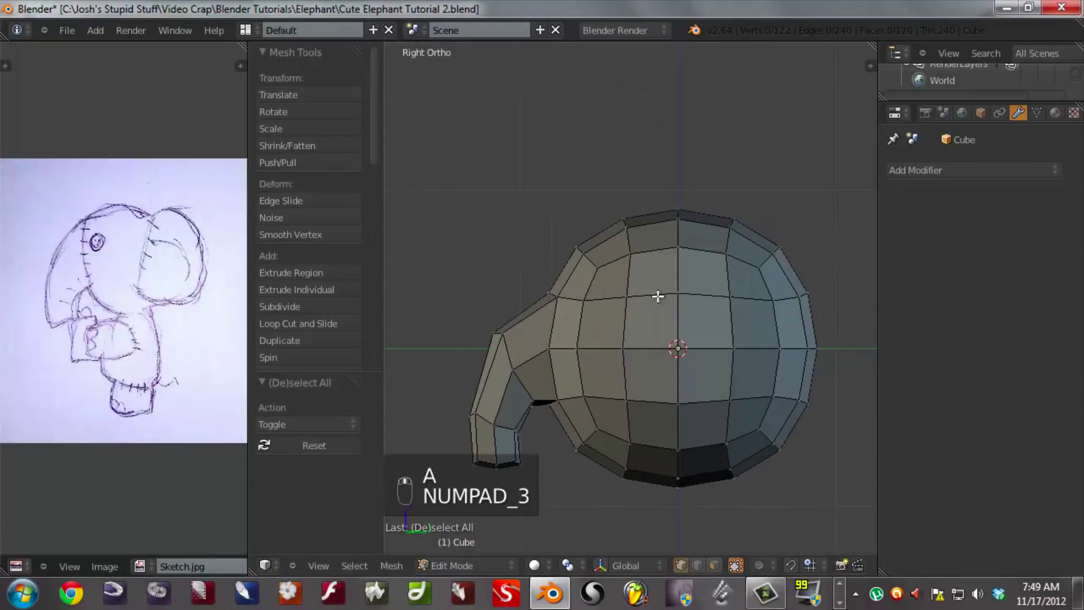
middle_click_drag(612, 341, 625, 303, "shift")
key("z")
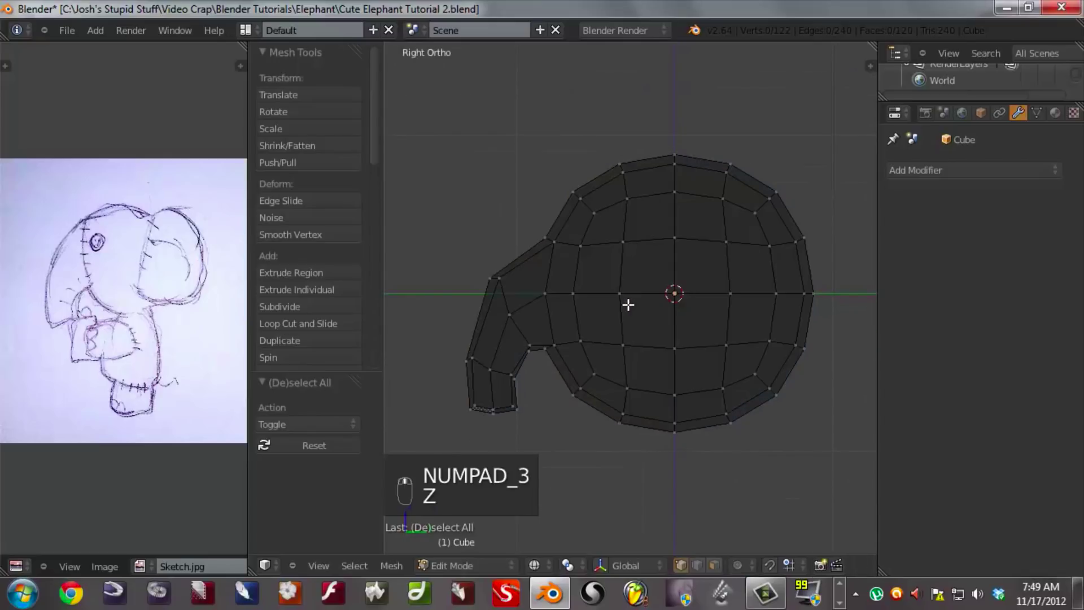
middle_click_drag(702, 353, 709, 331, "shift")
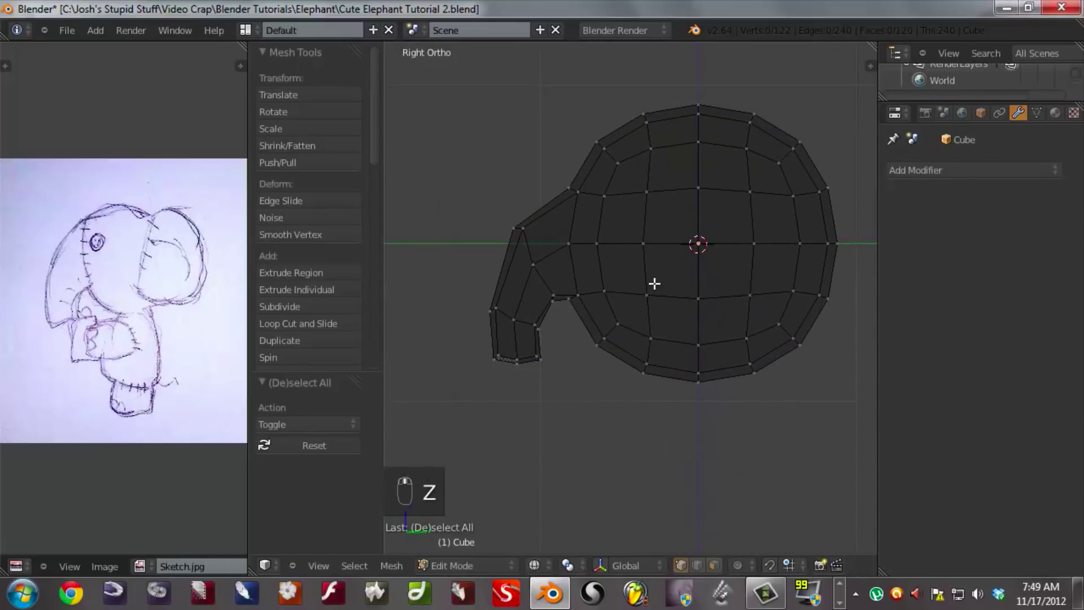
key("c")
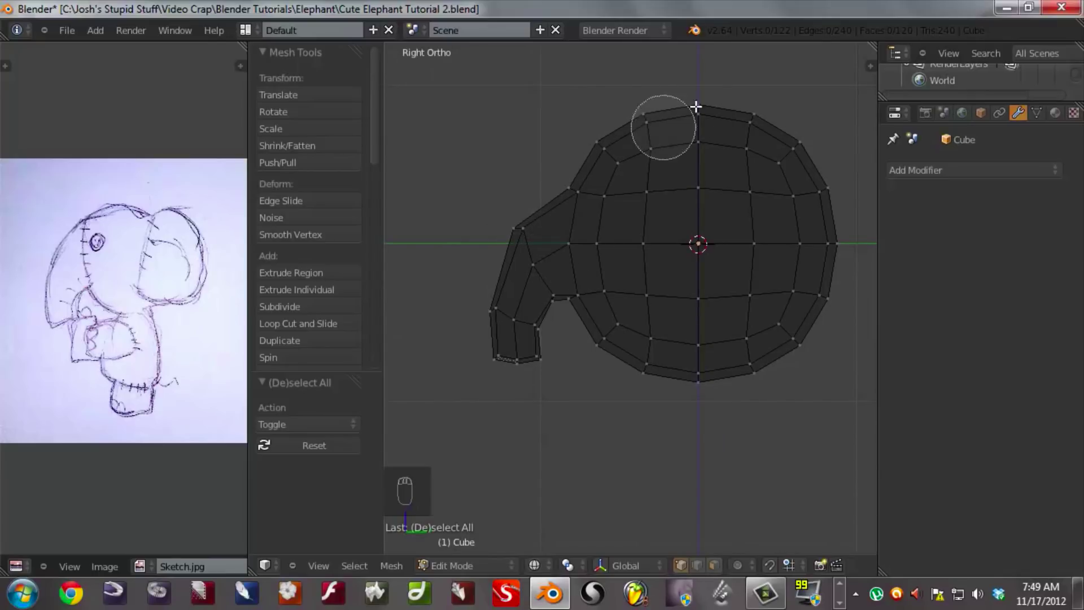
mouse_move(747, 110)
left_mouse_down()
mouse_move(566, 167)
mouse_move(513, 341)
mouse_move(583, 245)
mouse_move(673, 198)
mouse_move(718, 320)
mouse_move(689, 255)
mouse_move(668, 260)
left_mouse_up()
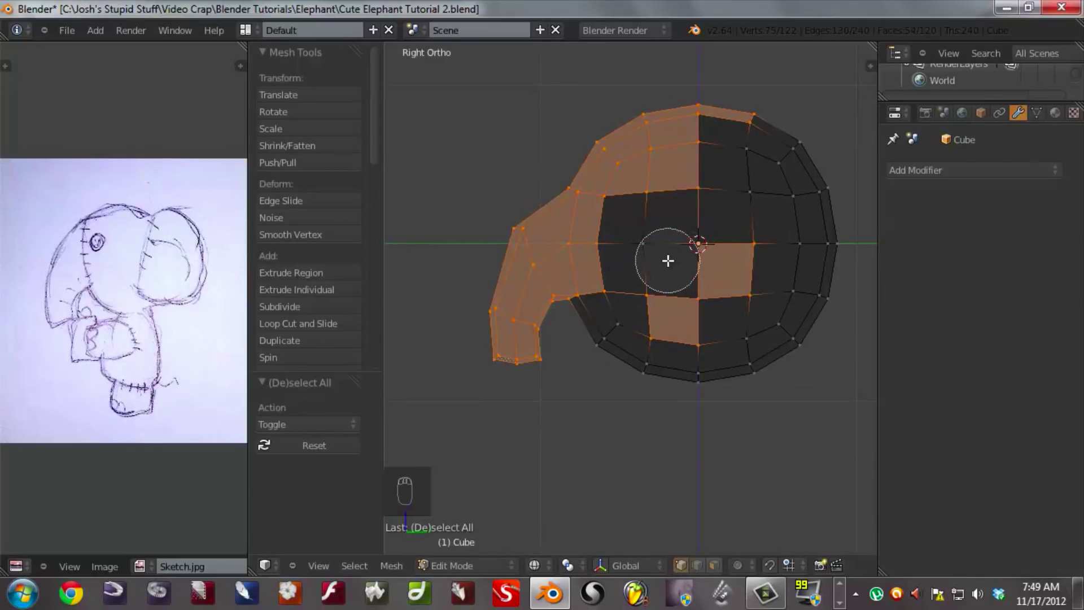
right_click(667, 260)
key("a")
key("c")
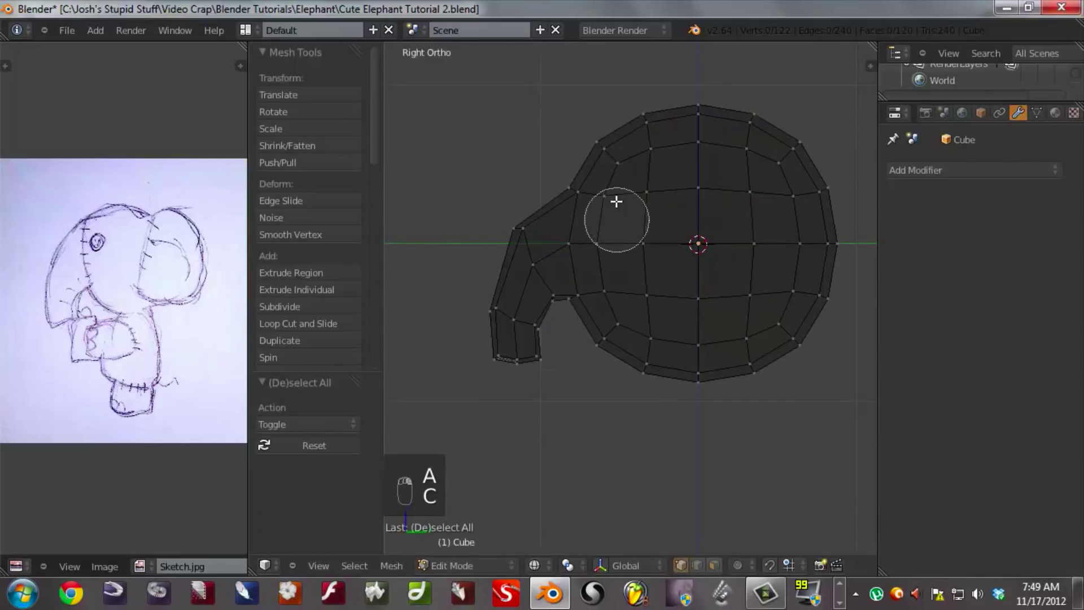
scroll(615, 201, "down", 8)
scroll(587, 161, "up", 8)
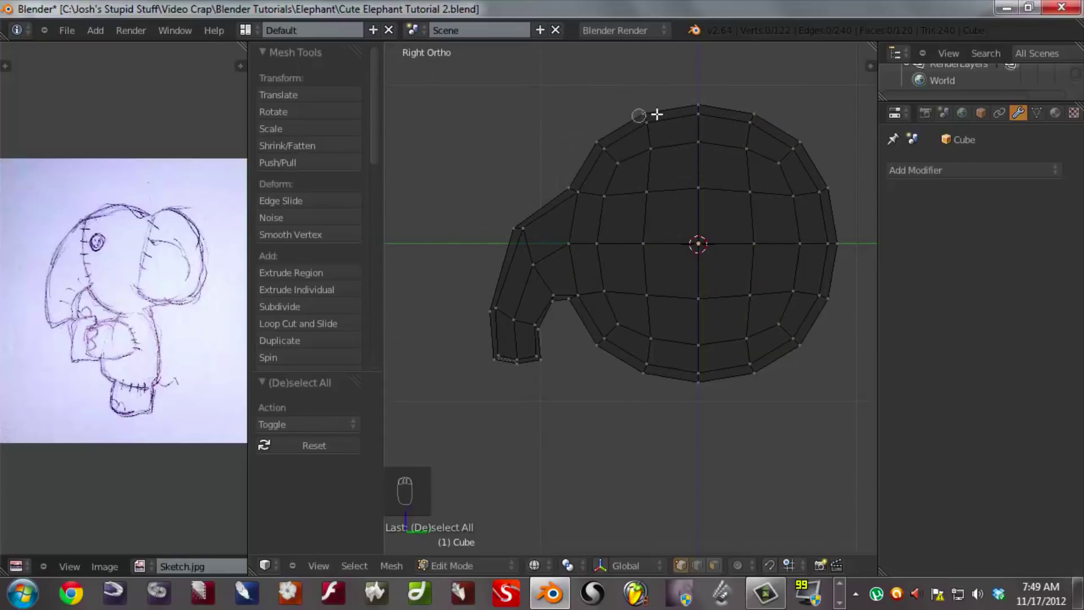
scroll(716, 160, "down", 10)
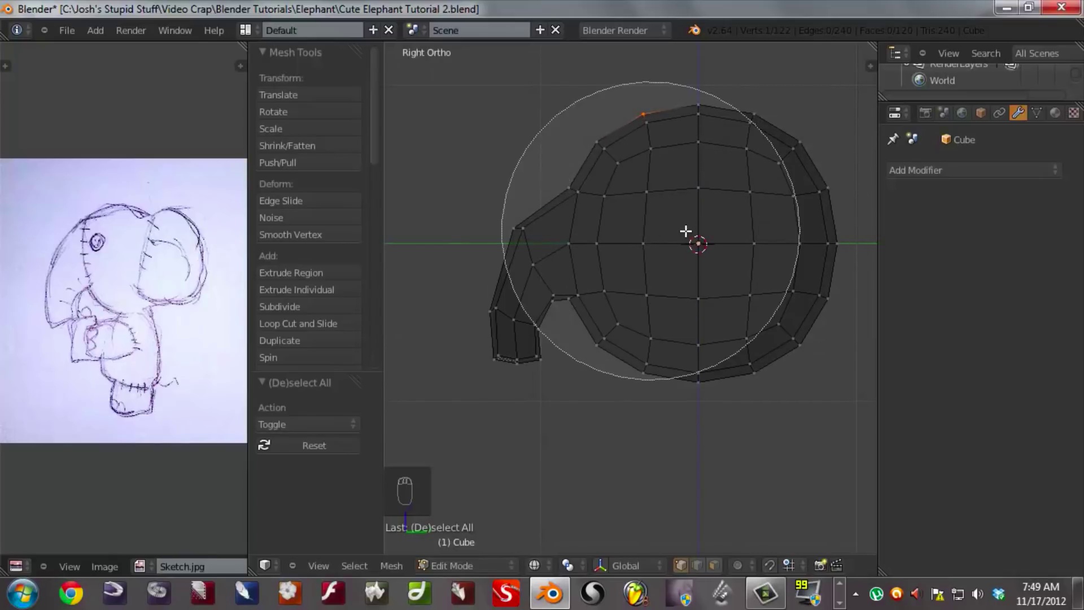
left_click(683, 231)
right_click(687, 218)
key("a")
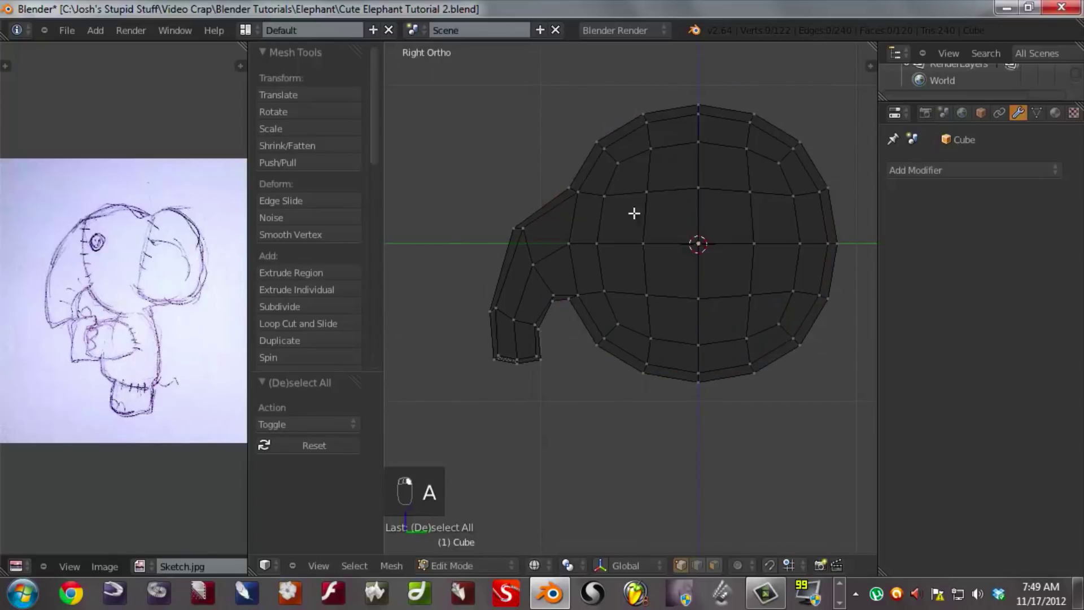
- Circle-select the three vertices where the top of the trunk meets the forehead and enable proportional editing
key("c")
scroll(570, 191, "up", 8)
left_click(570, 191)
right_click(570, 191)
key("o")
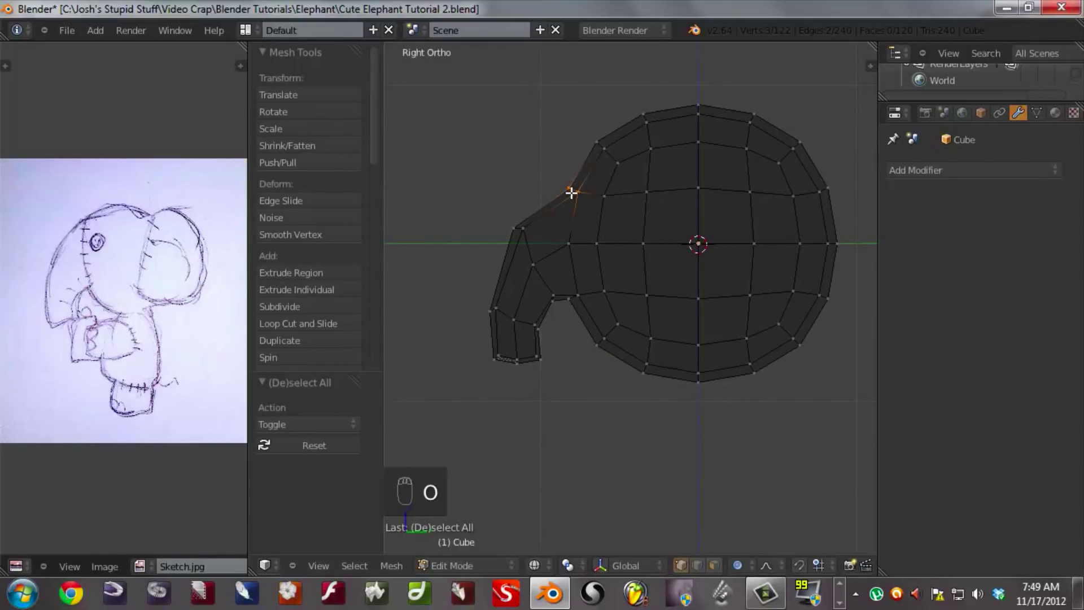
key("g")
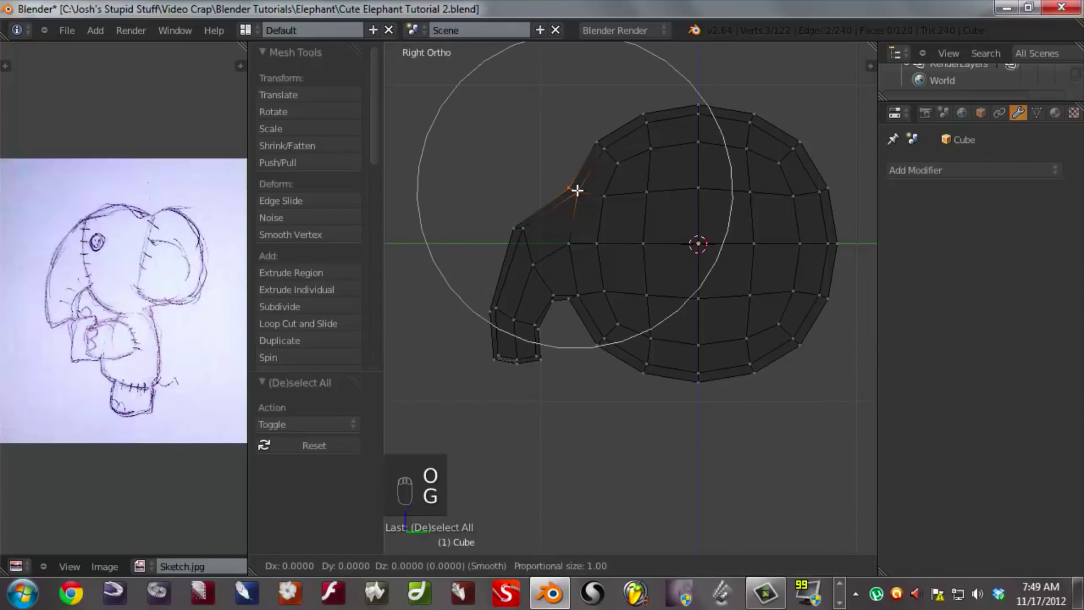
scroll(573, 184, "up", 4)
scroll(572, 183, "down", 3)
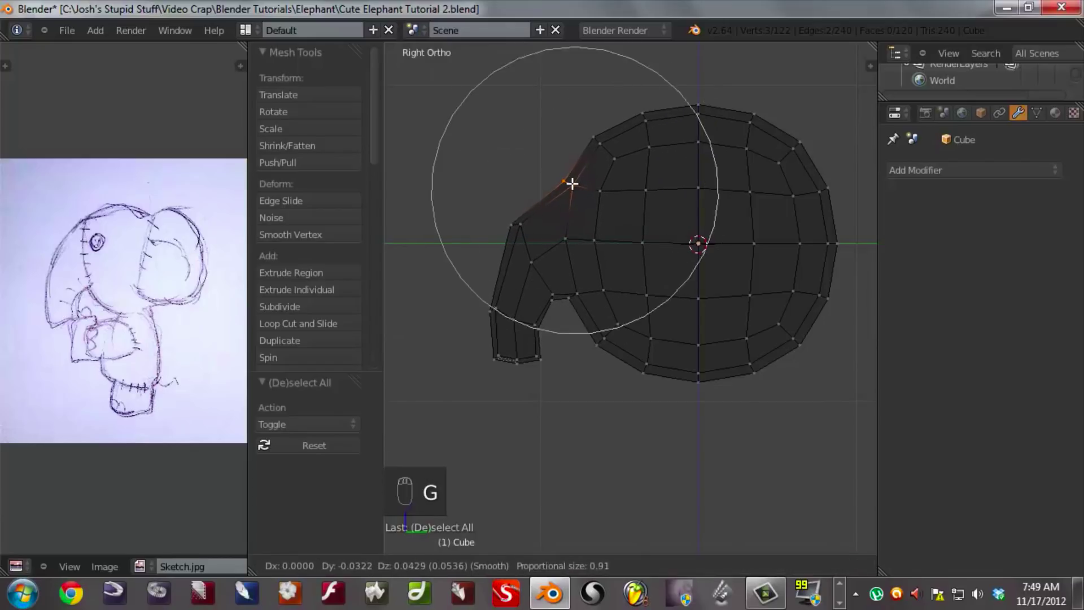
scroll(572, 184, "up", 7)
scroll(572, 183, "down", 3)
scroll(572, 184, "up", 9)
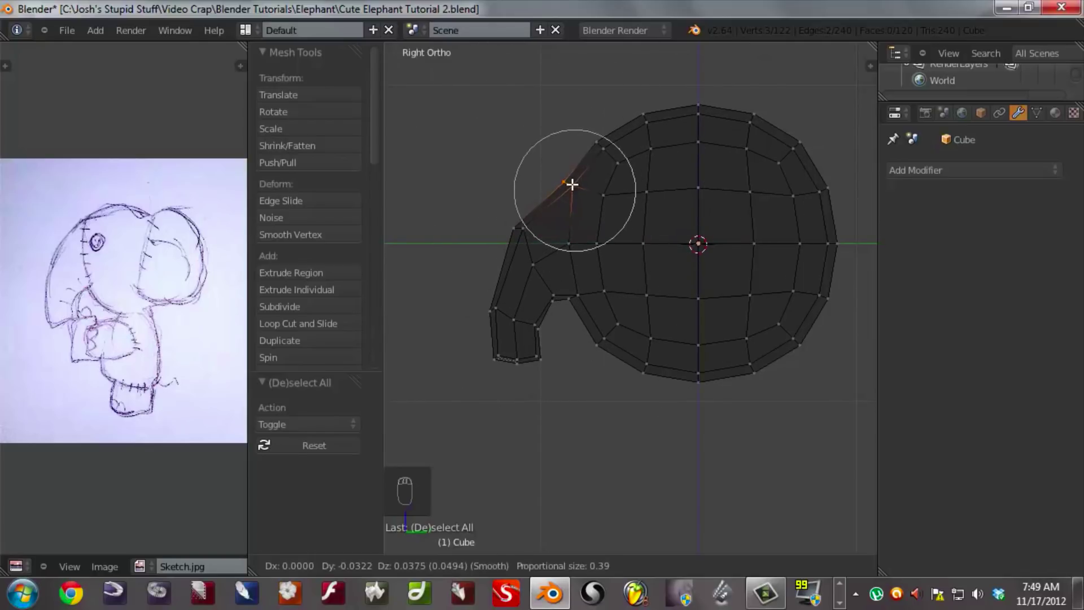
scroll(554, 163, "down", 13)
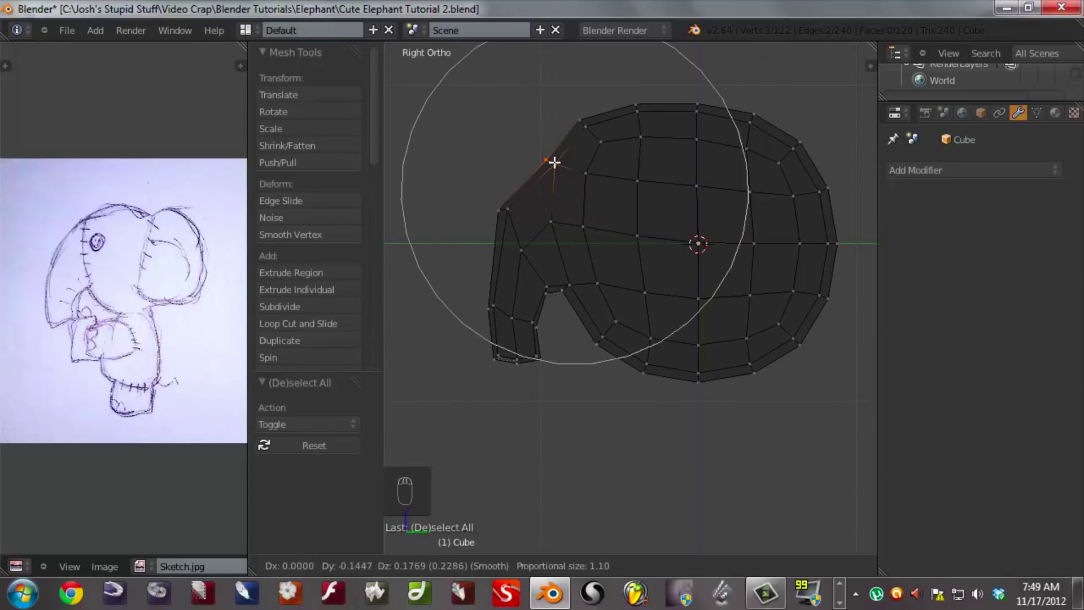
scroll(555, 162, "up", 7)
scroll(554, 163, "up", 4)
scroll(554, 163, "down", 6)
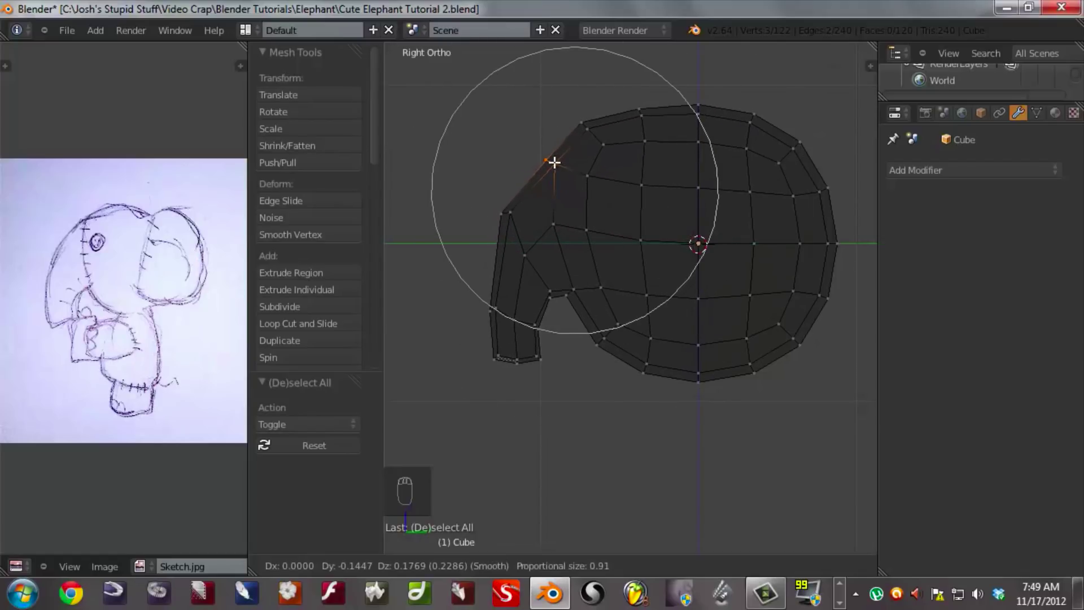
scroll(496, 128, "up", 3)
scroll(483, 121, "down", 7)
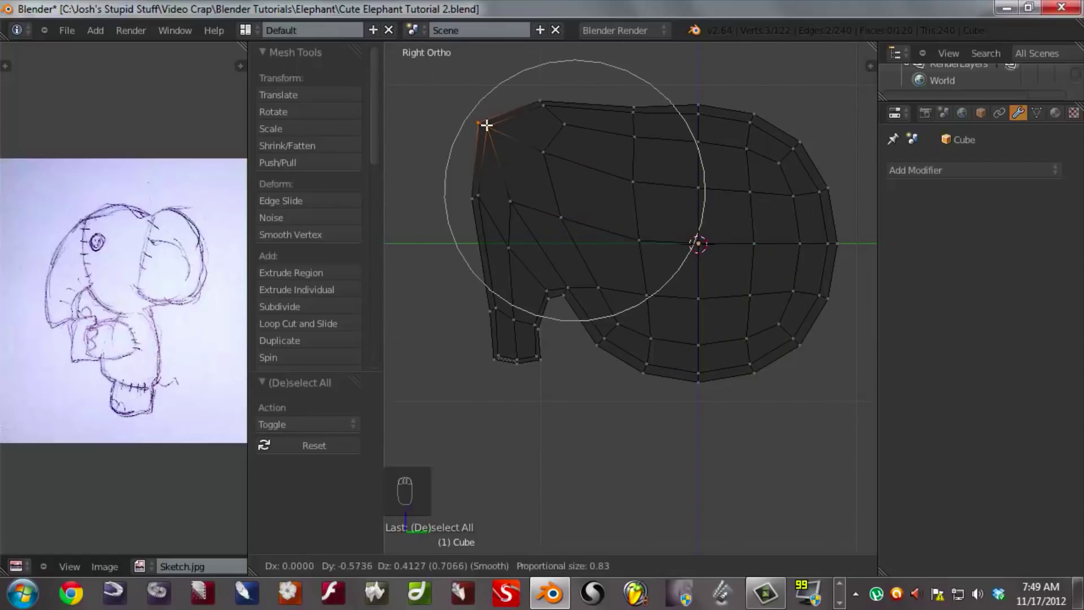
scroll(486, 125, "down", 3)
scroll(487, 125, "up", 9)
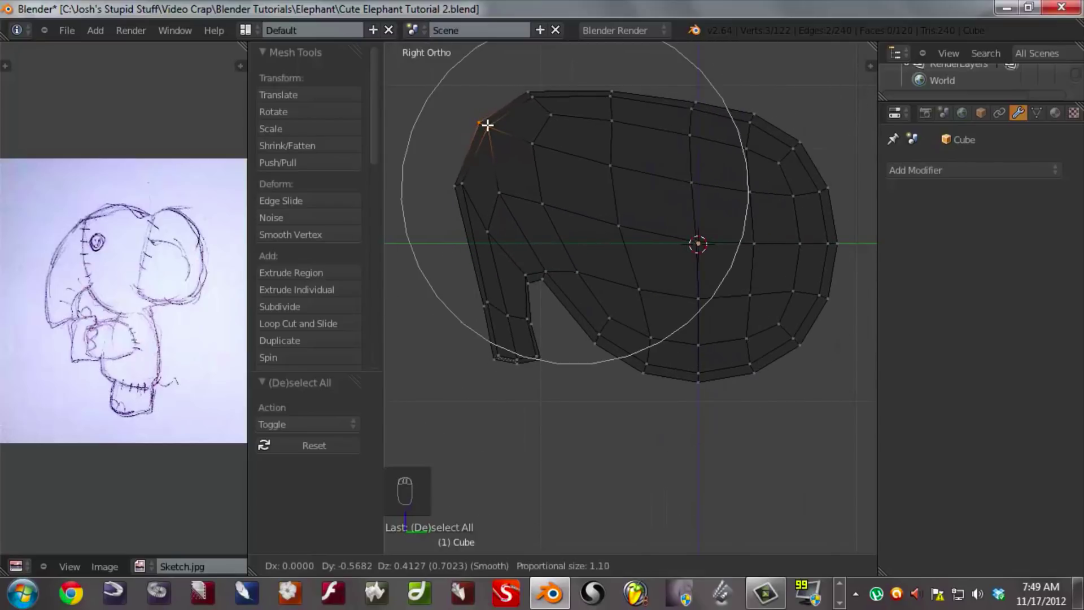
right_click(488, 125)
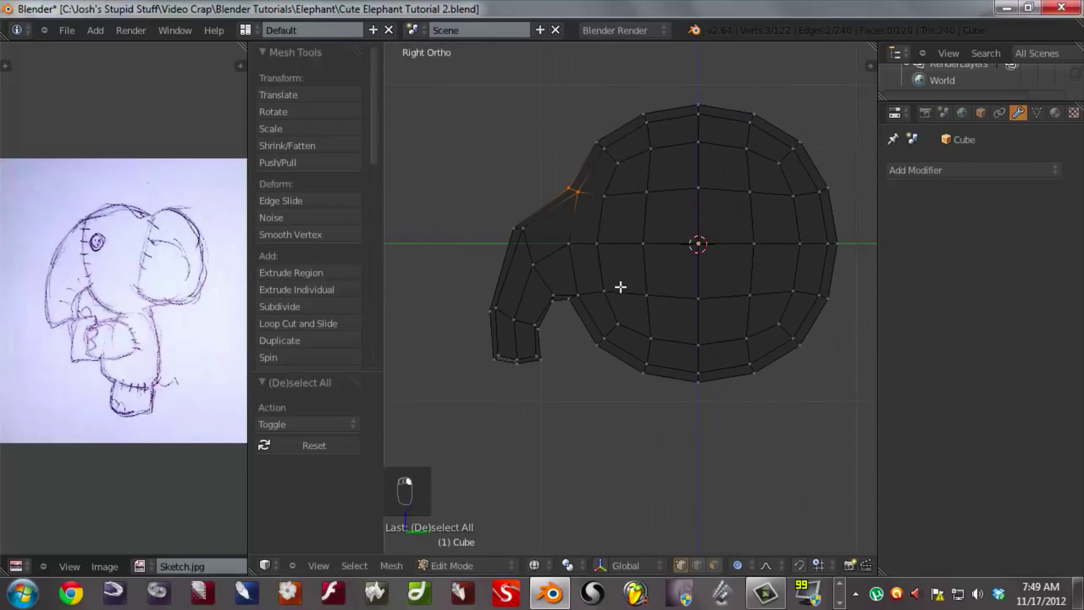
- Move the trunk-to-forehead vertices slightly up and forward with a proportional size of about 0.51 to smooth the profile
key("g")
scroll(583, 192, "up", 7)
scroll(580, 190, "down", 4)
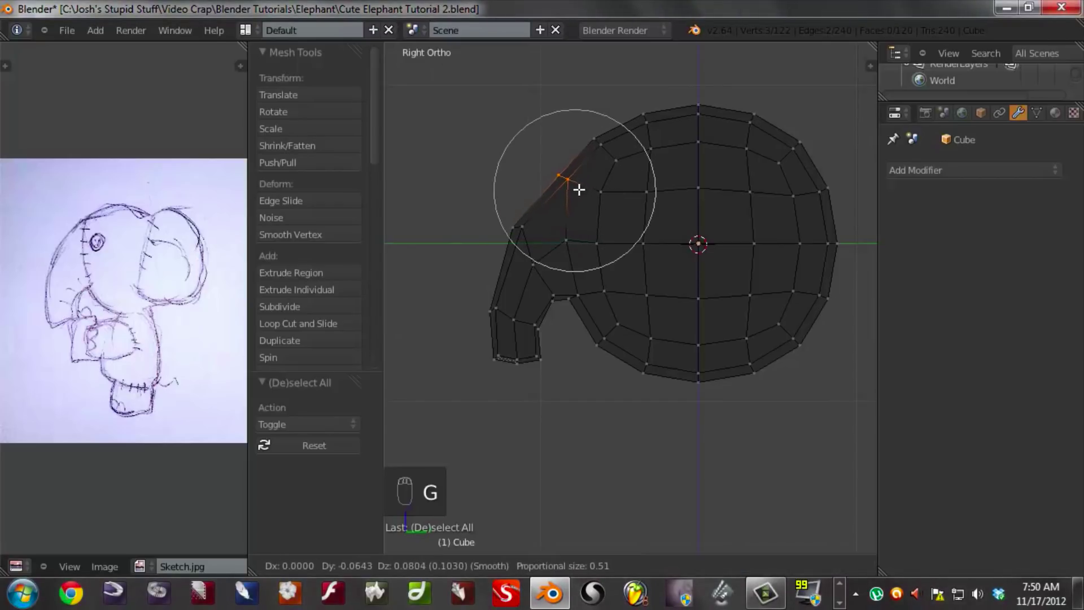
left_click(576, 186)
key("a")
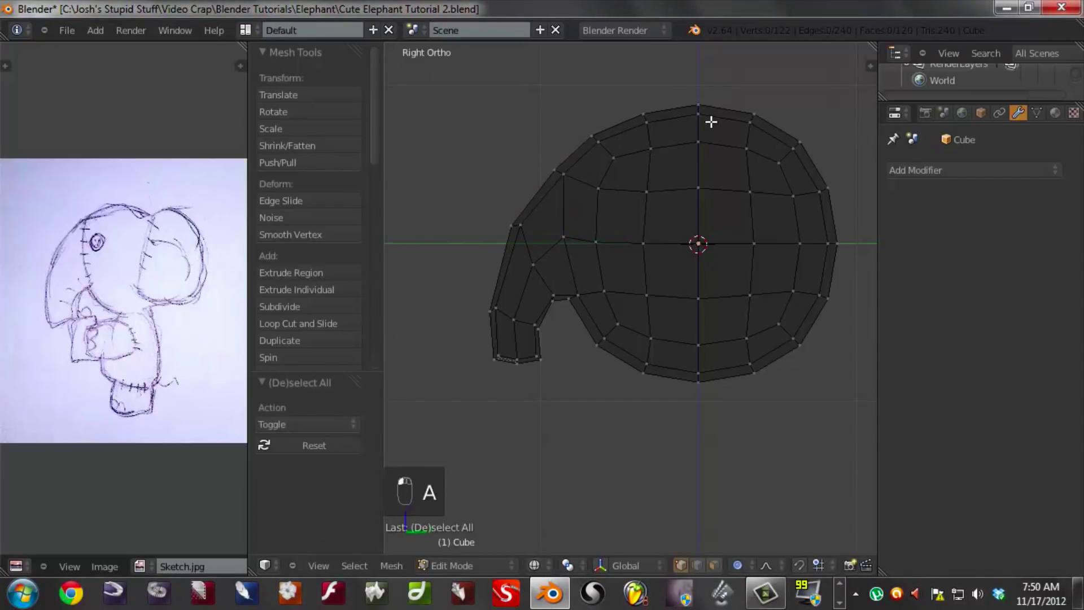
- Circle-select the vertices at the crown of the head and raise them about 0.15 along Z with proportional size 0.91
middle_click_drag(710, 178, 668, 276, "shift")
key("c")
left_click(658, 198)
right_click(664, 198)
key("g")
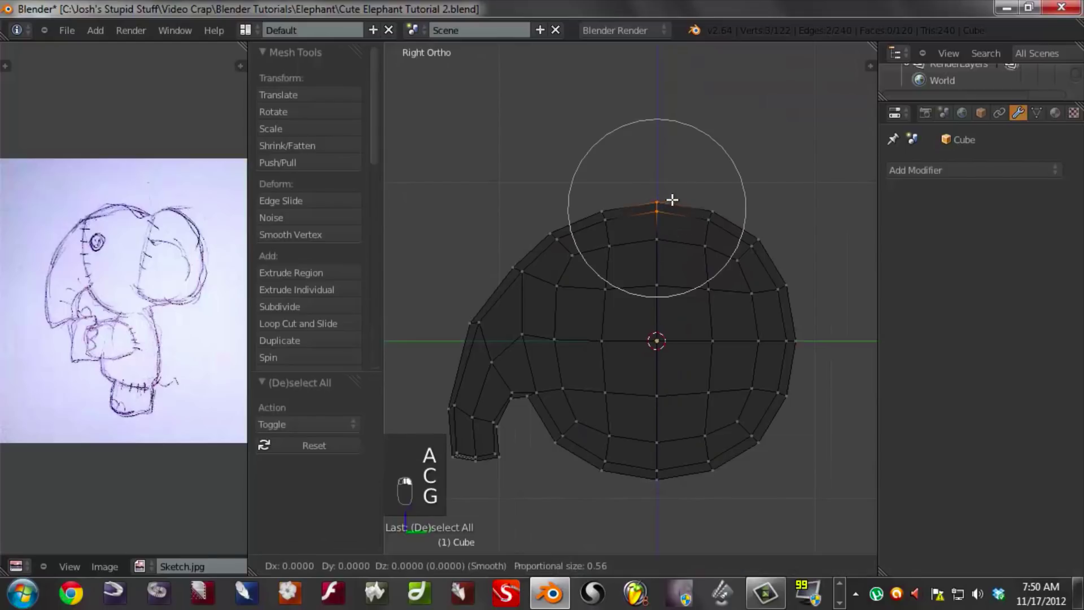
scroll(672, 178, "down", 4)
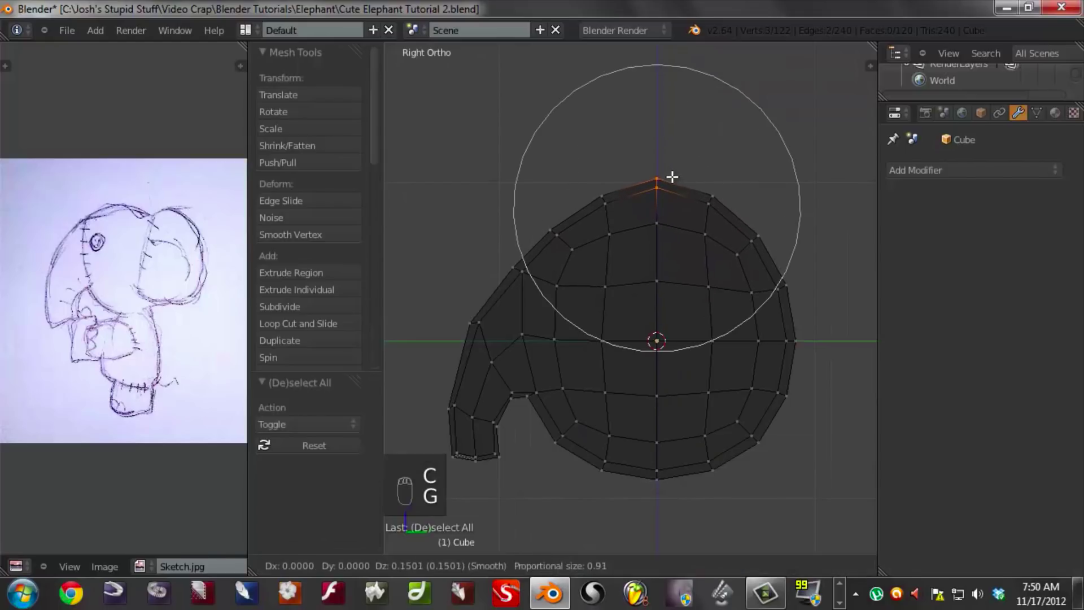
key("z")
left_click(672, 175)
middle_click_drag(690, 256, 674, 199, "shift")
key("a")
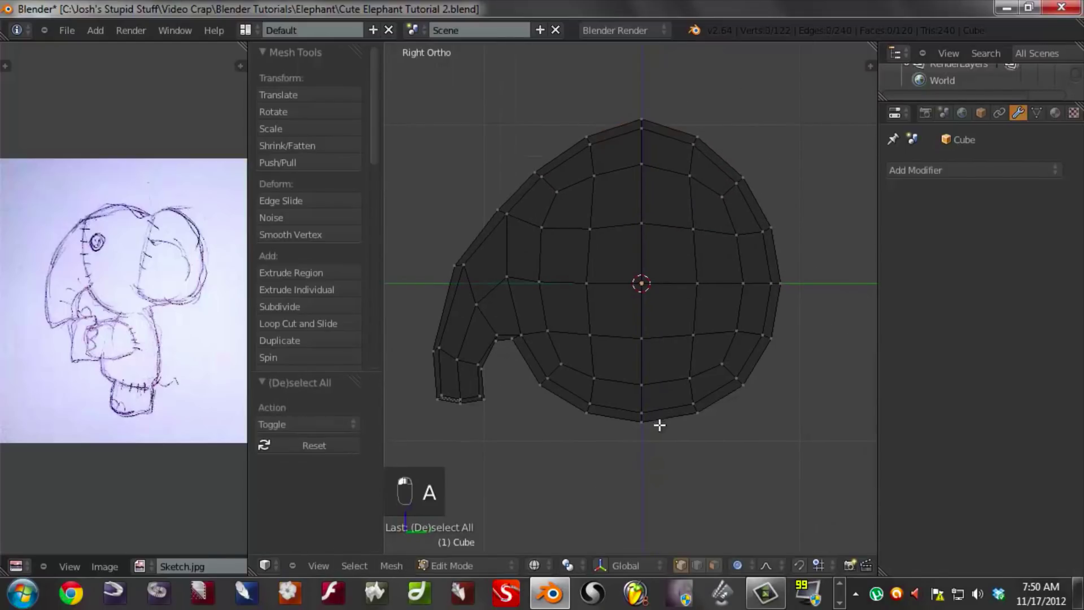
- Circle-select the vertices at the bottom centre of the head and raise them about 0.172 along Z with proportional editing
key("c")
left_click(646, 421)
right_click(679, 431)
key("g")
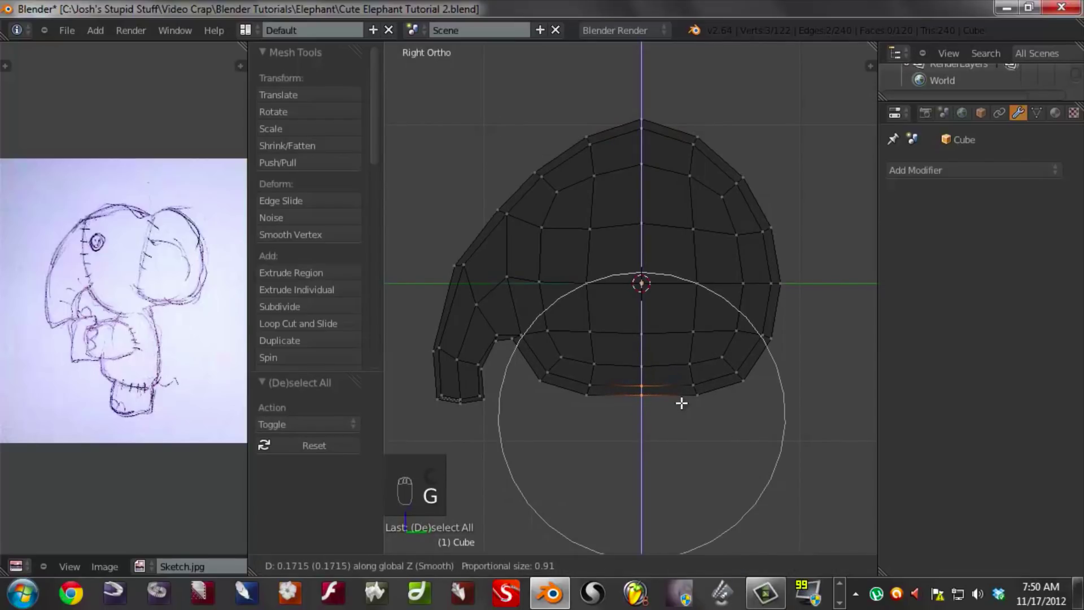
left_click(681, 402)
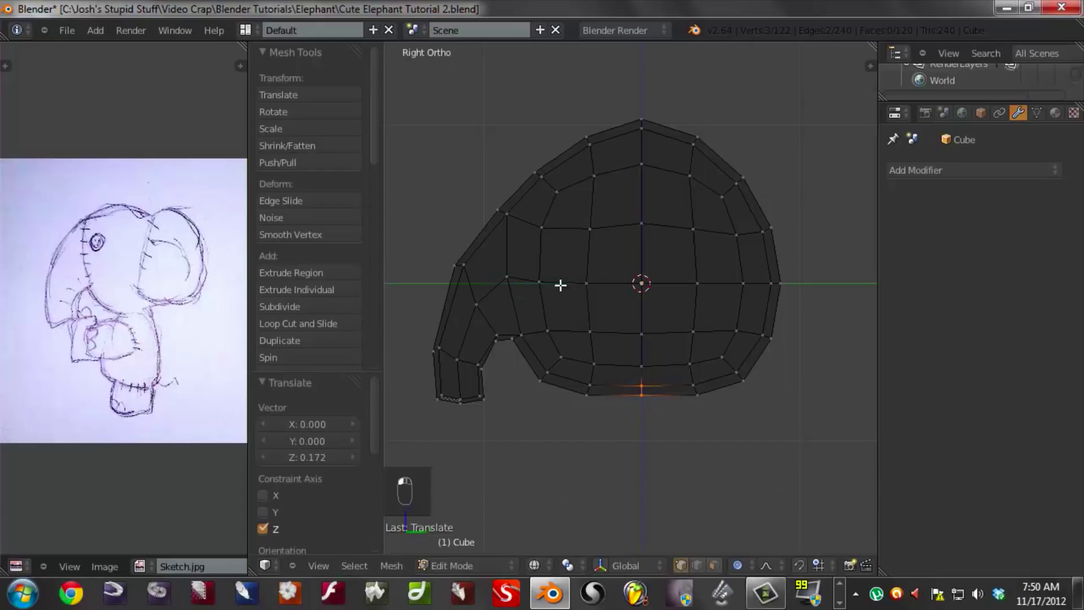
- In the solid front view, select one upper vertex on each side of the head and scale them to about 0.79 along X proportionally
mouse_move(503, 289)
middle_mouse_down()
mouse_move(678, 302)
mouse_move(761, 226)
middle_mouse_up()
key("z")
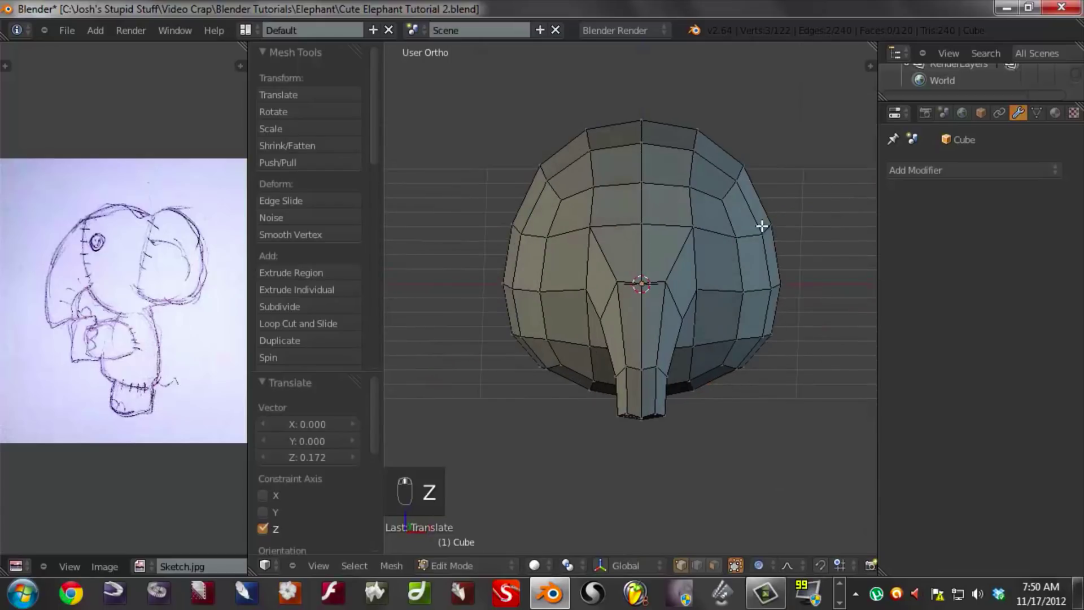
key("KP_1")
middle_click_drag(721, 292, 701, 357, "shift")
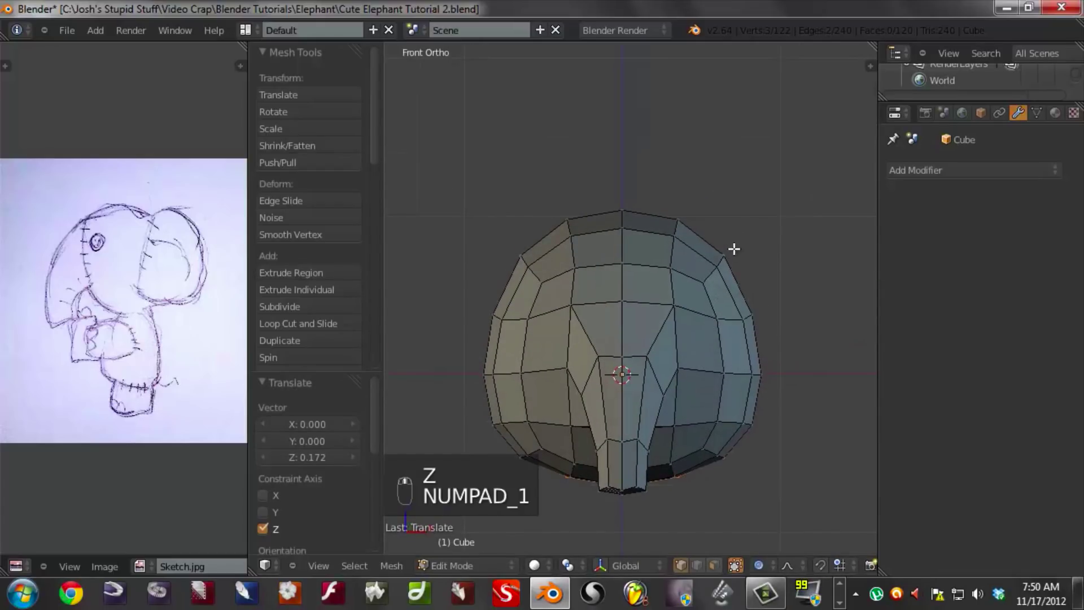
right_click(518, 248, "shift")
key("s")
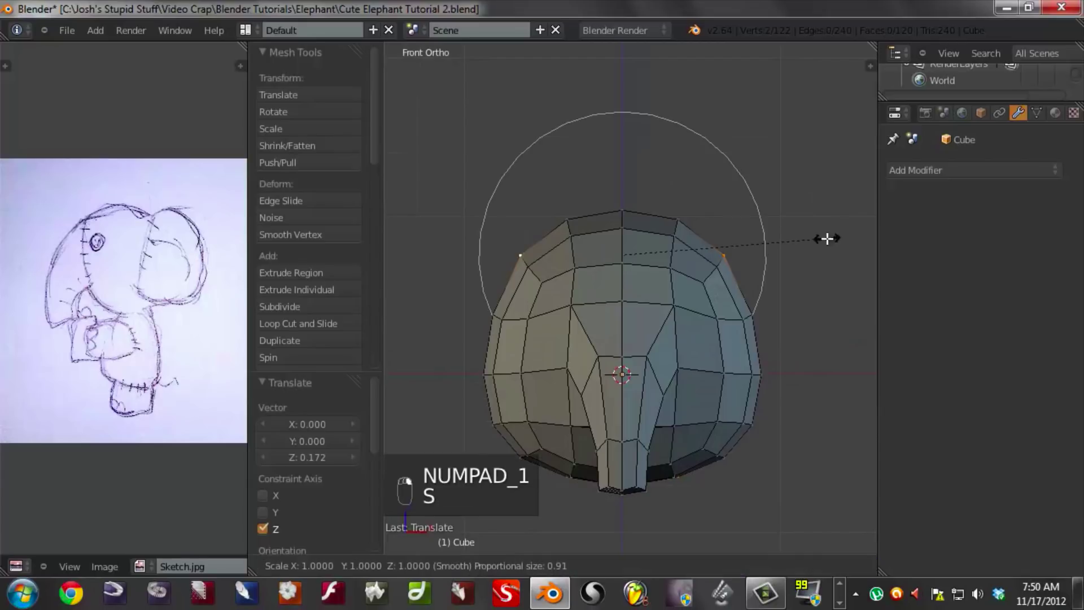
key("x")
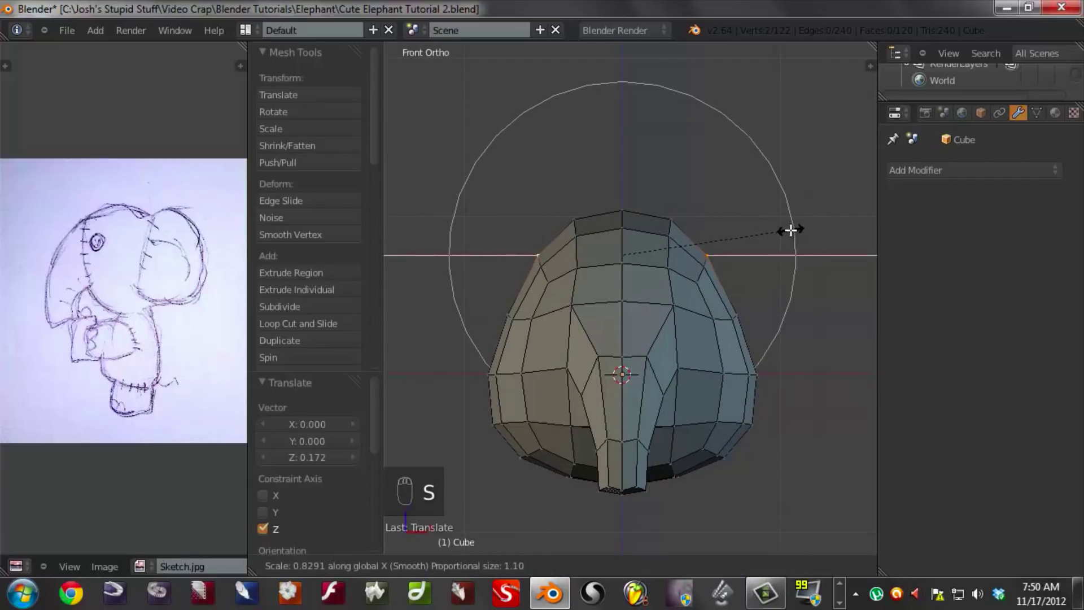
scroll(777, 223, "up", 1)
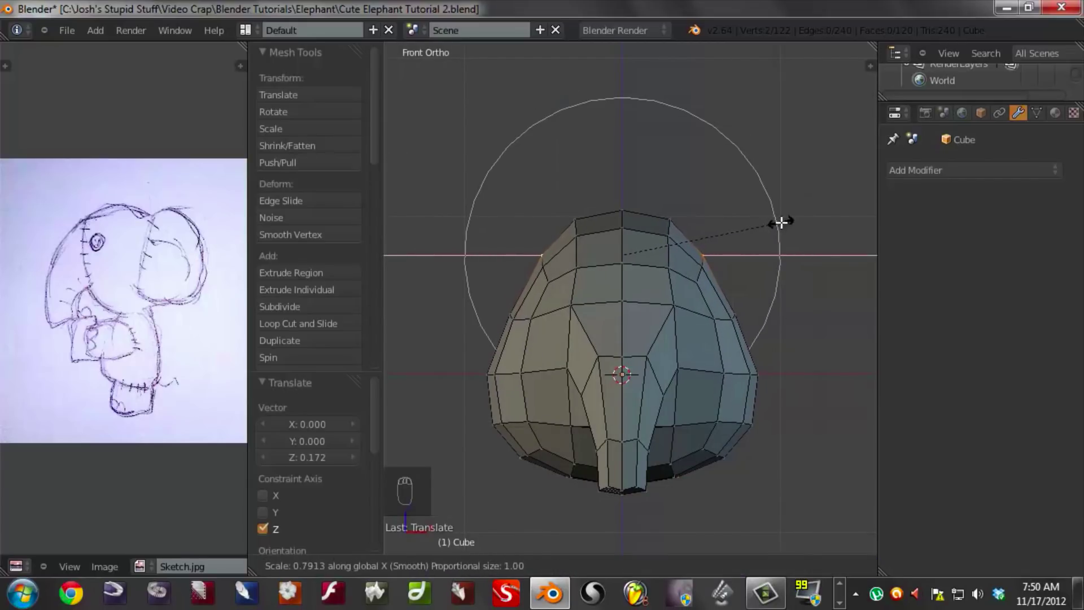
left_click(780, 222)
scroll(762, 271, "down", 3)
key("a")
- Switch to face selection and select four stacked faces on the side of the head, just behind its centre line
middle_click_drag(747, 341, 659, 377)
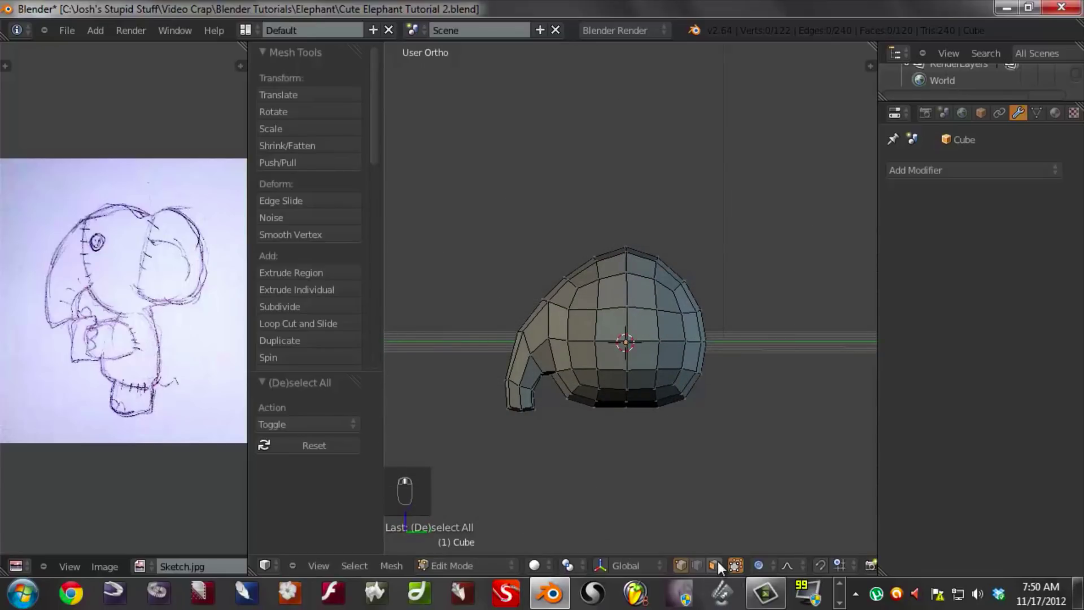
middle_click_drag(683, 429, 770, 381, "shift")
right_click(643, 287, "shift")
right_click(638, 316, "shift")
right_click(635, 335, "shift")
- Extrude the four selected faces outward from the side of the head by about 1.231 in X and 0.698 in Y
key("KP_1")
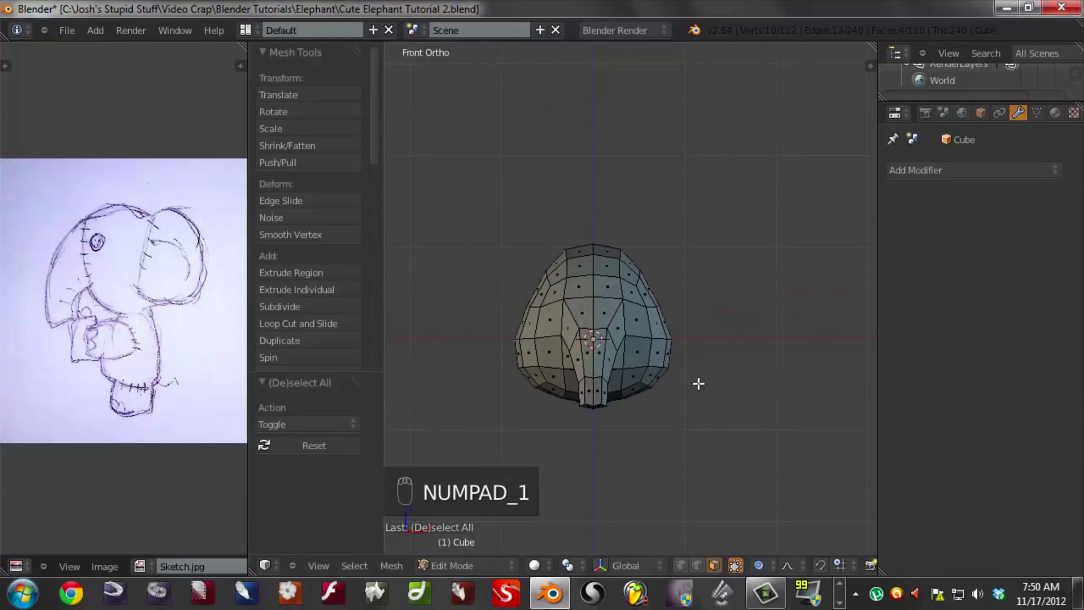
middle_click_drag(701, 380, 683, 298, "shift")
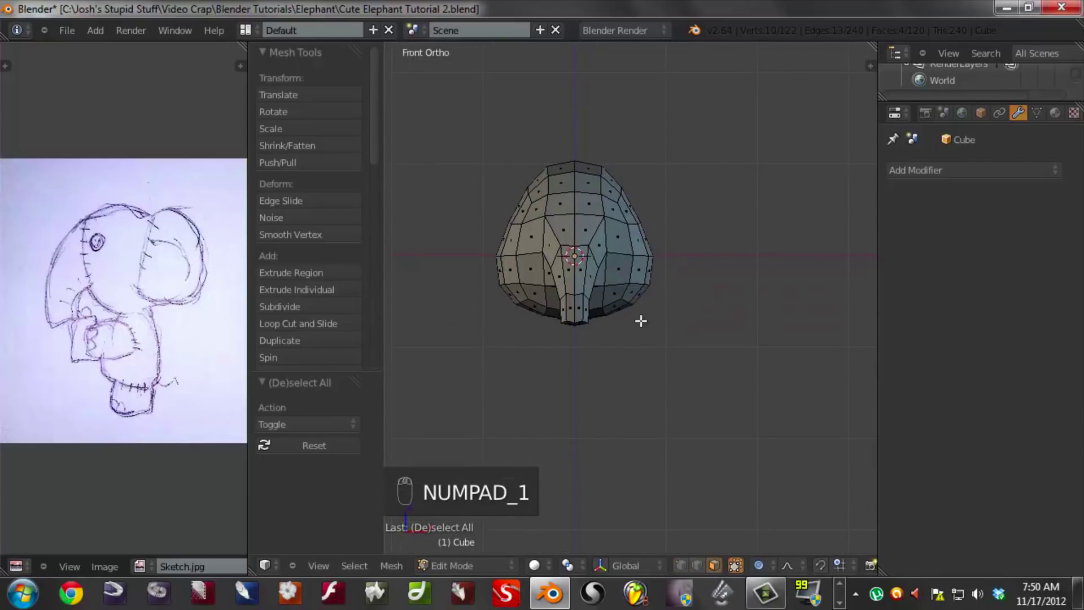
key("e")
left_click(754, 306)
middle_click_drag(754, 306, 710, 365)
middle_click_drag(664, 325, 620, 368)
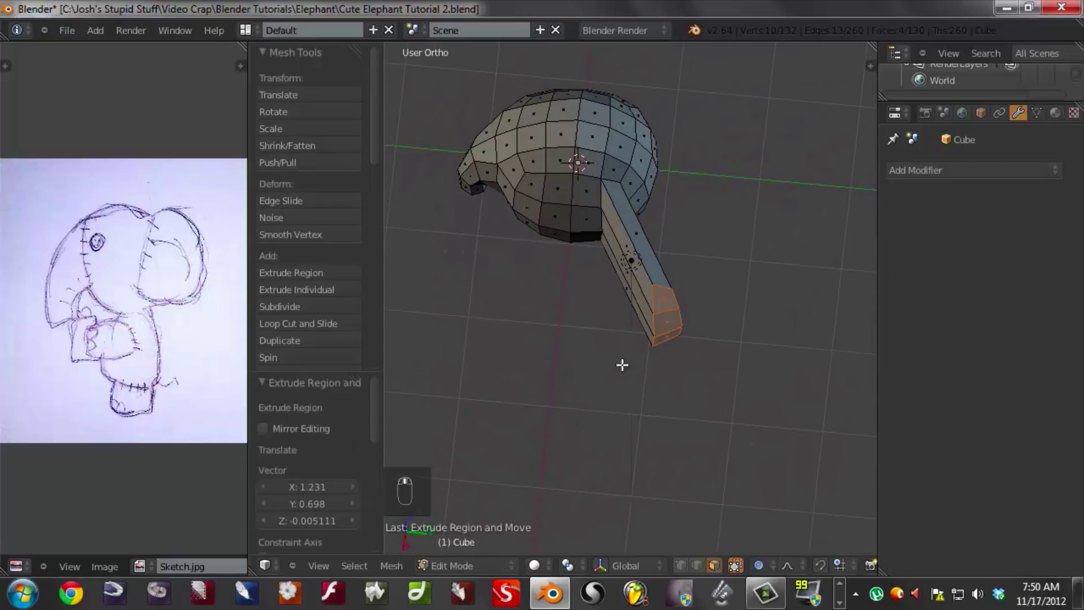
- From the top view, move the ear's end faces about 0.130 in X and -0.574 in Y with proportional editing
key("KP_7")
key("g")
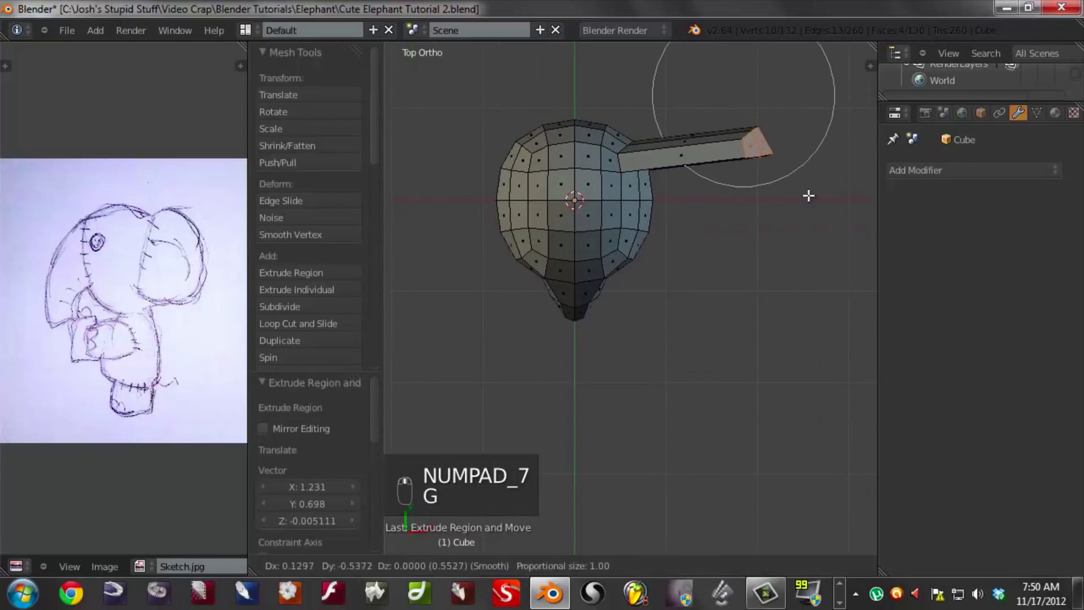
left_click(808, 196)
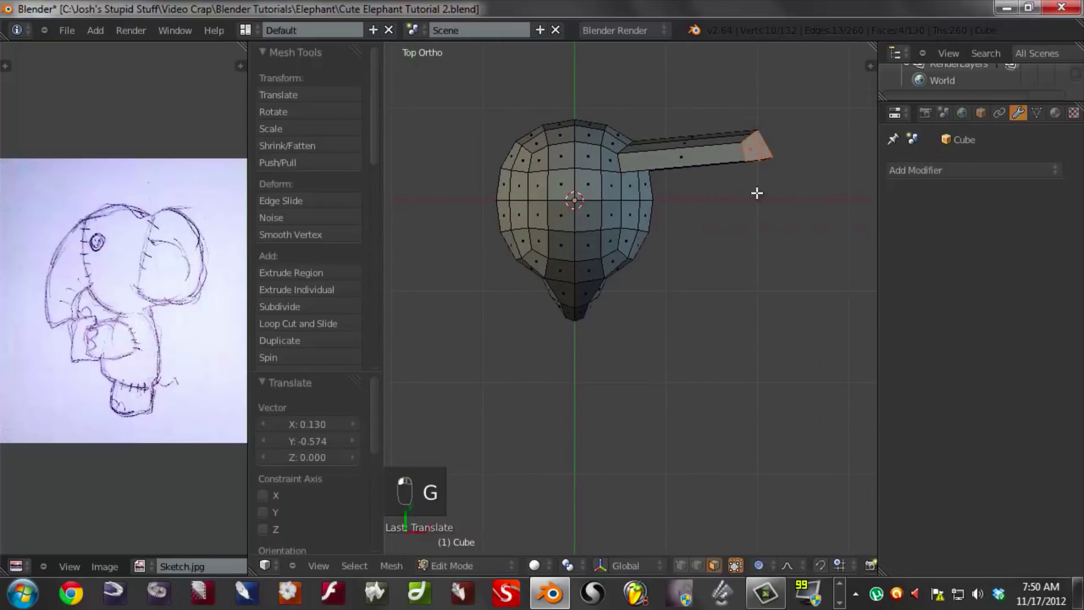
- Add a loop cut around the extruded ear and slide it to a position along the ear's length
key("ctrl+r")
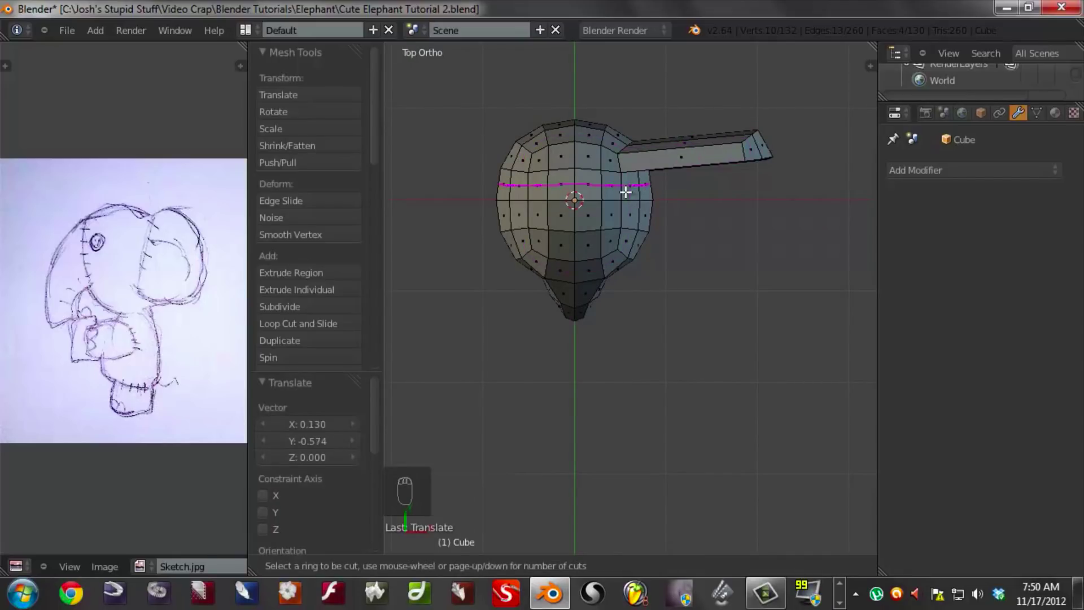
left_click(678, 162)
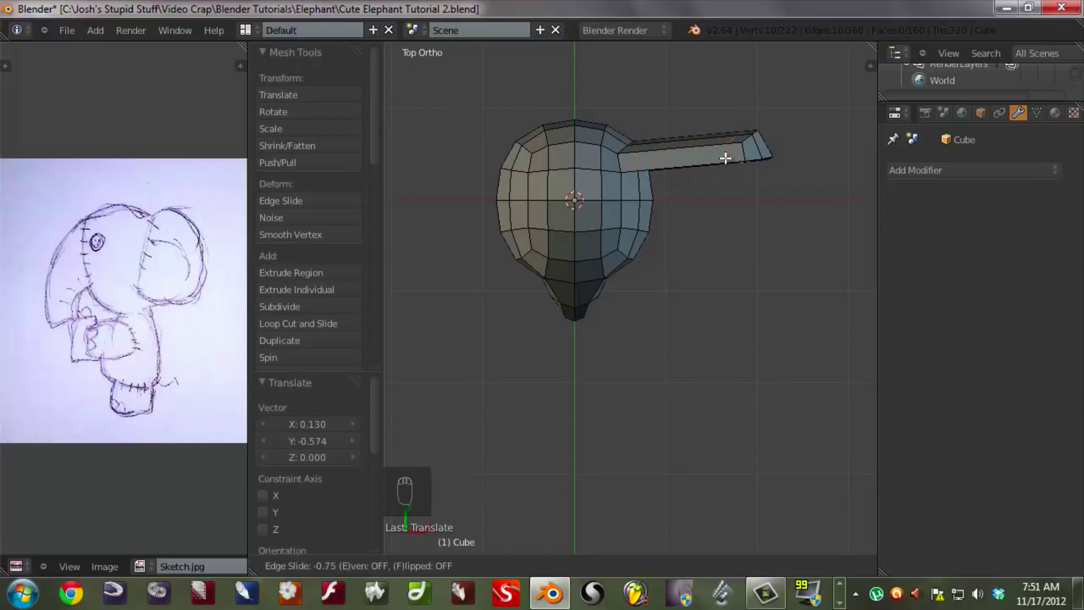
left_click(655, 163)
- Scale the new ear loop to about 1.406 along Z with proportional editing at a size of 0.91
middle_click_drag(678, 185, 741, 138)
middle_click_drag(650, 237, 755, 200)
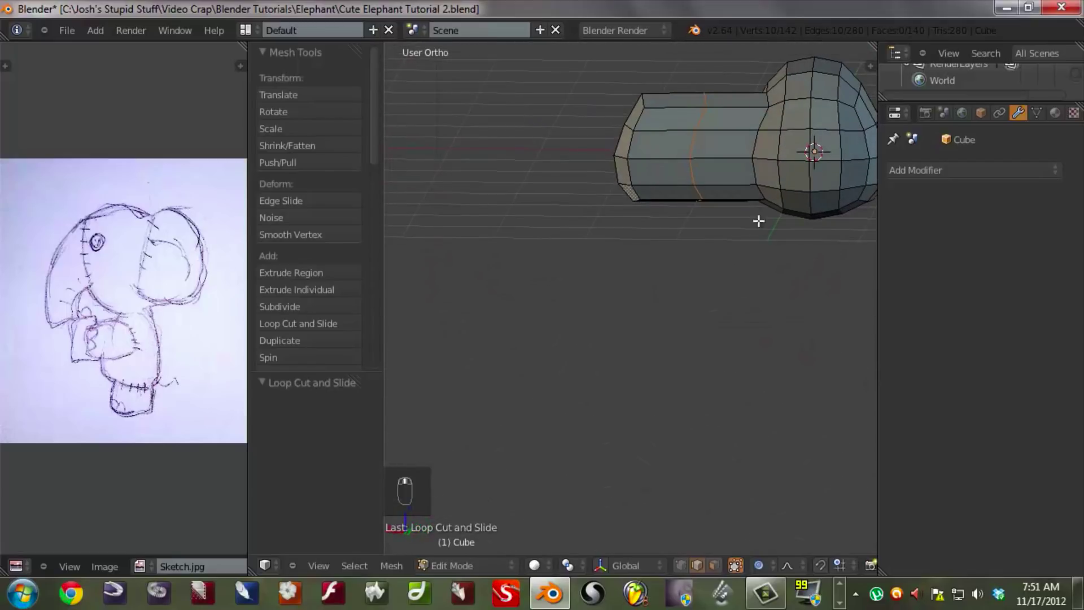
key("s")
key("z")
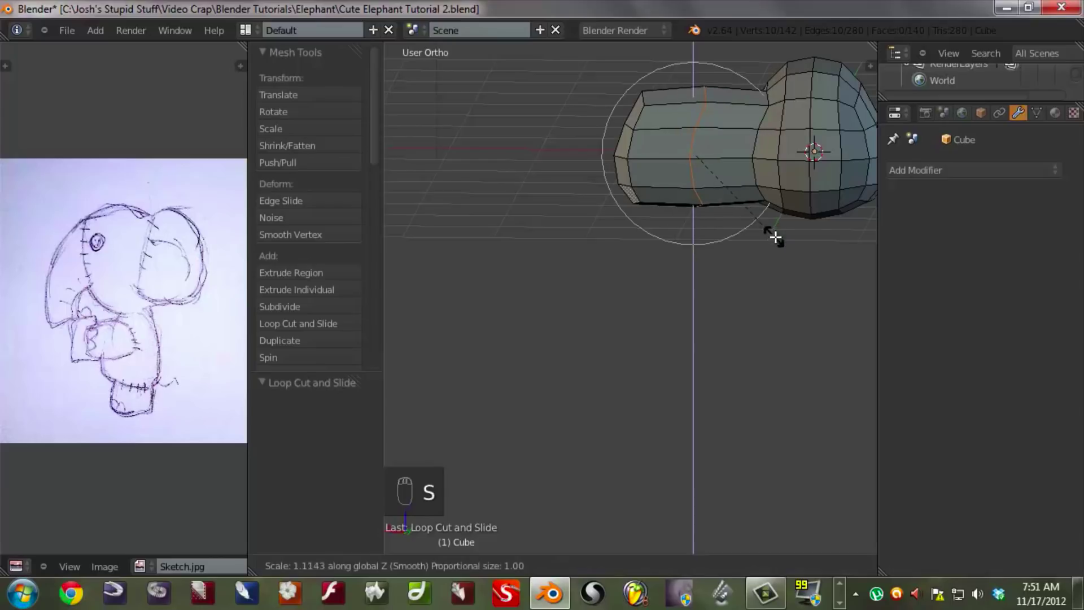
scroll(782, 238, "up", 1)
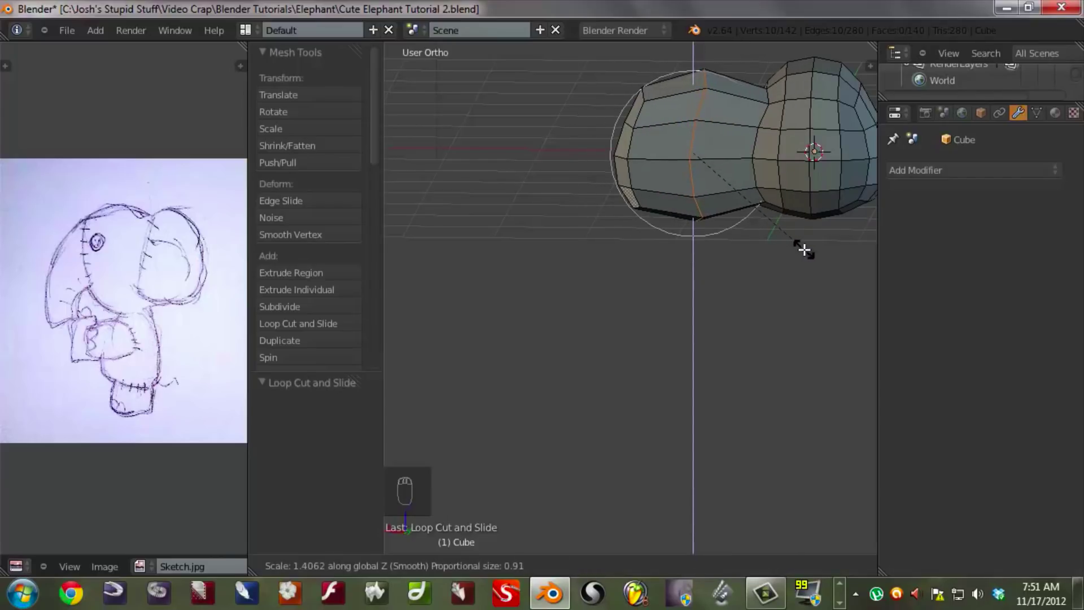
left_click(804, 247)
- Switch to vertex selection and select the three middle vertices of the loop on the ear's front face
middle_click_drag(685, 232, 618, 299)
scroll(654, 312, "up", 2)
left_click(682, 565)
right_click(604, 181)
right_click(614, 243, "shift")
middle_click_drag(640, 240, 613, 275)
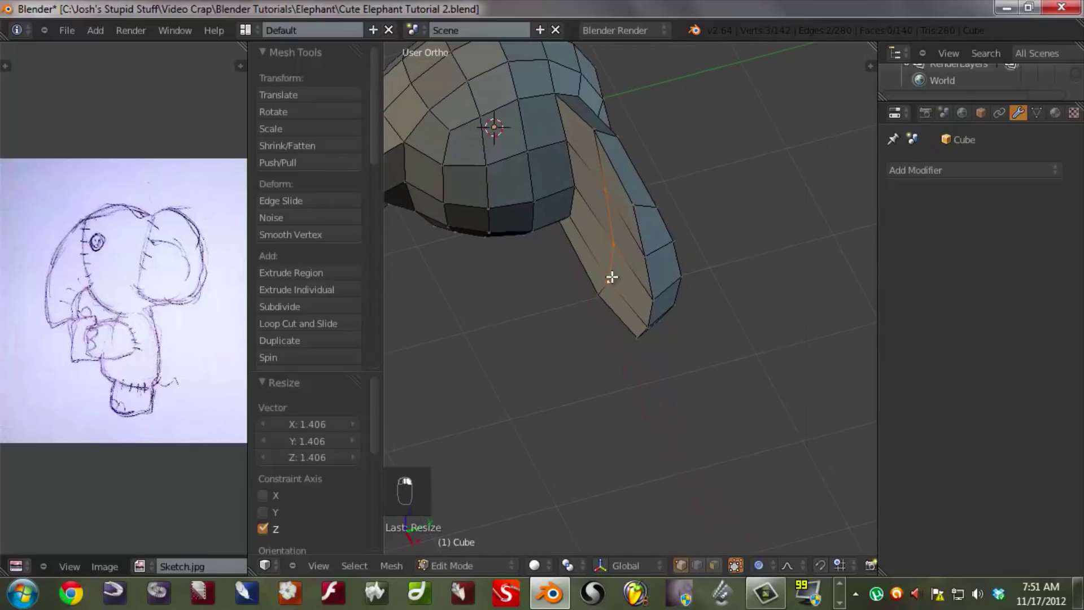
key("g")
key("y")
scroll(615, 275, "up", 3)
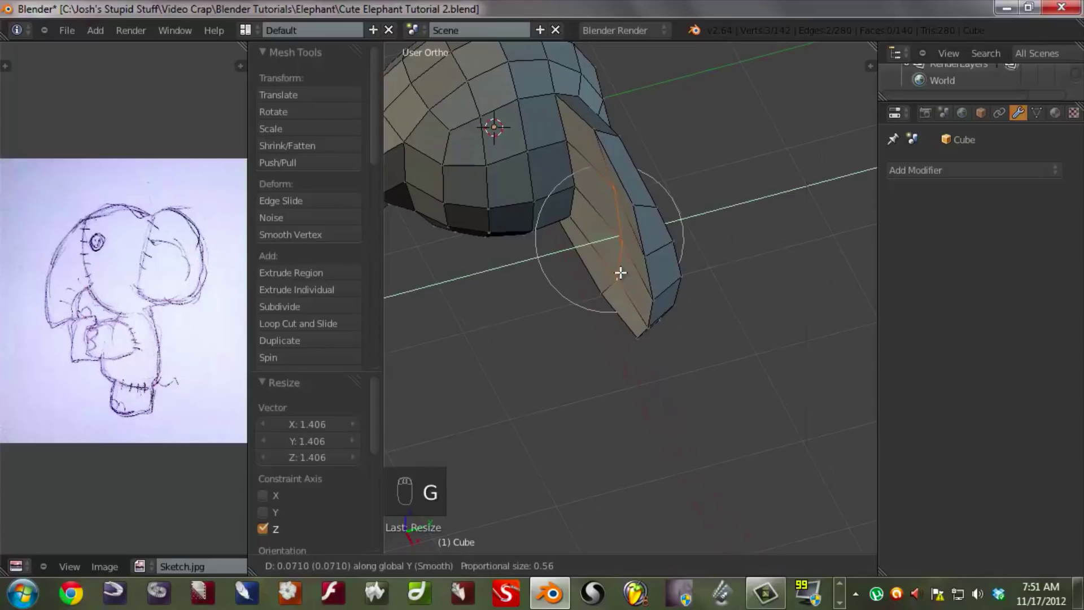
left_click(620, 273)
- Turn off proportional editing and move the three selected ear vertices about 0.121 along Y
key("o")
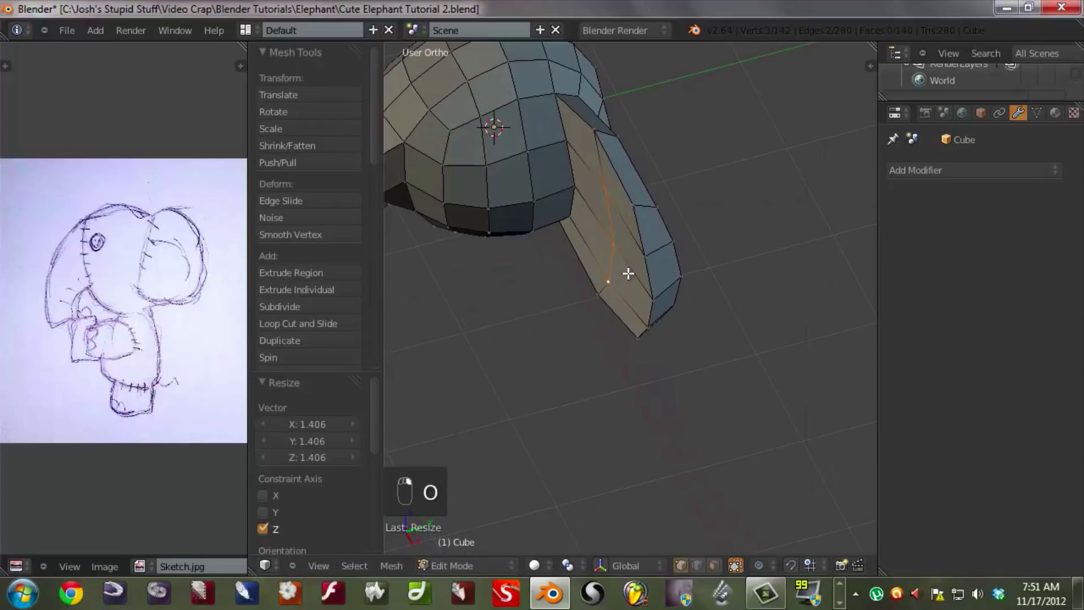
key("g")
key("y")
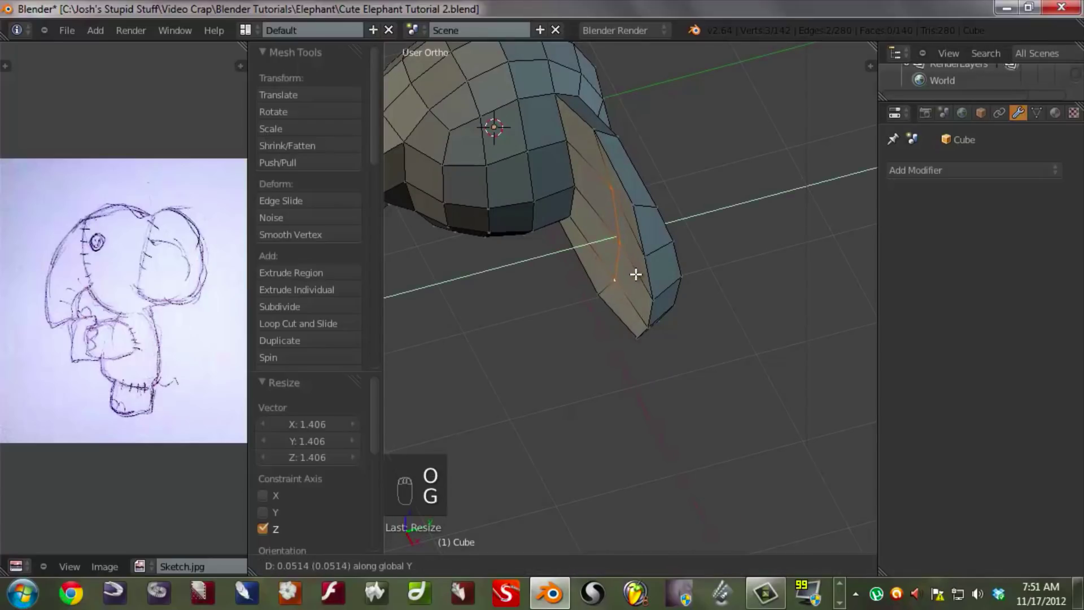
left_click(644, 272)
- Raise the vertices at the middle of the ear's upper edge by about 0.095 in Z
middle_click_drag(621, 276, 645, 170)
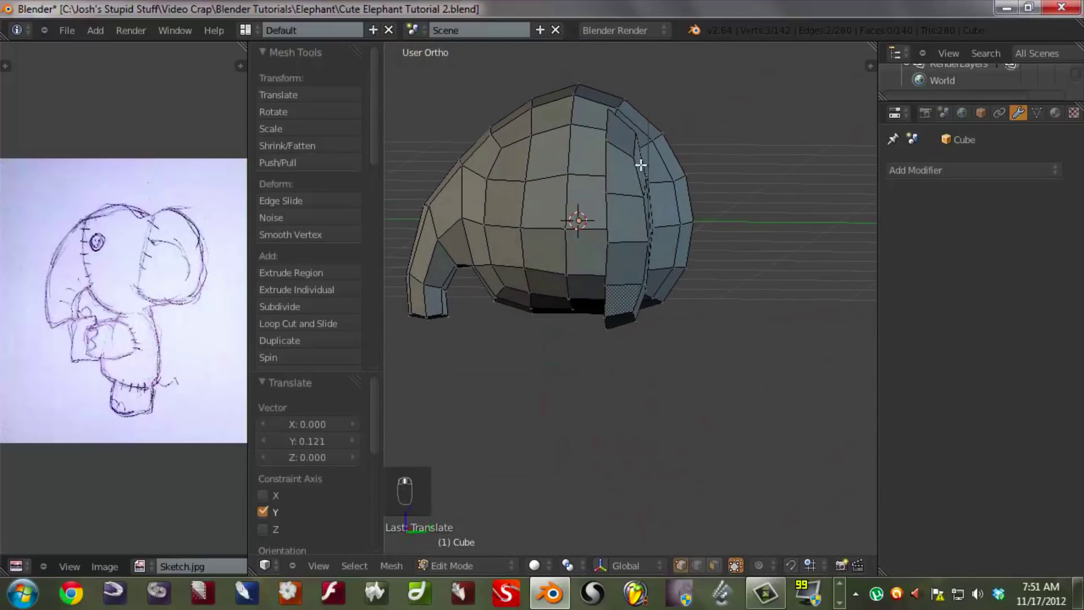
middle_click_drag(725, 214, 777, 218)
key("g")
left_click(776, 209)
- Reposition the two middle vertices on the ear's lower edge to round its underside
middle_click_drag(637, 100, 641, 249)
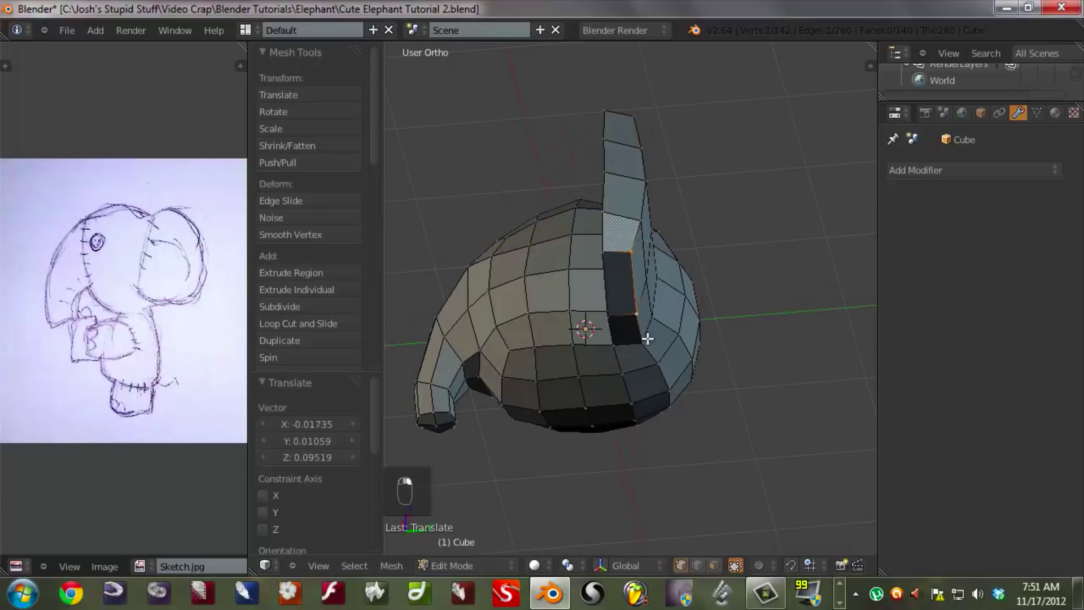
middle_click_drag(686, 350, 609, 354)
key("g")
right_click(692, 373)
middle_click_drag(695, 309, 653, 261)
key("g")
left_click(737, 338)
- Deselect everything and save over Cute Elephant Tutorial 2.blend
scroll(576, 281, "down", 5)
middle_click_drag(576, 280, 591, 319)
key("a")
scroll(669, 311, "up", 3)
key("ctrl+s")
left_click(638, 319)
- In the front wireframe view, box-select the half of the head without an ear, excluding the centre line, and delete its vertices
key("KP_1")
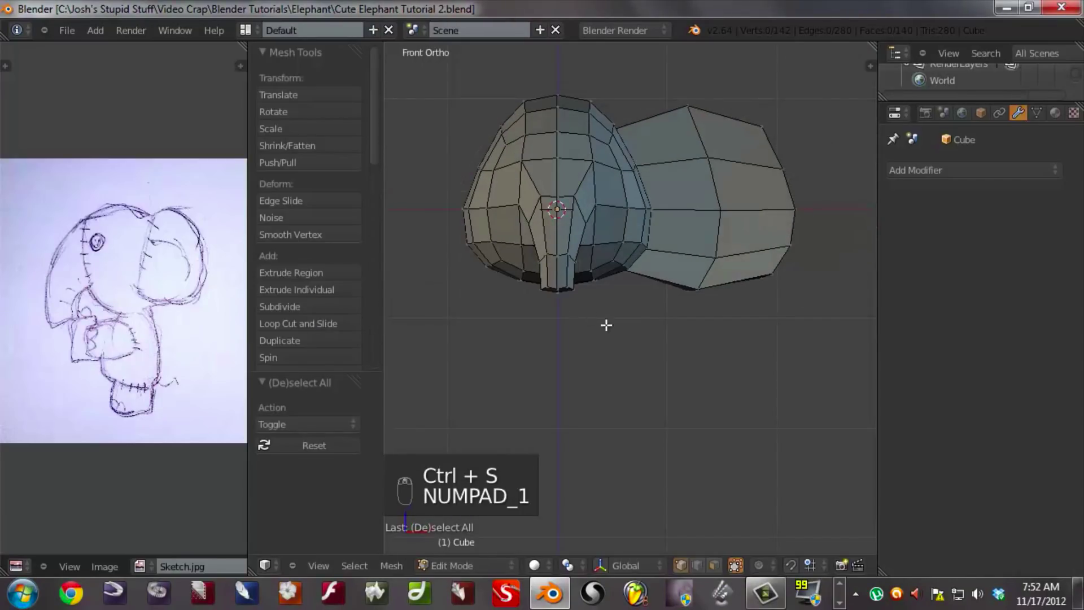
middle_click_drag(536, 293, 574, 358, "shift")
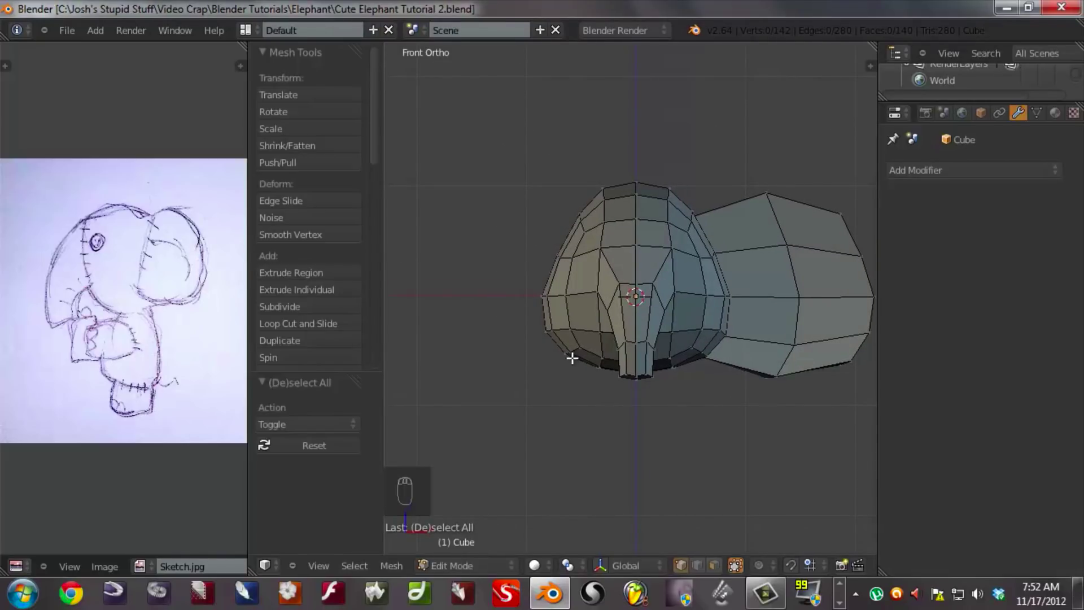
key("z")
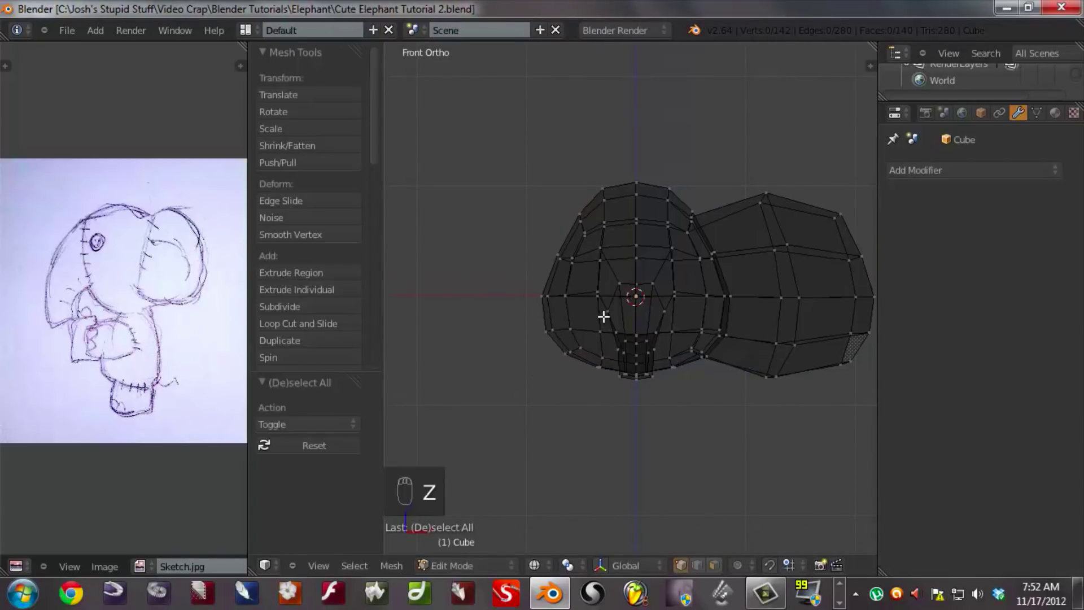
scroll(589, 375, "down", 1)
middle_click_drag(589, 375, 590, 315, "shift")
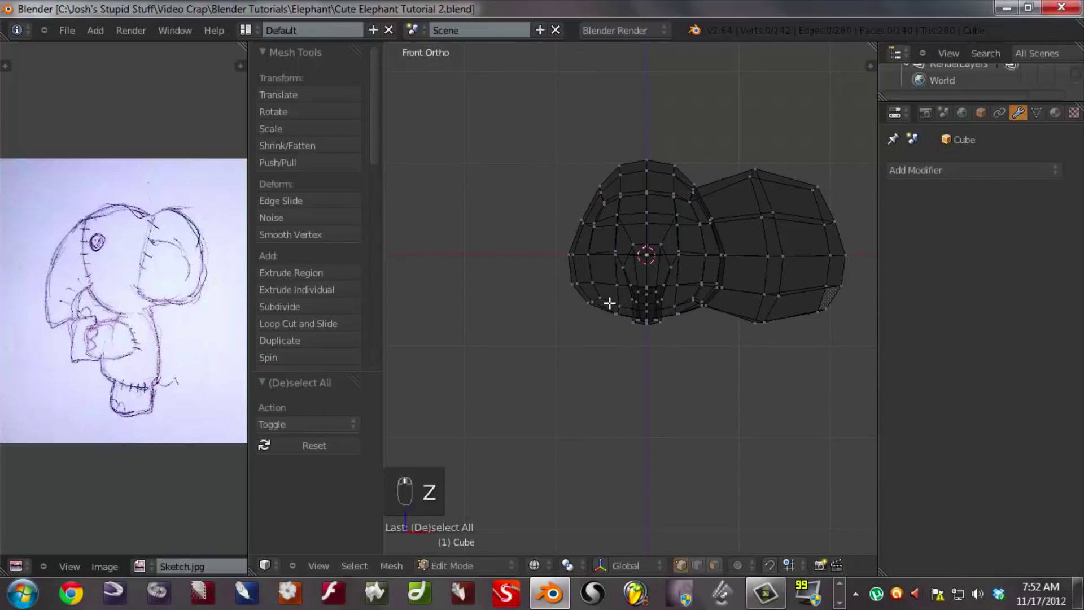
key("b")
left_click_drag(646, 369, 498, 127)
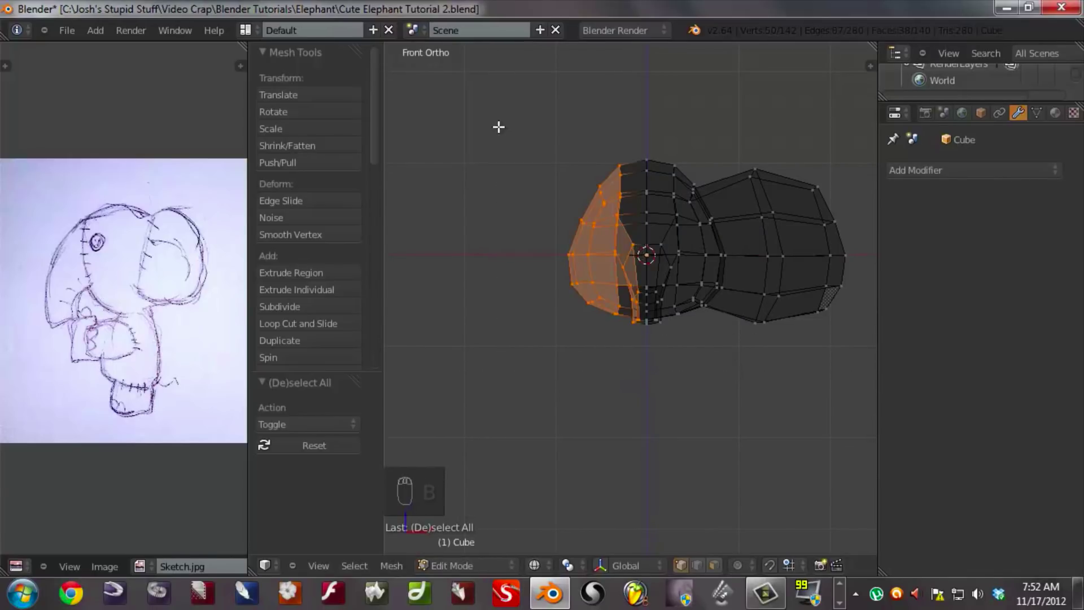
middle_click_drag(548, 302, 499, 350, "shift")
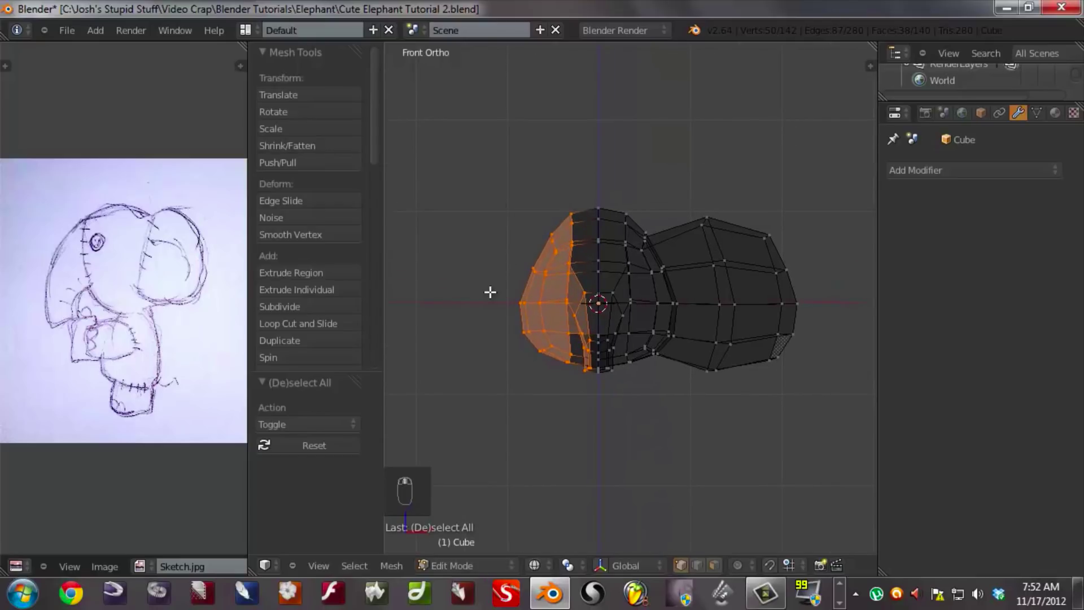
key("x")
left_click(464, 292)
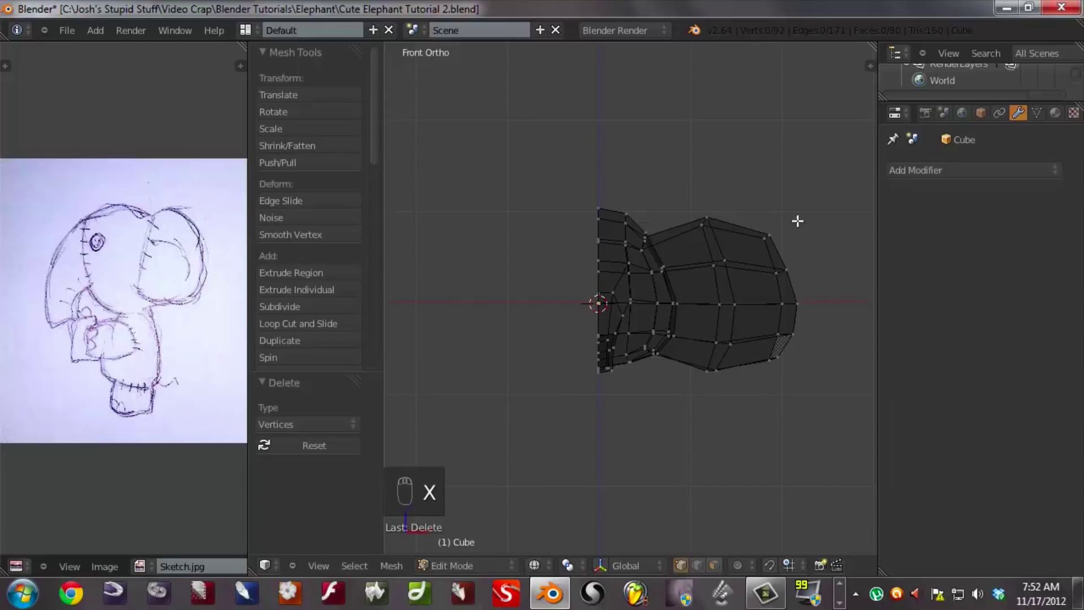
- Add a Mirror modifier on the X axis to the half head and return to solid shading
left_click(913, 171)
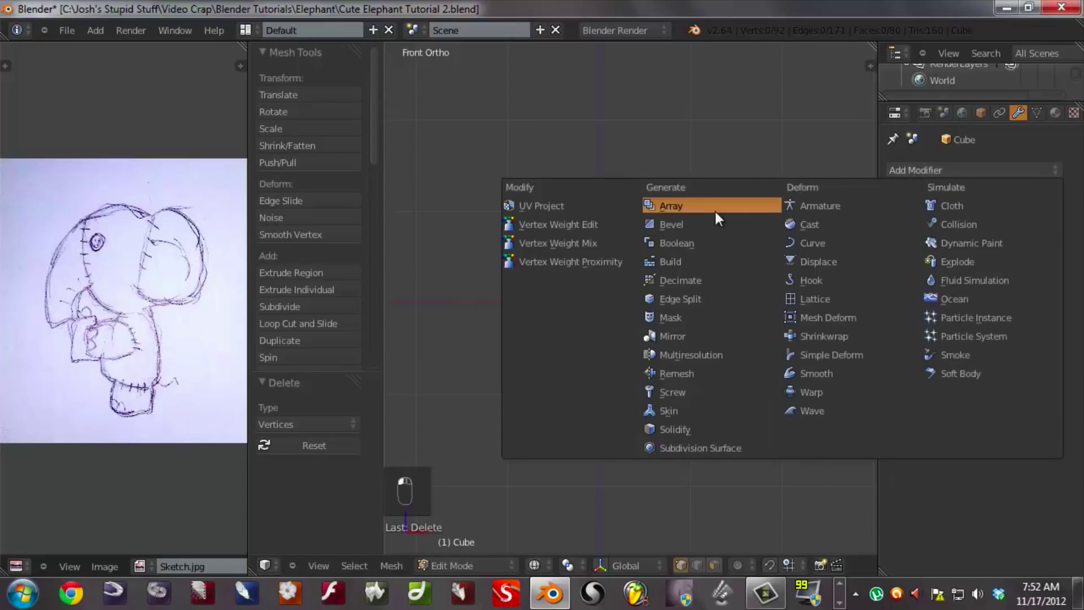
left_click(672, 339)
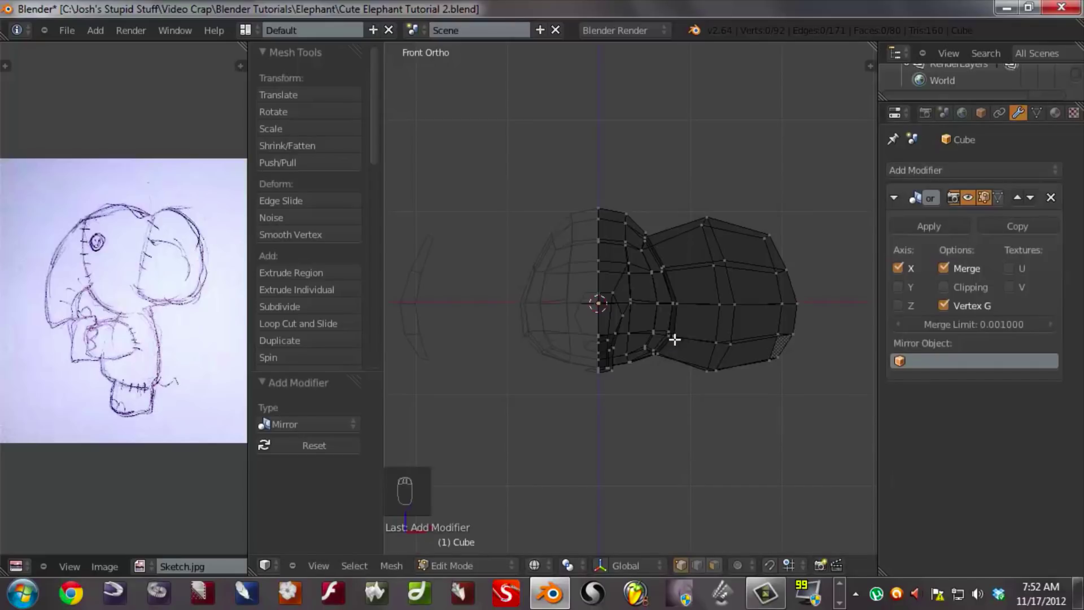
middle_click_drag(713, 355, 702, 307, "shift")
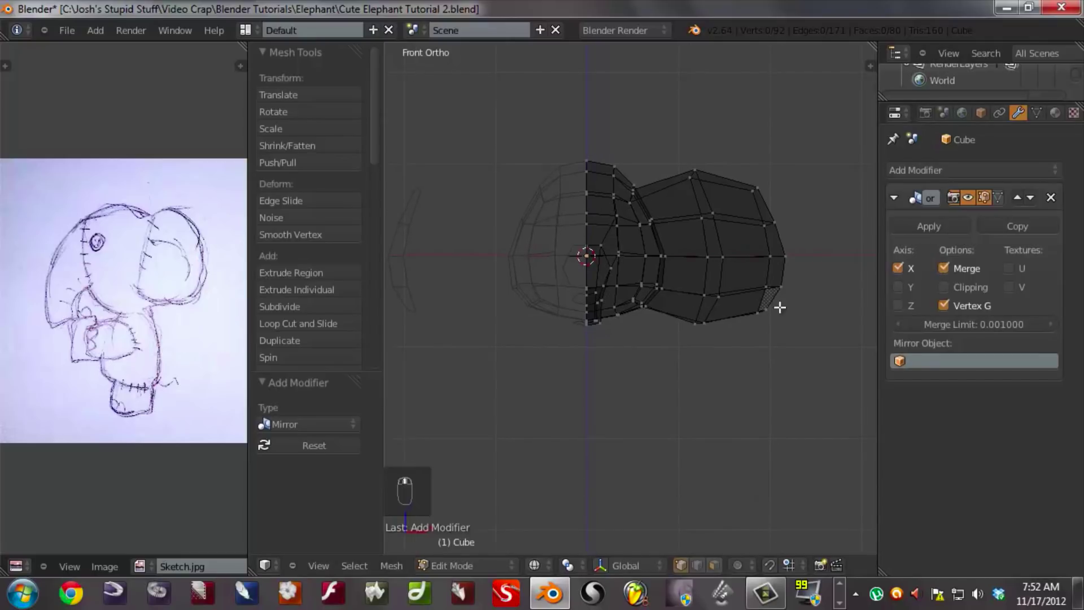
left_click(945, 288)
key("z")
mouse_move(621, 351)
middle_mouse_down()
mouse_move(569, 339)
mouse_move(600, 256)
middle_mouse_up()
scroll(600, 256, "up", 3)
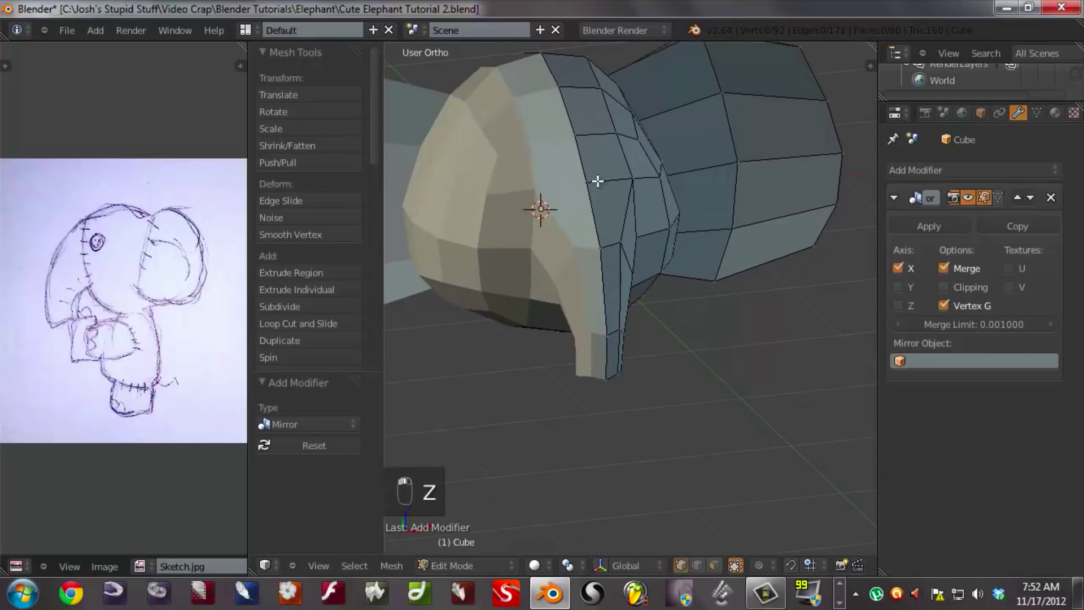
- Try to move one vertex on the head's centre line away from the mirror seam with Clipping off
middle_click_drag(603, 183, 607, 276)
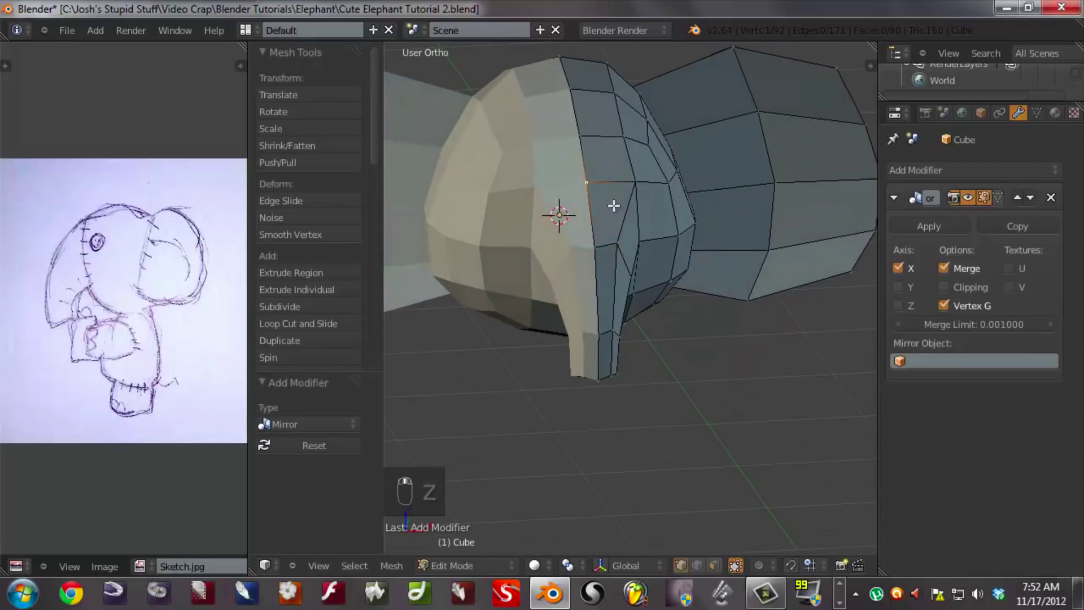
middle_click_drag(567, 193, 616, 246, "shift")
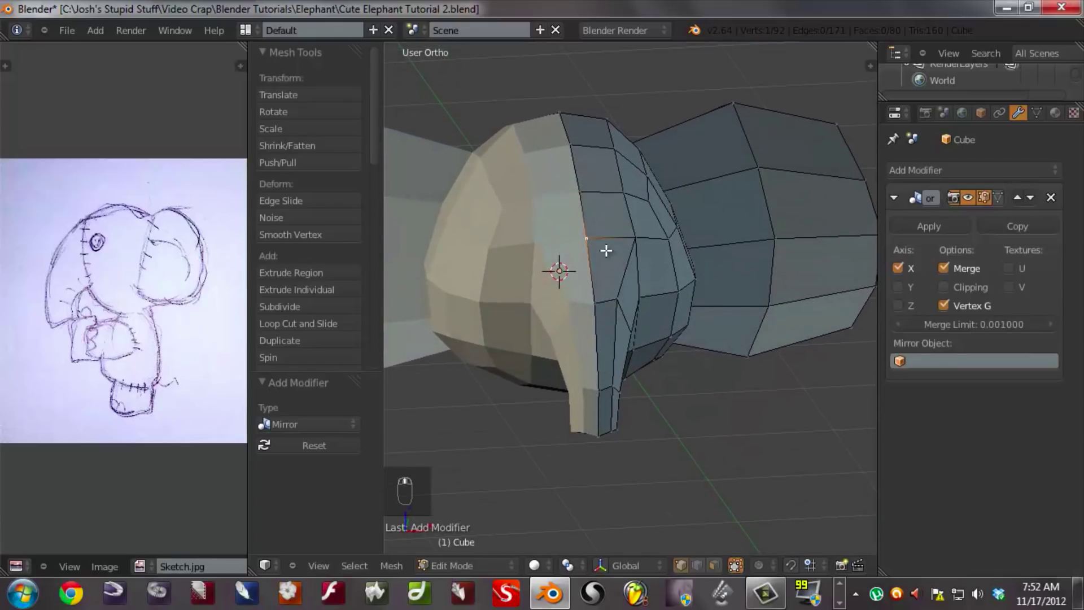
key("g")
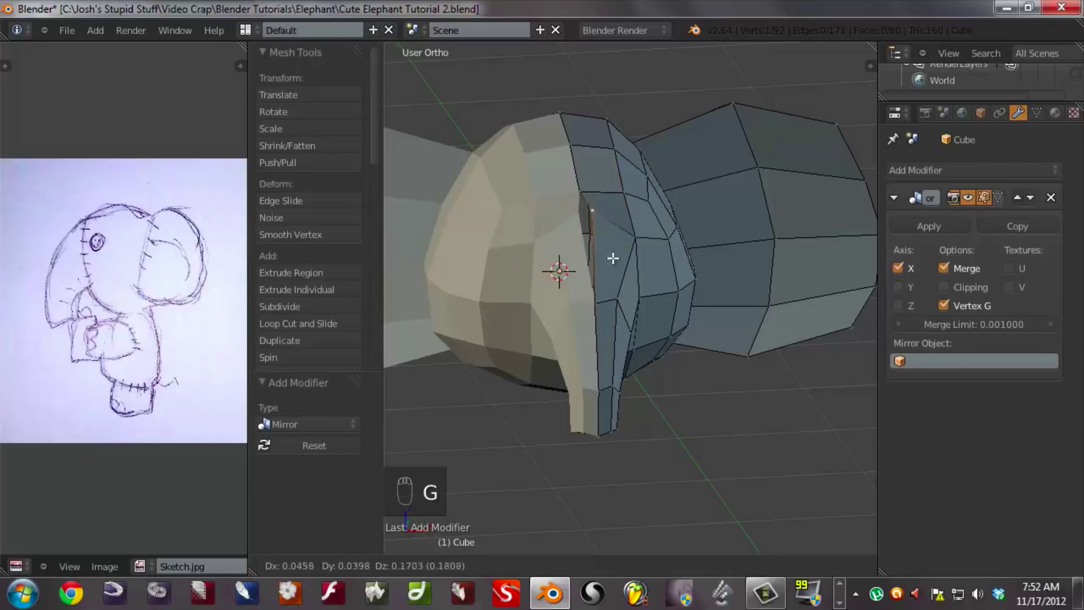
left_click(662, 253)
- Enable Clipping on the Mirror modifier and try moving the same centre-line vertex
middle_click_drag(632, 266, 781, 314)
left_click(944, 287)
middle_click_drag(667, 283, 546, 269)
key("g")
left_click(636, 281)
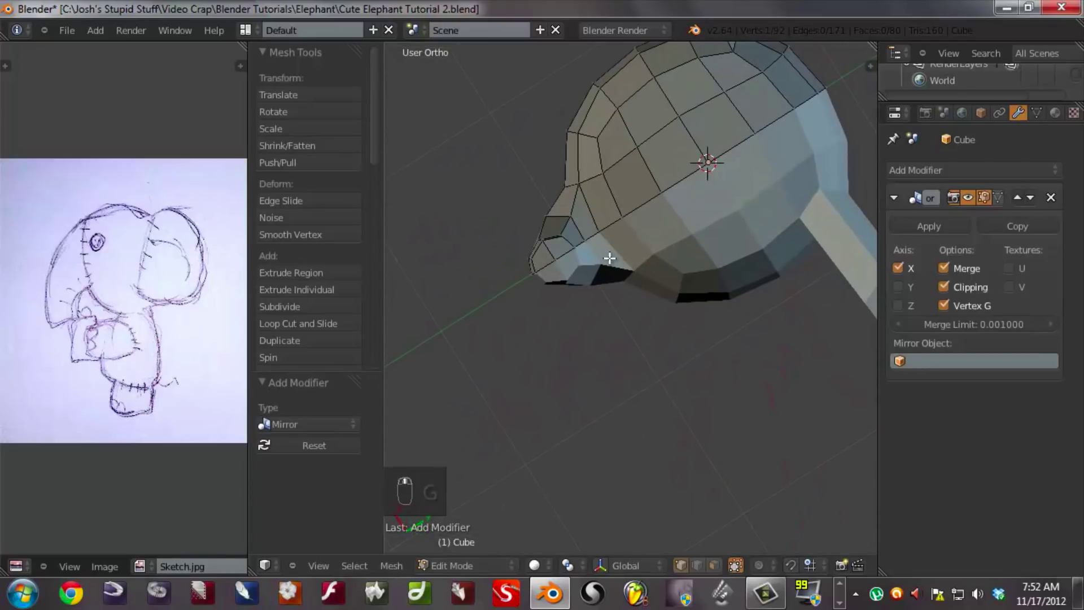
- Select the edge loop along the head's centre line and move it about -0.513 along X
right_click(642, 206, "alt")
middle_click_drag(641, 207, 668, 128)
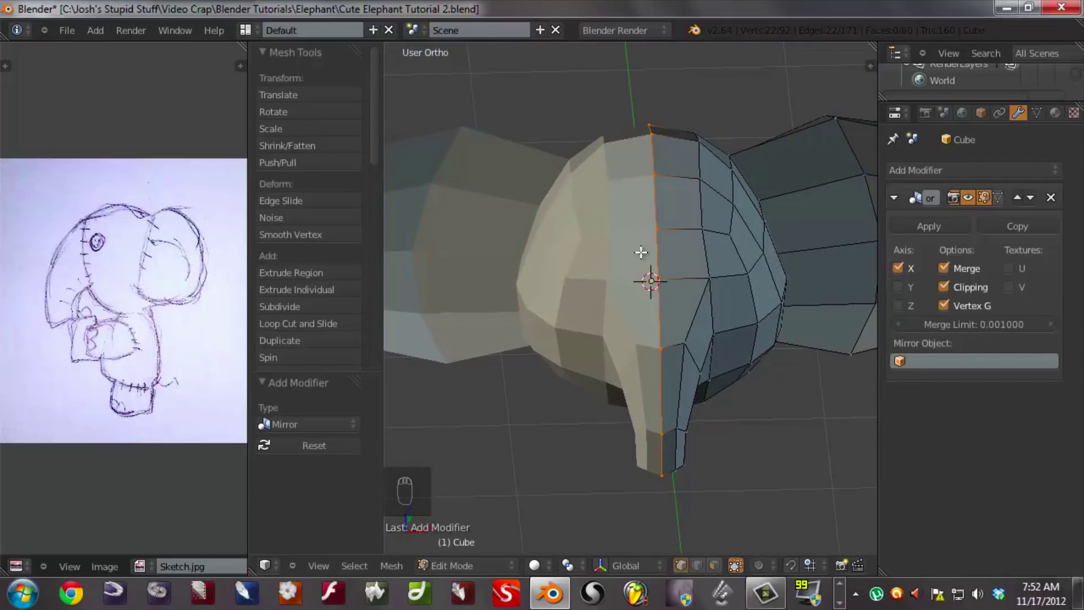
middle_click_drag(638, 263, 605, 194)
middle_click_drag(676, 304, 653, 310)
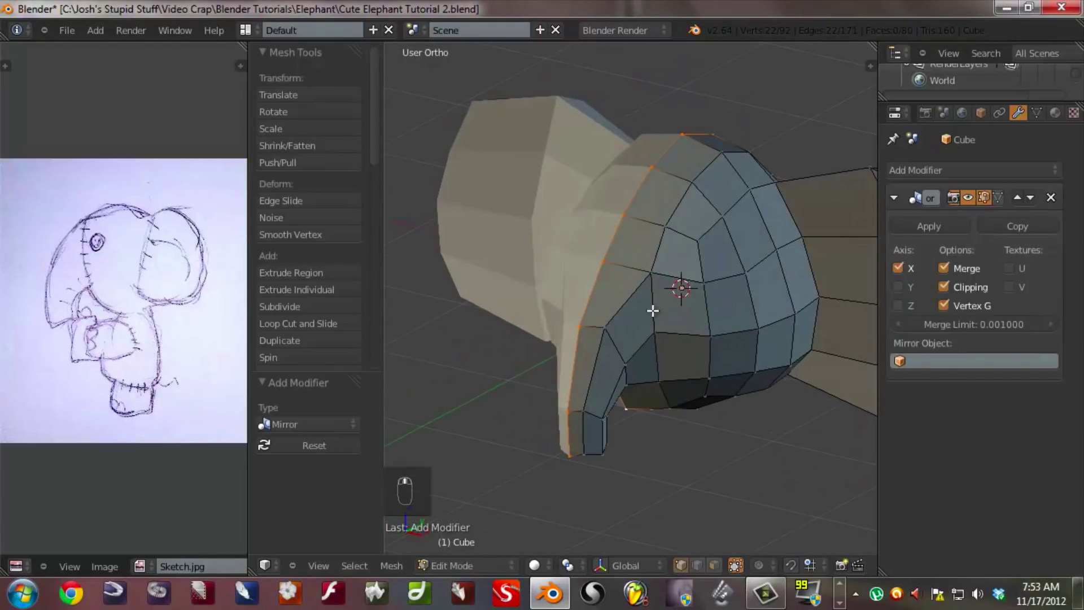
key("g")
key("x")
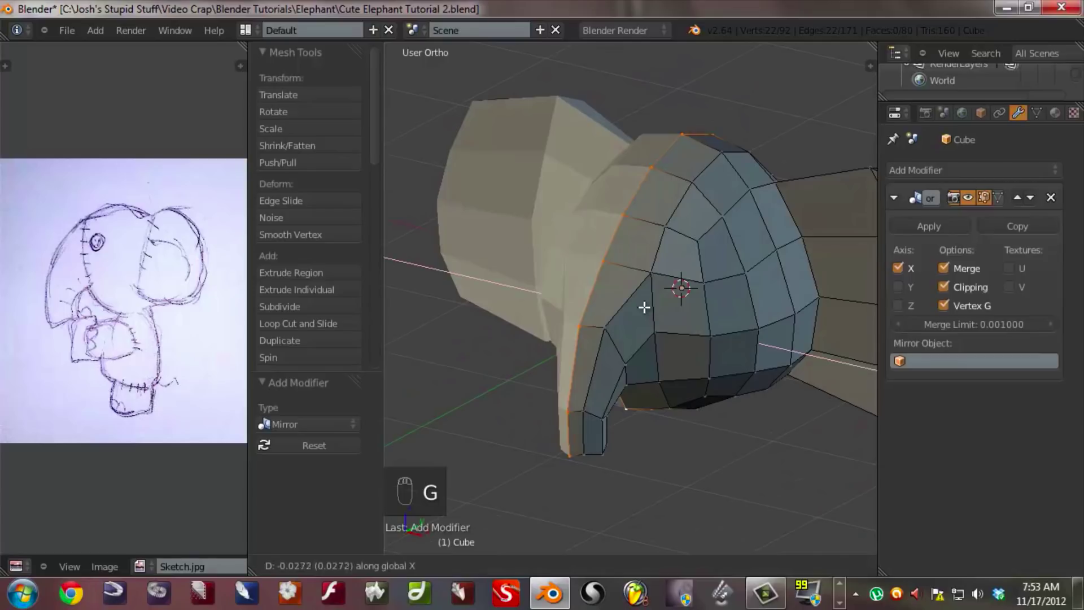
left_click(585, 290)
- Try moving the centre loop along X in wireframe, cancel the move and restore solid shading
key("z")
middle_click_drag(571, 297, 689, 309)
key("g")
key("g")
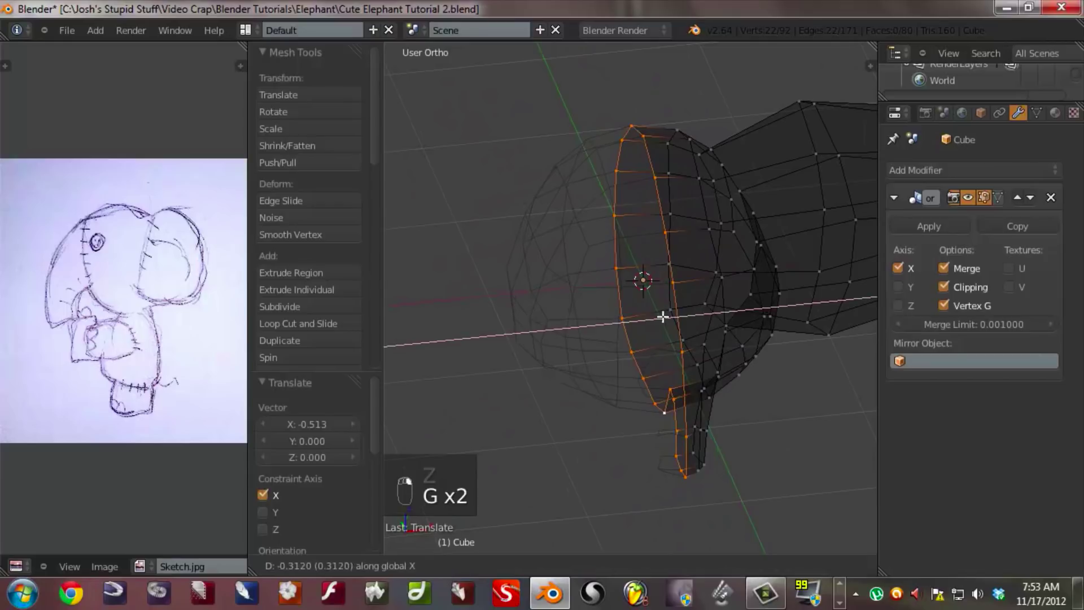
right_click(694, 311)
key("z")
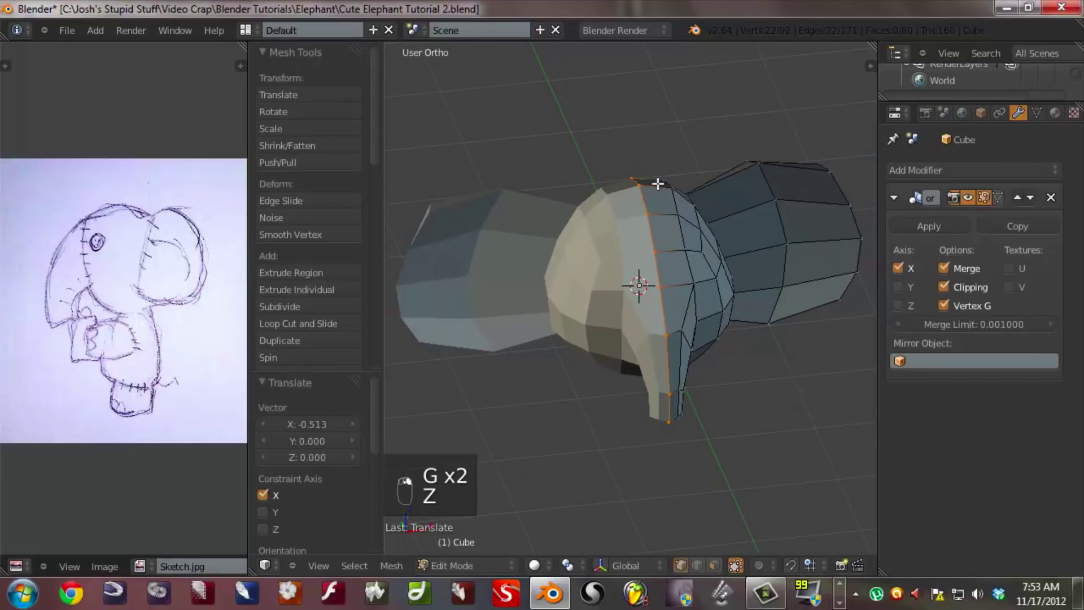
- Clear the selection and save the mirrored elephant head over the existing file
middle_click_drag(698, 332, 650, 290)
key("a")
key("ctrl+s")
left_click(596, 277)
- Leave Edit Mode, add a cube as a separate object and move it about 2 units down along Z below the head
key("KP_1")
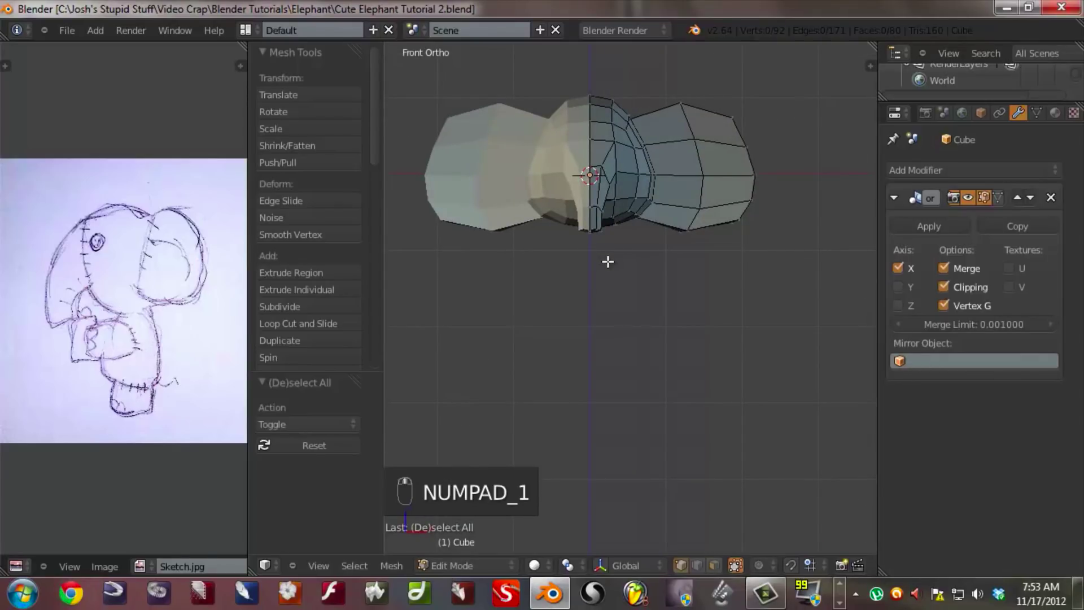
key("shift+a")
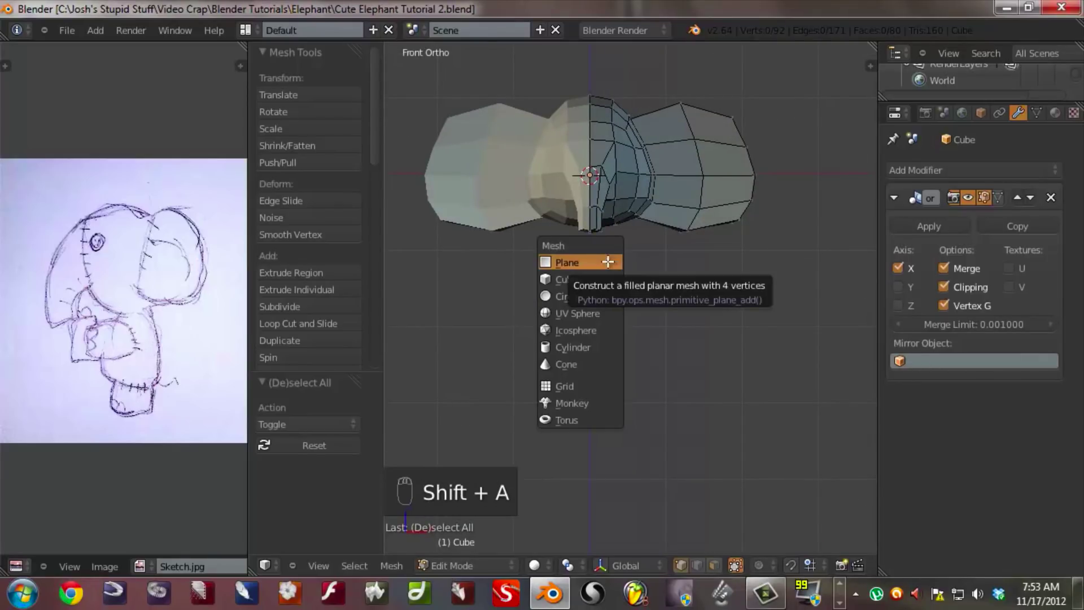
key("Tab")
middle_click_drag(597, 259, 625, 287, "shift")
key("shift+a")
mouse_move(625, 286)
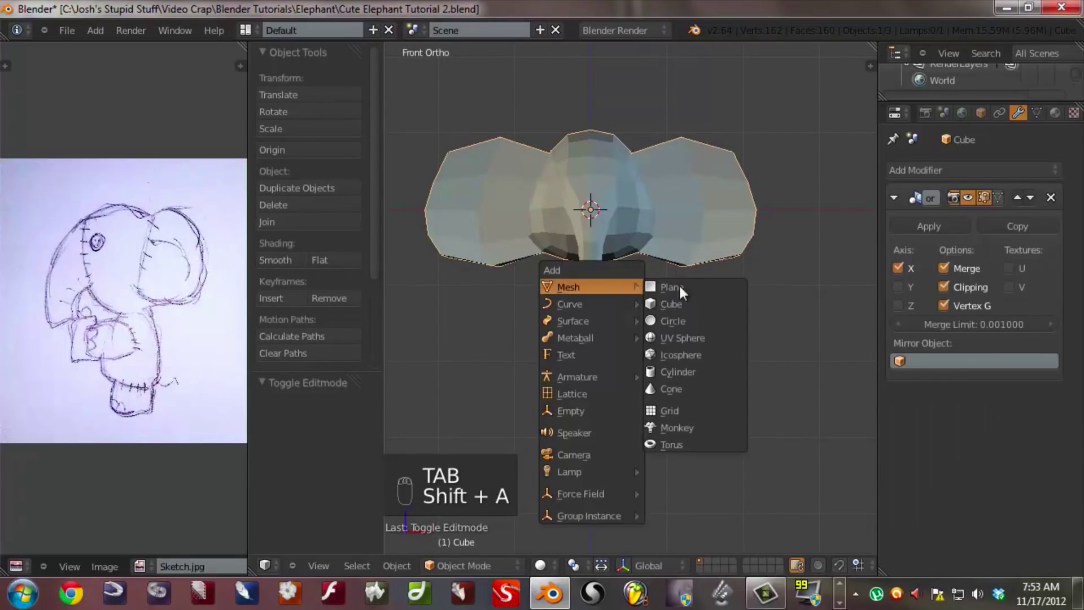
left_click(679, 303)
key("g")
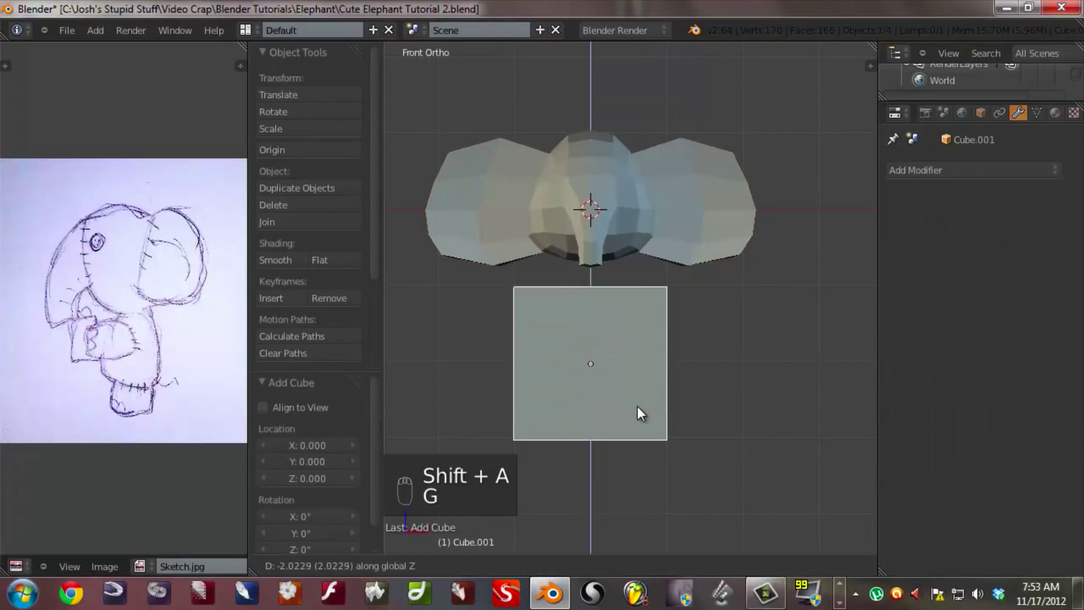
left_click(638, 405)
- Add a level 2 Subdivision Surface modifier to the new cube and apply it
key("ctrl+2")
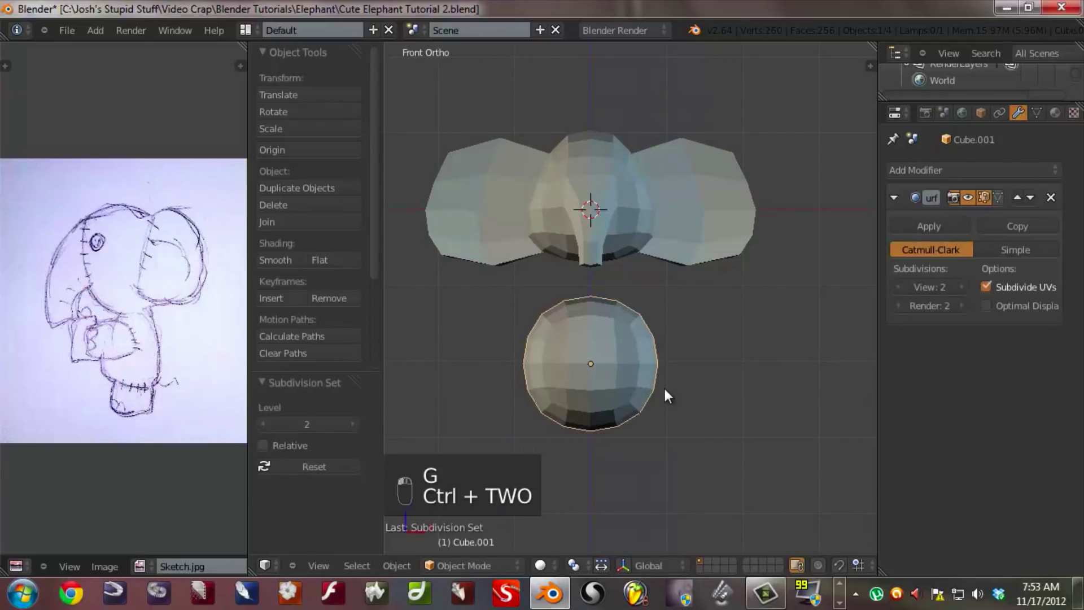
left_click(920, 227)
middle_click_drag(699, 364, 723, 320, "shift")
- Scale the whole body mesh to about 0.697 in Edit Mode
key("Tab")
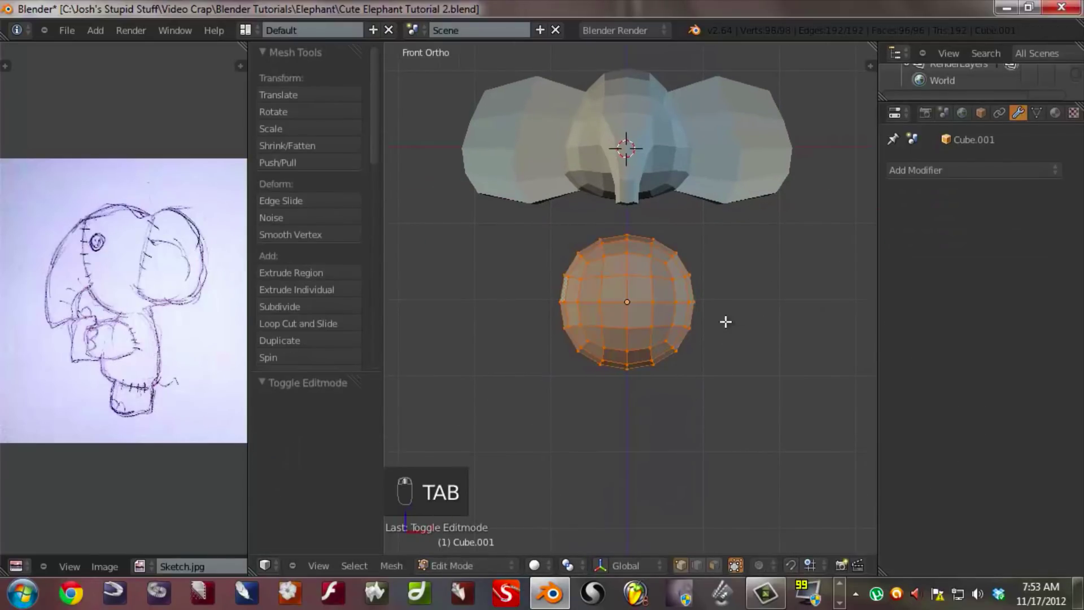
key("KP_3")
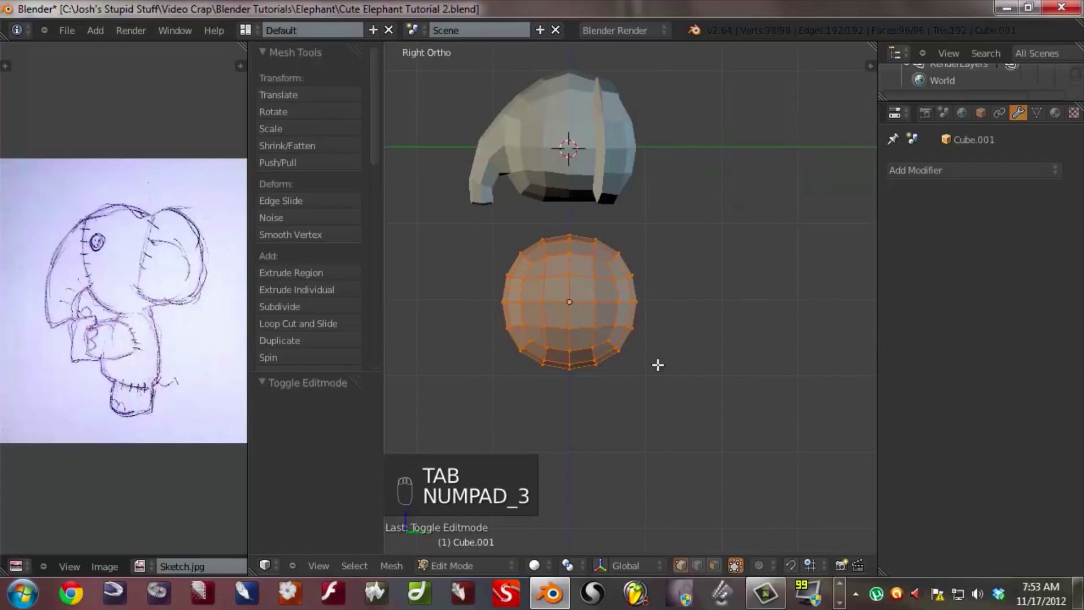
key("s")
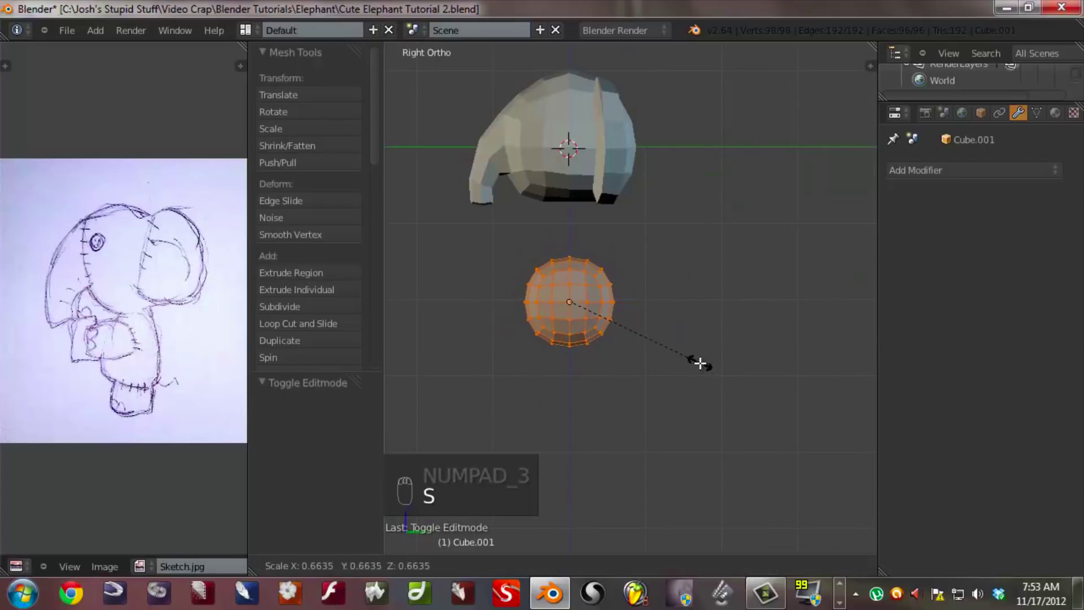
left_click(705, 366)
middle_click_drag(696, 365, 675, 395, "shift")
key("z")
key("z")
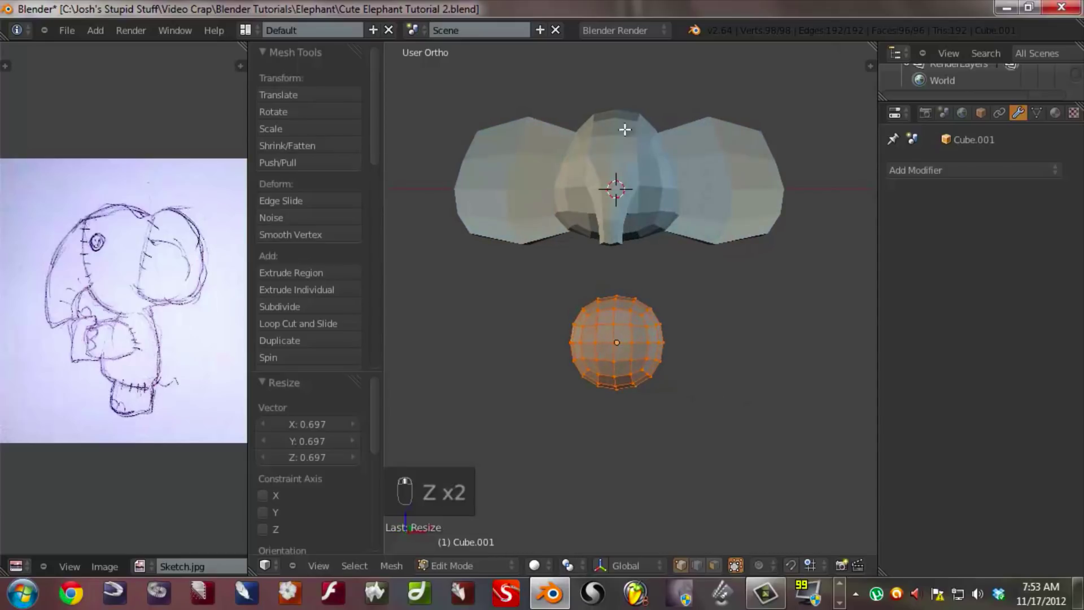
middle_click_drag(674, 346, 613, 392)
key("KP_3")
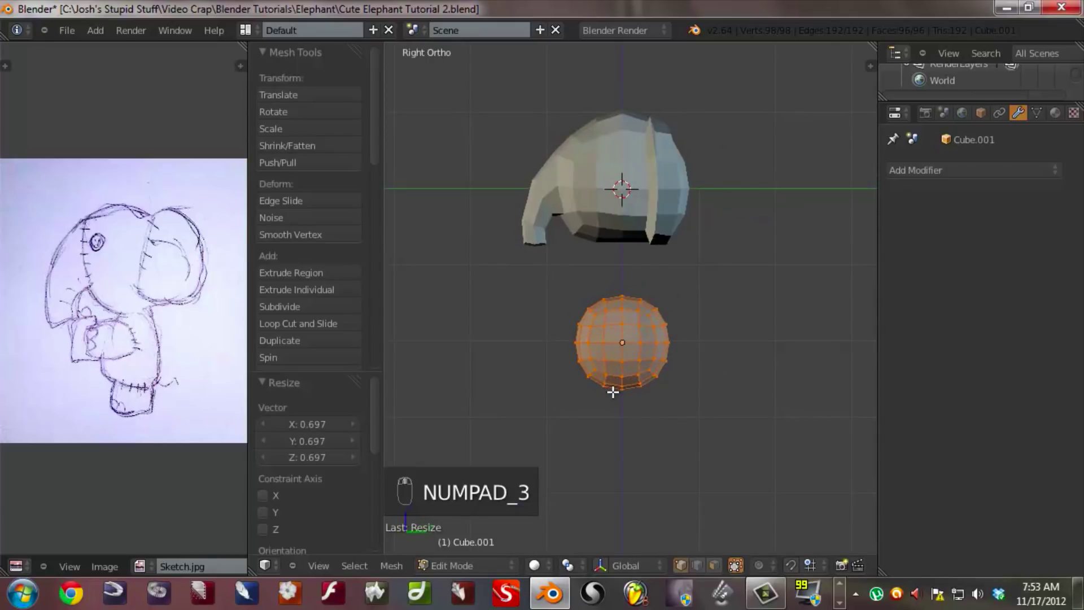
- Enable proportional editing and wireframe display, and circle-select the top vertices of the body in the side view
scroll(639, 370, "up", 5)
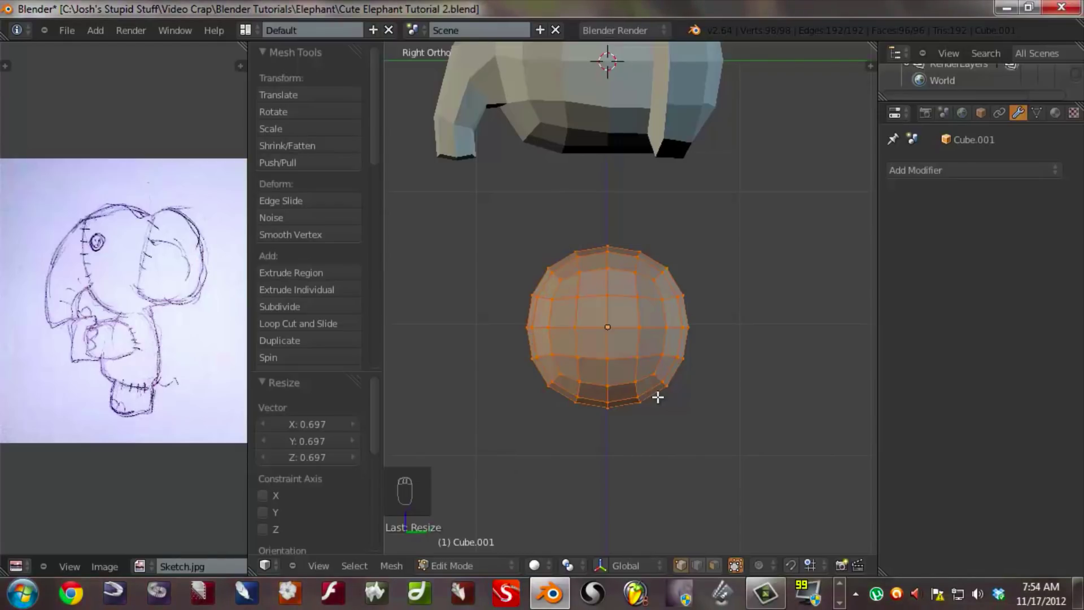
key("o")
key("a")
key("z")
scroll(646, 248, "up", 1)
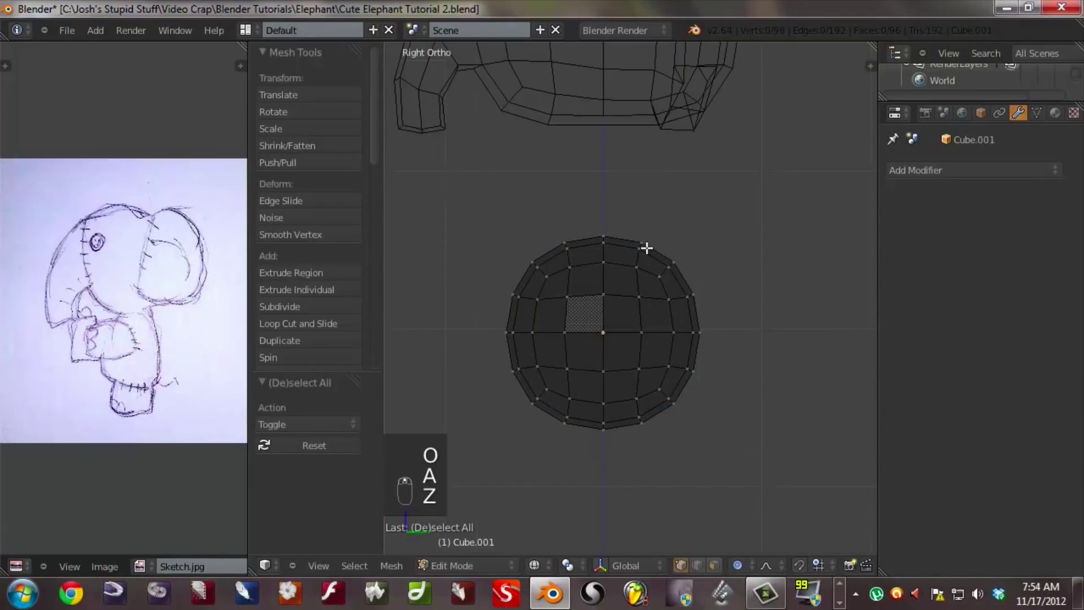
key("c")
left_click(605, 220)
right_click(704, 255)
- Try raising the body's top vertices about 0.370 along Z, then undo the move
key("g")
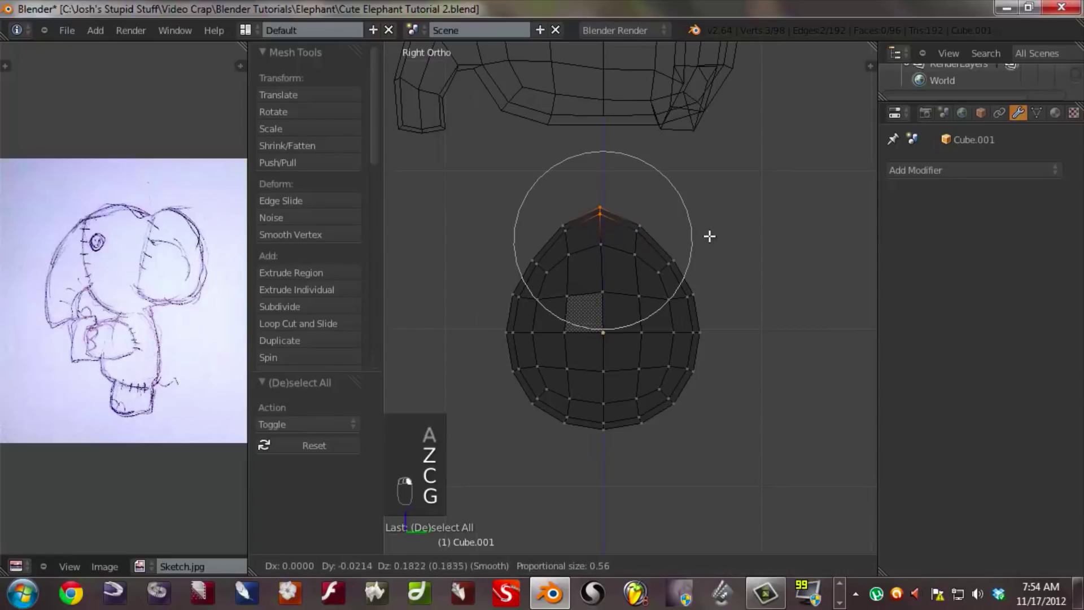
middle_click(713, 220)
left_click(714, 209)
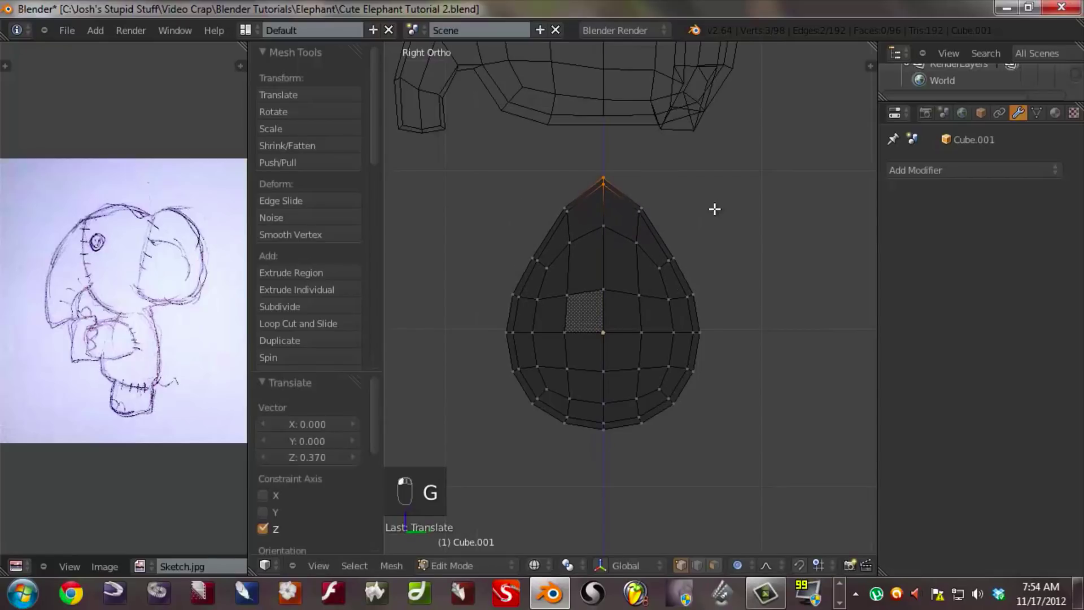
key("ctrl+z")
- Raise the body's top vertices about 0.407 along Z using a larger proportional editing radius
key("g")
middle_click(706, 205)
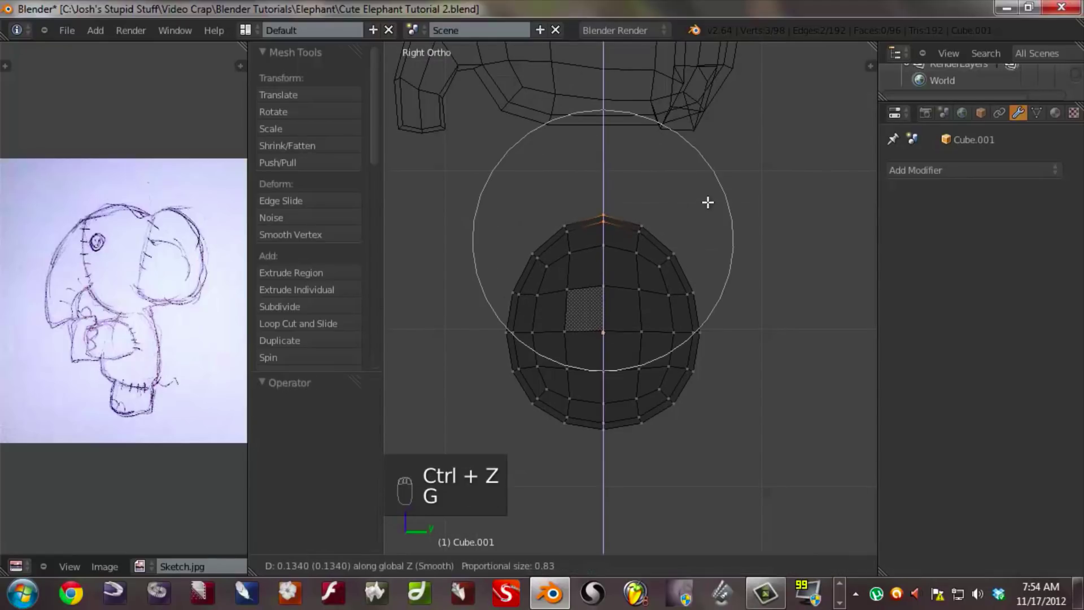
left_click(715, 160)
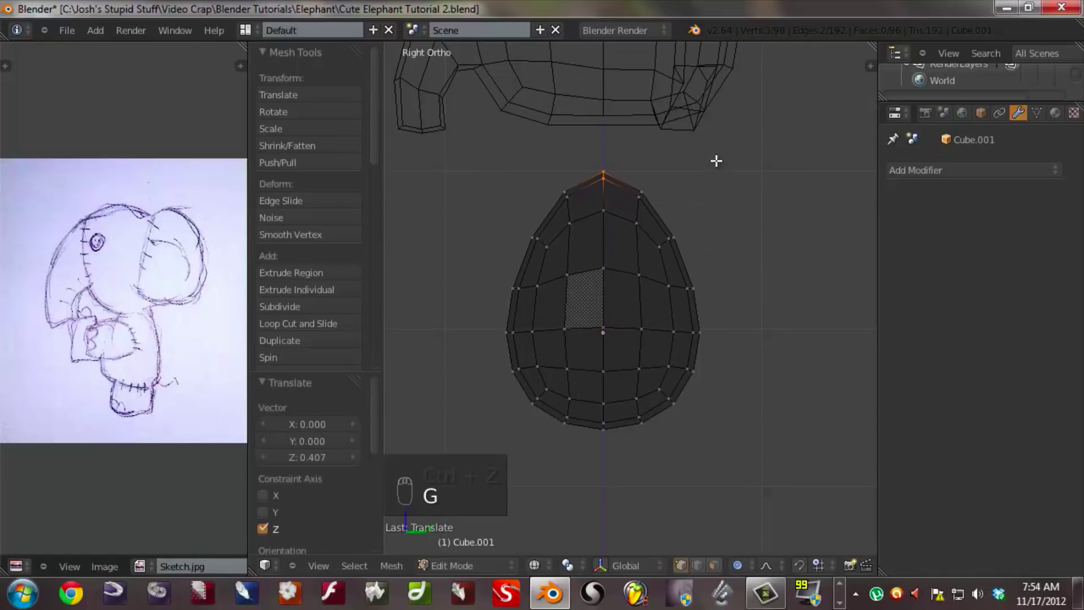
- Circle-select the upper front vertices of the body and push them inward with a proportional size of about 0.68
key("a")
key("c")
left_click(525, 232)
right_click(556, 259)
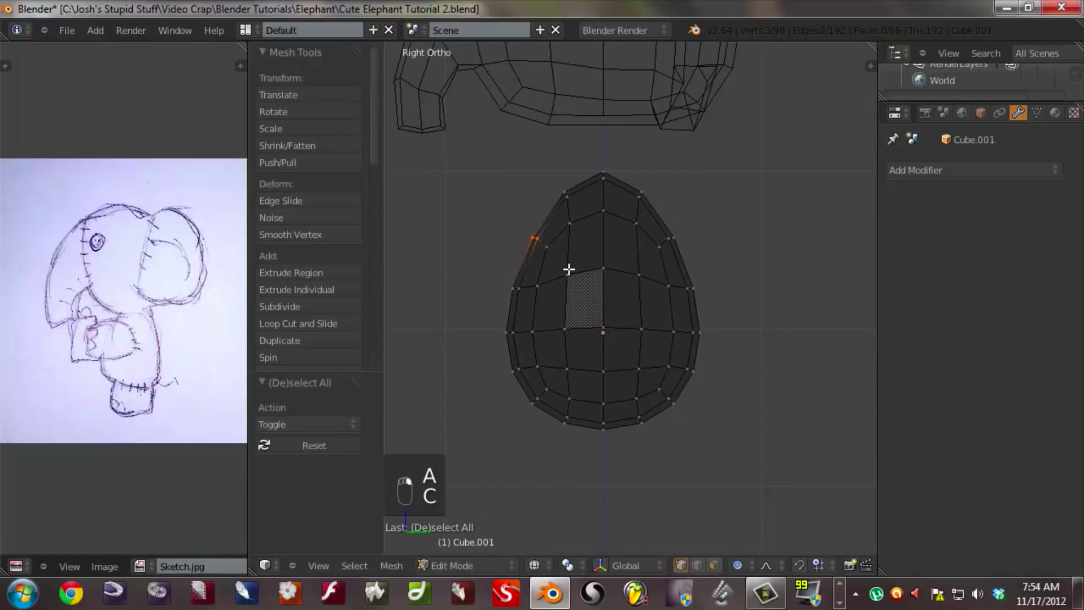
key("g")
scroll(579, 276, "up", 4)
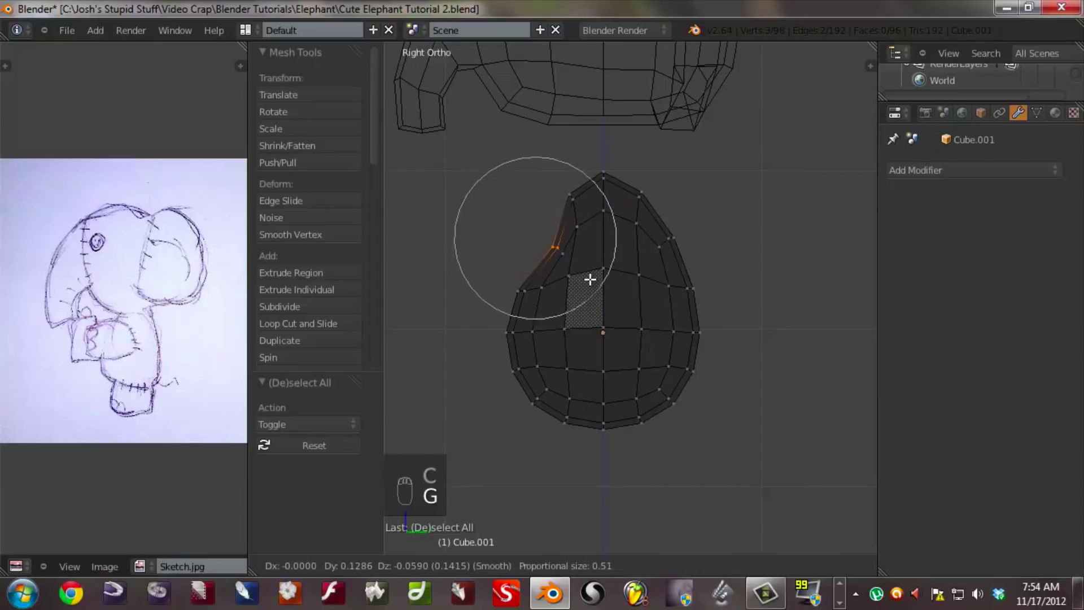
scroll(593, 280, "down", 2)
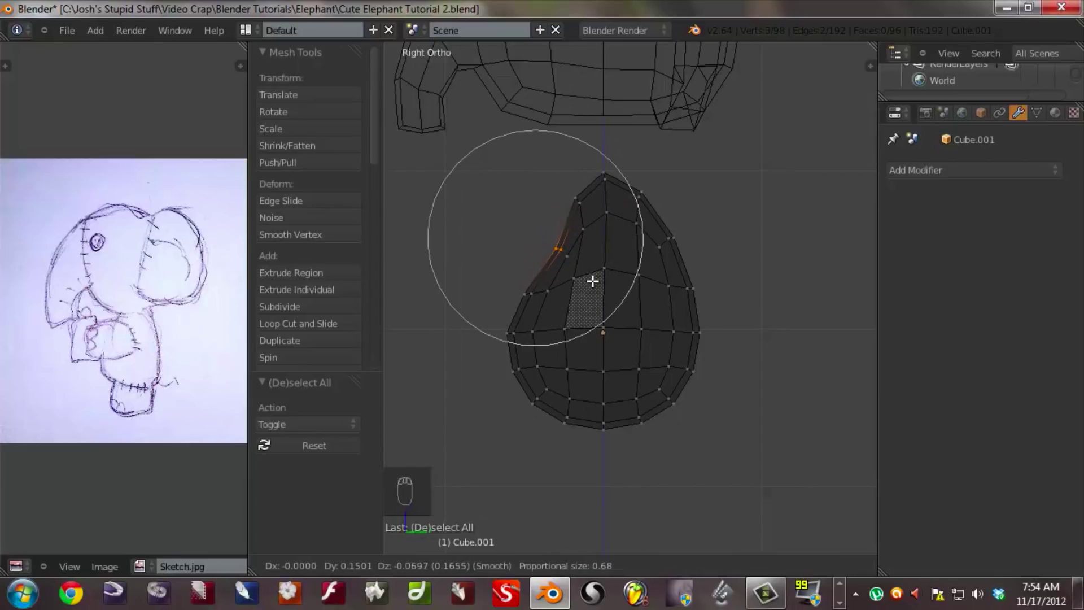
left_click(590, 279)
- Select the body's topmost vertices and lower them about 0.122 along Z with a proportional size of 0.14 to flatten the neck
key("a")
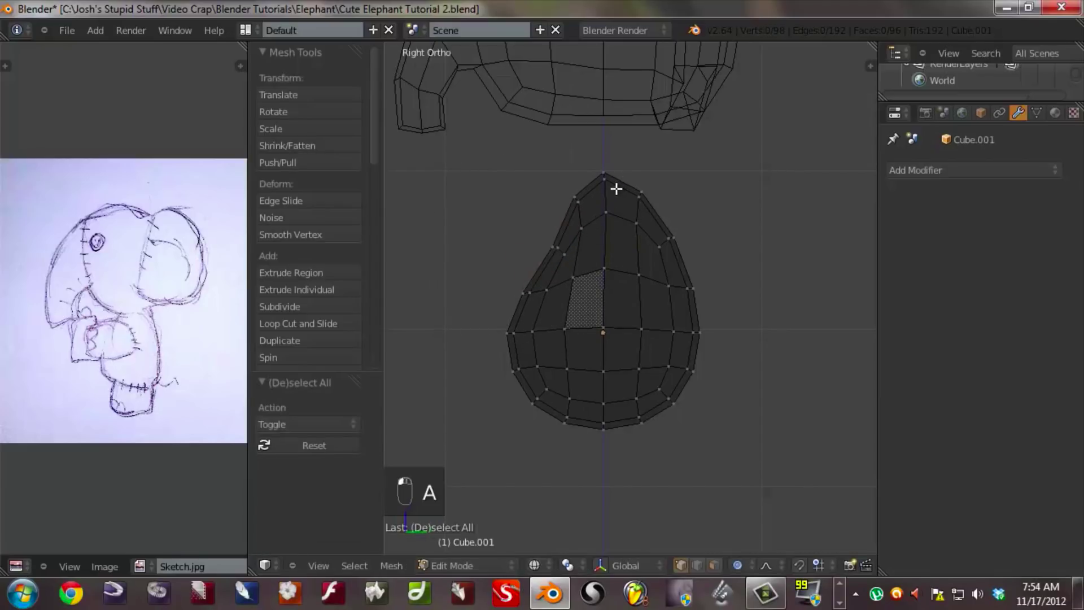
key("c")
key("a")
key("c")
left_click(611, 176)
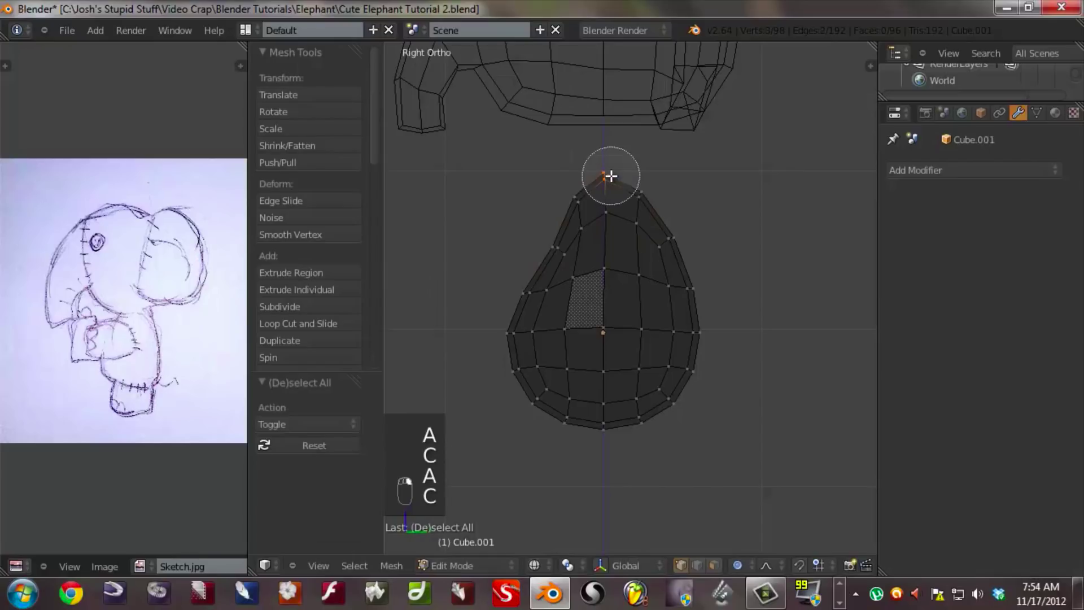
right_click(610, 177)
scroll(673, 175, "down", 1)
key("g")
key("z")
scroll(673, 176, "up", 3)
scroll(673, 176, "up", 8)
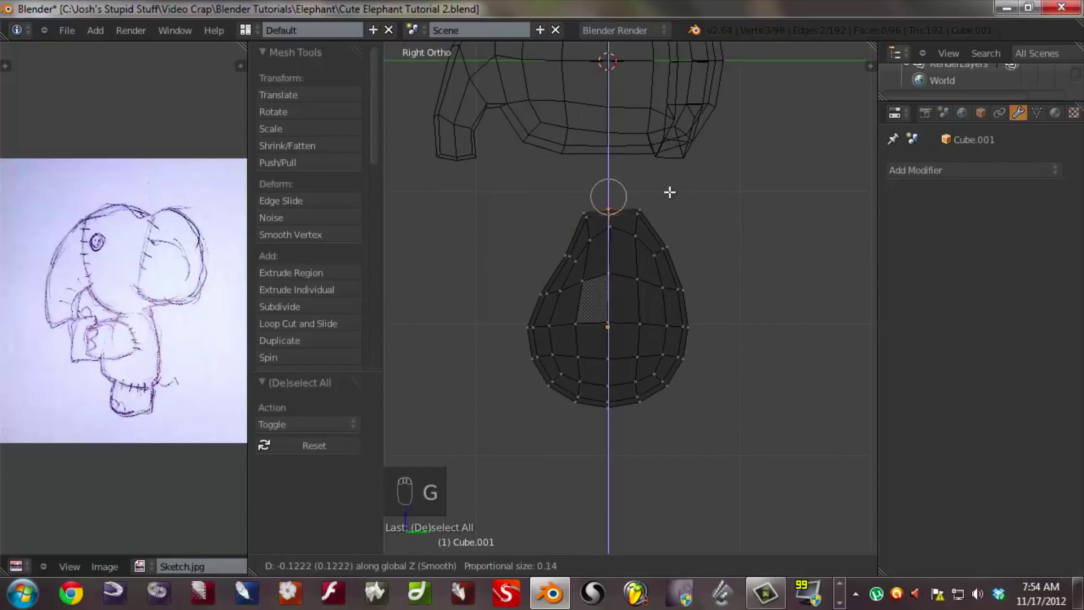
left_click(670, 192)
- Restore solid shading and scale the two upper side vertices of the body to about 0.570 along X with proportional size 0.68
key("z")
mouse_move(545, 283)
middle_mouse_down()
mouse_move(563, 307)
mouse_move(732, 305)
mouse_move(568, 312)
mouse_move(673, 256)
mouse_move(647, 256)
middle_mouse_up()
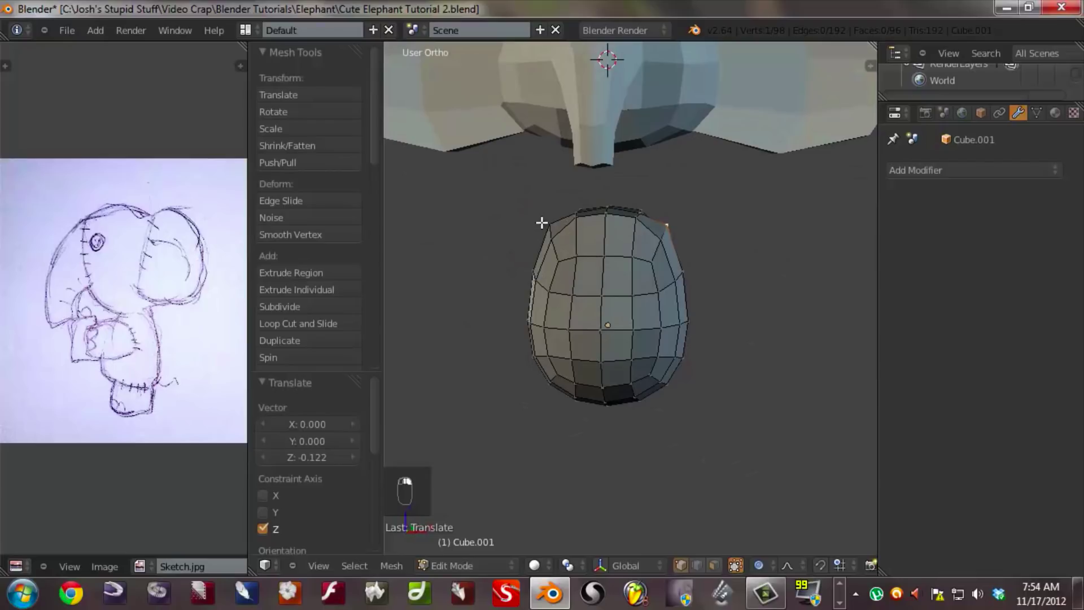
key("KP_1")
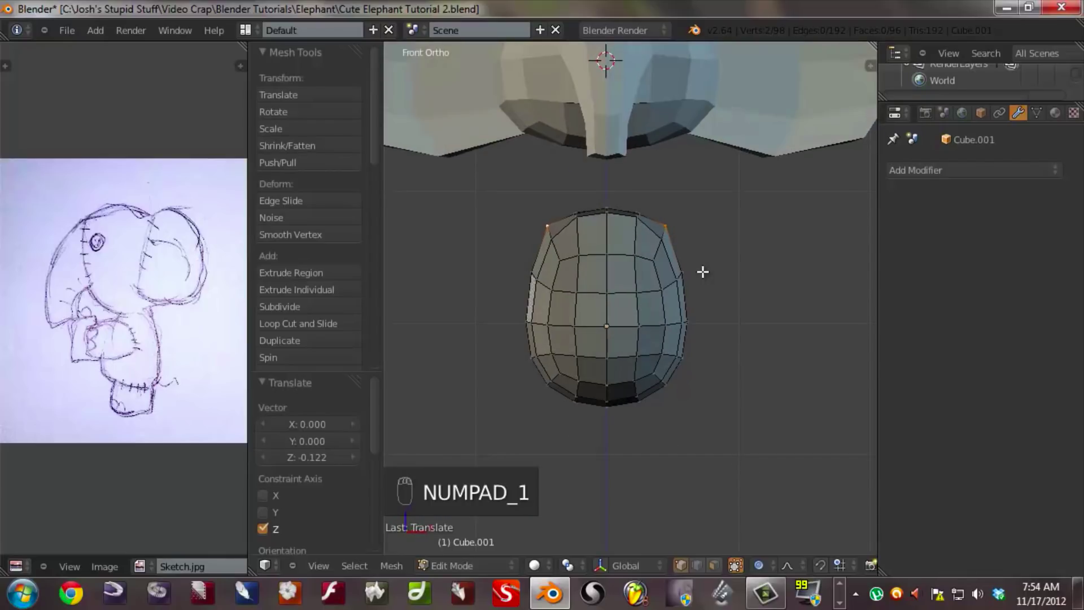
key("x")
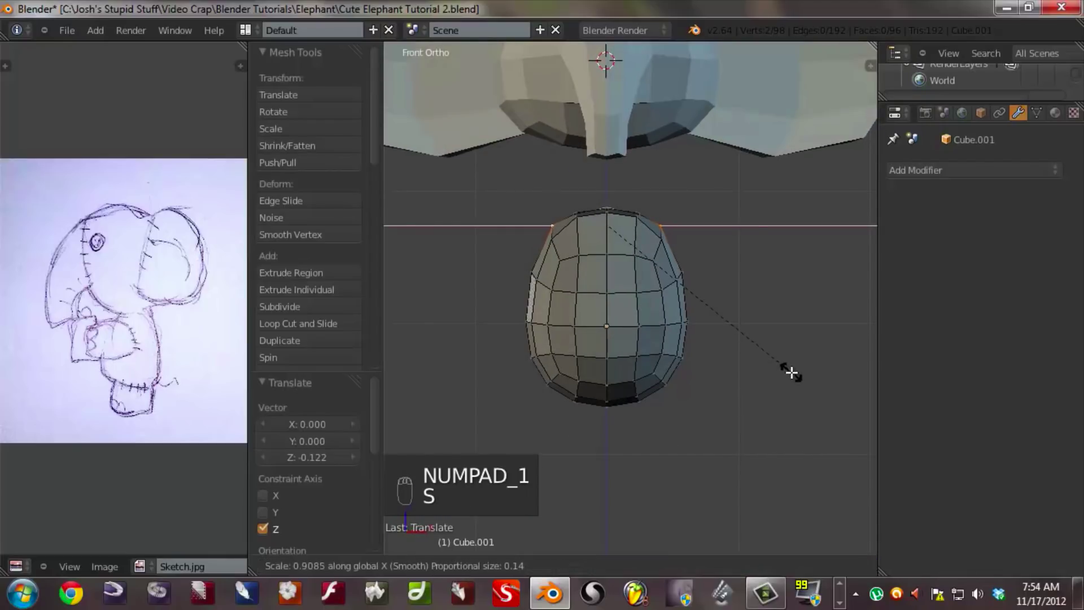
scroll(791, 372, "up", 2)
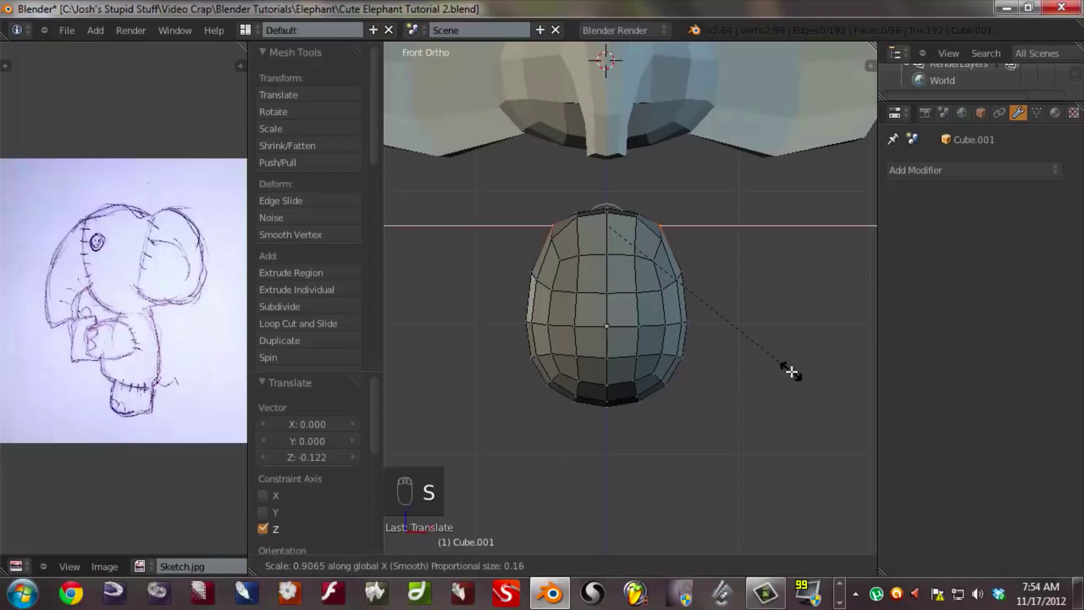
scroll(773, 367, "down", 8)
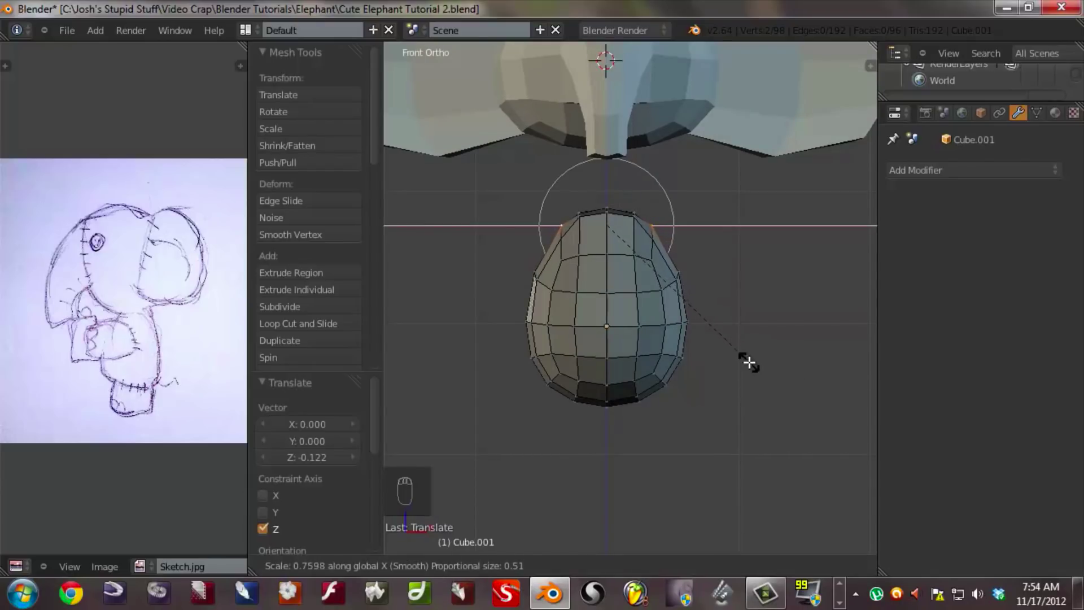
scroll(699, 348, "down", 3)
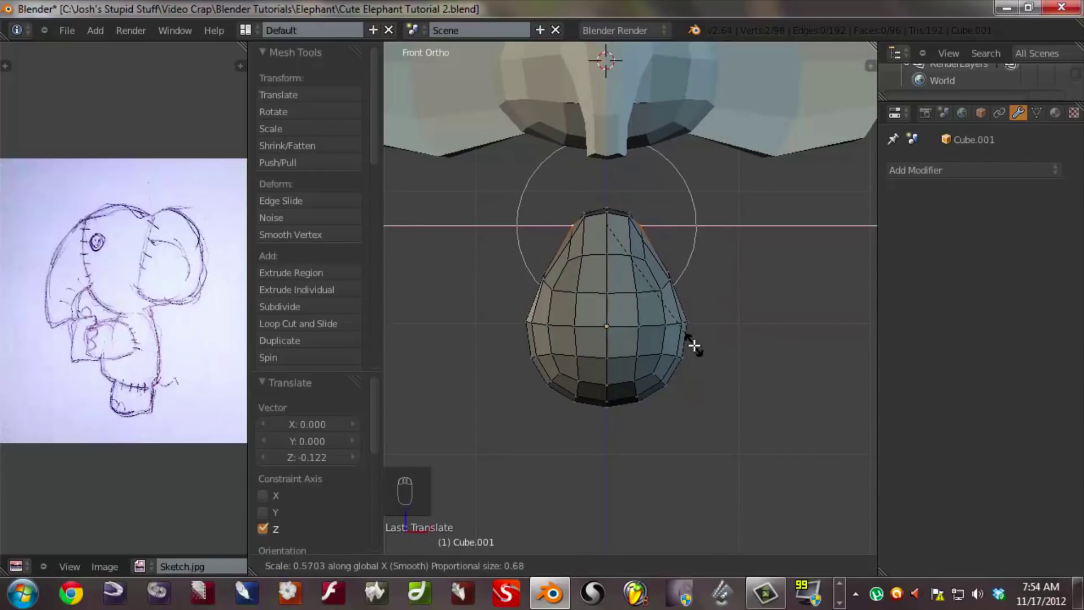
left_click(695, 346)
- Inspect the tapered body from several angles and compare it with the head and the reference sketch
middle_click_drag(694, 356, 690, 386)
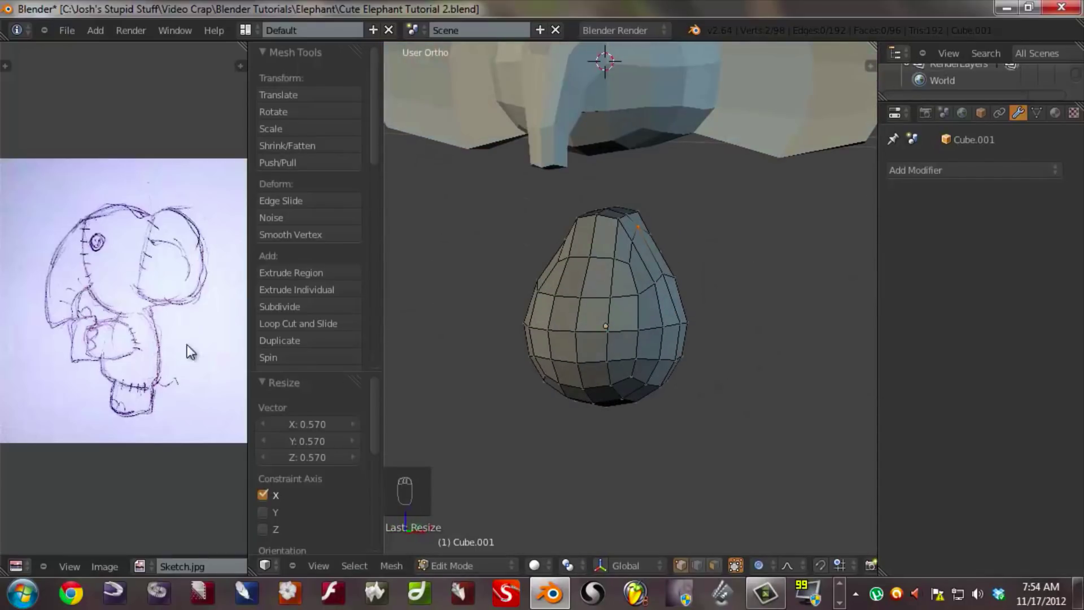
middle_click_drag(668, 293, 633, 268)
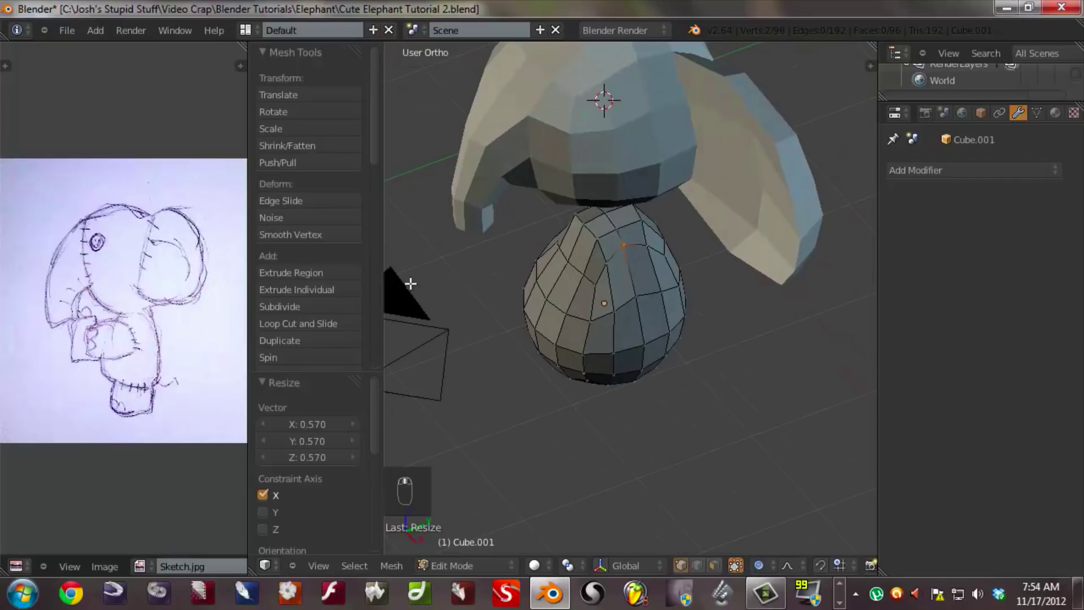
middle_click_drag(605, 319, 623, 260)
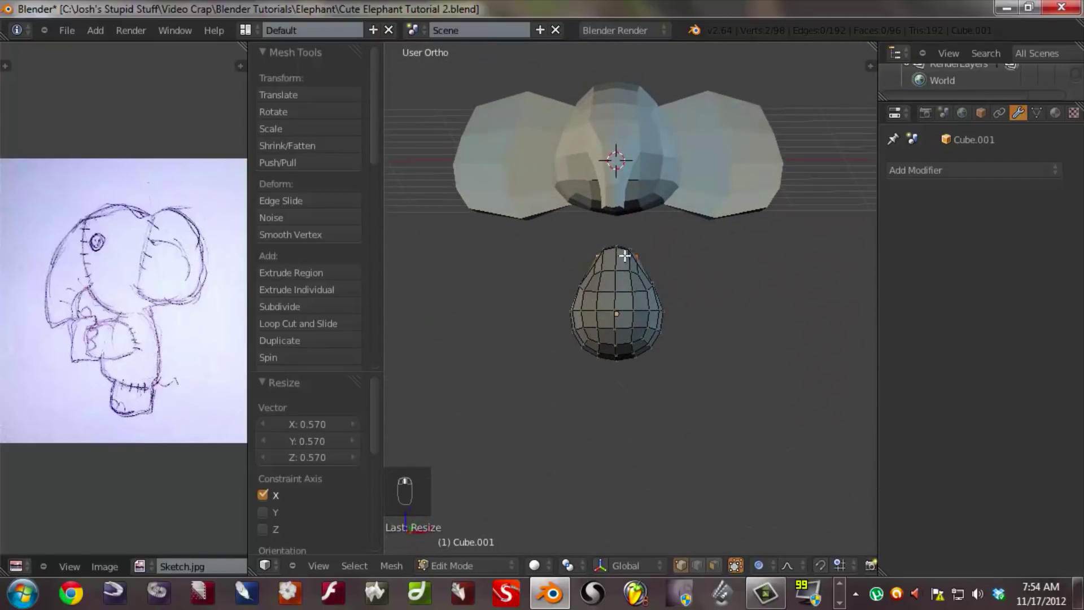
middle_click_drag(734, 308, 711, 344)
scroll(678, 304, "up", 2)
middle_click_drag(645, 263, 644, 253)
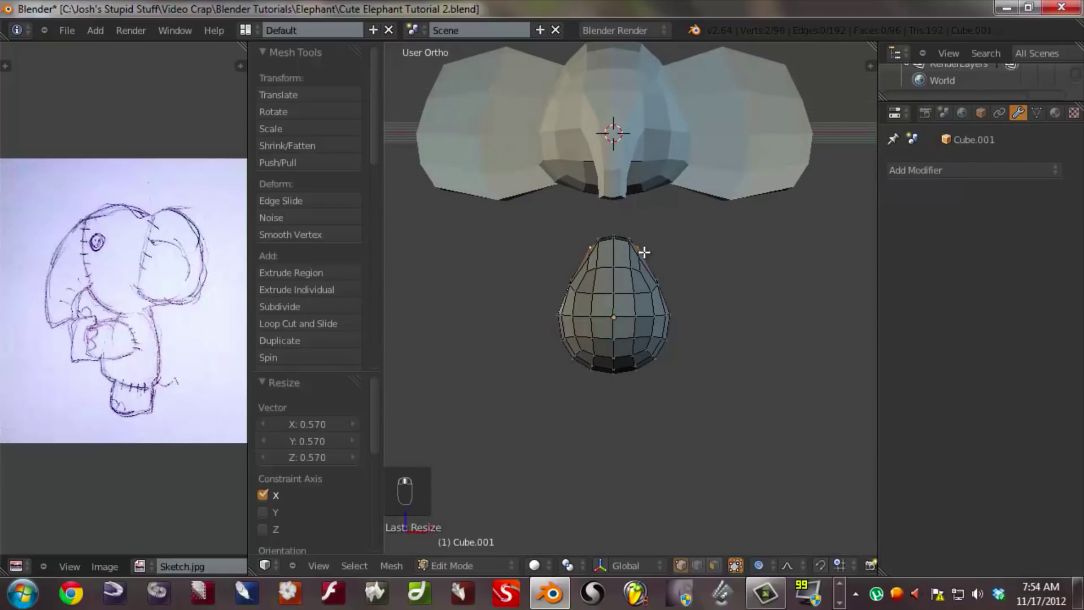
middle_click_drag(680, 332, 638, 353)
- Move the vertex at the middle of the body's back about -0.090 along Y and 0.019 along Z in the side view
key("a")
key("KP_3")
key("KP_Decimal")
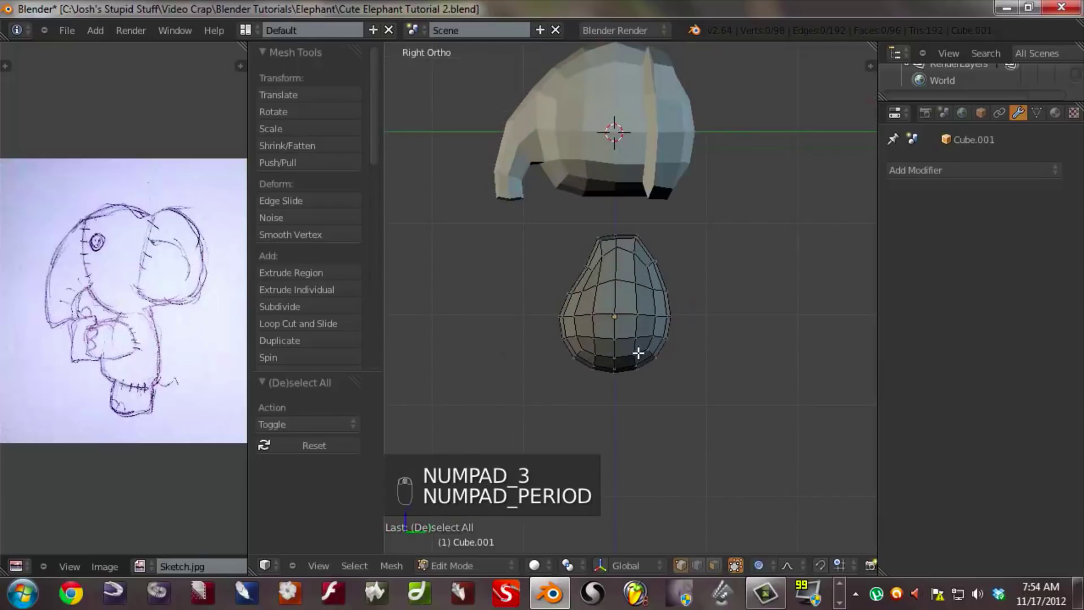
scroll(697, 324, "up", 2)
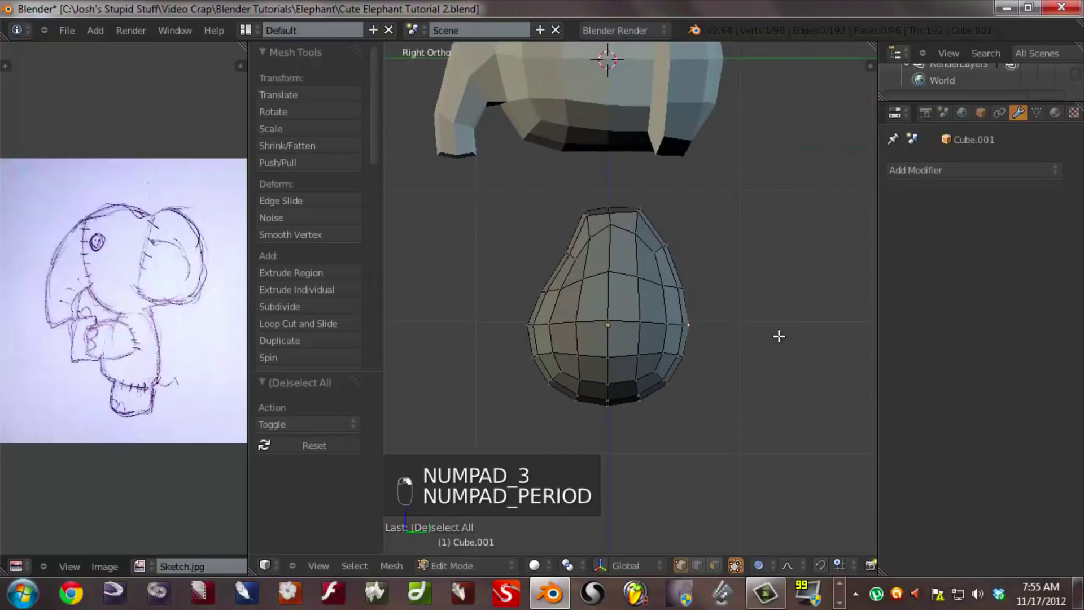
key("g")
left_click(714, 266)
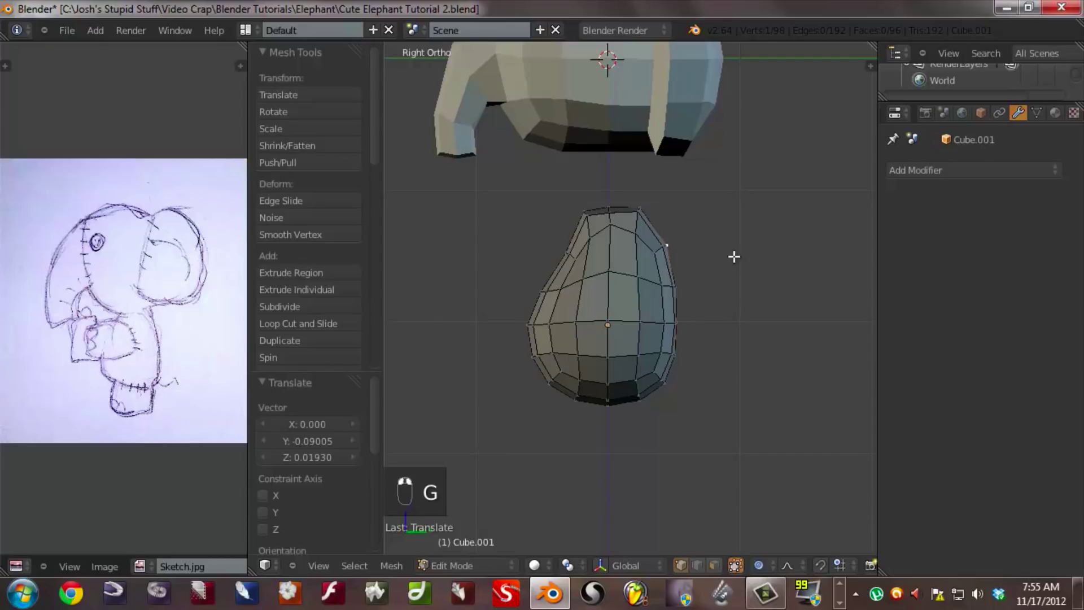
- Nudge the back vertex, then move the body's top vertices about 0.096 along Y and -0.013 along Z and rotate them 6.222°
key("g")
left_click(727, 255)
key("a")
key("b")
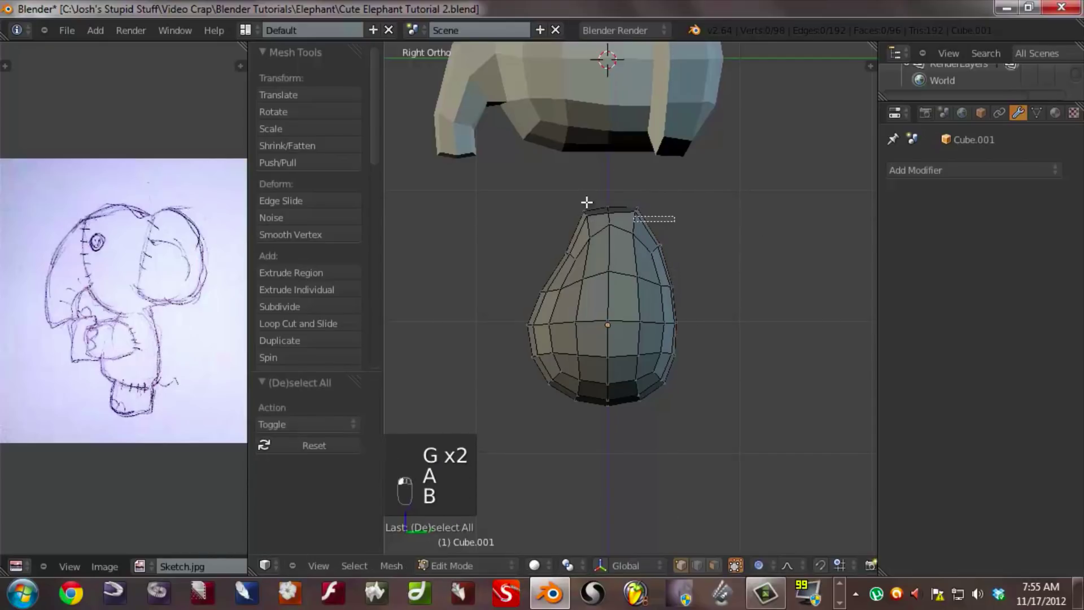
key("g")
left_click(700, 194)
key("r")
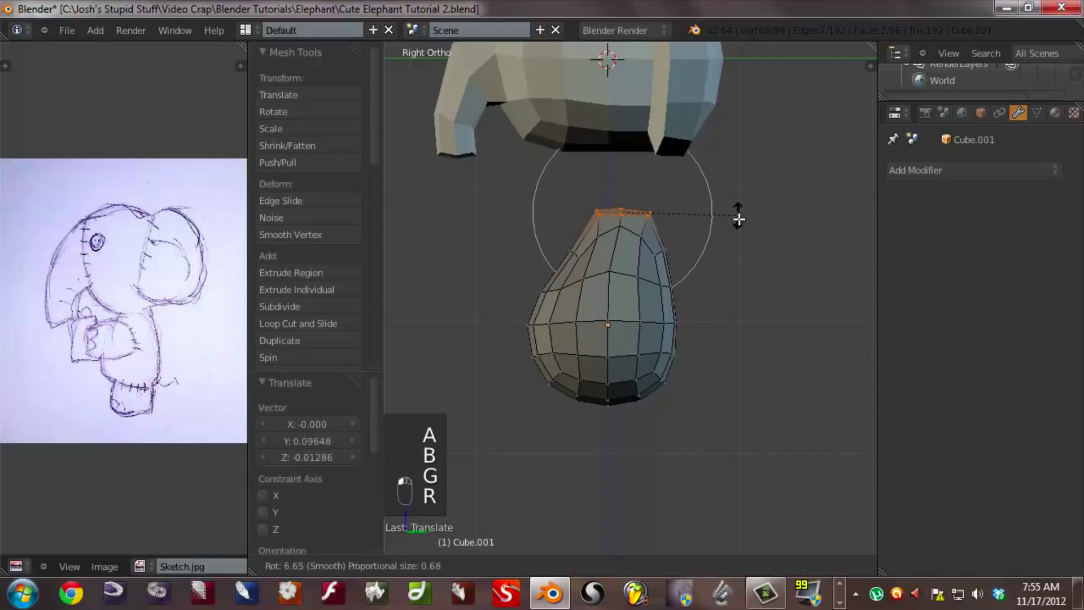
left_click(738, 214)
- Deselect the vertices, leave edit mode and move the whole body up 0.556 along Z to meet the head
key("z")
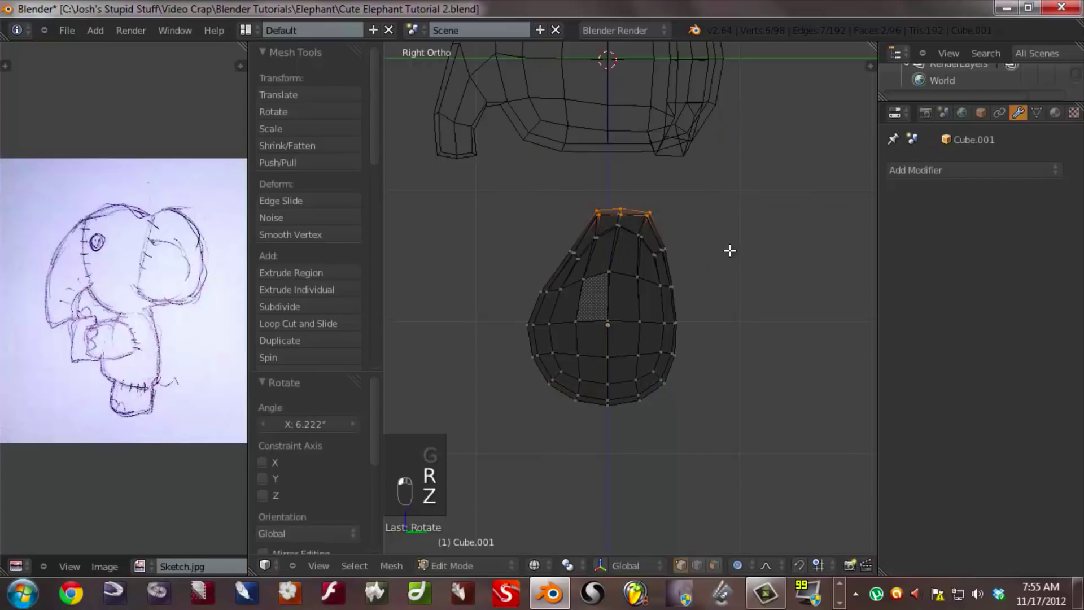
key("a")
scroll(543, 341, "down", 3)
mouse_move(543, 340)
middle_mouse_down()
mouse_move(746, 334)
mouse_move(661, 358)
middle_mouse_up()
key("z")
key("Tab")
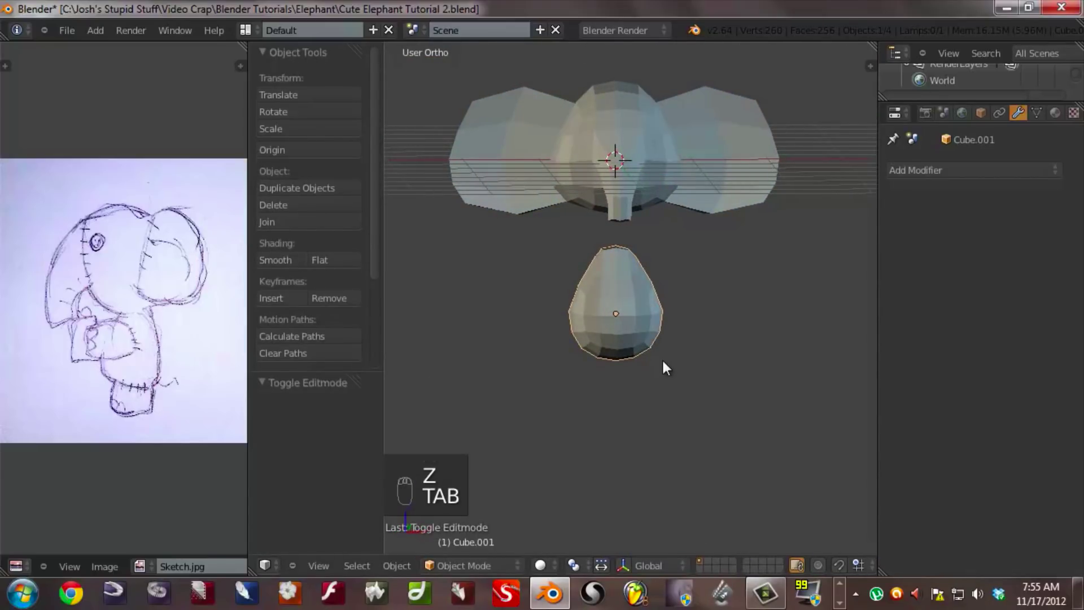
scroll(657, 361, "up", 1)
key("g")
middle_click(656, 344)
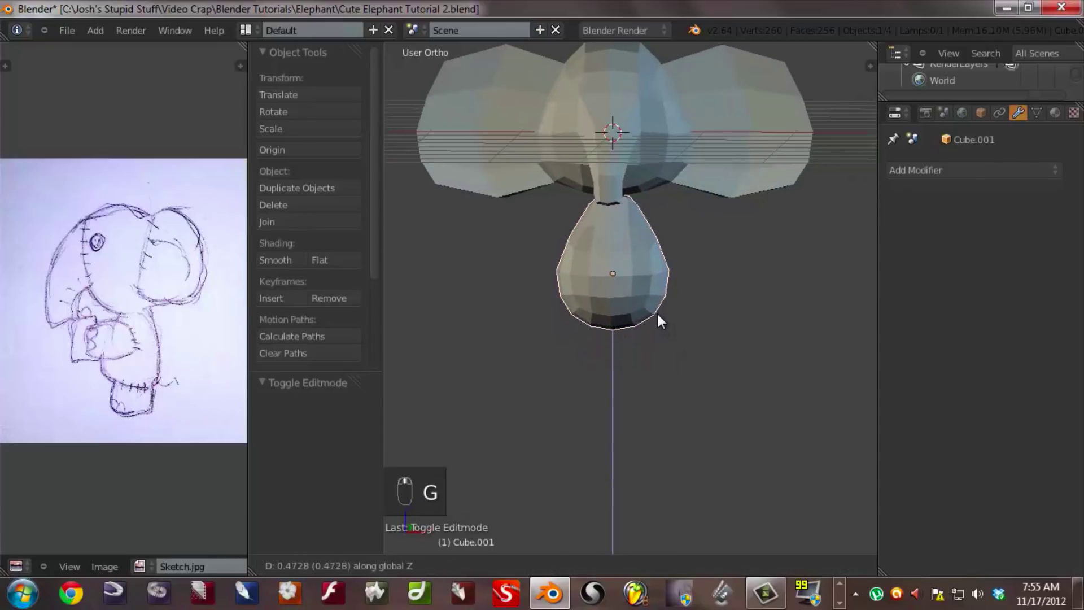
left_click(656, 306)
middle_click_drag(656, 306, 687, 332)
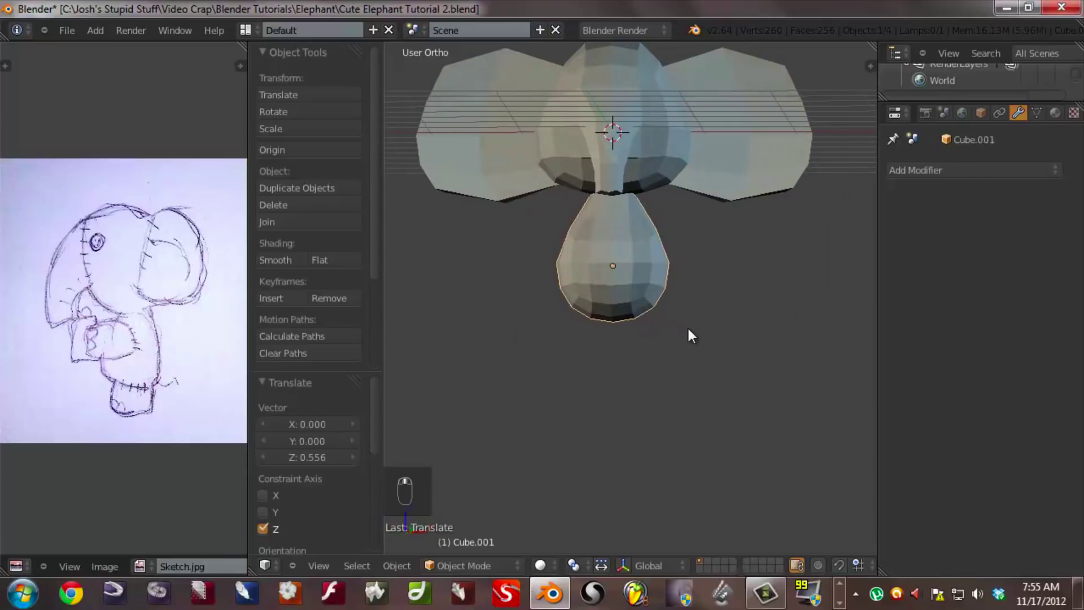
- Select the four faces on one lower side of the body and extrude them 0.064 along X and -0.064 along Z to start a leg
key("a")
scroll(666, 323, "up", 1)
key("KP_1")
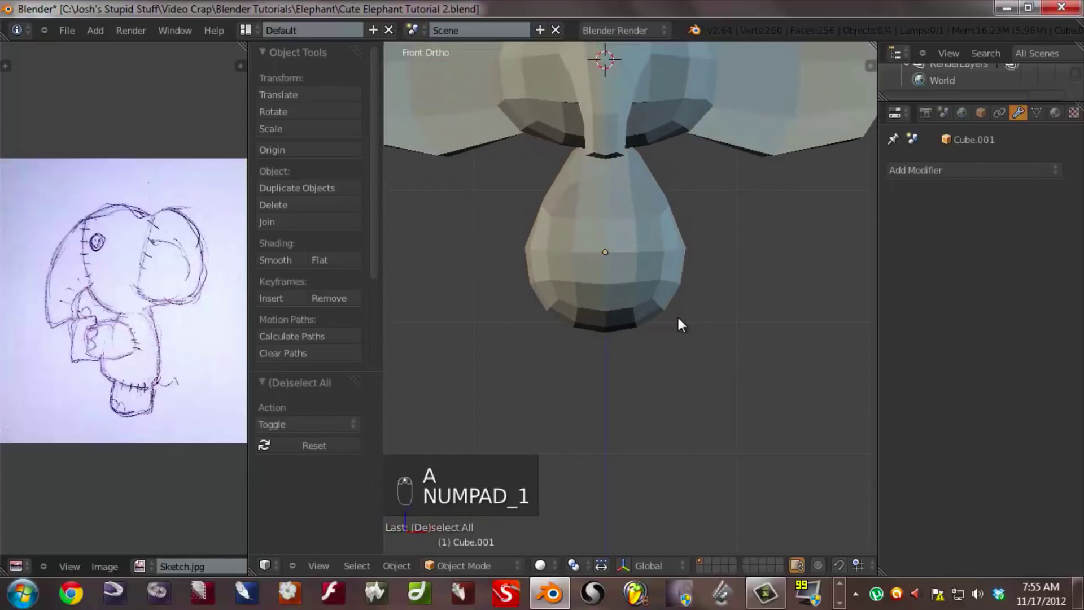
key("Tab")
middle_click_drag(708, 386, 662, 348, "shift")
middle_click_drag(644, 295, 478, 227)
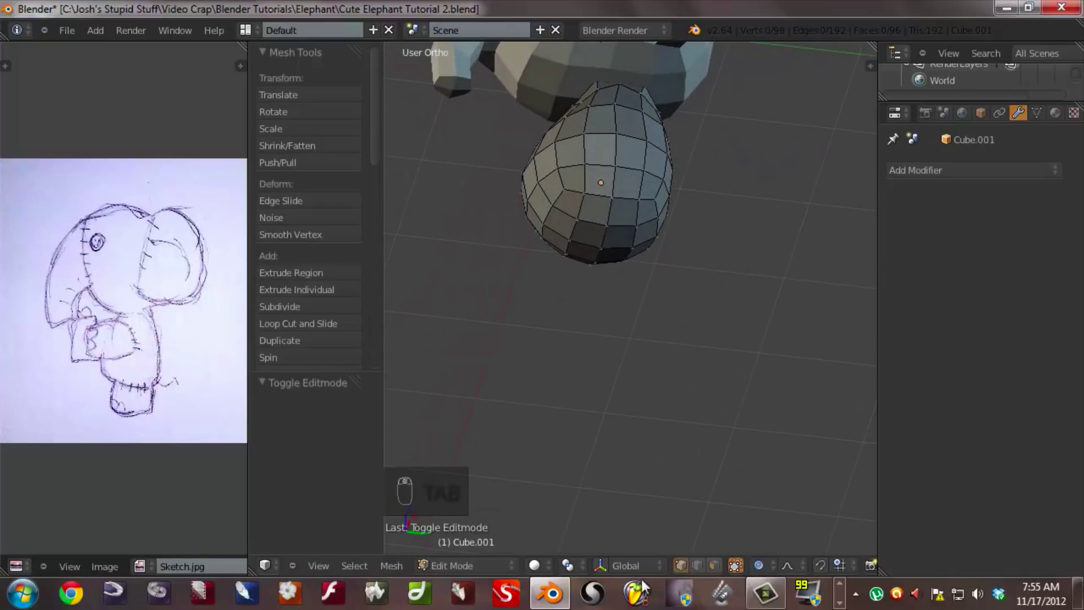
middle_click_drag(545, 360, 634, 172)
right_click(667, 173)
right_click(646, 202, "shift")
right_click(647, 171, "shift")
middle_click_drag(694, 201, 663, 343)
key("KP_1")
key("e")
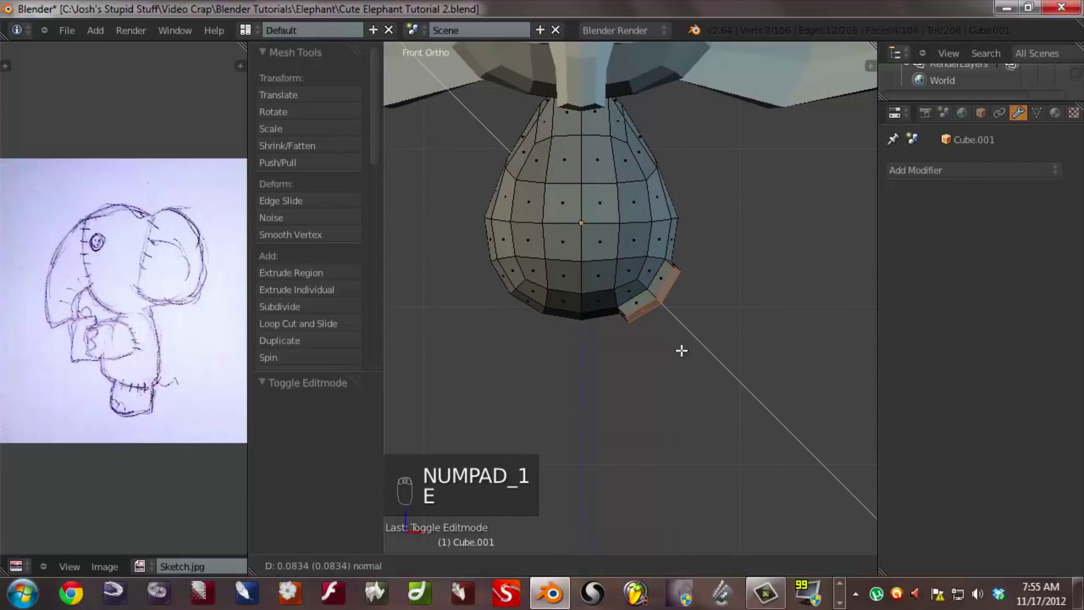
left_click(681, 351)
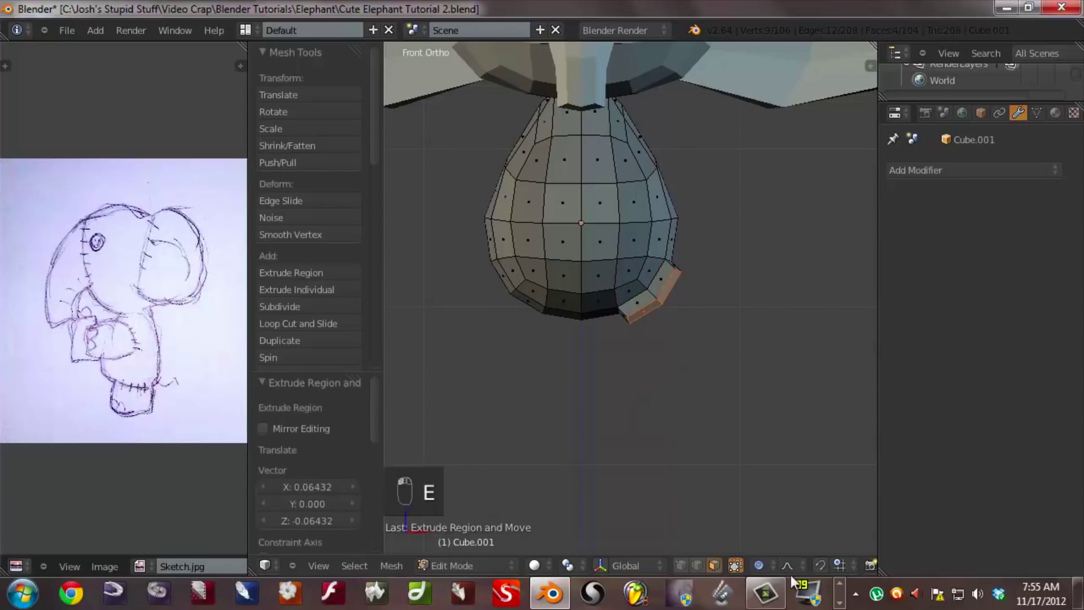
- Angle the leg faces downward with proportional size 0.26: move -0.064 X, -0.070 Z, rotate 4.773°, then move -0.048 X, -0.027 Z
key("r")
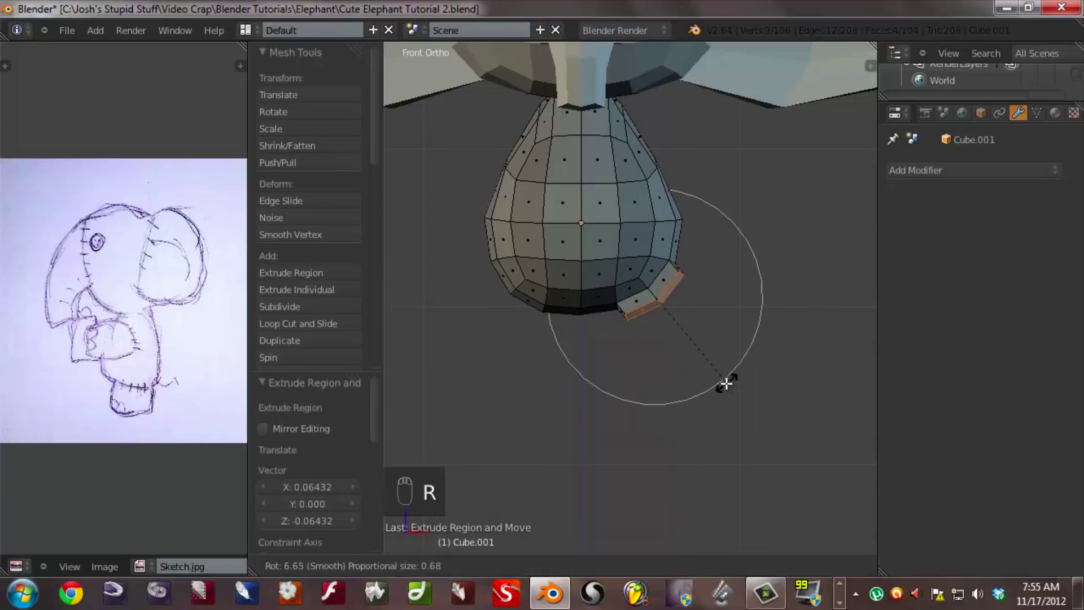
left_click(711, 389)
key("g")
left_click(728, 411)
key("r")
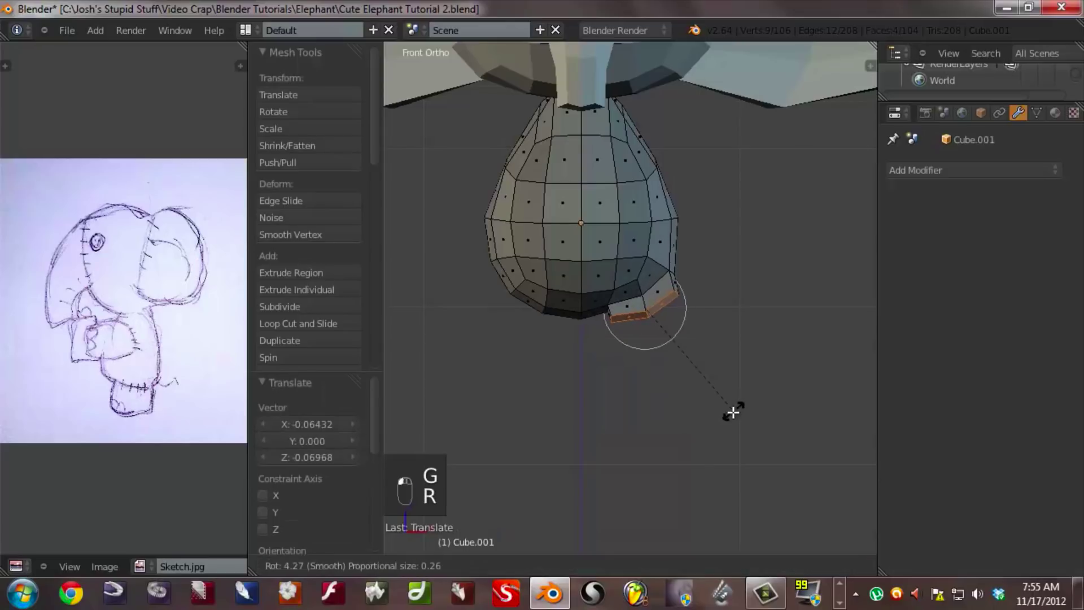
left_click(730, 413)
key("g")
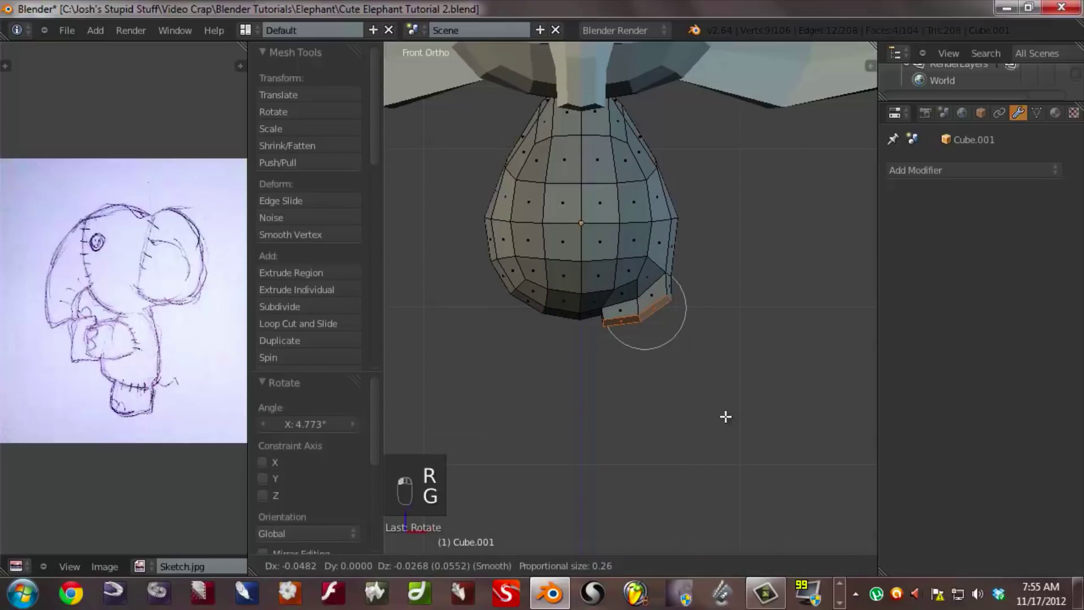
left_click(724, 417)
- Turn off proportional editing and pull the four corner vertices of the leg's end faces inward in vertex select mode
middle_click_drag(692, 360, 686, 449)
scroll(634, 350, "up", 4)
left_click(681, 566)
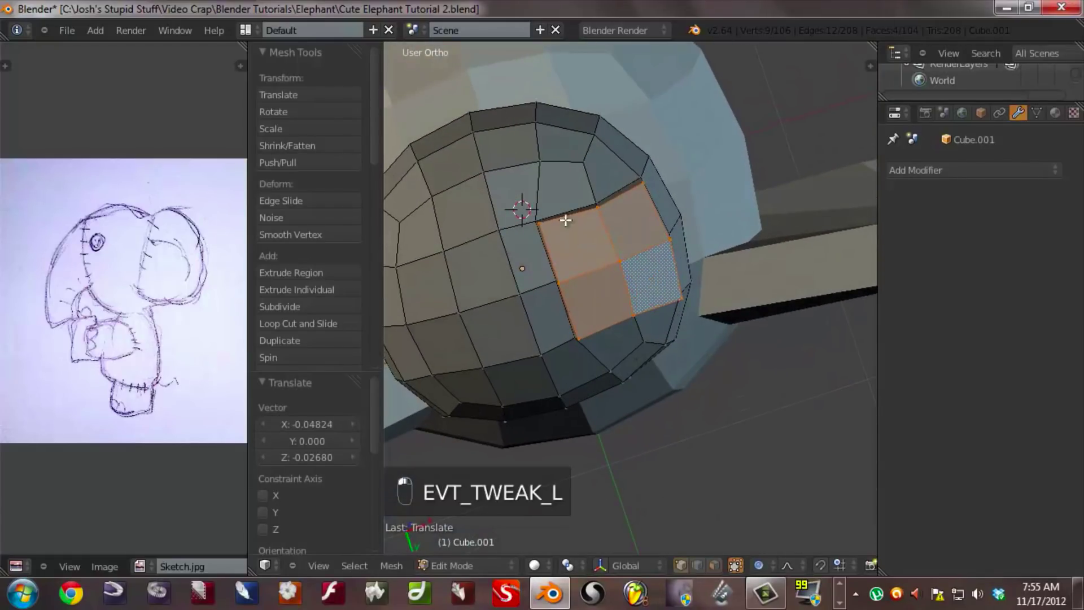
right_click(548, 225)
key("o")
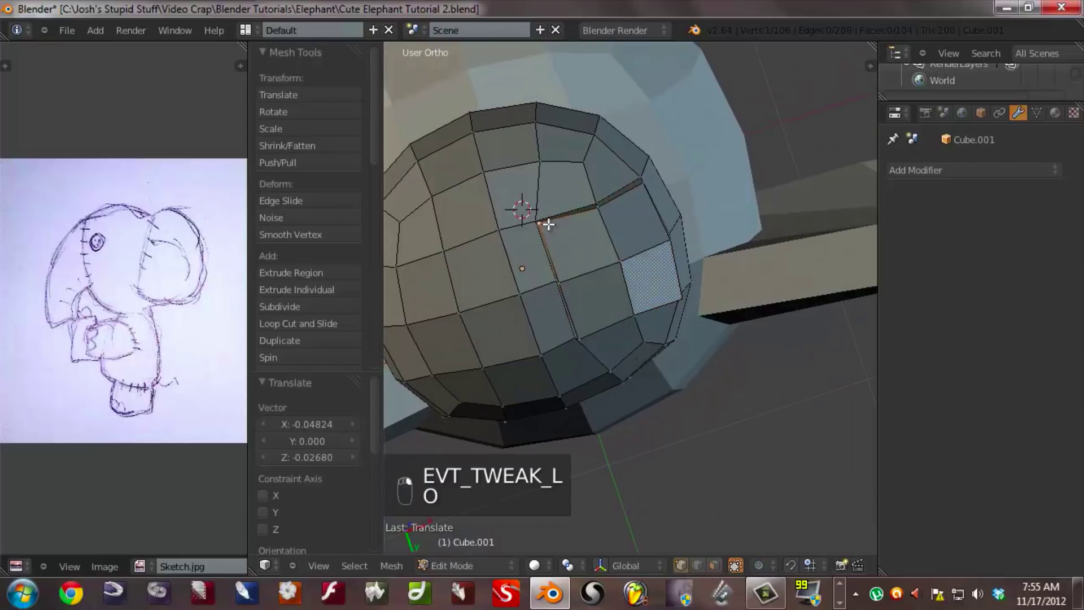
key("g")
left_click(640, 200)
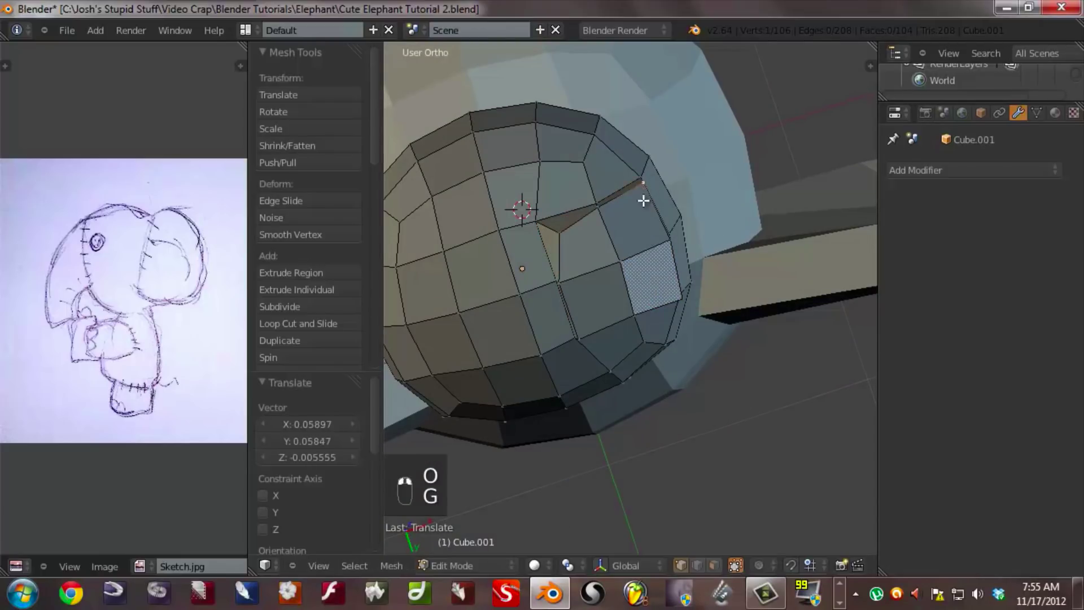
key("g")
left_click(642, 210)
right_click(581, 334)
key("g")
left_click(666, 305)
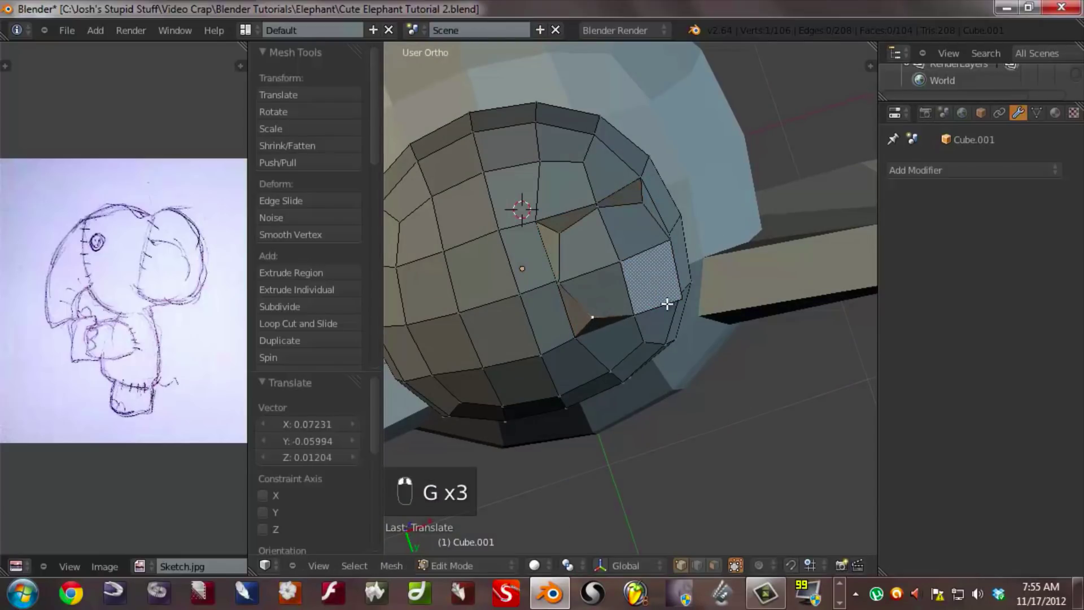
key("g")
left_click(659, 263)
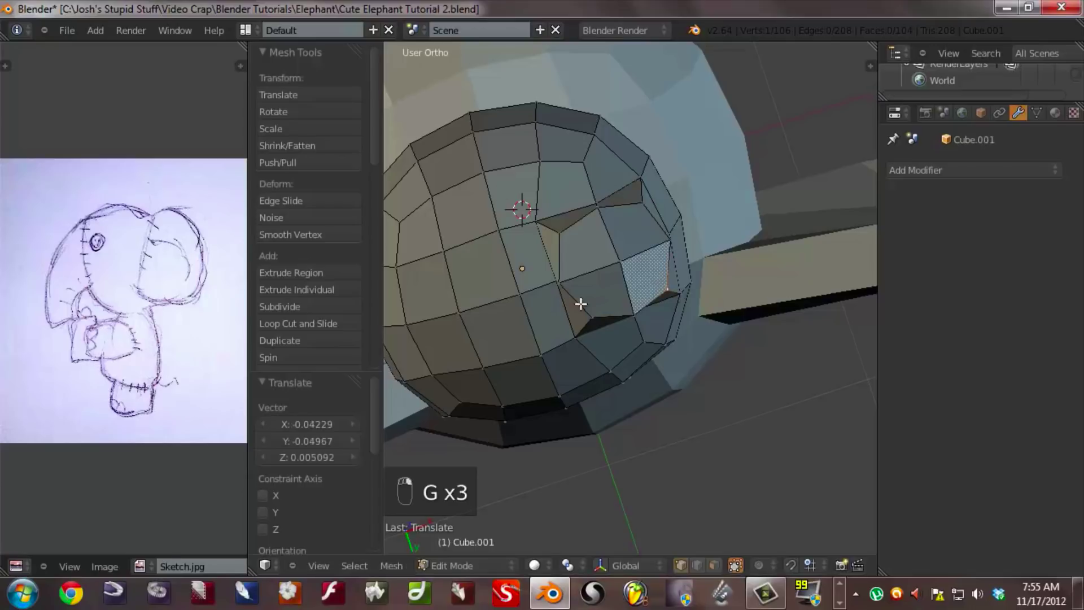
- Move the vertices between the corners of the leg's end outward to round its outline
right_click(552, 289)
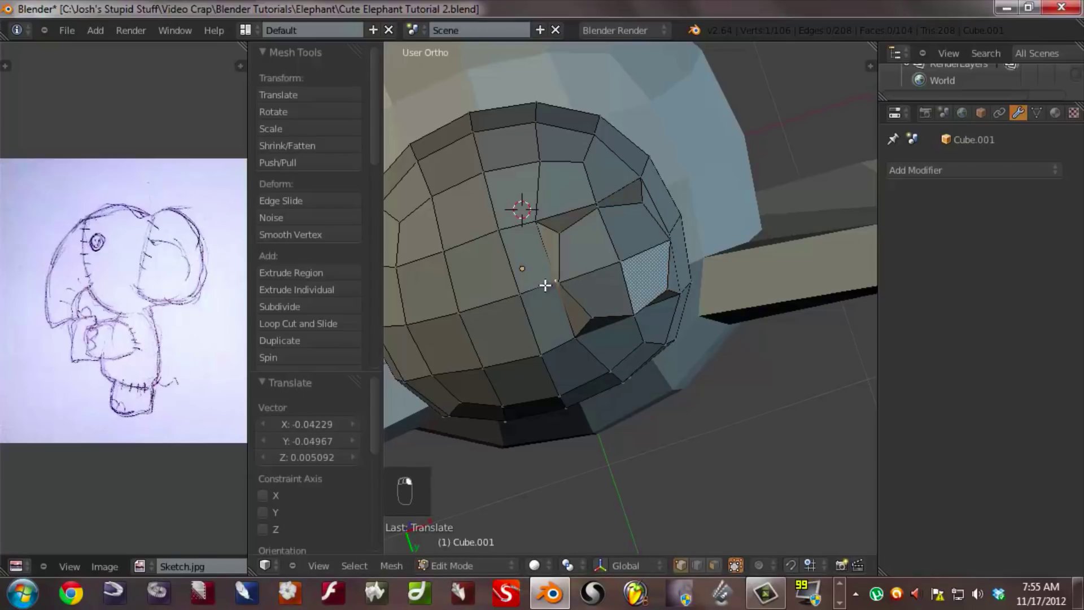
key("g")
left_click(526, 294)
key("g")
left_click(637, 291)
key("g")
right_click(644, 332)
middle_click_drag(644, 331, 547, 420)
key("g")
left_click(642, 320)
key("g")
left_click(597, 222)
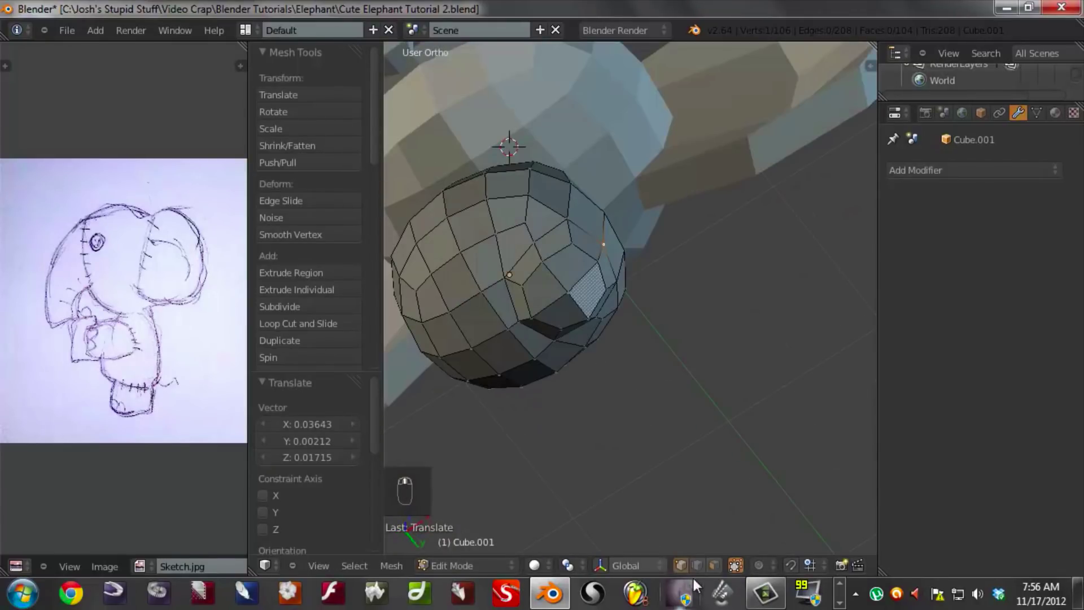
- Select the four end faces of the leg stub and extrude them 0.161 along X, 0.010 along Y and -0.381 along Z
right_click(538, 285)
right_click(564, 262, "shift")
right_click(590, 288, "shift")
right_click(571, 305, "shift")
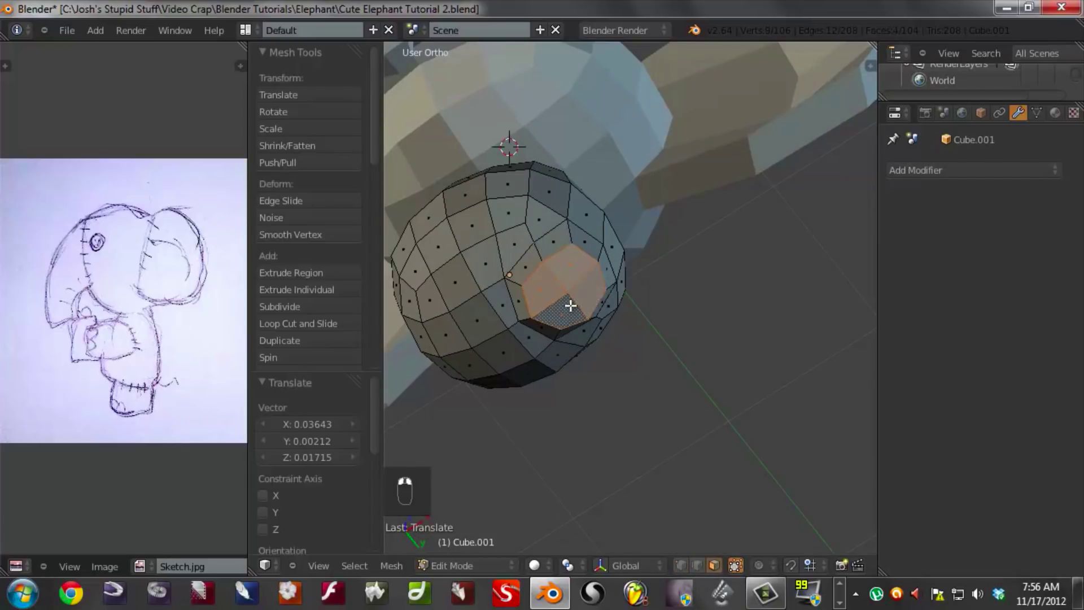
key("KP_1")
key("e")
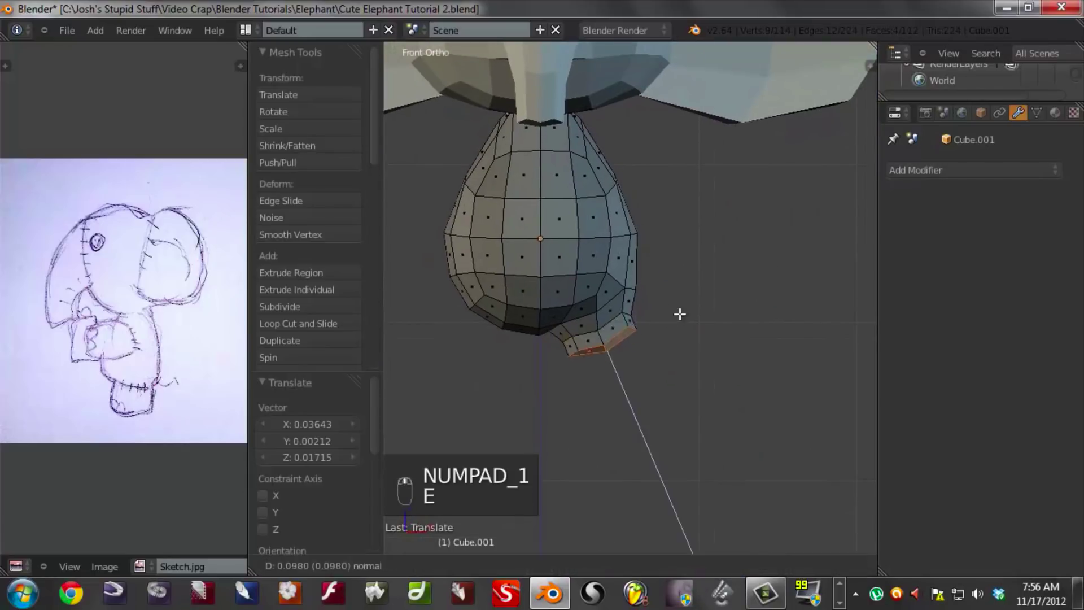
left_click(687, 342)
- Shift the leg's end faces under the hip, rotate them 19.506°, scale them to about 1.05 and lower them 0.016 along Z
key("g")
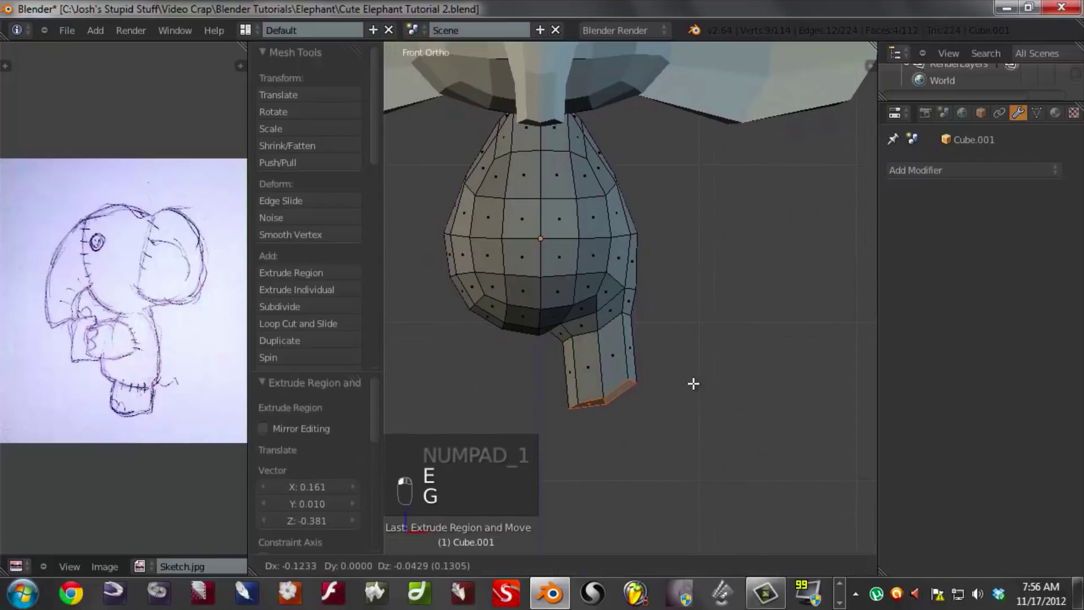
left_click(700, 384)
key("r")
left_click(721, 422)
key("s")
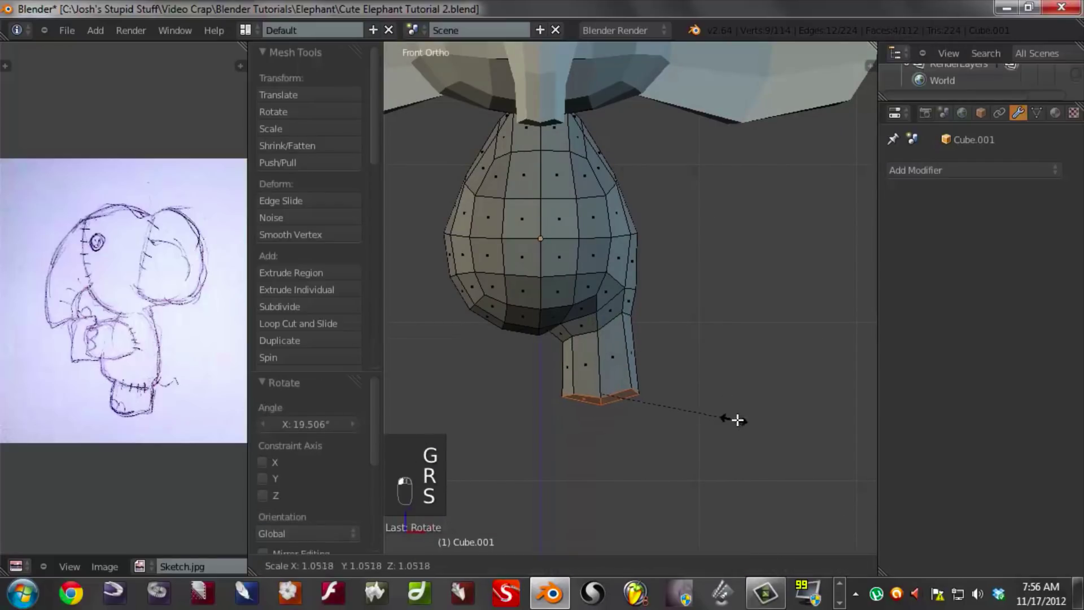
left_click(737, 419)
key("g")
left_click(740, 422)
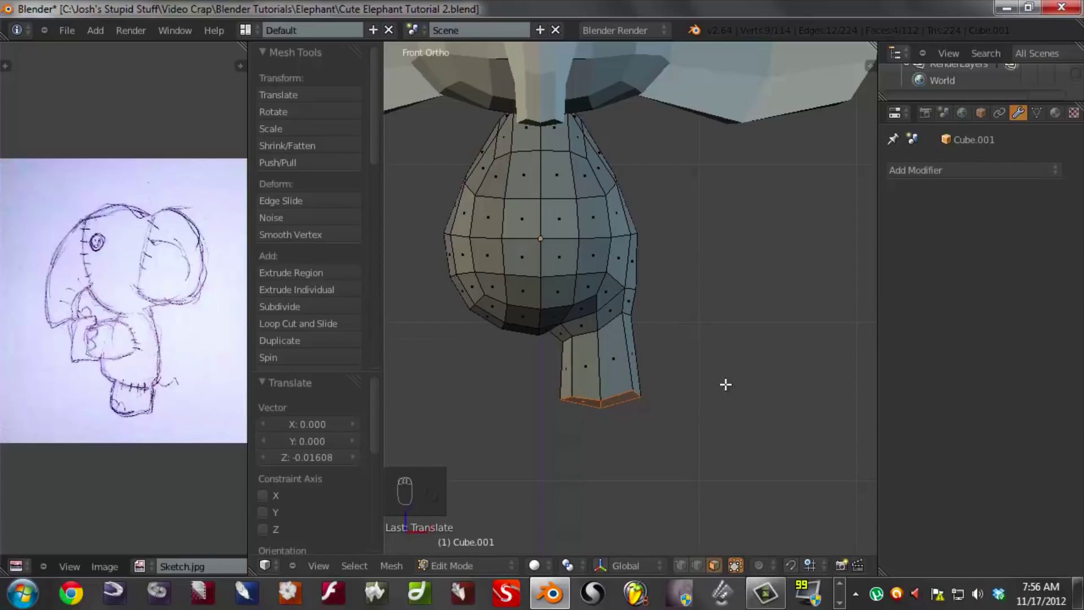
- Flatten the sole of the leg by scaling its end faces to 0 along Z
middle_click_drag(671, 377, 658, 415)
middle_click_drag(597, 395, 663, 425)
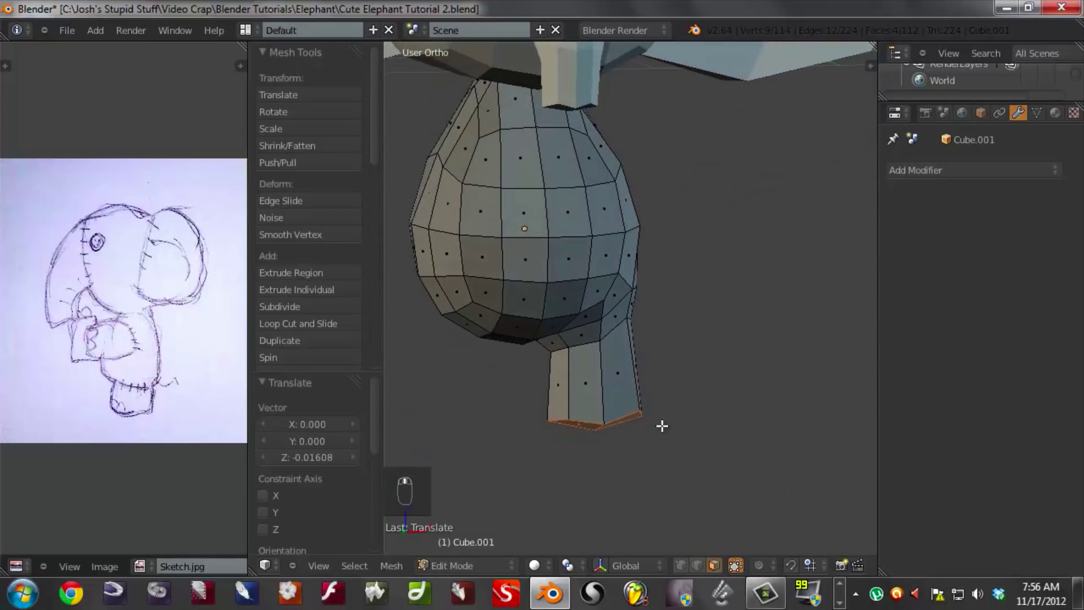
key("s")
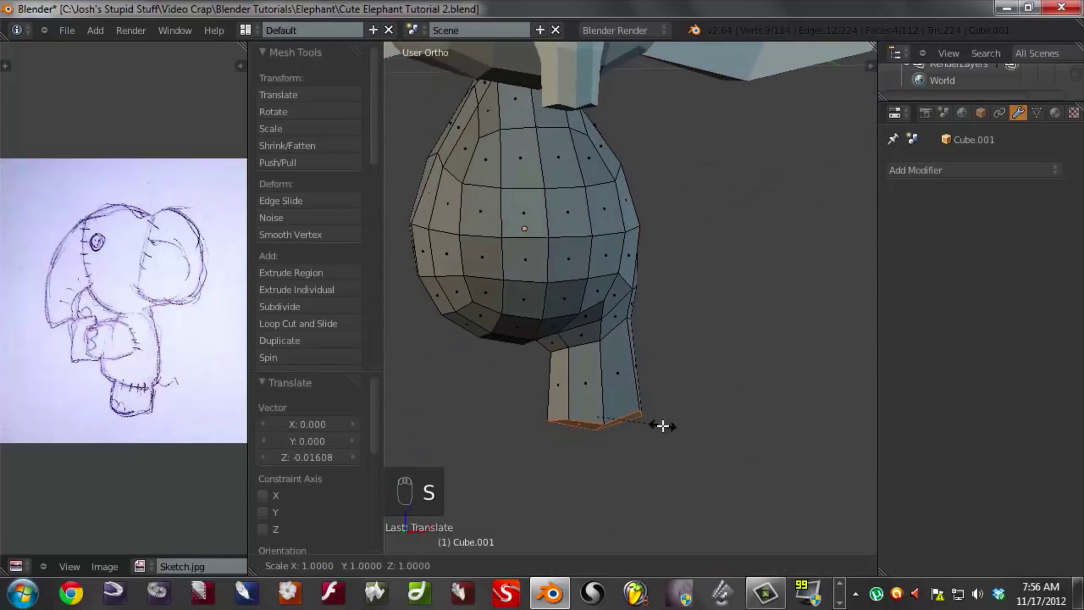
key("z")
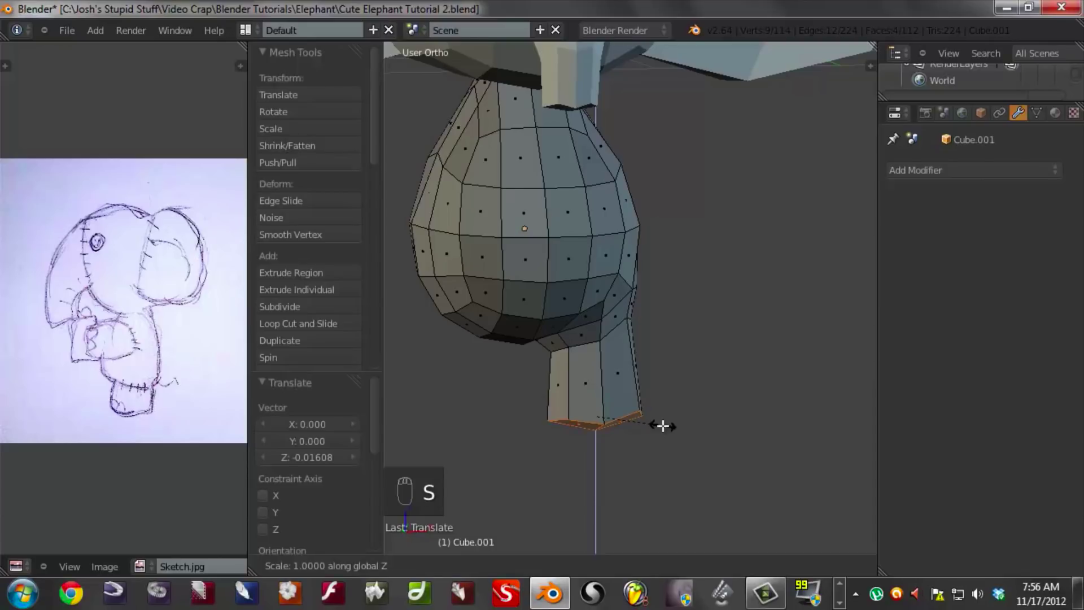
type("0")
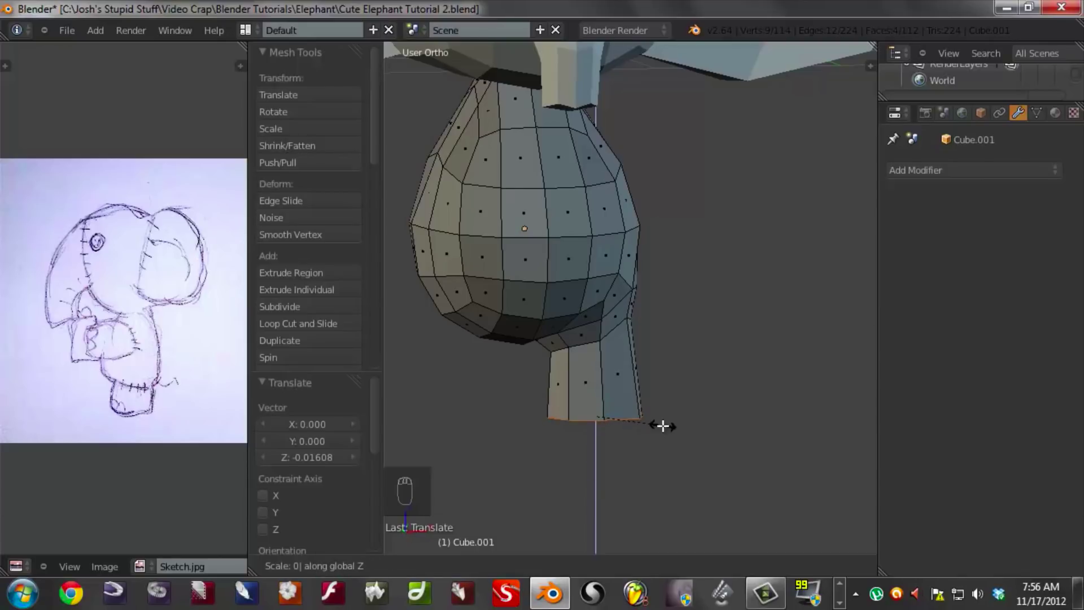
key("Return")
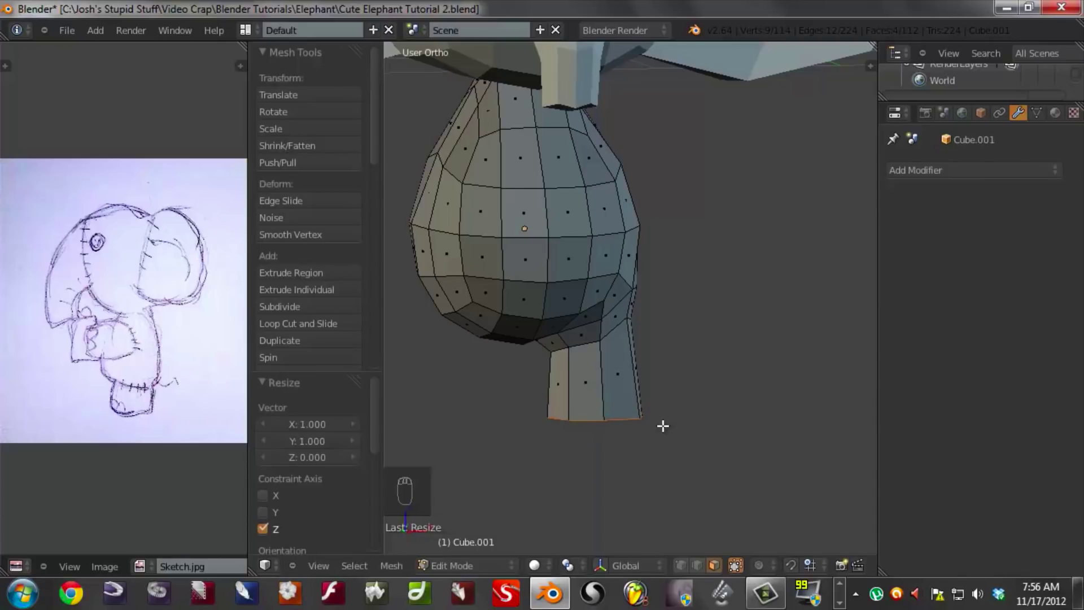
- Select the two upper side faces of the body and extrude them 0.228 along X and 0.147 along Z to start an arm
key("KP_1")
scroll(661, 421, "up", 2)
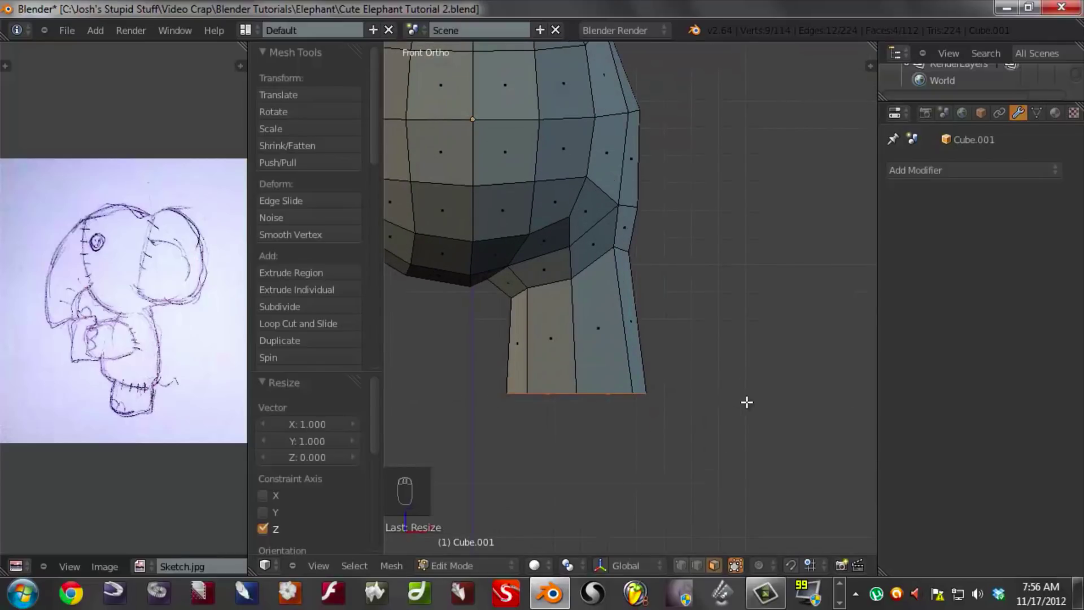
scroll(659, 452, "down", 3)
scroll(658, 452, "up", 2, "shift")
middle_click_drag(658, 452, 537, 417)
middle_click_drag(562, 353, 747, 311)
right_click(612, 249)
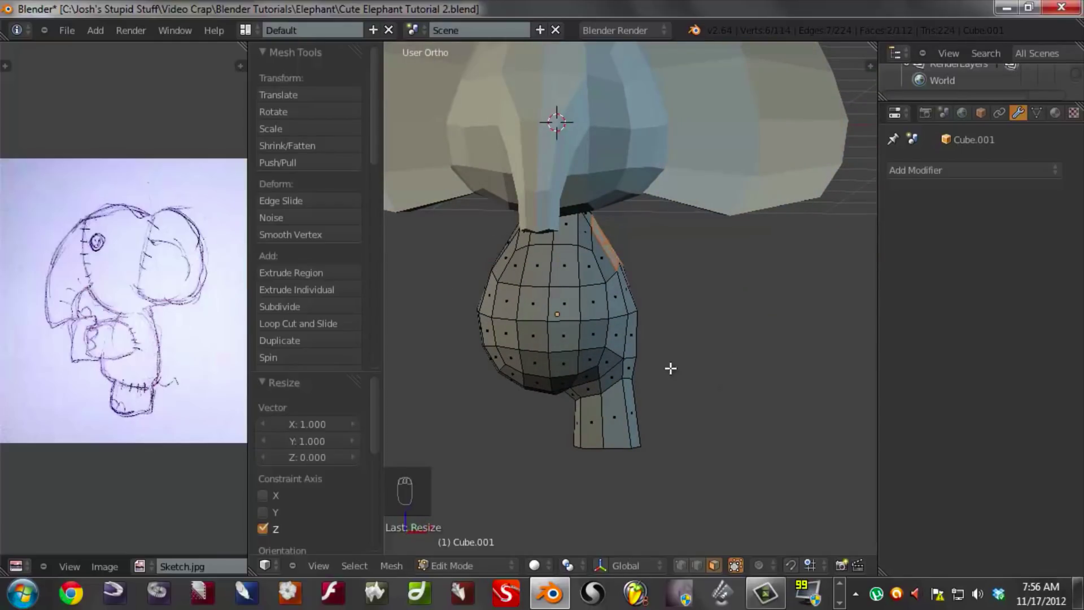
middle_click_drag(680, 353, 687, 348)
key("KP_1")
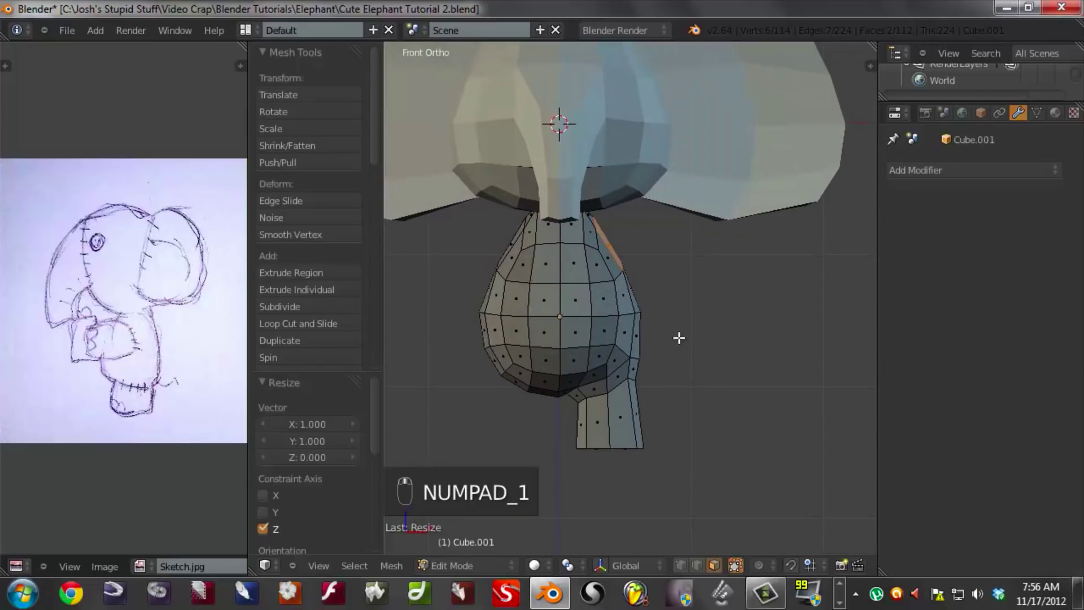
key("e")
left_click(718, 330)
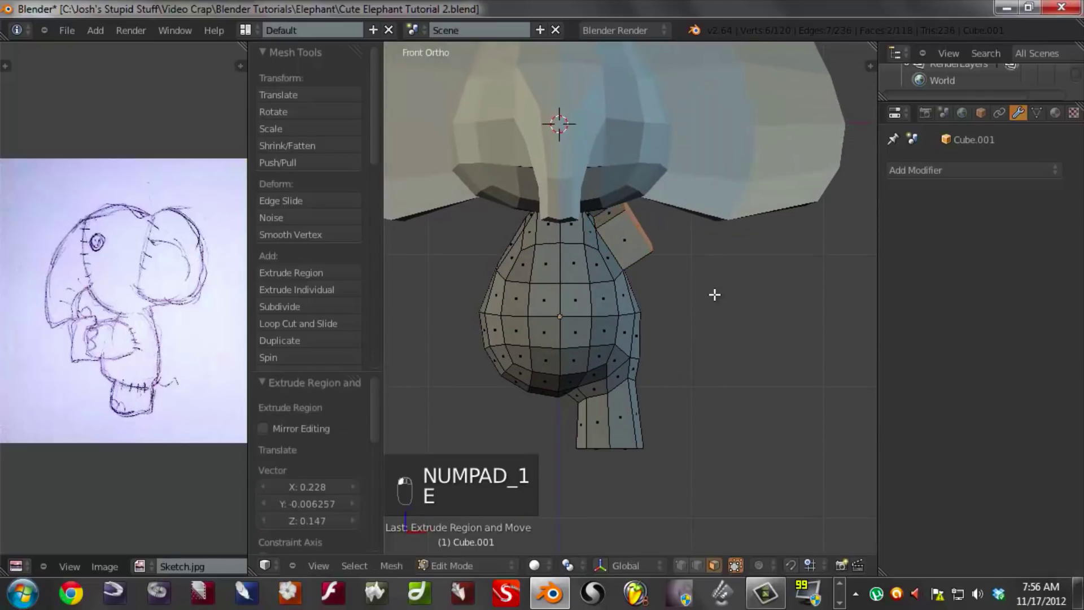
- Reposition and rotate the arm's extruded end faces in the front view so the arm points outward from the shoulder
key("g")
left_click(723, 307)
key("r")
left_click(683, 326)
key("g")
left_click(692, 325)
key("r")
left_click(697, 330)
- Switch to vertex selection and reposition the front corner vertices of the arm stub
middle_click_drag(696, 330, 530, 264)
left_click(680, 565)
left_click(602, 264)
key("g")
left_click(614, 252)
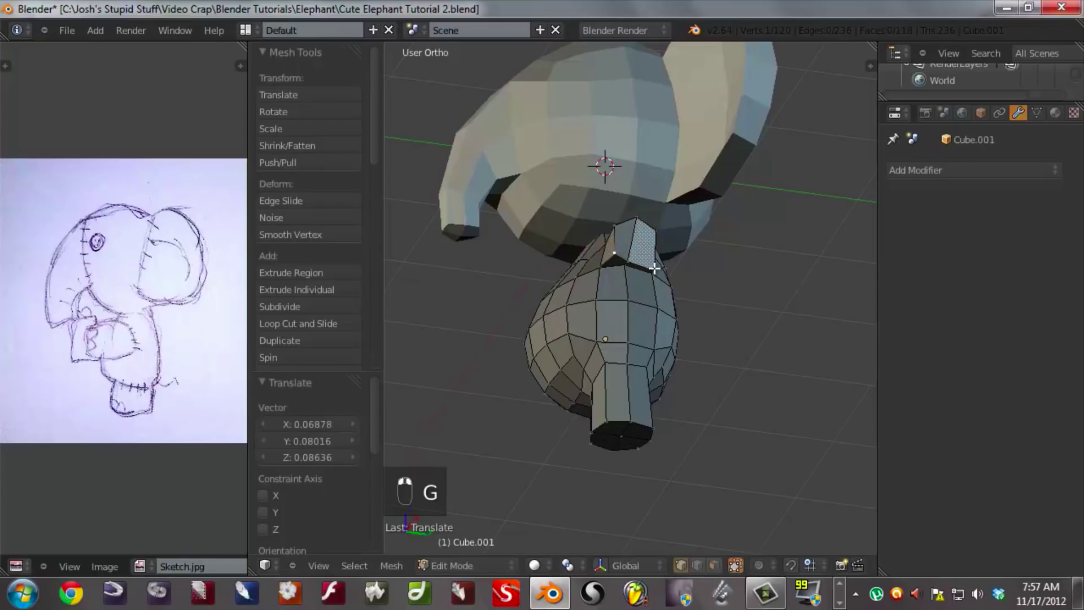
key("g")
left_click(649, 257)
- Move the vertex beneath the arm stub about 0.138 along X, 0.071 along Y and -0.050 along Z, and nudge the lower front vertex
middle_click_drag(650, 257, 743, 372, "shift")
key("g")
left_click(613, 320)
key("g")
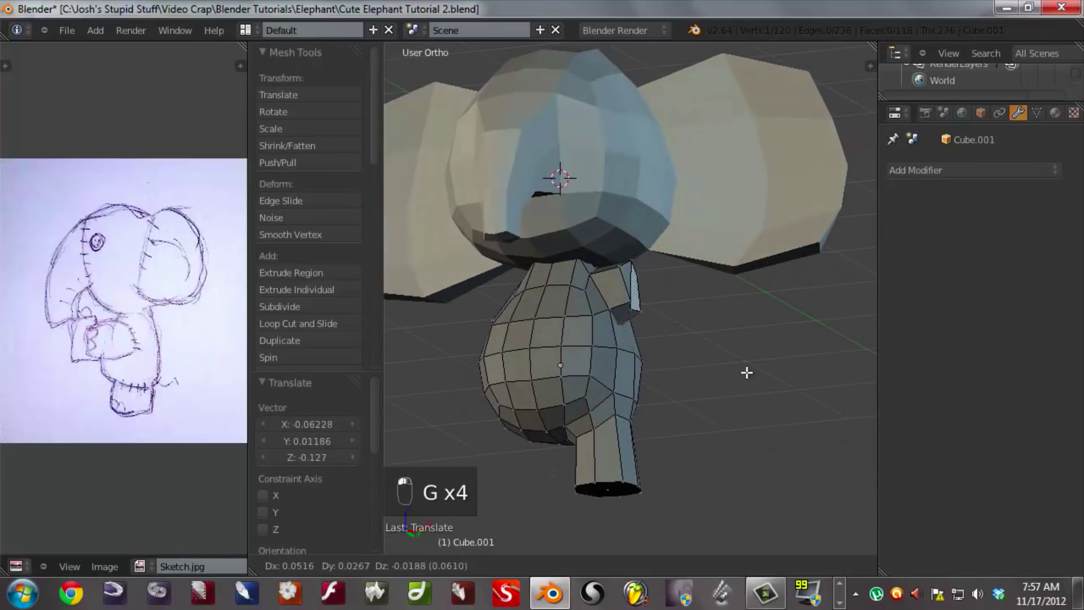
left_click(749, 375)
middle_click_drag(651, 338, 611, 307)
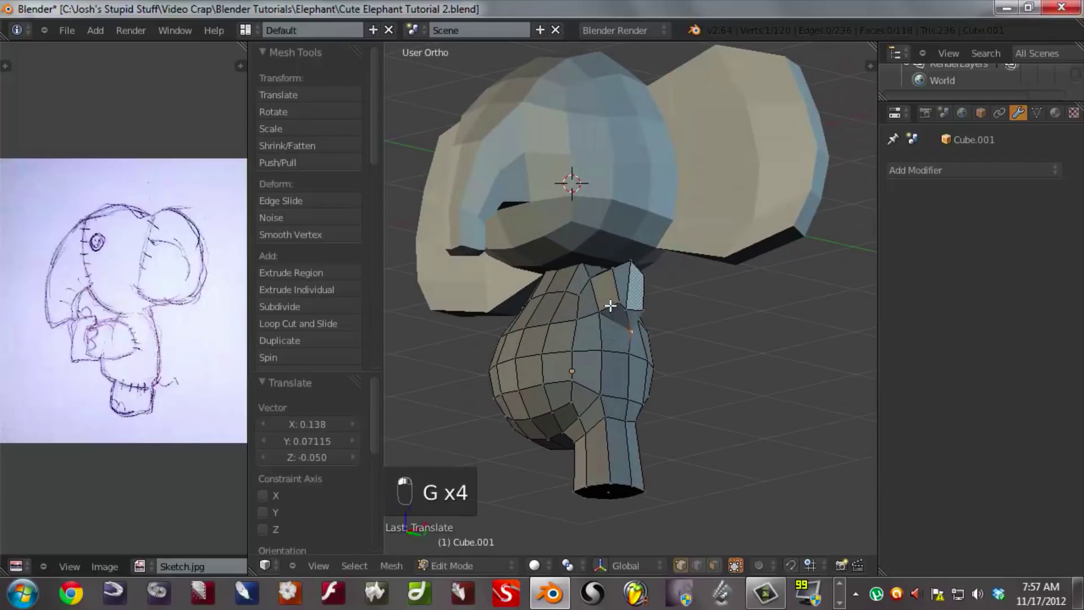
key("g")
left_click(617, 303)
scroll(617, 304, "up", 5)
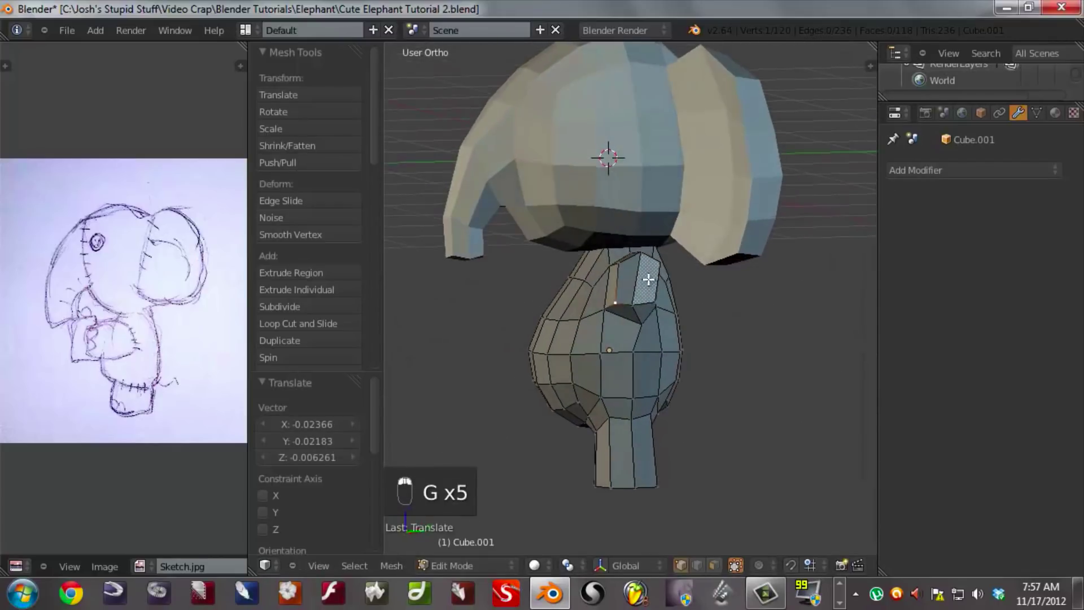
- Reposition the upper vertices around the arm stub and lower a rear vertex about 0.108 along Z
key("g")
left_click(609, 248)
key("g")
left_click(621, 282)
middle_click_drag(625, 280, 683, 246)
key("g")
left_click(686, 257)
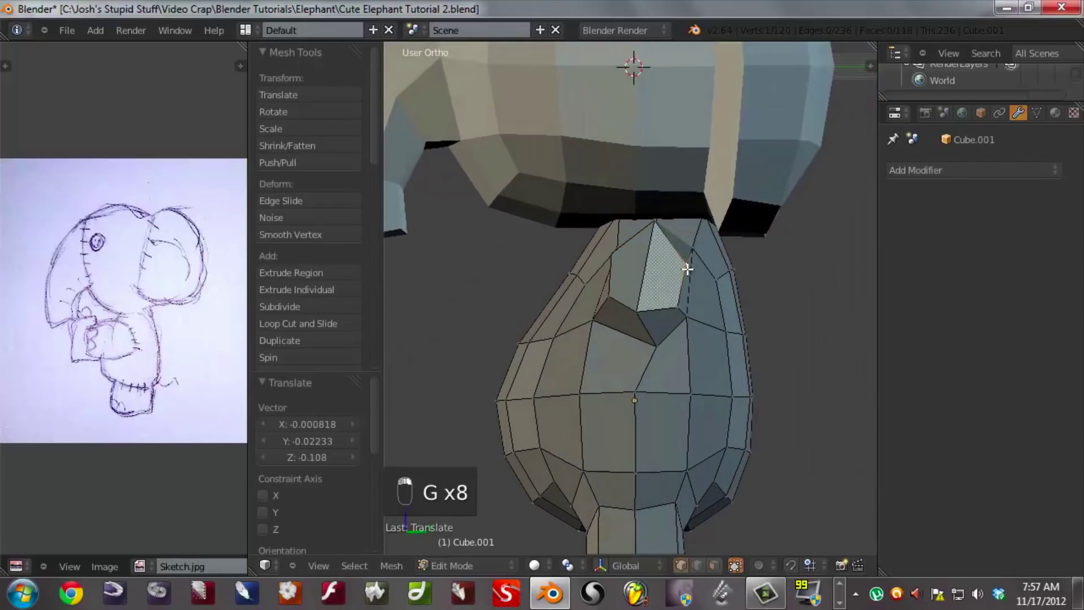
- Shape the arm stub's outline toward a hexagon by moving its top, lower rear and upper rear vertices
key("g")
left_click(645, 243)
key("g")
left_click(650, 239)
middle_click_drag(653, 242, 691, 316)
key("g")
left_click(700, 310)
key("g")
left_click(690, 242)
- Even out the arm stub's hexagonal end by nudging its two upper corners, top vertex and bottom vertex
right_click(607, 240)
key("g")
left_click(600, 240)
right_click(689, 244)
key("g")
left_click(672, 241)
right_click(642, 238)
key("g")
left_click(642, 238)
key("g")
left_click(648, 310)
middle_click_drag(648, 310, 724, 326)
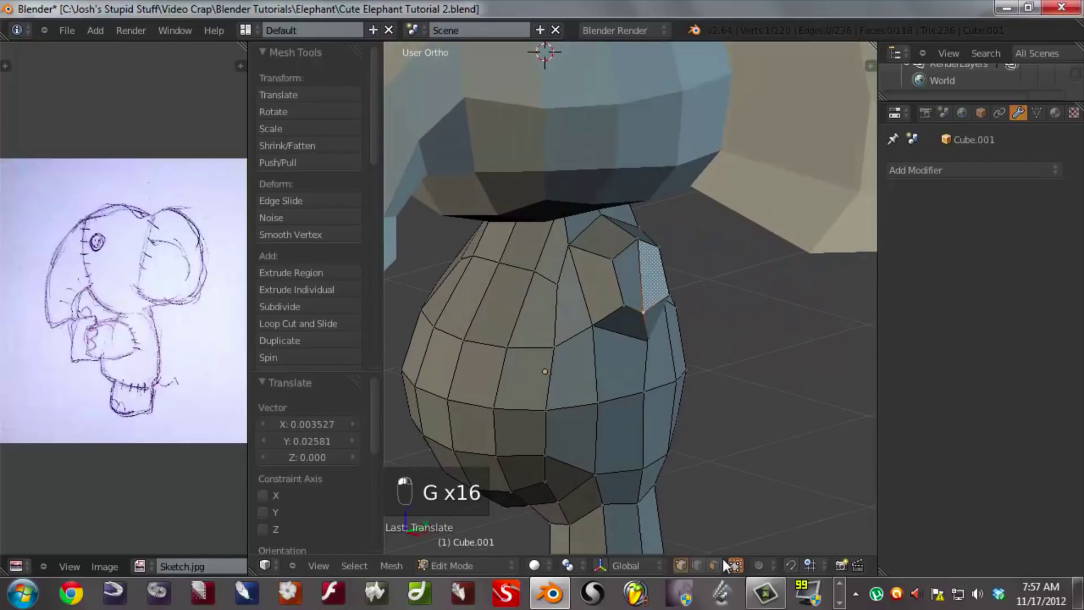
- Select the two end faces of the arm stub and flatten them by scaling to 0 along X
left_click_drag(638, 288, 660, 279)
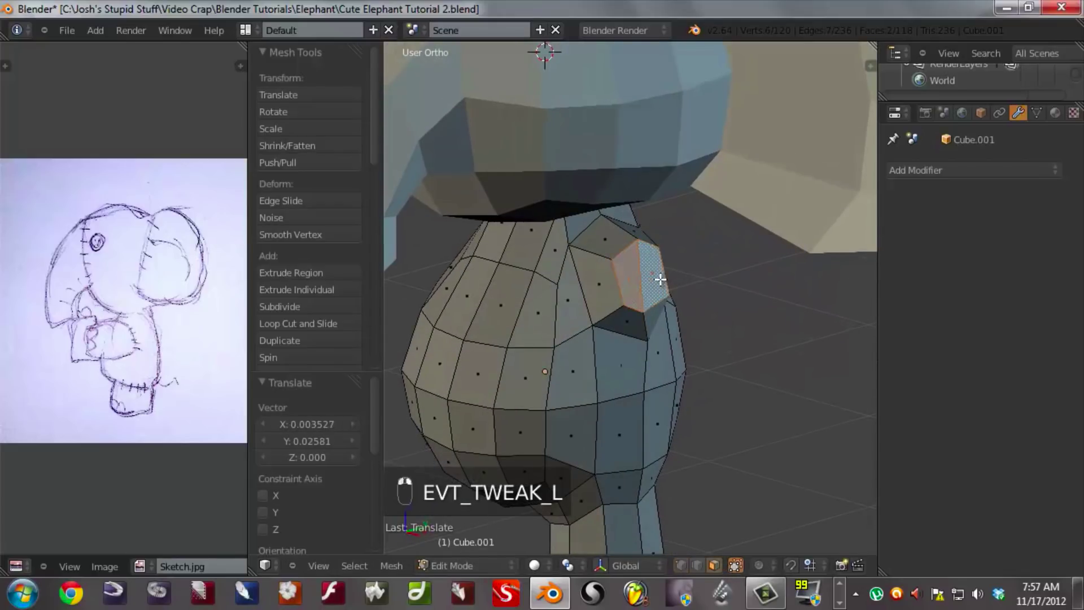
middle_click_drag(660, 284, 757, 280)
middle_click_drag(736, 351, 656, 345)
key("s")
key("x")
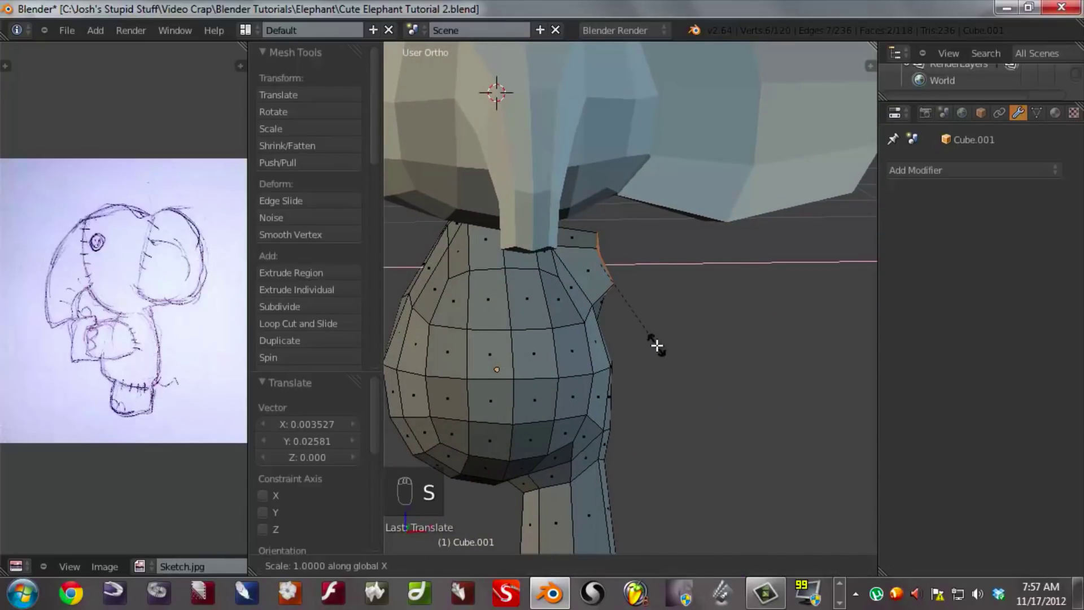
key("0")
key("Return")
- Adjust the vertices on the underside of the arm's base where it joins the body
middle_click_drag(669, 337, 498, 331)
middle_click_drag(721, 419, 587, 370)
middle_click_drag(572, 297, 657, 266)
middle_click_drag(610, 318, 555, 445)
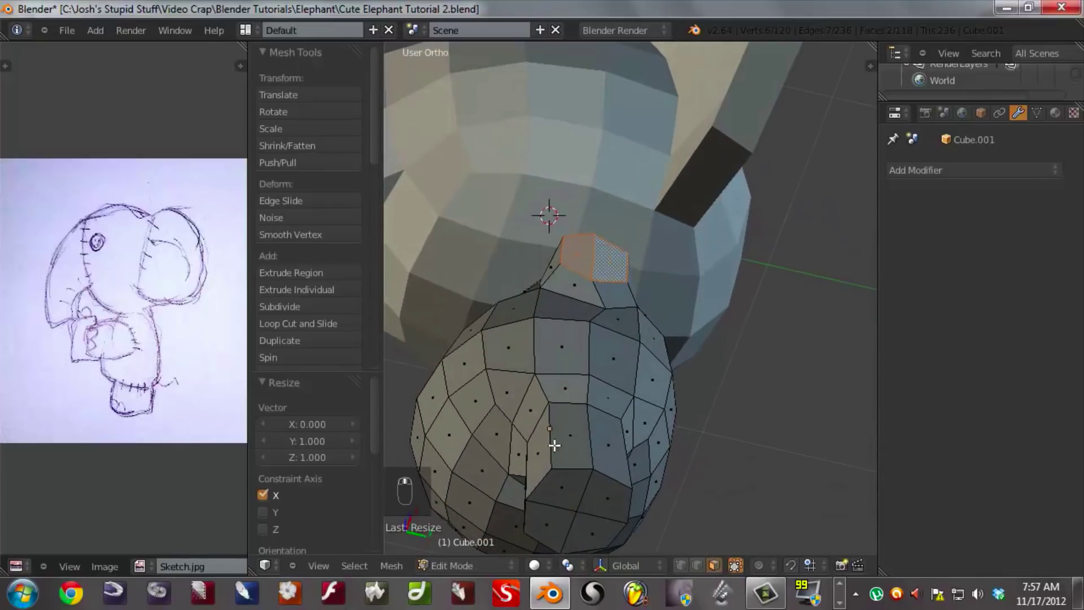
right_click(601, 313)
key("g")
left_click(632, 320)
middle_click_drag(634, 322, 762, 426)
key("g")
left_click(748, 413)
- Rotate the arm's end faces about -59.06° around Z and shift them about 0.030 along X, -0.165 along Y and 0.015 along Z
middle_click_drag(570, 381, 711, 508)
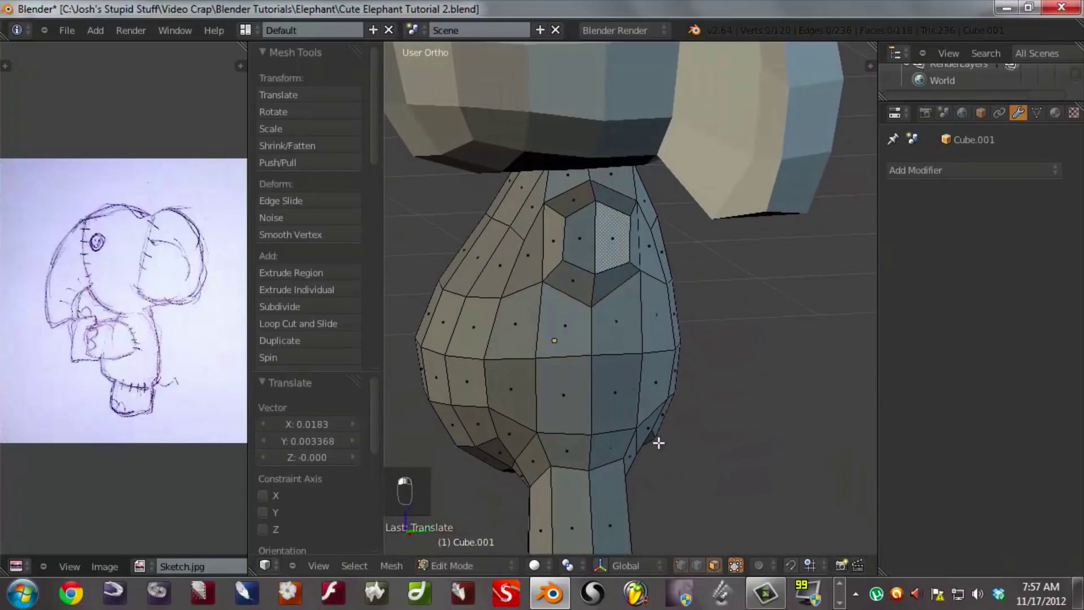
middle_click_drag(622, 242, 807, 323)
key("r")
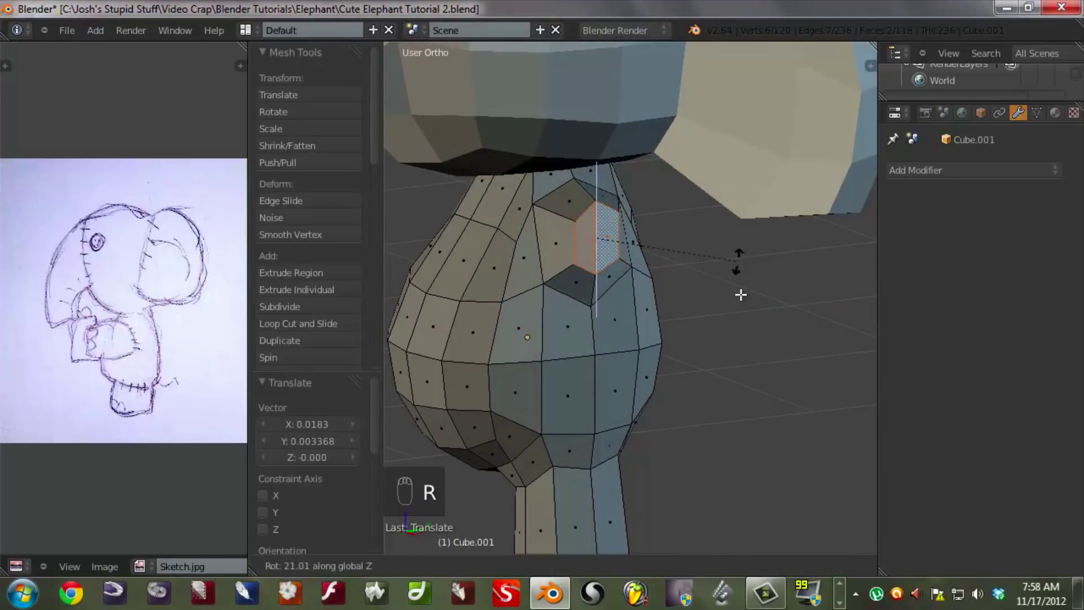
left_click(599, 410)
middle_click_drag(634, 380, 714, 276)
key("g")
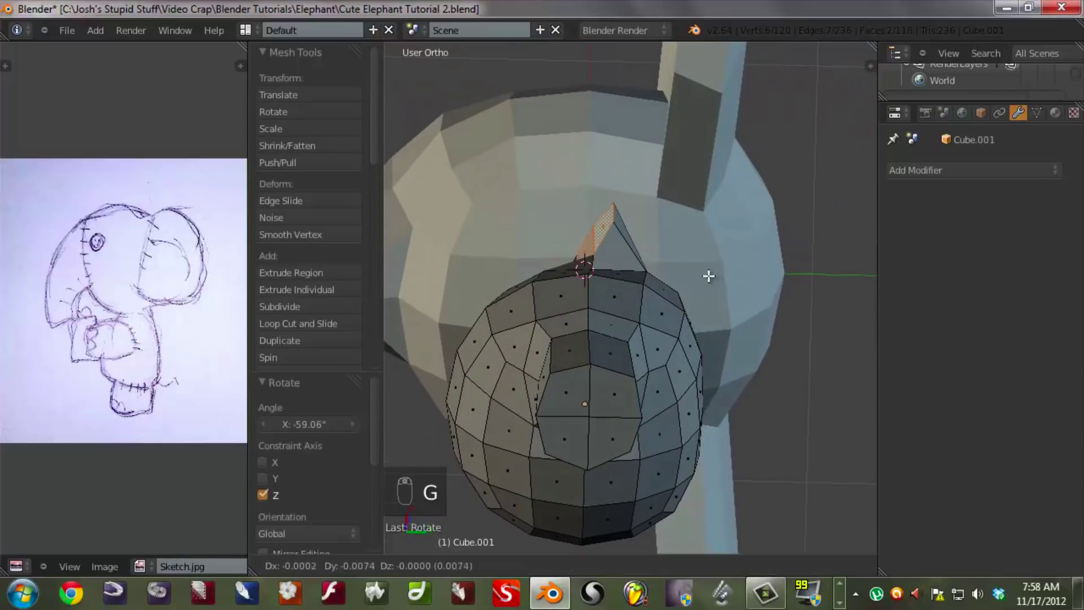
left_click(679, 270)
- Move the front body vertex under the arm about -0.090 along X, -0.036 along Y and 0.055 along Z
middle_click_drag(679, 270, 536, 312)
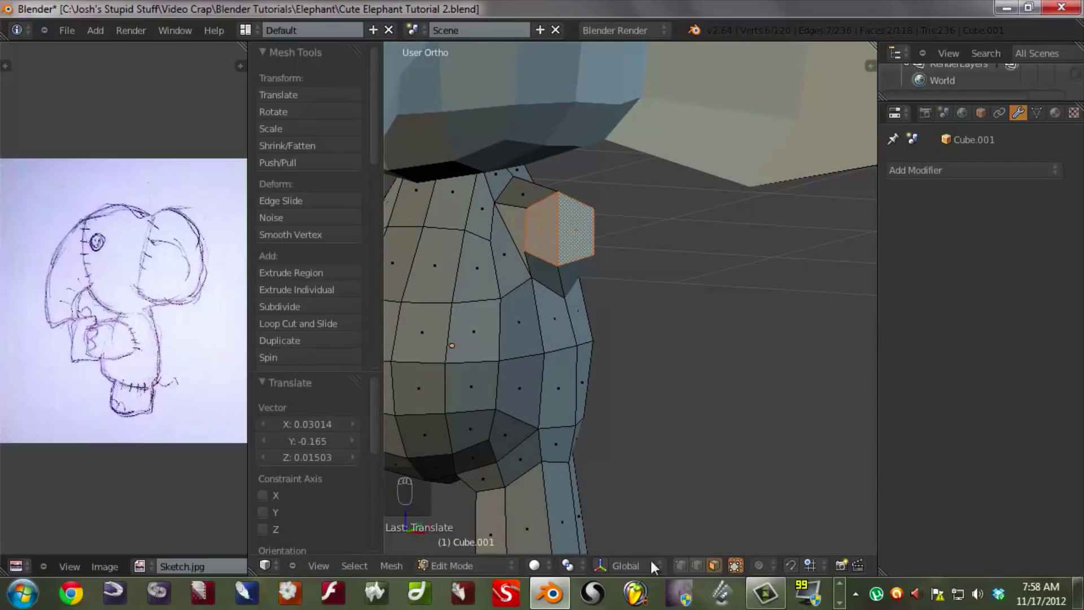
right_click(534, 284)
key("g")
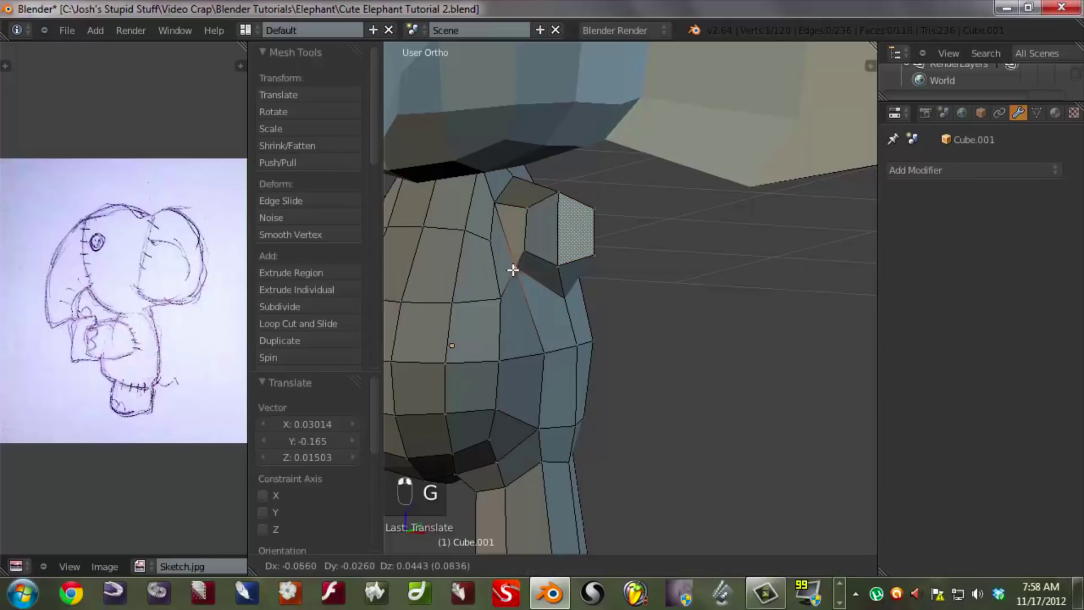
left_click(508, 265)
middle_click_drag(592, 330, 493, 283)
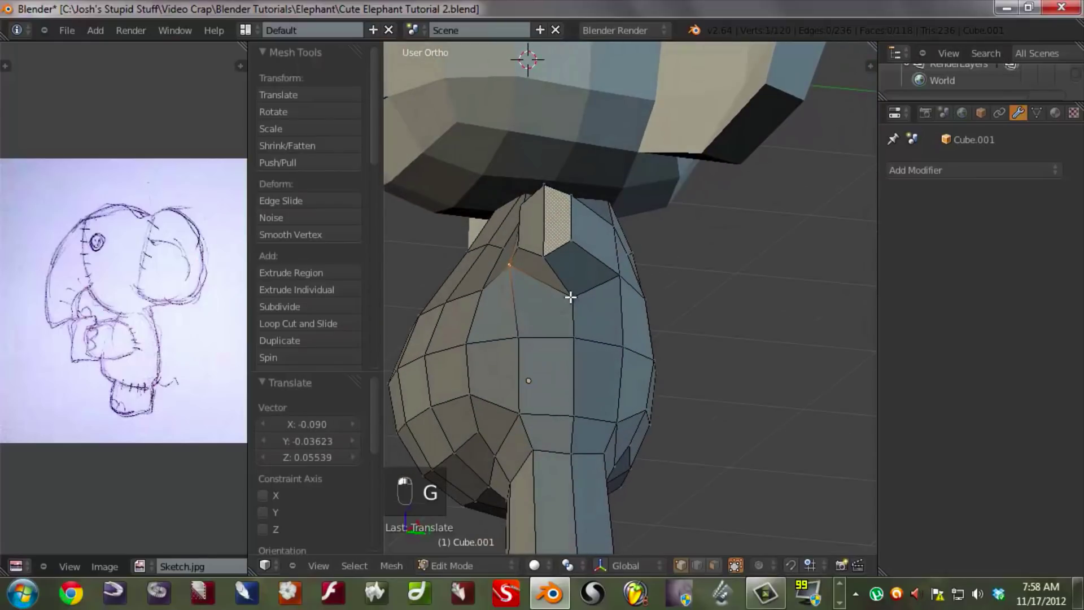
- Nudge the bottom and rear vertices around the arm's base to round the armpit and shoulder opening
key("g")
left_click(558, 292)
key("g")
left_click(610, 273)
right_click(608, 229)
key("g")
left_click(605, 226)
- Select all six vertices of the arm's end and move them about -0.067 along X
middle_click_drag(529, 247, 646, 297)
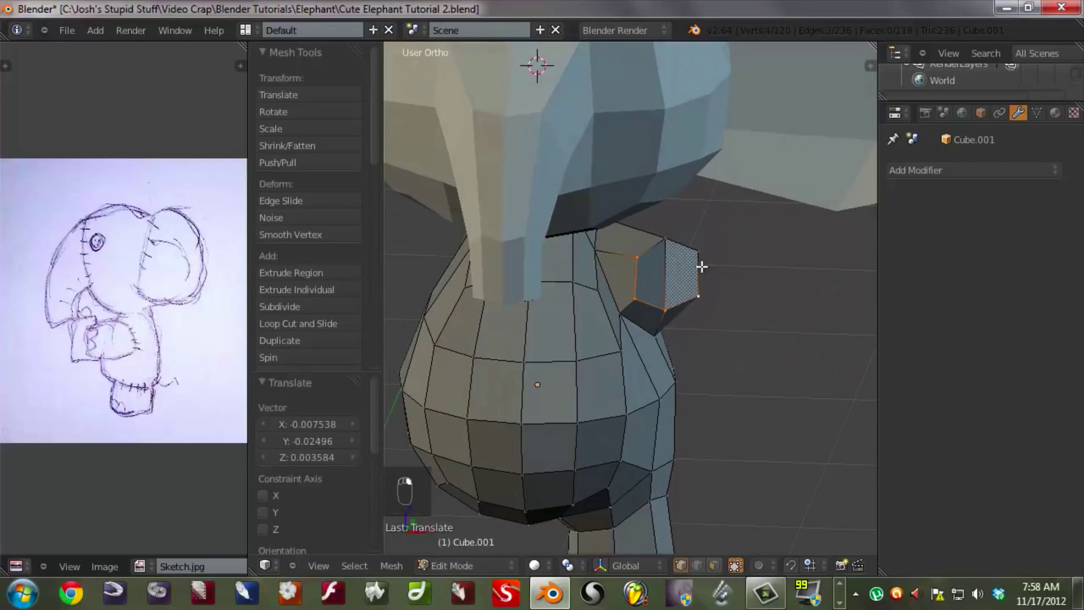
right_click(666, 239, "shift")
key("g")
key("x")
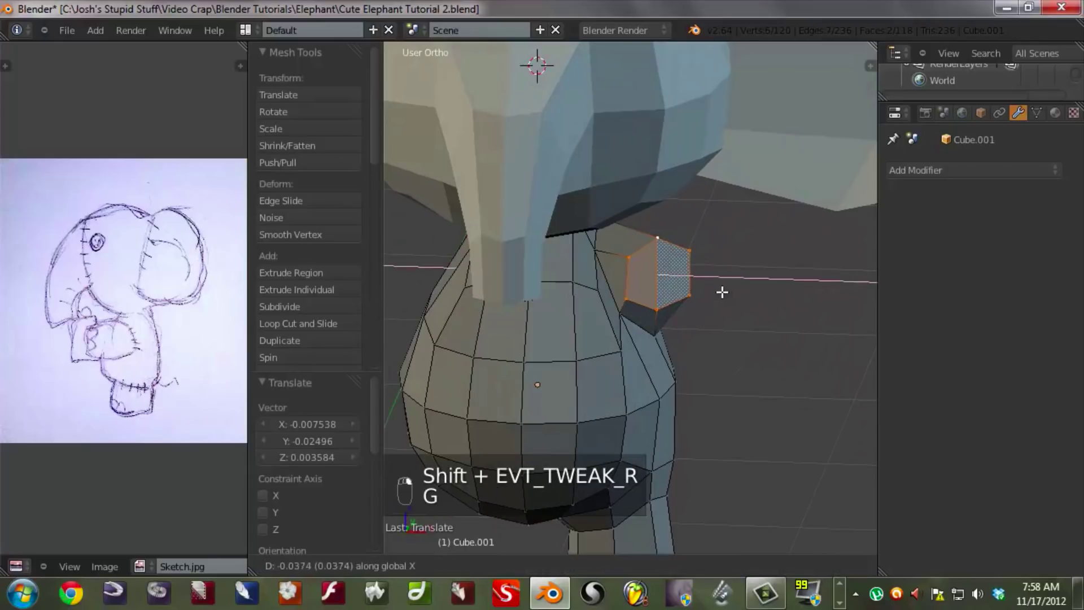
left_click(695, 285)
- Reposition the inner corner vertices of the arm's end and the body vertex at the front of the armpit
middle_click_drag(660, 282, 631, 322)
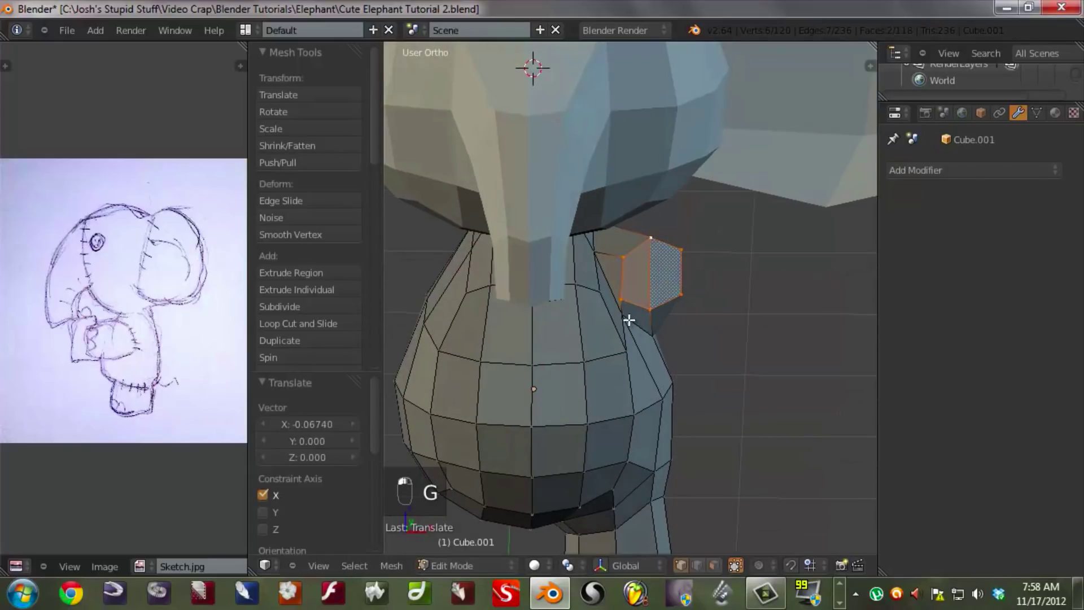
right_click(625, 301)
key("g")
left_click(627, 300)
right_click(623, 259)
key("g")
left_click(610, 257)
middle_click_drag(628, 300, 609, 312)
right_click(609, 313)
key("g")
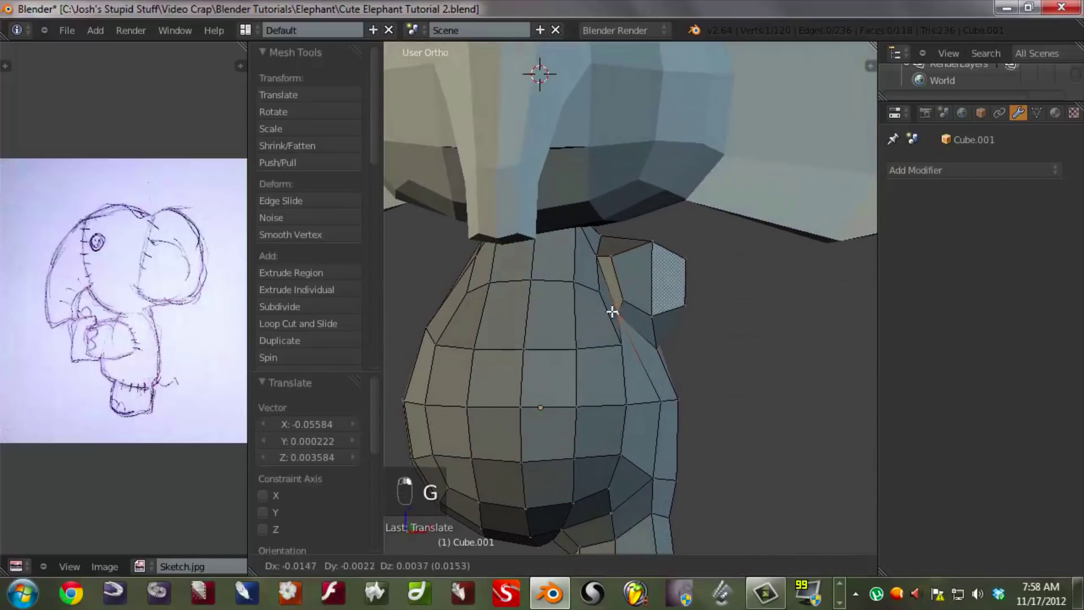
left_click(615, 311)
- Select the arm's two end faces and extrude them forward about 0.54 along their normal
right_click(642, 281)
middle_click_drag(642, 281, 590, 356)
key("e")
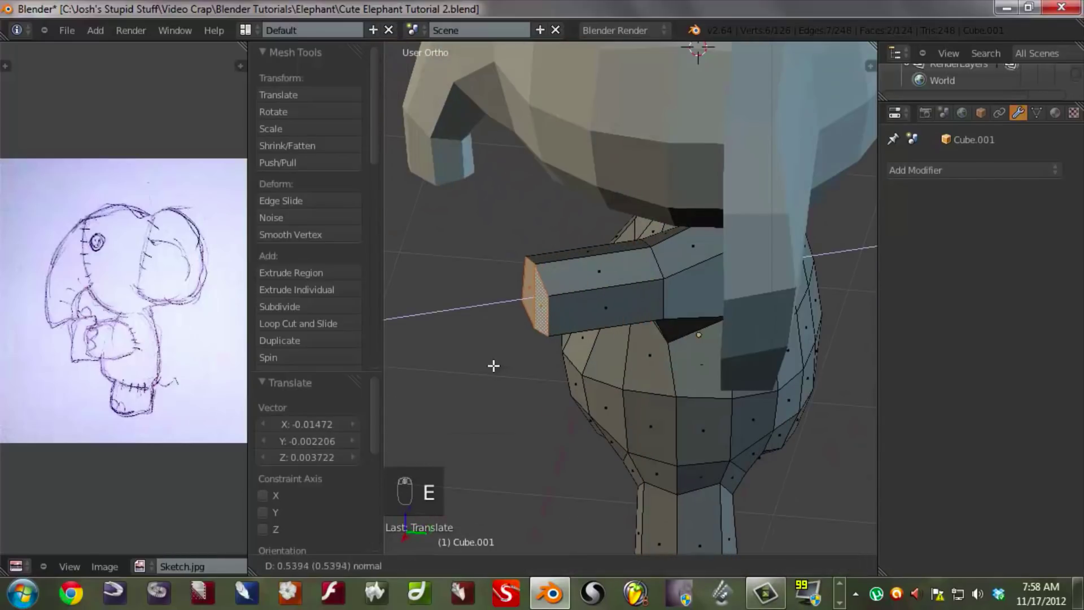
left_click(494, 366)
- In the front view, move the forearm's end faces about -0.393 along X and -0.045 along Z toward the body
middle_click_drag(714, 343, 710, 311)
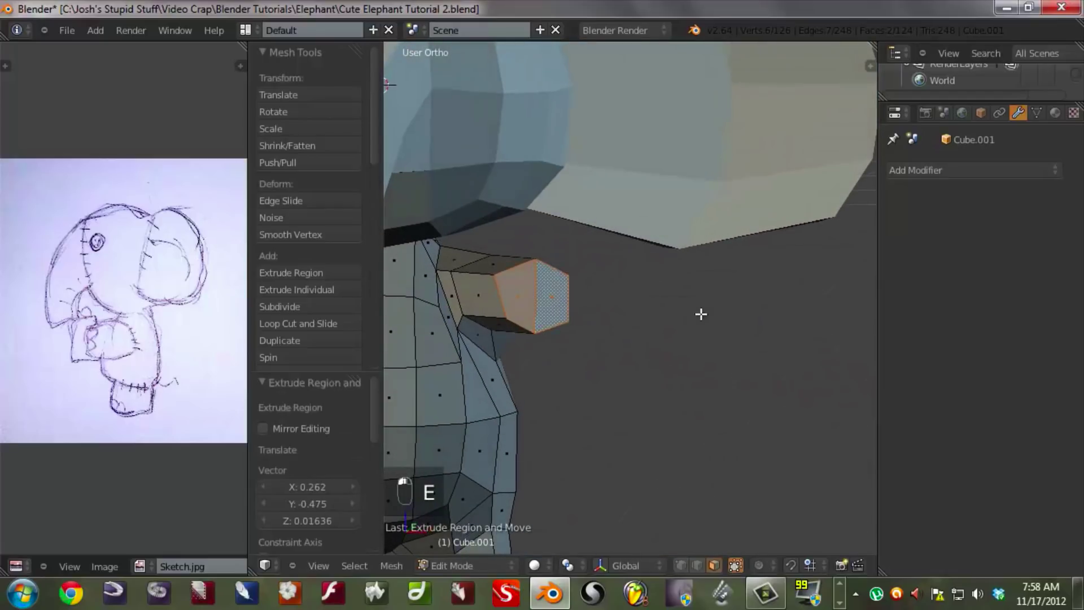
middle_click_drag(755, 273, 757, 259)
key("KP_1")
scroll(808, 273, "down", 1)
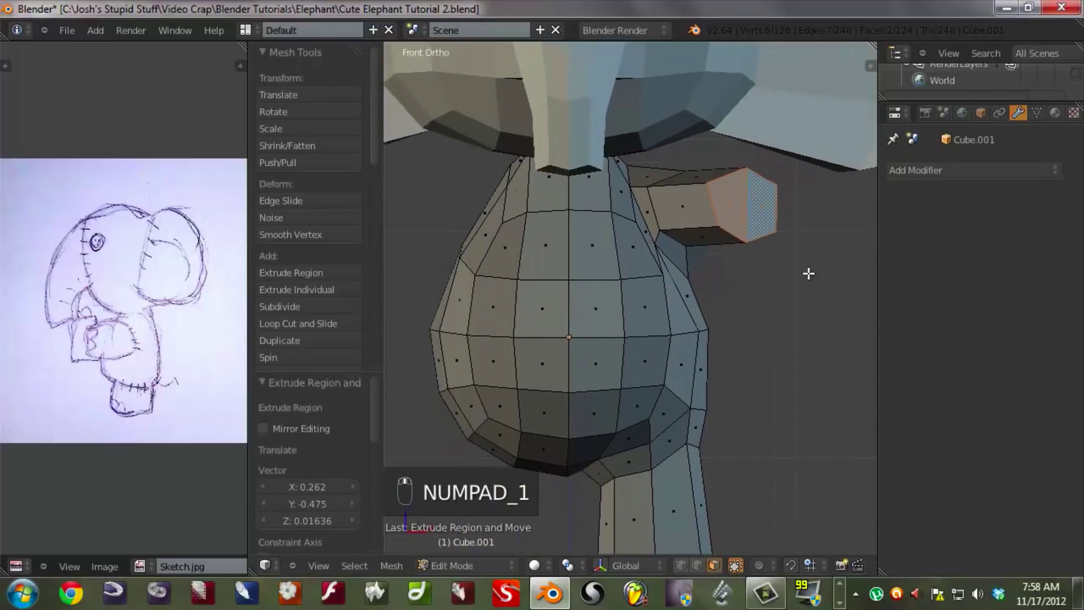
key("g")
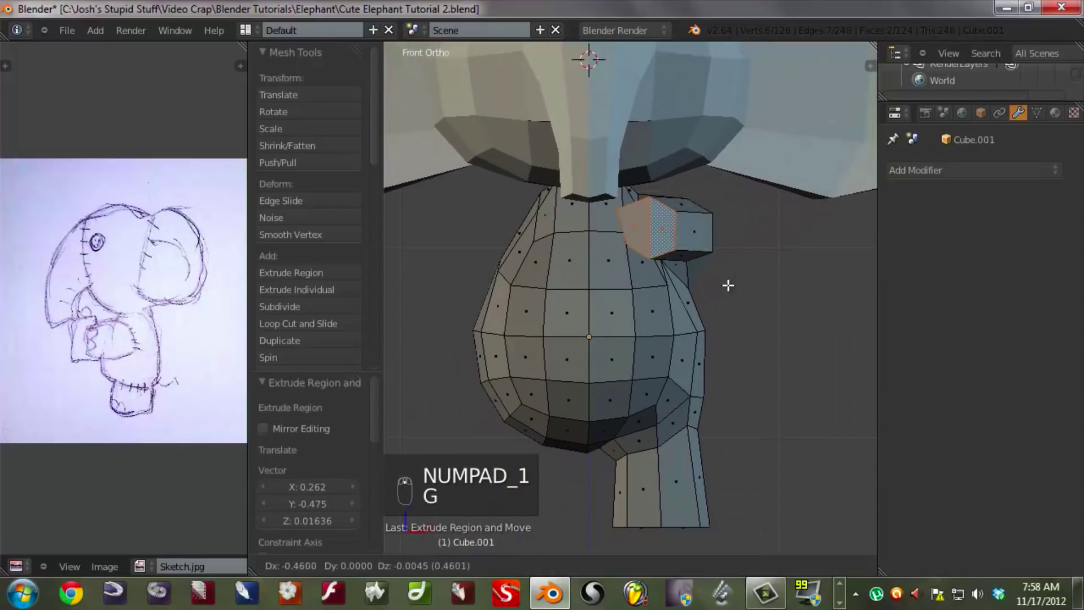
left_click(724, 264)
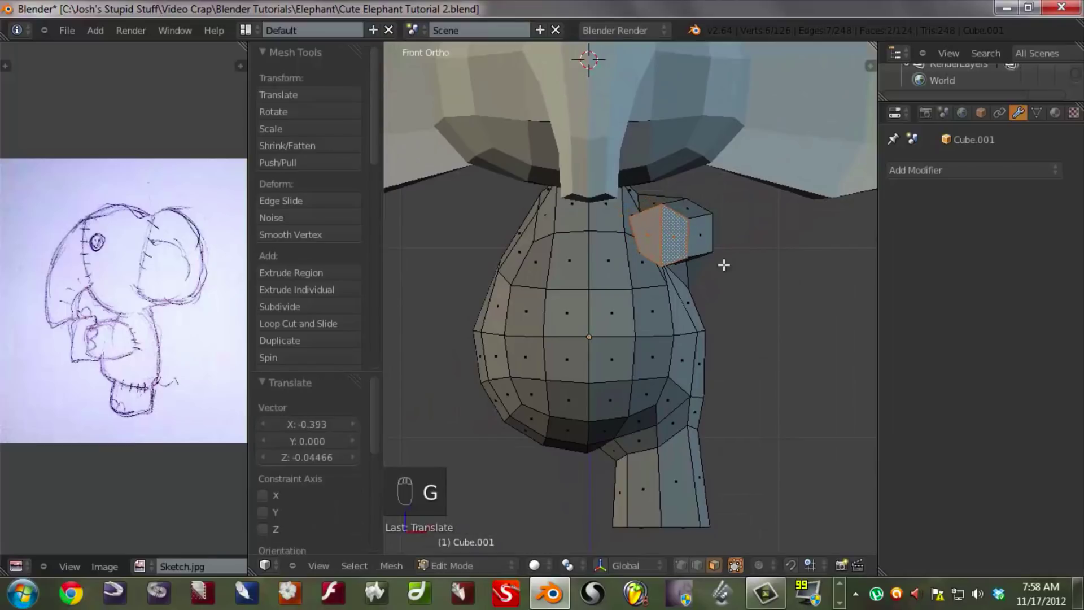
- Leave mesh editing, hide the elephant's head object and reopen the body mesh for editing
middle_click_drag(724, 265, 729, 332)
scroll(728, 326, "down", 2)
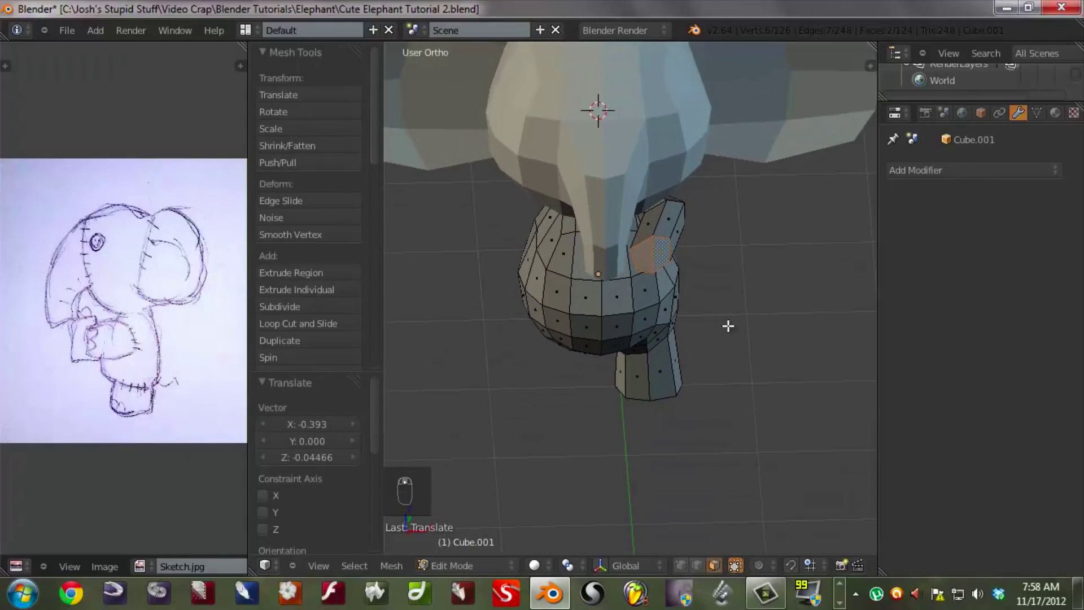
key("Tab")
left_click(652, 121)
scroll(682, 253, "down", 3)
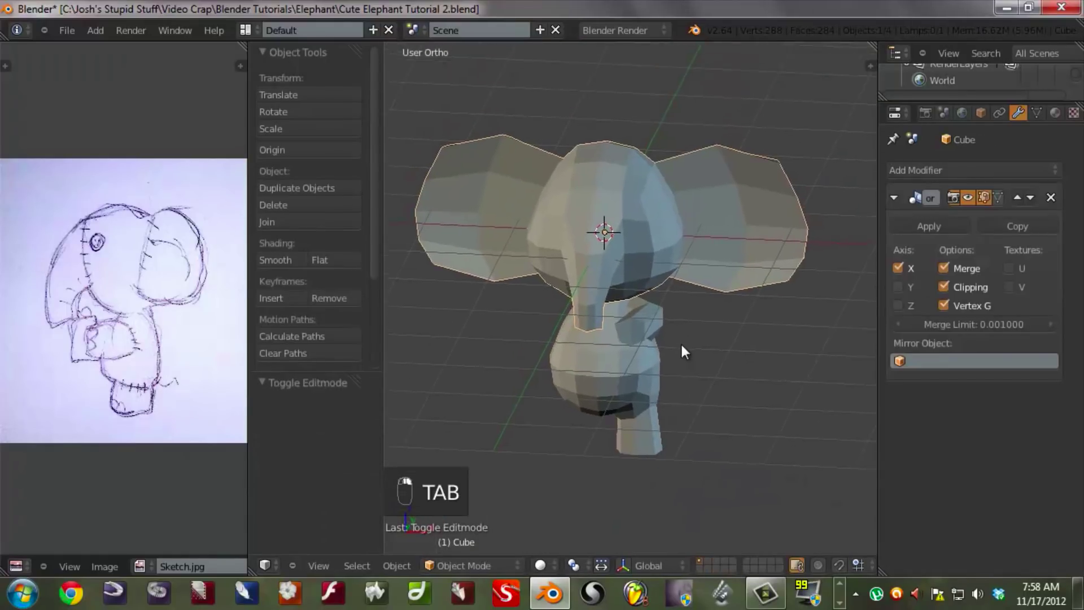
key("h")
right_click(638, 340)
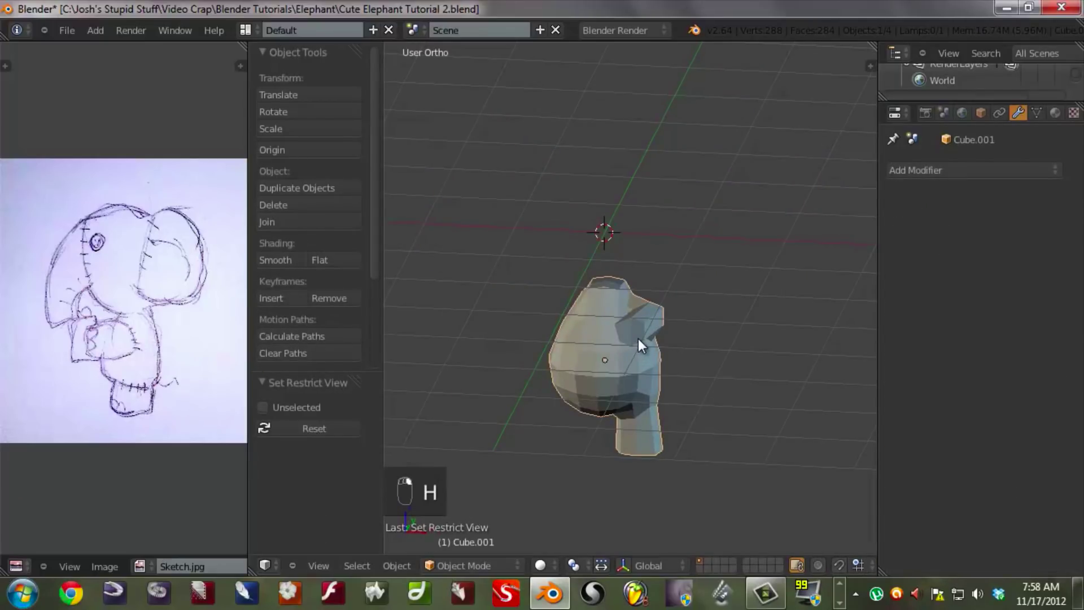
key("Tab")
- In the top view, rotate the forearm's end faces to square them with the arm's direction and reposition them
scroll(659, 405, "up", 2)
middle_click_drag(659, 405, 631, 376)
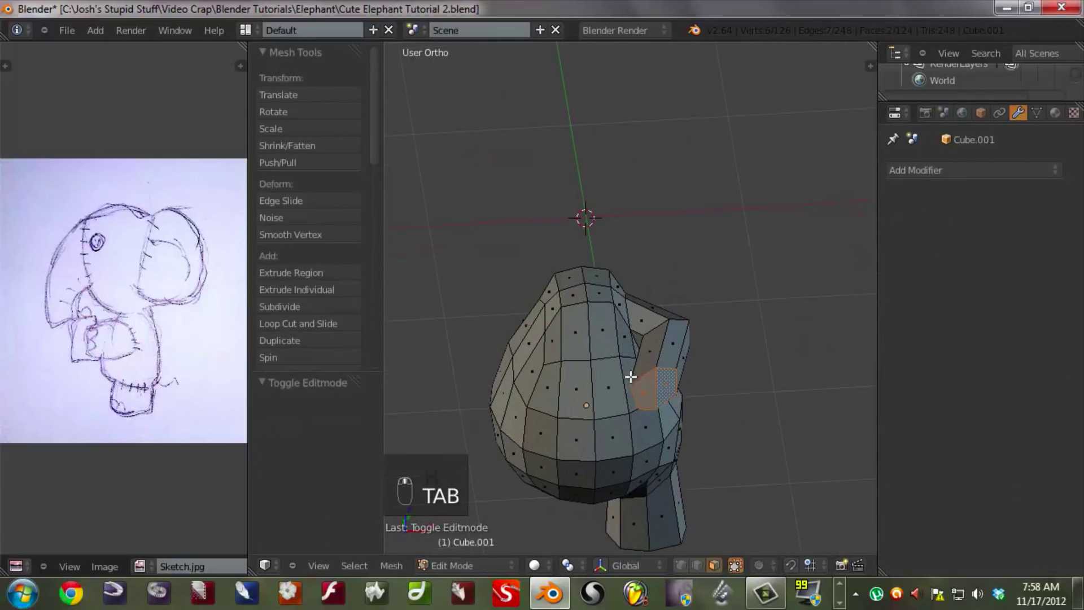
key("KP_1")
key("KP_7")
middle_click_drag(610, 341, 685, 251, "shift")
key("r")
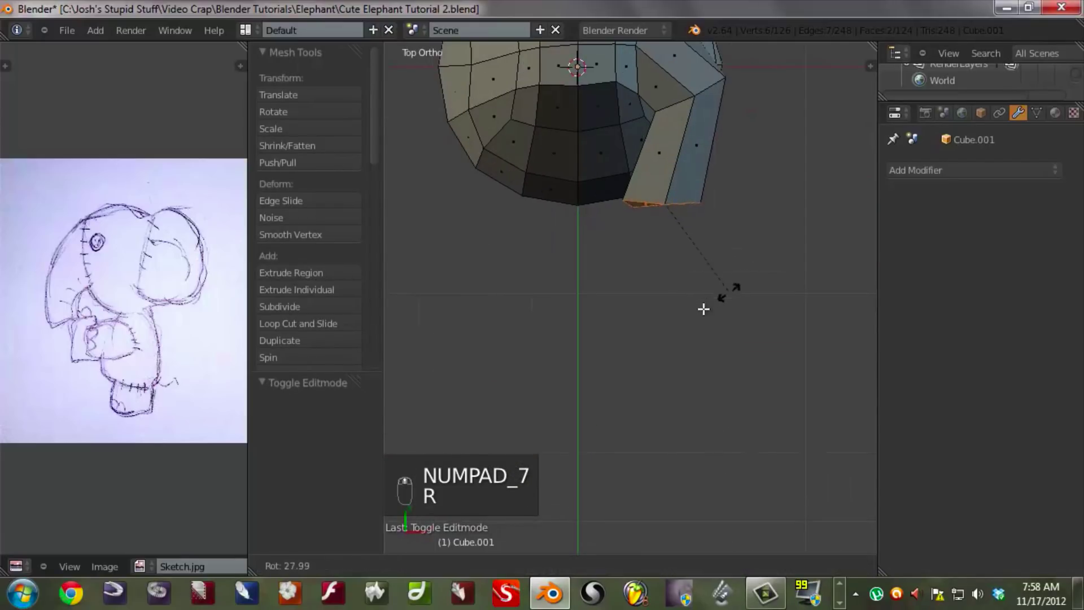
left_click(755, 256)
key("g")
left_click(731, 190)
- Select the elbow edge loop, rotate it 26.738° and move it about -0.045 along both X and Y
middle_click_drag(731, 191, 678, 418, "shift")
right_click(690, 239, "alt")
key("r")
left_click(763, 320)
key("g")
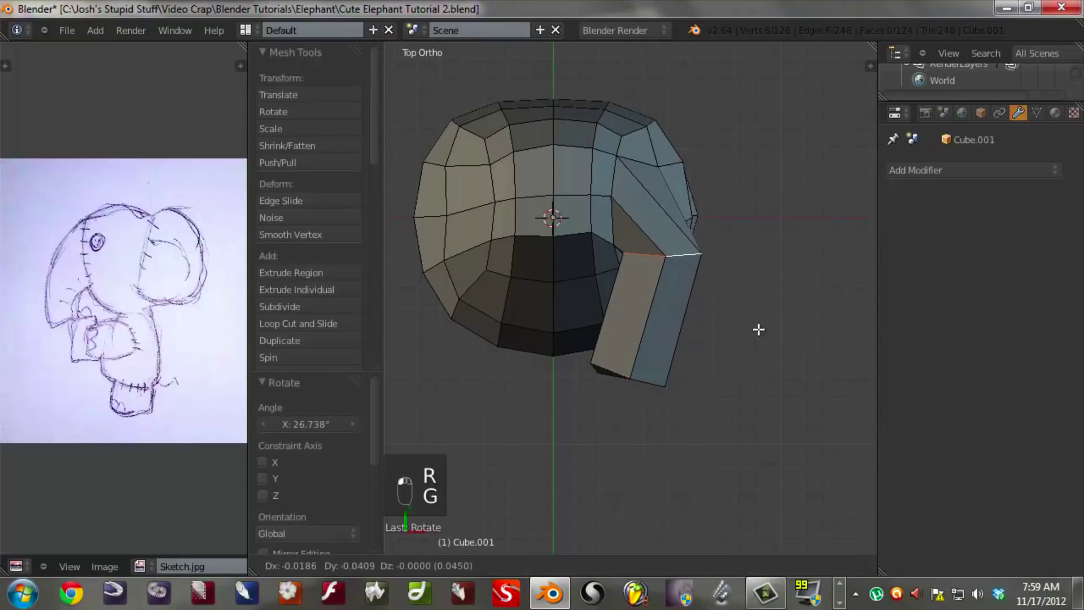
left_click(738, 307)
- Add a loop cut across the middle of the upper arm and move it about 0.022 along both X and Y
key("ctrl+r")
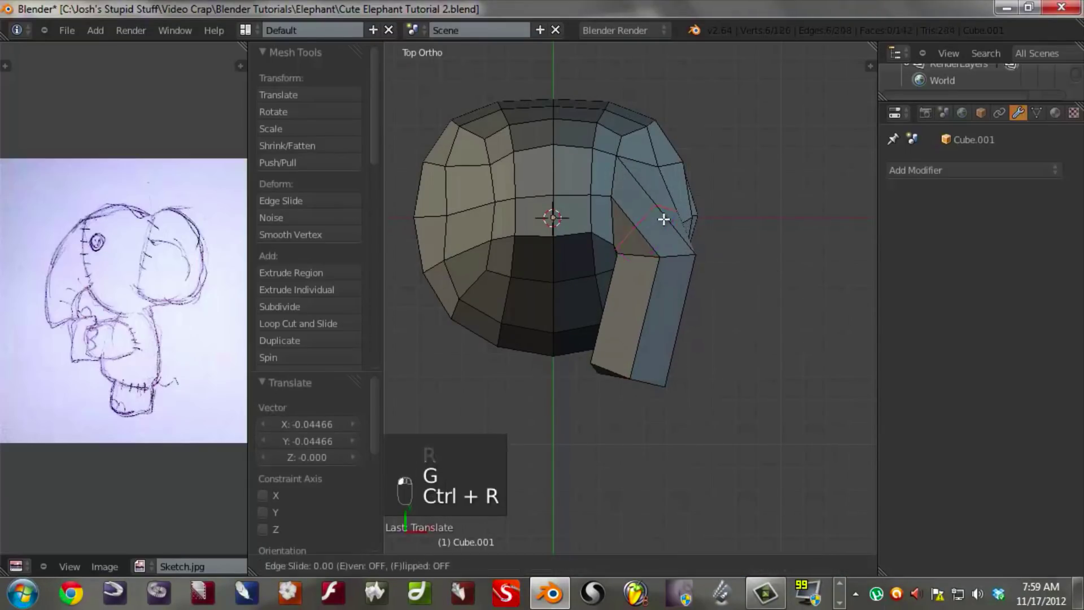
left_click(668, 214)
right_click(670, 212)
key("g")
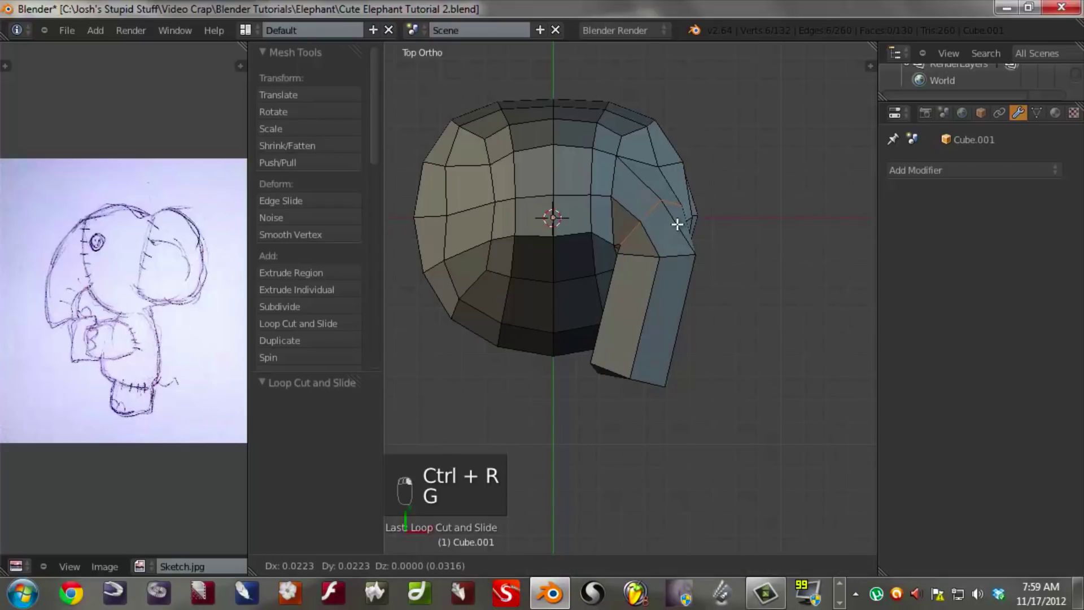
left_click(670, 256)
- Scale the selected edge on the outer side of the upper arm and move it about 0.03 along Y
middle_click_drag(670, 257, 622, 305)
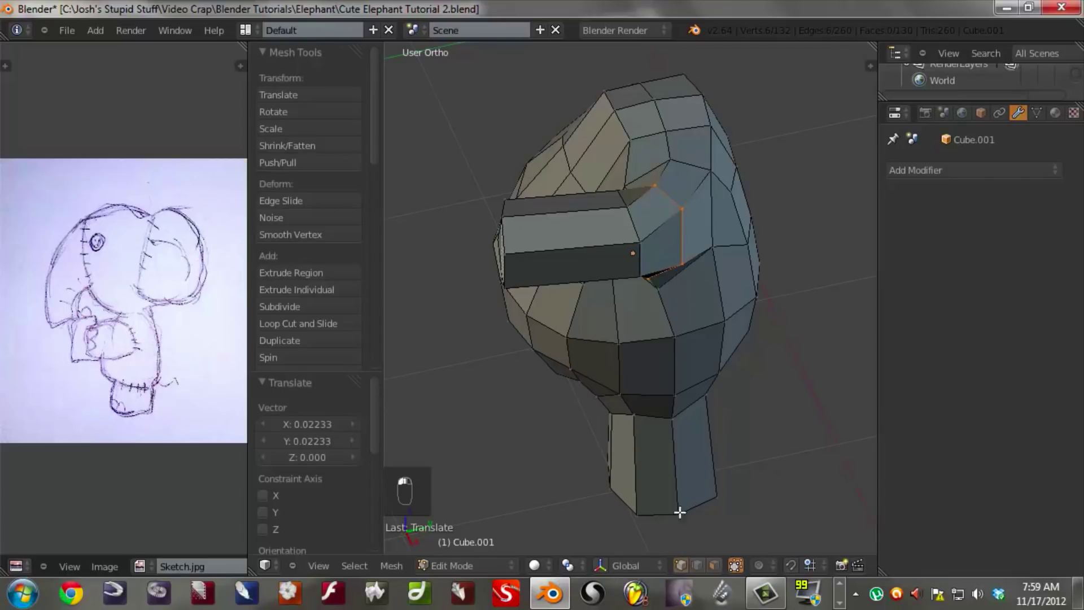
middle_click_drag(732, 256, 774, 322)
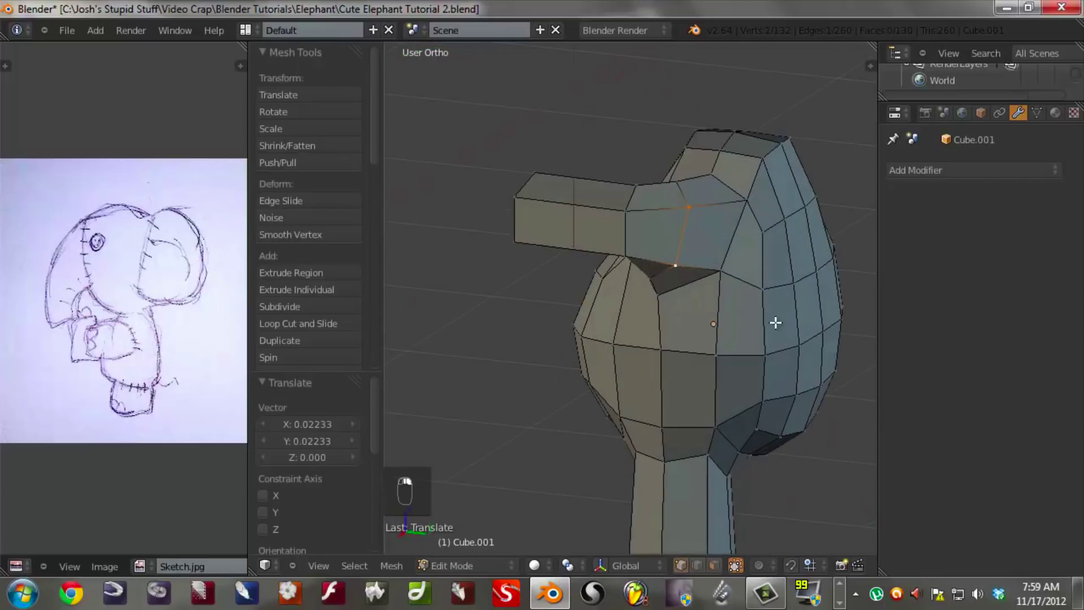
key("s")
left_click(758, 306)
middle_click_drag(699, 321, 777, 346)
key("g")
left_click(721, 254)
- Reposition a further point on the outer side of the shoulder to smooth the arm's bend, then clear the selection
right_click(693, 201)
key("g")
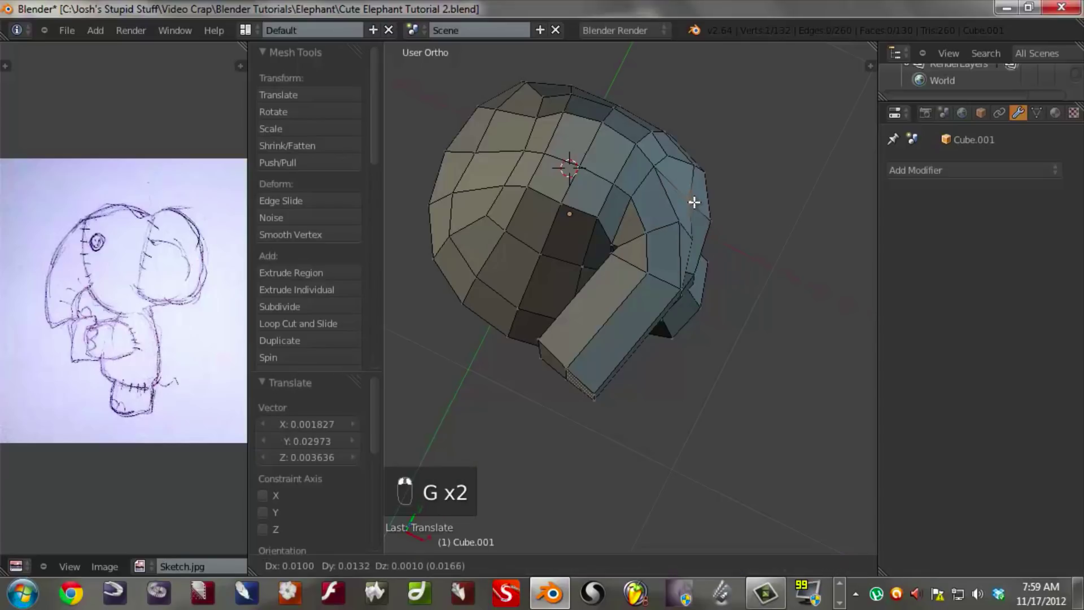
left_click(706, 254)
middle_click_drag(709, 275, 546, 221)
key("a")
- Add a loop cut across the middle of the forearm and move it about 0.03 along X in the top view
middle_click_drag(671, 243, 611, 310)
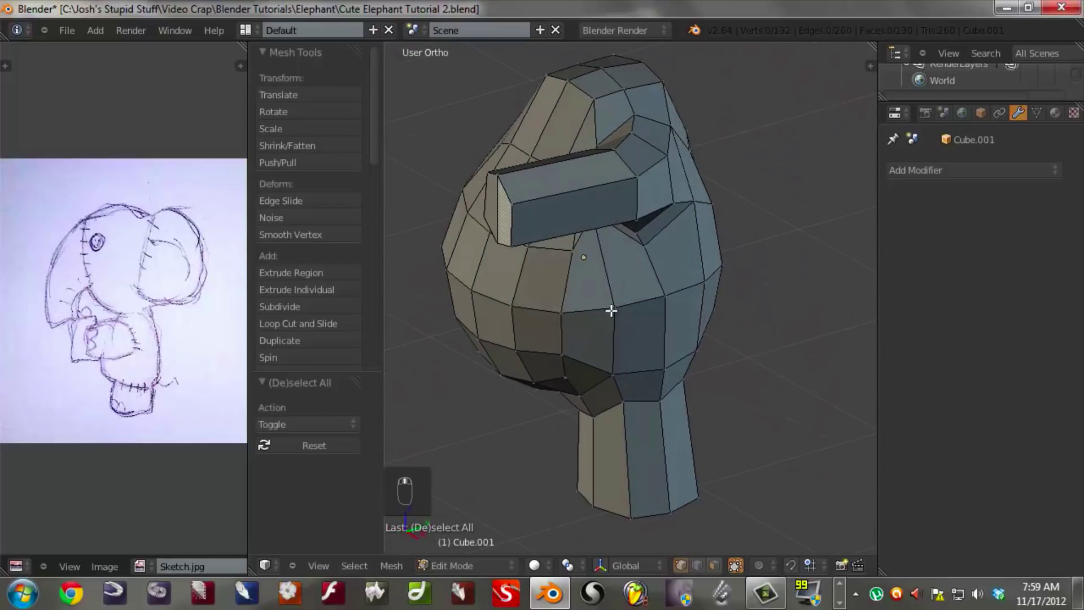
key("ctrl+r")
left_click(567, 206)
middle_click_drag(559, 232, 690, 380)
key("KP_7")
key("g")
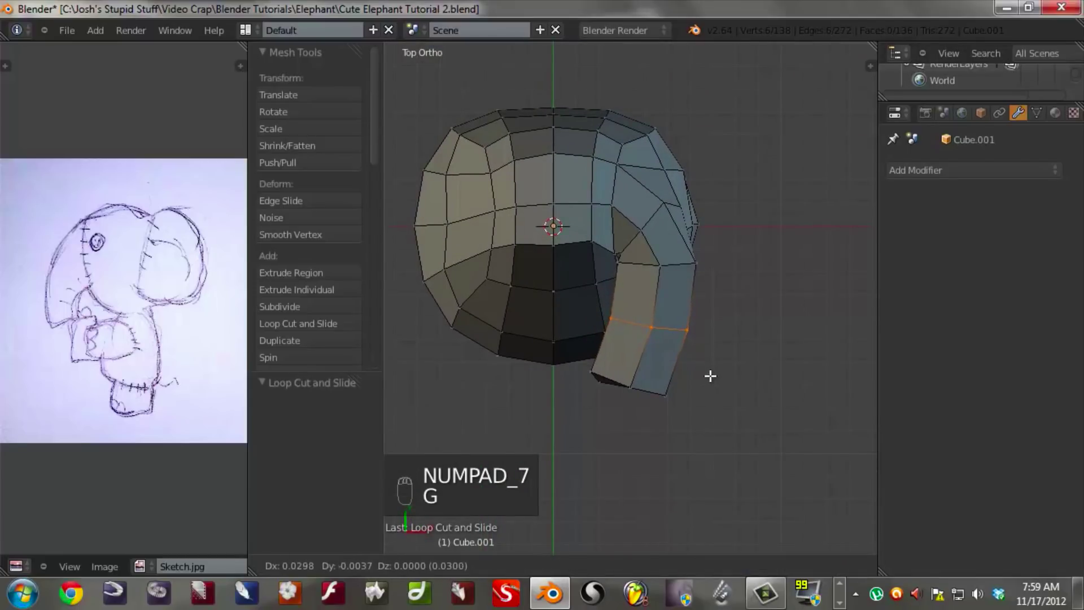
left_click(710, 375)
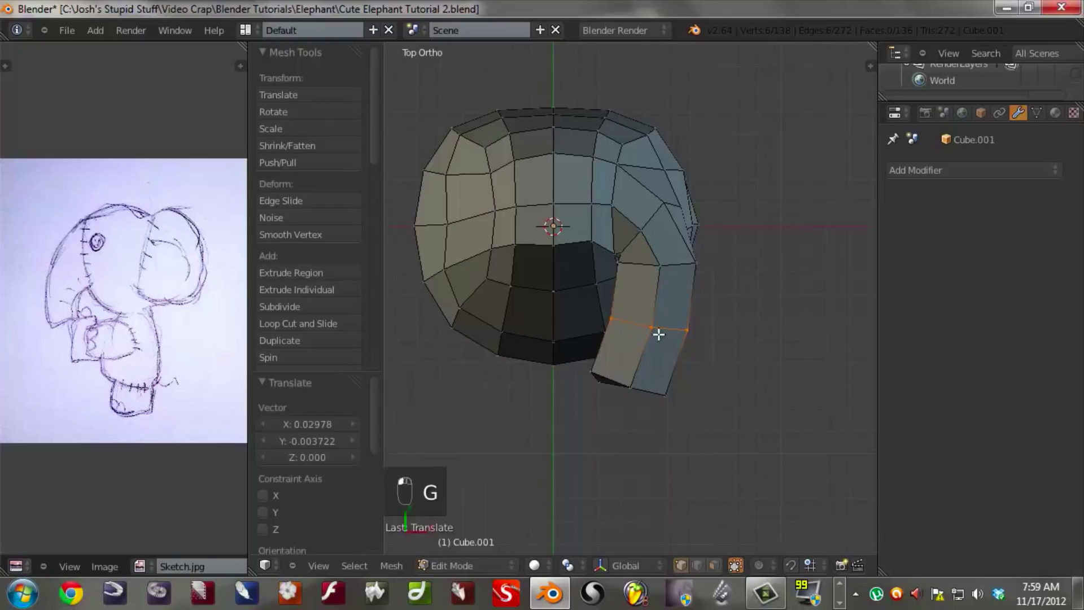
- Select the two faces at the arm's end and enlarge them by 1.113 and again by 1.209
mouse_move(649, 398)
middle_mouse_down()
mouse_move(680, 310)
mouse_move(668, 380)
mouse_move(733, 344)
middle_mouse_up()
key("a")
key("c")
mouse_move(722, 333)
left_mouse_down()
mouse_move(670, 355)
mouse_move(726, 349)
left_mouse_up()
key("s")
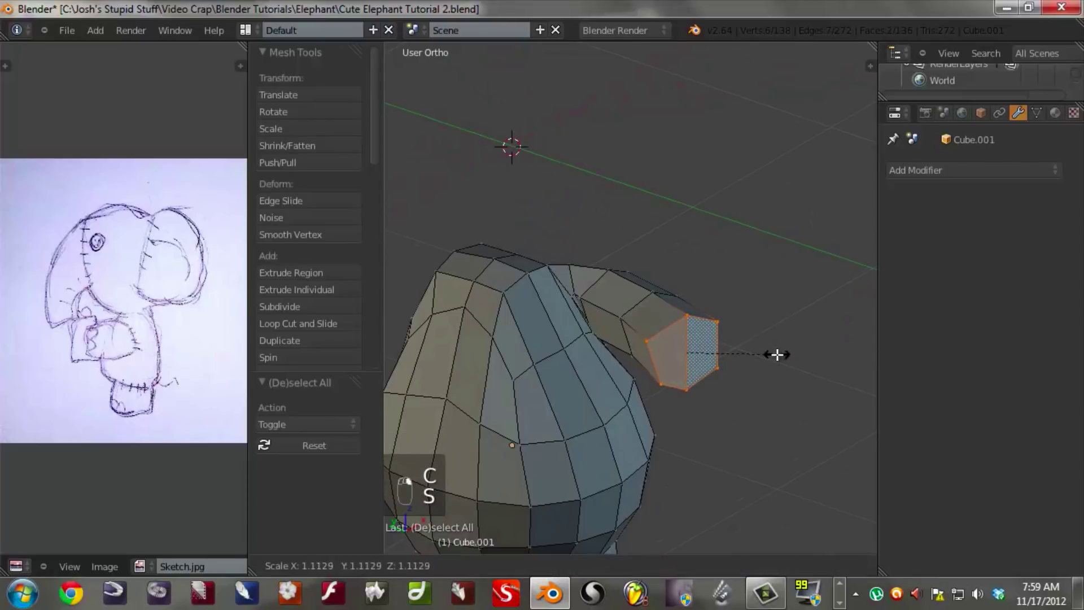
left_click(770, 353)
middle_click_drag(770, 354, 558, 347)
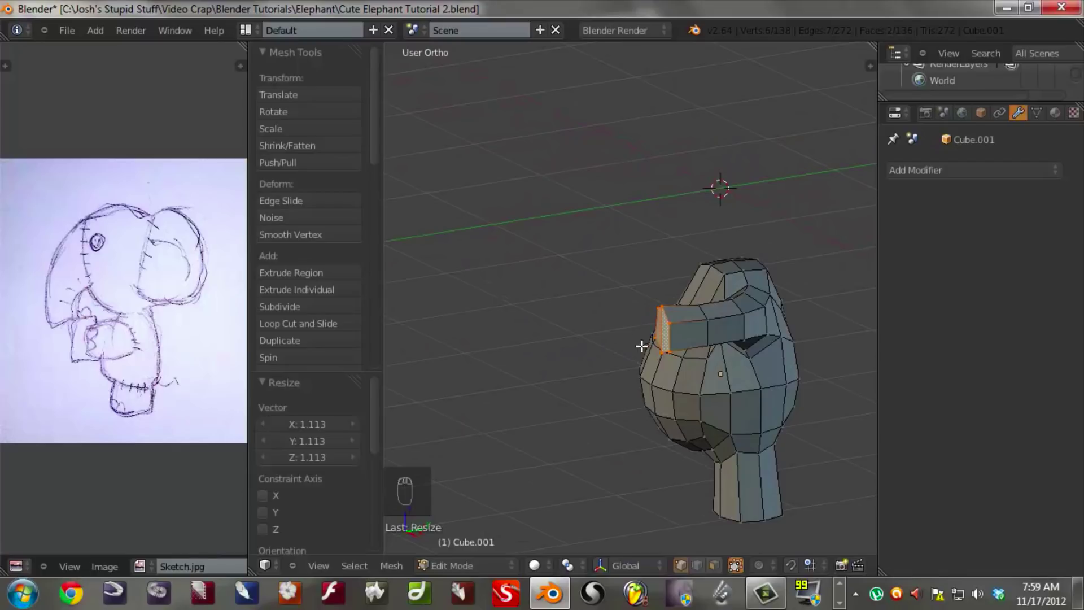
middle_click_drag(648, 346, 575, 334)
middle_click_drag(663, 354, 577, 279)
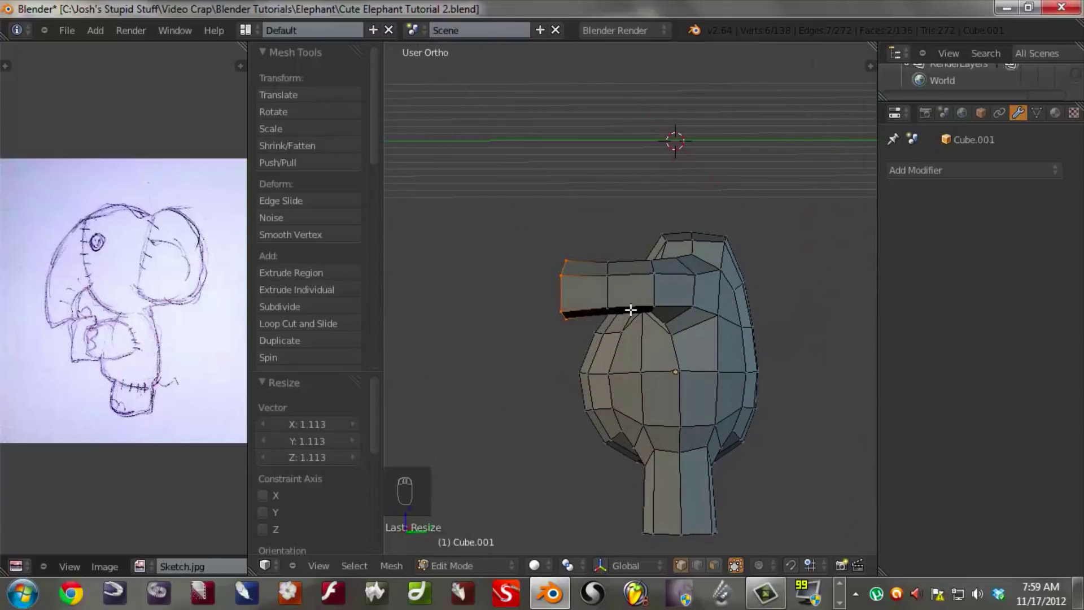
key("s")
left_click(696, 333)
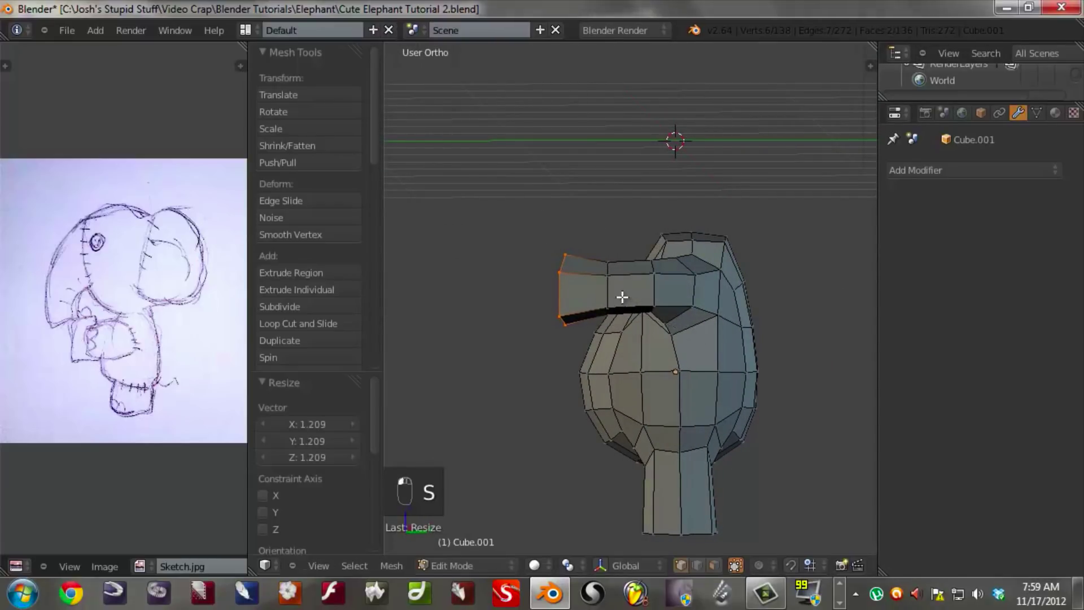
- Enlarge the arm's middle forearm and elbow edge loops in turn, scaling the elbow loop by 1.241 and the final one by 1.130
right_click(624, 295, "alt")
key("s")
left_click(717, 329)
right_click(655, 293, "alt")
key("s")
left_click(748, 324)
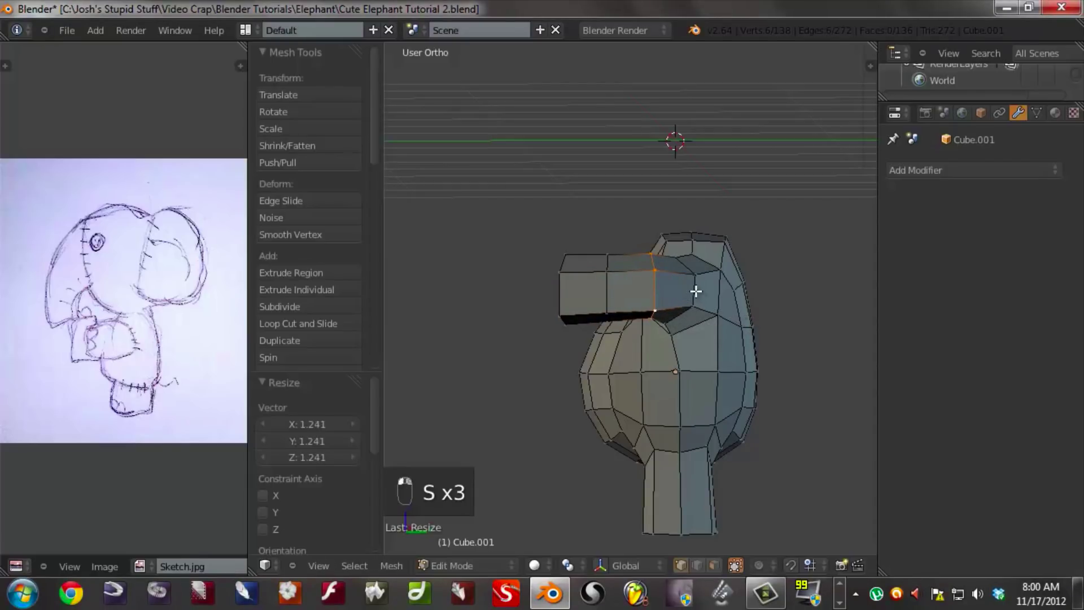
key("s")
left_click(583, 338)
- Select the elbow and mid-forearm edge loops together and move them about 0.043 along X, away from the body
middle_click_drag(584, 338, 733, 390)
right_click(697, 304, "alt+shift")
key("g")
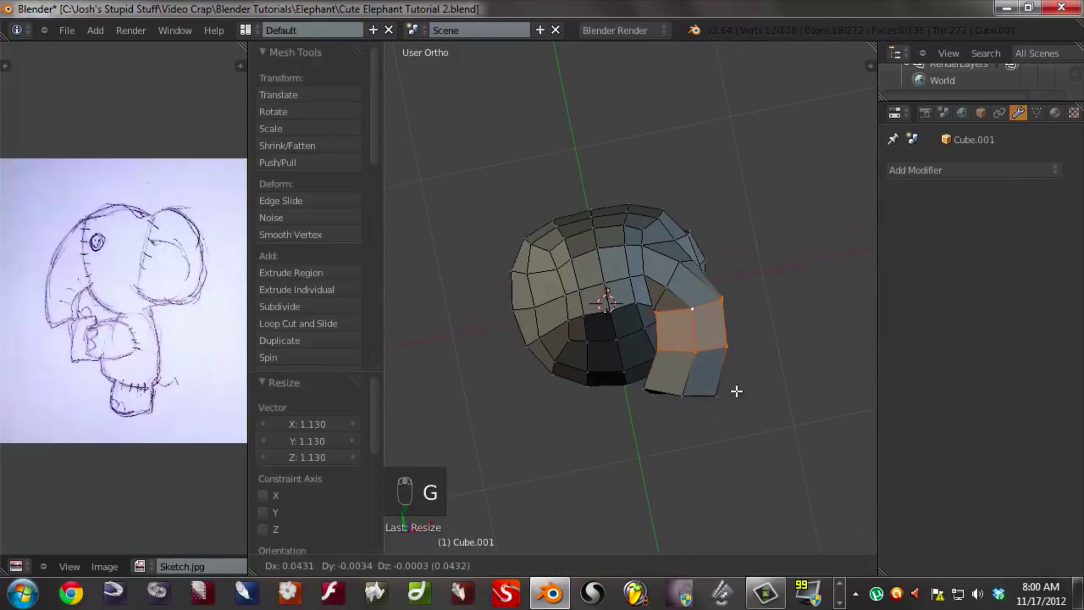
left_click(736, 391)
key("a")
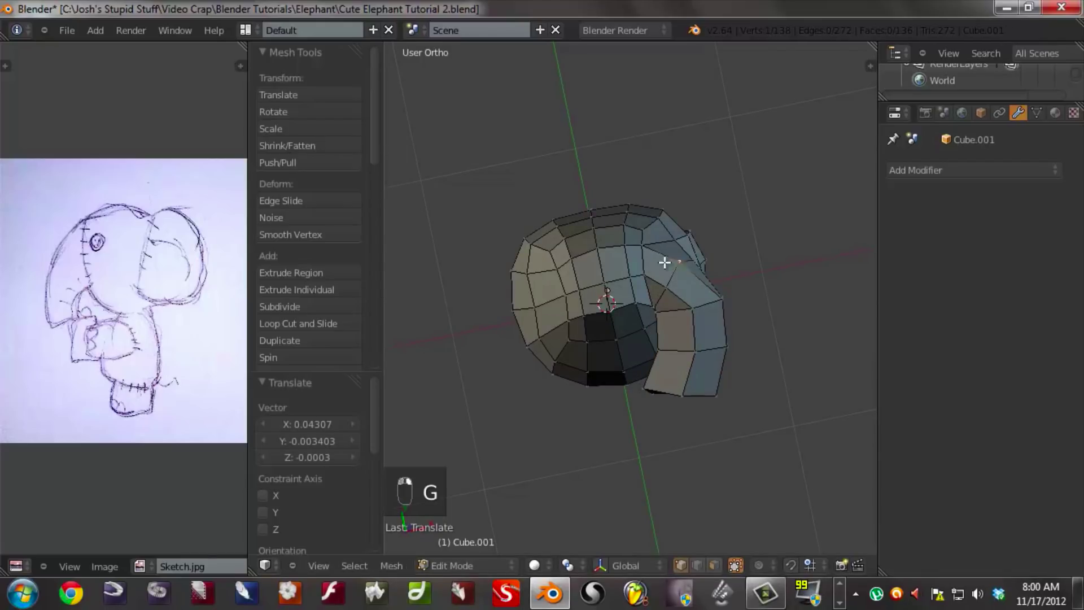
- Move the upper-arm edge about 0.05 along X and the shoulder edge about 0.049 along X and 0.023 along Y
key("g")
left_click(675, 239)
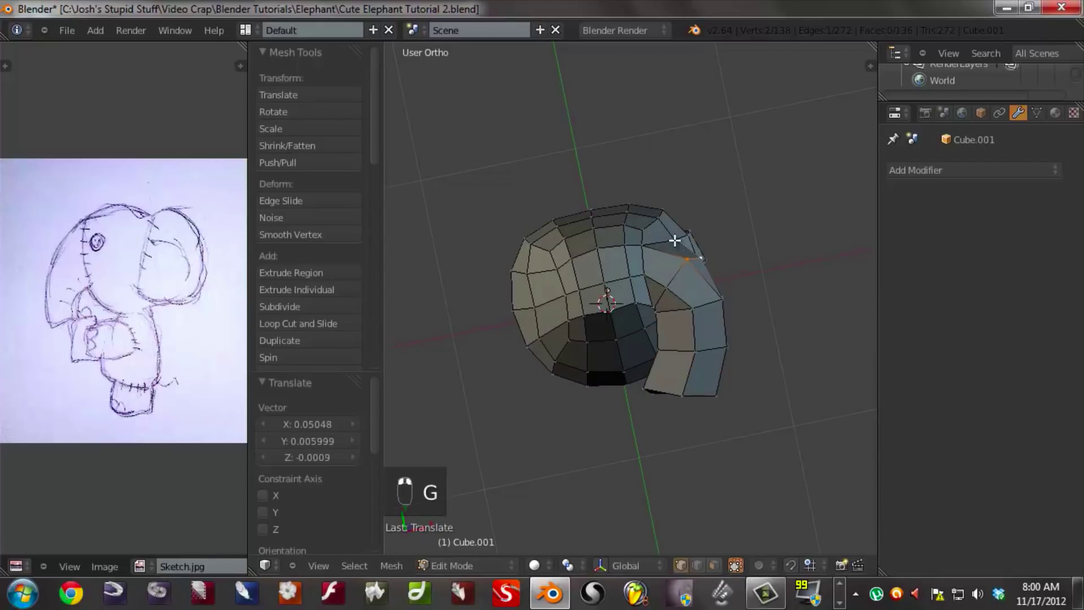
key("g")
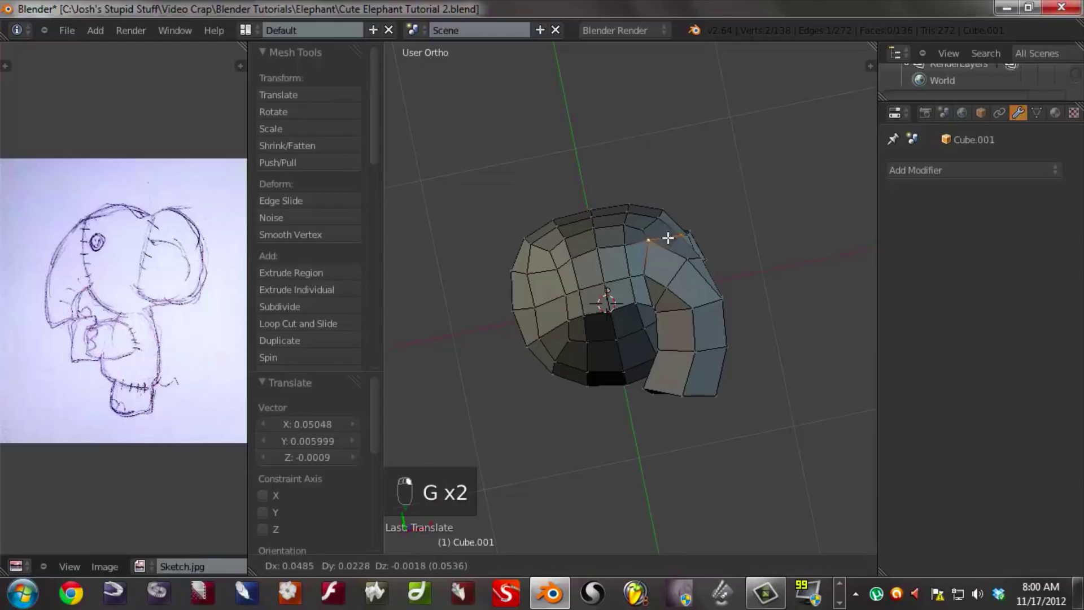
left_click(668, 238)
- Nudge several vertices one by one around the arm's joint with the body, then clear the selection
middle_click_drag(668, 238, 599, 341)
scroll(600, 220, "up", 3)
right_click(569, 346)
key("g")
left_click(564, 339)
key("g")
left_click(599, 338)
key("g")
left_click(566, 330)
key("g")
left_click(562, 337)
key("g")
left_click(551, 332)
middle_click_drag(550, 332, 514, 313)
key("a")
- In the wireframe front view, box-select the vertices of the body half without the arm and leg and delete them
scroll(515, 312, "down", 4)
scroll(576, 391, "down", 2)
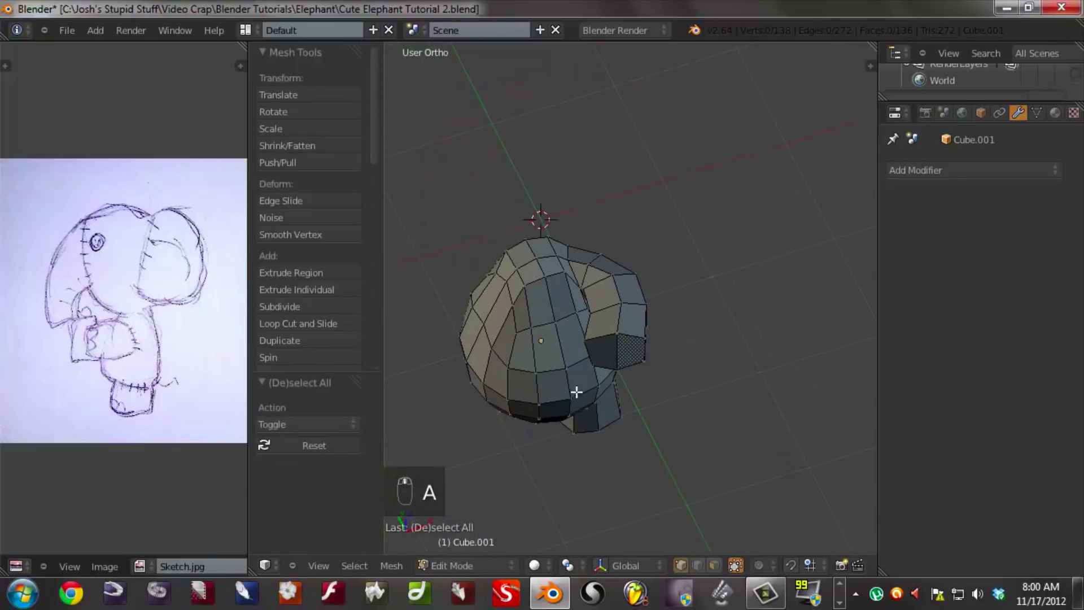
middle_click_drag(576, 392, 543, 280)
key("KP_1")
scroll(543, 280, "down", 2)
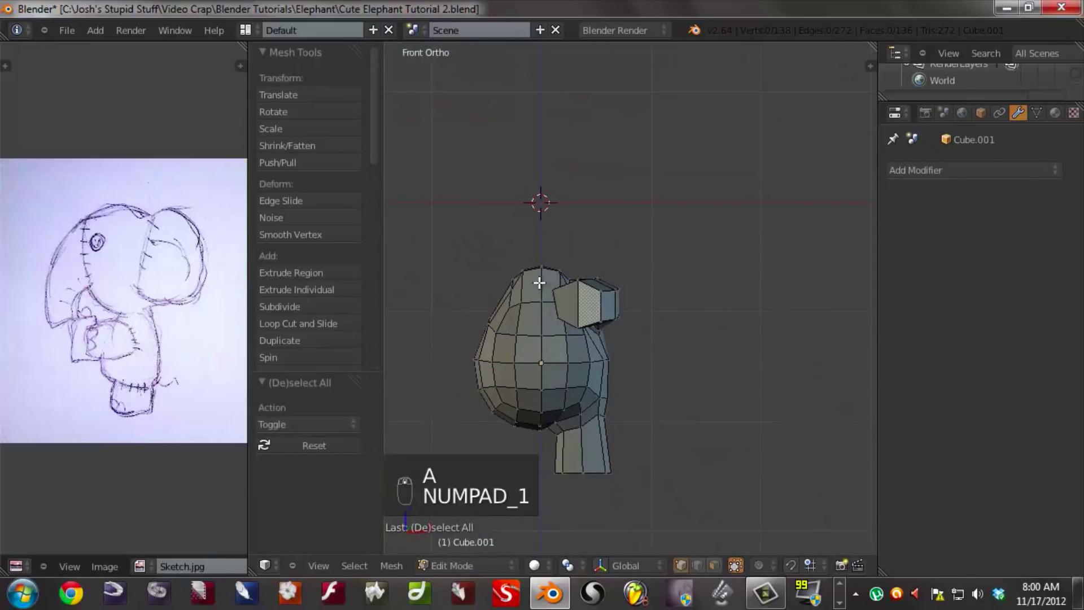
scroll(663, 274, "up", 2)
key("z")
key("b")
left_click_drag(602, 314, 497, 69)
key("x")
left_click(496, 174)
- Add a Mirror modifier on X with clipping enabled and move the centre edge loop along X onto the mirror plane
left_click(983, 170)
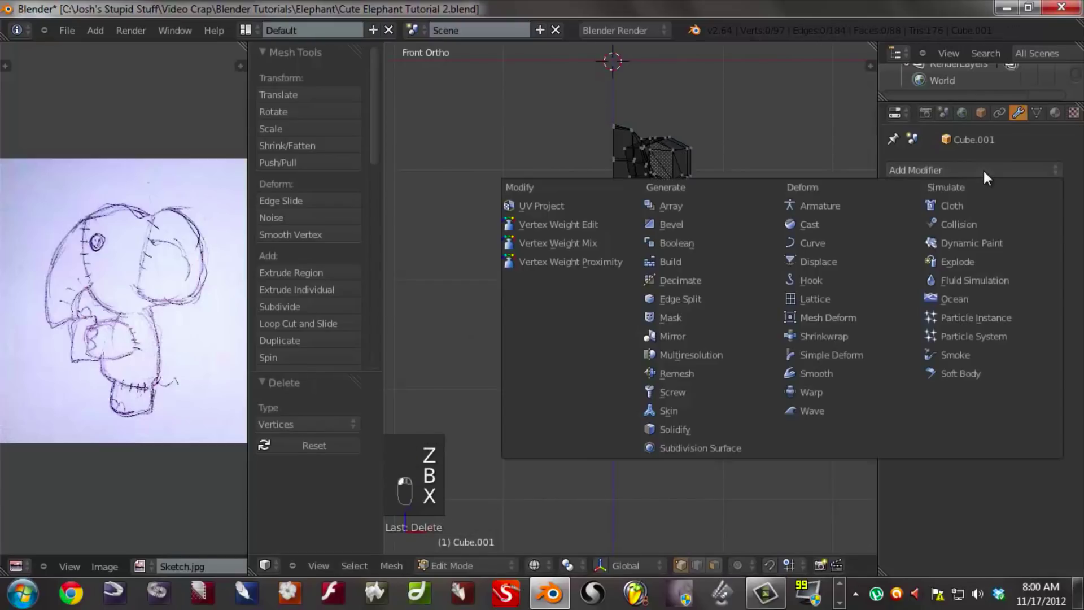
left_click(704, 336)
scroll(618, 283, "up", 2)
right_click(611, 172, "alt")
middle_click_drag(626, 172, 565, 282, "shift")
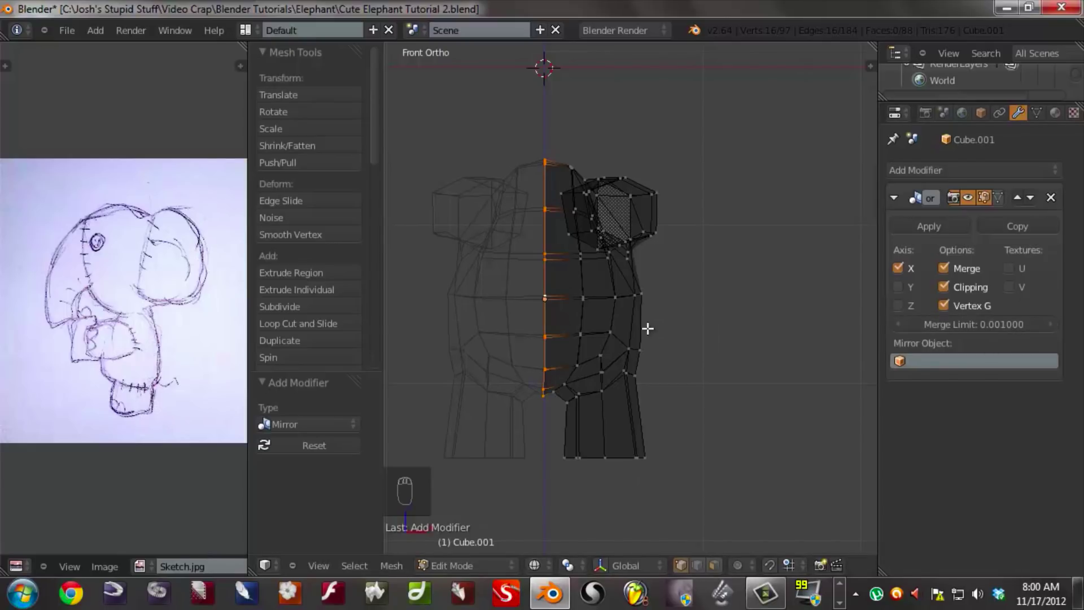
key("g")
key("x")
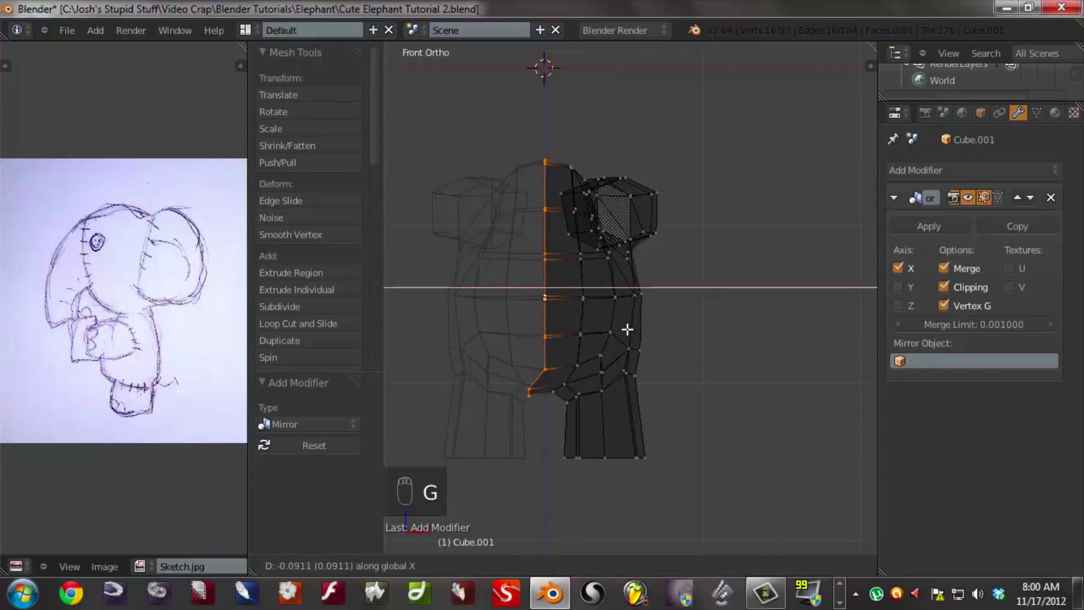
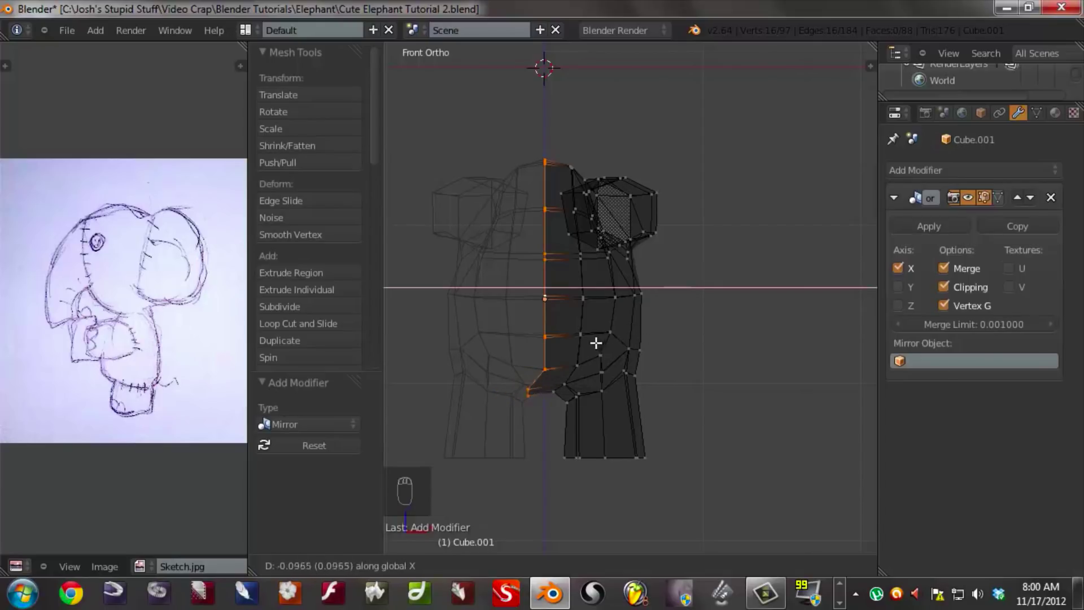
left_click(798, 343)
key("g")
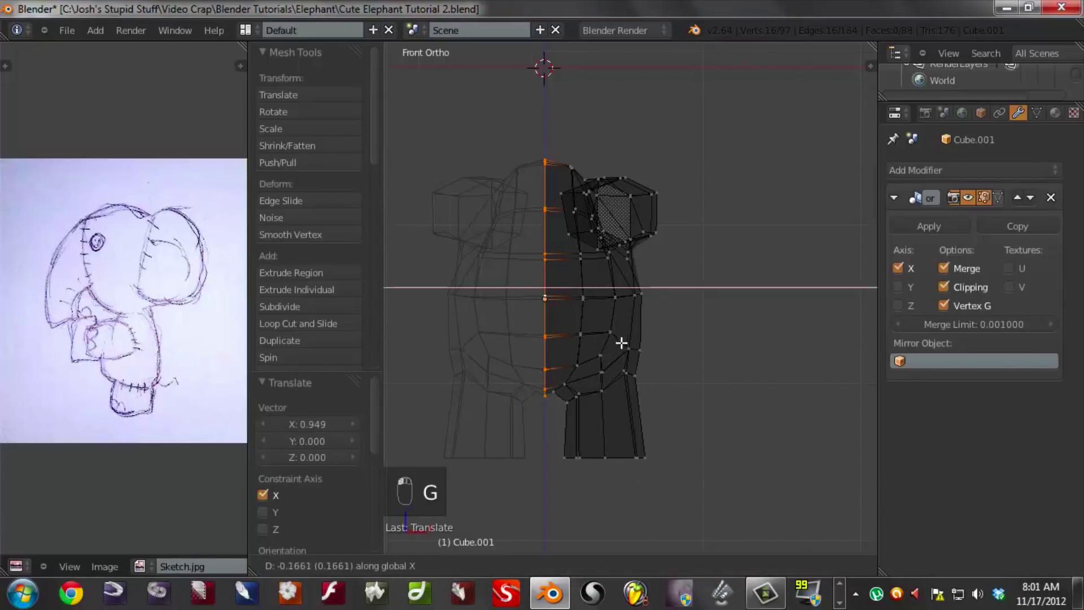
right_click(562, 351)
- Return to solid shading, leave mesh editing, unhide the head and clear the object selection
mouse_move(547, 346)
middle_mouse_down()
mouse_move(593, 372)
mouse_move(642, 339)
mouse_move(669, 337)
mouse_move(422, 309)
middle_mouse_up()
key("z")
scroll(651, 344, "down", 3)
key("a")
middle_click_drag(551, 351, 524, 355)
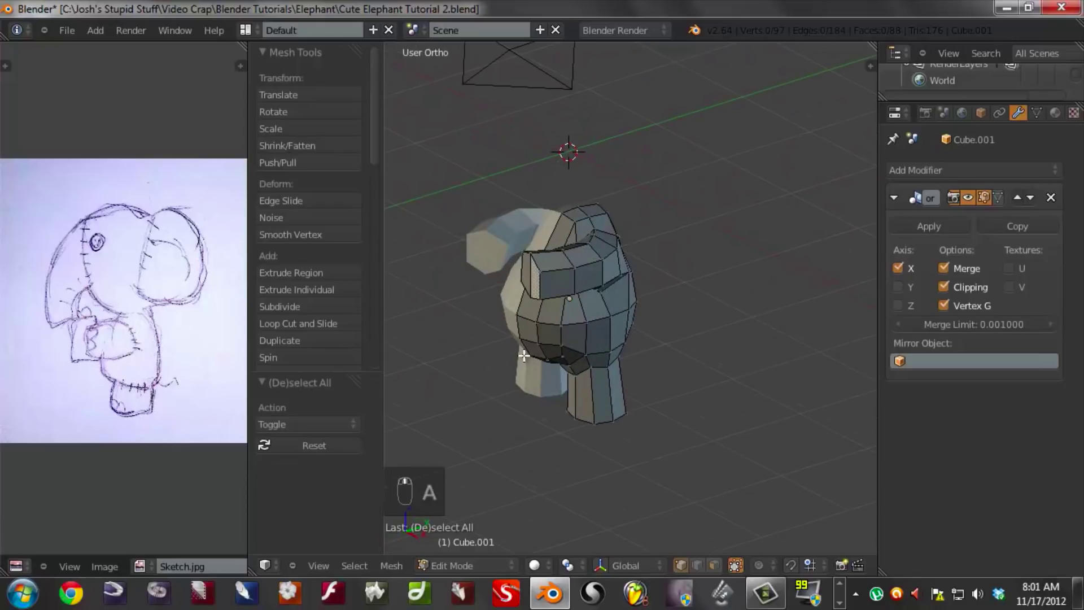
key("Tab")
middle_click_drag(598, 331, 567, 331)
key("alt+h")
key("a")
middle_click_drag(587, 330, 669, 328)
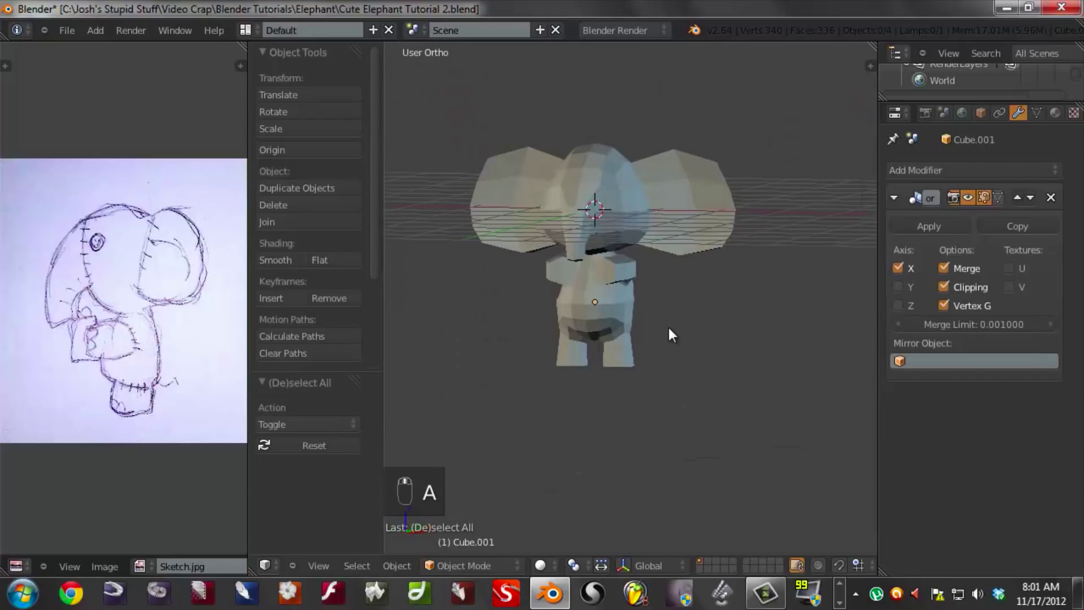
- Select the head and body objects together and raise them 2.392 along Z
right_click(598, 291)
key("g")
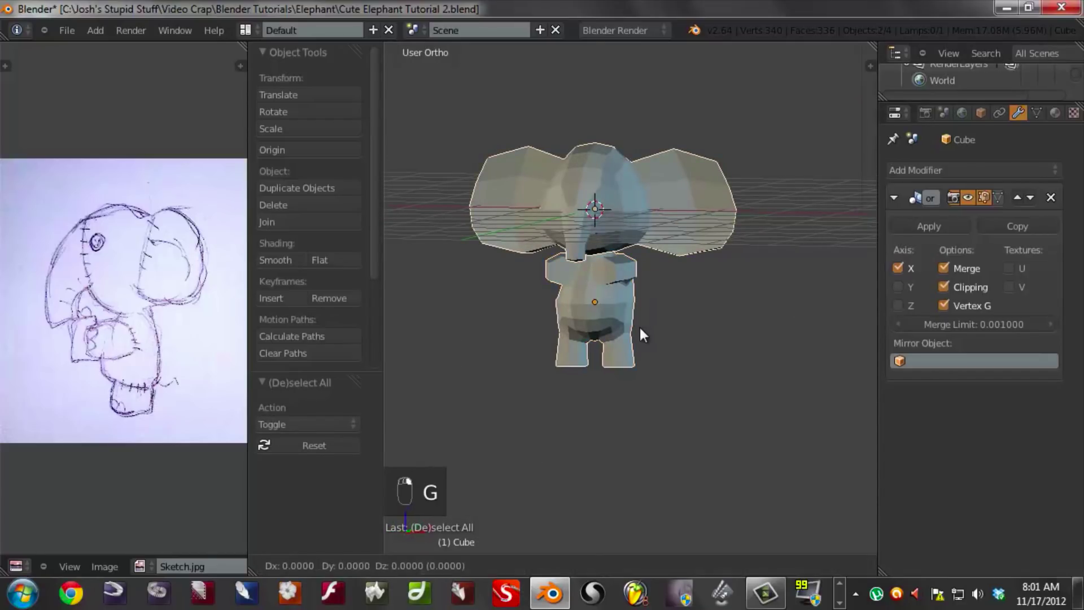
key("z")
left_click(648, 182)
- In the front view, raise the head and body another 0.093 along Z to set the feet on the ground line, and deselect them
key("KP_1")
scroll(668, 239, "up", 3)
key("g")
key("z")
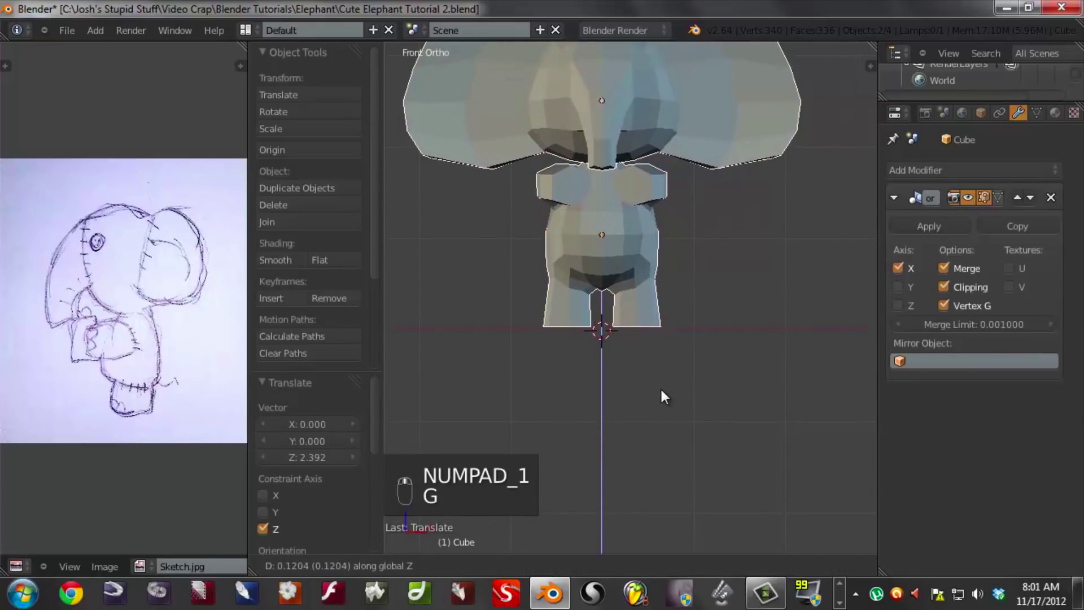
left_click(662, 386)
key("z")
scroll(687, 333, "down", 3)
mouse_move(686, 333)
middle_mouse_down()
mouse_move(500, 385)
mouse_move(622, 355)
mouse_move(753, 389)
mouse_move(523, 384)
mouse_move(641, 345)
mouse_move(613, 370)
mouse_move(651, 377)
mouse_move(577, 368)
mouse_move(663, 330)
mouse_move(602, 367)
middle_mouse_up()
key("z")
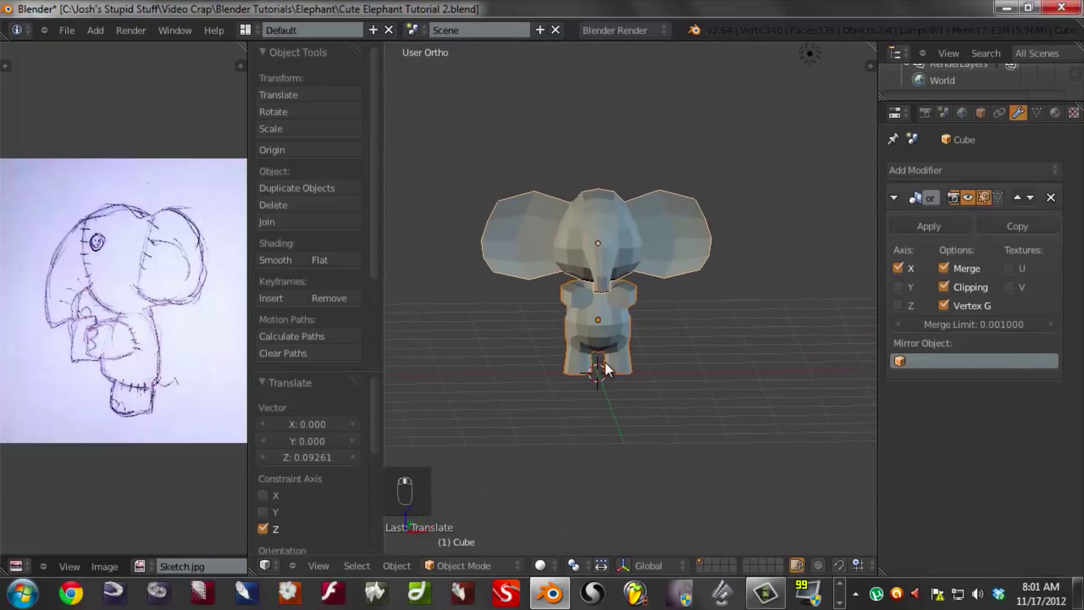
scroll(605, 362, "up", 2)
key("a")
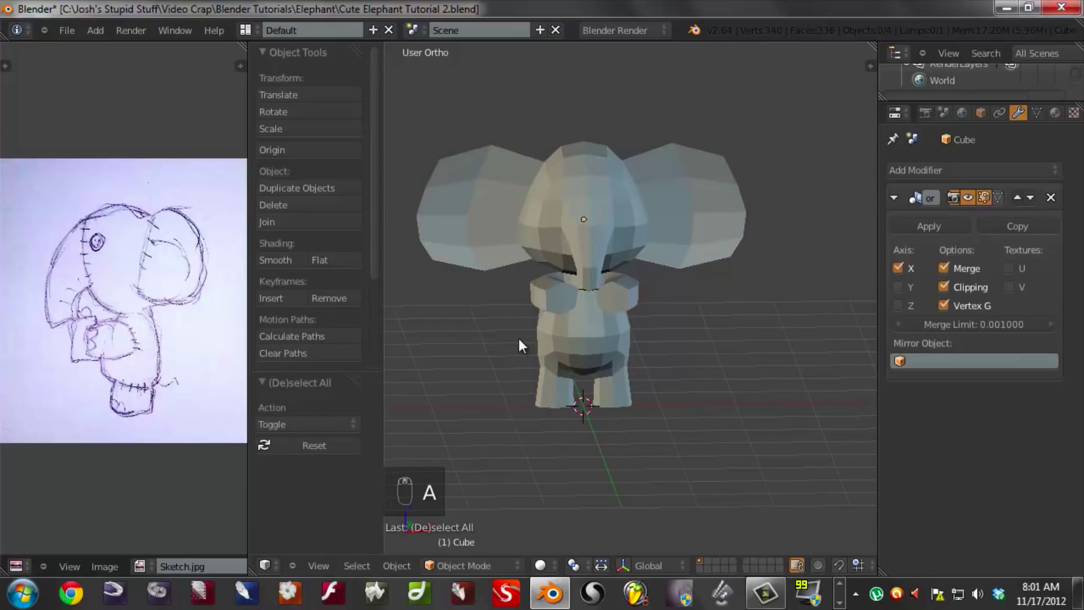
- Give the head and then the body a level 2 Subdivision Surface, then clear the selection
middle_click_drag(517, 336, 603, 327)
right_click(599, 246)
middle_click_drag(726, 270, 649, 263)
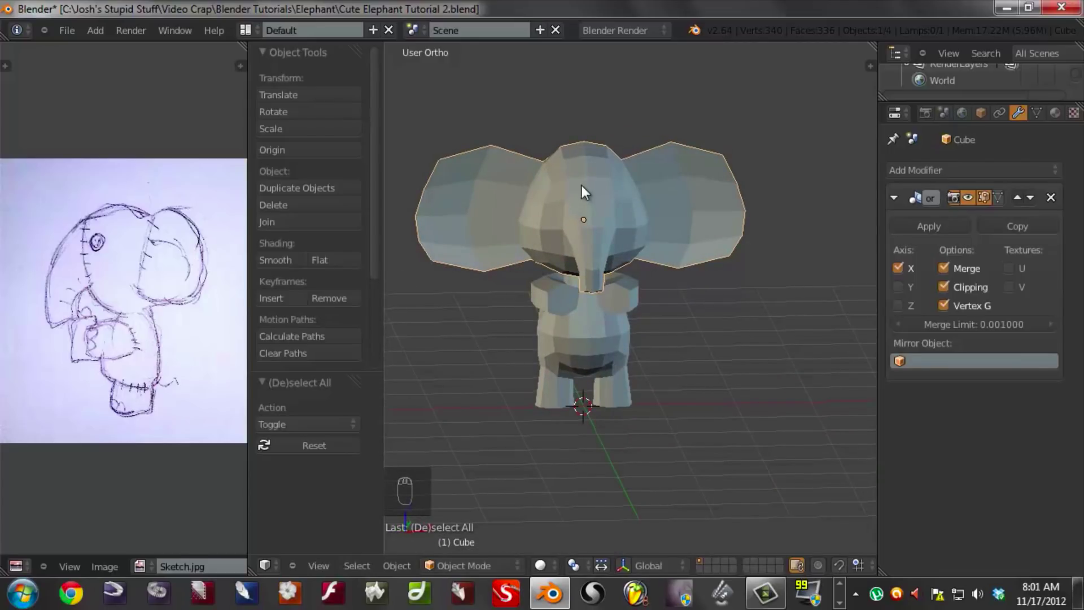
key("ctrl+2")
right_click(571, 323)
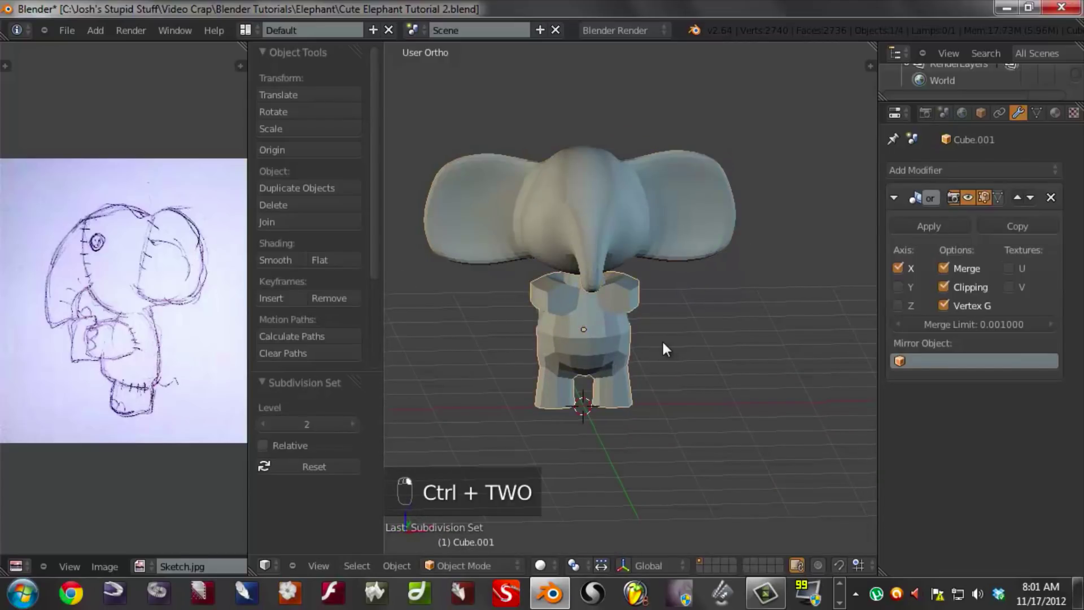
key("ctrl+2")
key("a")
middle_click_drag(733, 358, 682, 261)
mouse_move(527, 381)
middle_mouse_down()
mouse_move(773, 380)
mouse_move(538, 372)
middle_mouse_up()
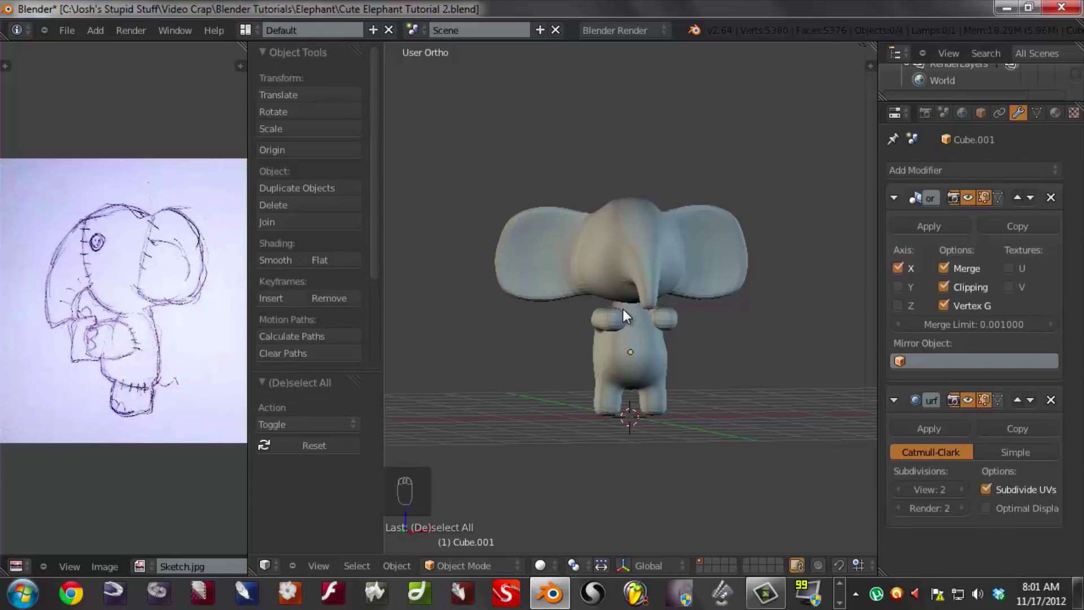
scroll(662, 263, "up", 2)
middle_click_drag(720, 312, 680, 306)
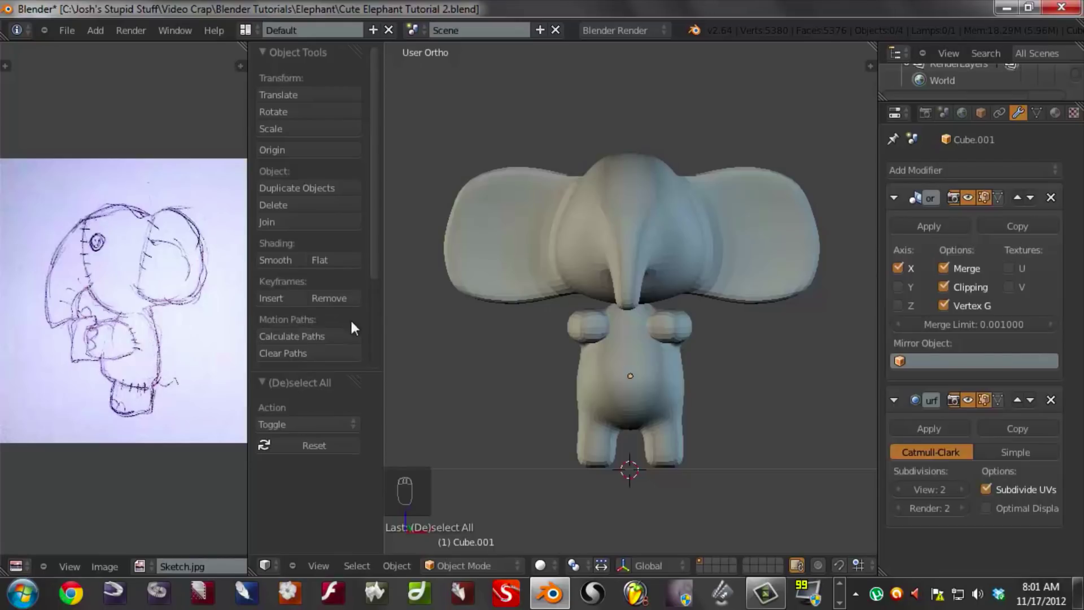
- Select the elephant's head and open its mesh for editing, with the trunk and mouth area in close view
scroll(617, 329, "down", 1)
right_click(618, 325)
key("Tab")
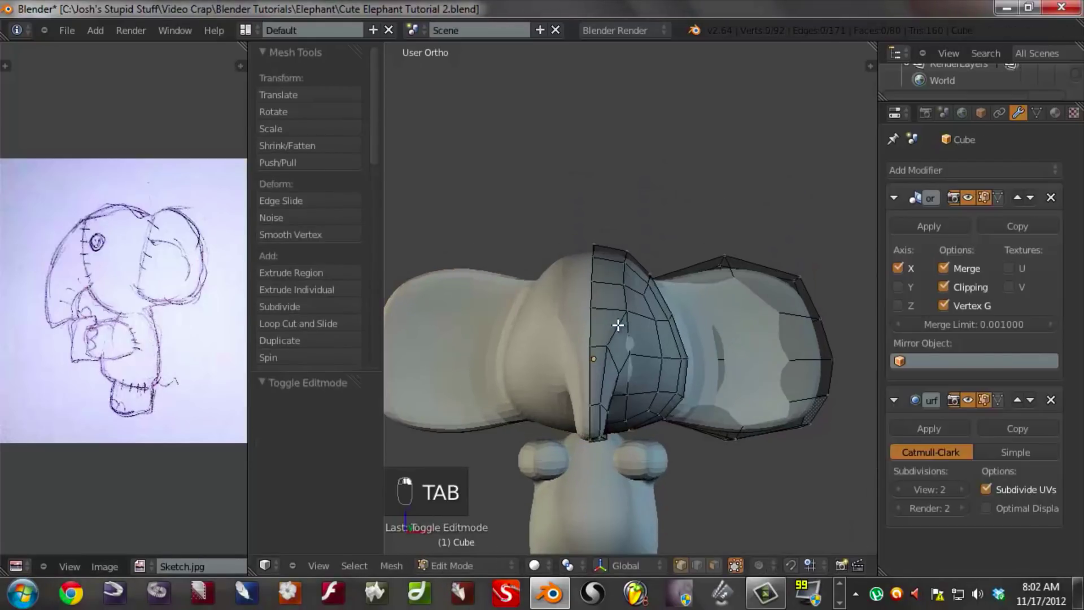
scroll(591, 232, "up", 2)
middle_click_drag(591, 232, 654, 305)
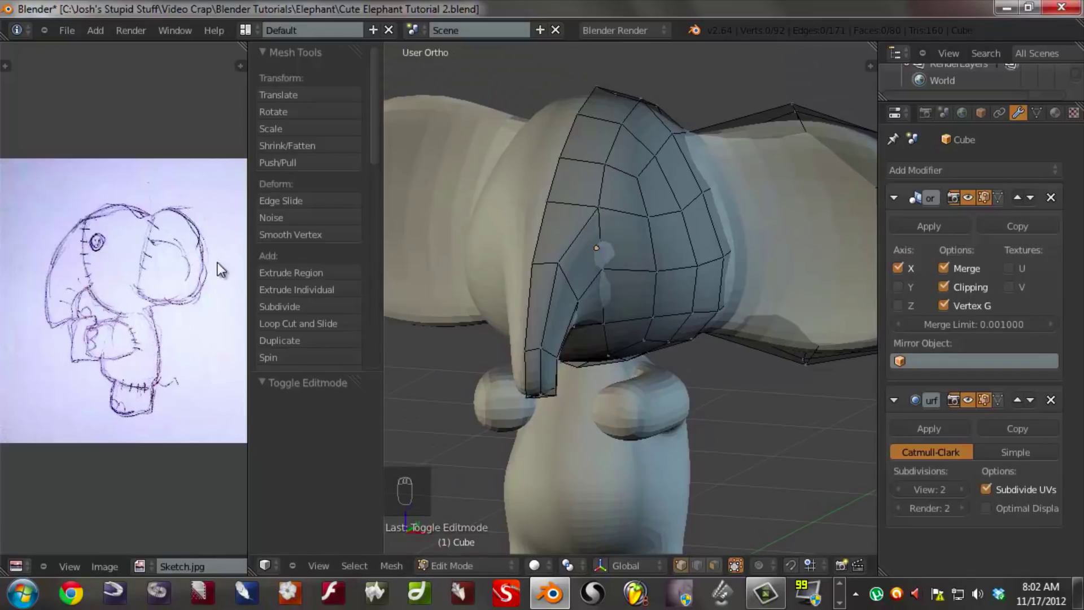
mouse_move(544, 327)
middle_mouse_down()
mouse_move(541, 281)
mouse_move(548, 340)
middle_mouse_up()
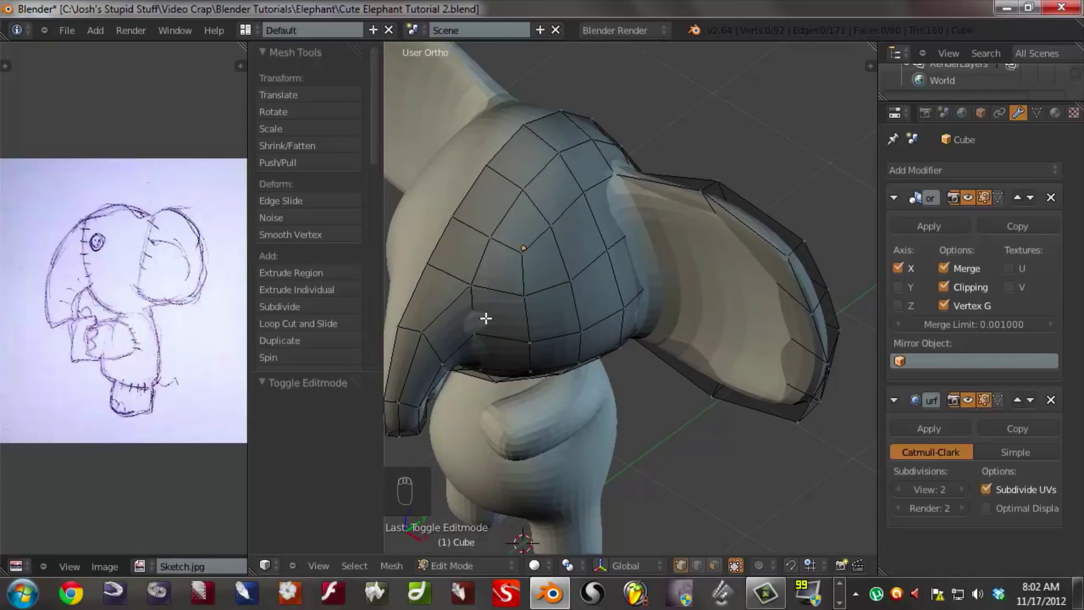
- Extrude the head's side face at the eye position and scale the new face to about 0.42
middle_click_drag(504, 324, 624, 246)
right_click(629, 253)
middle_click_drag(632, 340, 655, 334)
key("e")
left_click(647, 317)
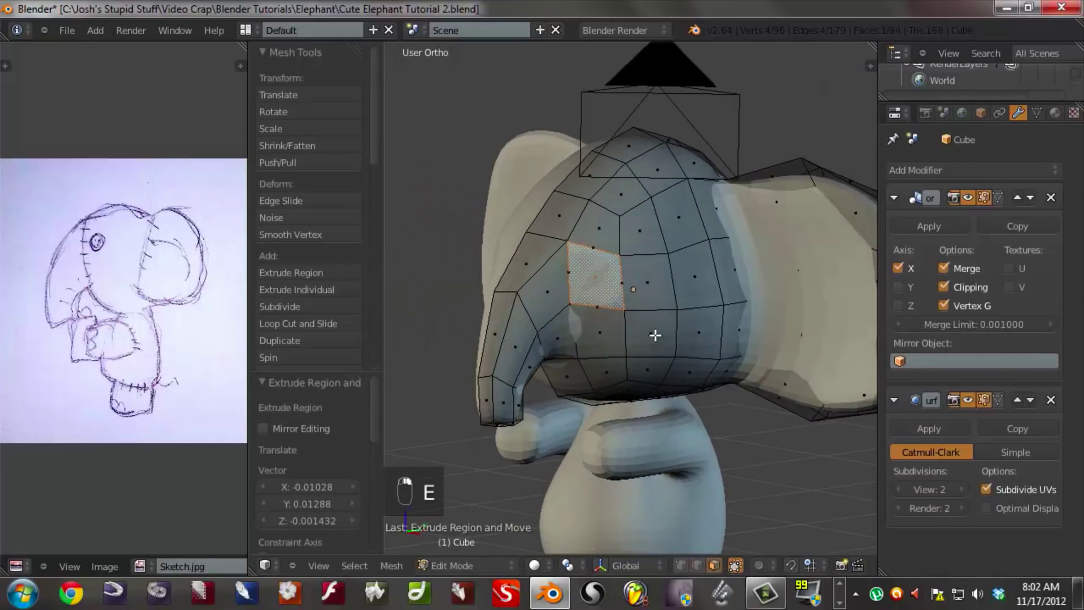
key("s")
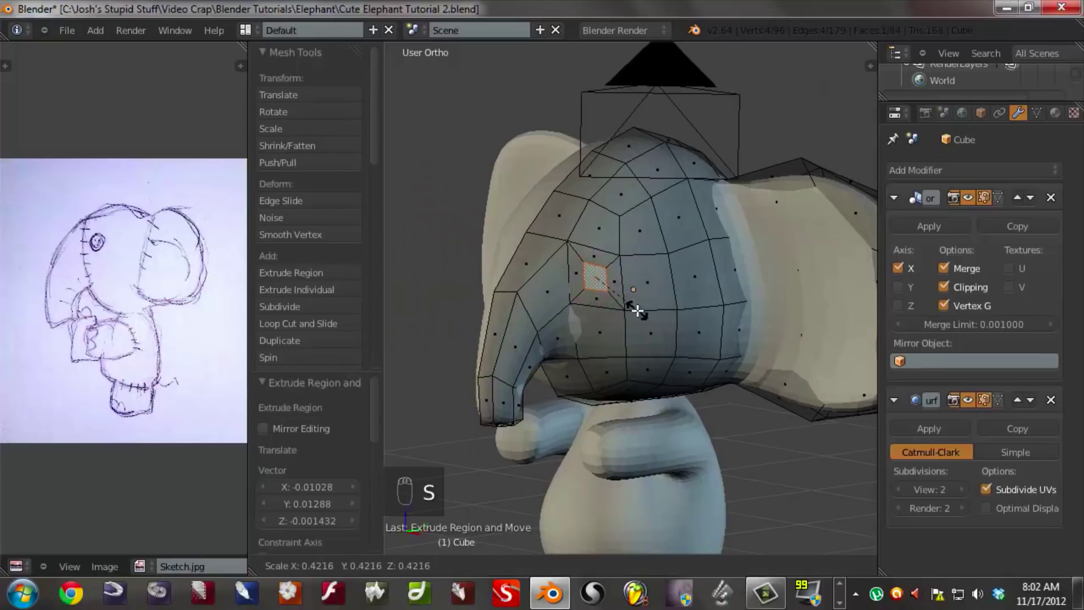
left_click(637, 309)
- Reposition the small eye face on the head, leave mesh editing and deselect the head to check the socket shape
middle_click_drag(658, 271, 591, 249)
key("g")
left_click(666, 366)
key("Tab")
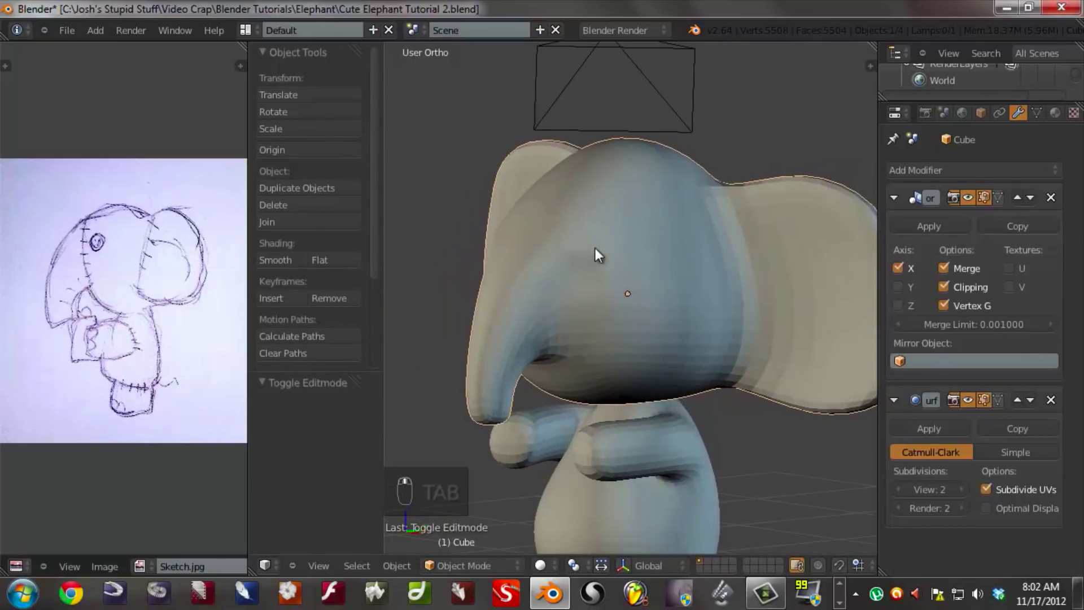
middle_click_drag(613, 299, 557, 193)
key("a")
scroll(602, 280, "up", 3)
- Reopen the head mesh with nothing selected and cut an edge loop around the trunk's base, slid about -0.82
key("Tab")
key("a")
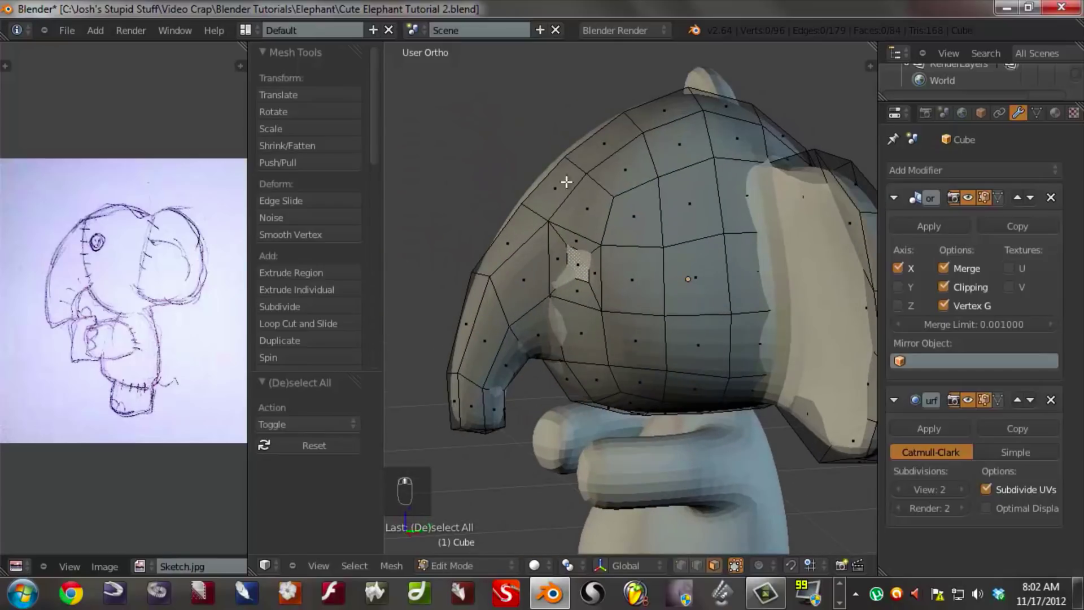
middle_click_drag(457, 310, 715, 292)
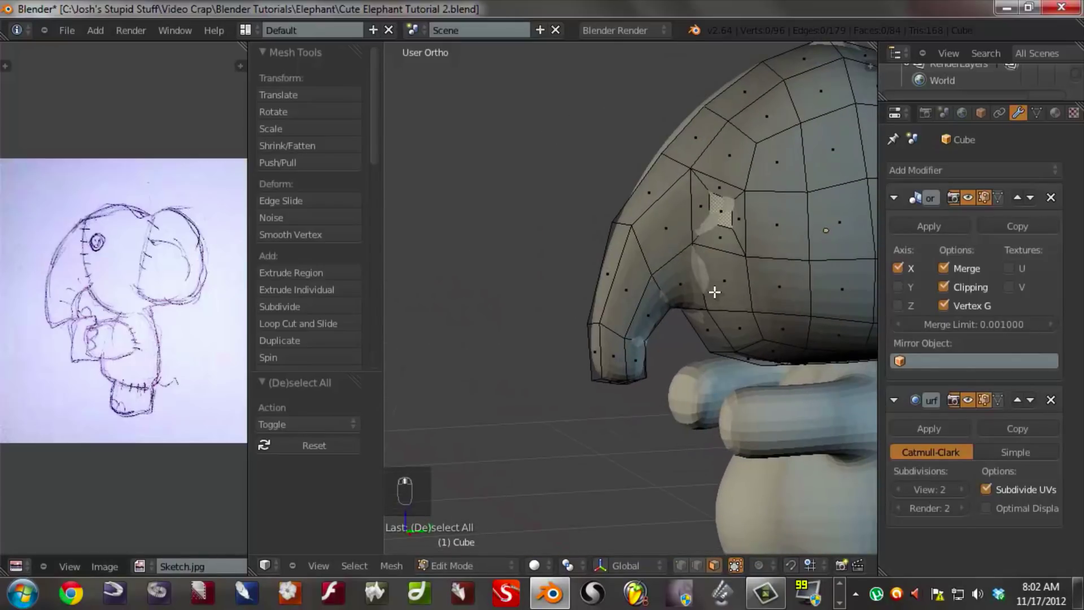
key("ctrl+r")
left_click(667, 193)
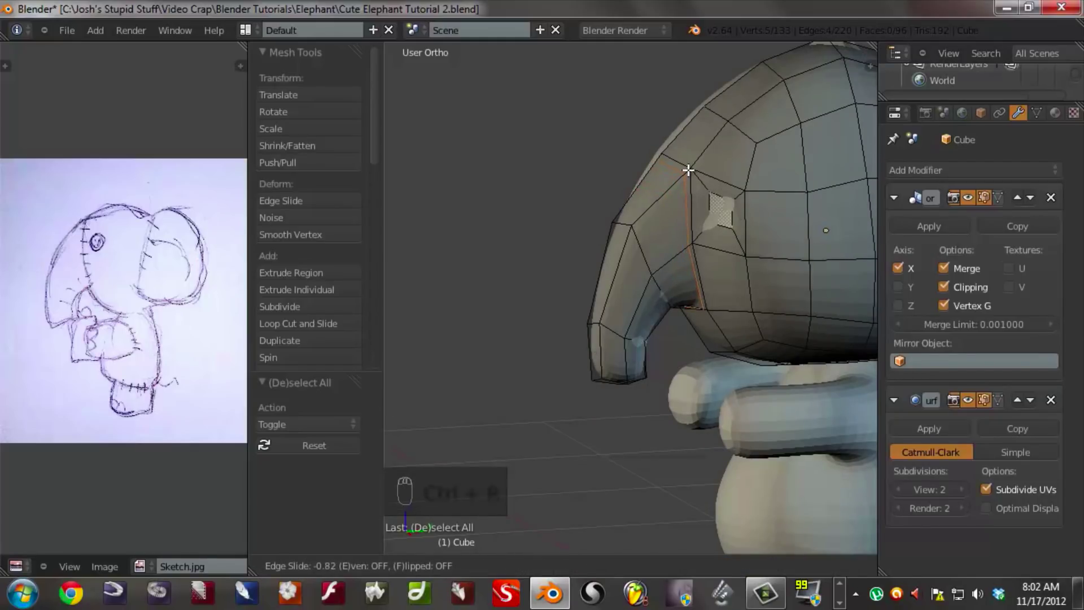
left_click(687, 170)
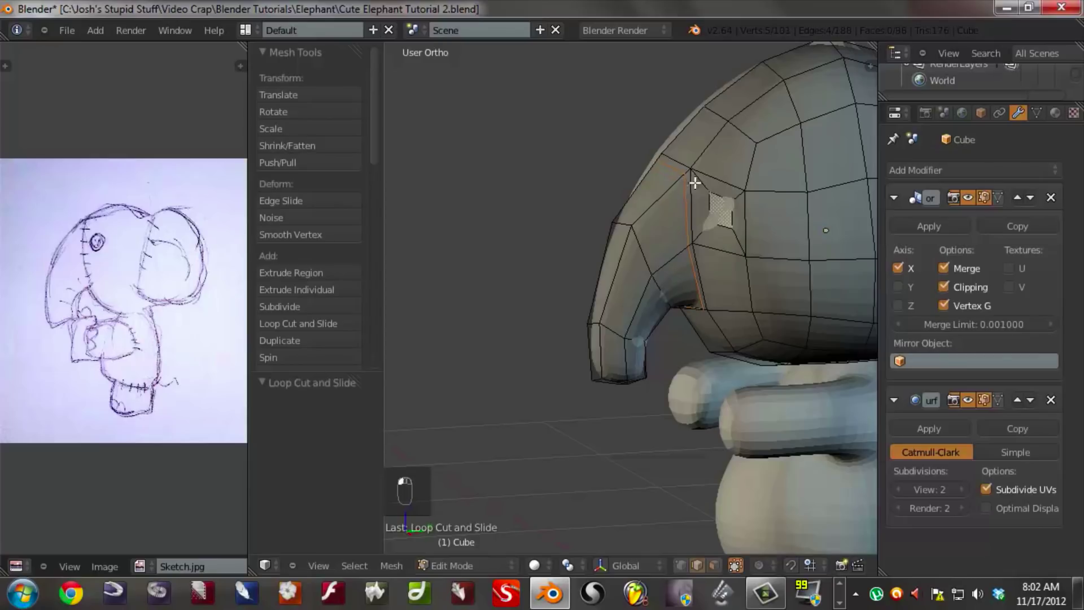
- Add a second edge loop through the middle of the narrow band around the trunk's base
scroll(683, 178, "up", 5)
middle_click_drag(595, 302, 565, 324, "shift")
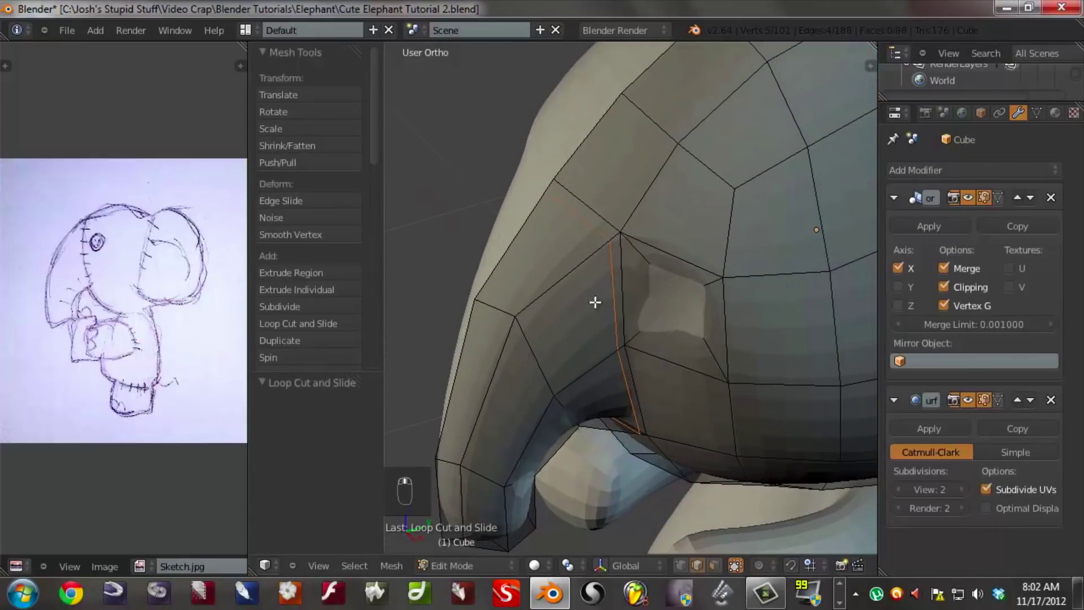
key("ctrl+r")
left_click(615, 236)
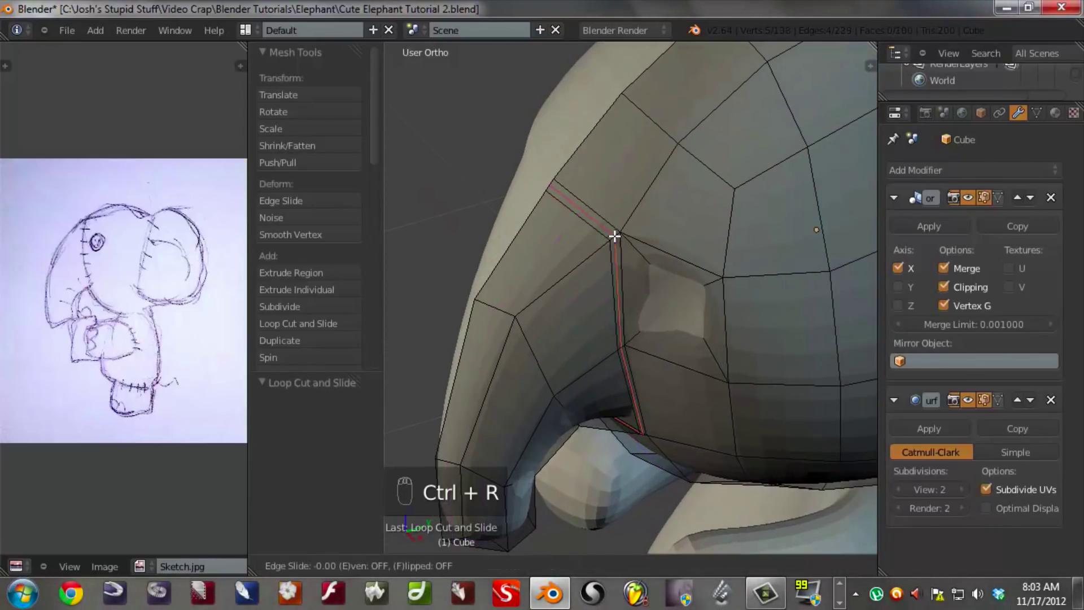
left_click(615, 236)
- Shrink the trunk's middle loop inward by about 0.06 and shift it slightly backward along Y to carve a seam
middle_click_drag(686, 329, 576, 372, "shift")
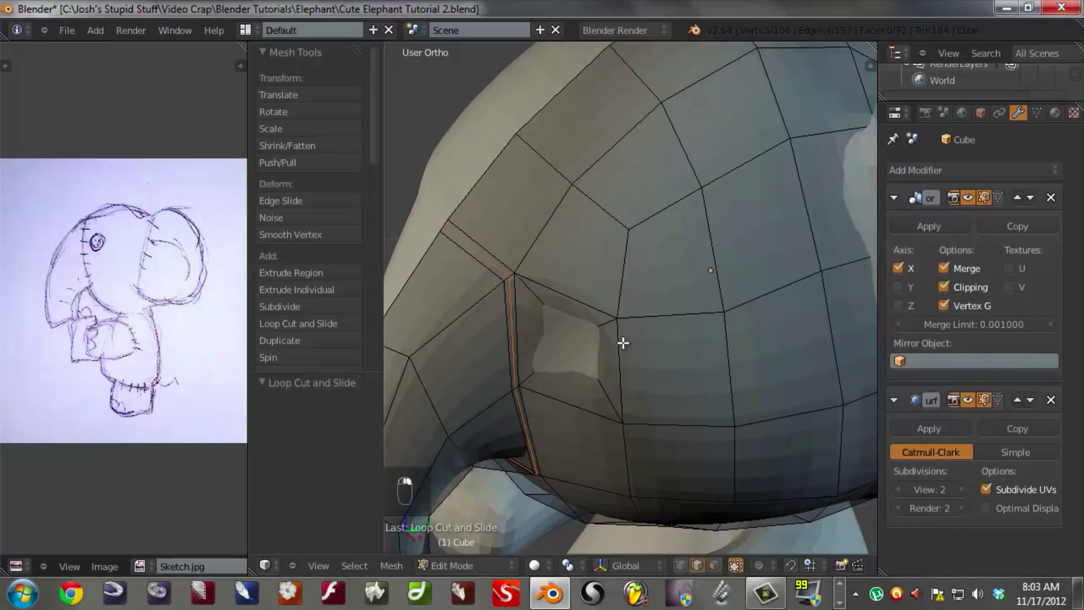
key("alt+s")
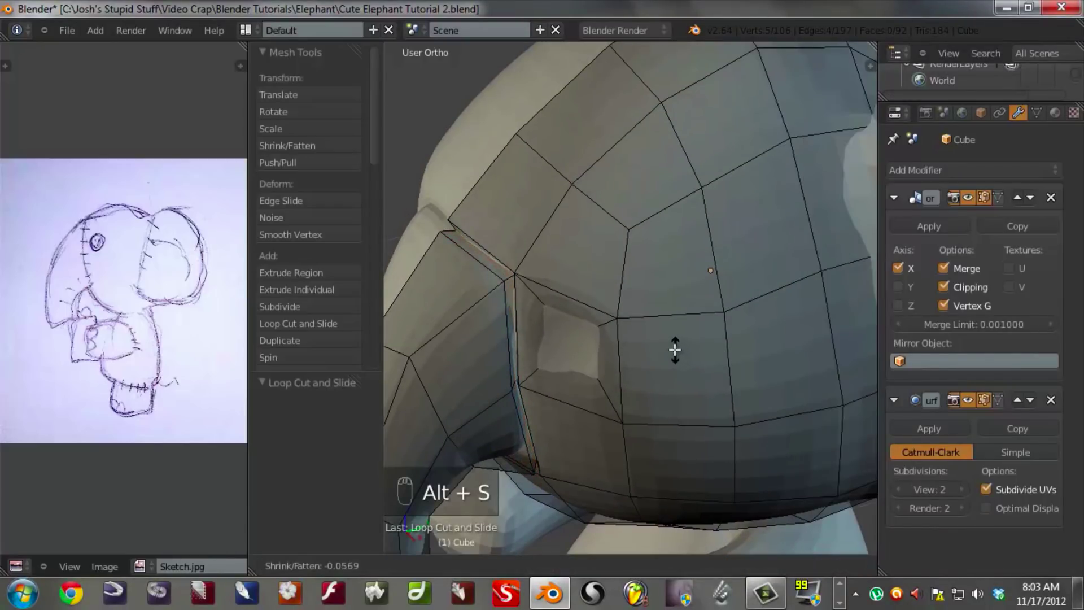
left_click(674, 353)
middle_click_drag(672, 356, 616, 295)
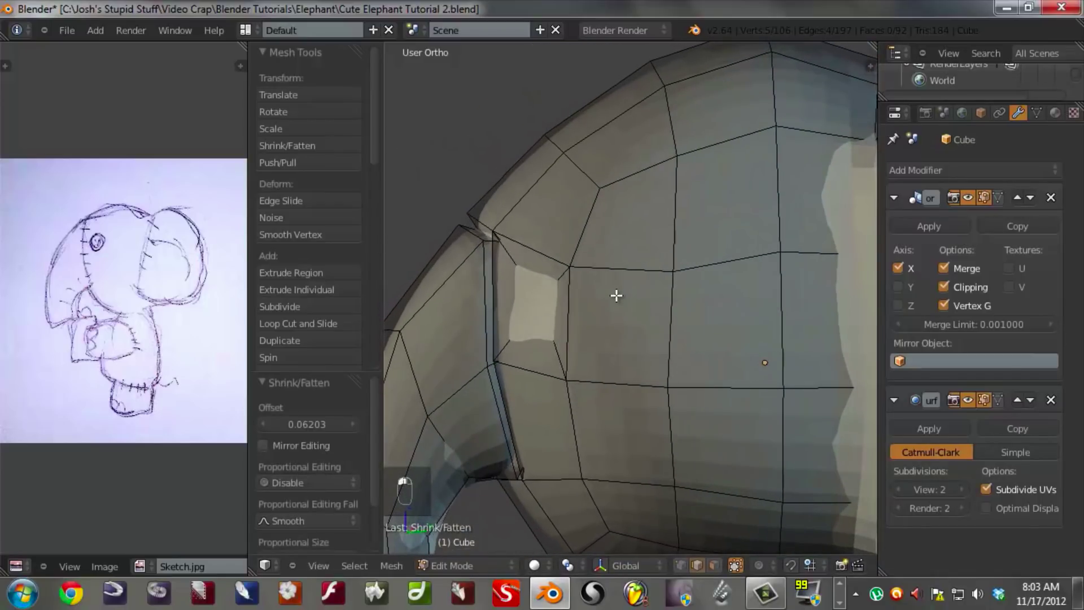
key("g")
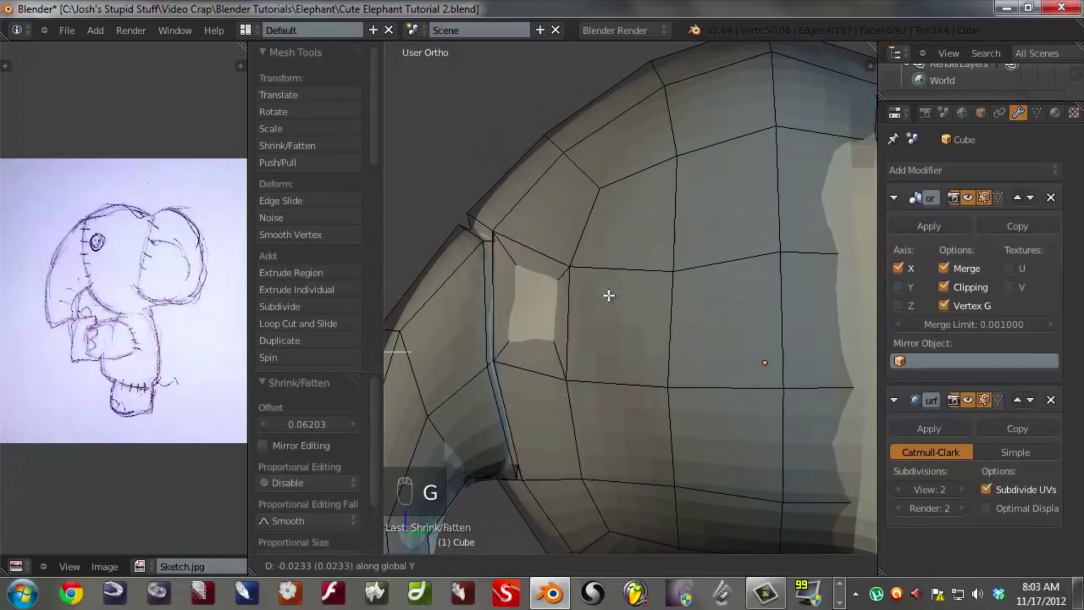
left_click(606, 295)
key("Tab")
scroll(594, 290, "down", 5)
middle_click_drag(594, 290, 614, 316)
scroll(734, 356, "up", 2)
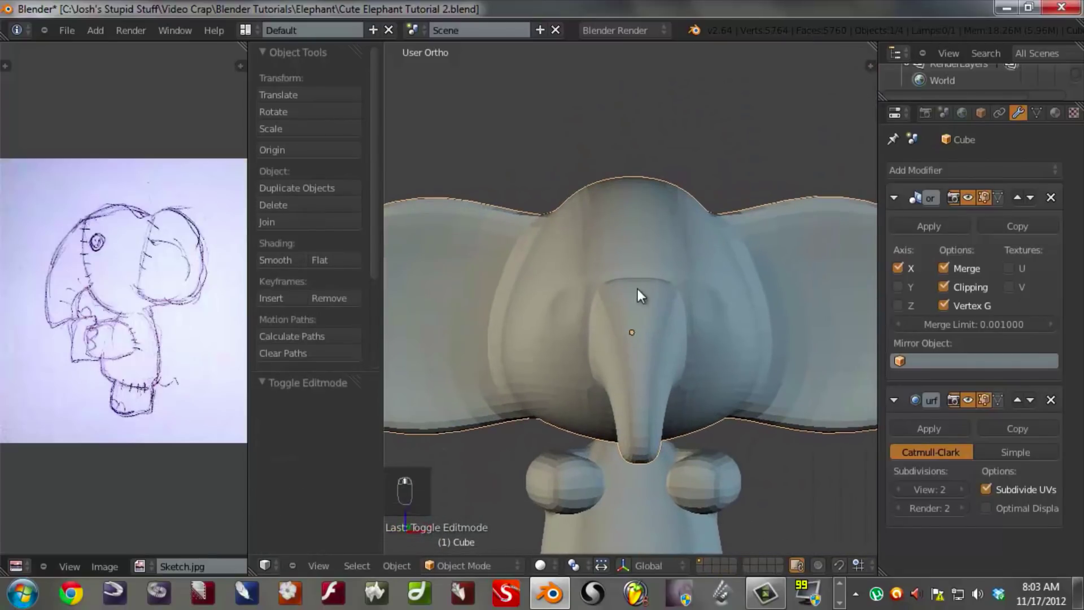
- Select the vertices at the trunk seam's upper corner, including hidden ones, and move them about -0.09 along X
key("Tab")
scroll(672, 319, "up", 2)
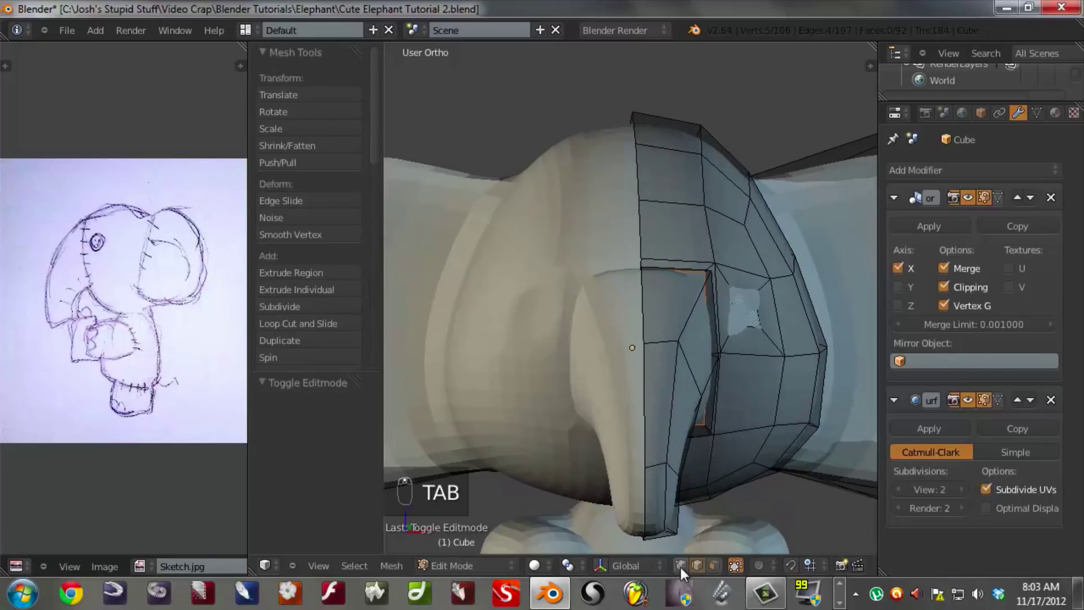
scroll(595, 395, "up", 4)
key("a")
key("a")
key("c")
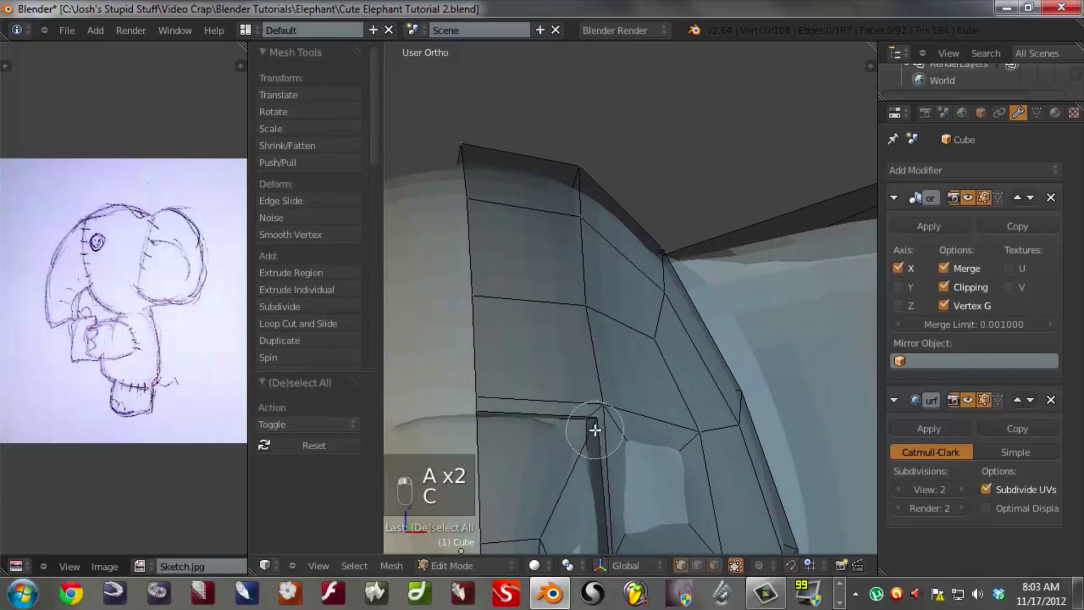
key("z")
middle_click_drag(598, 431, 569, 459)
key("c")
left_click(590, 437)
right_click(590, 440)
key("g")
key("x")
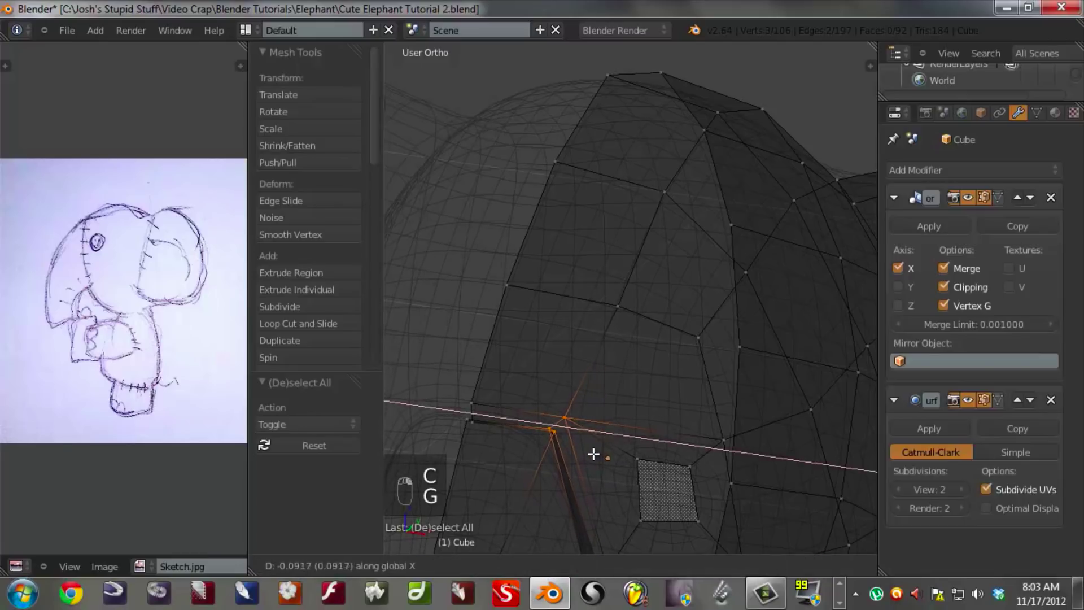
left_click(593, 453)
- Reposition the trunk seam's side vertices below the eye, then return to the solid, smoothed view of the head
middle_click_drag(605, 407, 621, 351)
key("a")
key("c")
key("g")
left_click(631, 390)
key("z")
scroll(630, 399, "down", 5)
middle_click_drag(646, 380, 633, 354)
key("Tab")
middle_click_drag(537, 353, 680, 360)
scroll(642, 269, "up", 3)
middle_click_drag(643, 269, 653, 290)
- Reopen the head mesh and cut an edge loop around the ear's base, slid close to the head
key("Tab")
scroll(699, 281, "up", 2)
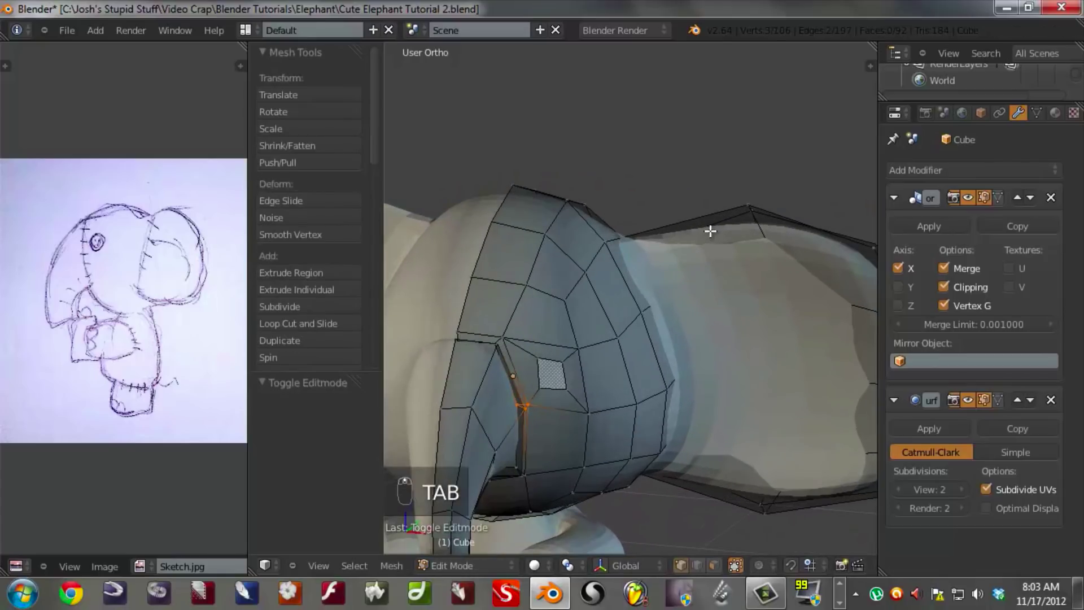
key("ctrl+r")
left_click(700, 233)
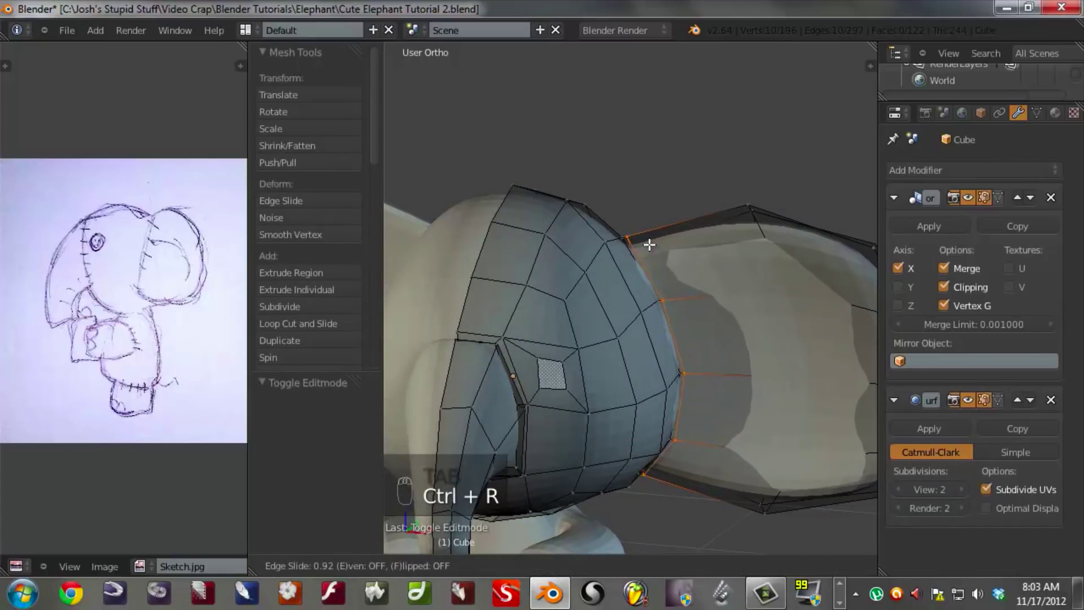
right_click(625, 238)
scroll(621, 232, "up", 2)
- Cut another edge loop inside the narrow band at the ear's base and shrink it inward by about 0.1
key("ctrl+r")
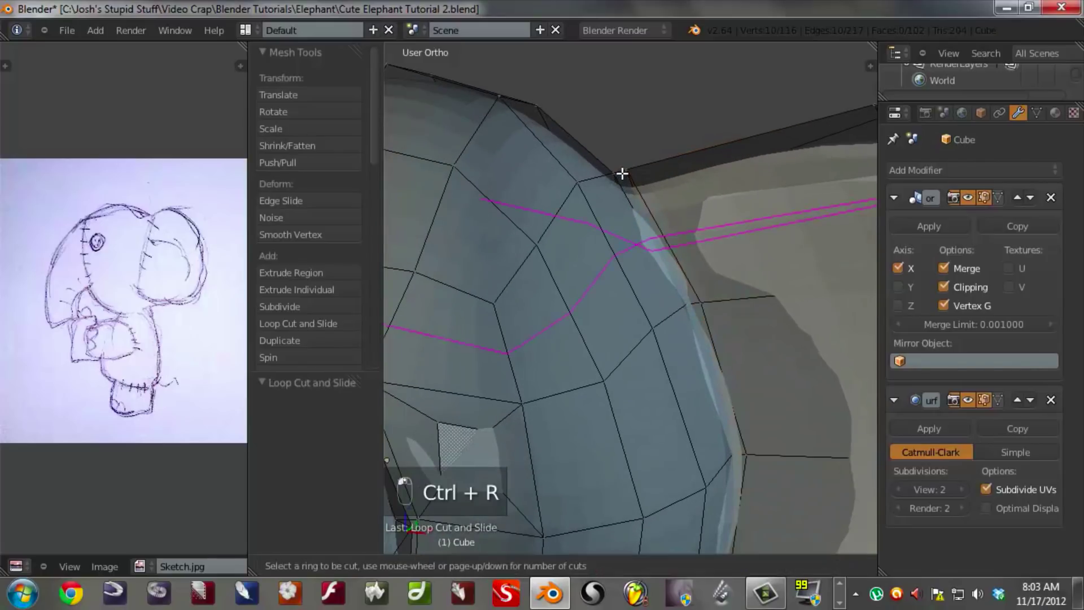
left_click(623, 174)
left_click(731, 273)
key("alt+s")
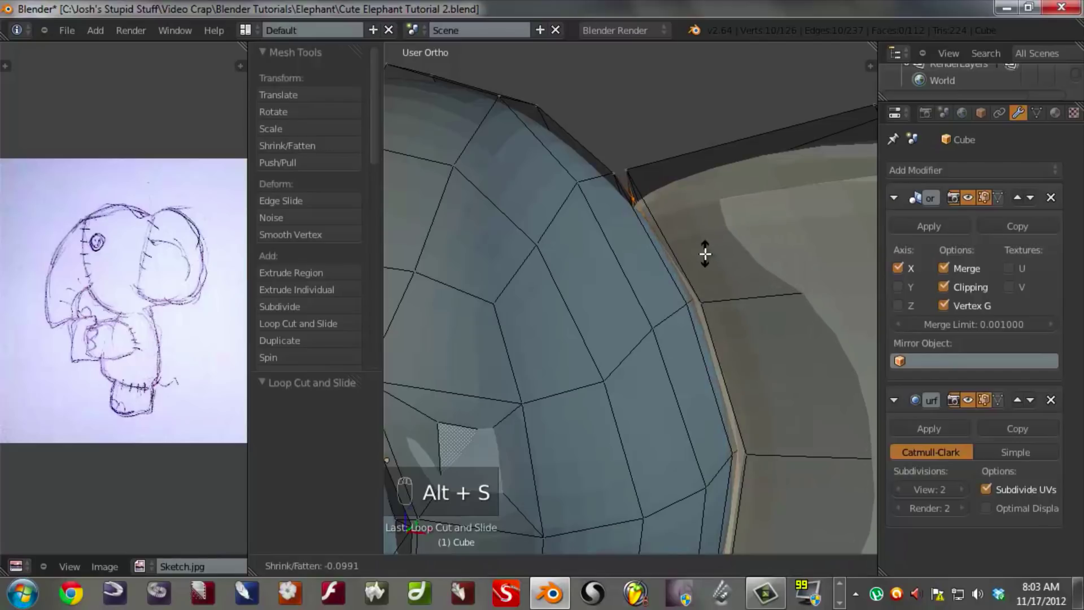
left_click(707, 256)
- Leave mesh editing and examine the trunk and ear seams on the smoothed elephant from several angles
key("Tab")
scroll(706, 335, "down", 4)
scroll(510, 346, "up", 2)
middle_click_drag(510, 346, 550, 337)
scroll(510, 339, "down", 3)
middle_click_drag(520, 300, 768, 379)
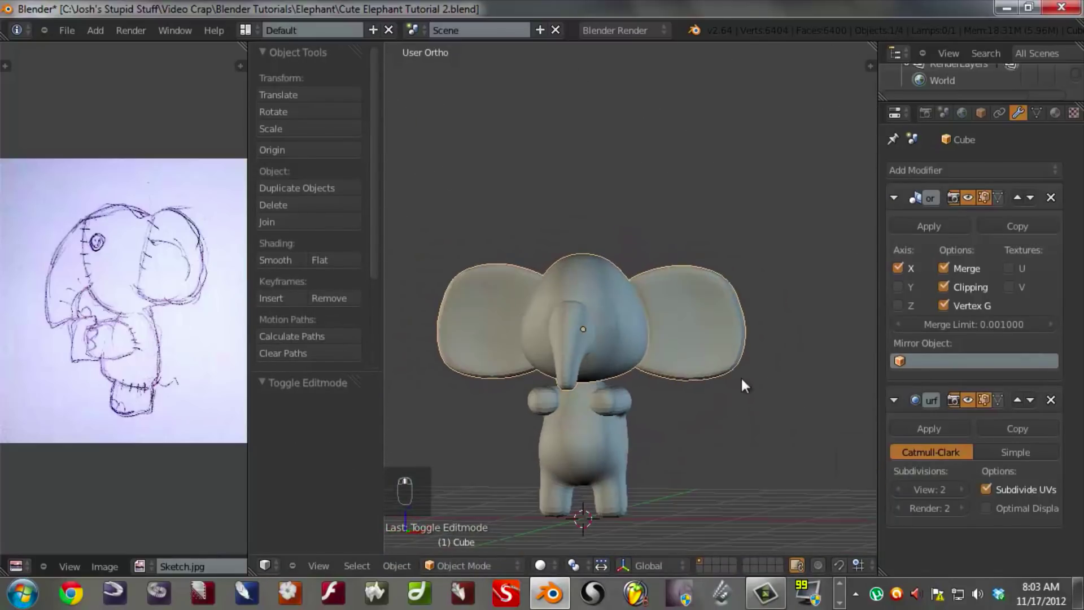
scroll(574, 292, "up", 3)
middle_click_drag(590, 283, 636, 245)
middle_click_drag(581, 306, 650, 411)
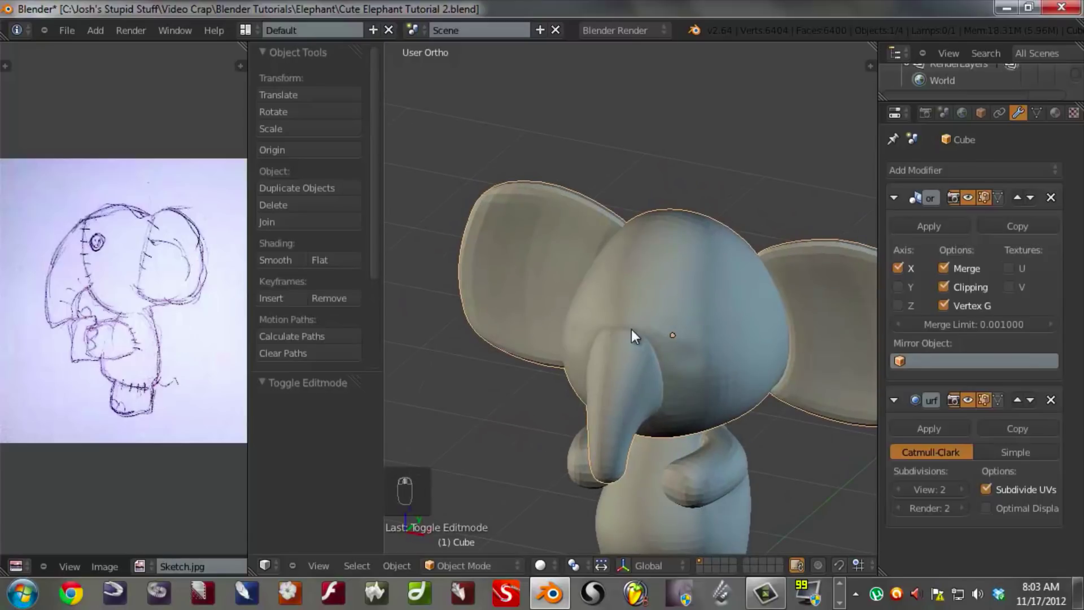
- Select the whole trunk in the head mesh by growing an edge-loop selection out to where it meets the face
key("Tab")
middle_click_drag(695, 327, 750, 258)
right_click(646, 343, "alt")
middle_click_drag(722, 384, 667, 385)
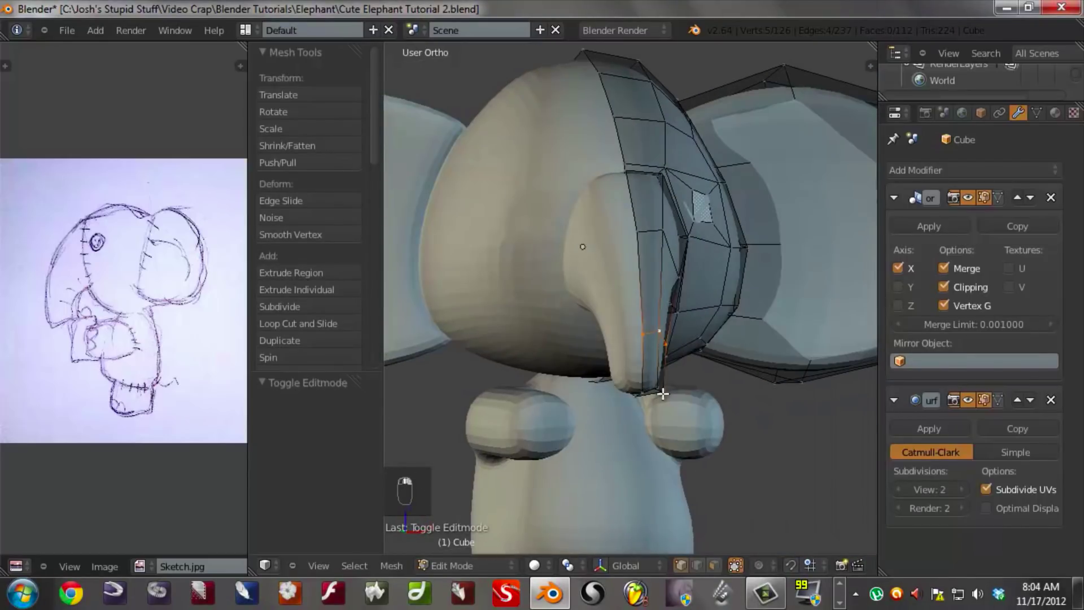
middle_click_drag(732, 382, 624, 387)
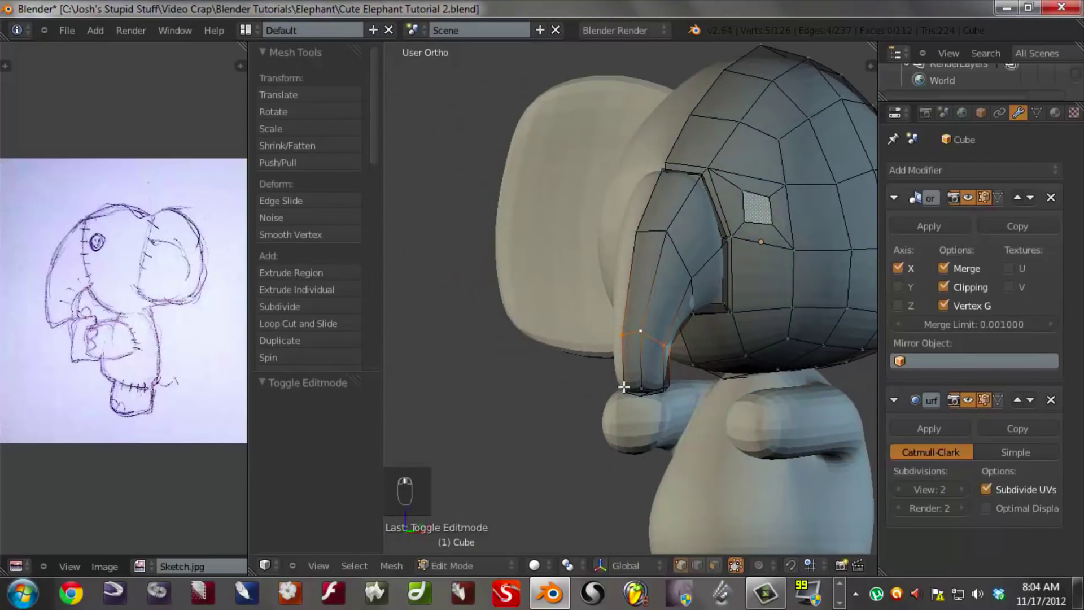
key("ctrl+KP_Add")
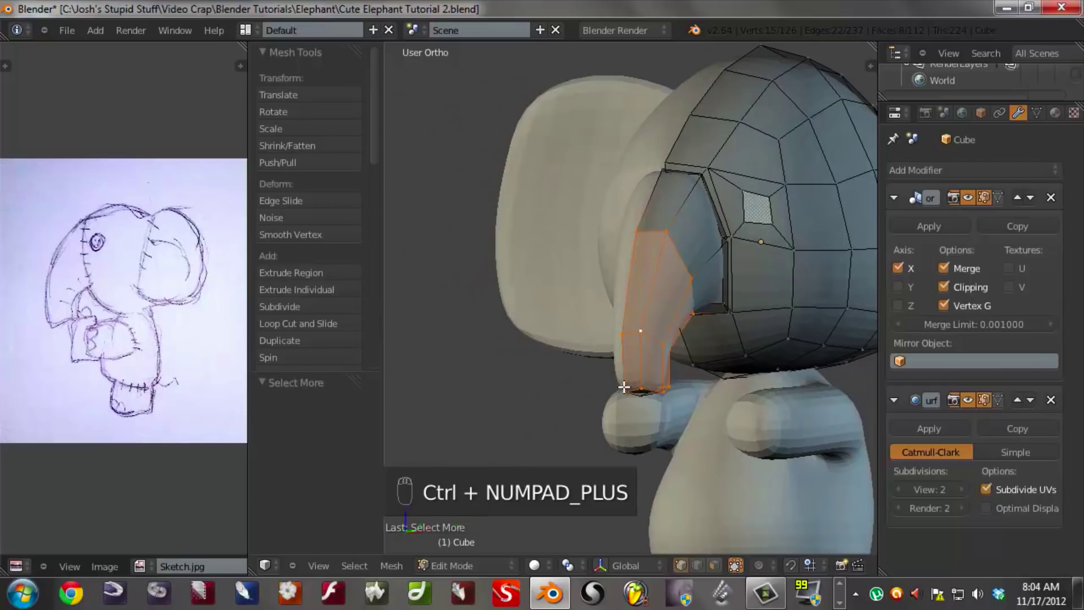
key("ctrl+KP_Add")
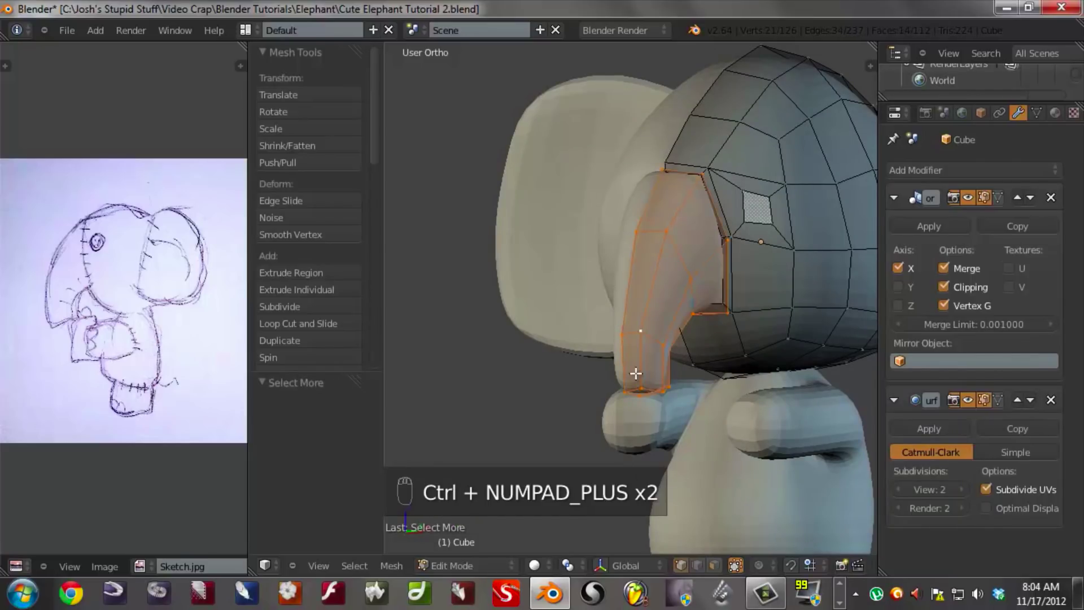
middle_click_drag(753, 220, 648, 266)
scroll(696, 225, "up", 3)
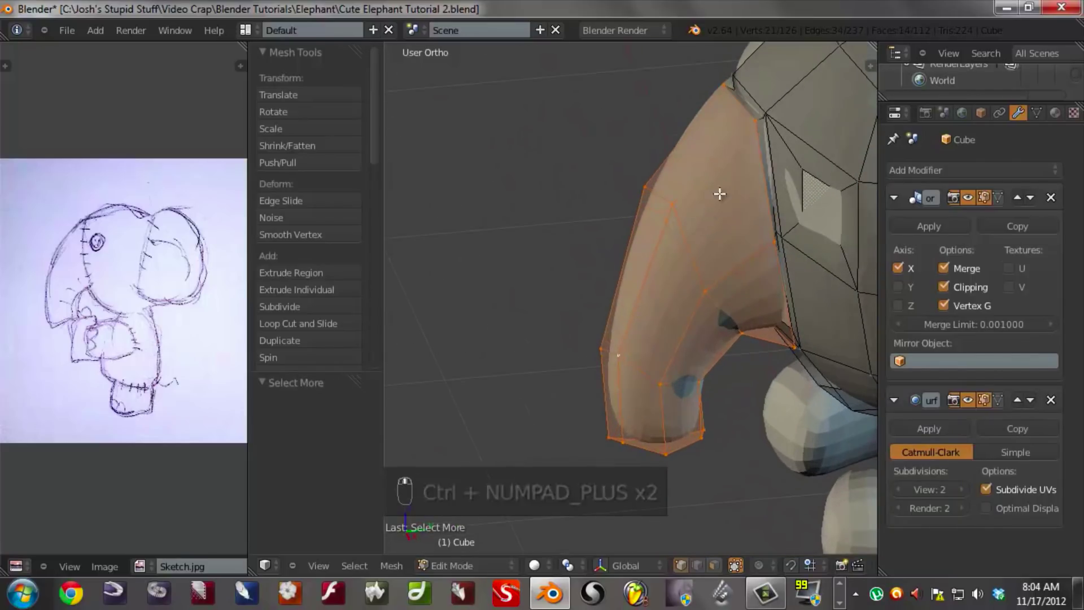
scroll(669, 250, "up", 2)
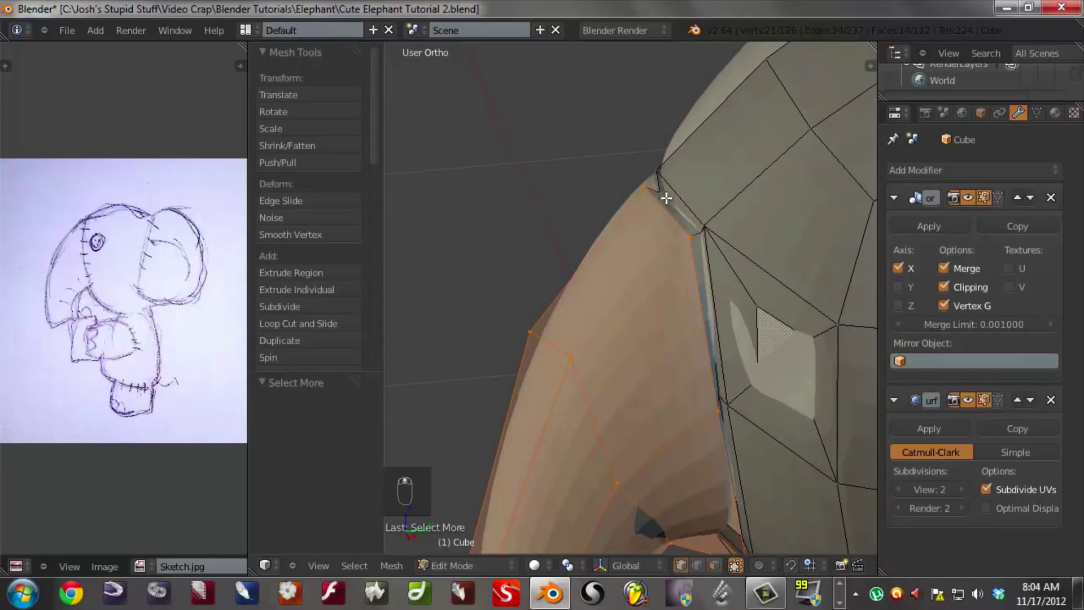
key("ctrl+KP_Add")
middle_click_drag(660, 185, 646, 232)
scroll(694, 248, "down", 4)
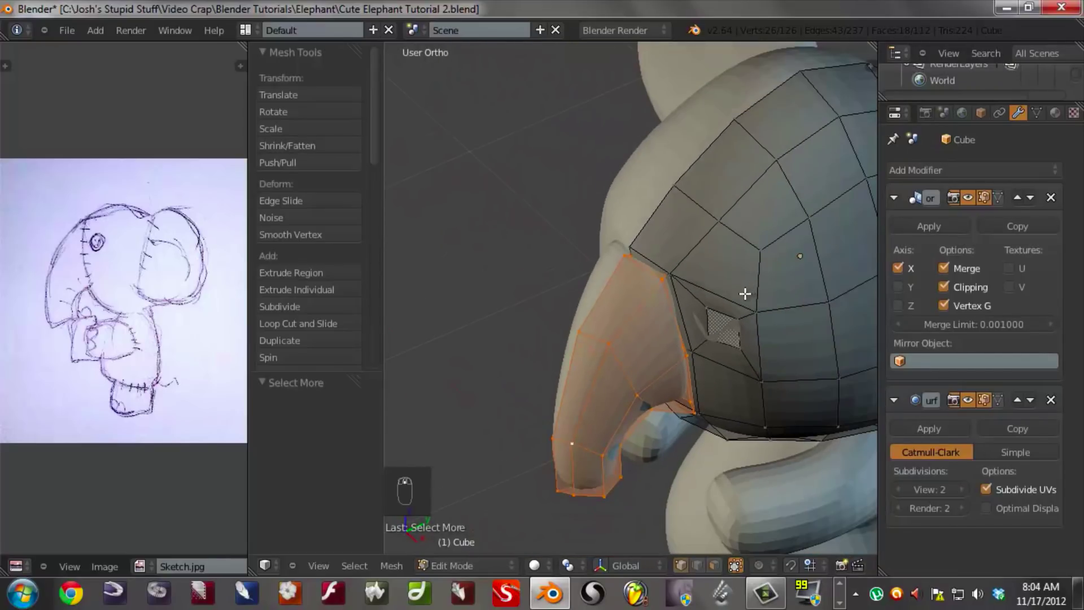
- Split the selected trunk geometry from the head while keeping it in the same object and position
middle_click_drag(745, 293, 752, 346)
key("y")
middle_click_drag(677, 360, 645, 281)
key("g")
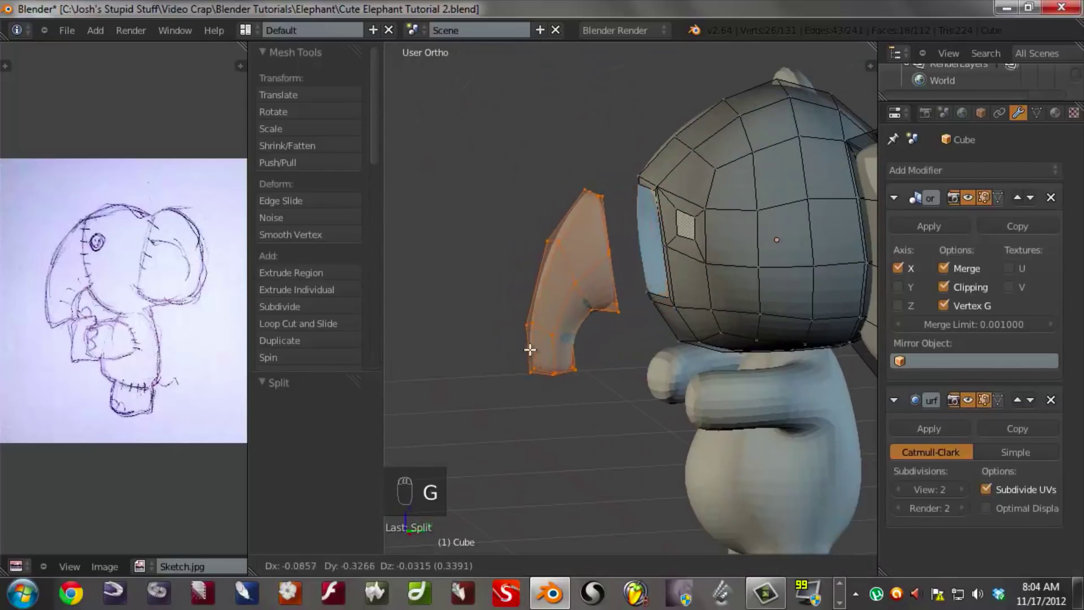
left_click(531, 351)
middle_click_drag(531, 351, 654, 266)
key("Tab")
scroll(634, 211, "up", 5)
scroll(629, 348, "down", 3)
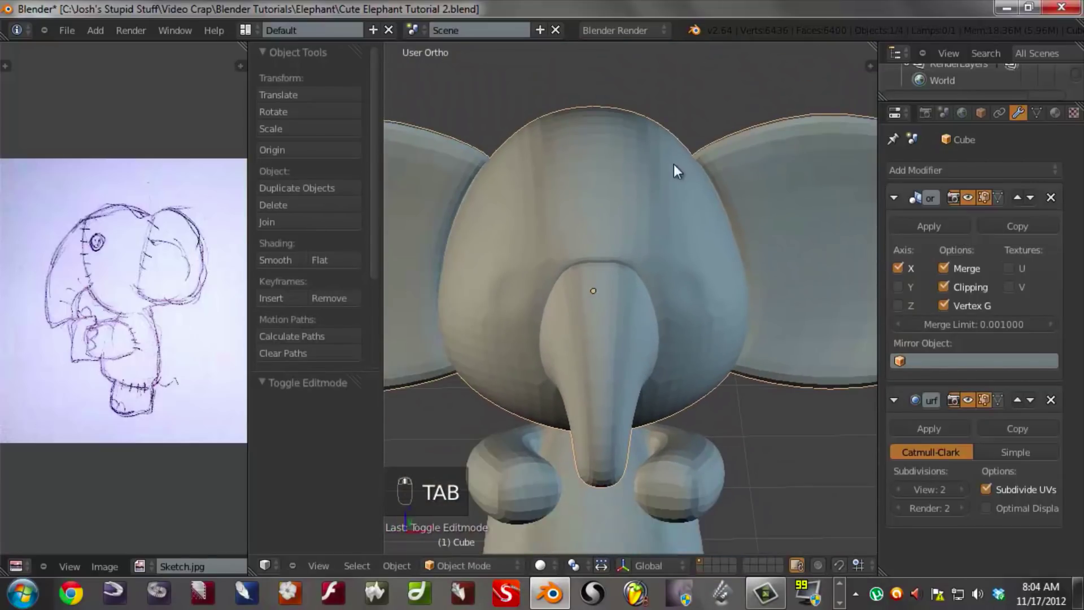
middle_click_drag(727, 361, 588, 368)
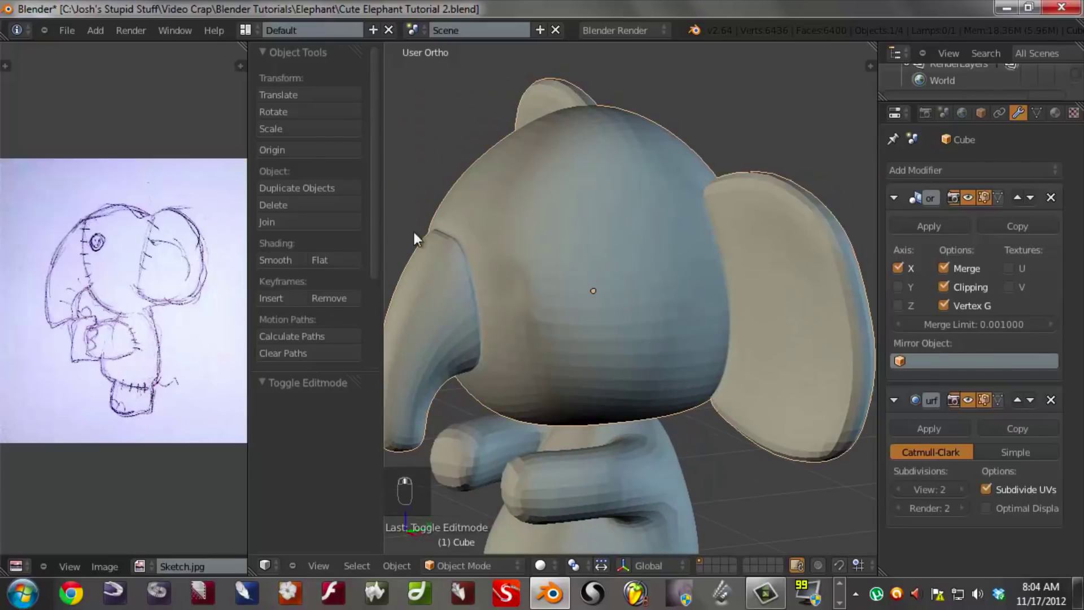
- Turn off mirror clipping and move the head's center edge loop about 0.018 along X to open a gap
key("Tab")
middle_click_drag(585, 317, 605, 344)
right_click(544, 232, "alt")
scroll(655, 274, "up", 1)
scroll(609, 342, "up", 1)
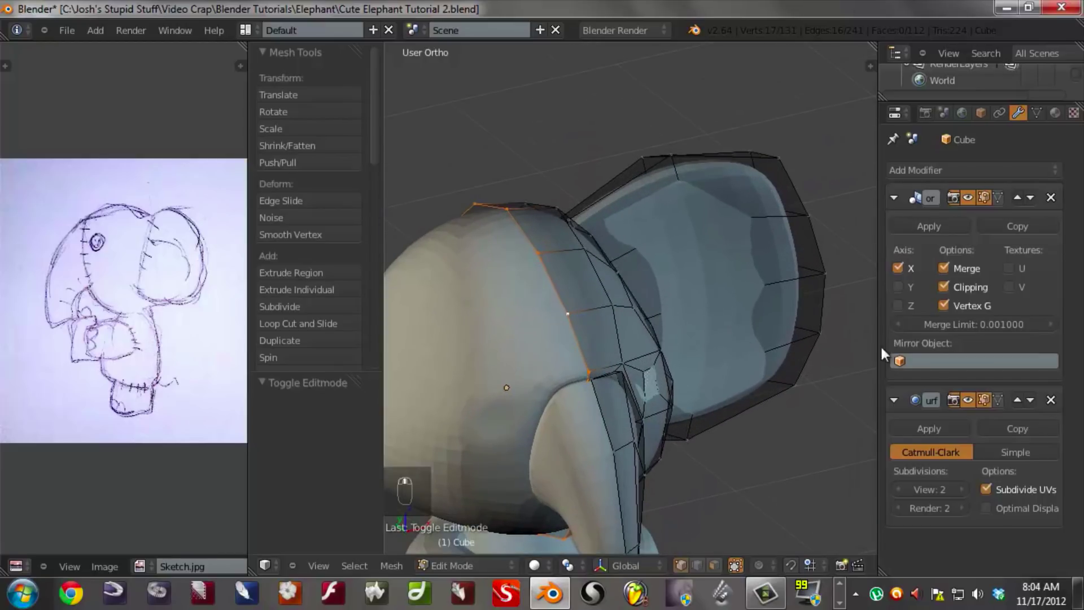
left_click(945, 286)
middle_click_drag(618, 371, 650, 336)
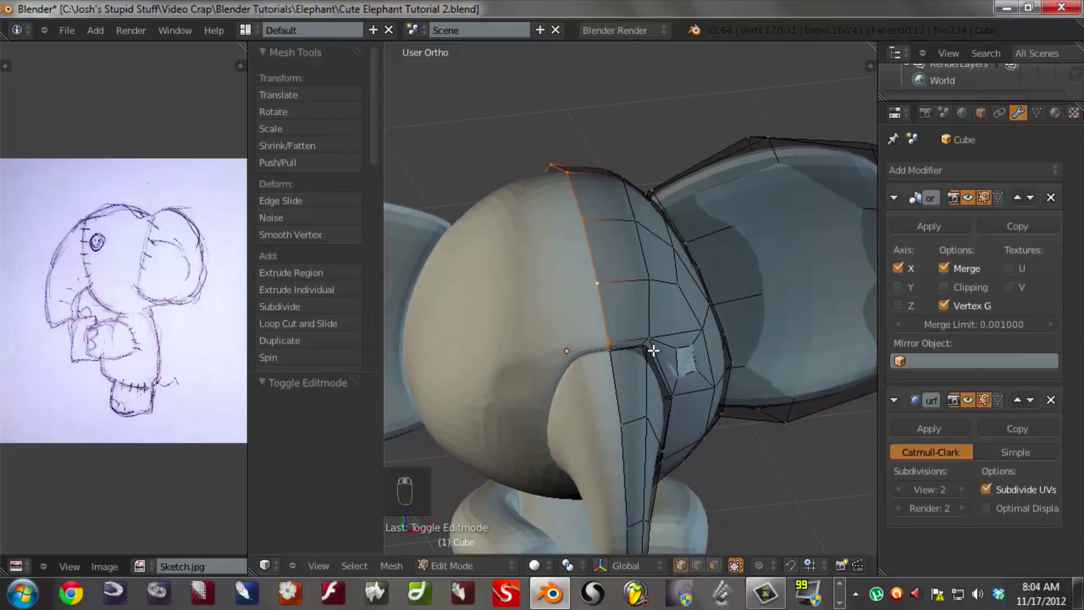
key("g")
key("x")
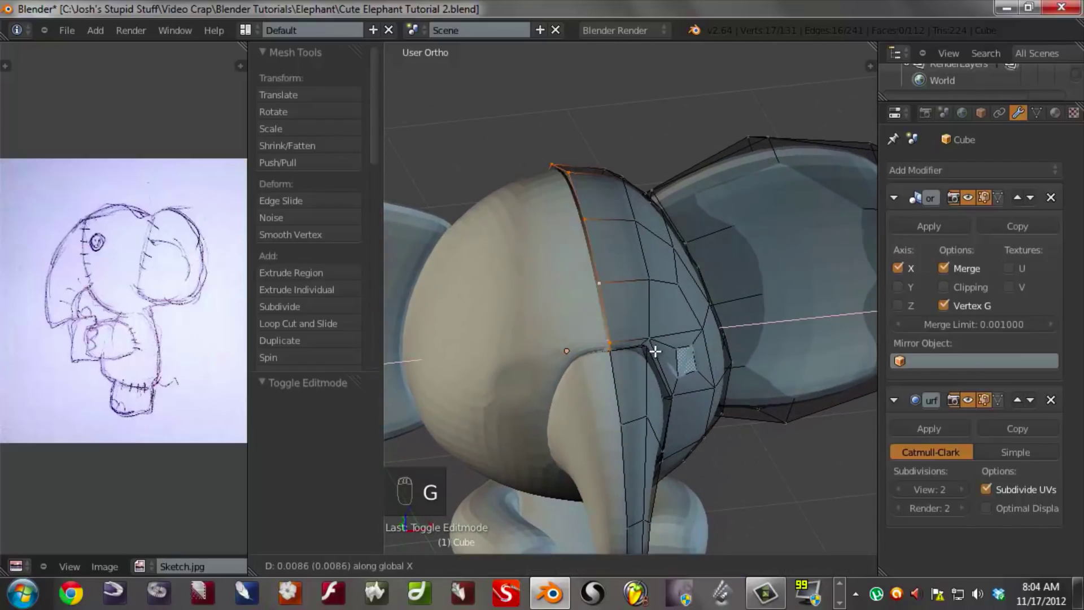
left_click(655, 352)
middle_click_drag(655, 351, 555, 214)
scroll(542, 271, "up", 3)
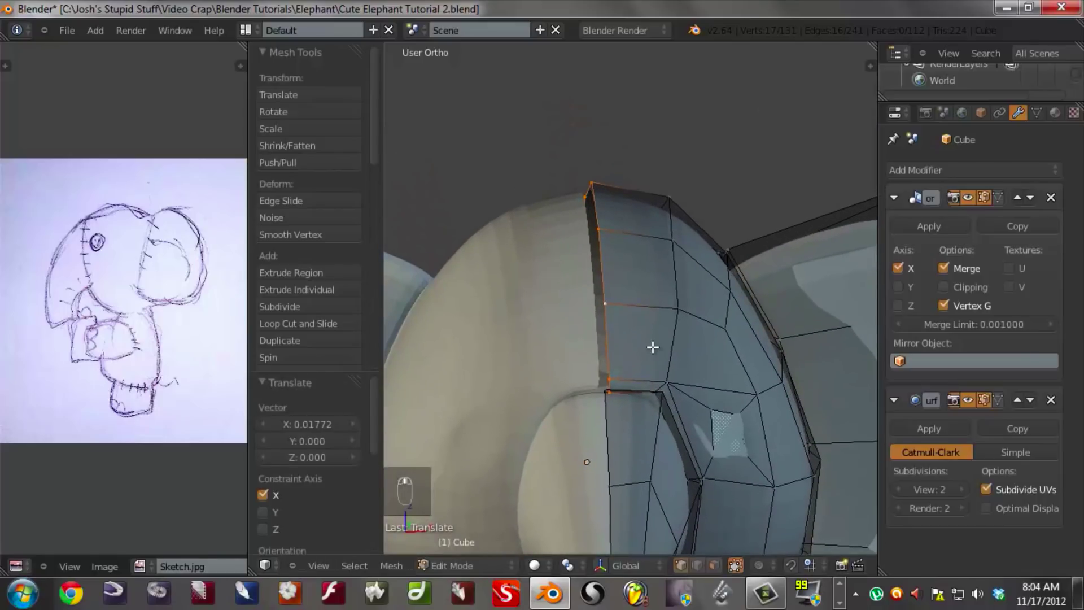
- Turn mirror clipping back on and extrude the head's open center loop about -0.053 along X to the mirror line
left_click(943, 287)
key("g")
key("x")
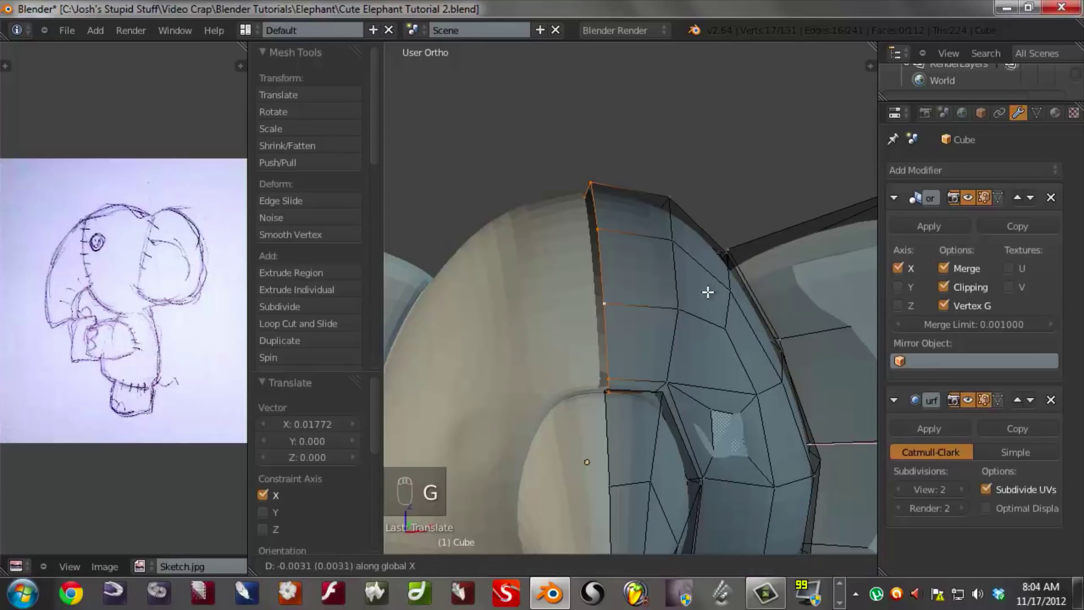
right_click(699, 291)
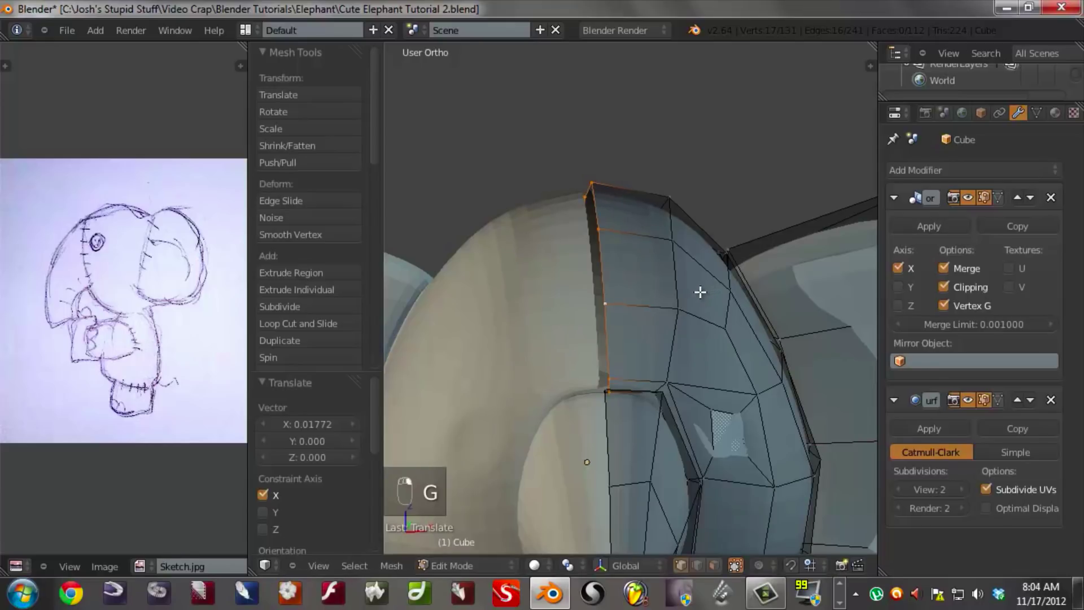
key("e")
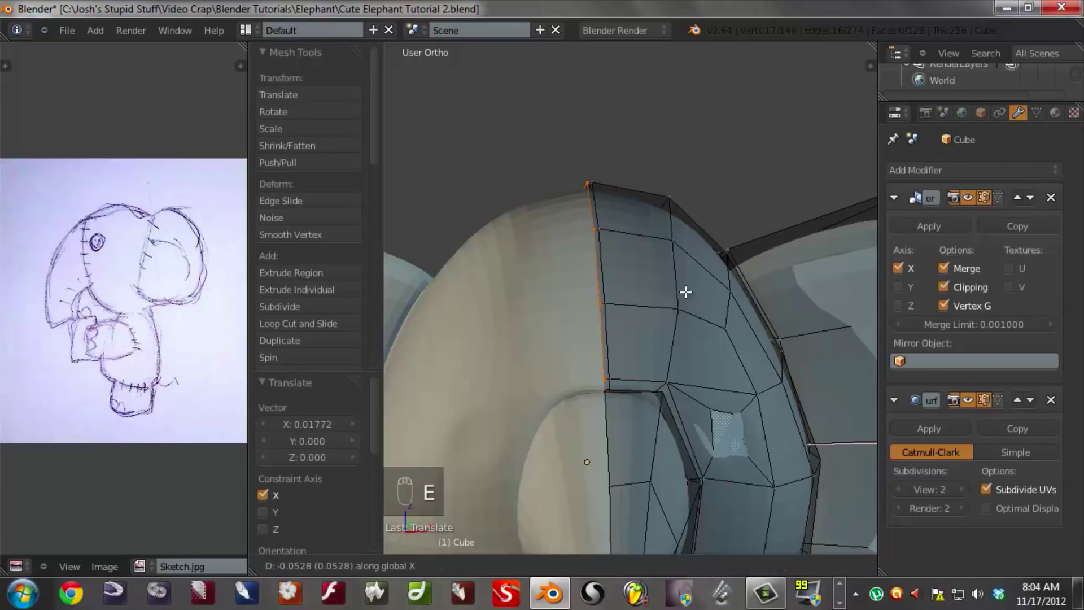
left_click(685, 292)
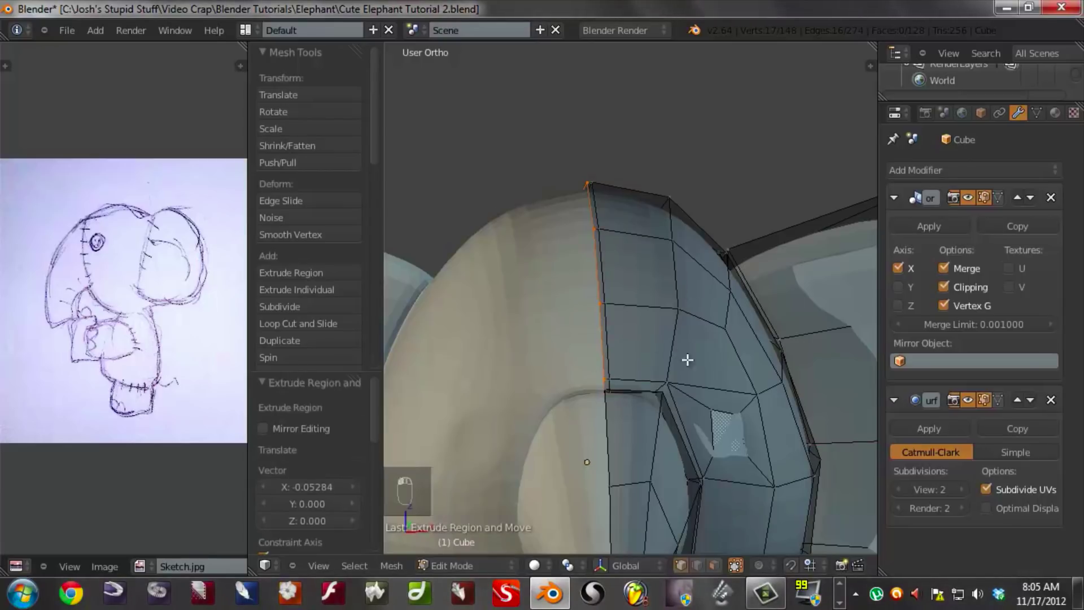
- Shrink the head's extruded center loop inward by about 0.056 to form a seam groove
key("alt+s")
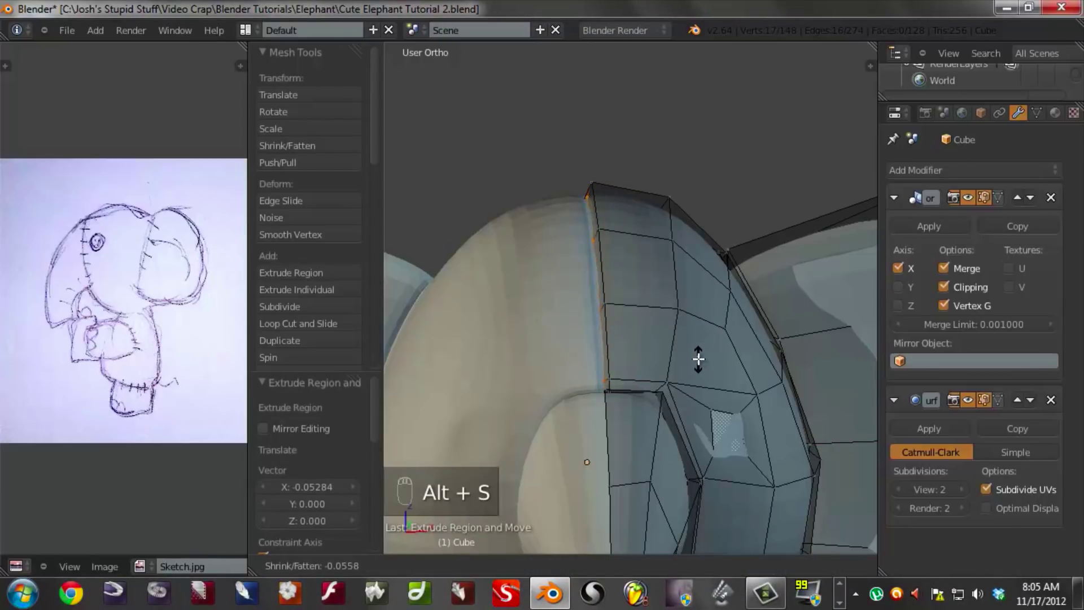
left_click(696, 357)
key("Tab")
scroll(642, 310, "down", 6)
middle_click_drag(631, 360, 558, 309)
scroll(602, 254, "up", 3)
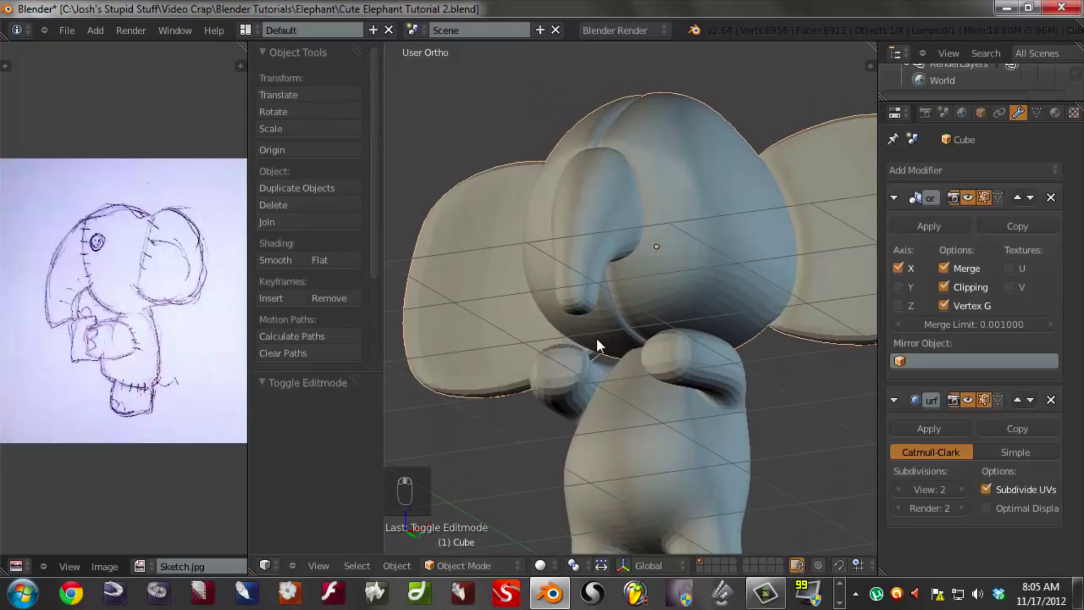
scroll(597, 336, "down", 5)
middle_click_drag(619, 331, 632, 406)
scroll(663, 408, "up", 2)
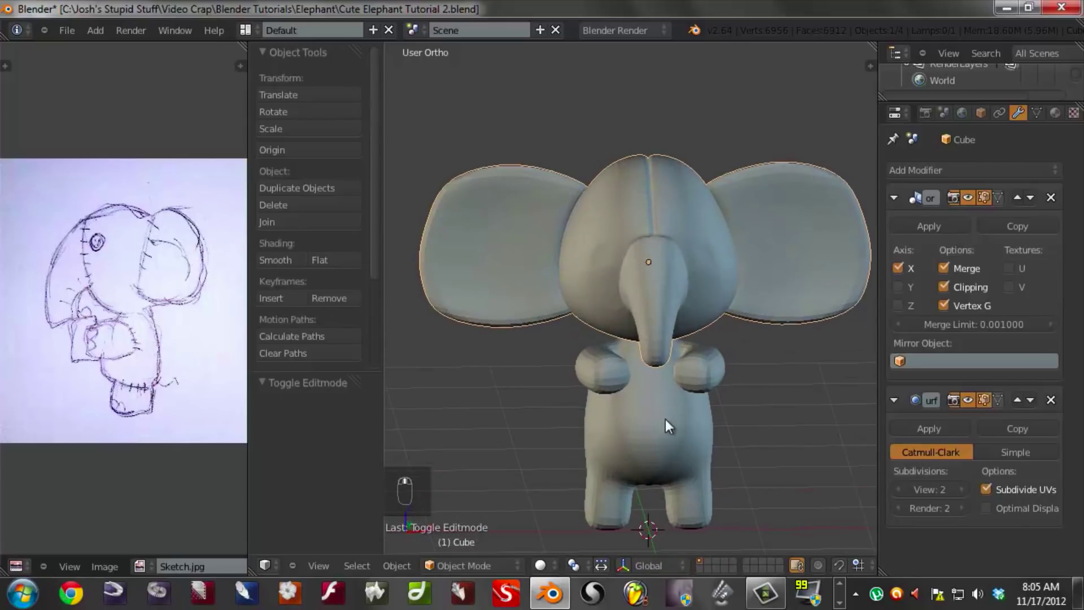
- Edit the body mesh, turn off its mirror clipping and move its center edge loop about 0.011 along X
right_click(629, 368)
scroll(629, 368, "up", 3)
key("Tab")
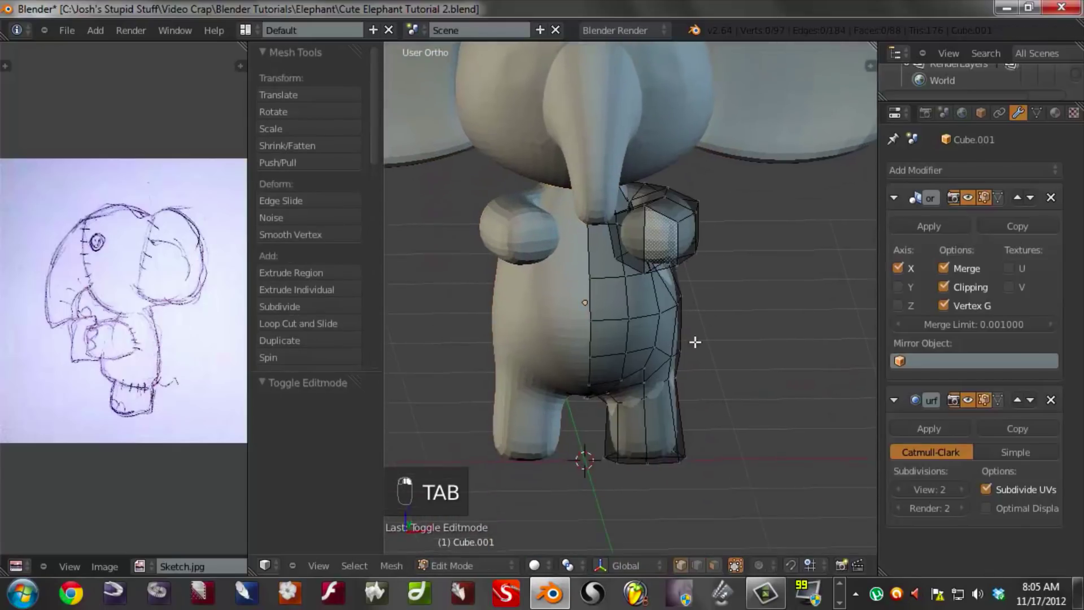
right_click(595, 310, "alt")
middle_click_drag(672, 301, 689, 266)
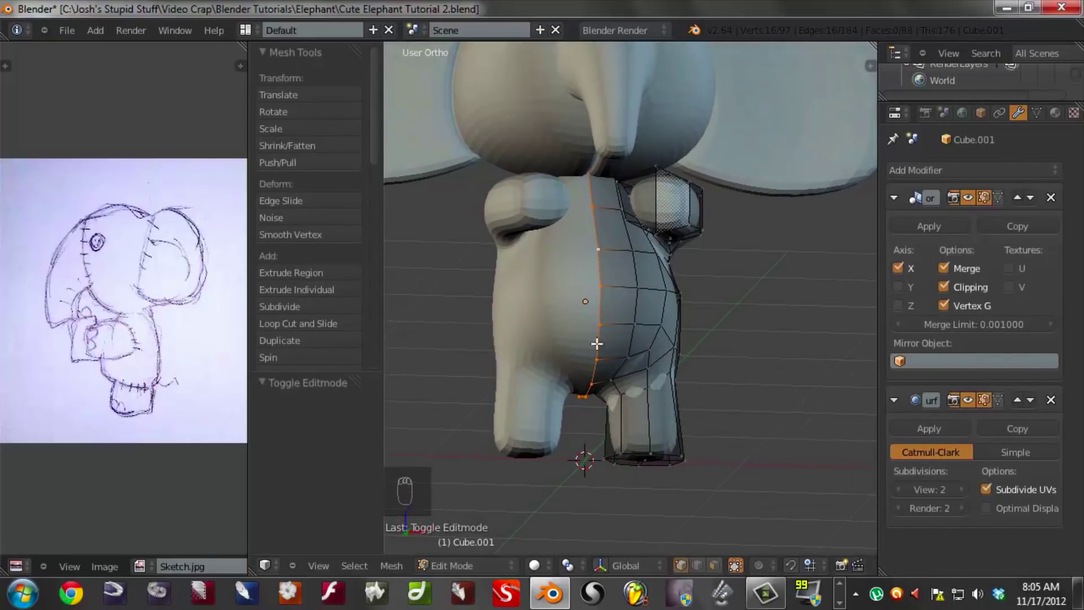
scroll(721, 378, "up", 2)
key("g")
key("x")
left_click(642, 372)
middle_click_drag(646, 371, 626, 322)
- Re-enable the body's mirror clipping and extrude its center loop -0.112 along X to close the gap
left_click(944, 287)
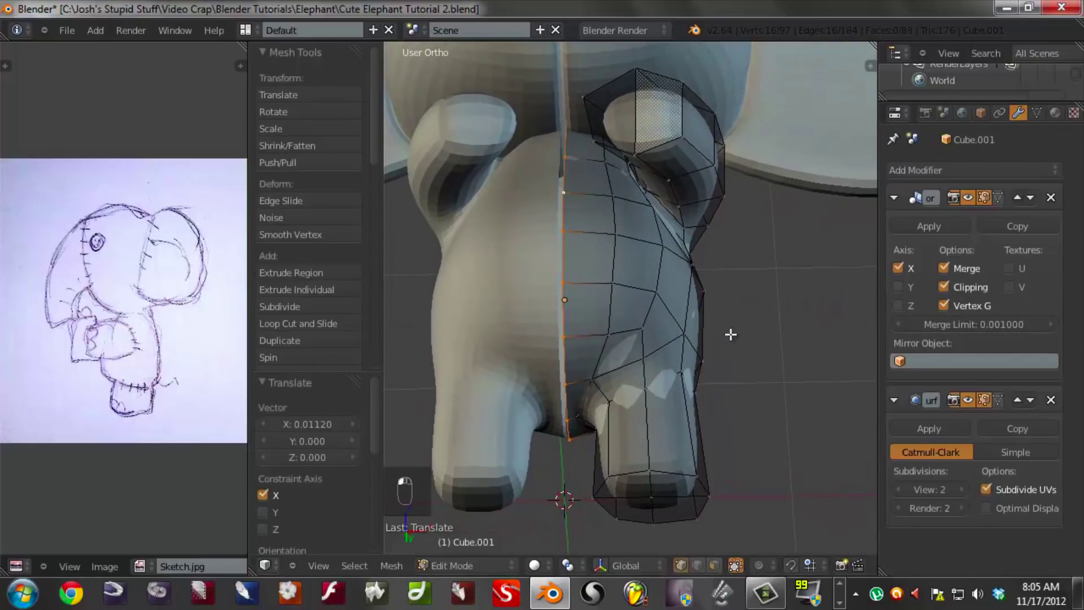
key("e")
left_click(714, 350)
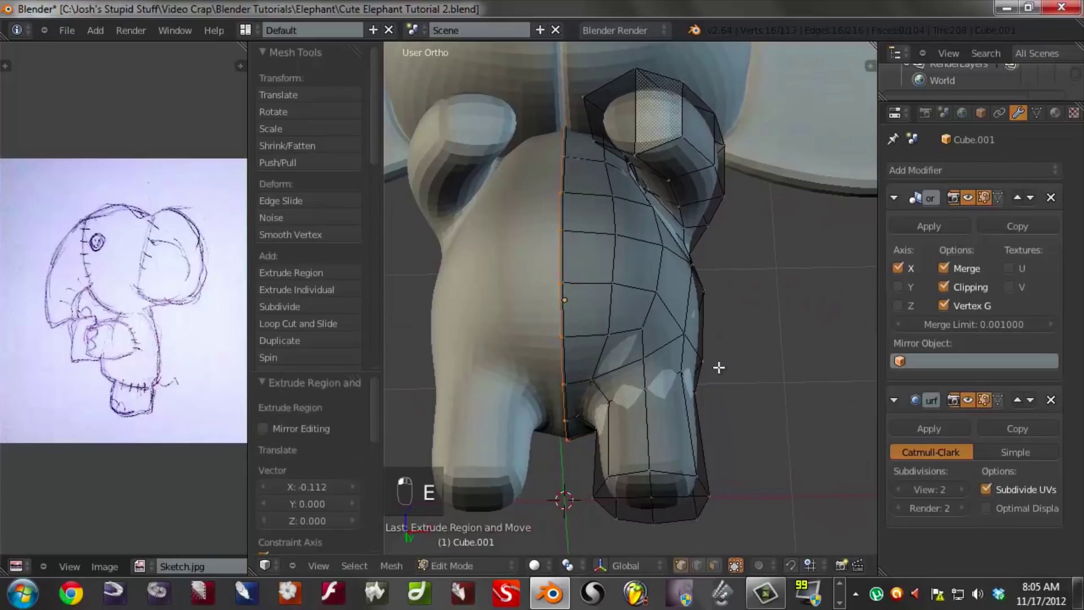
- Shrink the body's extruded center loop inward by about 0.06 to form a seam groove down the belly
key("alt+s")
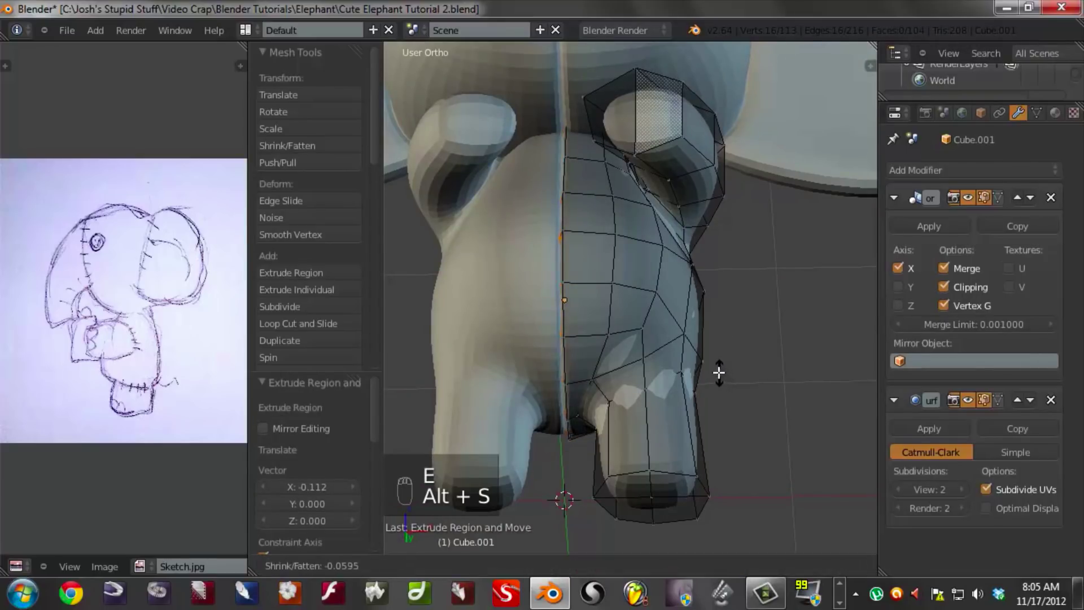
left_click(719, 373)
key("Tab")
scroll(662, 279, "down", 3)
middle_click_drag(662, 279, 718, 259)
- Add two closely spaced edge loops around the top of the leg, just below where it joins the body
key("Tab")
mouse_move(668, 290)
middle_mouse_down()
mouse_move(644, 293)
mouse_move(668, 283)
middle_mouse_up()
scroll(615, 306, "up", 3)
scroll(615, 307, "up", 1)
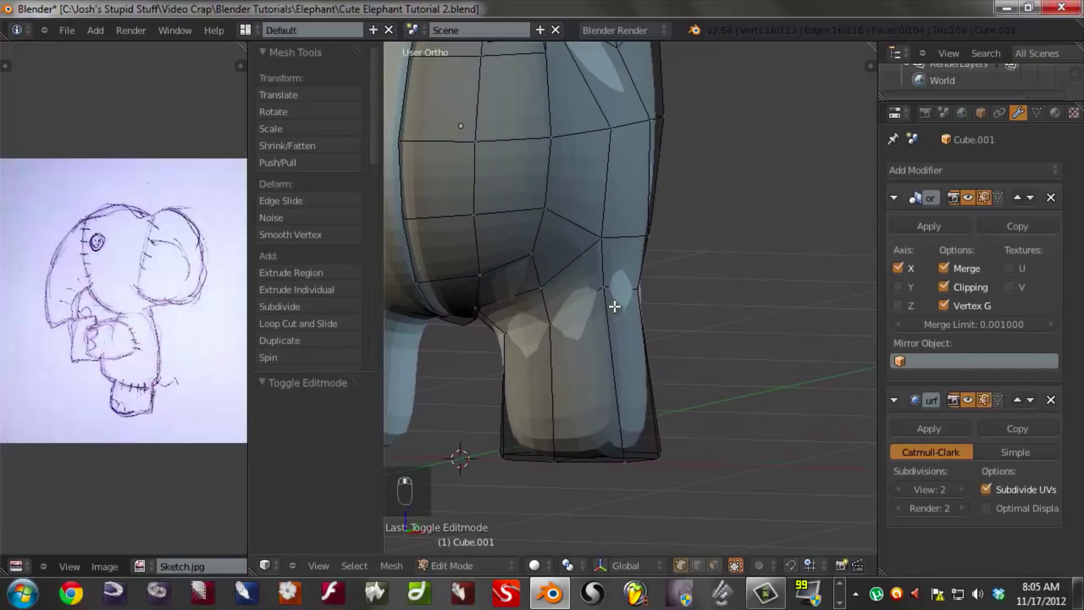
key("ctrl+r")
left_click(604, 264)
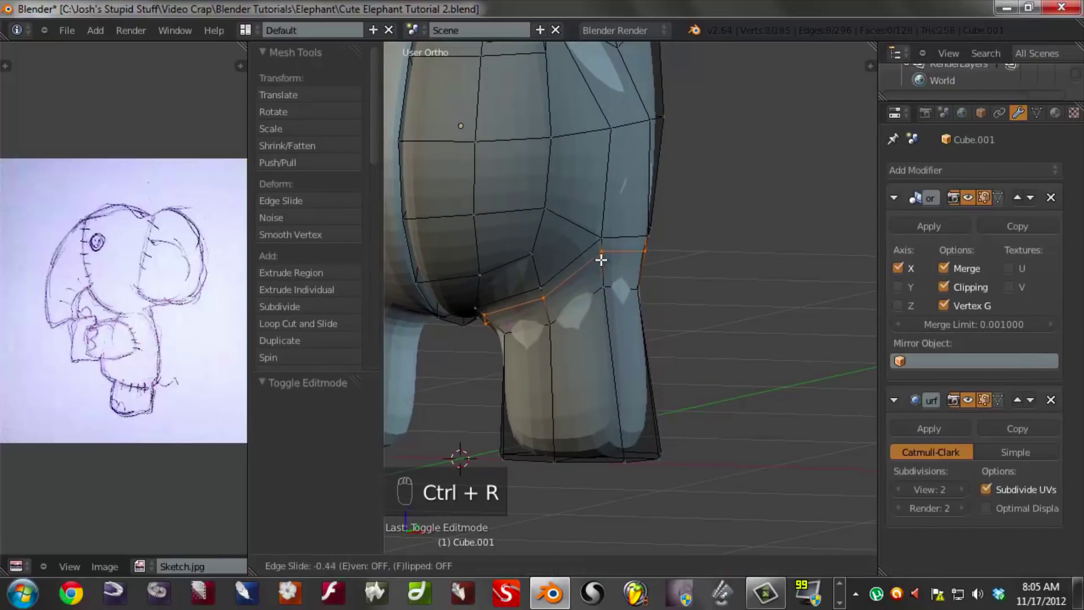
right_click(602, 258)
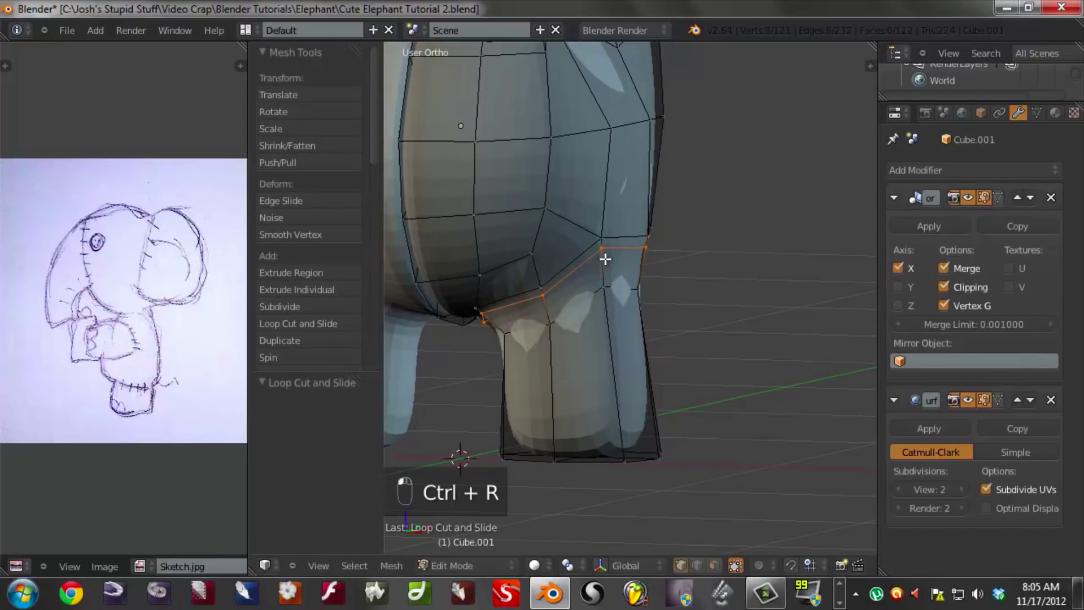
scroll(604, 257, "up", 2)
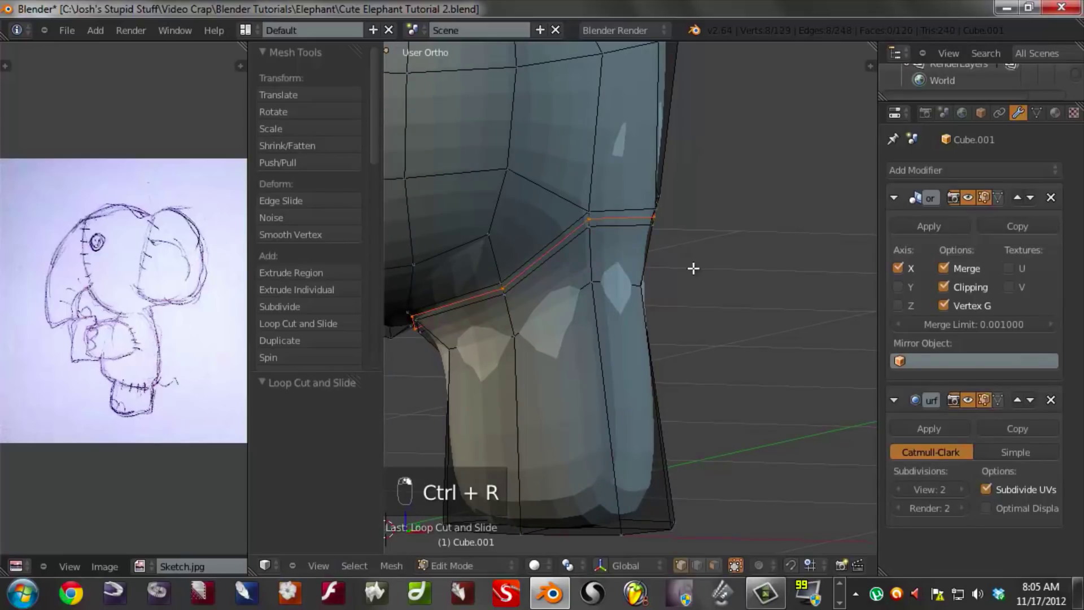
- Shrink the middle edge loop at the top of the leg inward by about 0.054 to form a seam crease
key("alt+s")
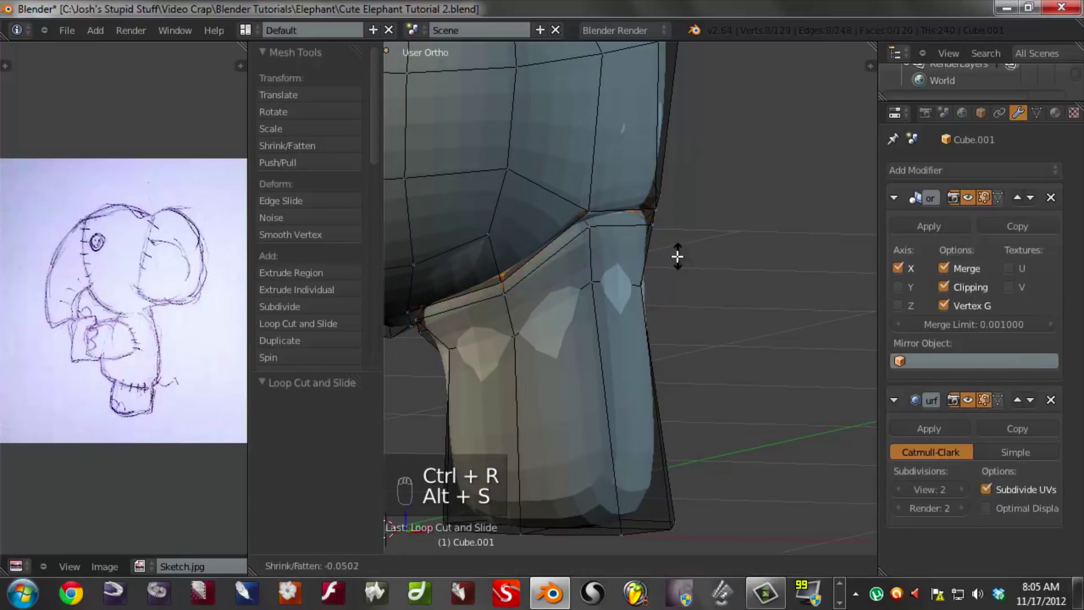
left_click(673, 254)
middle_click_drag(624, 285, 662, 281)
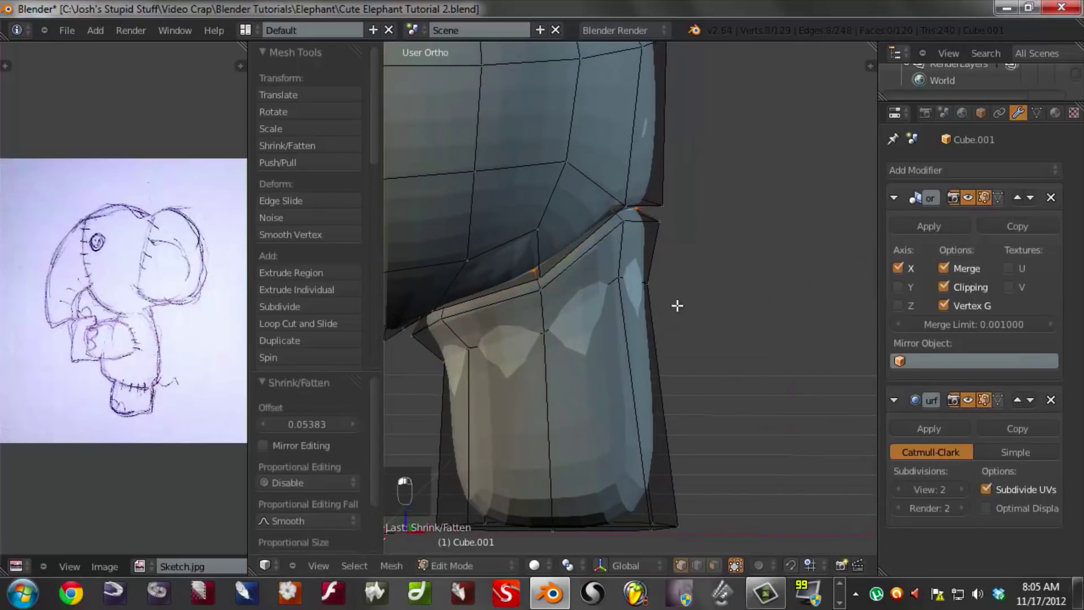
- In front view, shift the leg's seam loop about 0.018 along X and -0.025 along Z
key("KP_1")
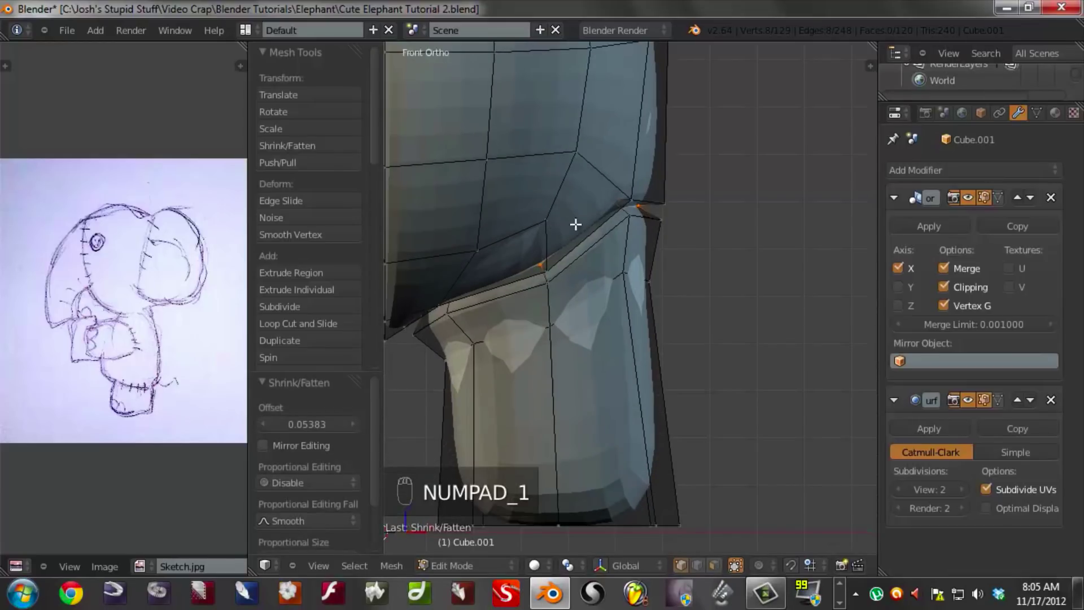
key("g")
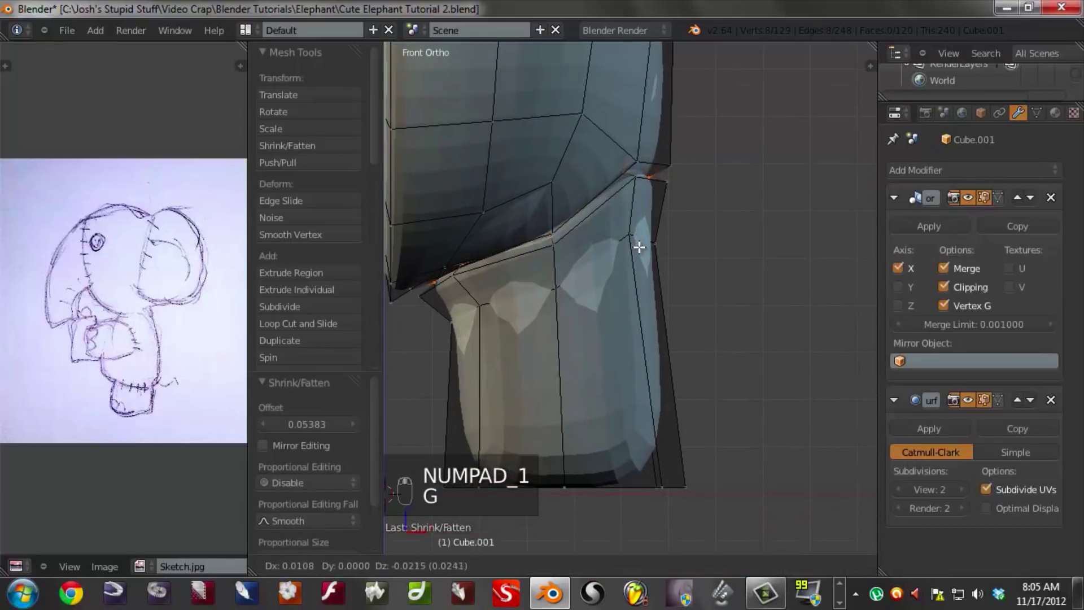
left_click(642, 247)
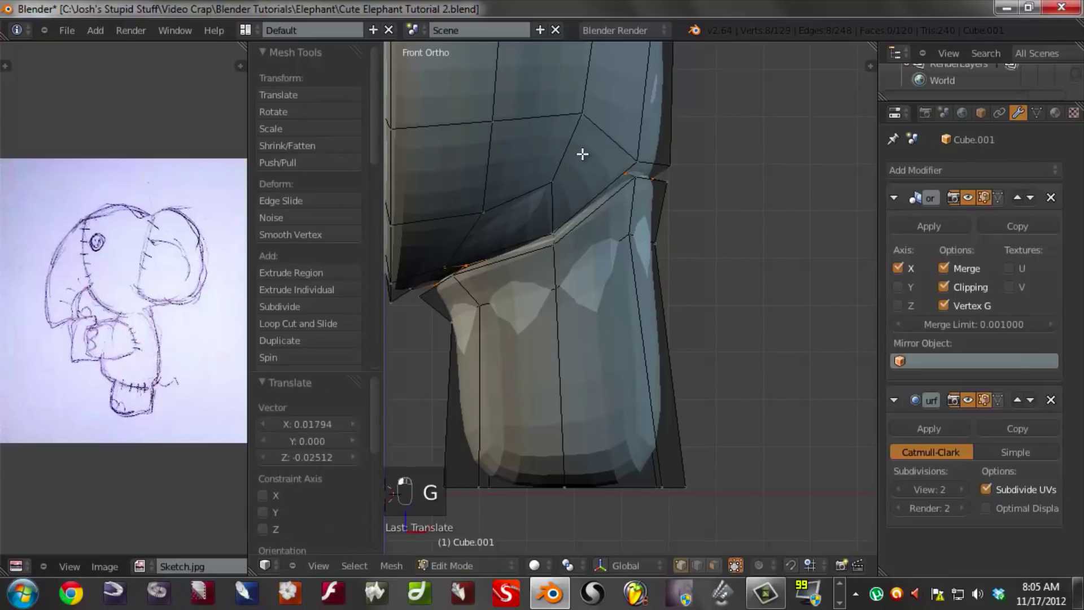
- Select the middle vertices at the top of the leg's outer seam and move them up about 0.039
scroll(624, 231, "down", 4)
key("Tab")
middle_click_drag(618, 279, 543, 286)
key("Tab")
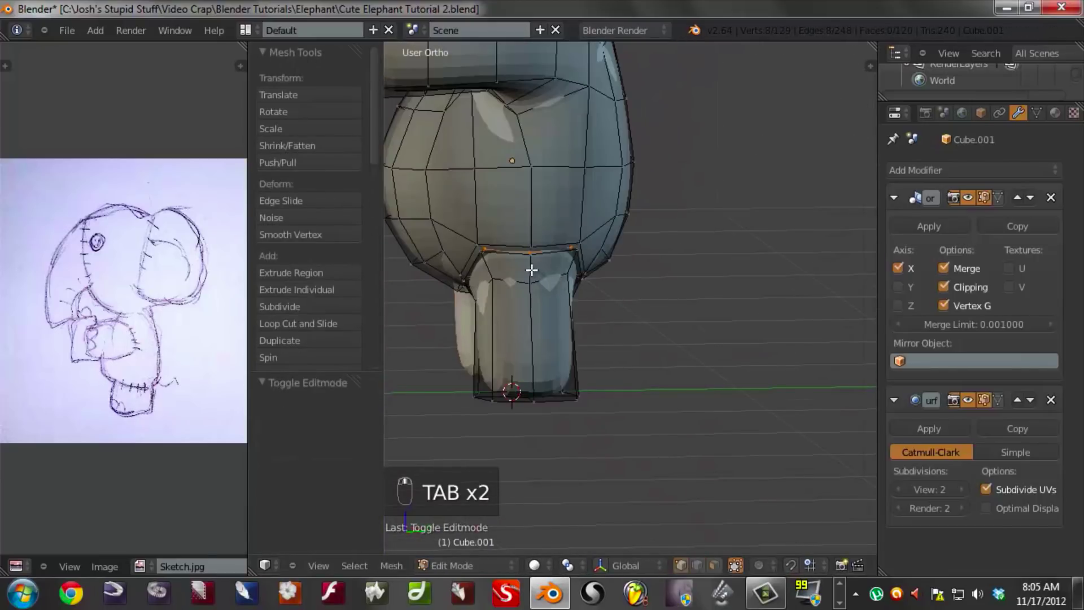
scroll(534, 271, "up", 2)
key("a")
key("a")
key("a")
key("c")
left_click(489, 230)
key("g")
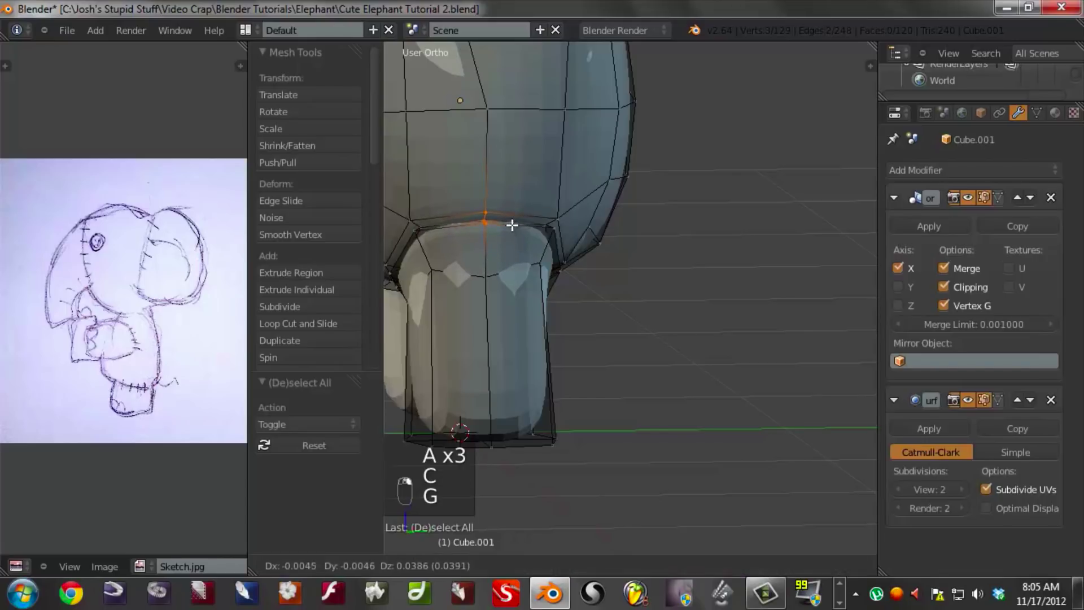
left_click(512, 227)
- Nudge the same leg seam vertices from another angle and check the seam in object mode
middle_click_drag(511, 232, 622, 235)
key("g")
left_click(624, 234)
key("Tab")
scroll(576, 265, "down", 4)
middle_click_drag(531, 293, 612, 288)
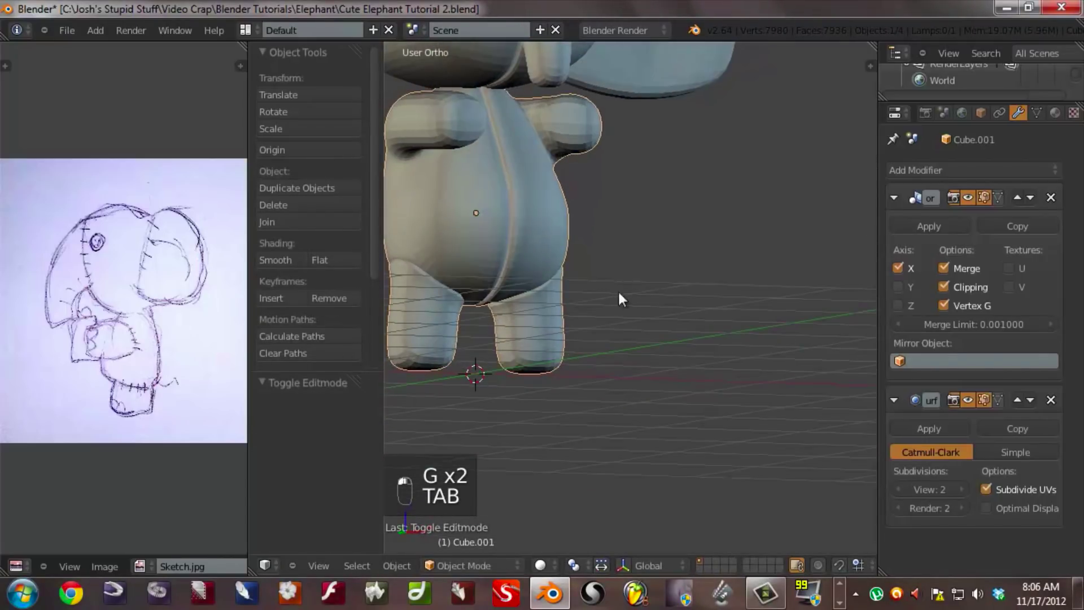
- Add two closely spaced edge loops around the base of the arm where it joins the body
scroll(446, 317, "up", 3)
middle_click_drag(446, 317, 582, 247)
key("Tab")
scroll(571, 249, "up", 5)
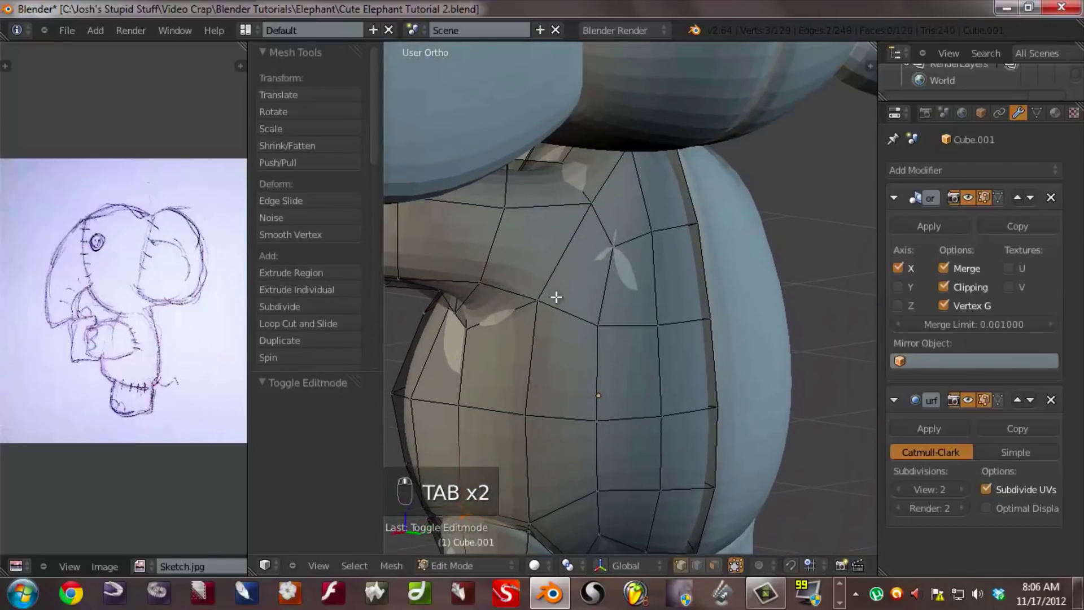
key("ctrl+r")
left_click(538, 214)
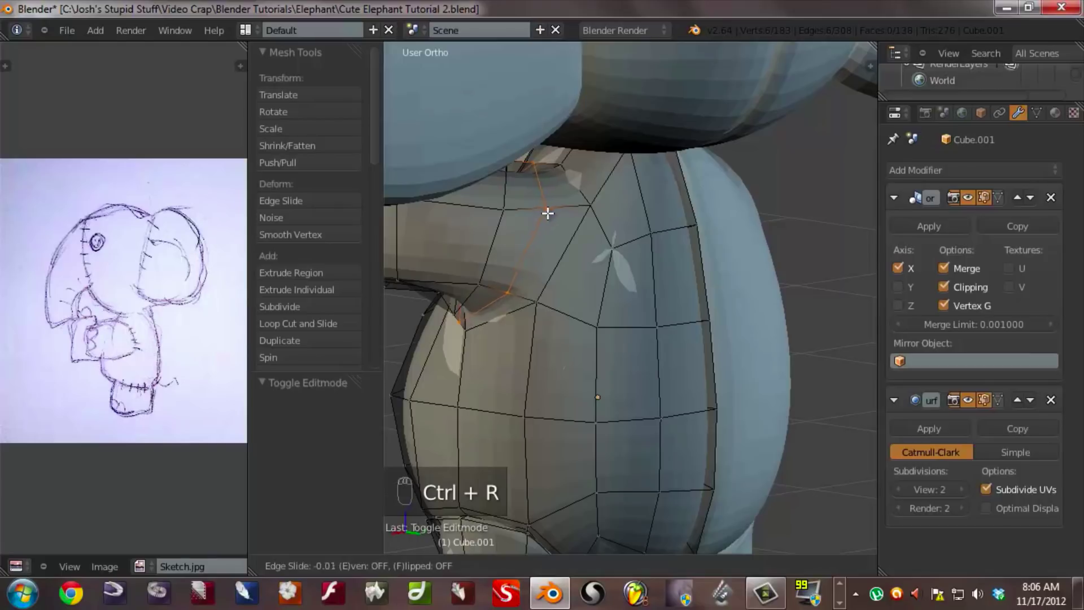
left_click(565, 217)
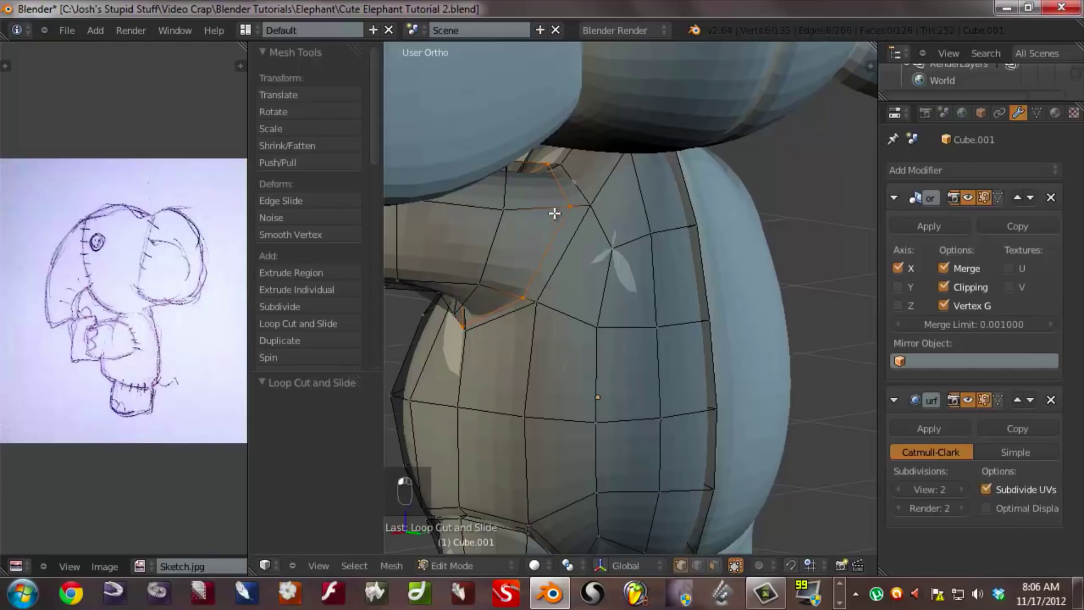
key("ctrl+r")
left_click(579, 205)
right_click(561, 222)
middle_click_drag(562, 222, 598, 245)
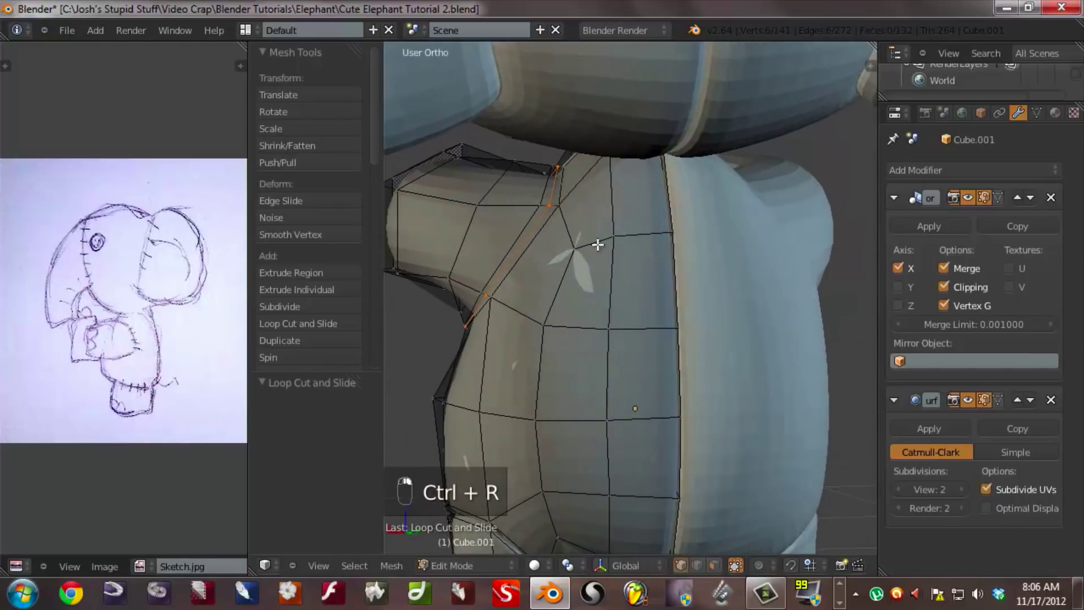
- Shrink the new shoulder loop inward by about 0.06 and shift it about 0.017 in X, -0.007 in Y and 0.023 in Z
key("alt+s")
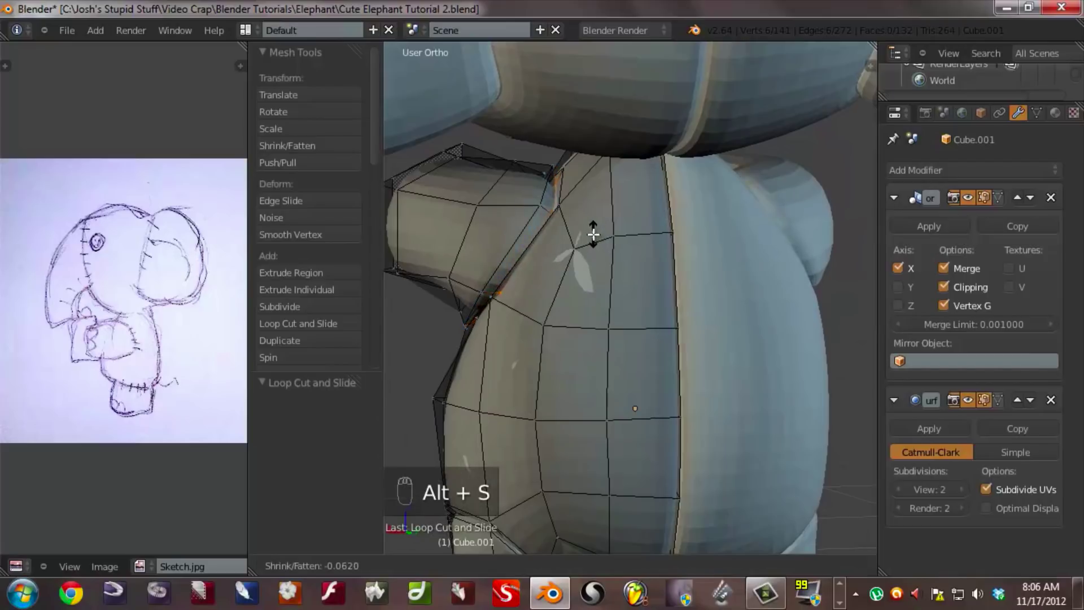
left_click(610, 244)
key("g")
left_click(604, 236)
middle_click_drag(604, 236, 505, 289)
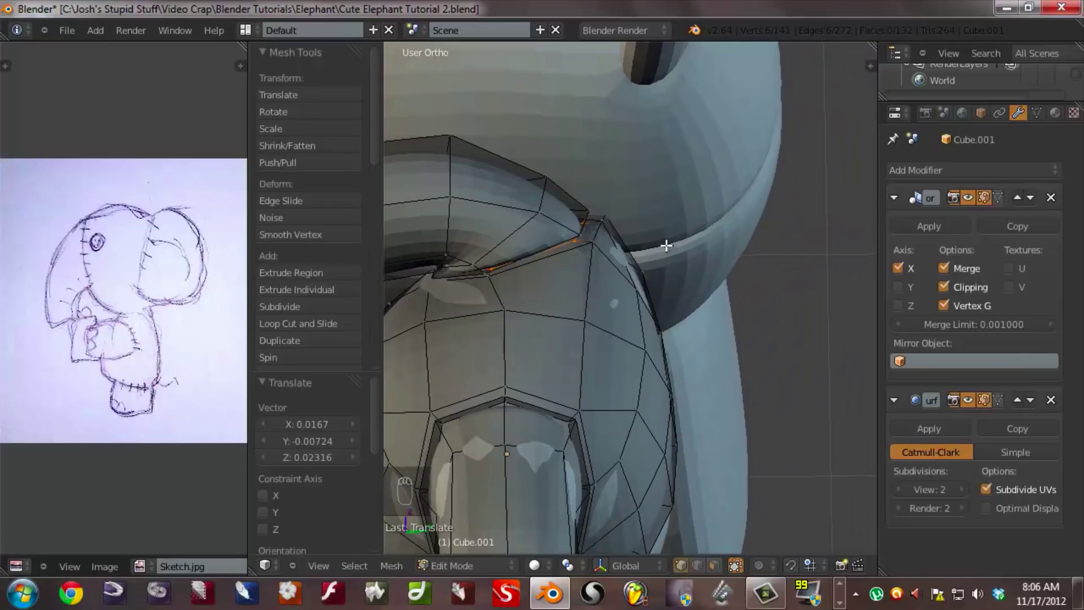
- Rotate the shoulder seam loop about 2.13° around global Z and nudge it slightly into place
key("r")
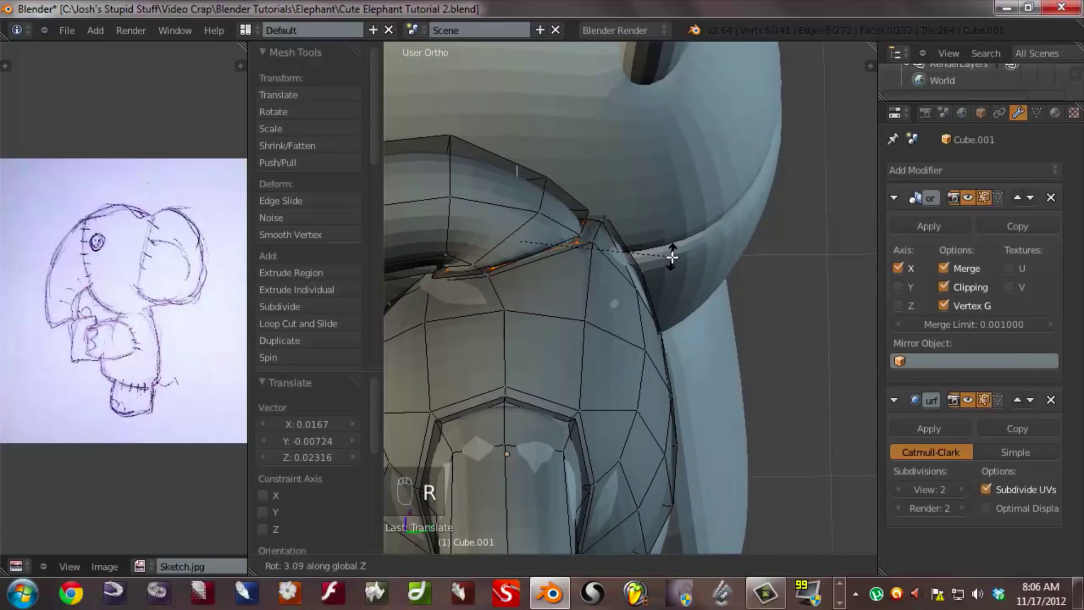
left_click(673, 256)
key("g")
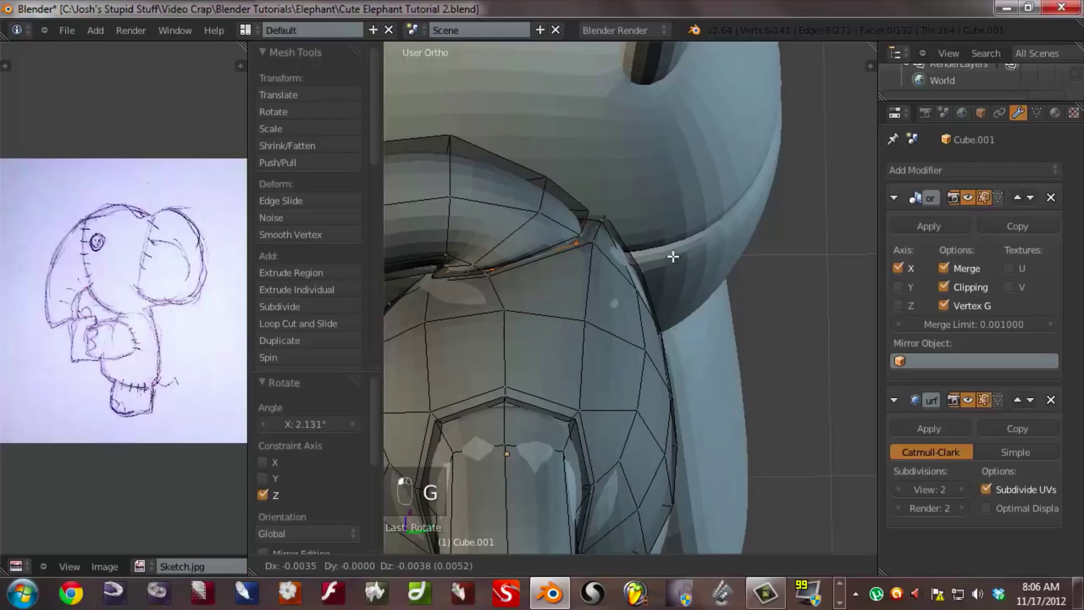
left_click(672, 255)
- Return to object mode and save over Cute Elephant Tutorial 2.blend
scroll(621, 257, "down", 6)
key("Tab")
middle_click_drag(547, 283, 692, 387)
scroll(692, 378, "down", 3)
key("ctrl+s")
left_click(700, 371)
middle_click_drag(616, 360, 550, 293)
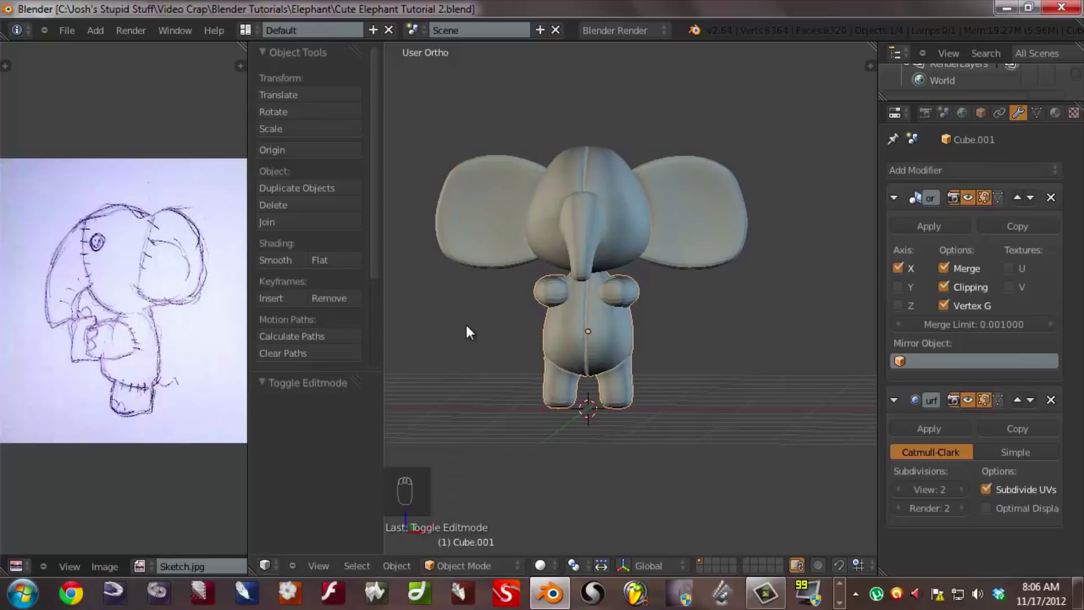
- In side view, add one horizontal edge loop around the leg, midway between its seam and the foot
key("KP_3")
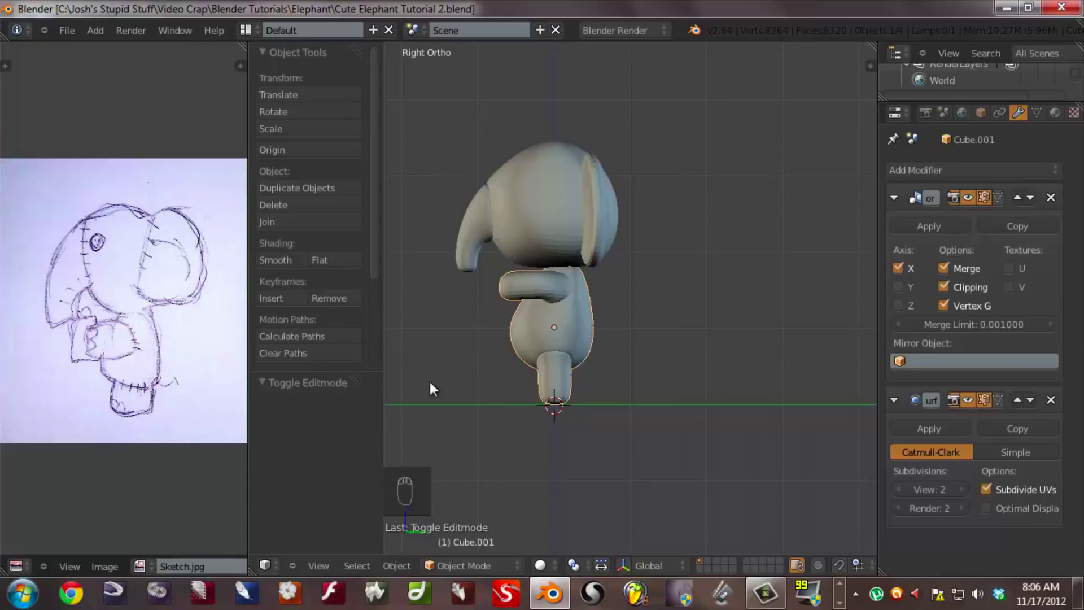
middle_click_drag(524, 409, 601, 435, "shift")
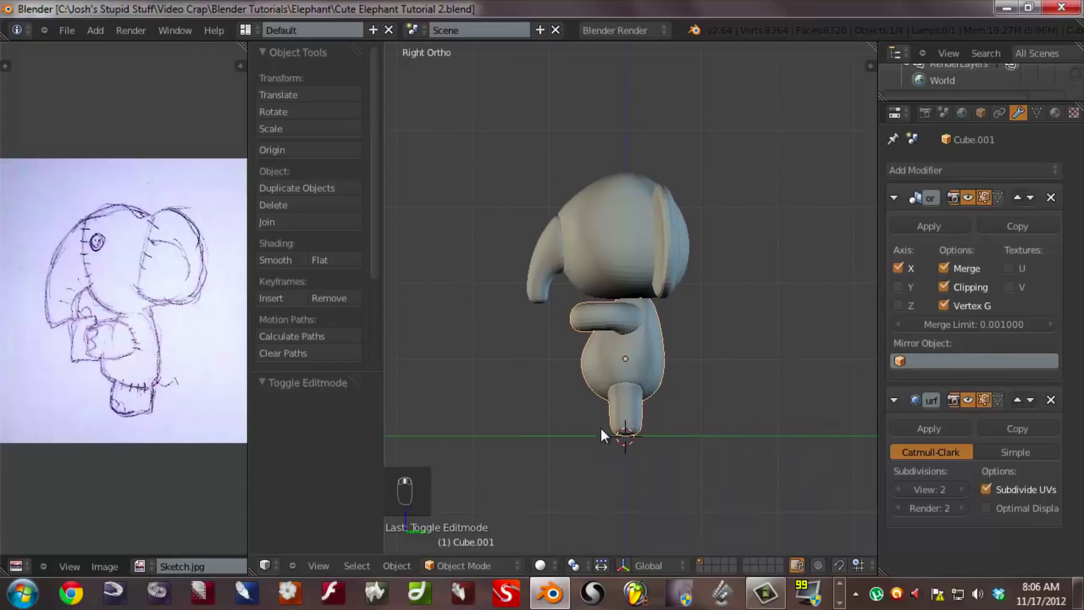
scroll(600, 434, "up", 5)
middle_click_drag(531, 376, 554, 378, "shift")
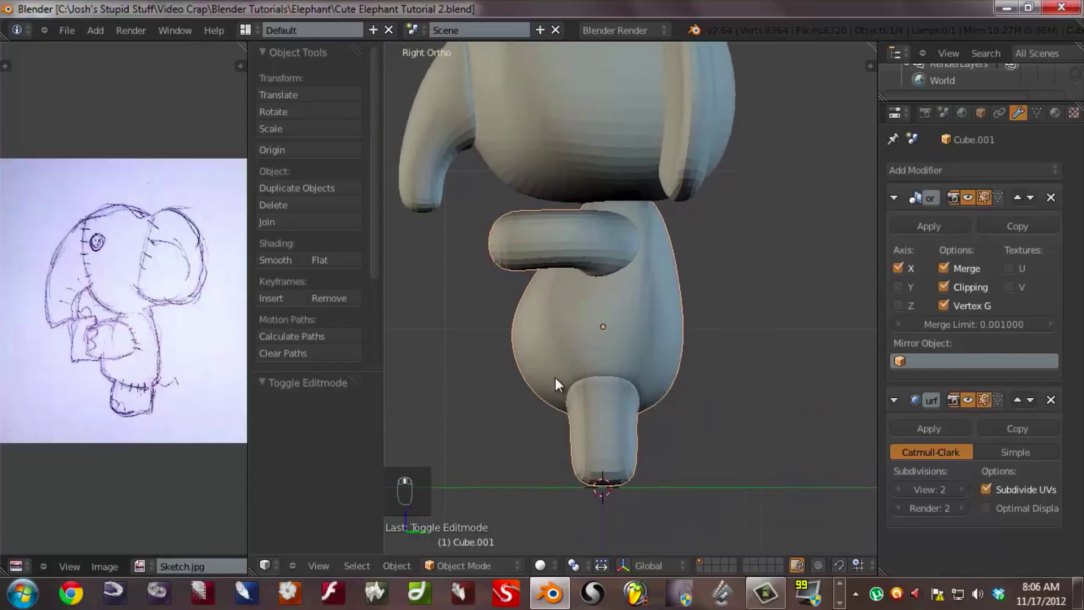
key("Tab")
key("a")
key("a")
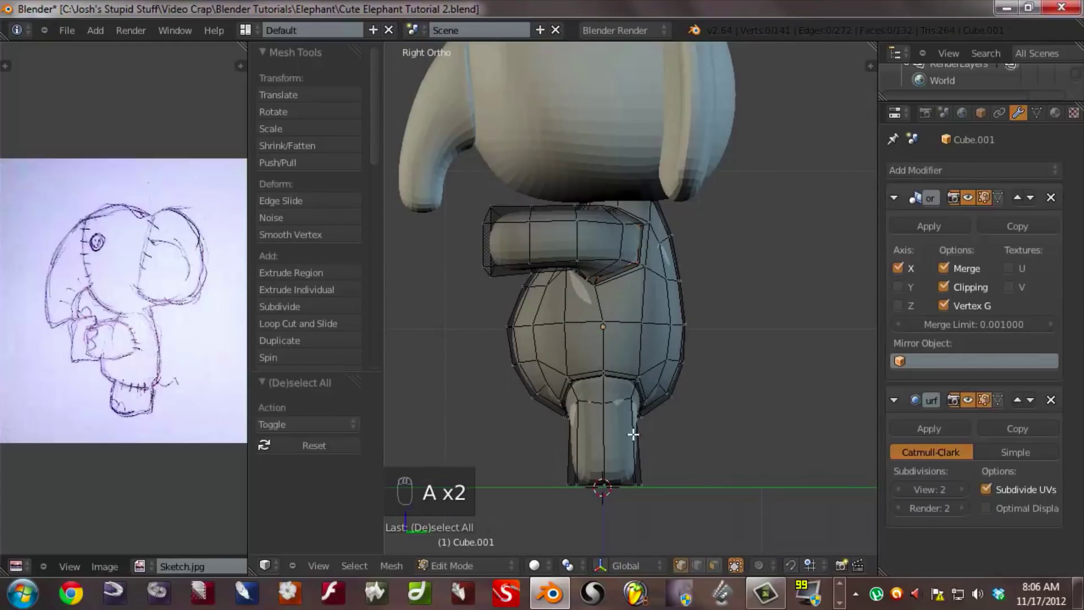
key("ctrl+r")
left_click(630, 448)
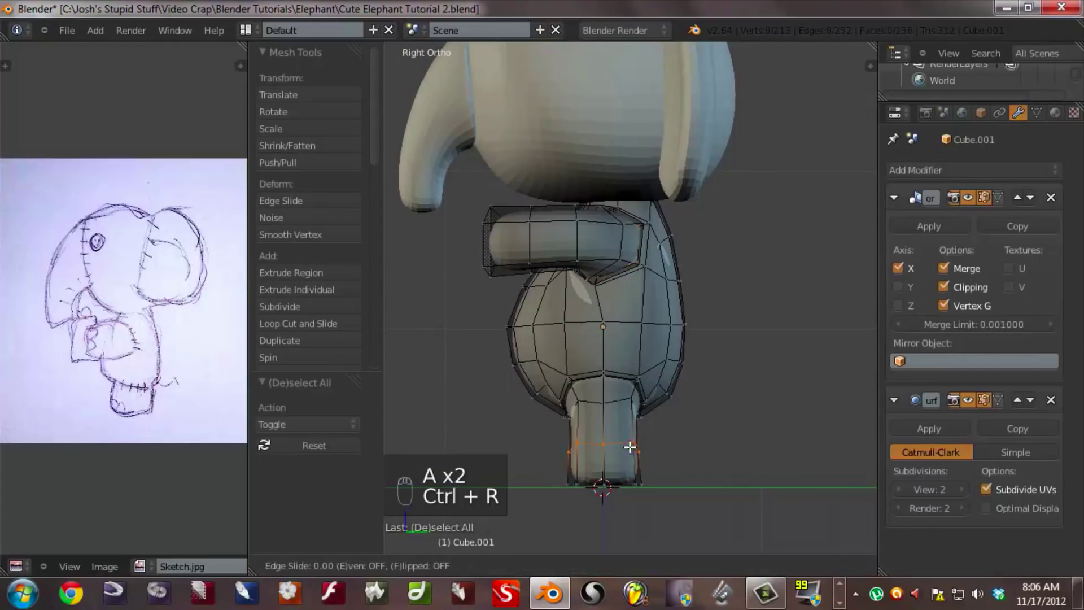
left_click(630, 444)
middle_click_drag(607, 463, 685, 388)
scroll(694, 439, "down", 3)
key("Tab")
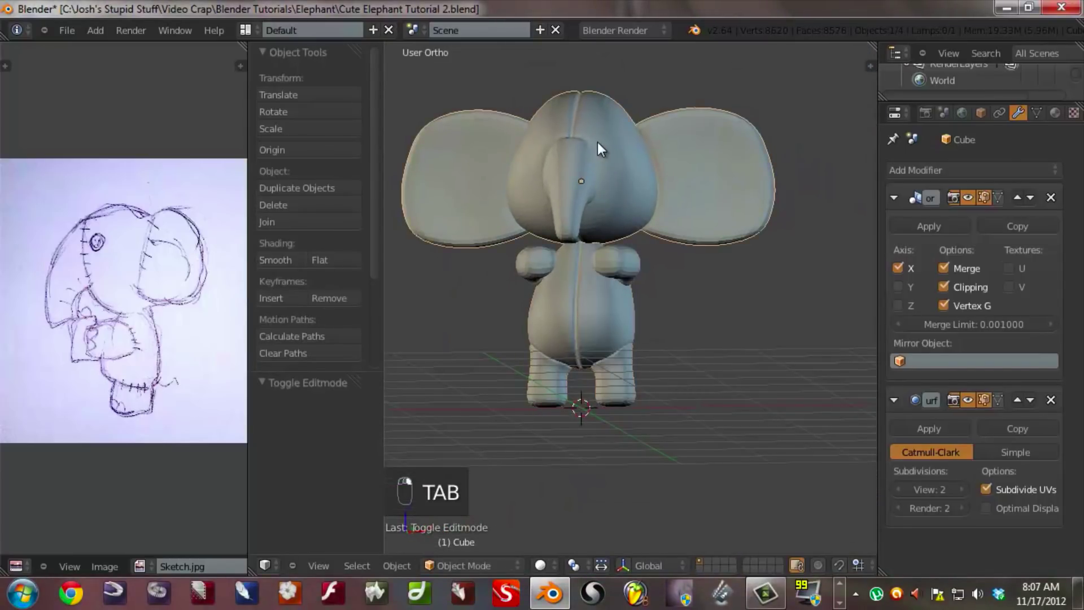
- Hide the elephant's head object and open the body mesh for editing
key("h")
right_click(606, 238)
key("Tab")
middle_click_drag(570, 271, 648, 315)
- In wireframe front view, circle-select the torso and arm vertices above the leg seam
key("a")
key("a")
key("KP_1")
key("z")
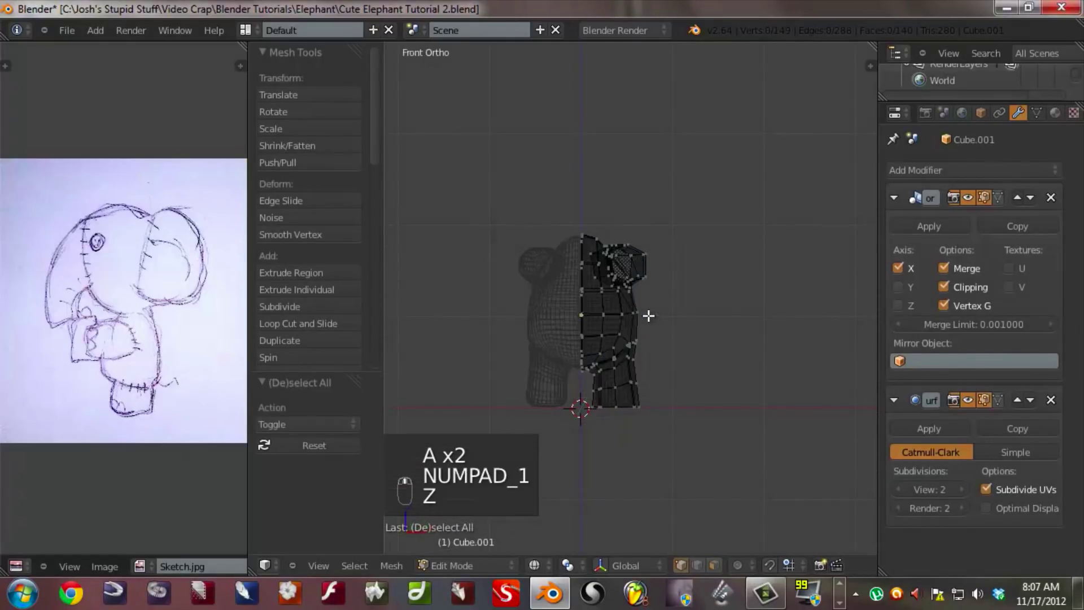
scroll(678, 232, "up", 2)
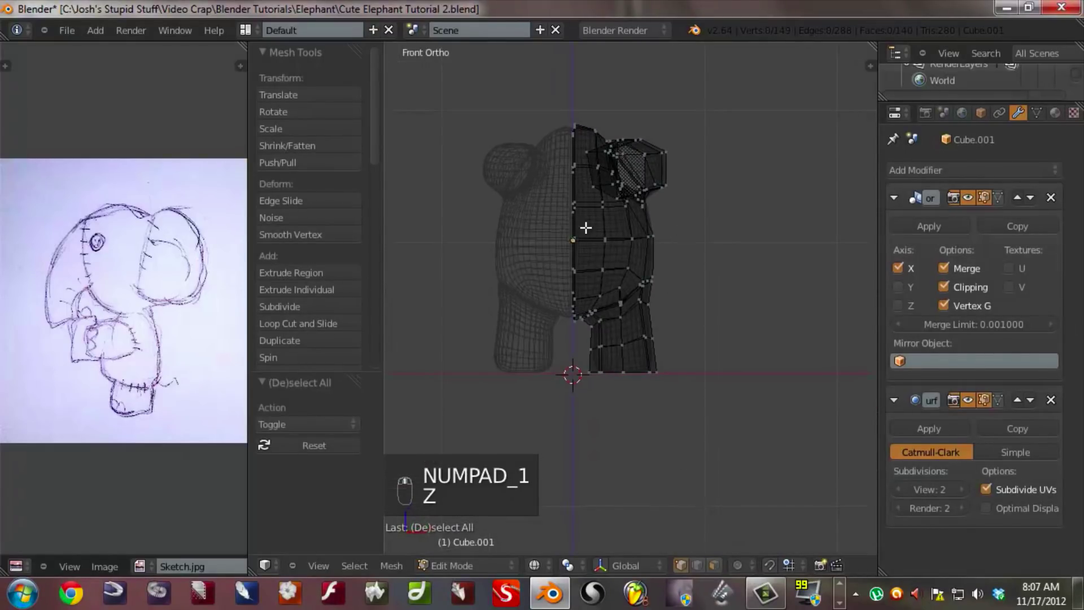
key("c")
mouse_move(624, 134)
left_mouse_down()
mouse_move(598, 130)
mouse_move(630, 221)
mouse_move(574, 278)
mouse_move(576, 165)
left_mouse_up()
right_click(654, 254)
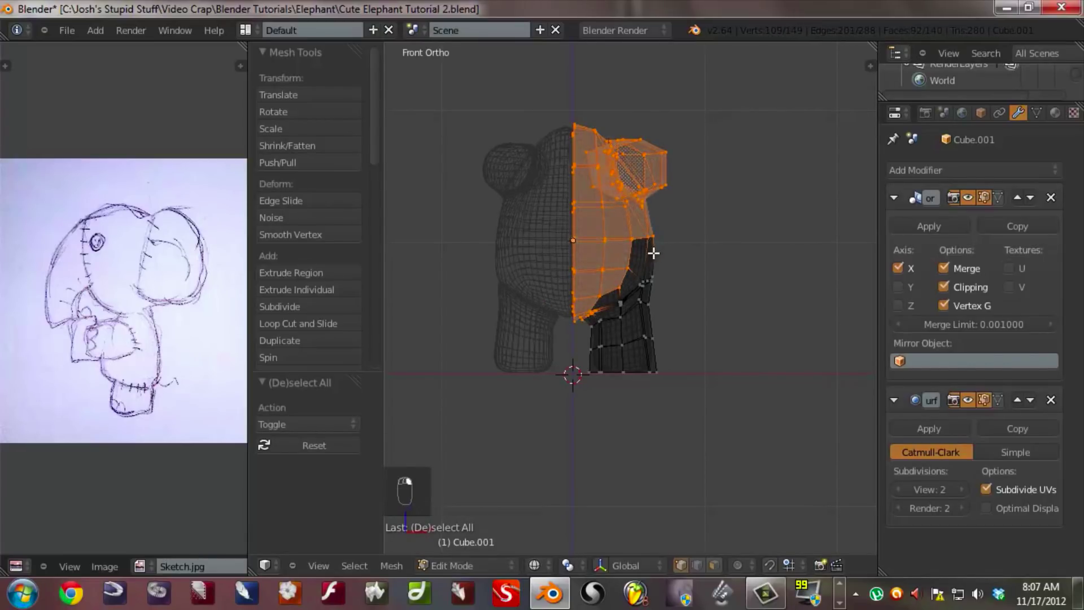
scroll(653, 254, "up", 3)
key("z")
middle_click_drag(632, 286, 670, 275)
scroll(564, 339, "up", 6)
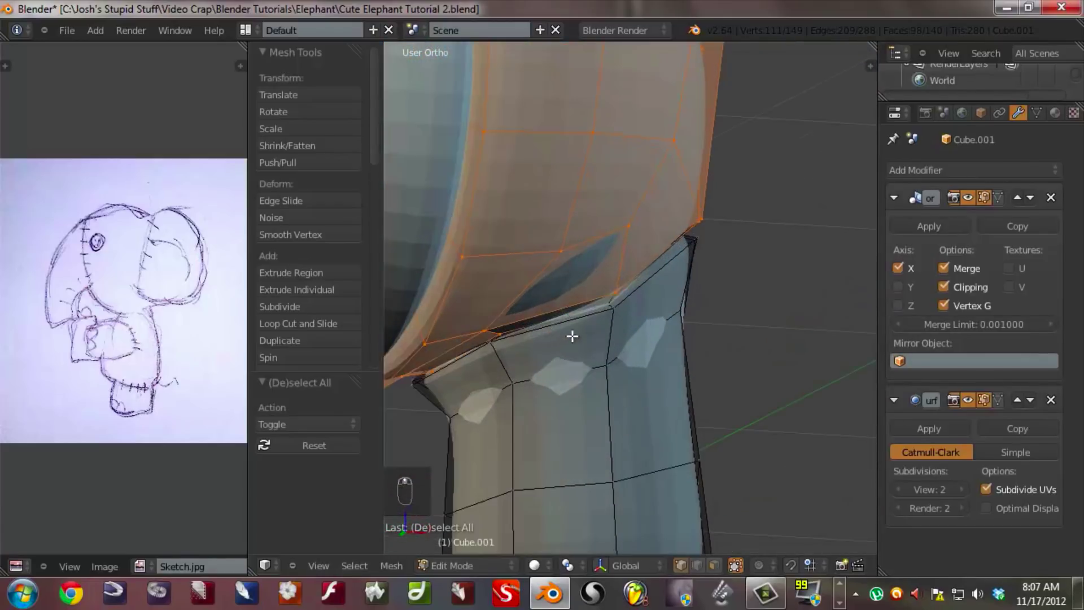
- Try to add a missed vertex at the leg seam to the upper-body selection
key("z")
right_click(489, 340, "shift")
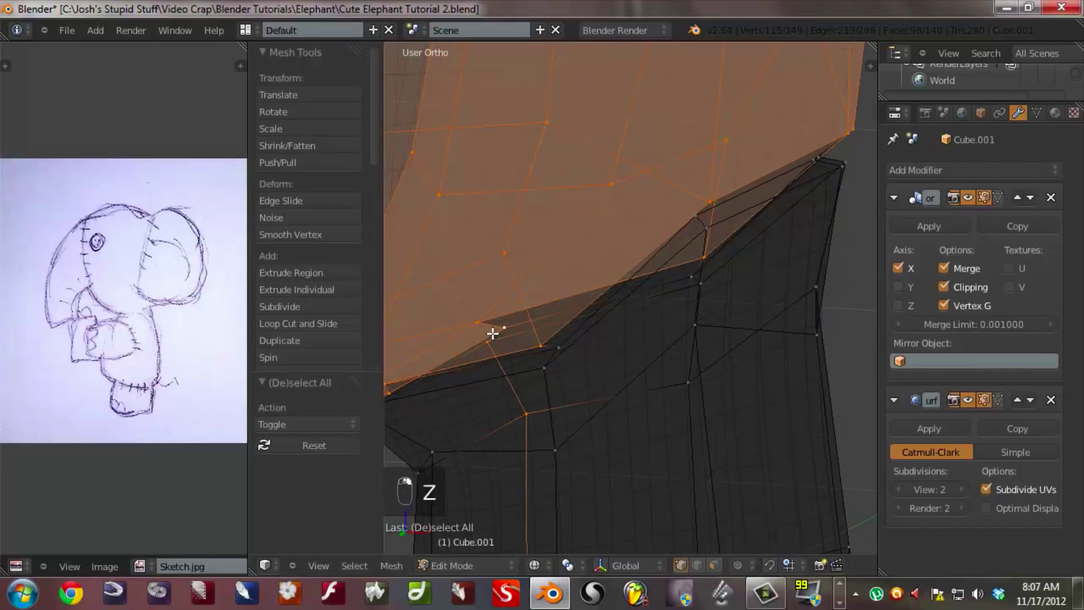
key("ctrl+z")
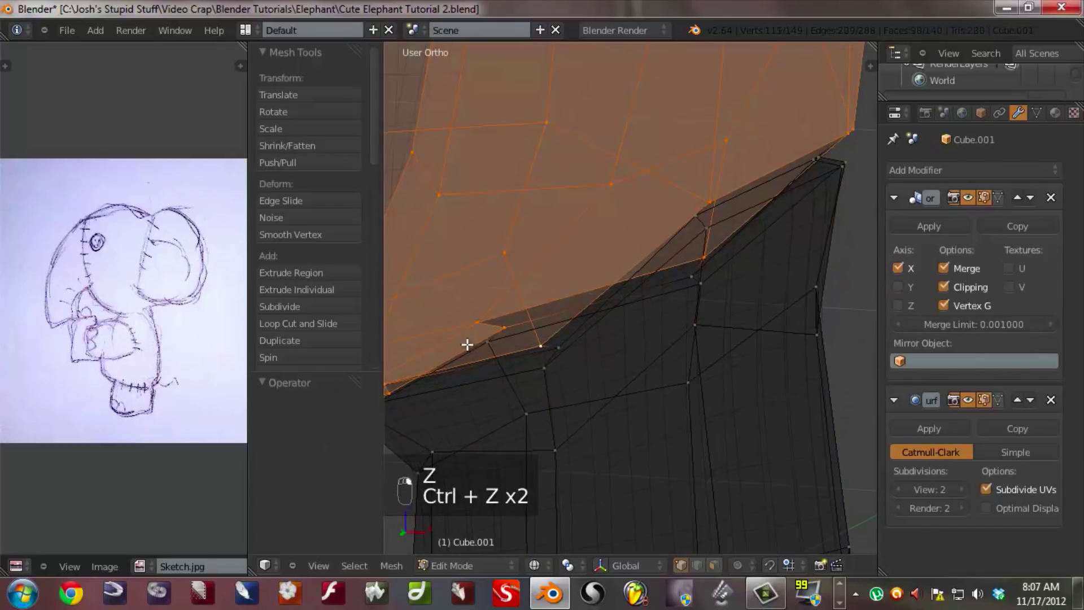
key("ctrl+z")
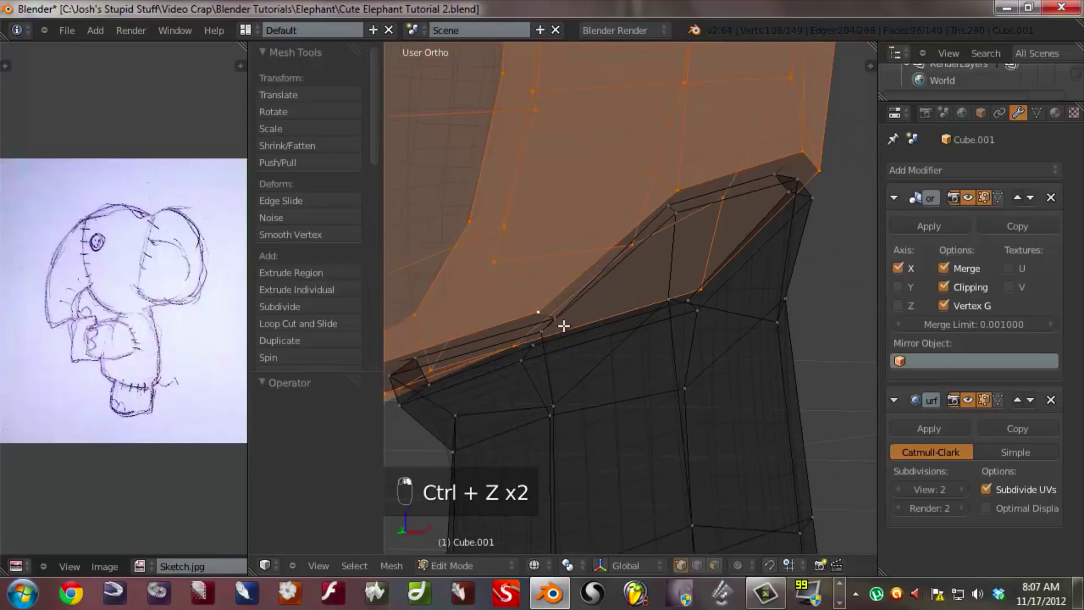
scroll(564, 325, "down", 2)
key("z")
scroll(568, 320, "down", 2)
mouse_move(559, 310)
middle_mouse_down()
mouse_move(510, 300)
mouse_move(593, 330)
middle_mouse_up()
scroll(531, 302, "down", 2)
key("g")
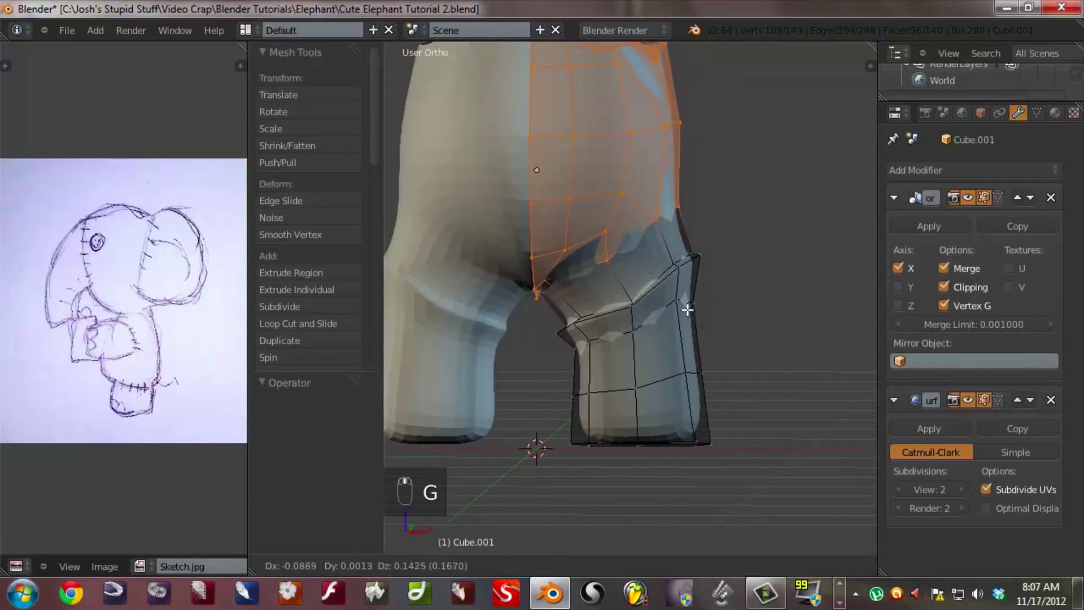
left_click(726, 314)
middle_click_drag(726, 314, 551, 392)
- In side view, place the 3D cursor at the top of the leg and use it as the pivot point
key("KP_3")
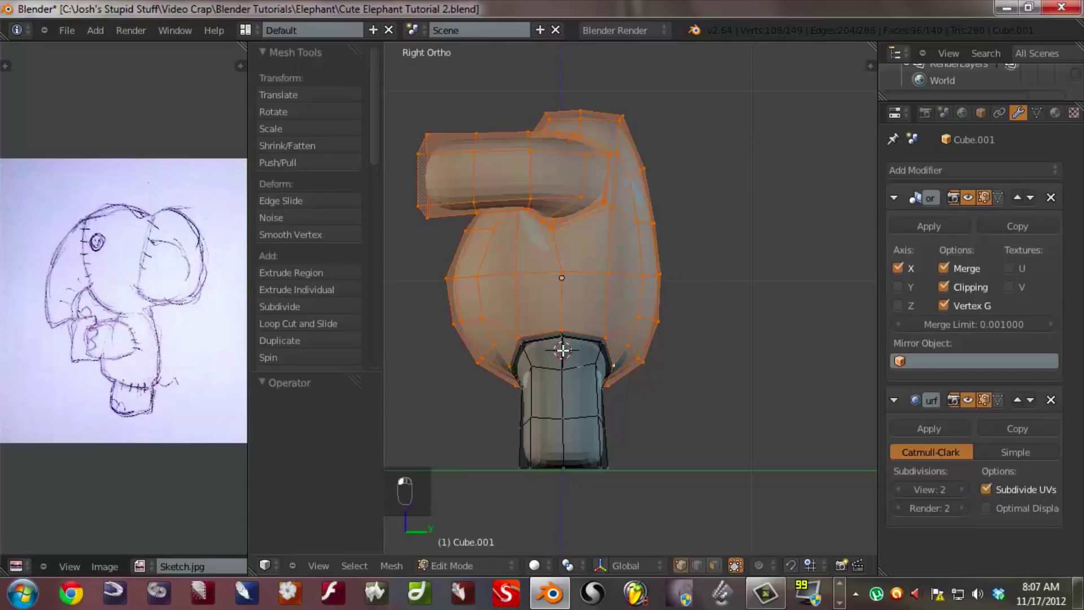
middle_click_drag(599, 384, 607, 354, "shift")
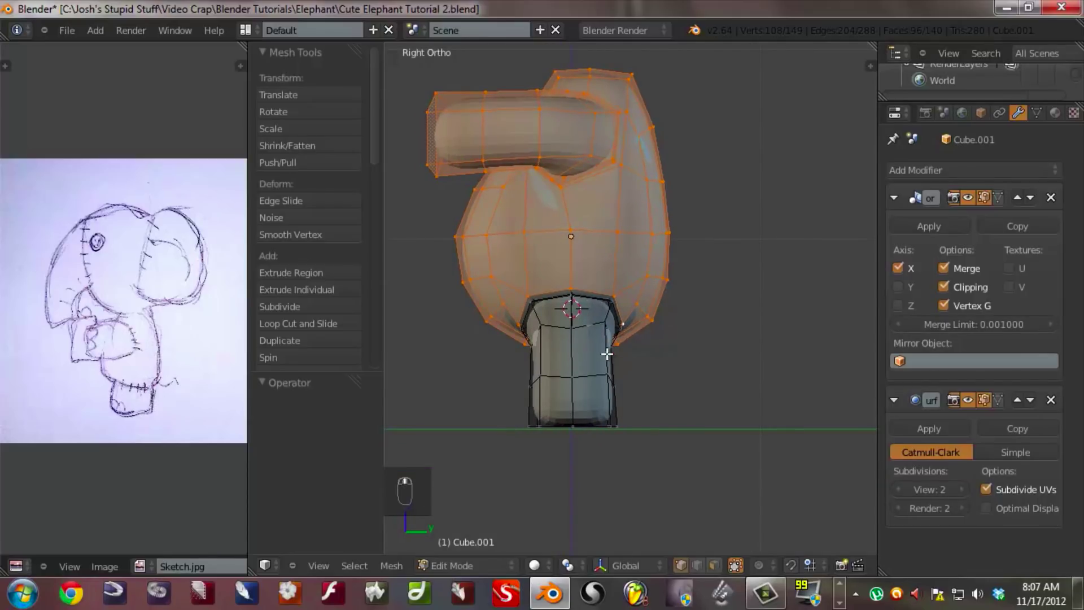
key("period")
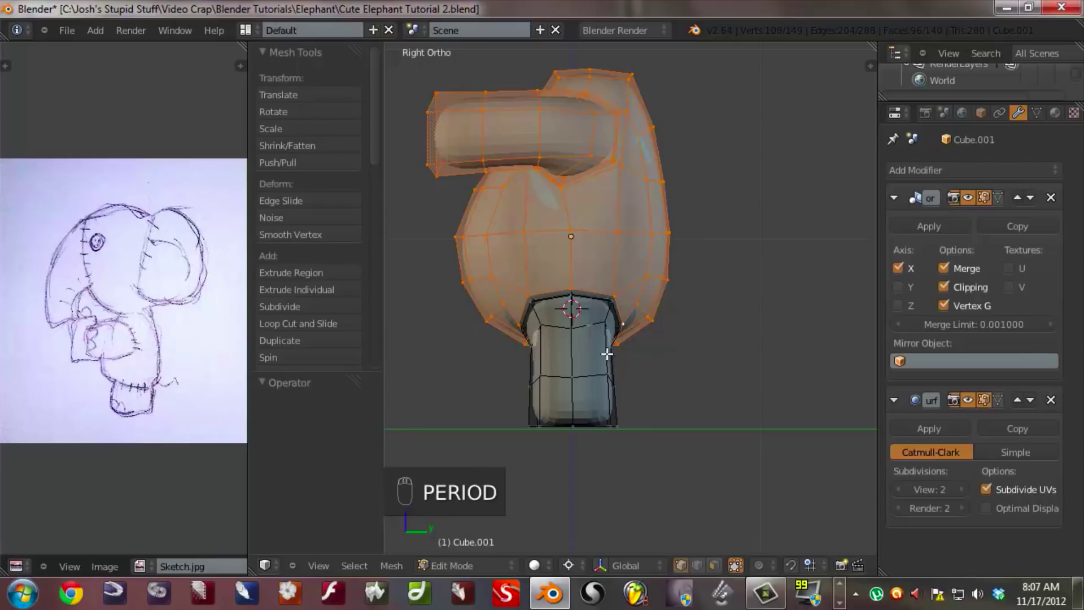
middle_click_drag(576, 351, 571, 353, "shift")
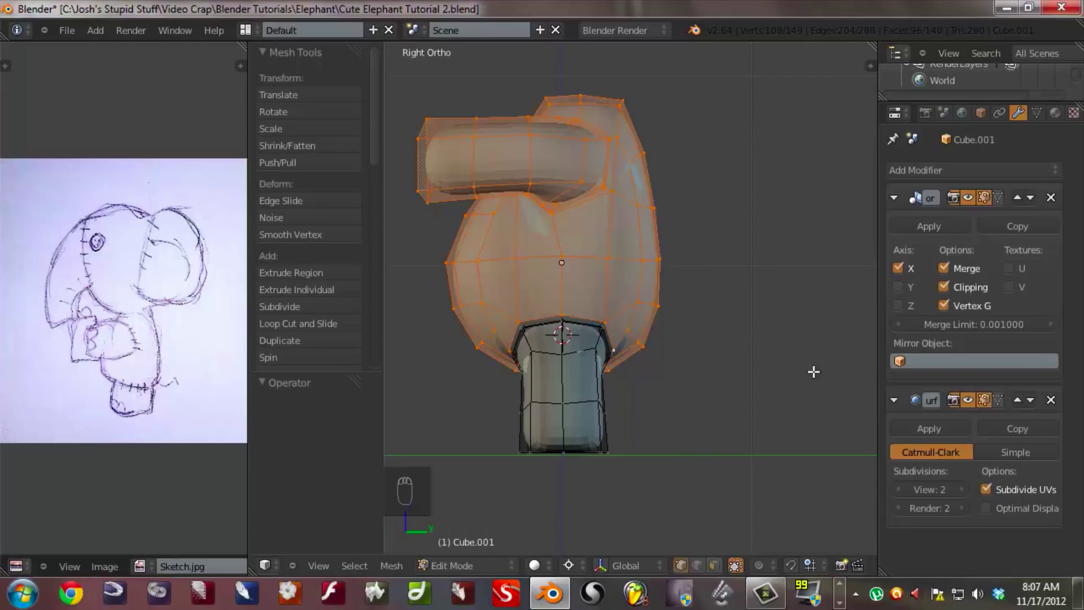
- With proportional editing on, rotate the upper body -21.191° about the hip and shift it about -0.08 in Y and -0.04 in Z
key("r")
key("o")
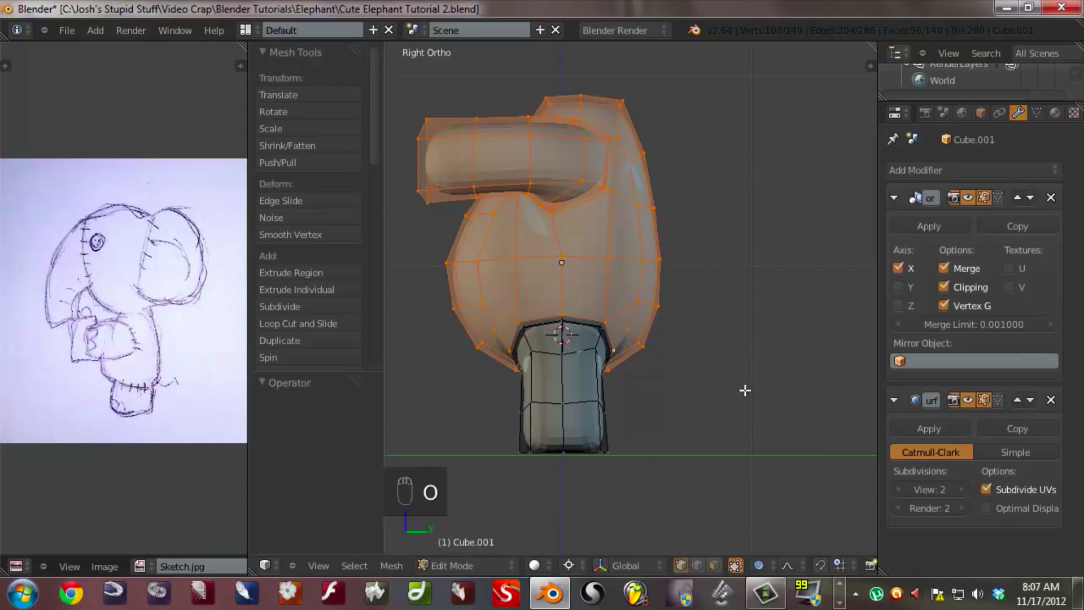
key("r")
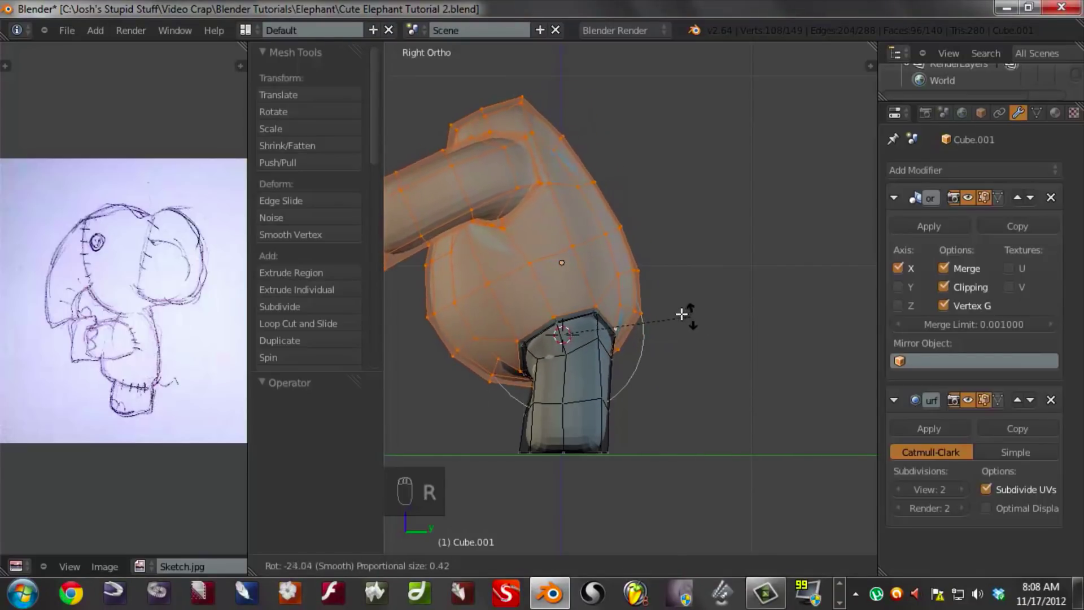
scroll(676, 311, "down", 1)
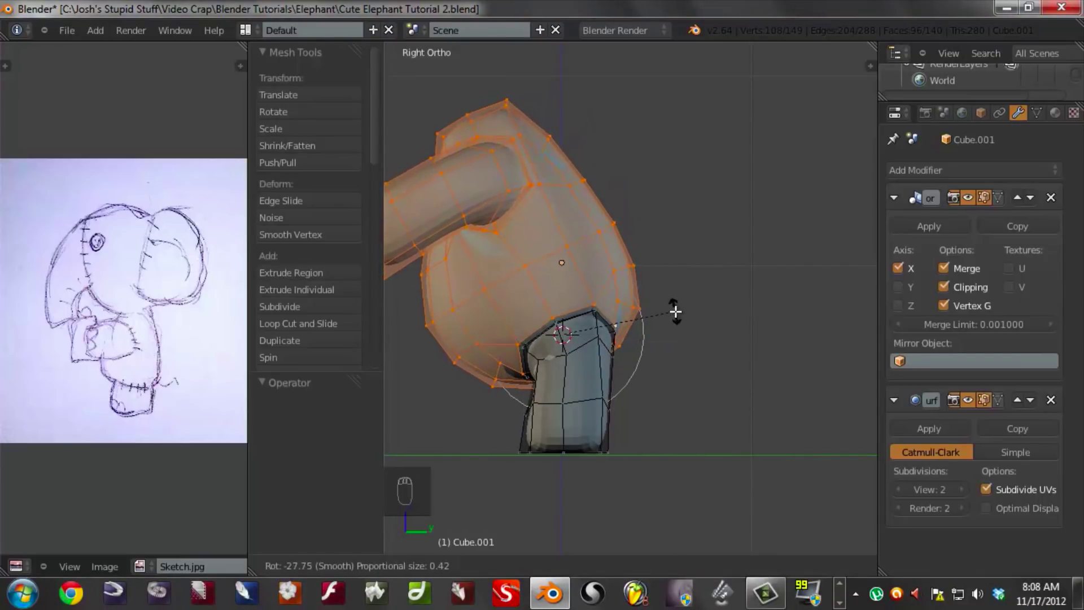
left_click(691, 321)
key("g")
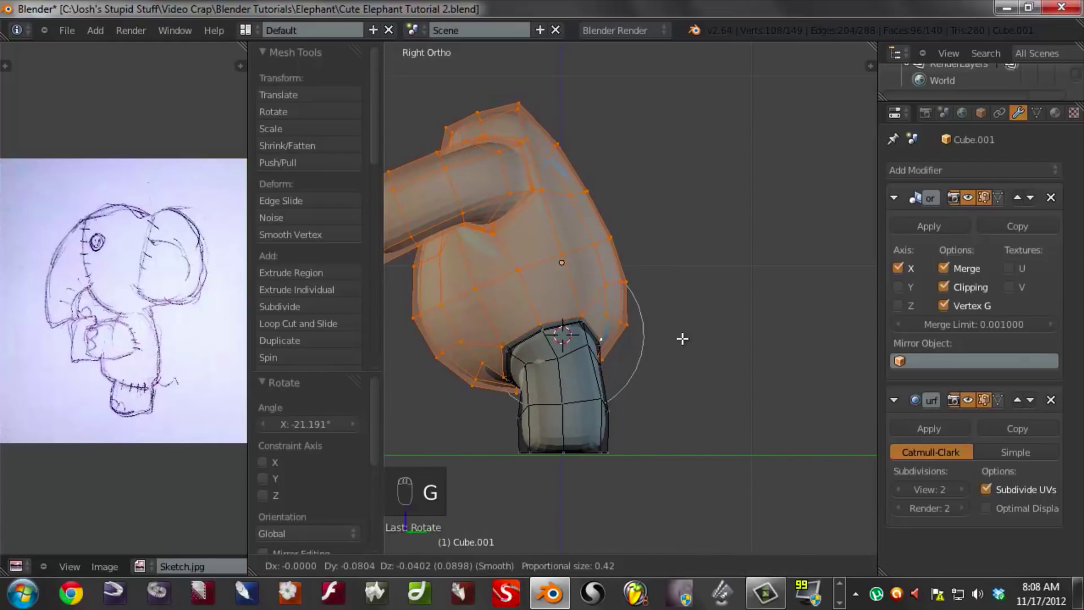
left_click(682, 338)
- In wireframe view, select the foot's bottom vertices together with the lower-leg edge loop above them
scroll(632, 484, "up", 1)
key("z")
key("a")
key("b")
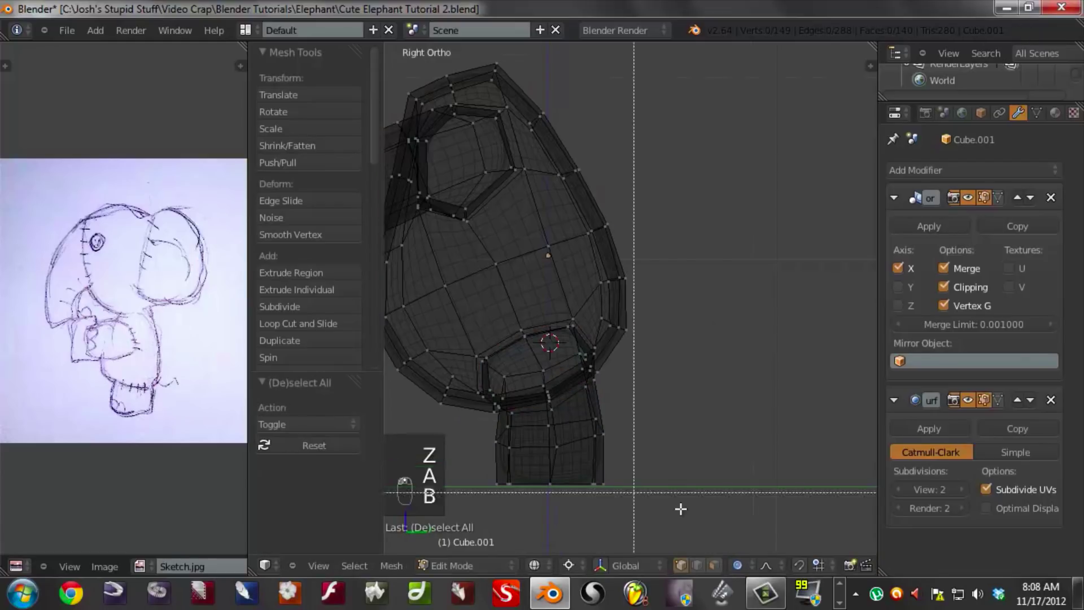
left_click_drag(673, 507, 474, 398)
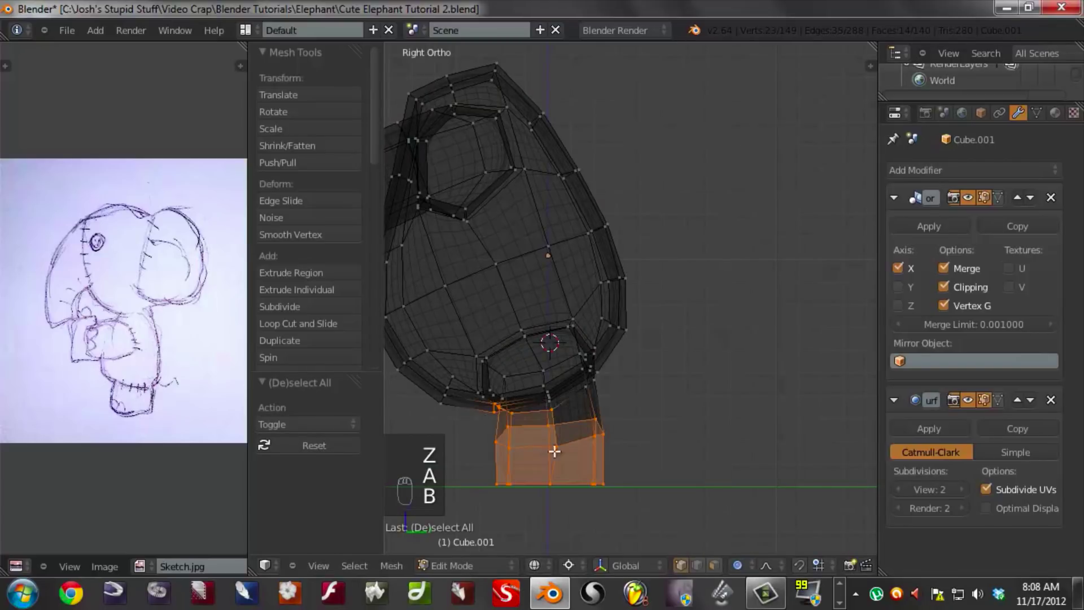
middle_click_drag(545, 450, 583, 450)
key("a")
key("b")
left_click_drag(666, 510, 498, 478)
right_click(556, 428, "alt")
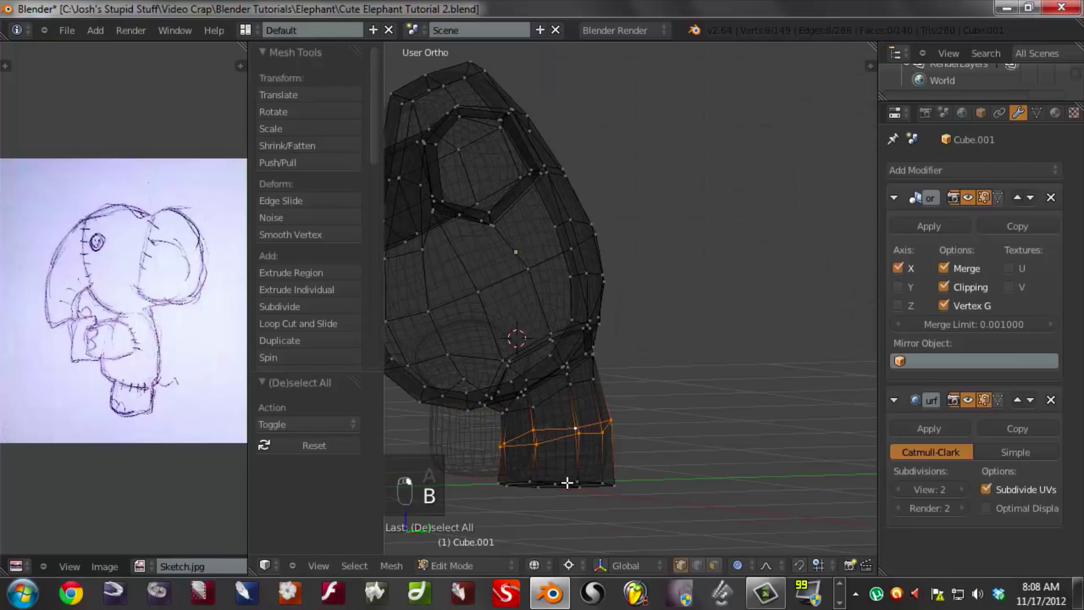
key("ctrl+z")
key("ctrl+z")
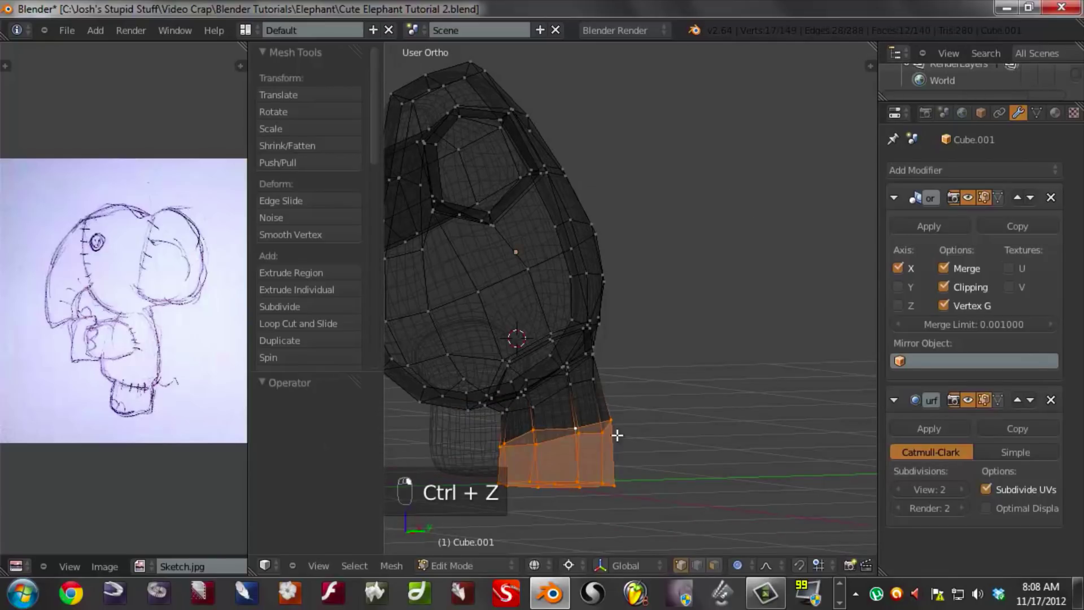
- Turn off proportional editing and, in side view, move the lower leg about -0.126 in Y and -0.007 in Z
key("z")
middle_click_drag(700, 448, 633, 447)
key("KP_3")
middle_click_drag(566, 452, 706, 367, "shift")
key("g")
left_click(709, 370)
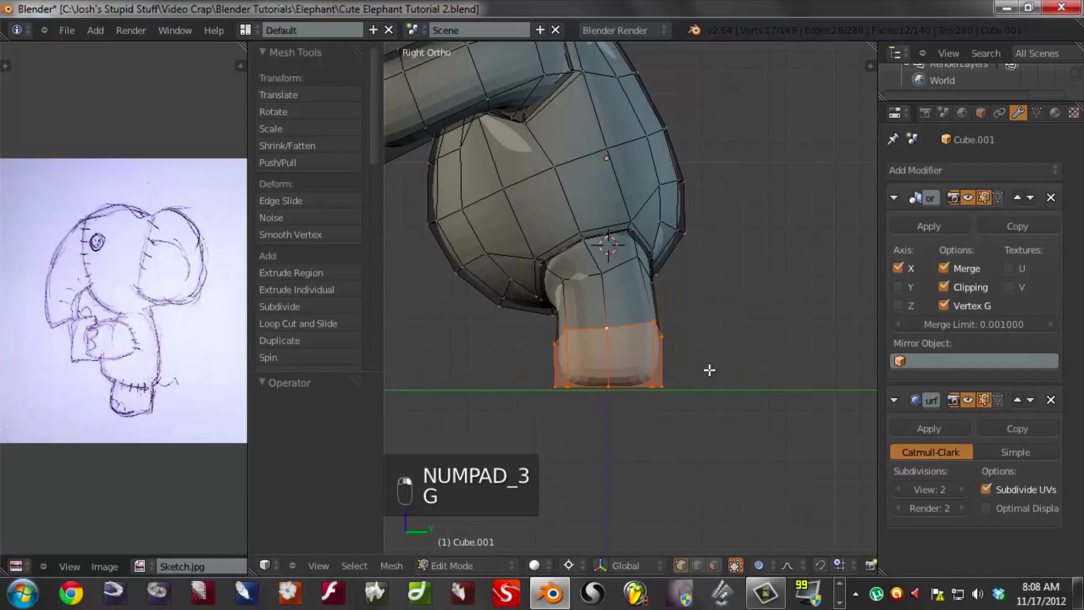
key("o")
middle_click_drag(520, 367, 580, 346)
key("KP_3")
key("g")
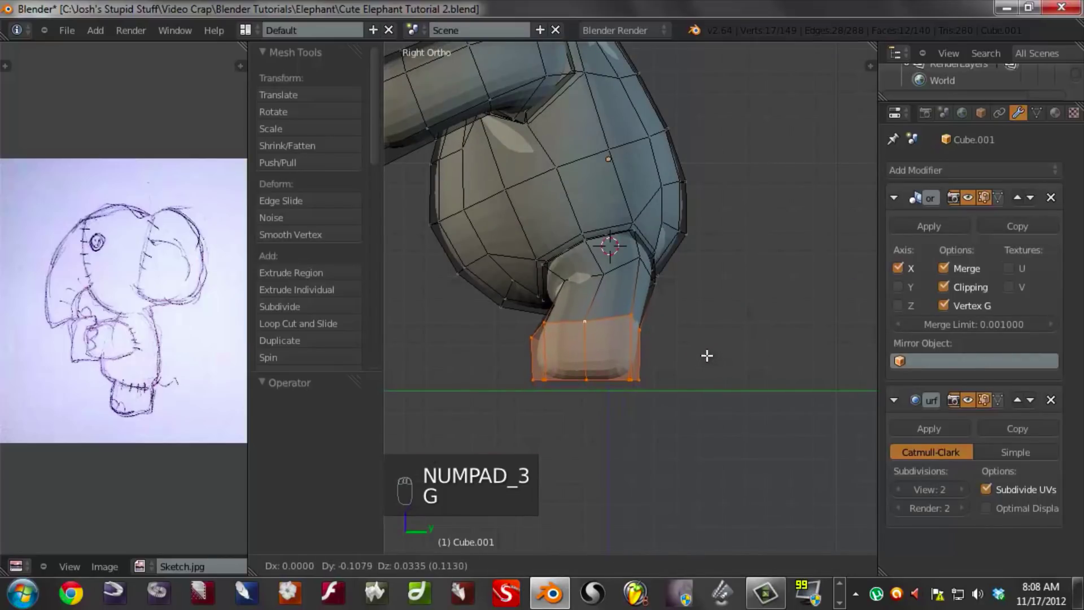
left_click(604, 336)
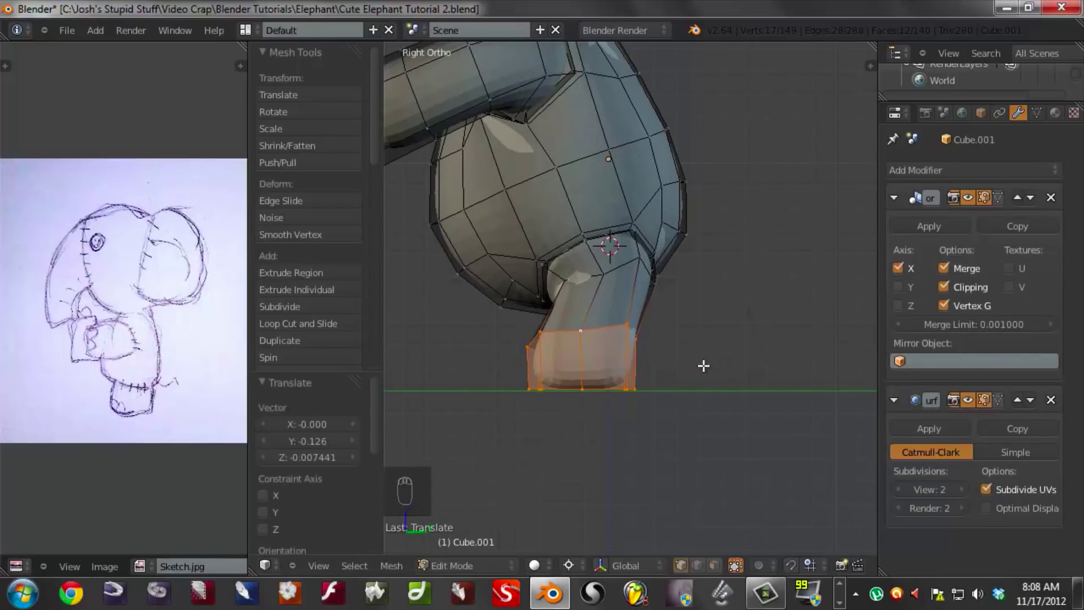
- Select the lower-leg edge loop and shift it about -0.041 in Y and 0.06 in Z
right_click(608, 327, "alt")
scroll(588, 363, "up", 2)
key("g")
left_click(597, 363)
- Change the pivot point to Median Point and rotate the lower-leg edge loop about 18°
key("r")
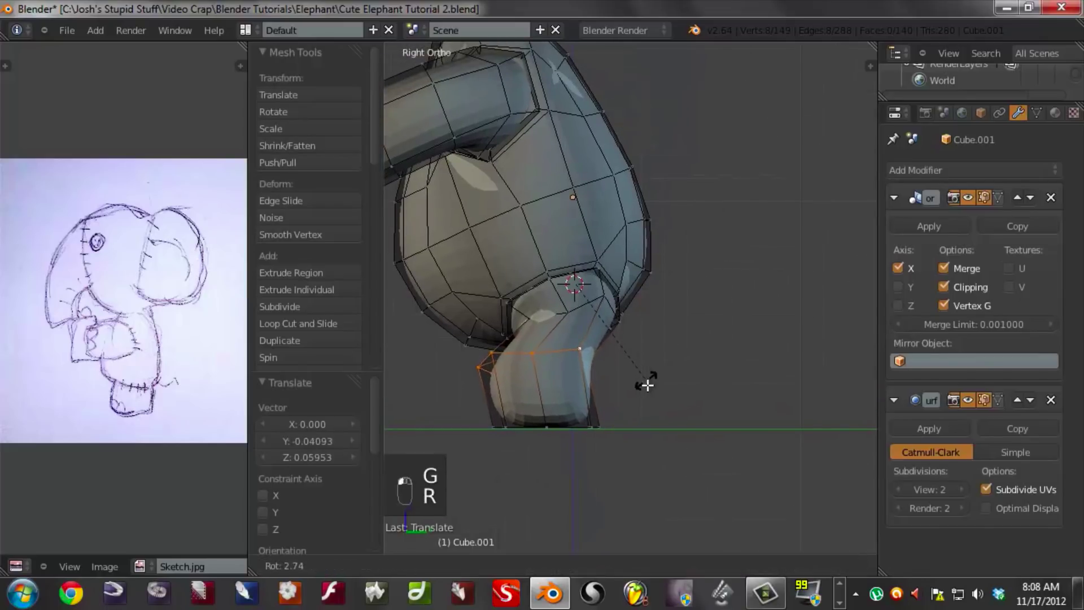
left_click(648, 385)
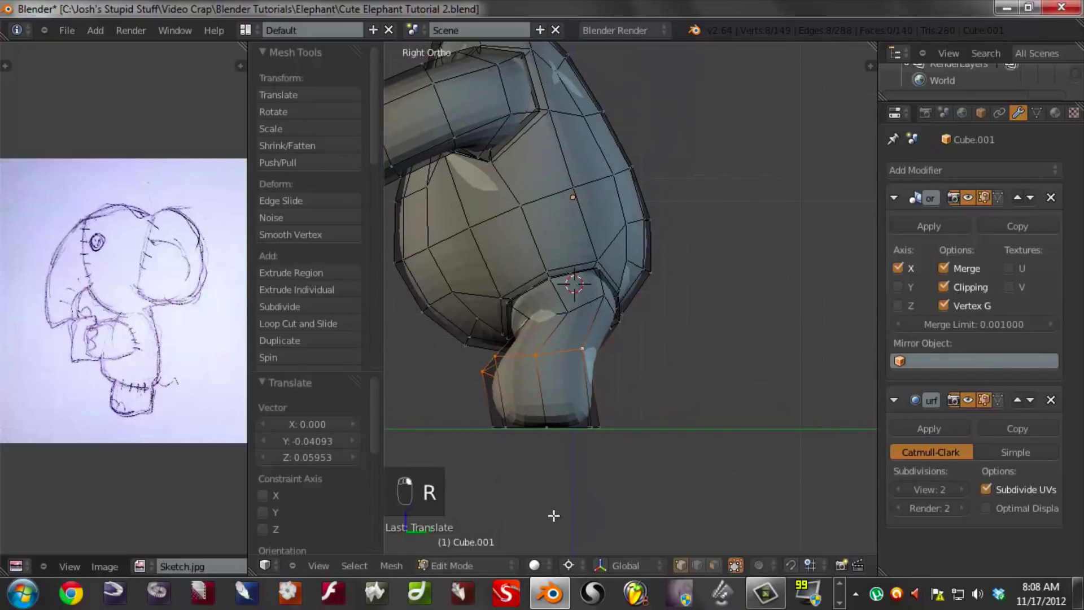
left_click(568, 563)
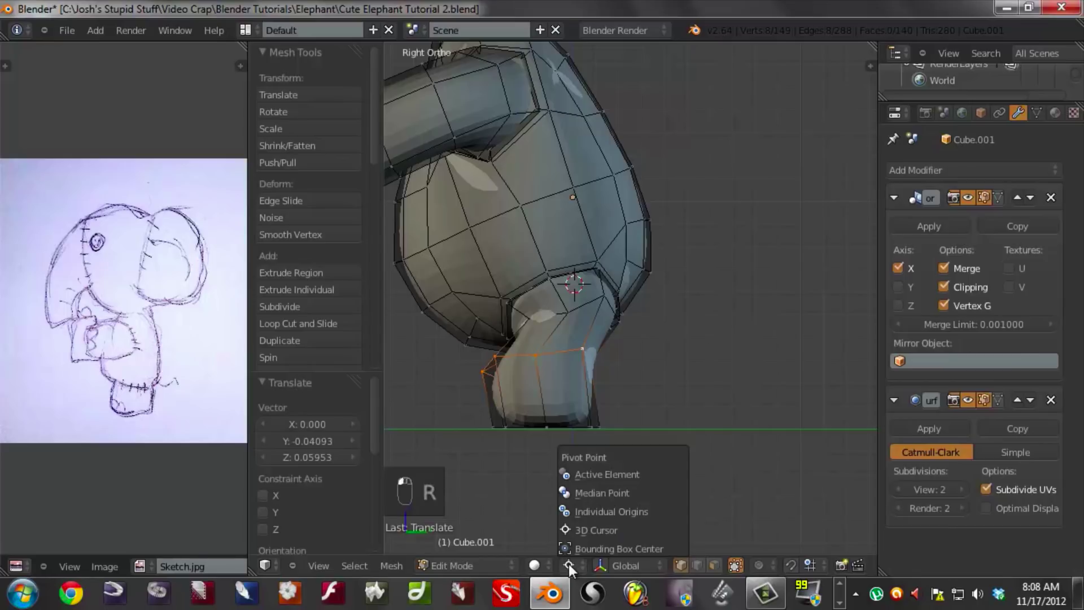
left_click(587, 491)
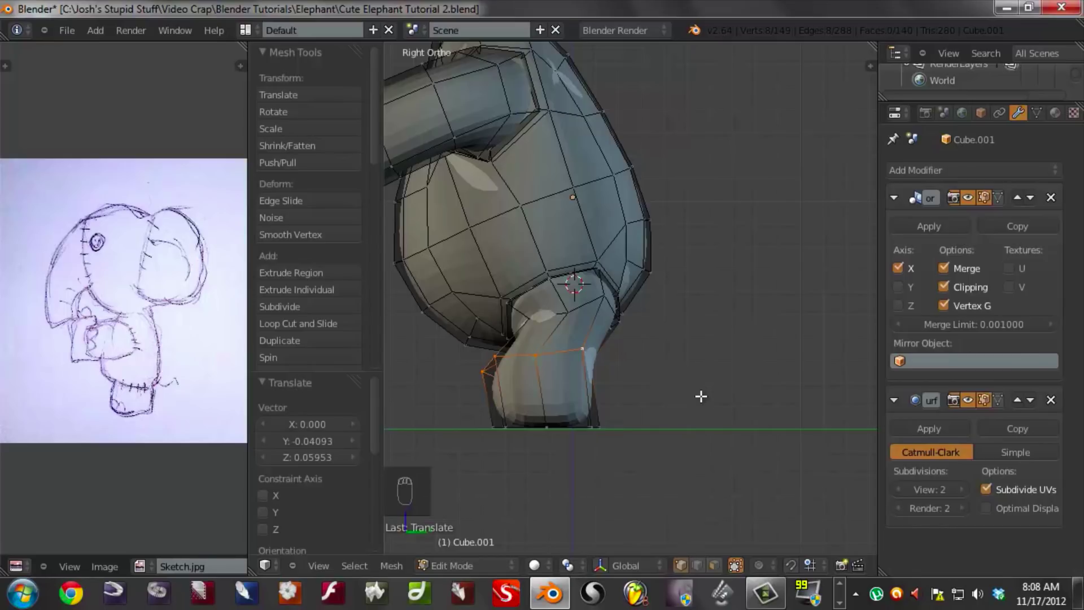
key("r")
left_click(675, 439)
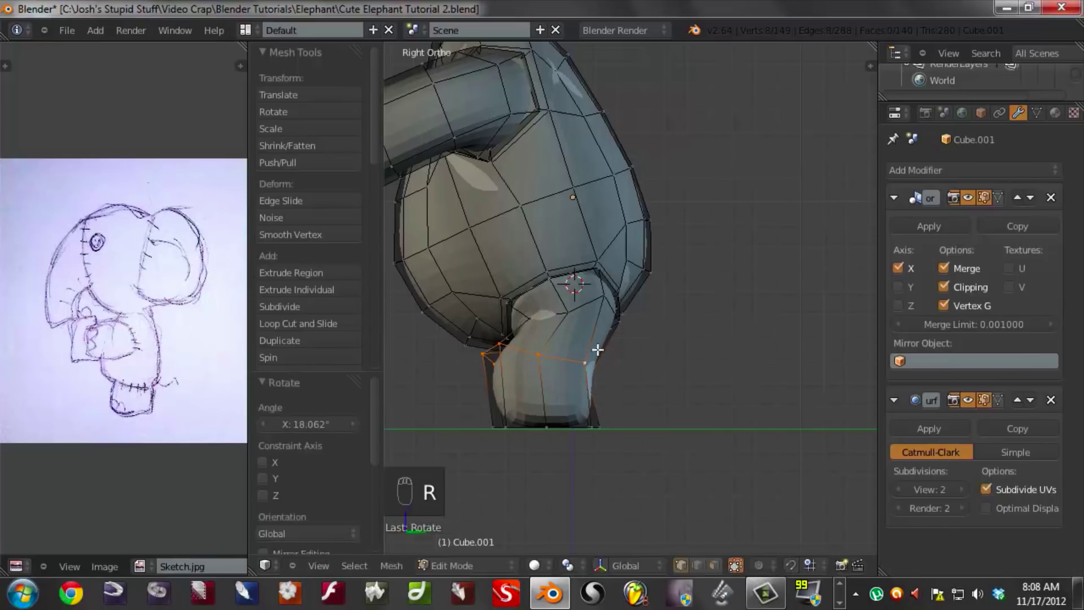
- Move the upper-leg edge loop about -0.086 in Y and -0.015 in Z, and refine its rotation, scale and position
right_click(588, 302, "alt")
key("g")
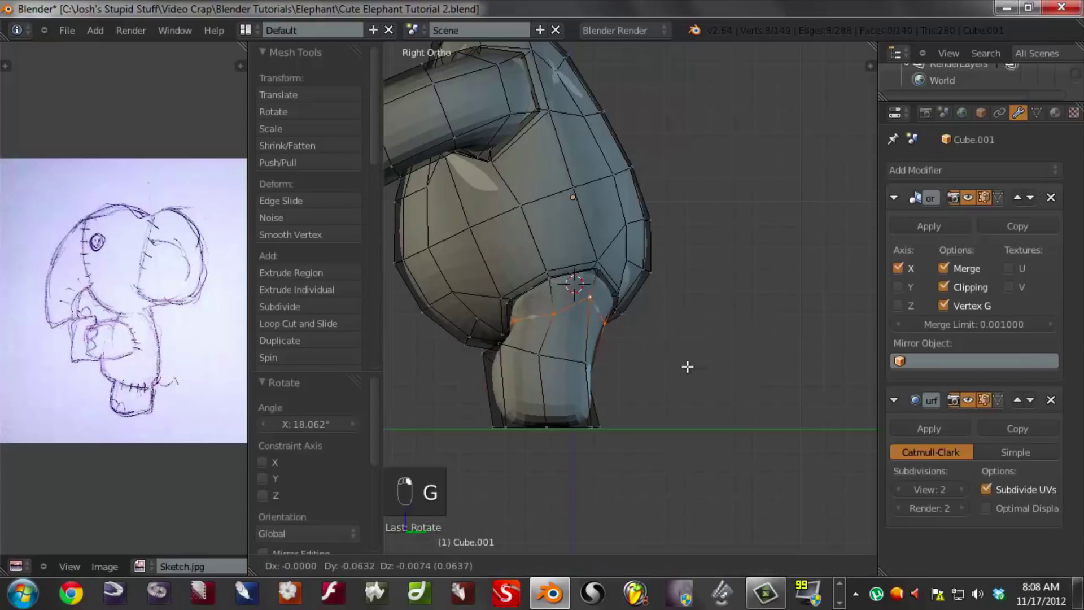
left_click(684, 368)
key("r")
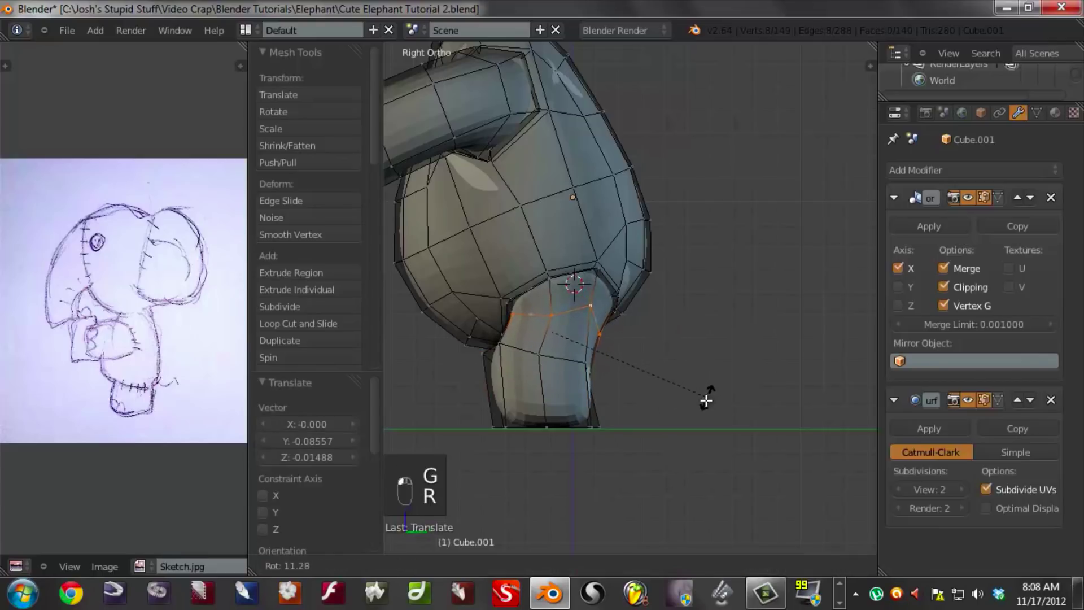
left_click(703, 409)
key("s")
left_click(710, 411)
key("g")
left_click(707, 416)
- Box-select the foot's bottom vertices in wireframe and move them about 0.071 along the Y axis
key("a")
key("z")
key("b")
left_click_drag(482, 406, 607, 449)
key("g")
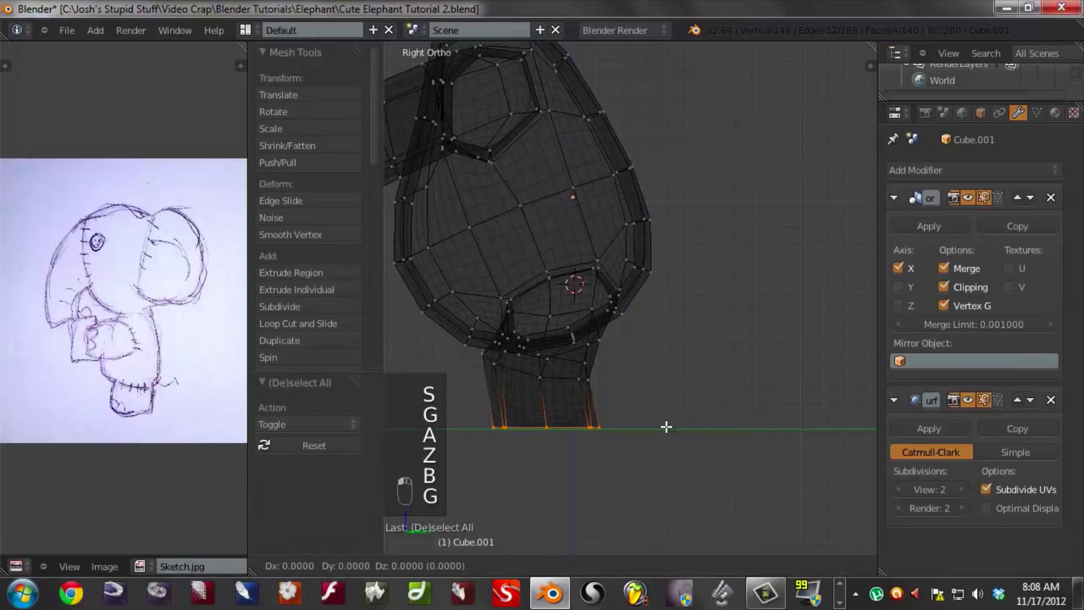
middle_click_drag(673, 427, 678, 426)
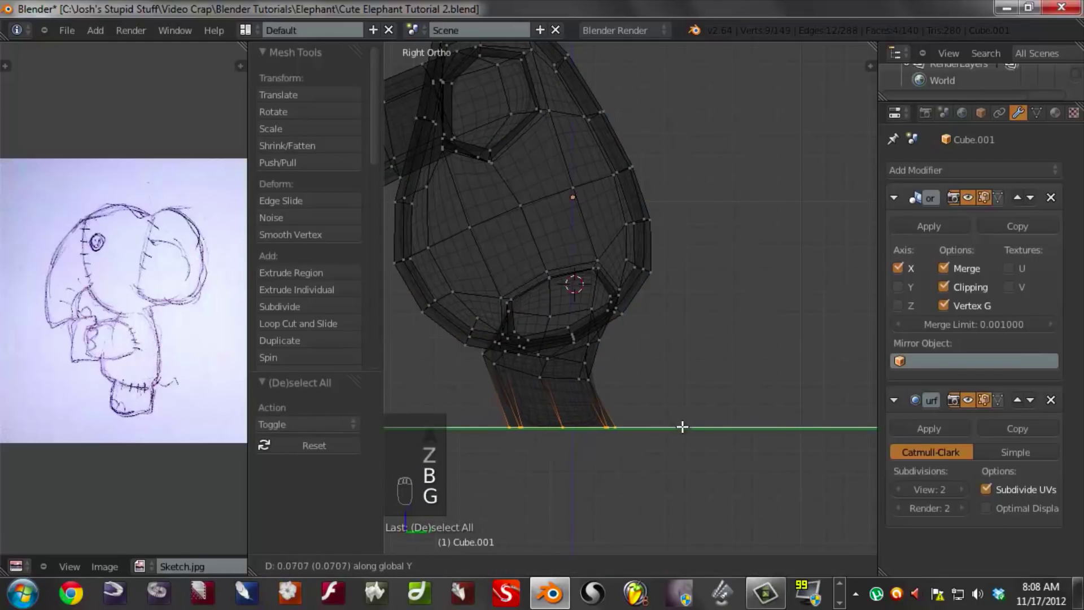
left_click(682, 427)
key("z")
- Nudge individual vertices along the front leg seam, raising the first one about 0.013 in Z
scroll(649, 388, "down", 3)
mouse_move(648, 387)
middle_mouse_down()
mouse_move(594, 356)
mouse_move(810, 345)
mouse_move(801, 372)
mouse_move(554, 363)
mouse_move(426, 330)
mouse_move(595, 326)
mouse_move(554, 341)
mouse_move(629, 330)
middle_mouse_up()
scroll(554, 341, "up", 6)
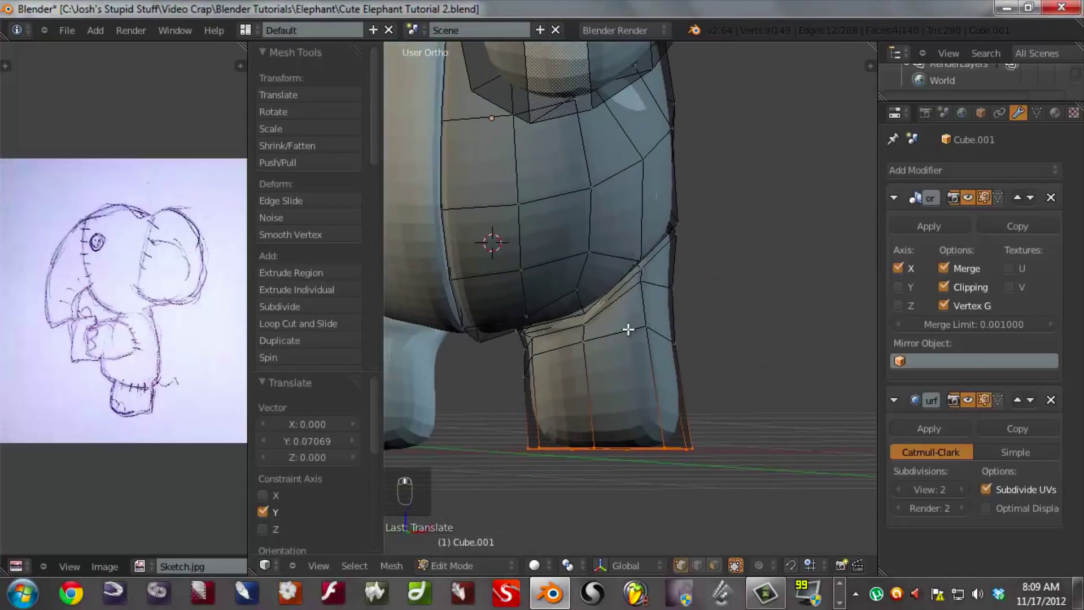
scroll(629, 329, "up", 3)
right_click(550, 336)
key("g")
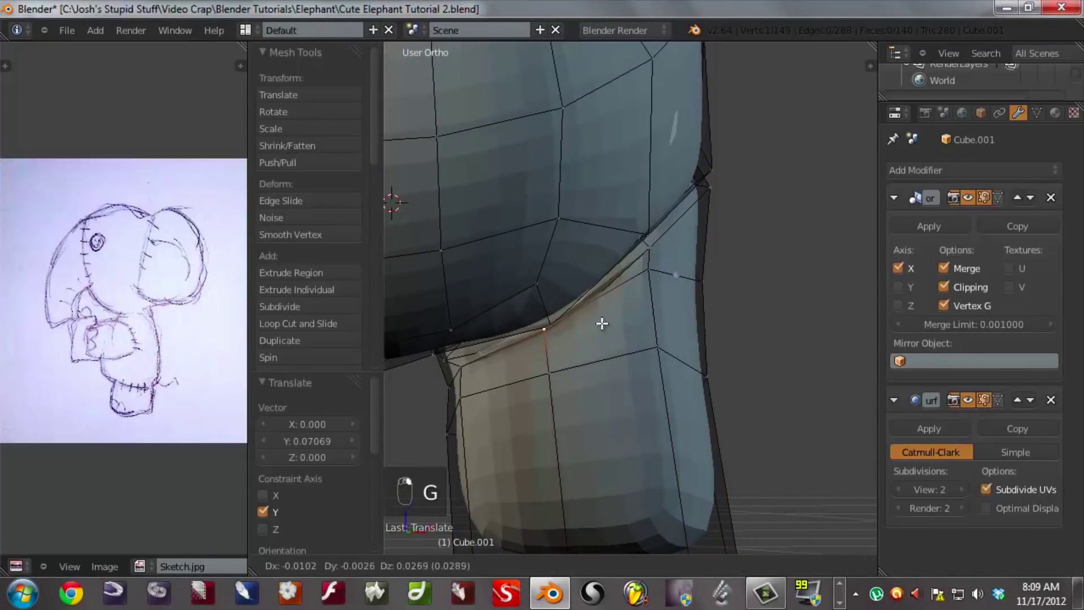
left_click(562, 337)
key("g")
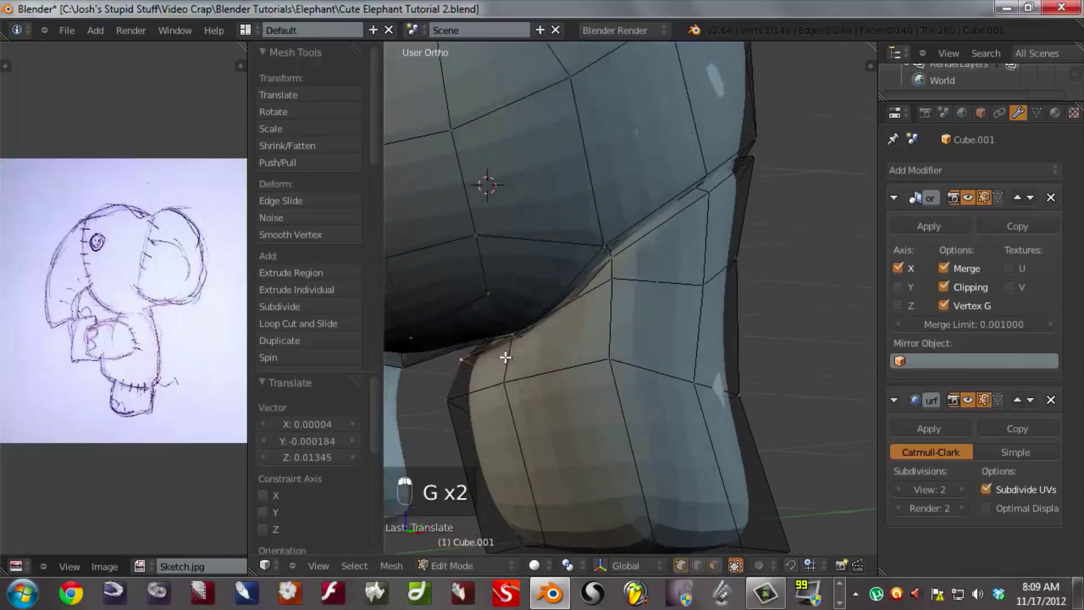
left_click(514, 355)
- Reposition the crowded vertices at the inner end of the leg seam, checking them in wireframe
key("z")
mouse_move(528, 357)
middle_mouse_down()
mouse_move(515, 363)
mouse_move(552, 322)
mouse_move(634, 361)
mouse_move(651, 348)
mouse_move(533, 373)
mouse_move(502, 348)
mouse_move(593, 307)
mouse_move(723, 288)
mouse_move(761, 269)
mouse_move(645, 334)
mouse_move(535, 334)
mouse_move(531, 358)
mouse_move(448, 387)
mouse_move(515, 392)
middle_mouse_up()
key("g")
left_click(537, 326)
key("g")
left_click(538, 333)
key("g")
left_click(544, 331)
key("z")
key("g")
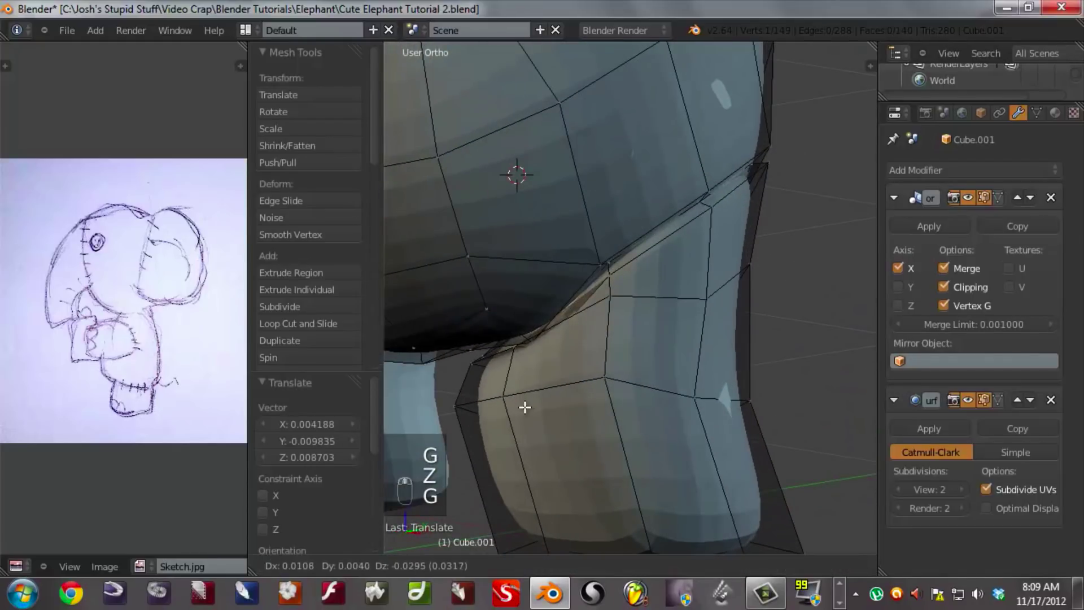
left_click(523, 371)
- Fine-tune the inner leg-seam vertices and check the smoothed body in Object Mode from the side
key("z")
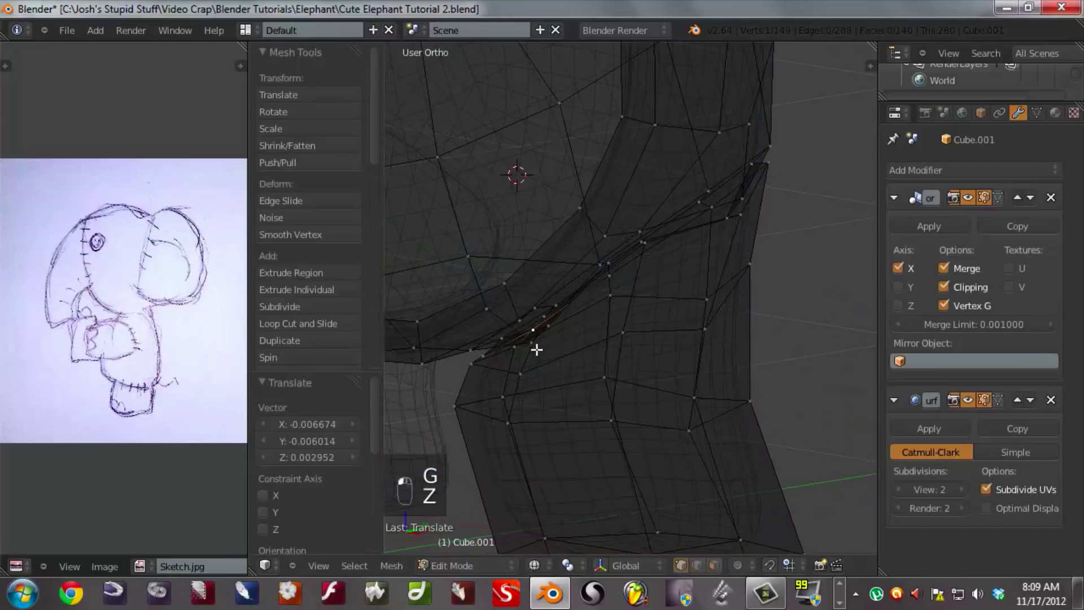
key("z")
key("g")
left_click(544, 336)
middle_click_drag(544, 336, 606, 286)
key("g")
left_click(564, 343)
key("Tab")
scroll(635, 327, "down", 5)
middle_click_drag(600, 343, 577, 418)
key("KP_3")
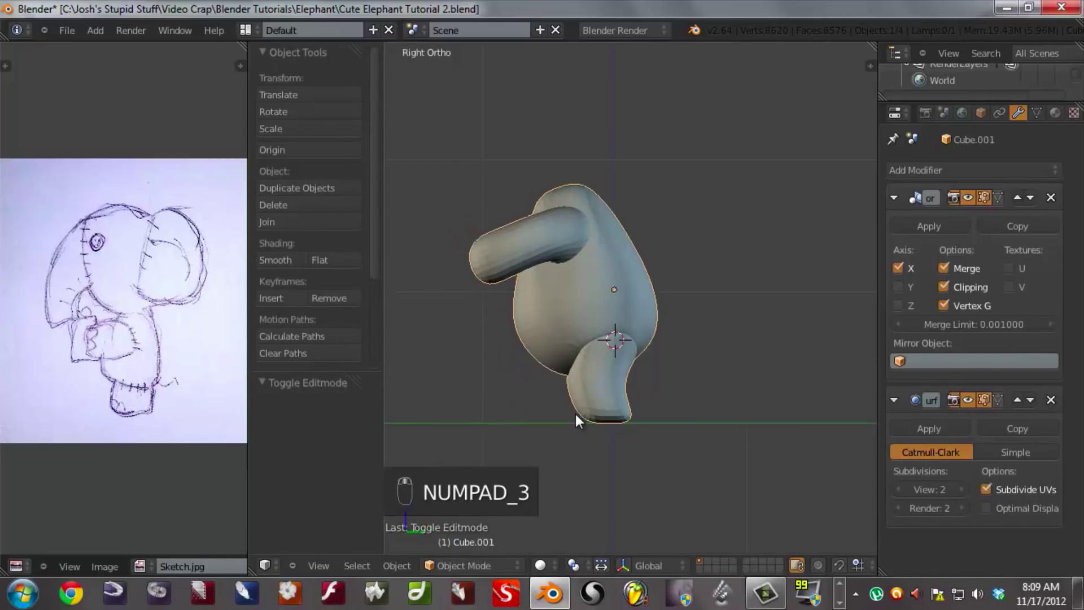
- Move the lower-leg loop about -0.086 in Y and -0.011 in Z, and the upper-leg loop about -0.067 in Y and -0.004 in Z
key("Tab")
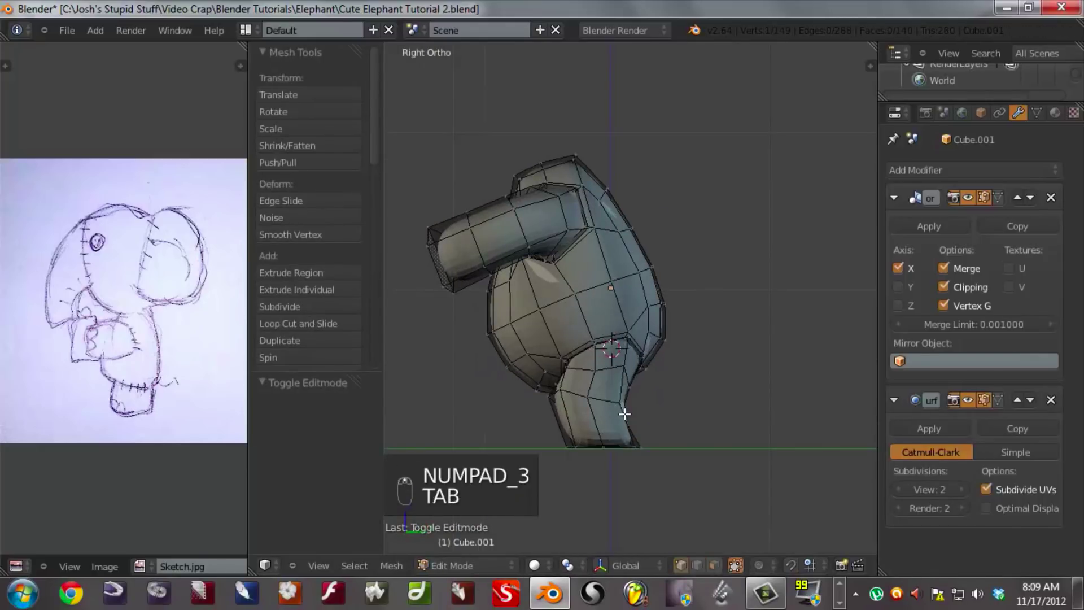
scroll(624, 412, "up", 3)
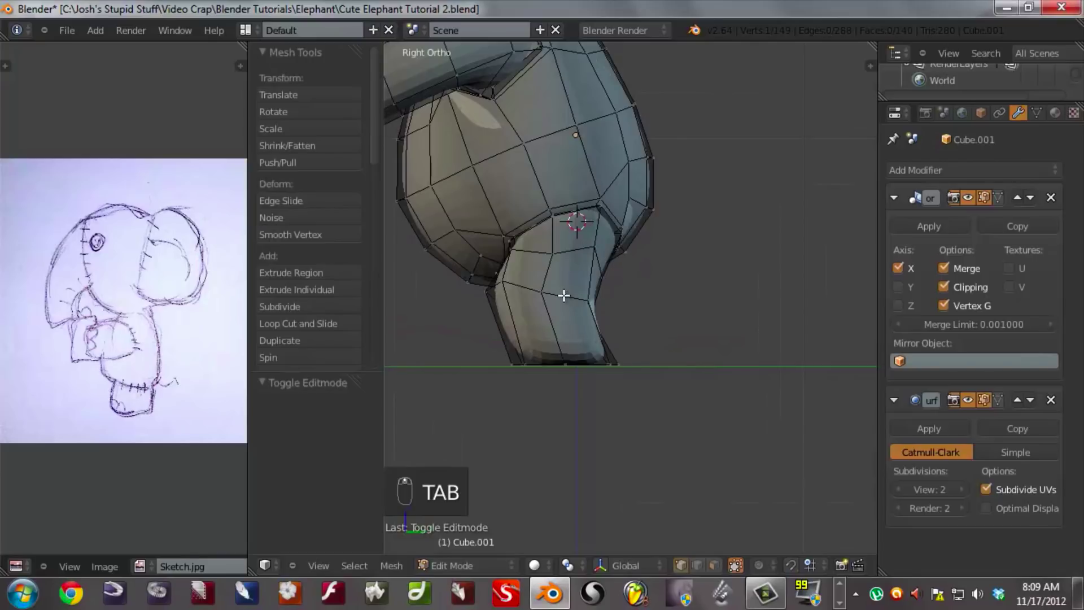
key("g")
left_click(571, 260)
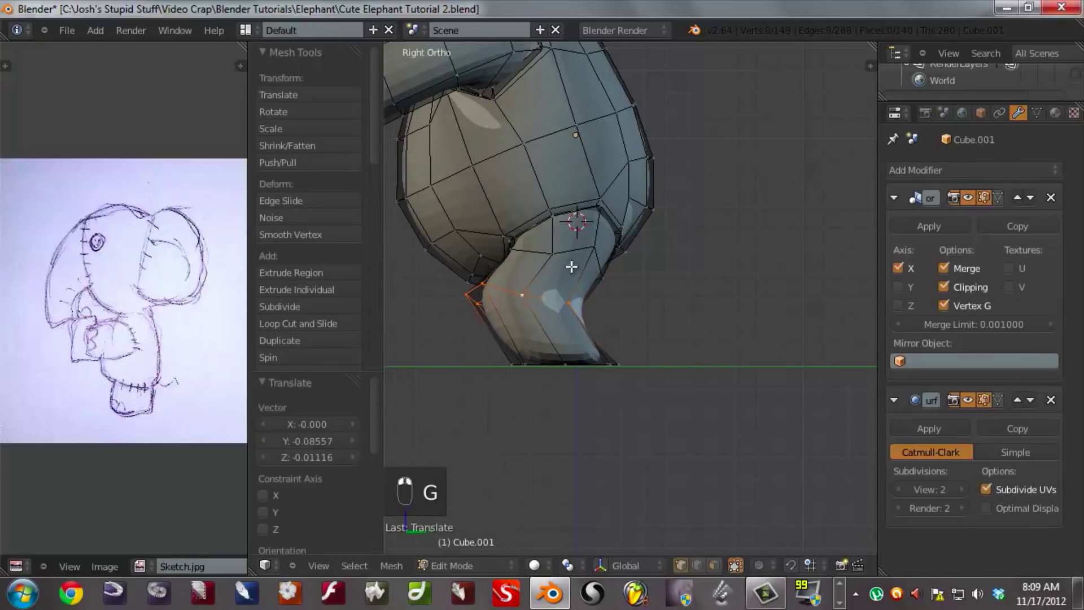
key("g")
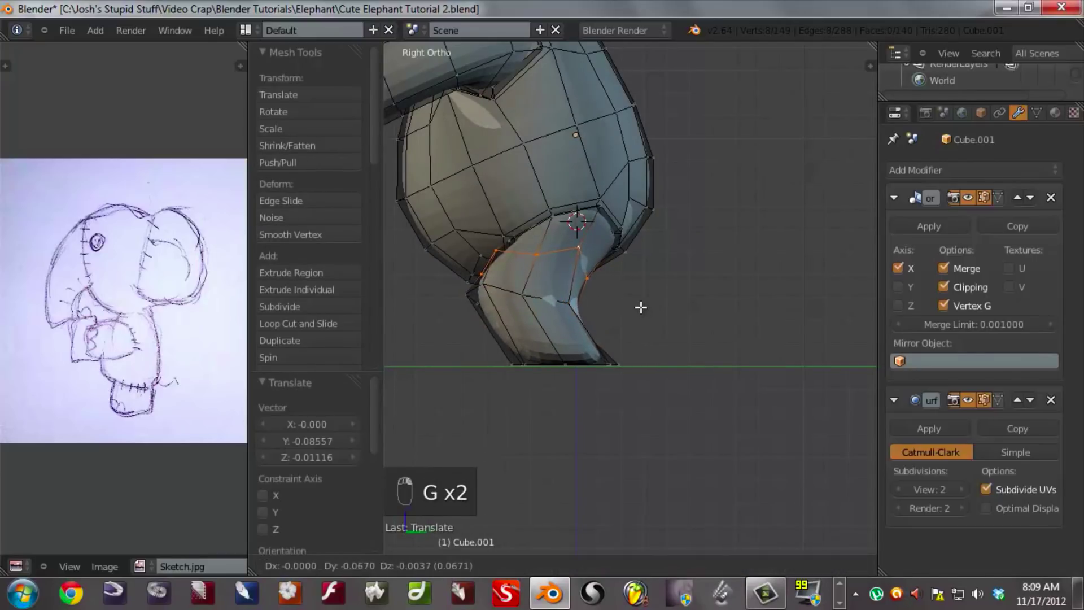
left_click(641, 307)
- Select the edge loop in the groove at the top of the leg and expand the selection to its adjacent loops
right_click(614, 217, "alt")
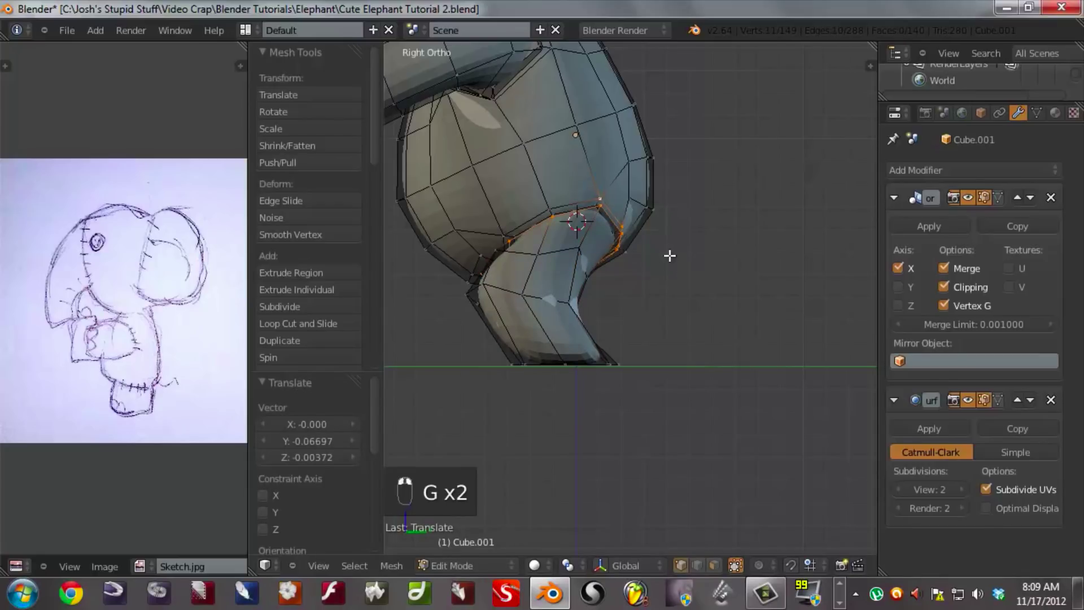
right_click(536, 212)
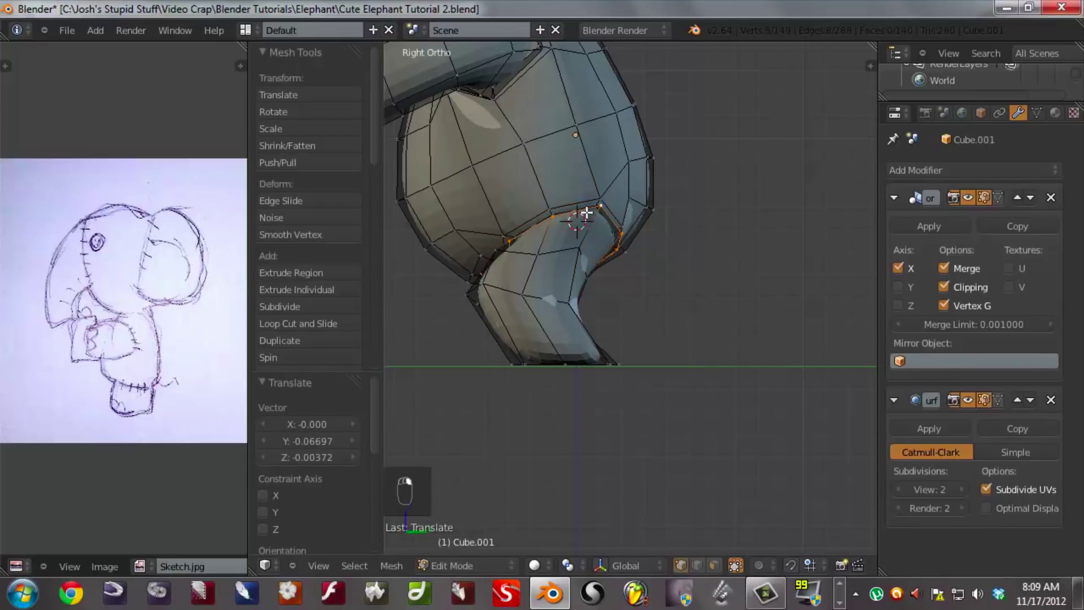
key("ctrl+KP_Add")
key("ctrl+KP_Add")
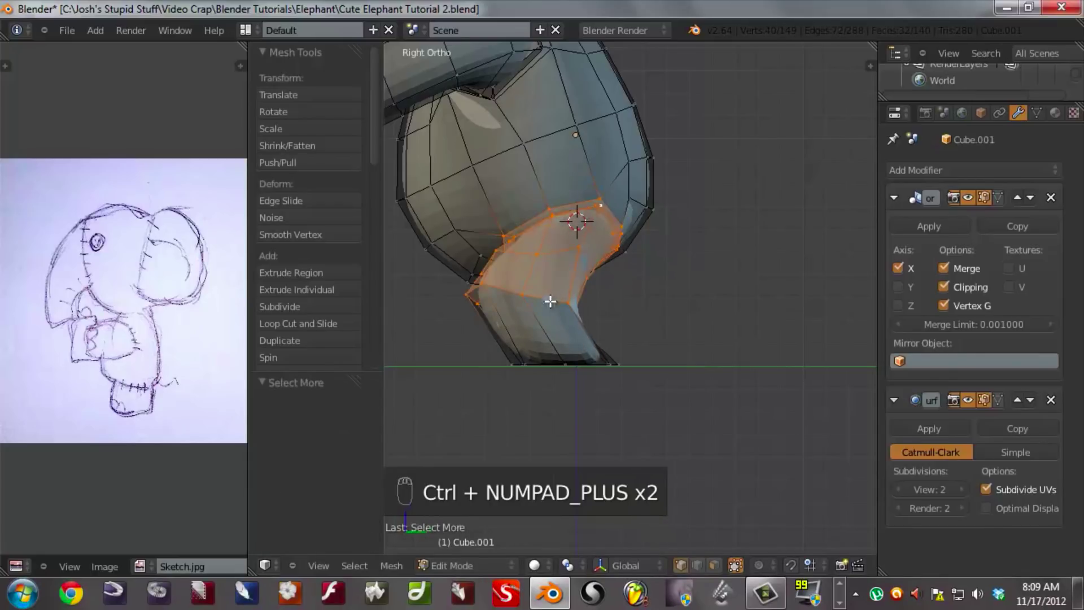
key("ctrl+z")
key("ctrl+z")
- Rotate the selected leg-seam groove about 12°, shift it about -0.071 in Y and -0.026 in Z, and refine its rotation
key("r")
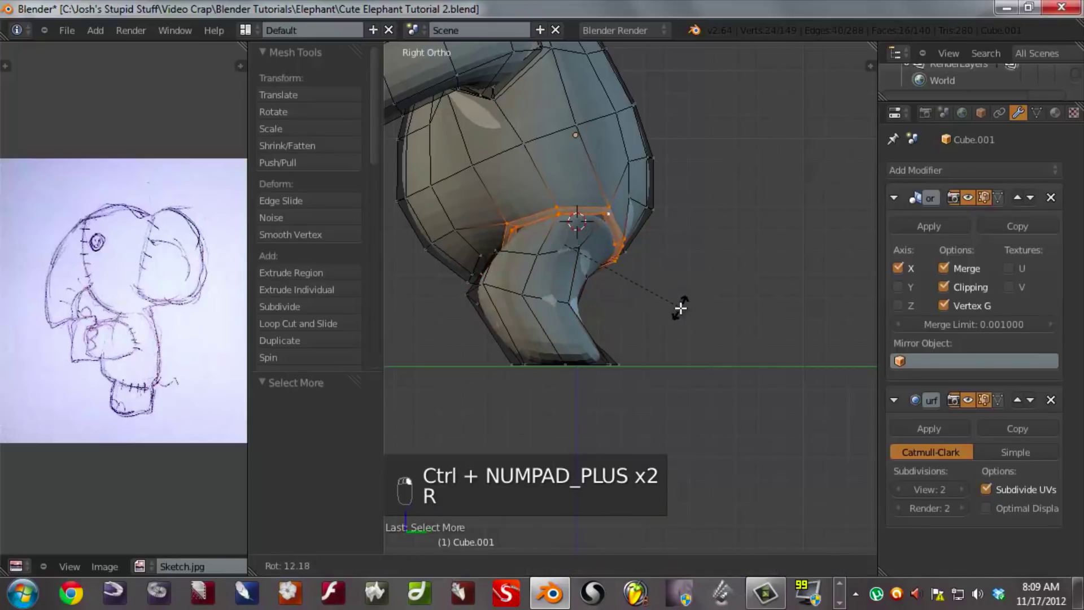
left_click(676, 309)
key("g")
right_click(665, 314)
key("r")
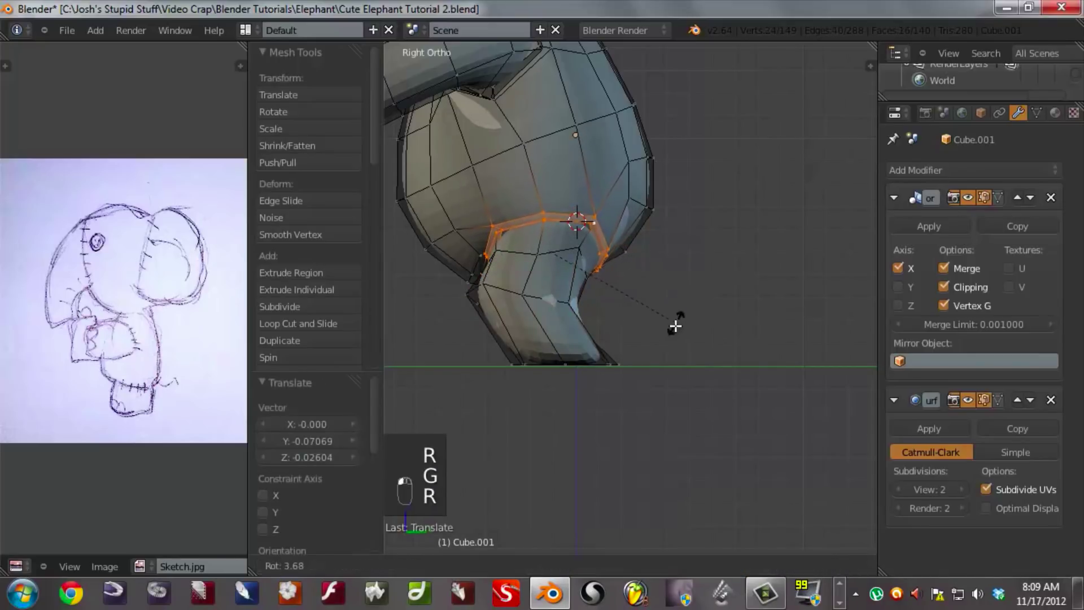
left_click(675, 321)
- Select the edge loop just below the leg seam and adjust its position to follow the groove
right_click(622, 271, "alt")
key("g")
left_click(551, 315)
- Box-select the foot's bottom vertices in wireframe and move them along the Y axis until they sit under the lower leg
key("z")
key("a")
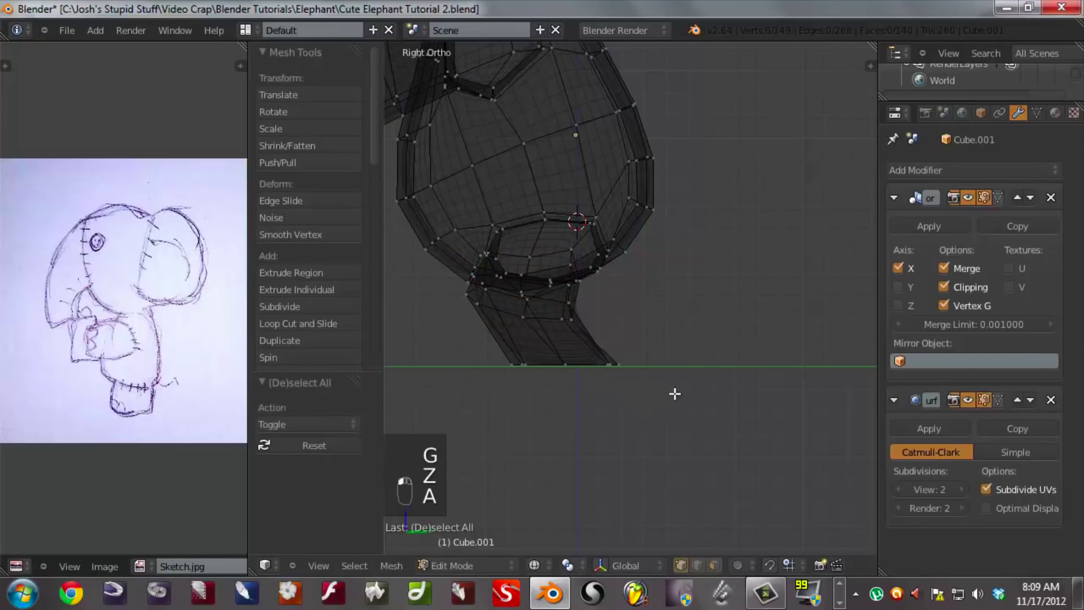
key("b")
left_click_drag(668, 393, 496, 341)
key("g")
key("y")
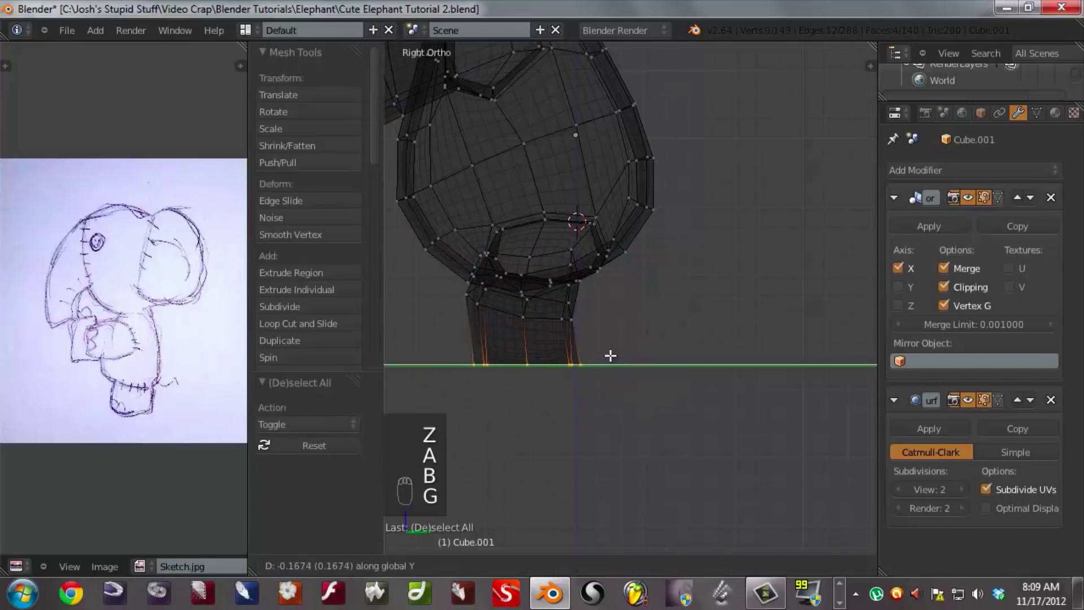
left_click(617, 355)
key("z")
- Inspect the reshaped legs in Object Mode from several angles and return to editing the mesh in side view
key("Tab")
middle_click_drag(468, 318, 670, 326)
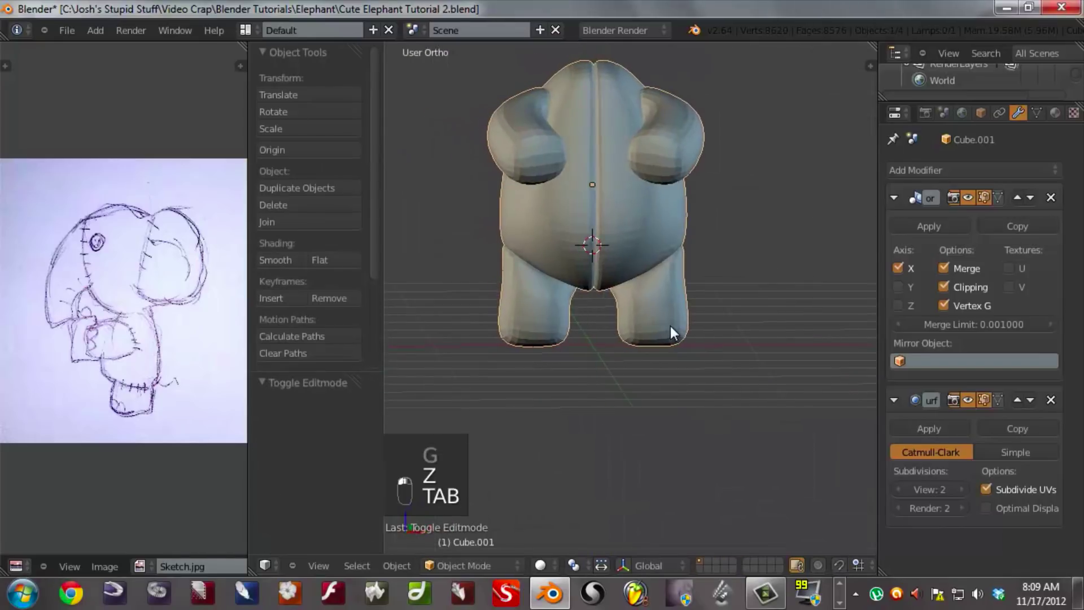
middle_click_drag(599, 329, 644, 329)
scroll(551, 322, "down", 4)
middle_click_drag(551, 322, 556, 266)
scroll(557, 266, "up", 2)
key("KP_3")
key("Tab")
scroll(558, 267, "up", 3)
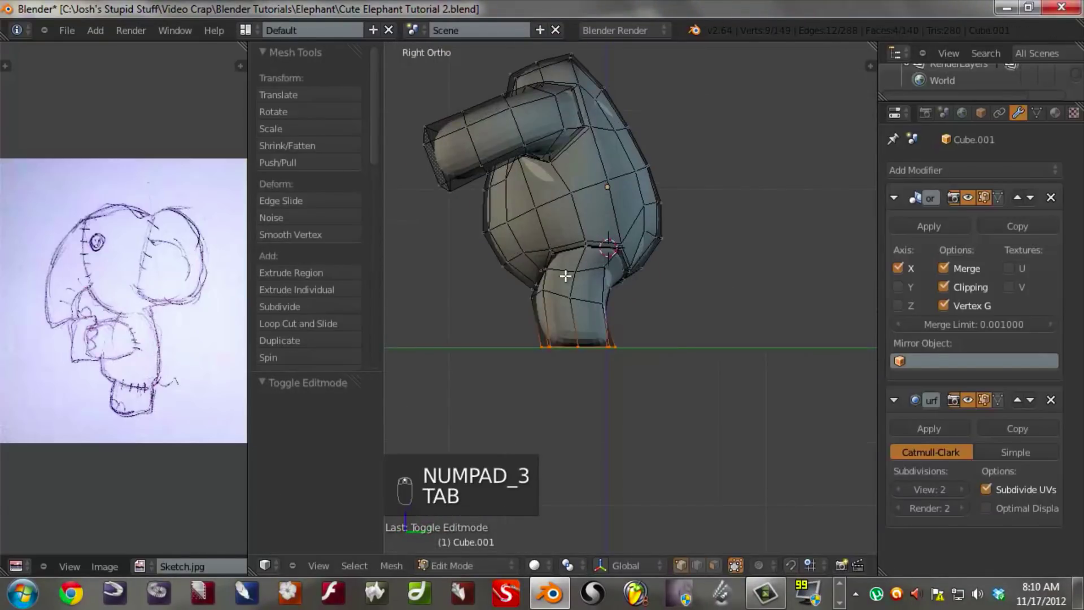
- Grow the selection from the arm's tip until it covers the whole arm and shoulder joint, and show the mesh in wireframe
key("ctrl+KP_Add")
key("ctrl+KP_Add")
key("ctrl+KP_Add")
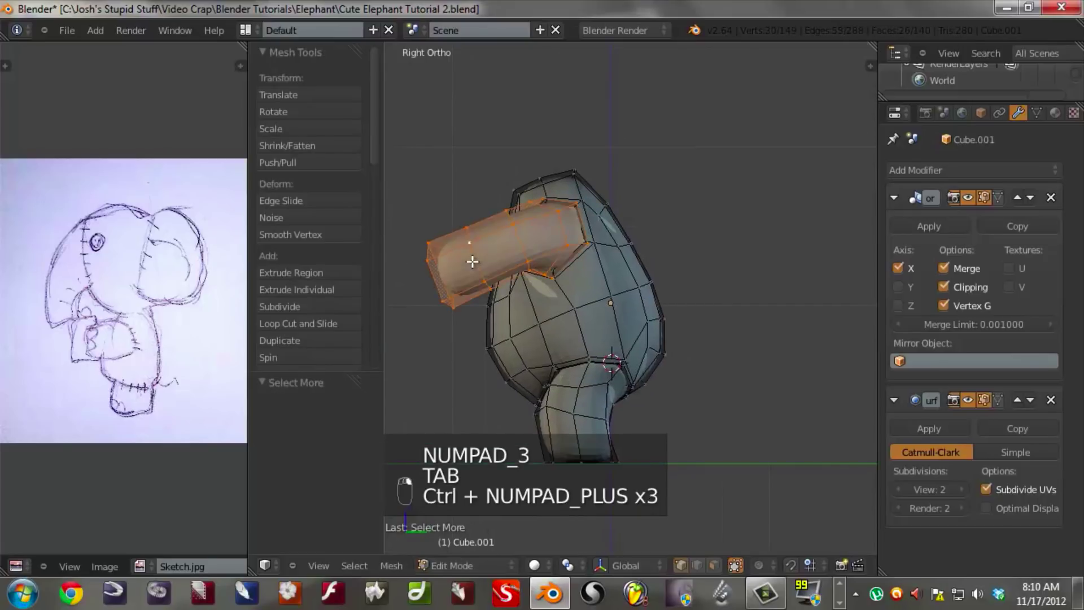
key("ctrl+KP_Add")
key("z")
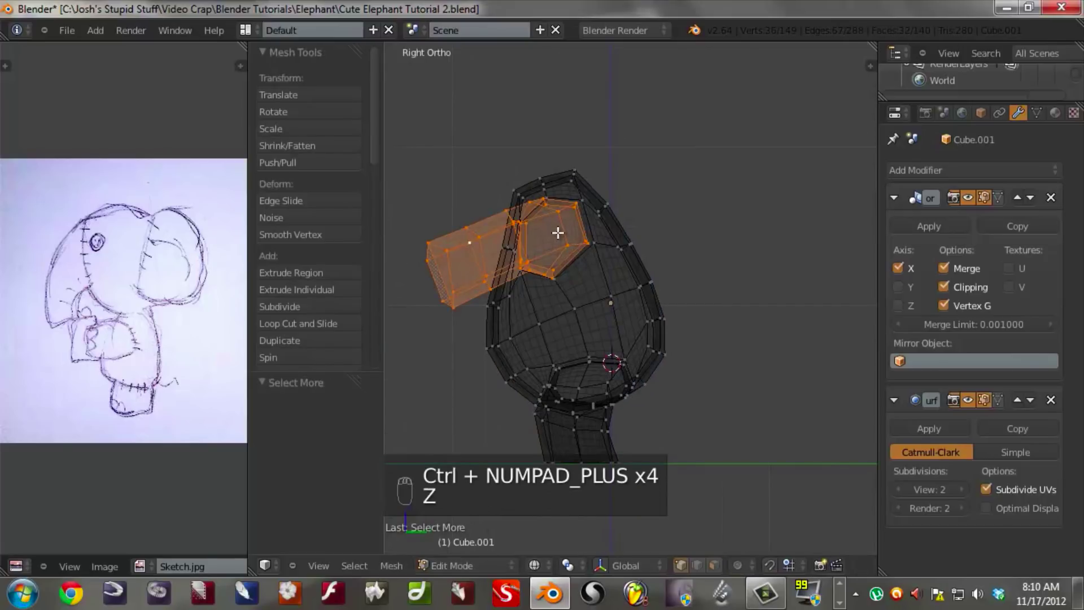
- Rotate the arm downward about -6° around the 3D cursor at the shoulder, with smooth proportional editing enabled
key("period")
key("r")
key("r")
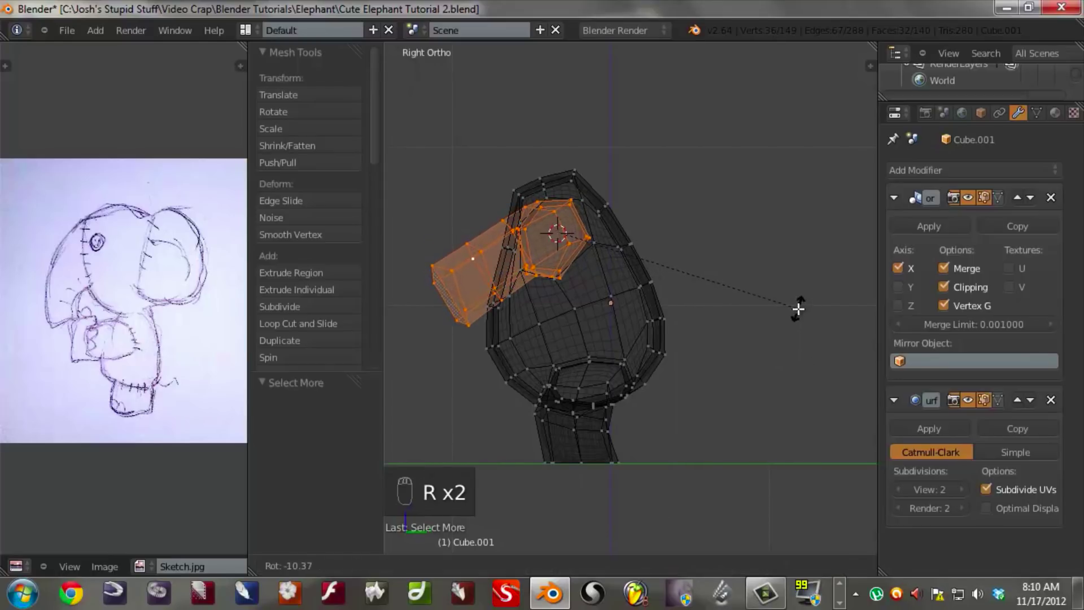
left_click(798, 309)
key("o")
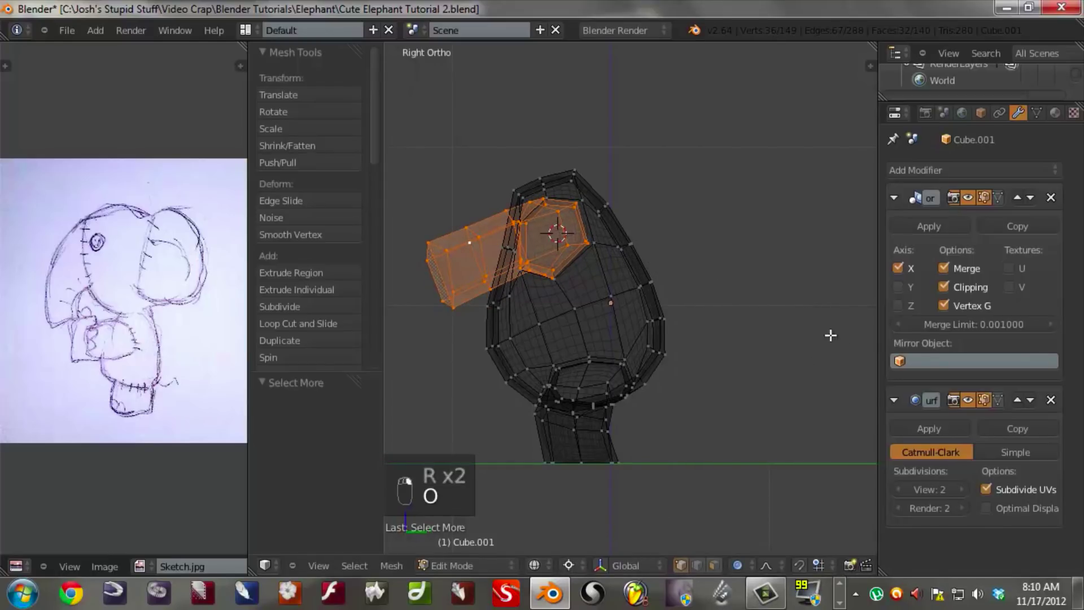
key("r")
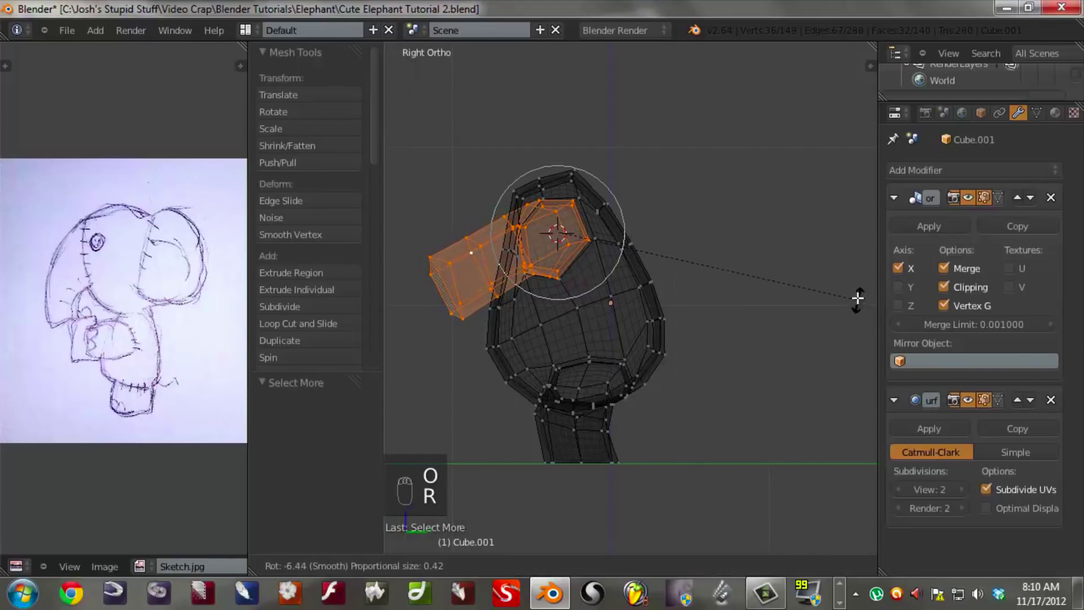
left_click(857, 297)
- Return the body to solid shading in Object Mode and unhide the elephant's head
key("z")
key("Tab")
scroll(721, 341, "down", 2)
middle_click_drag(721, 341, 620, 345)
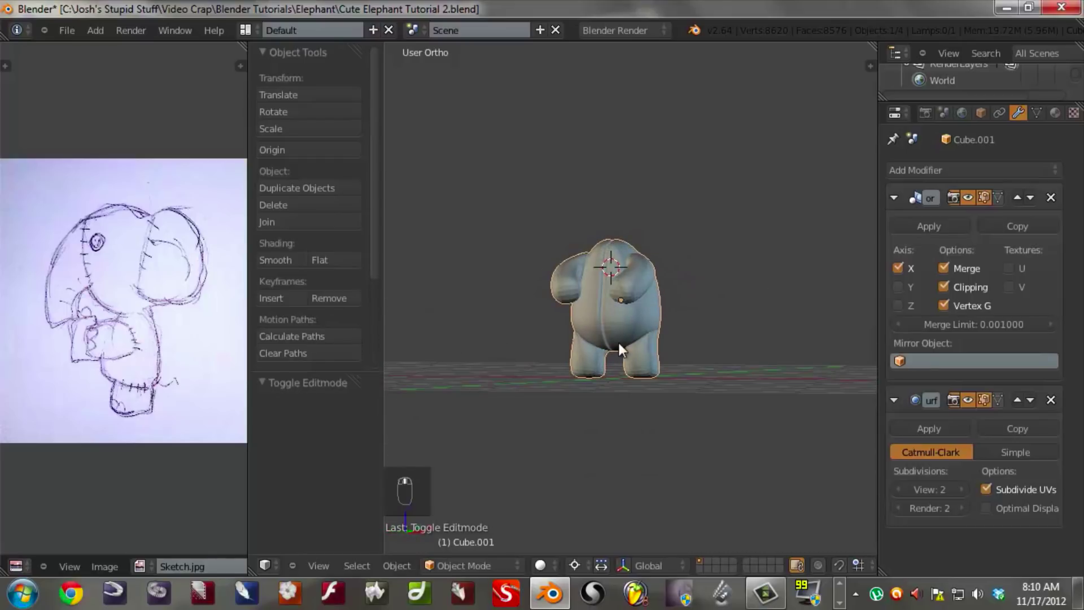
key("alt+h")
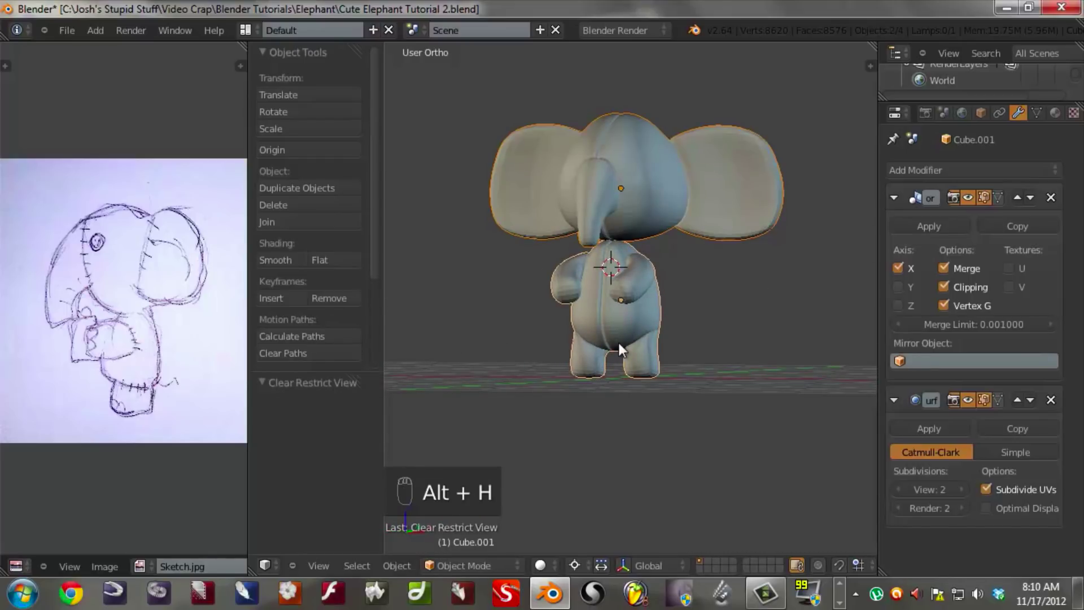
- Select only the head in side view and move it about -0.589 in Y and -0.144 in Z
key("a")
key("KP_3")
right_click(675, 201)
key("g")
left_click(678, 232)
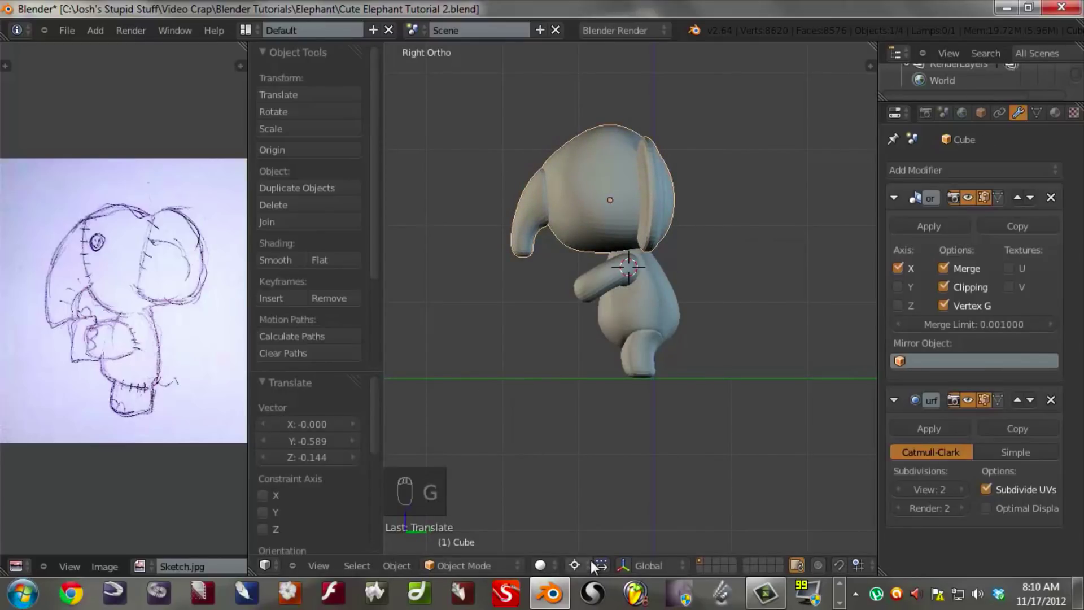
- Switch the pivot point away from the 3D cursor, tilt the head about -17° in side view, and reposition it over the body
left_click(575, 564)
left_click(591, 493)
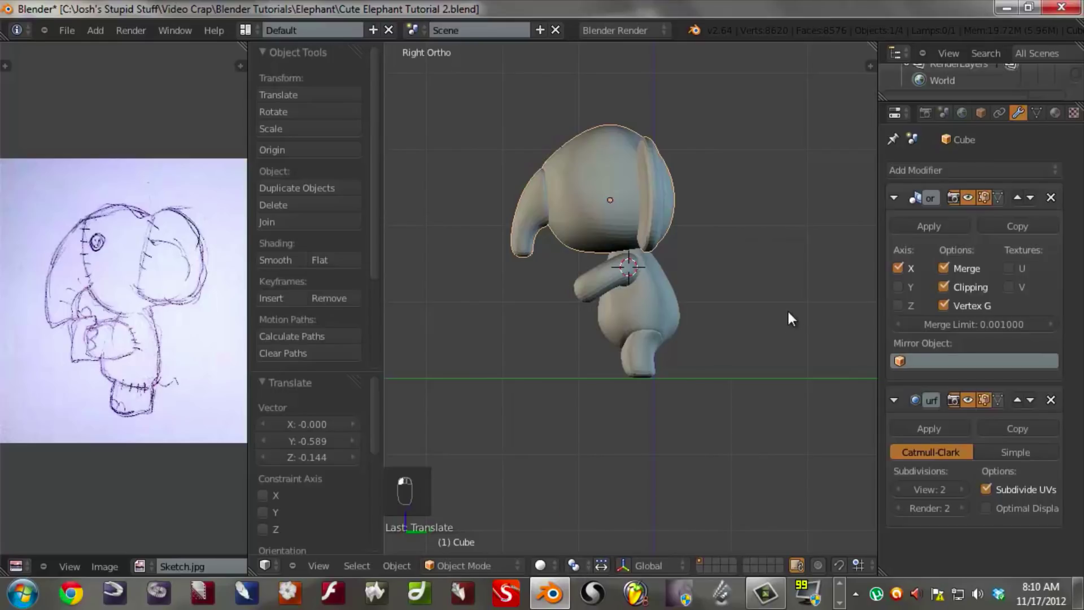
key("r")
left_click(760, 236)
key("g")
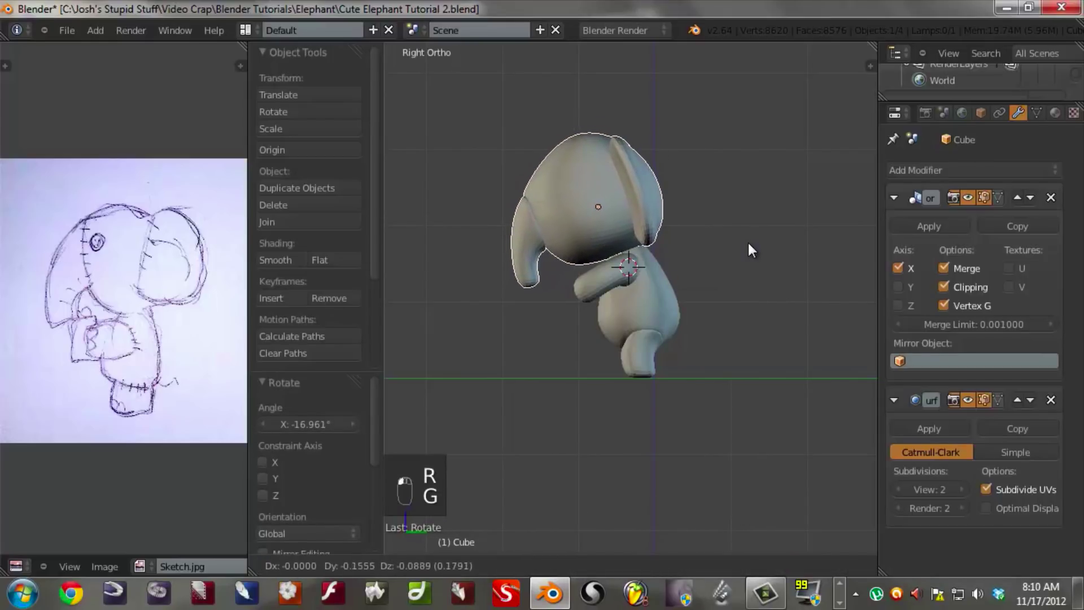
left_click(638, 282)
- Deselect everything and save the file
middle_click_drag(638, 283, 662, 314)
key("a")
key("ctrl+s")
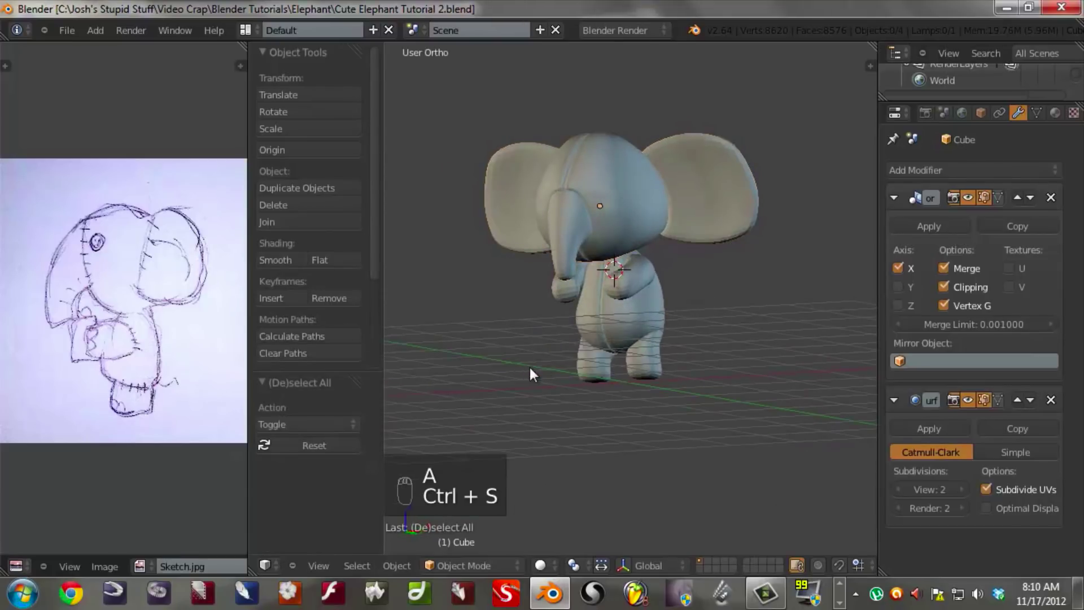
scroll(573, 347, "up", 2)
key("KP_1")
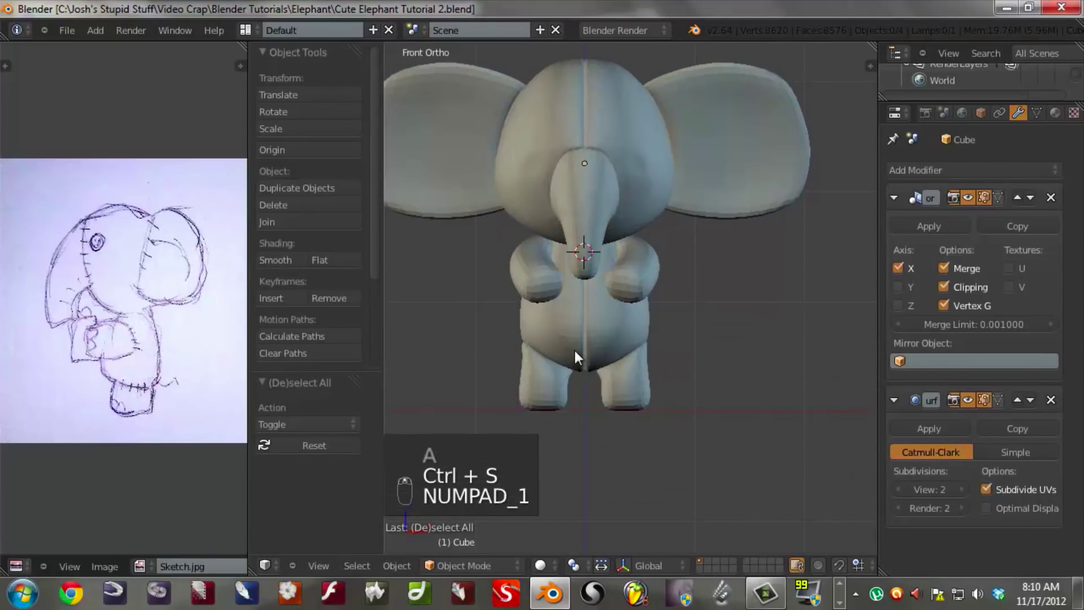
middle_click_drag(594, 341, 595, 363, "shift")
scroll(595, 361, "down", 3)
right_click(636, 220)
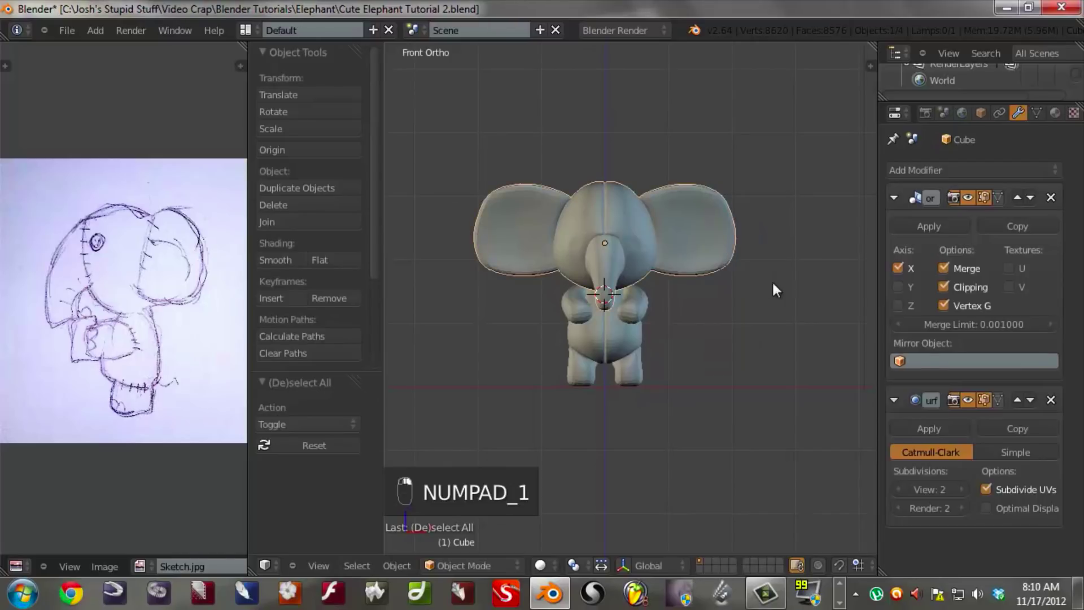
key("r")
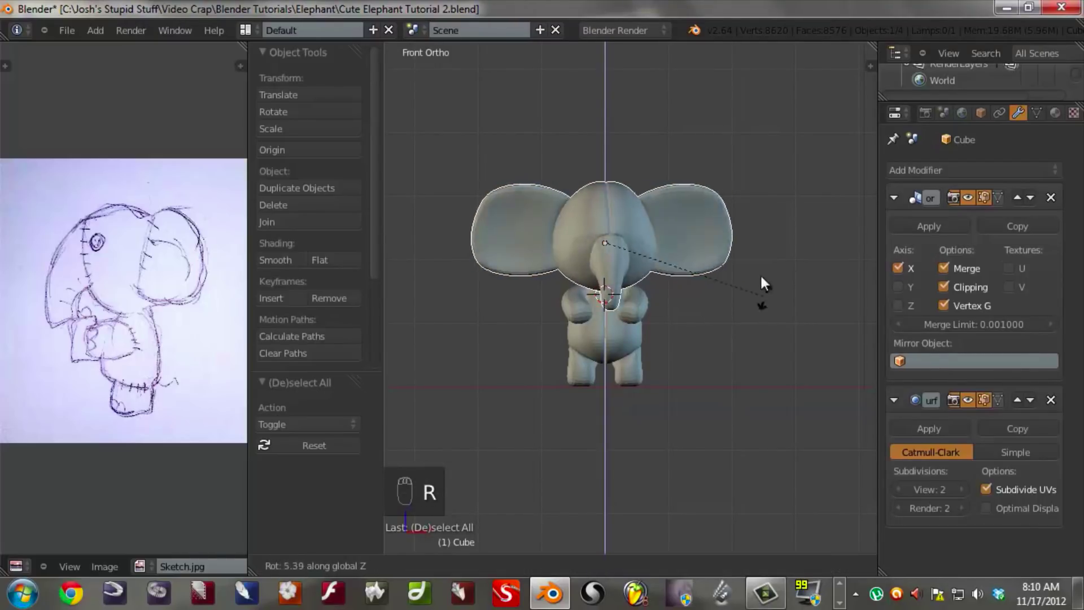
key("r")
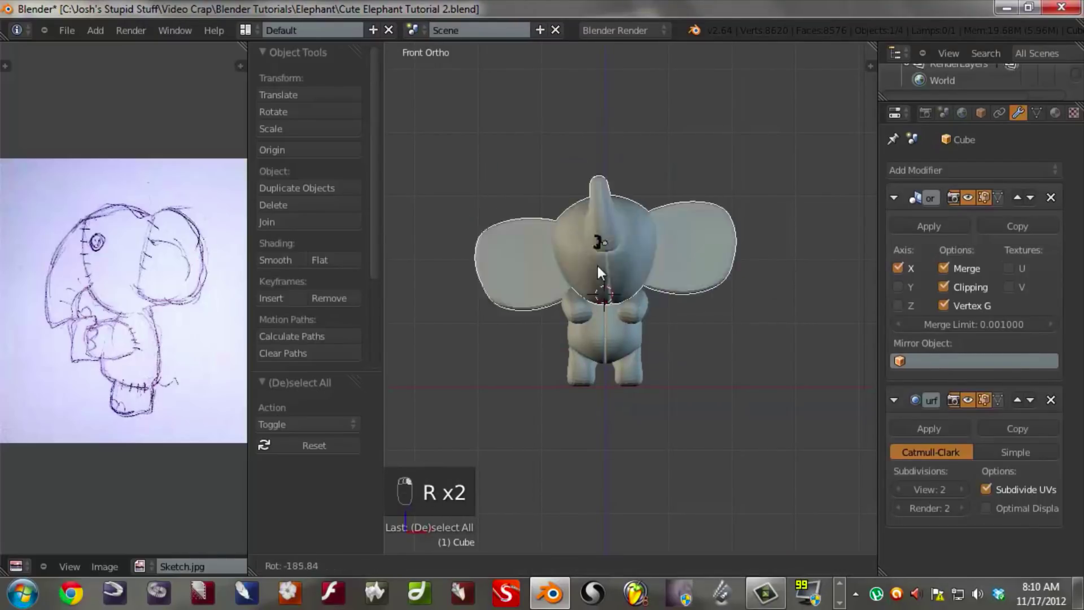
right_click(753, 245)
key("a")
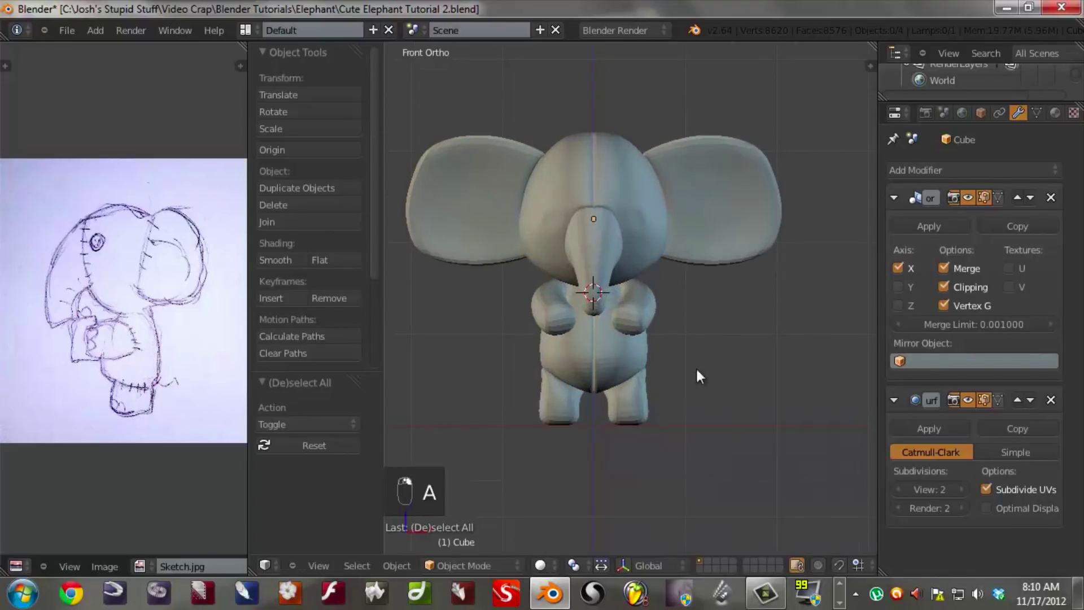
- Examine the posed elephant's head, trunk, arms and seams from the front, side and an angled view
scroll(689, 364, "up", 2)
key("KP_1")
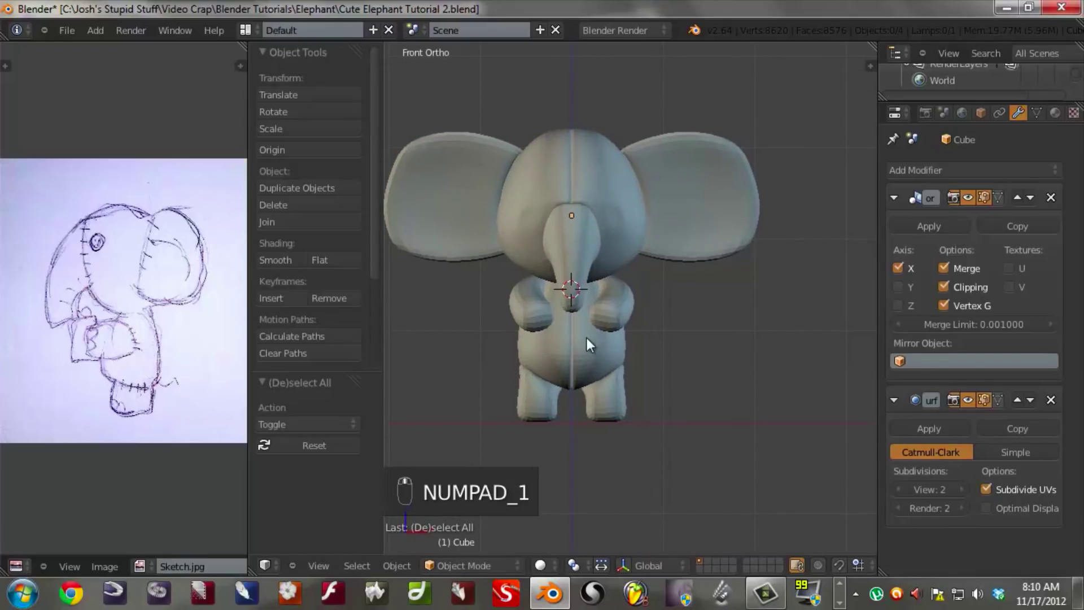
scroll(570, 348, "up", 2)
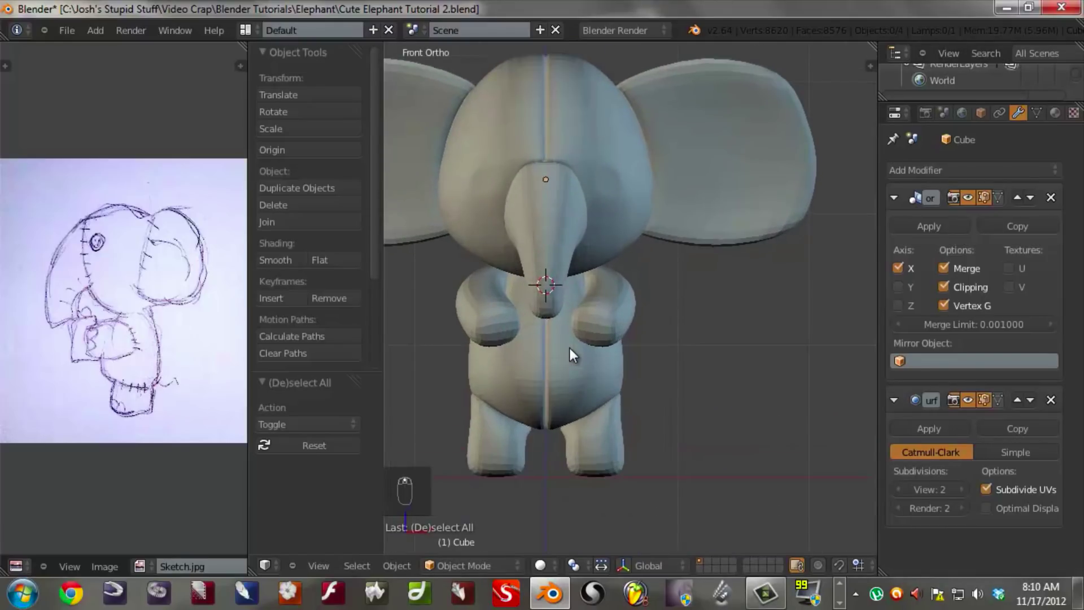
key("KP_3")
middle_click_drag(569, 349, 613, 342, "shift")
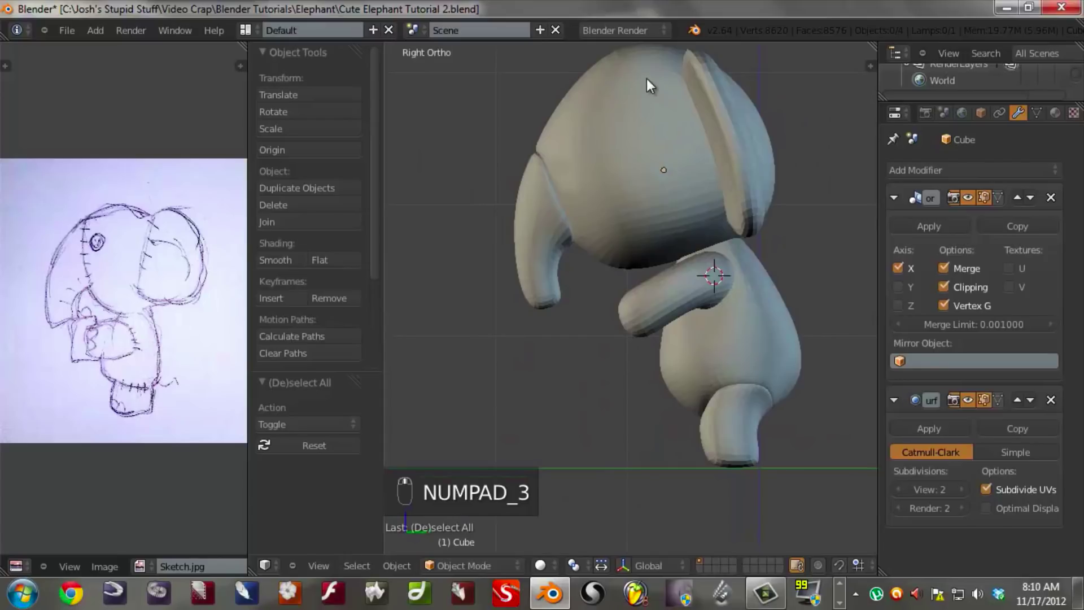
middle_click_drag(726, 429, 683, 130)
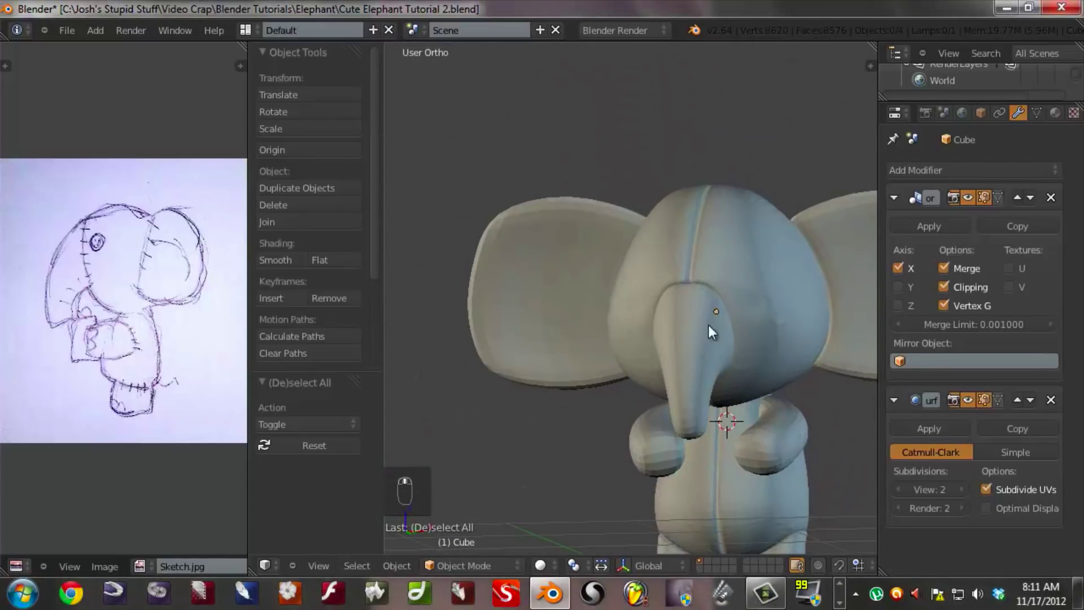
key("KP_1")
middle_click_drag(716, 401, 637, 297, "shift")
middle_click_drag(631, 367, 634, 391, "shift")
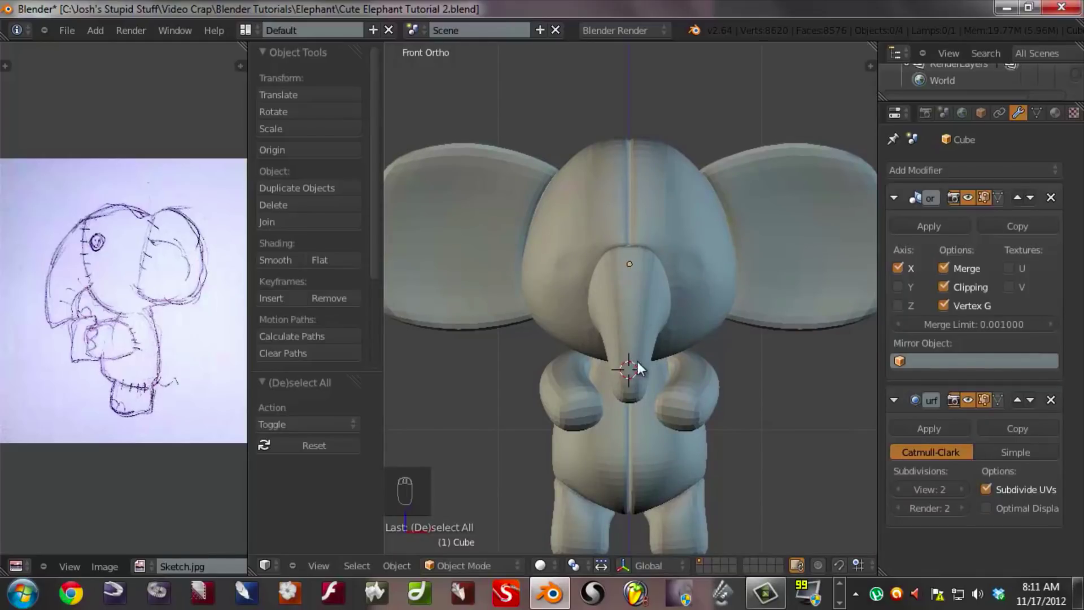
scroll(627, 429, "up", 3, "shift")
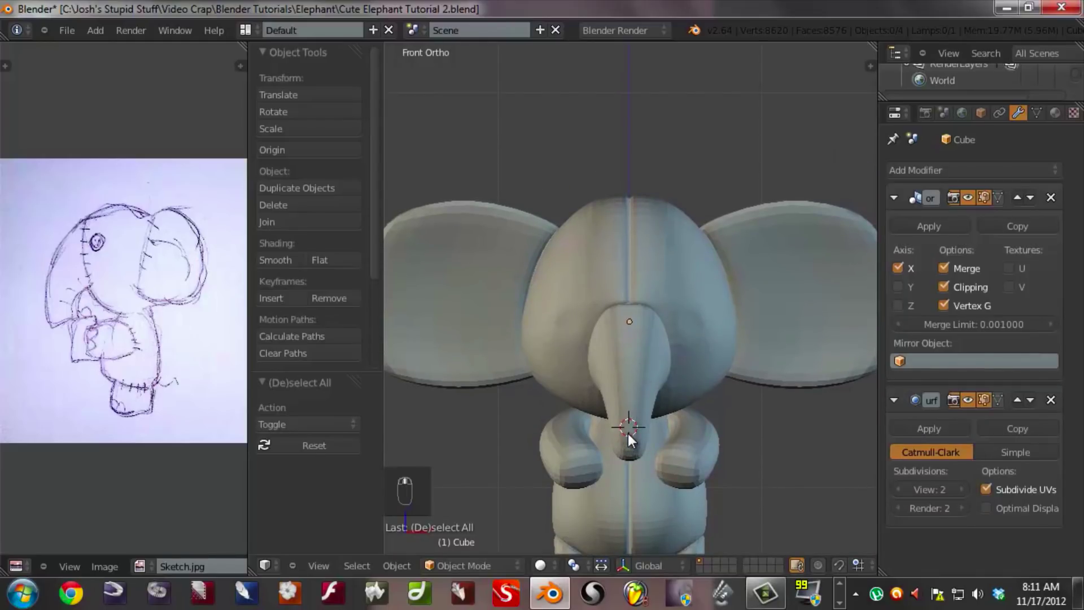
- Add a Bezier curve in top view, show the scene in wireframe, and move the curve in front of the elephant's trunk
key("KP_7")
key("shift+a")
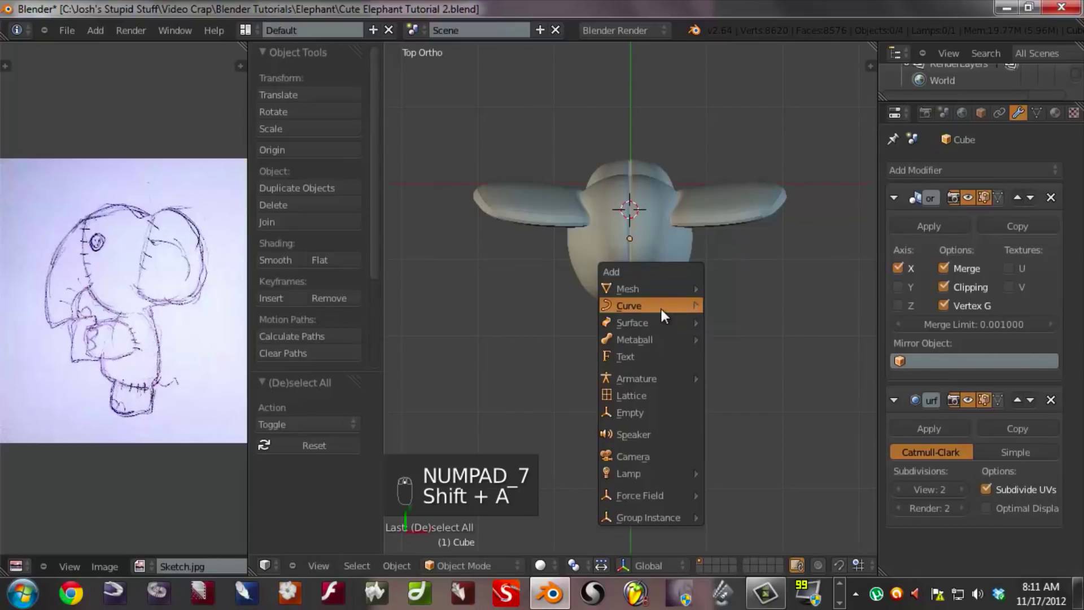
mouse_move(662, 310)
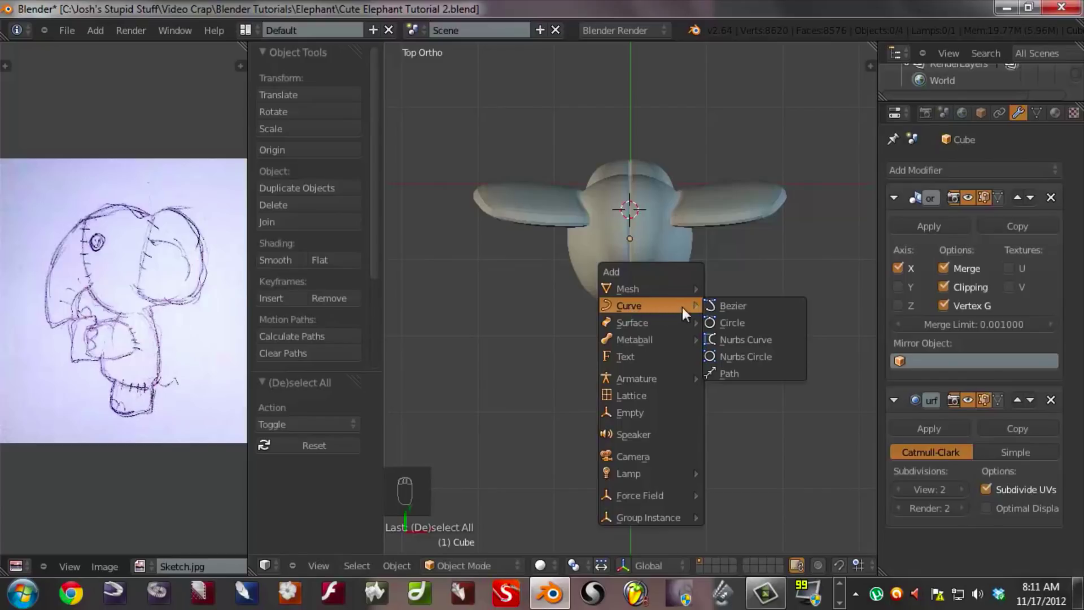
left_click(728, 305)
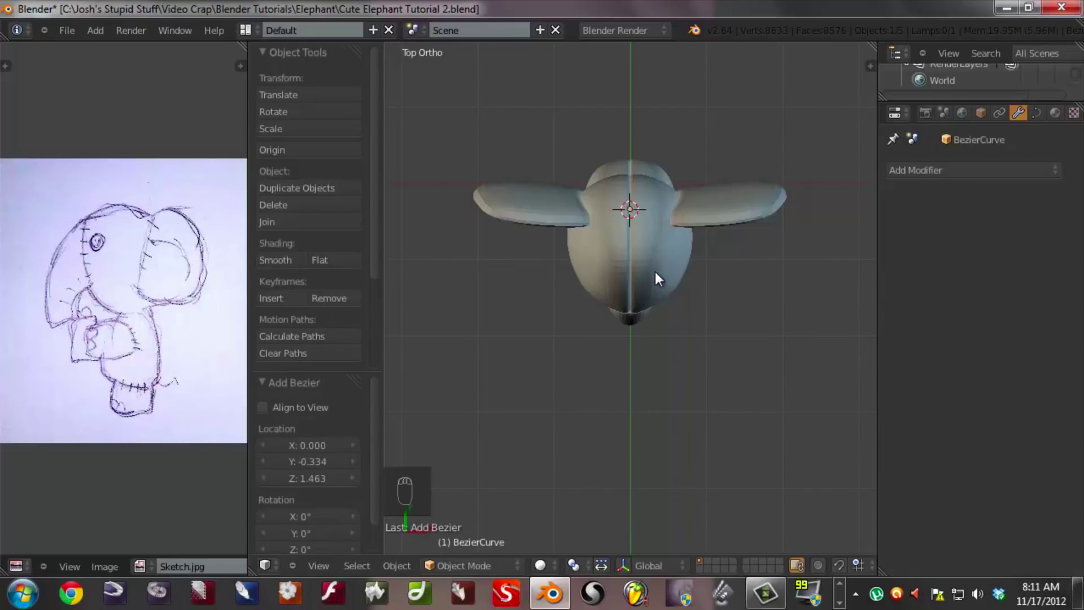
key("z")
key("g")
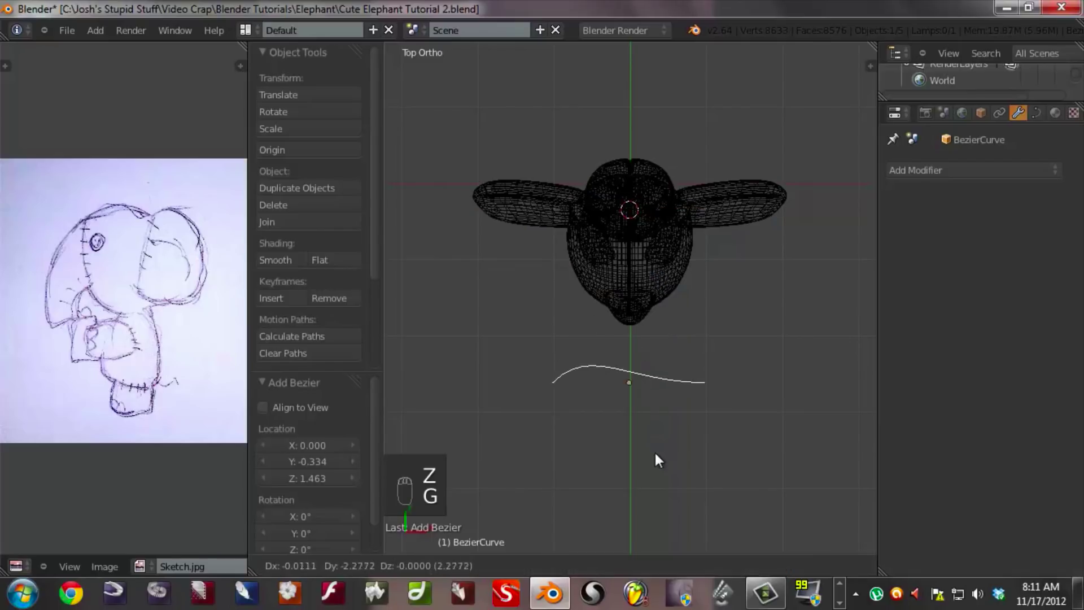
left_click(675, 406)
- Bend the Bezier curve into a U shape by rotating its right end point -90° and its left end point 135°
middle_click_drag(675, 405, 656, 259, "shift")
scroll(658, 263, "up", 3)
key("Tab")
right_click(728, 264)
key("r")
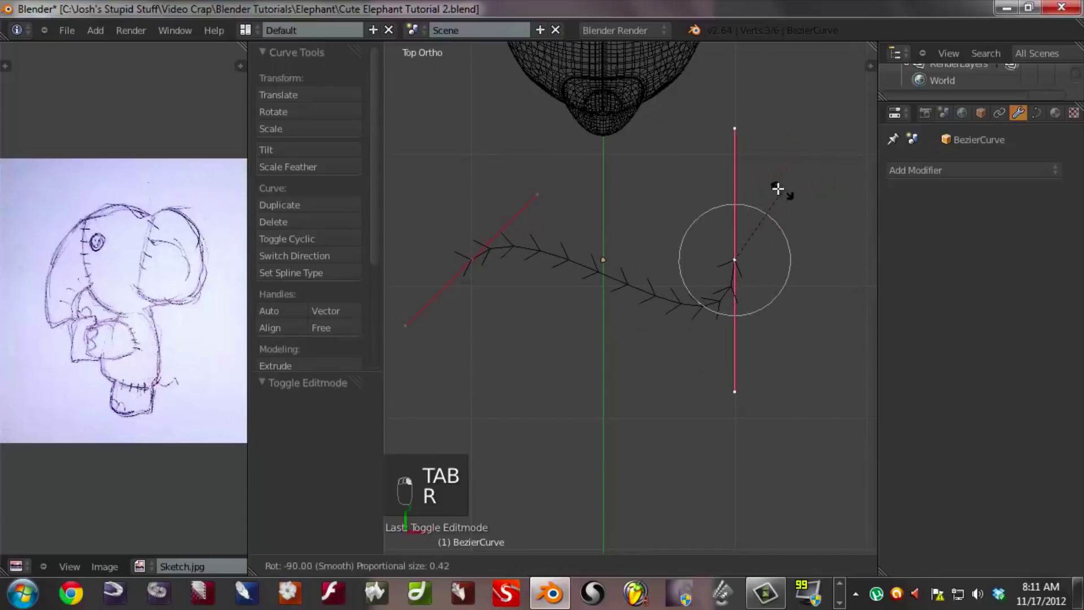
left_click(774, 186)
right_click(477, 255)
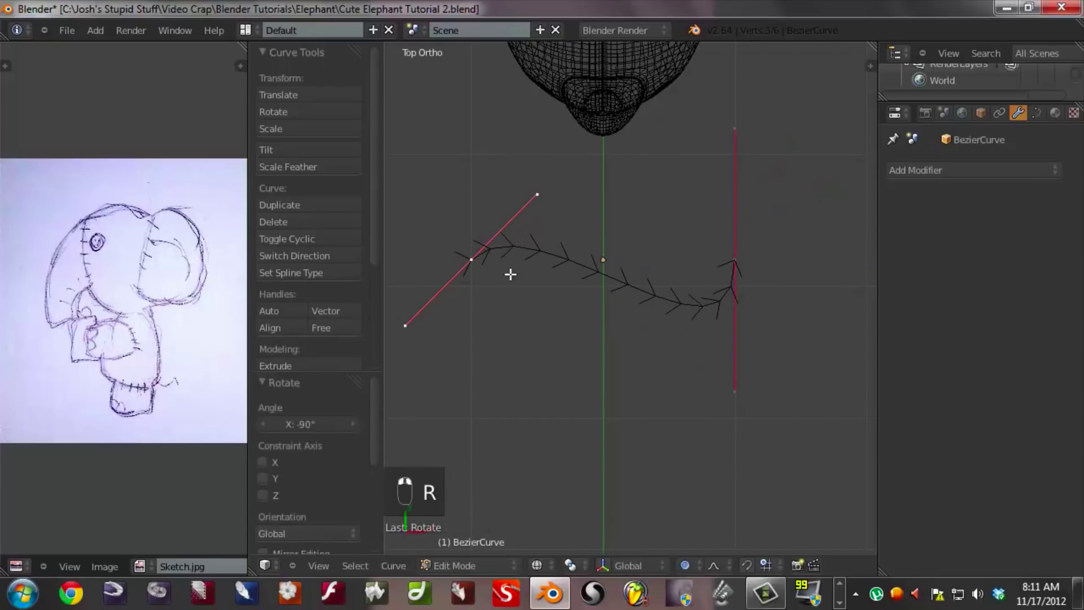
key("r")
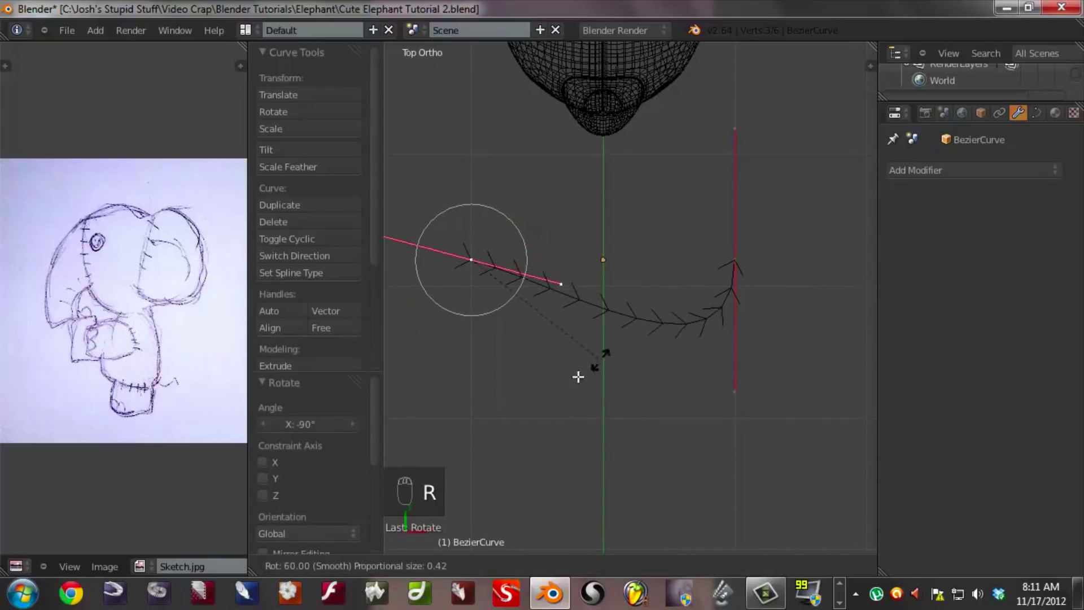
left_click(442, 324)
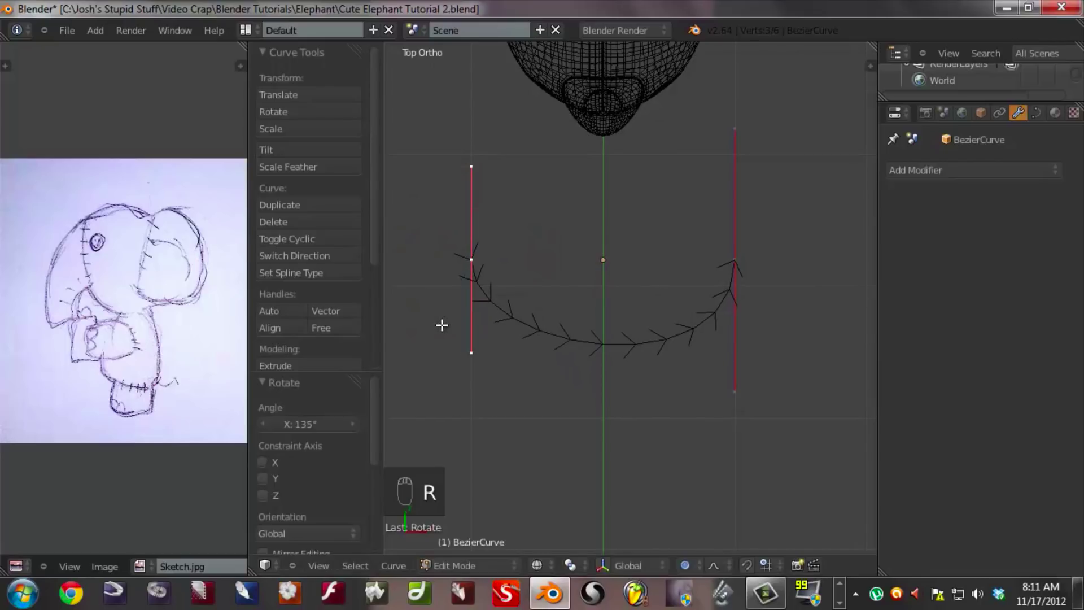
- Scale the handles of the curve's right end point to 0.755 to even out the U shape
right_click(744, 259)
key("s")
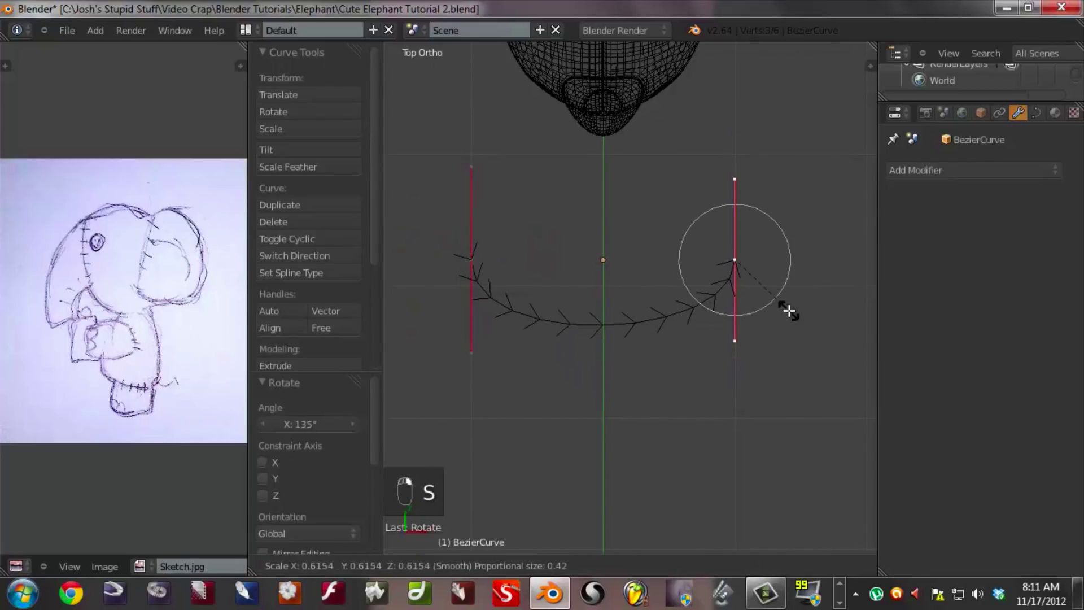
left_click(801, 322)
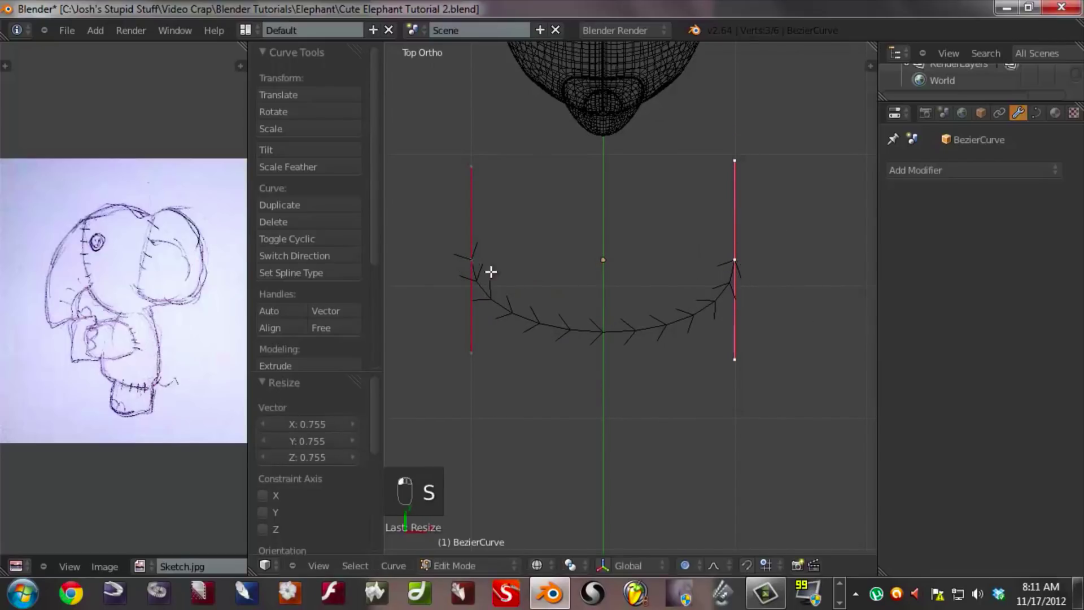
- Leave curve editing, scale the whole curve down to about 0.088, and show it from the side
key("Tab")
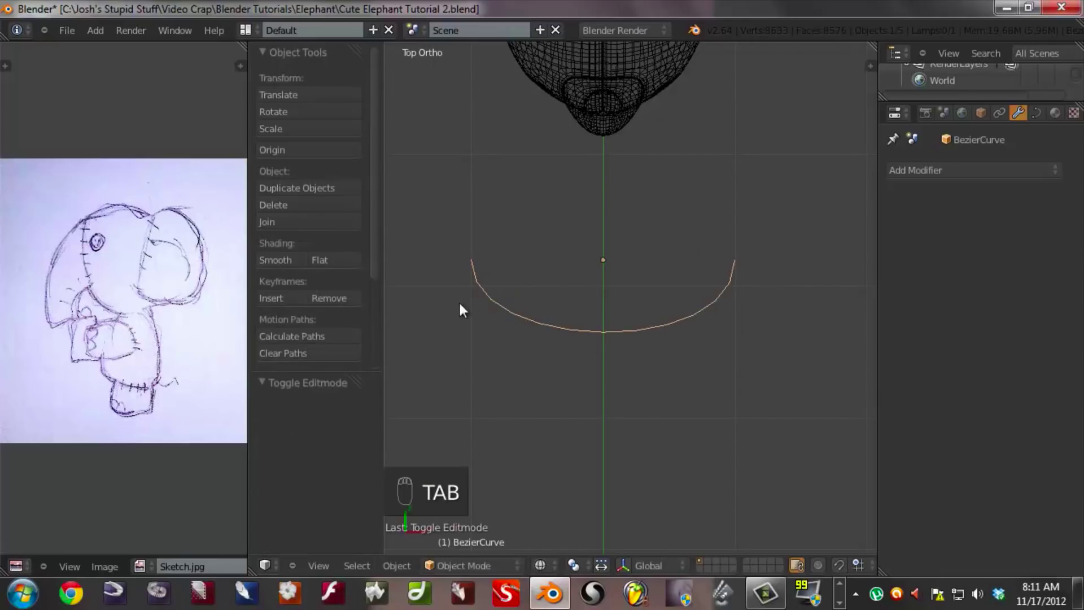
scroll(612, 344, "down", 1)
key("s")
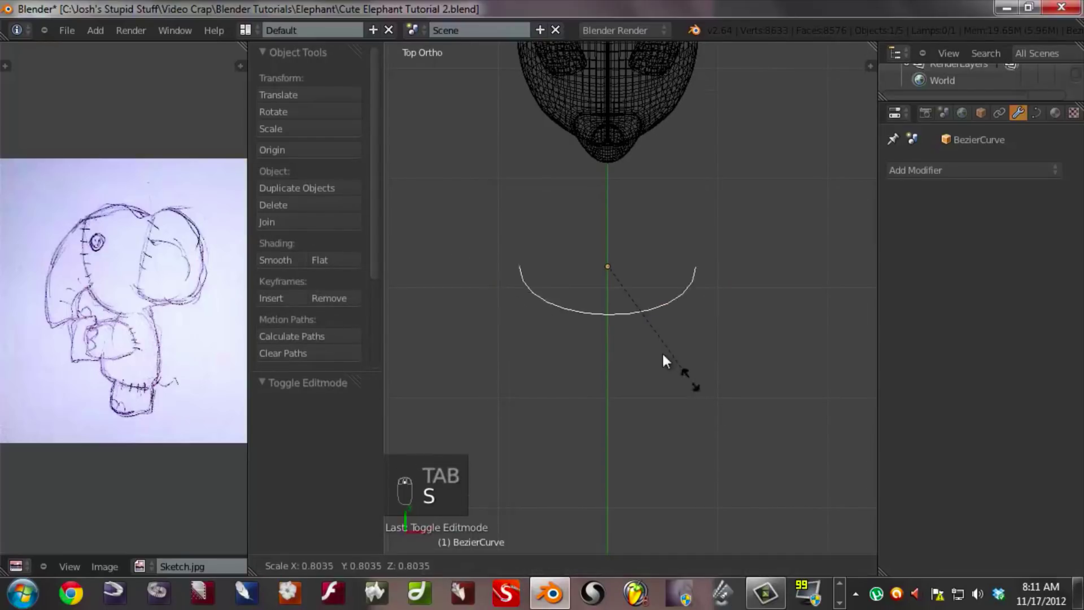
left_click(605, 282)
key("KP_3")
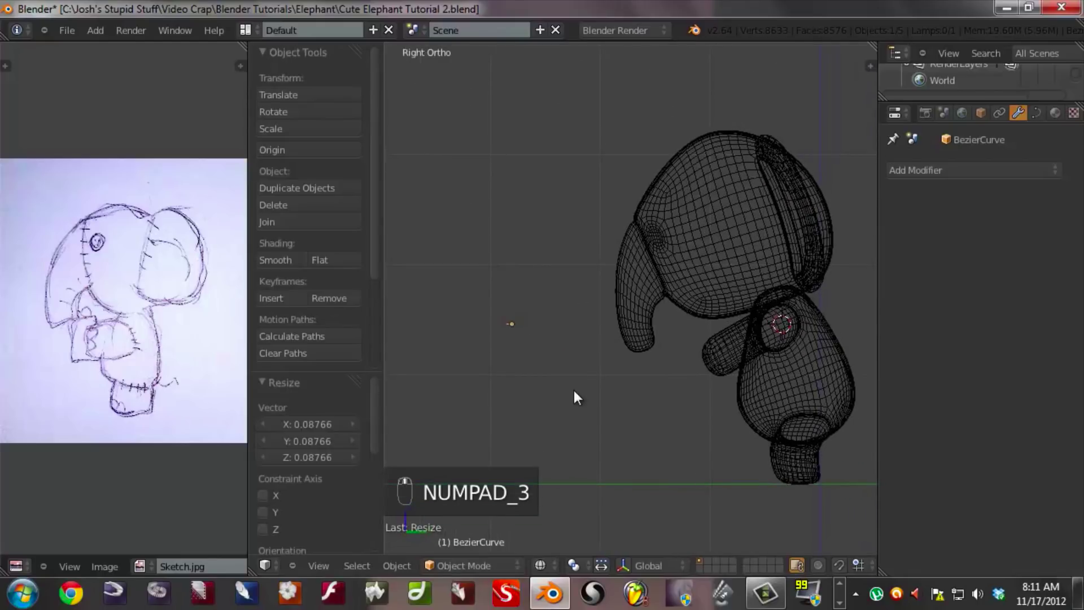
- Move the small Bezier curve onto the front of the head just above the trunk and rotate it to match the surface
key("g")
left_click(677, 256)
scroll(660, 236, "up", 6)
key("r")
left_click(593, 382)
key("g")
left_click(588, 397)
- Show the model in solid shading and scale the curve up by about 1.282 across the head seam
key("z")
mouse_move(525, 346)
middle_mouse_down()
mouse_move(644, 353)
mouse_move(709, 325)
middle_mouse_up()
key("s")
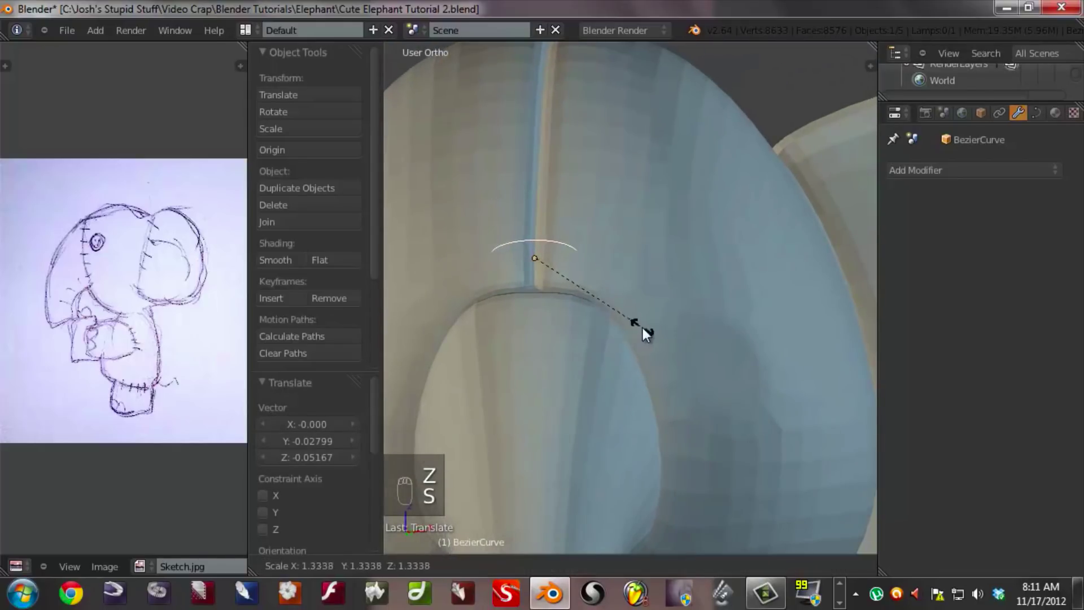
left_click(637, 329)
middle_click_drag(636, 327, 507, 348)
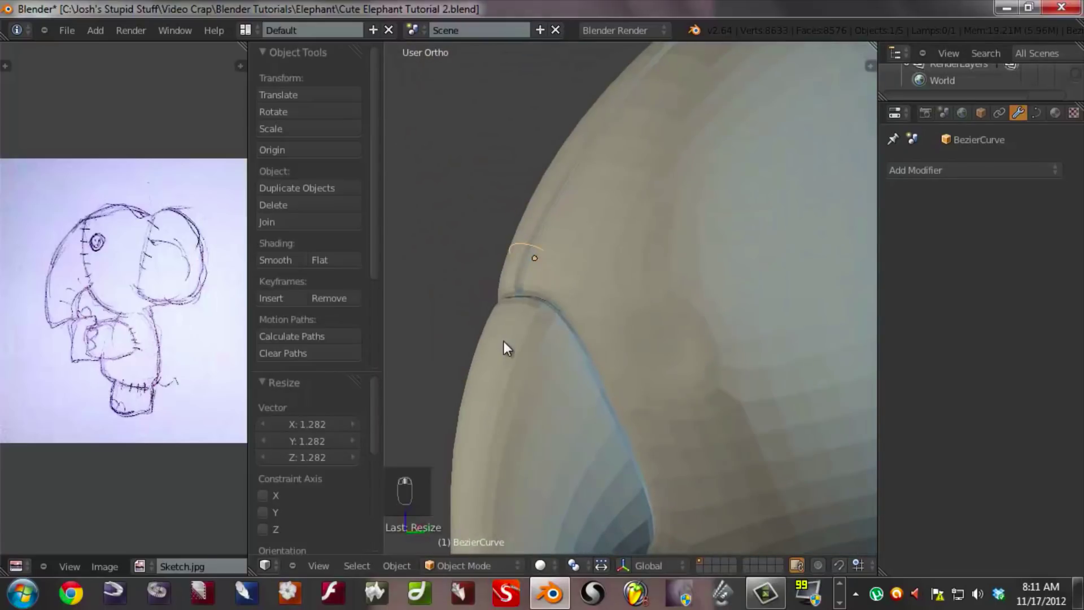
- Nudge the curve closer to the head seam in the wireframe side view, then return to solid shading
key("KP_3")
key("z")
key("g")
left_click(605, 323)
key("z")
middle_click_drag(570, 308, 710, 258)
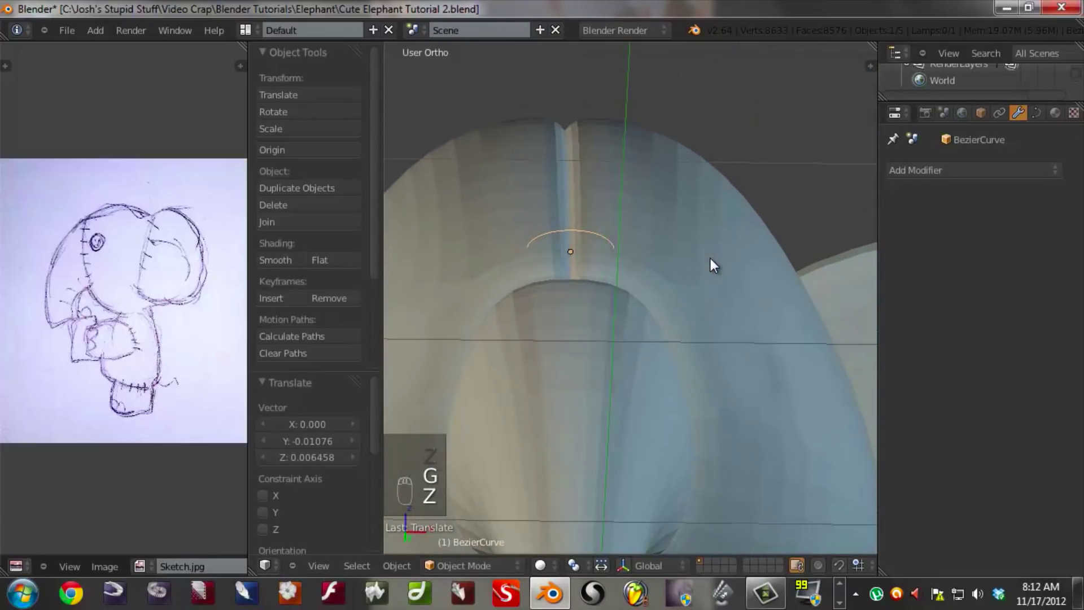
- Set the stitch curve's fill mode to Full in its curve shape settings
key("KP_1")
scroll(703, 274, "down", 2)
scroll(621, 321, "up", 3)
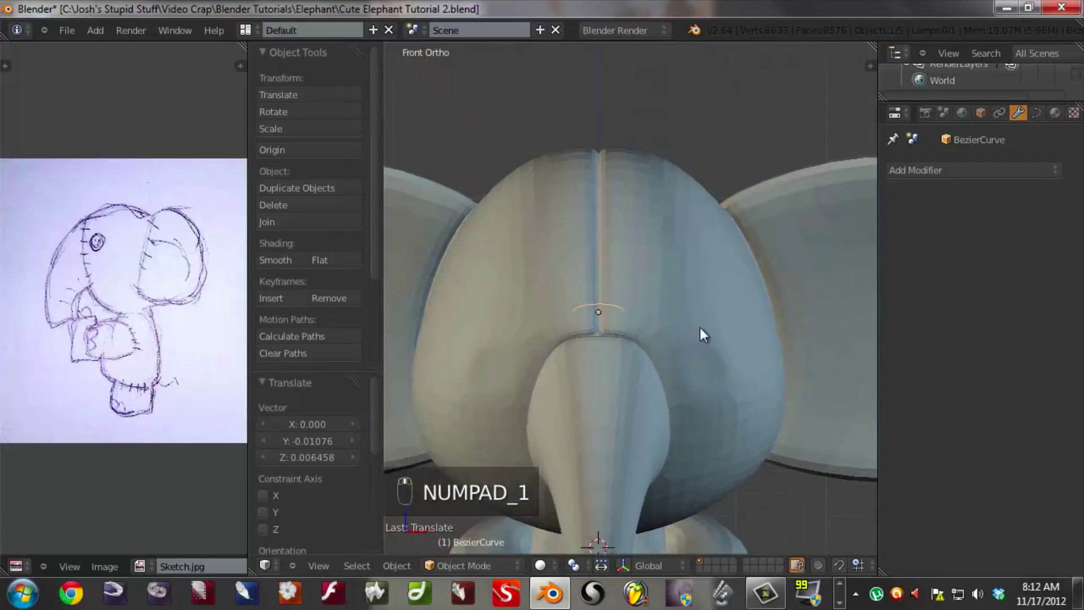
middle_click_drag(619, 358, 516, 235, "shift")
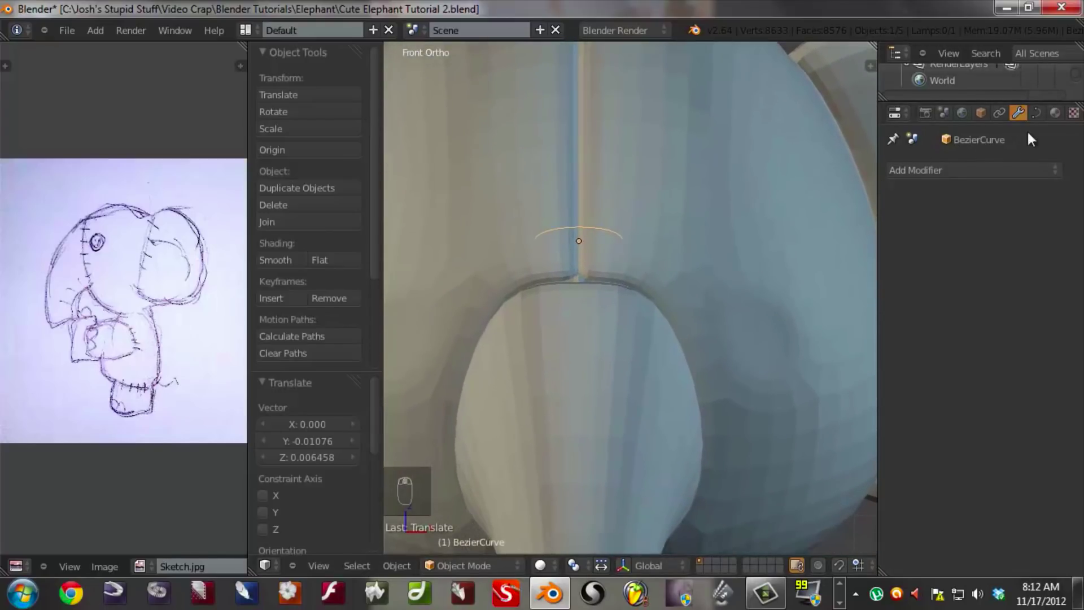
left_click(1038, 113)
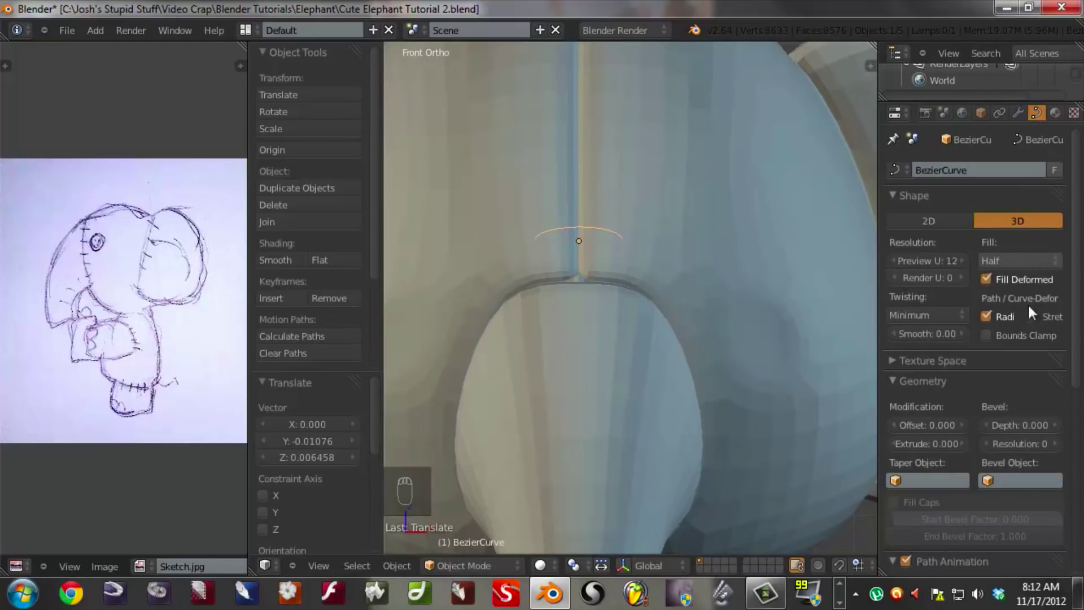
left_click(1004, 260)
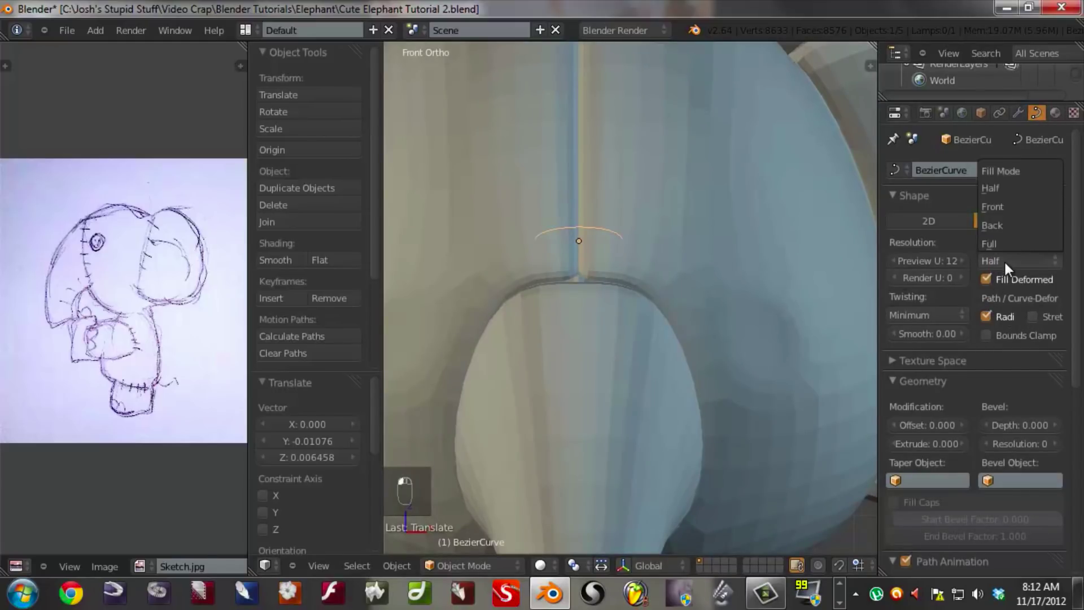
left_click(1005, 245)
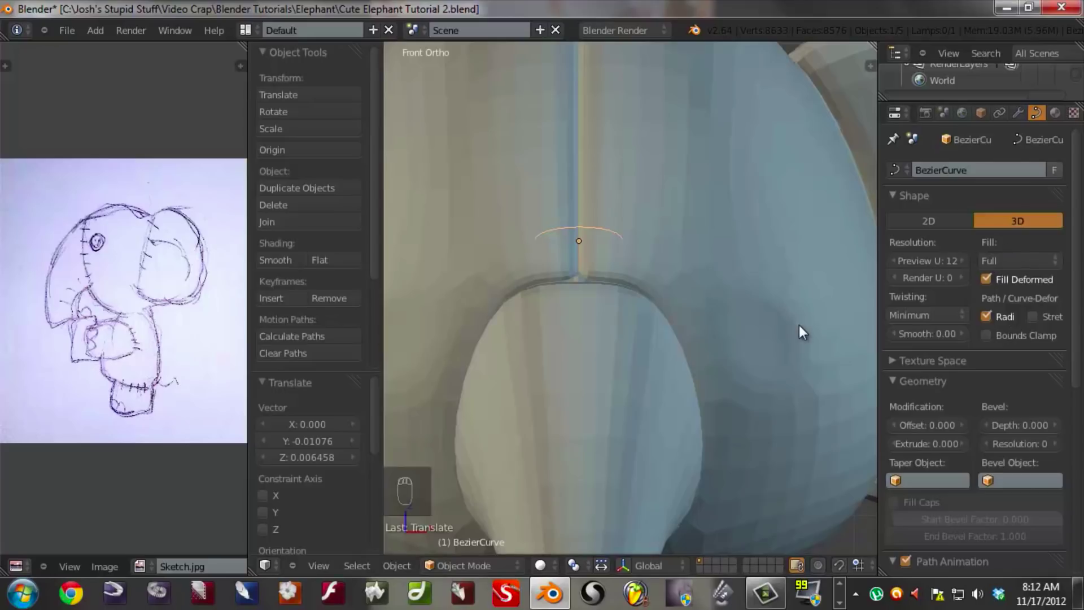
- Thicken the curve into a stitch with a bevel depth of 0.166
left_click_drag(1024, 424, 1055, 428)
scroll(717, 346, "down", 3)
middle_click_drag(700, 340, 591, 353)
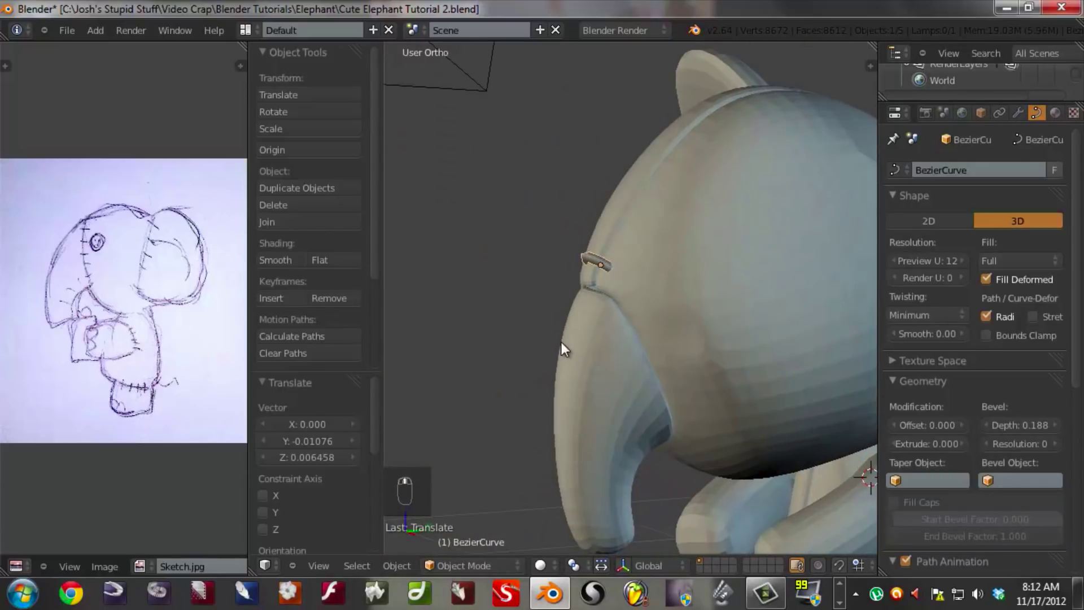
scroll(561, 343, "up", 4)
middle_click_drag(558, 317, 618, 289)
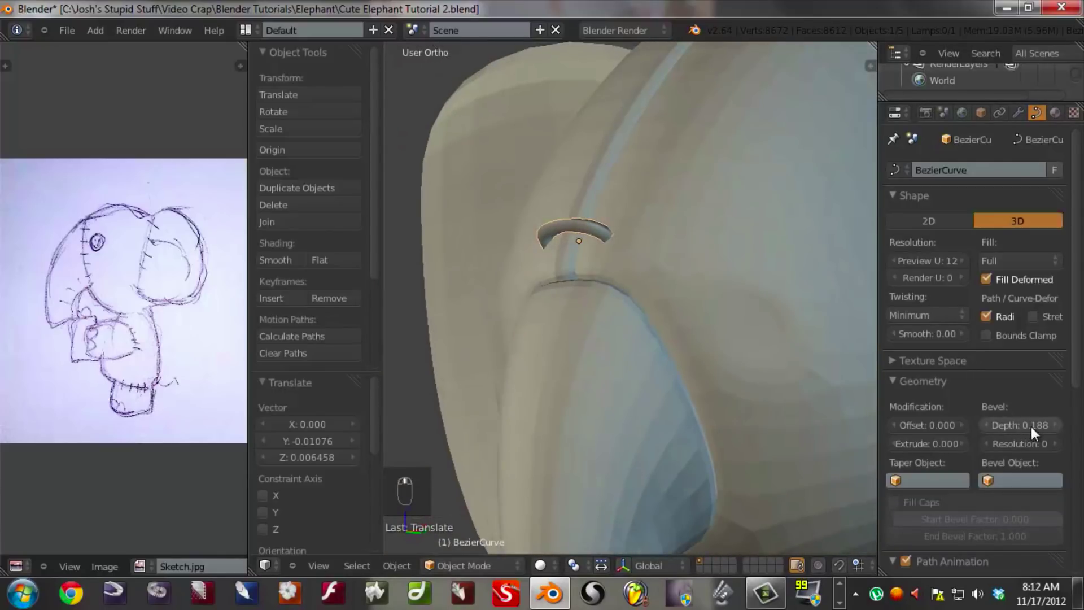
left_click_drag(1021, 430, 1018, 429)
scroll(567, 329, "down", 4)
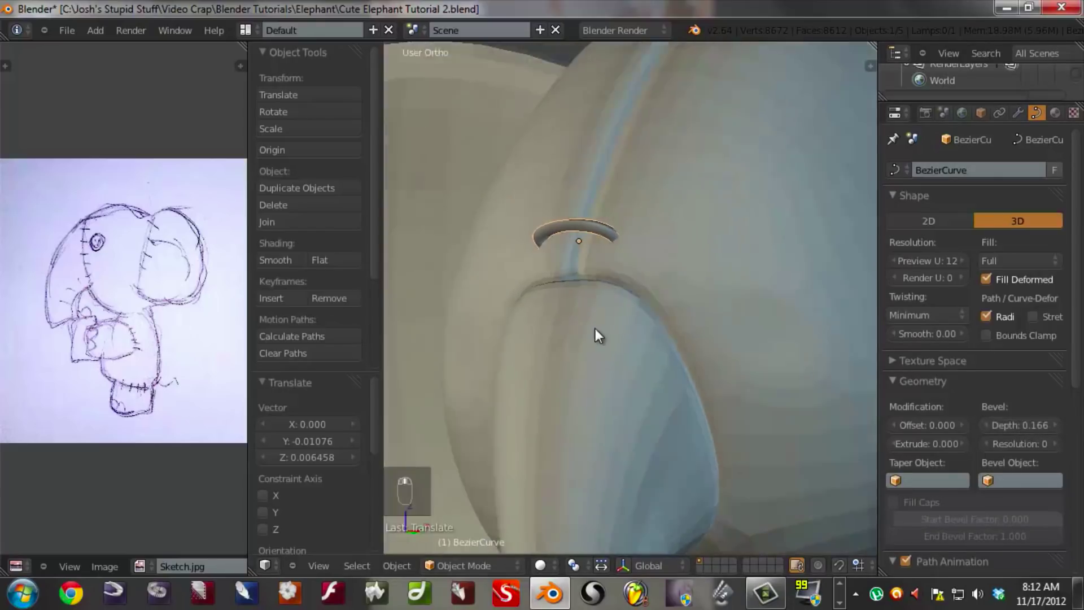
middle_click_drag(627, 341, 655, 339)
- Scale the whole stitch down to about 0.759
key("s")
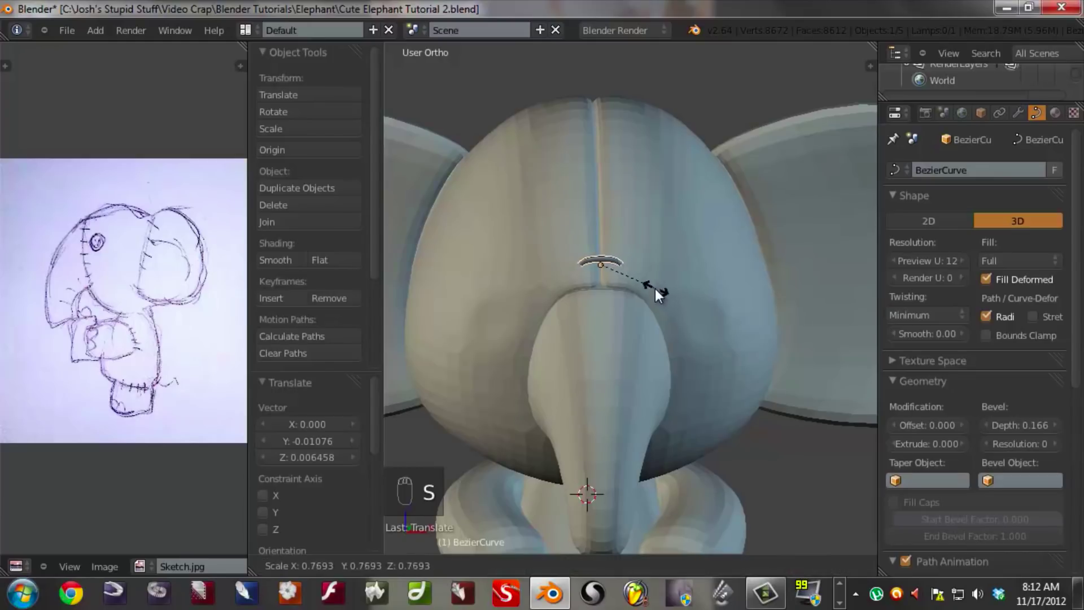
left_click(655, 289)
middle_click_drag(572, 300, 770, 347)
- Round the stitch by setting its bevel resolution to 2
scroll(638, 302, "up", 3)
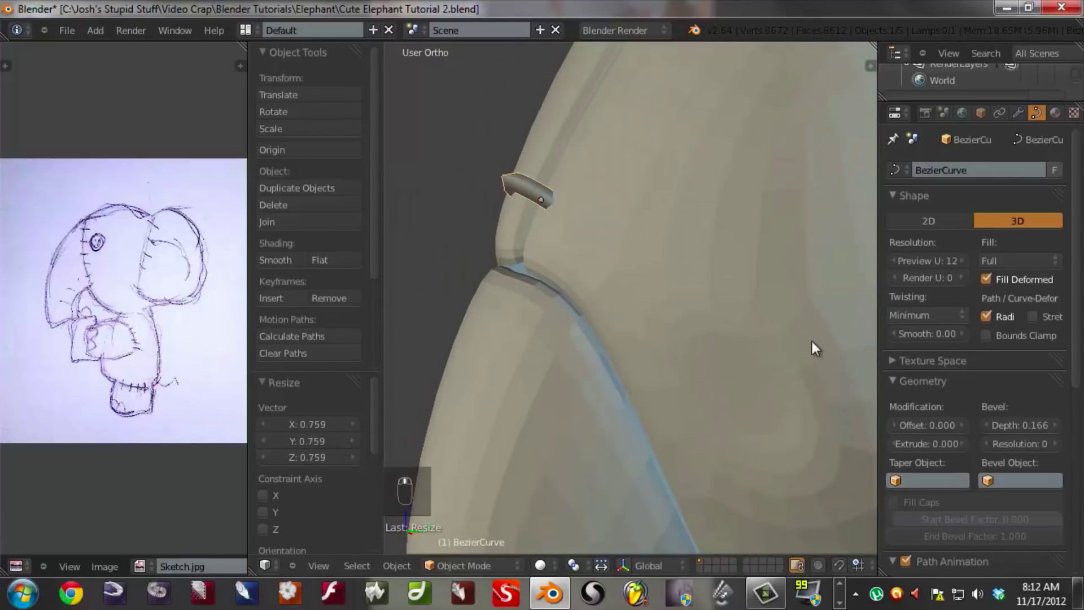
left_click(1055, 444)
left_click(1055, 444)
middle_click_drag(728, 373, 530, 315)
- Rotate the stitch about -7.5° in the wireframe side view to align it with the head seam
key("KP_1")
key("KP_3")
key("z")
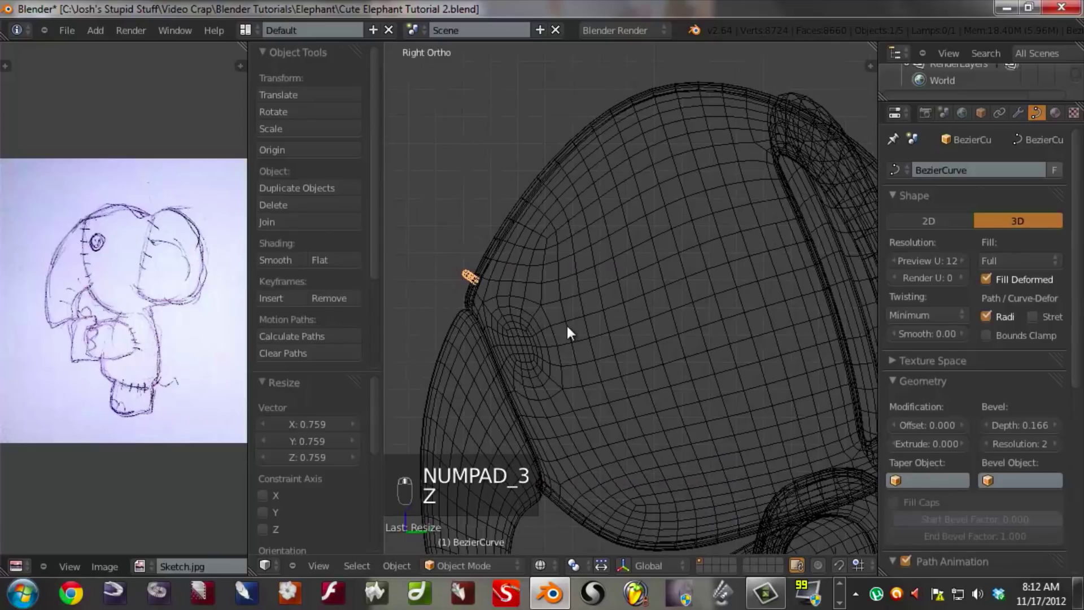
scroll(567, 326, "up", 4)
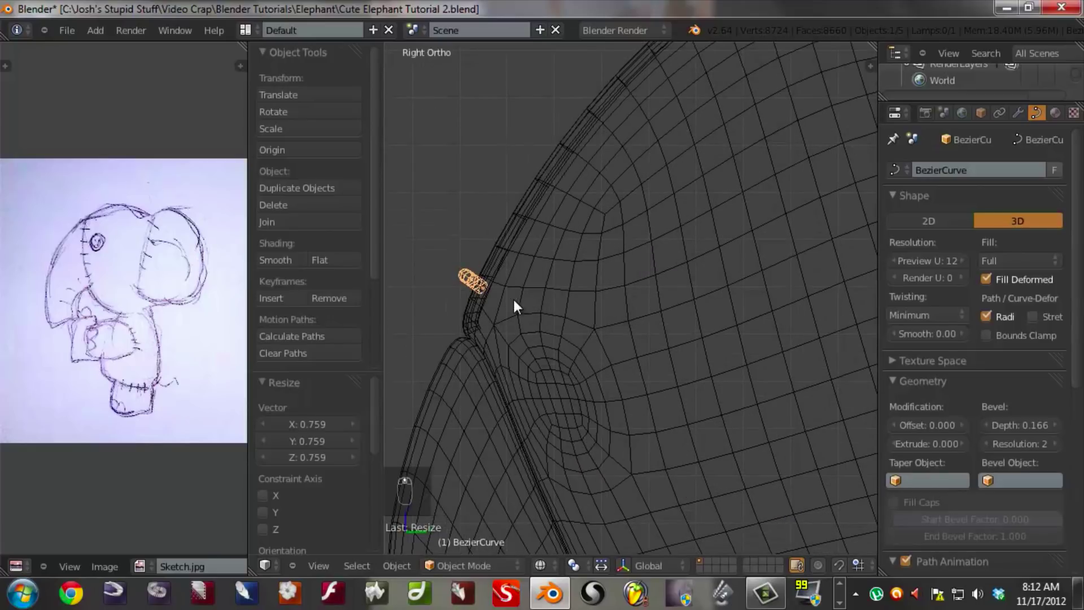
key("r")
left_click(678, 279)
- Duplicate the stitch twice up the front of the head seam and rotate the second copy to follow the curvature
key("shift+d")
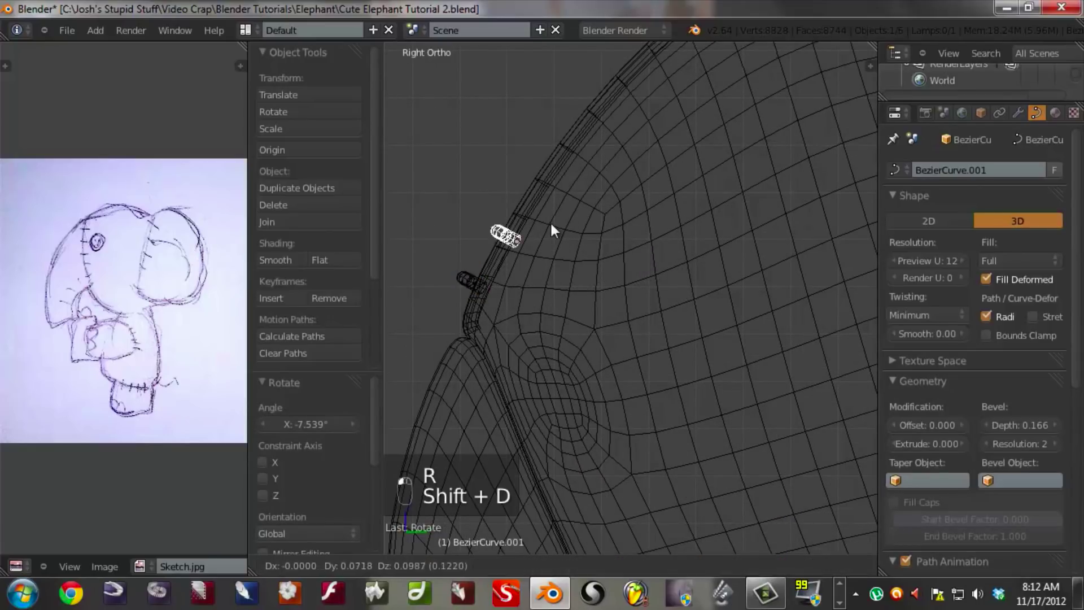
left_click(554, 225)
middle_click_drag(553, 224, 553, 327, "shift")
key("shift+d")
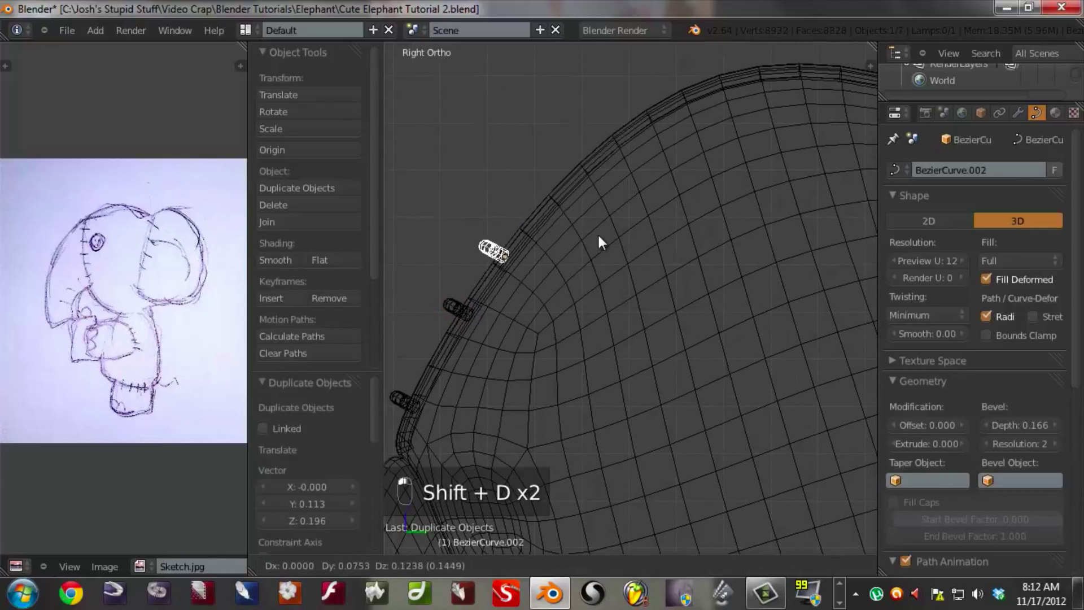
left_click(607, 226)
key("r")
left_click(650, 241)
- Add two more stitch copies farther up the forehead seam, rotating each to follow the head, the first by about 9.4°
key("shift+d")
left_click(646, 198)
key("r")
left_click(658, 212)
key("shift+d")
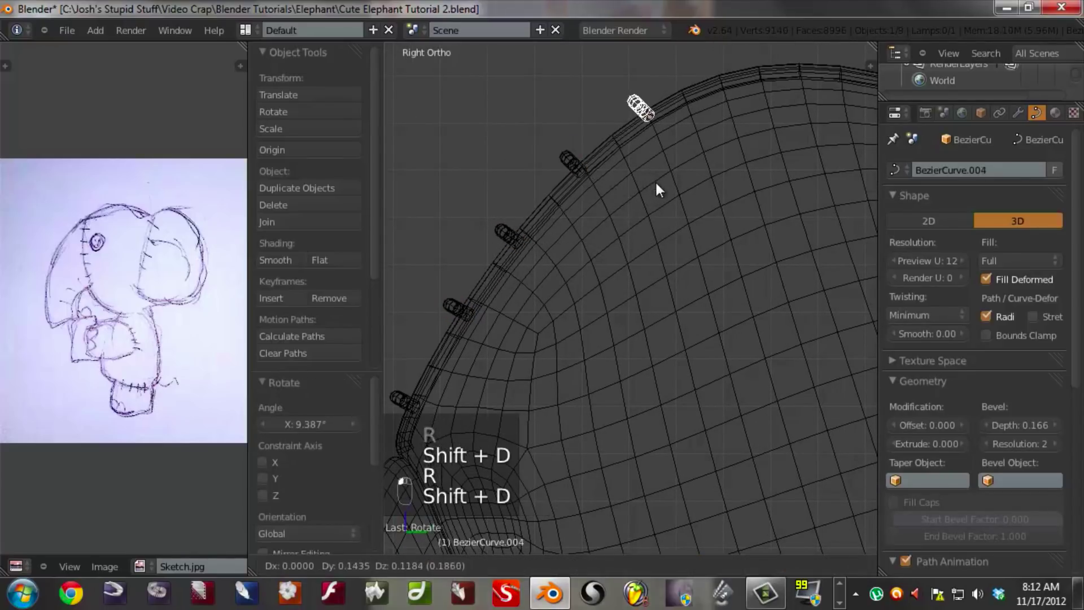
left_click(659, 187)
key("r")
left_click(672, 215)
- Duplicate the stitch toward the top of the head and rotate the copy about 15.8°
middle_click_drag(672, 215, 554, 302, "shift")
key("shift+d")
left_click(685, 204)
key("r")
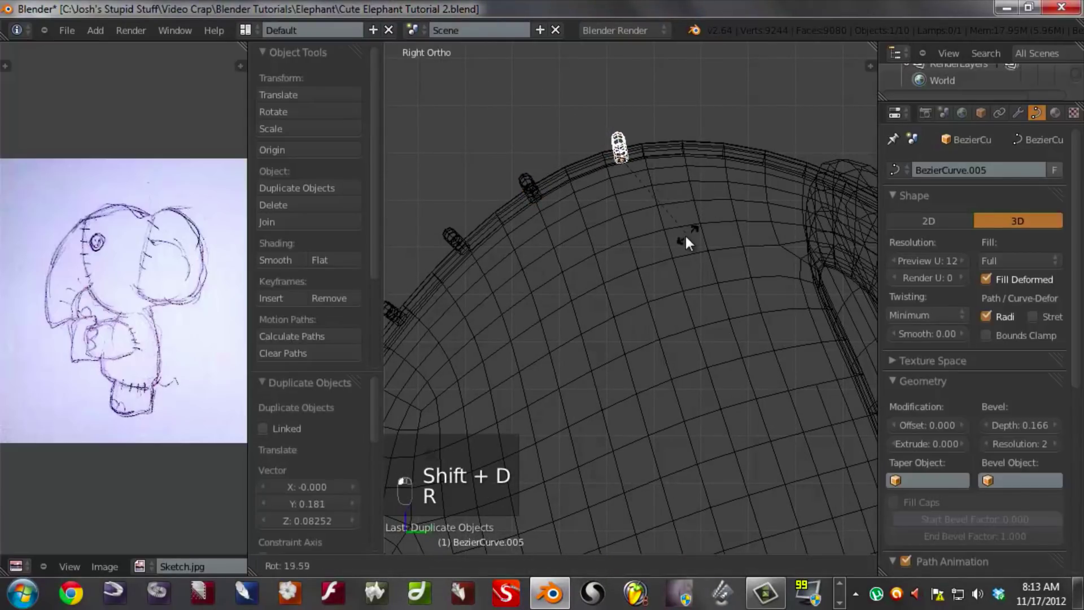
left_click(692, 231)
middle_click_drag(658, 246, 537, 286, "shift")
- Place another stitch copy on the crown of the head, rotate it, and lower it about 0.011 onto the seam
key("shift+d")
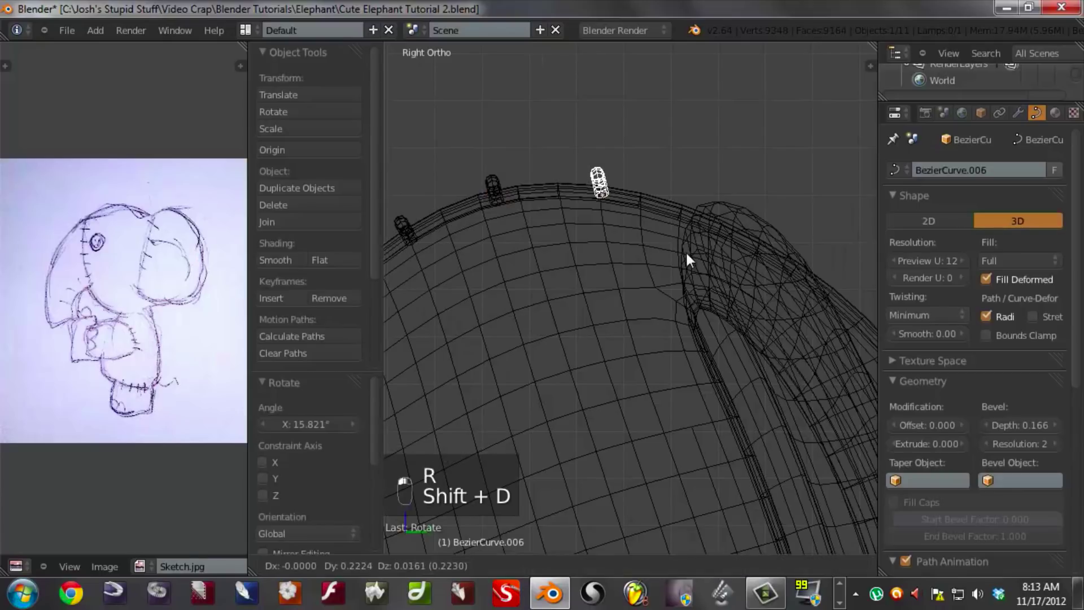
left_click(686, 251)
key("r")
left_click(650, 277)
key("g")
left_click(668, 263)
- Place a final stitch copy on the seam beside the ear, rotate it about 15.6°, and nudge it onto the surface
key("shift+d")
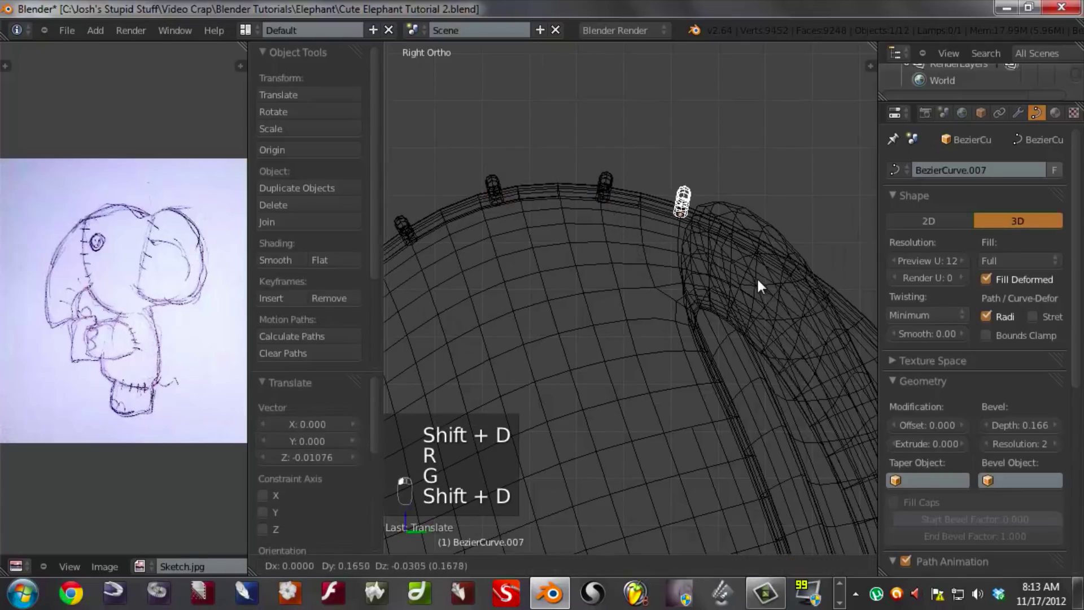
left_click(767, 285)
key("r")
left_click(746, 309)
key("g")
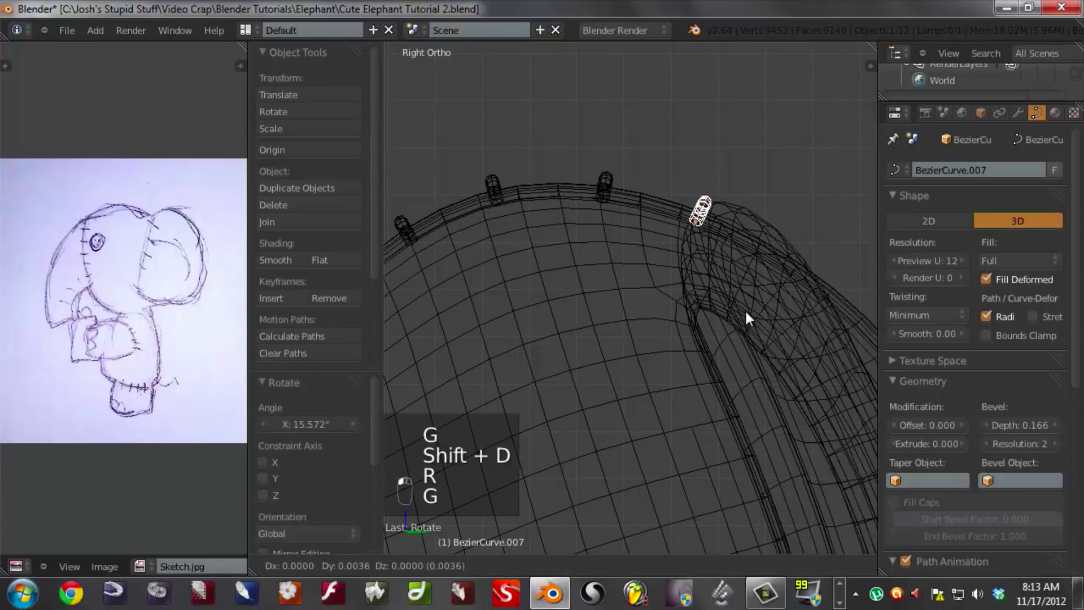
left_click(747, 310)
- Deselect everything and examine the row of head seam stitches in solid shading from several angles
middle_click_drag(746, 311, 663, 326)
key("z")
middle_click_drag(580, 335, 729, 319)
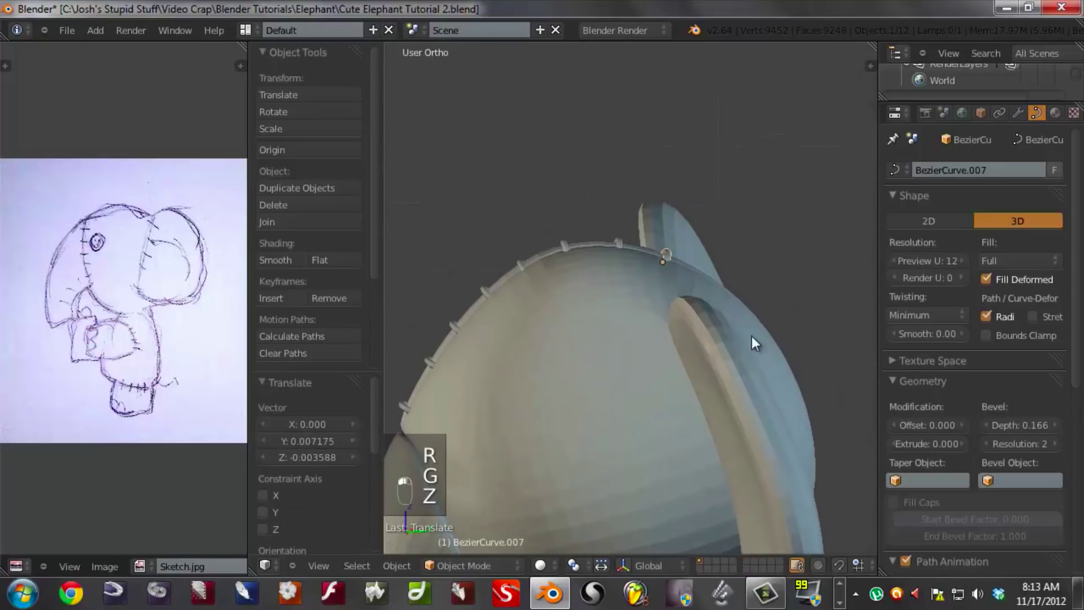
scroll(605, 377, "down", 3)
middle_click_drag(652, 300, 689, 312)
key("a")
middle_click_drag(574, 402, 634, 370)
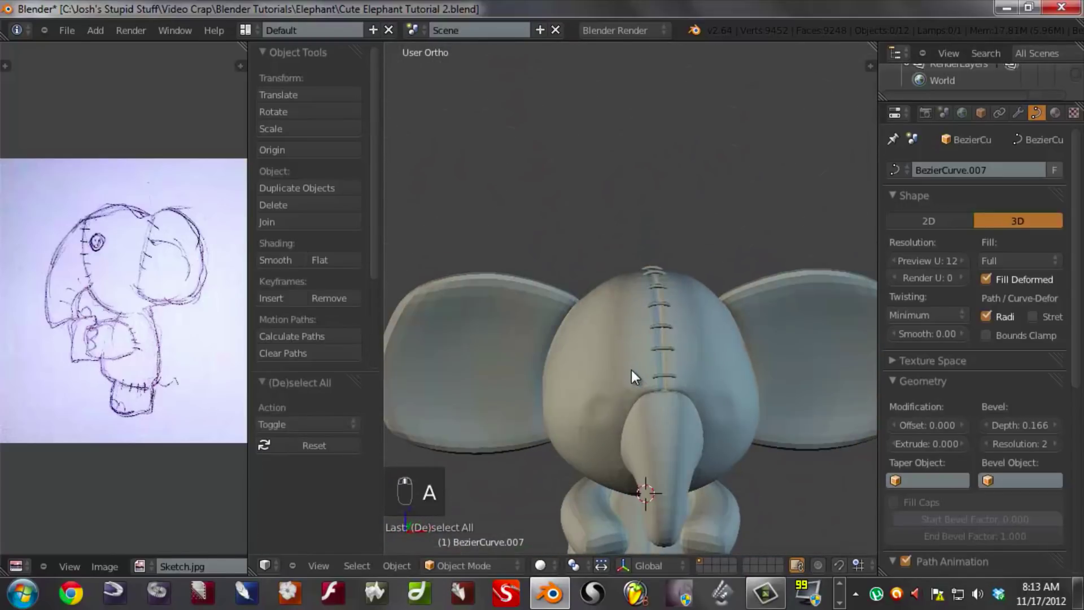
scroll(643, 399, "up", 3)
middle_click_drag(615, 293, 571, 286)
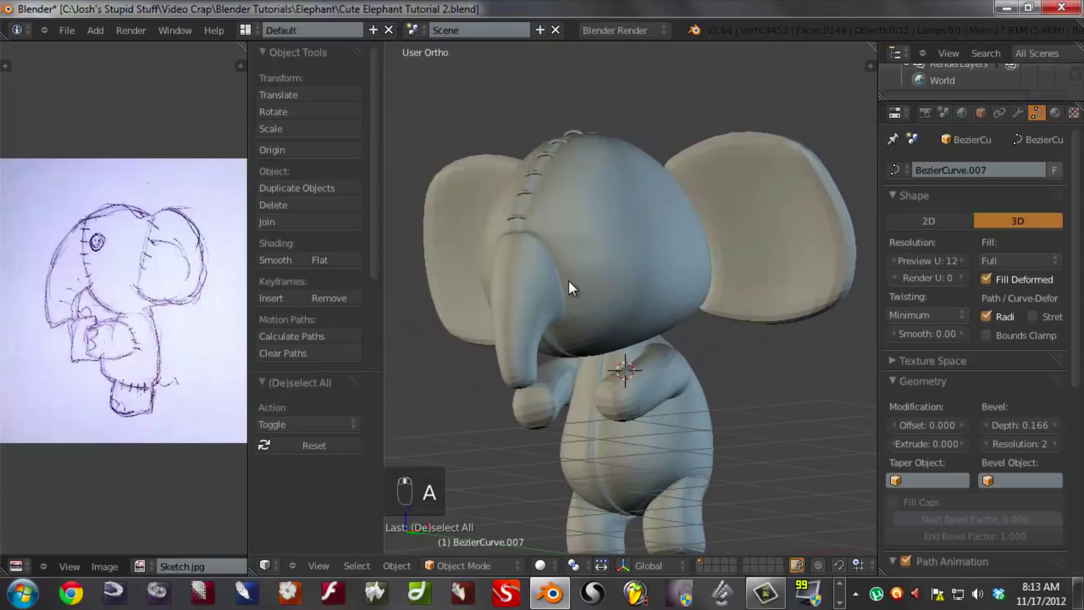
middle_click_drag(503, 215, 591, 226)
scroll(592, 227, "up", 4)
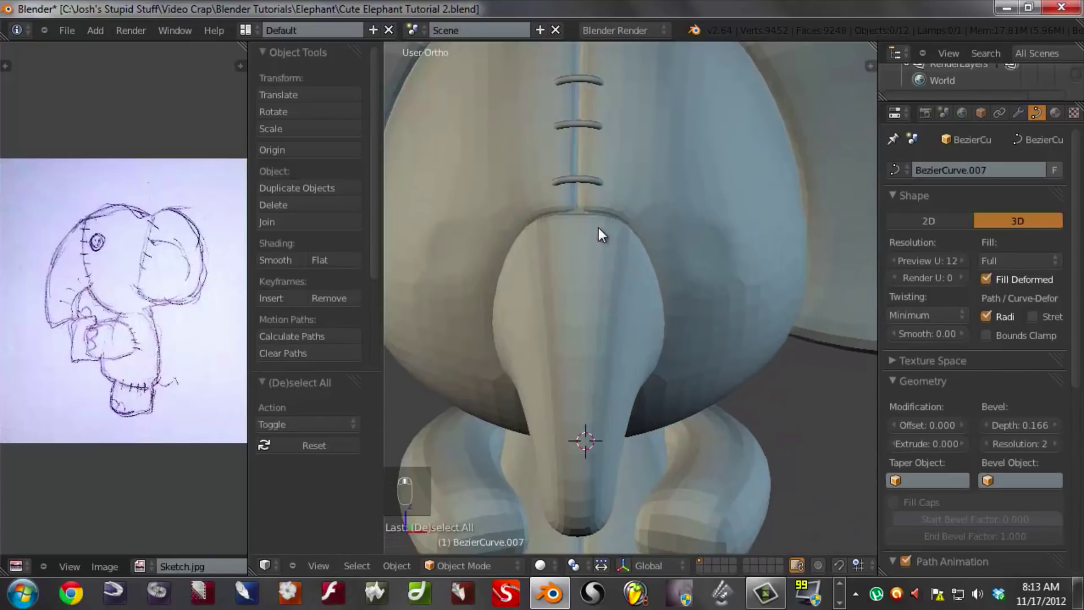
middle_click_drag(628, 130, 595, 293)
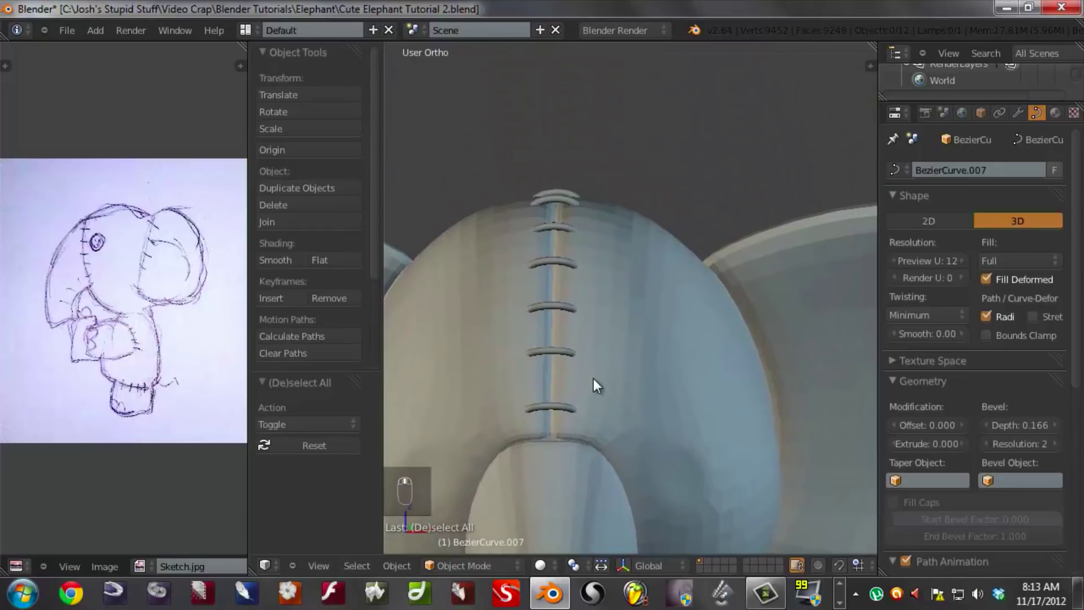
middle_click_drag(592, 374, 581, 147)
middle_click_drag(673, 415, 550, 294)
scroll(644, 285, "down", 8)
scroll(648, 296, "up", 2)
middle_click_drag(648, 296, 535, 387)
scroll(565, 400, "down", 2)
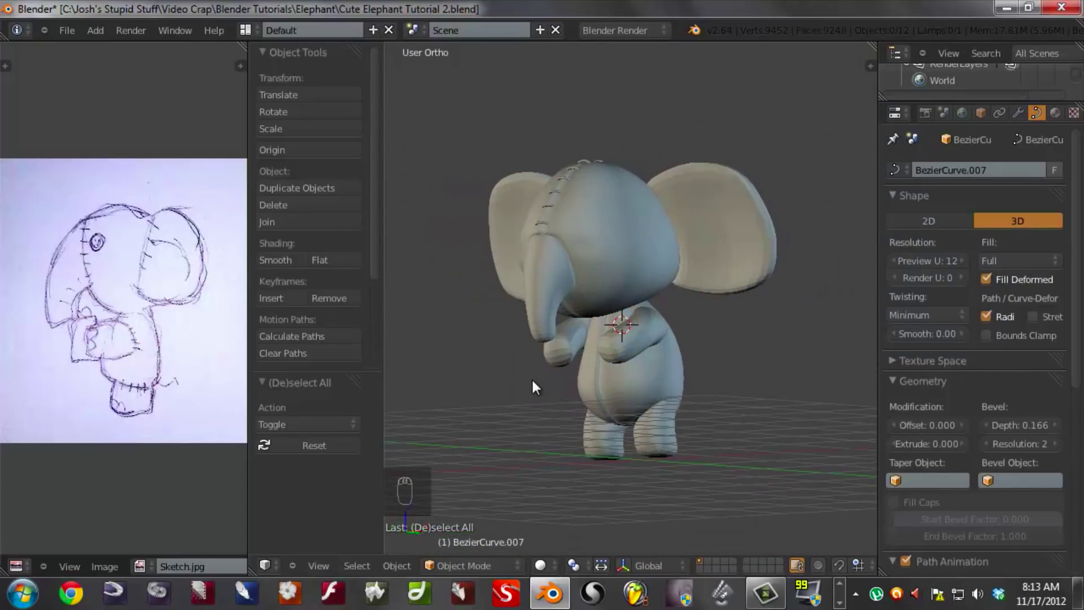
key("KP_3")
key("z")
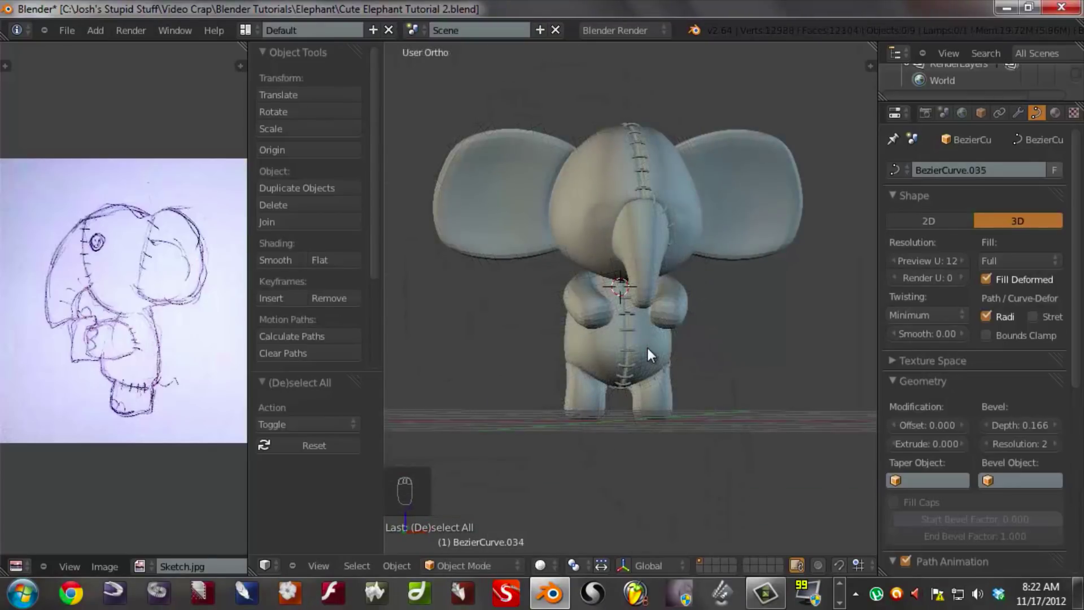
- Examine the stitches around the trunk, down the belly and along the leg seam from several angles
middle_click_drag(680, 360, 601, 360)
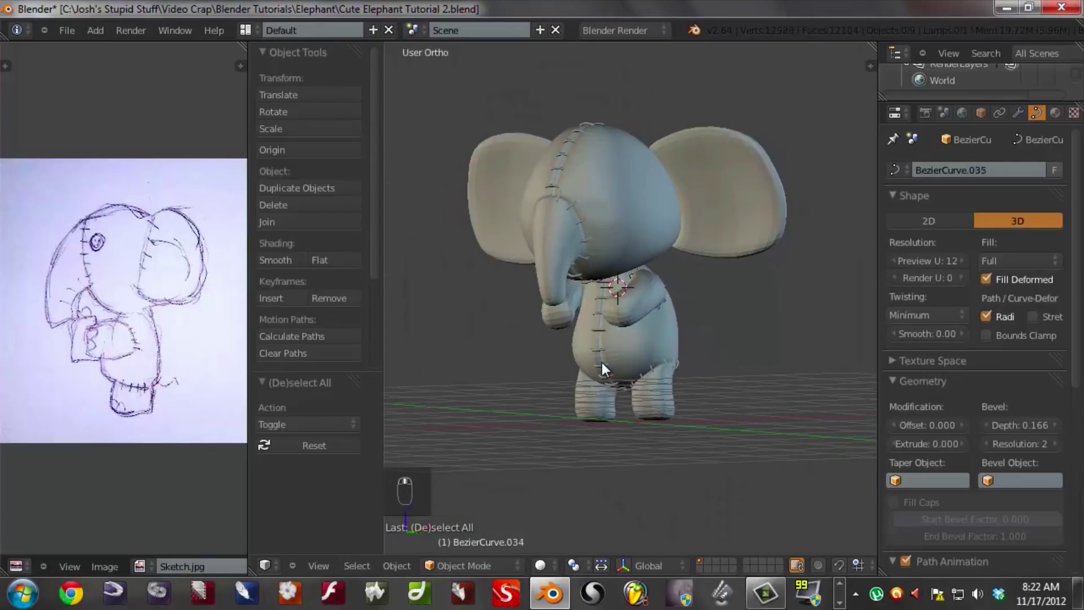
scroll(619, 459, "up", 3)
middle_click_drag(619, 459, 671, 71)
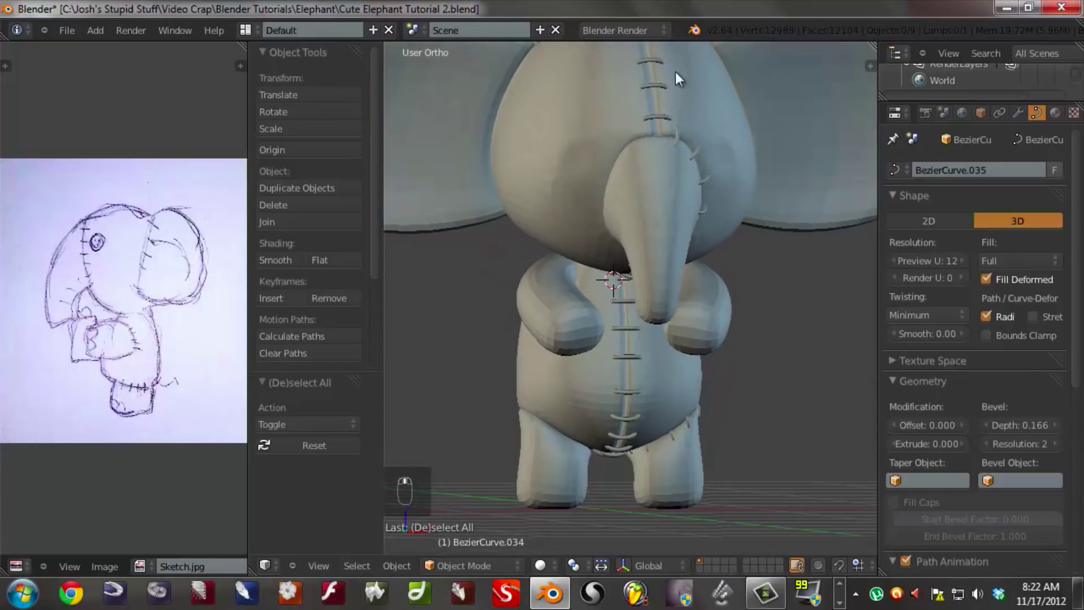
scroll(659, 334, "up", 1)
middle_click_drag(659, 333, 652, 358)
mouse_move(723, 364)
middle_mouse_down()
mouse_move(545, 375)
mouse_move(662, 377)
mouse_move(730, 343)
middle_mouse_up()
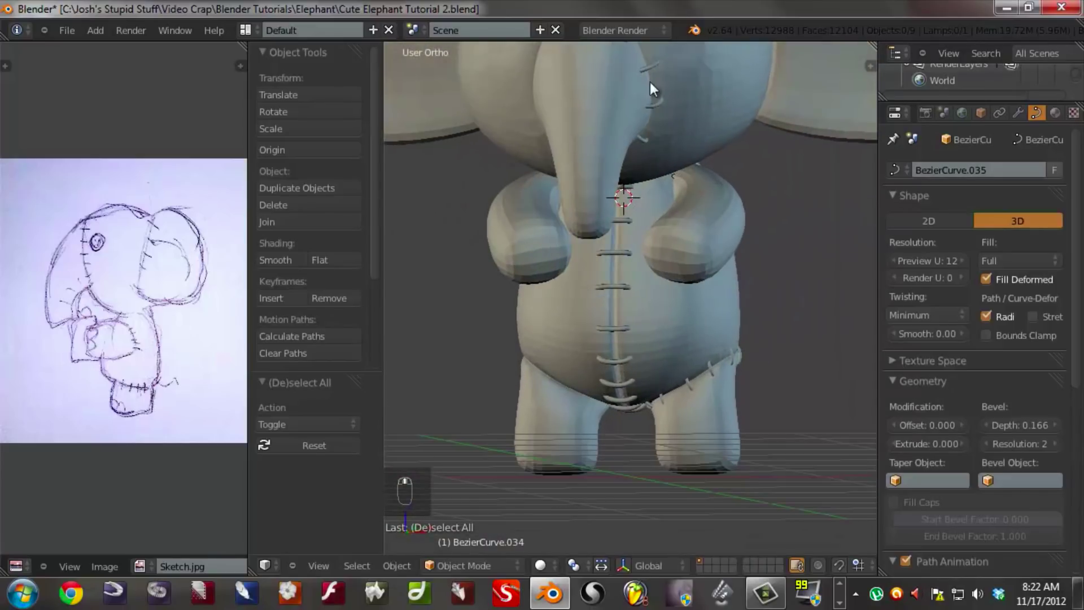
middle_click_drag(690, 377, 704, 329)
scroll(704, 330, "up", 3)
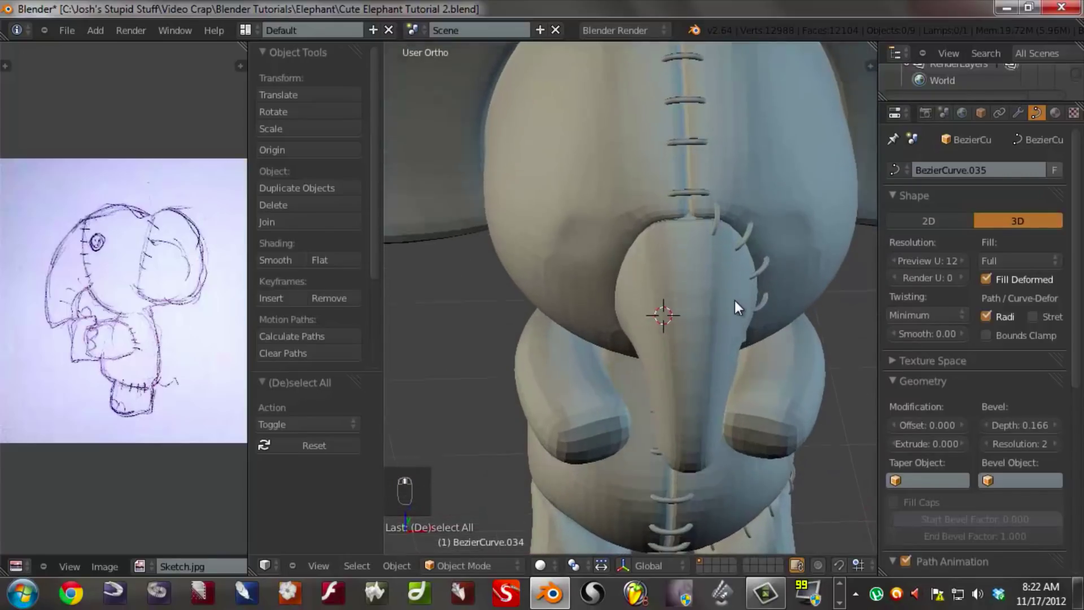
scroll(733, 309, "up", 2)
- Save the elephant file over its existing version
key("ctrl+s")
left_click(737, 296)
scroll(734, 328, "down", 3)
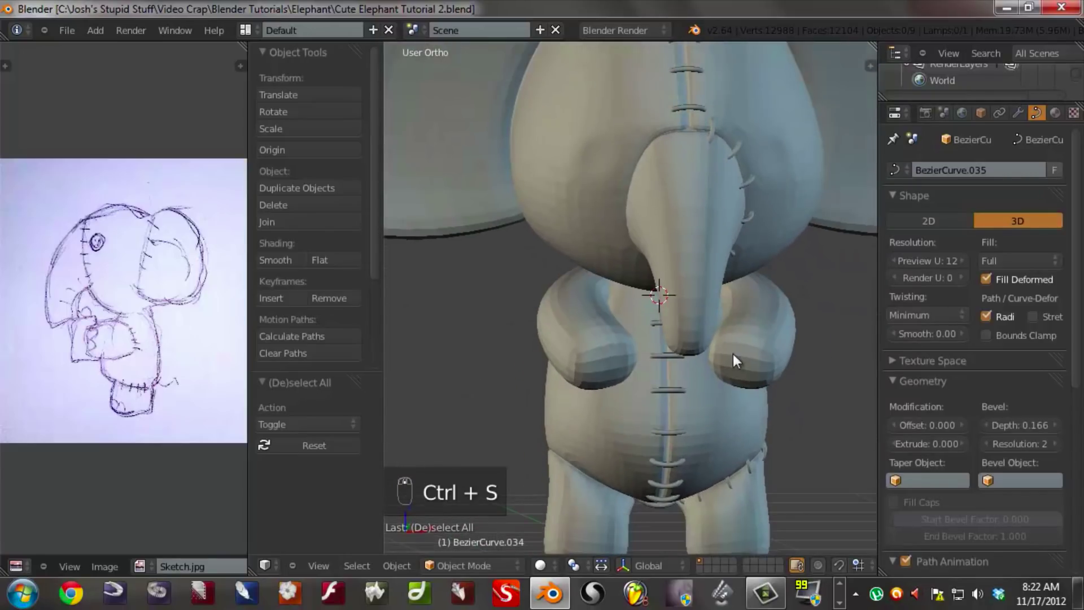
middle_click_drag(738, 310, 711, 357, "shift")
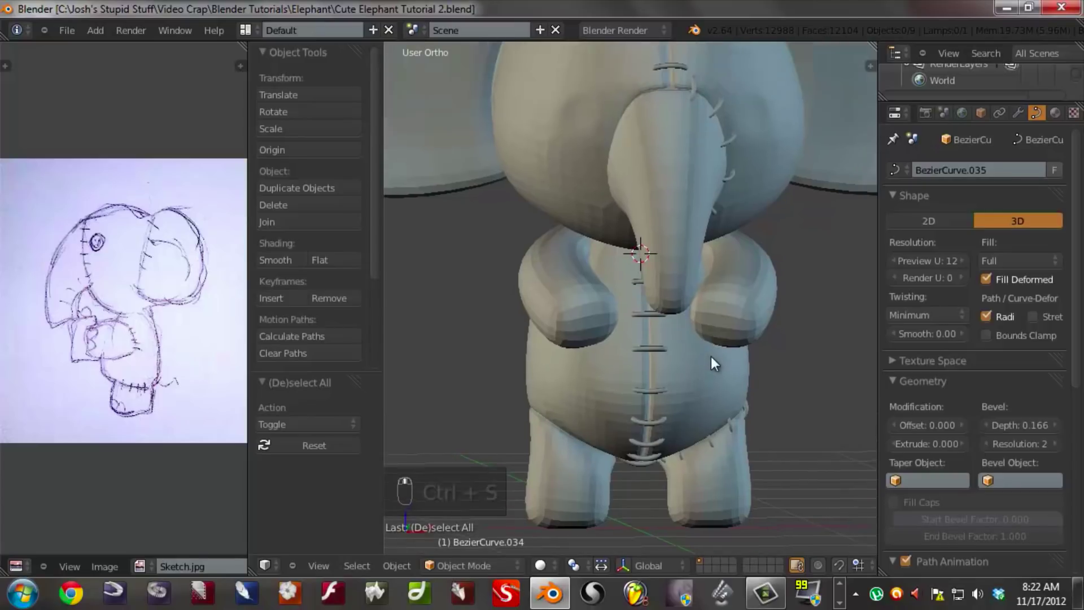
- Select the row of stitches beside the trunk and add a Mirror modifier on the X axis
scroll(699, 297, "up", 1)
middle_click_drag(687, 267, 642, 384, "shift")
right_click(653, 182)
middle_click_drag(706, 353, 680, 325)
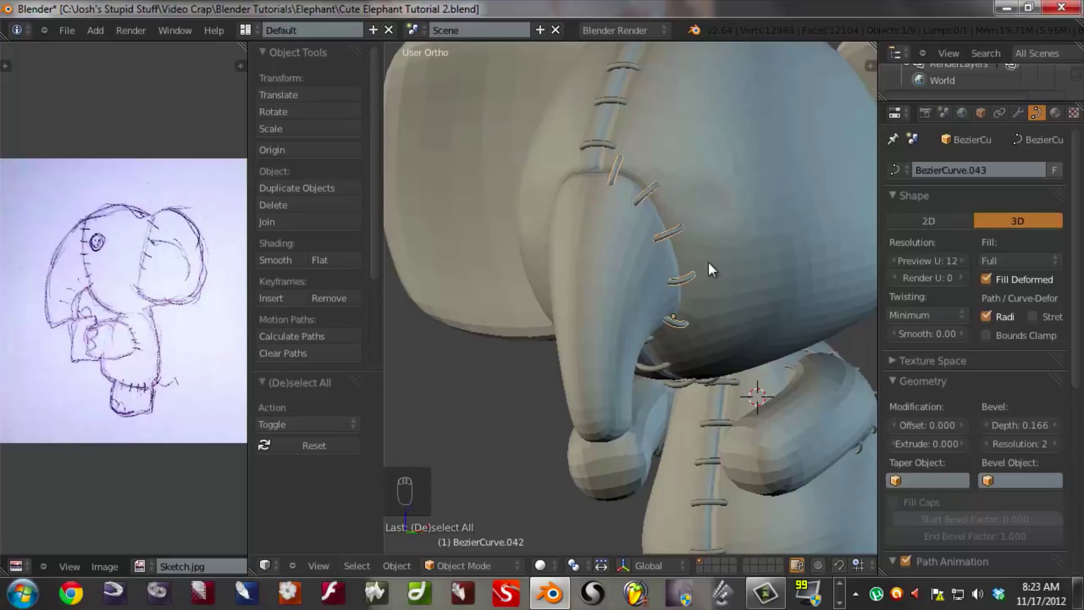
middle_click_drag(670, 242, 699, 244)
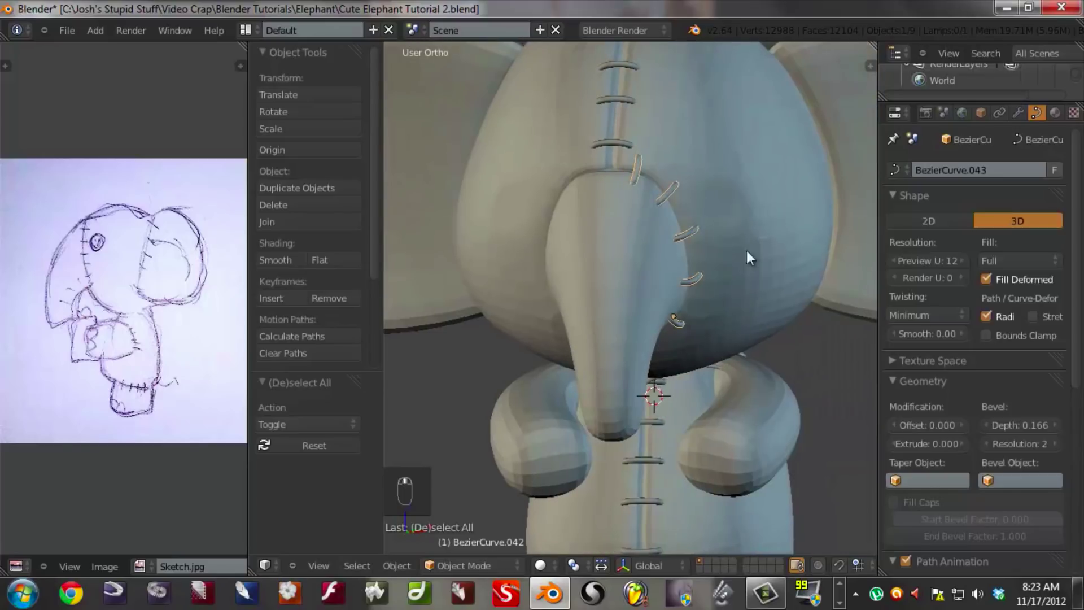
left_click(1018, 112)
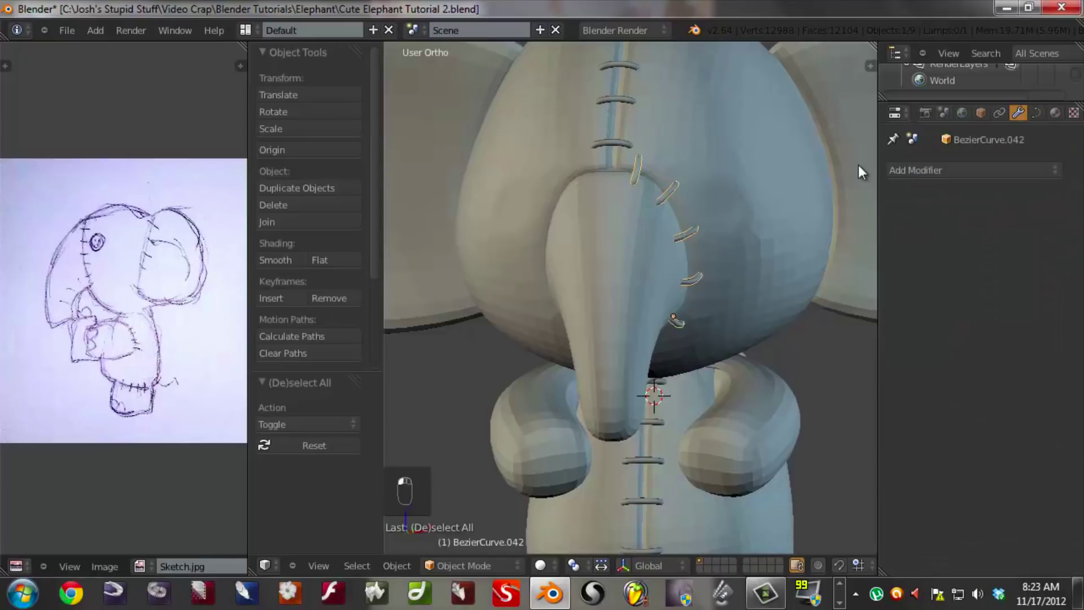
left_click(910, 169)
left_click(765, 262)
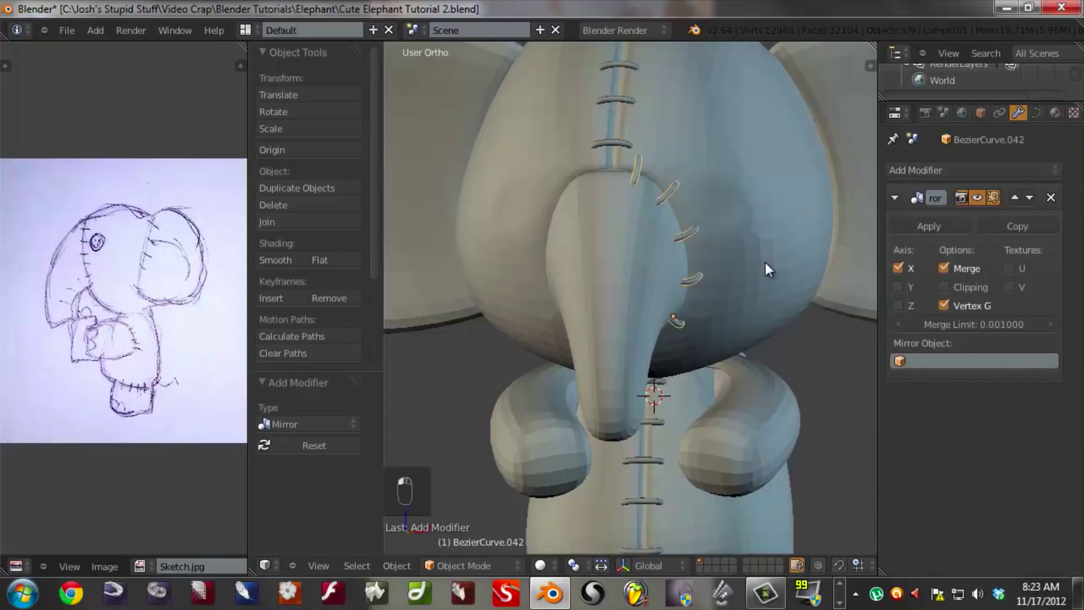
- Examine the placement of the mirrored trunk stitches in wireframe and solid shading from several angles
scroll(663, 236, "down", 5)
key("z")
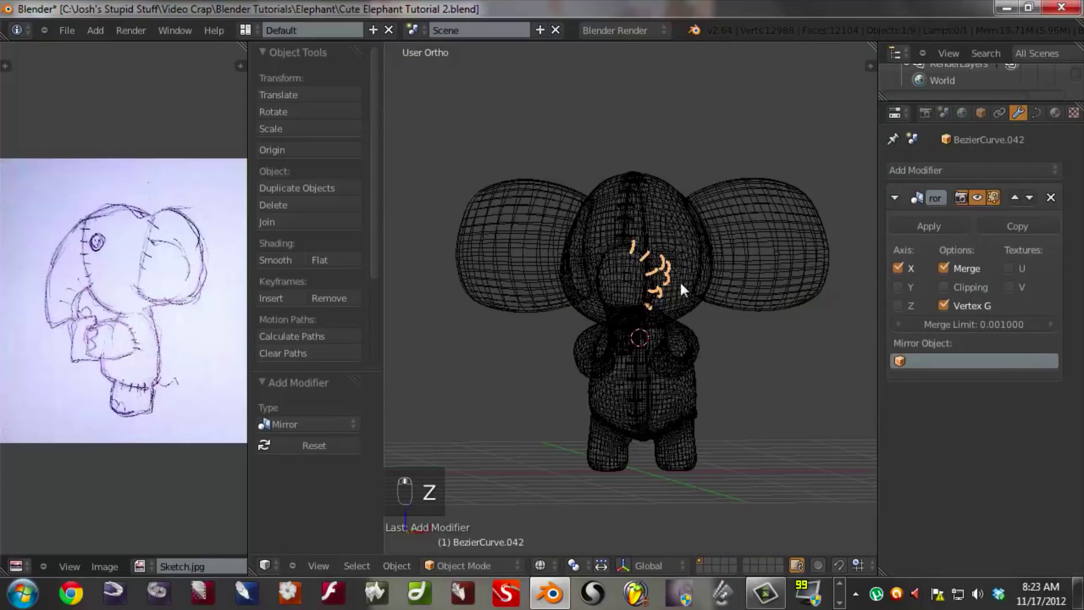
middle_click_drag(693, 272, 574, 302)
scroll(672, 298, "up", 6)
middle_click_drag(672, 298, 723, 289)
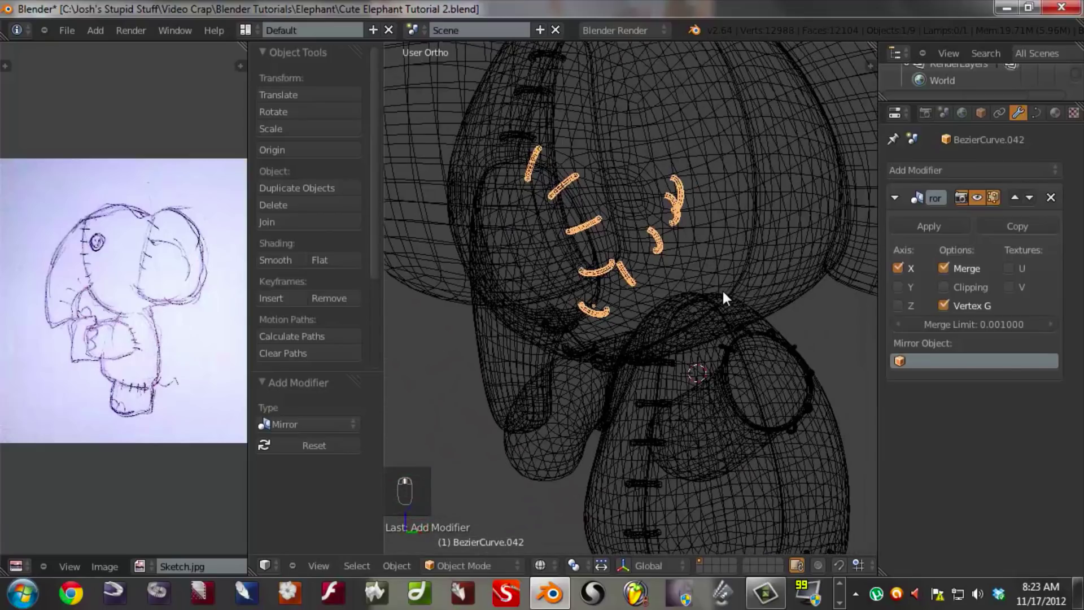
middle_click_drag(582, 251, 710, 225)
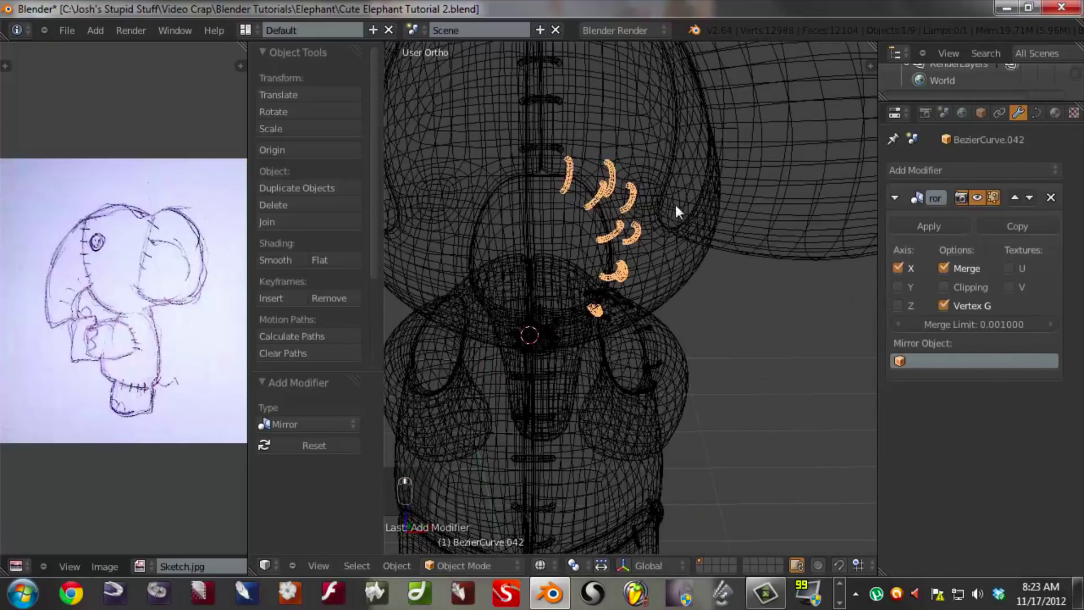
key("KP_1")
middle_click_drag(618, 265, 614, 330)
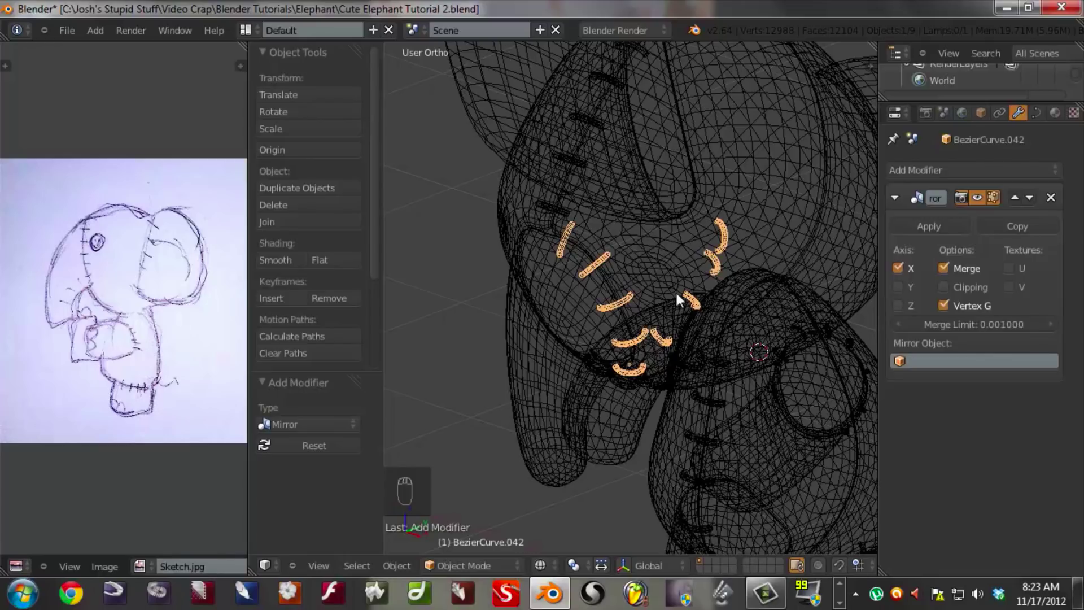
scroll(656, 279, "down", 4)
middle_click_drag(662, 292, 606, 269)
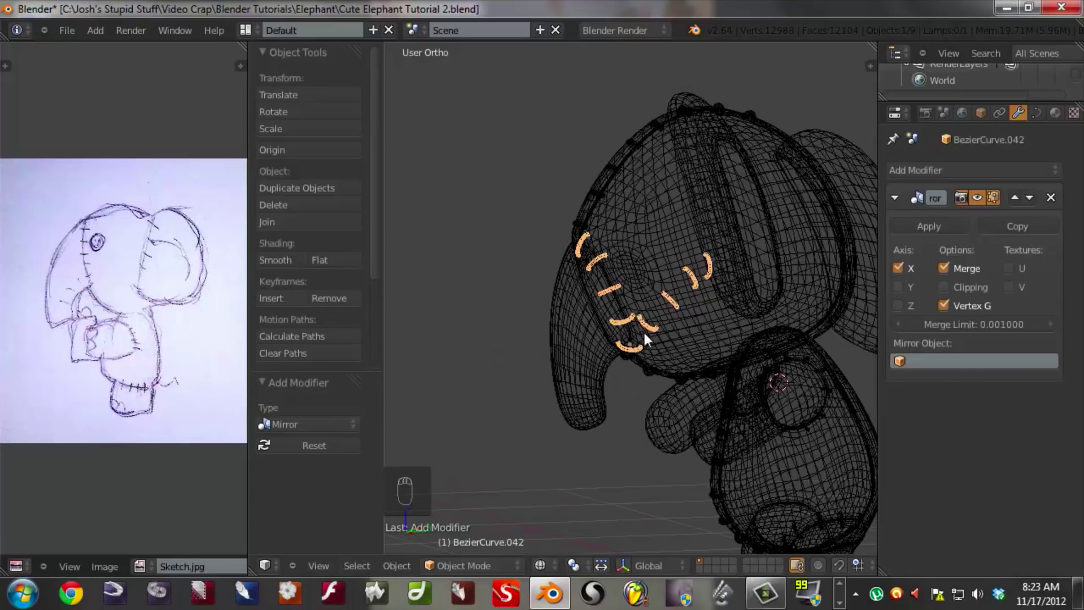
middle_click_drag(628, 333, 594, 250)
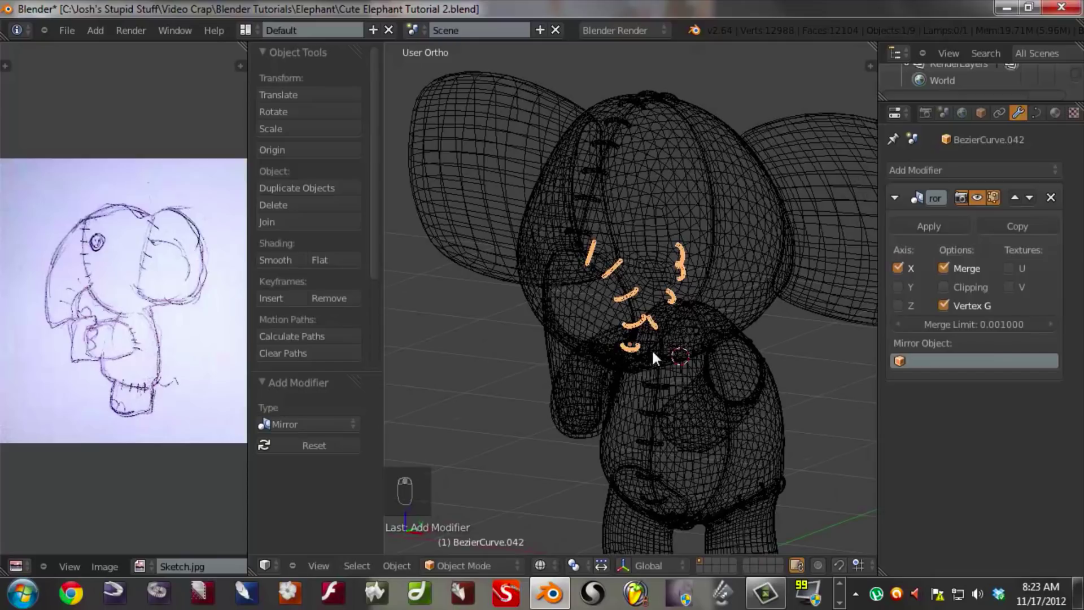
middle_click_drag(661, 348, 686, 351)
key("z")
scroll(635, 310, "up", 2)
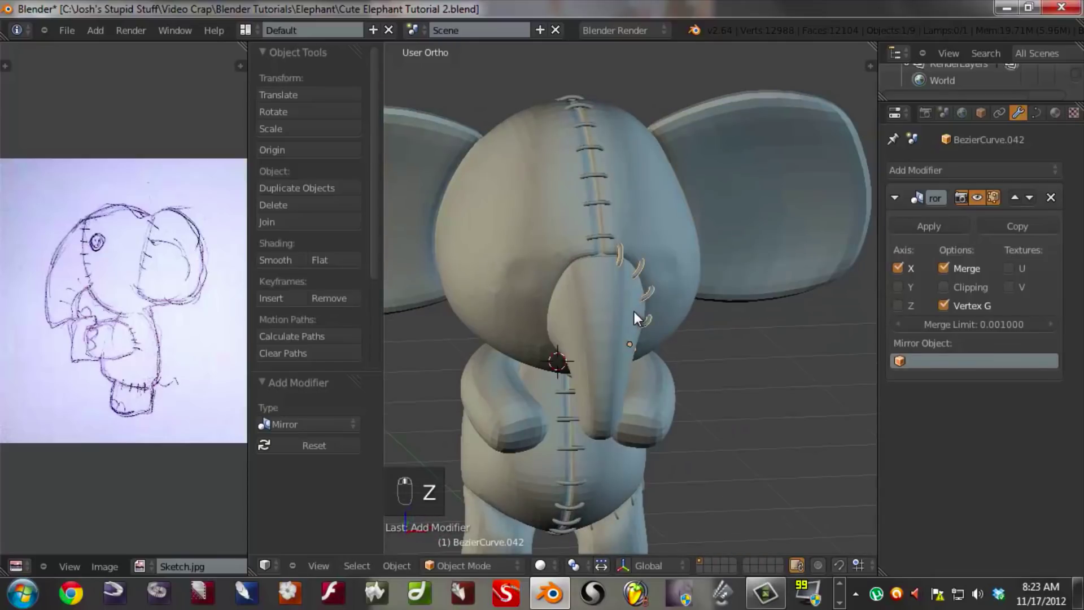
scroll(635, 311, "up", 2)
scroll(697, 316, "down", 3)
middle_click_drag(697, 316, 669, 291)
- Apply the rotation of the trunk stitches' object transform
key("z")
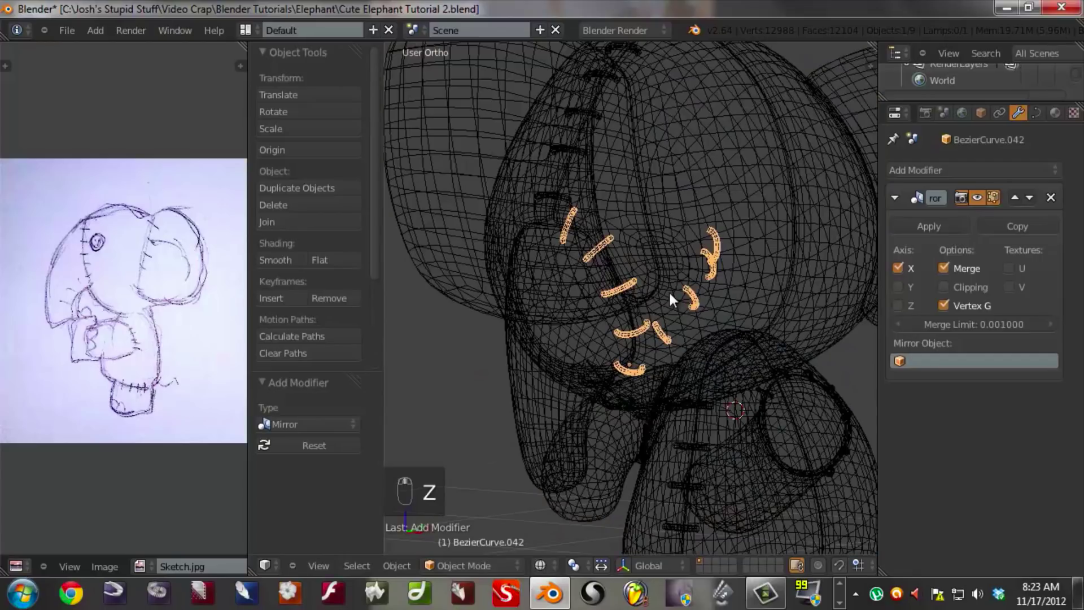
key("ctrl+a")
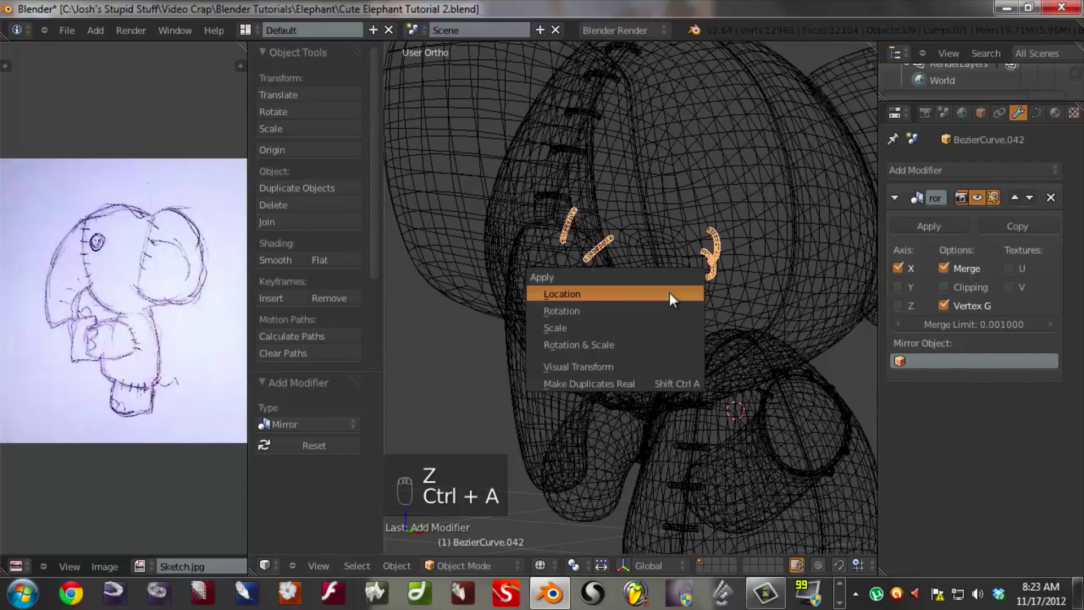
left_click(602, 311)
middle_click_drag(602, 312, 673, 300)
key("z")
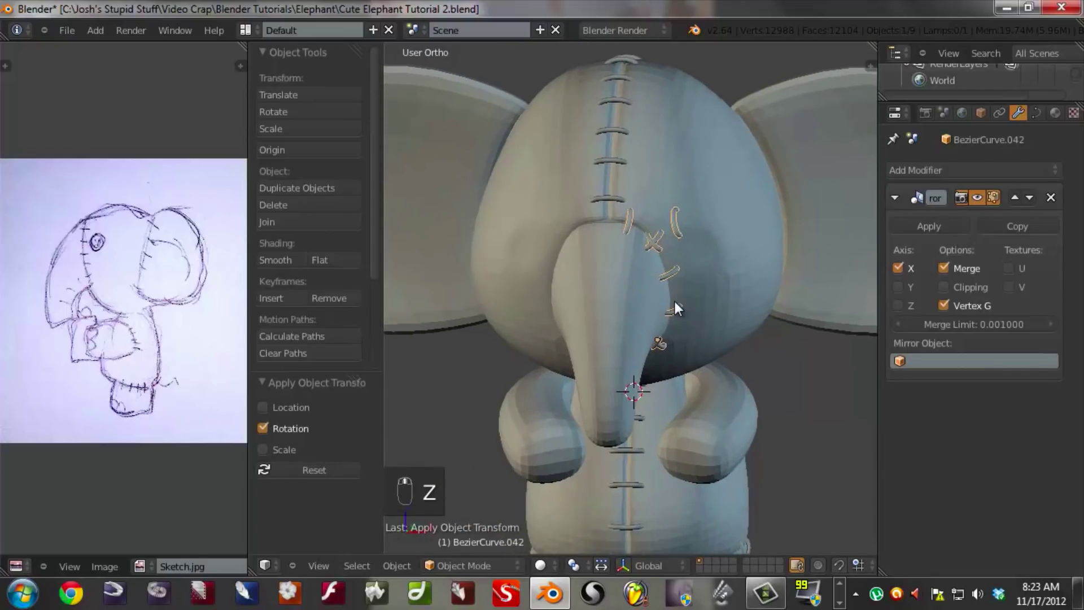
key("KP_1")
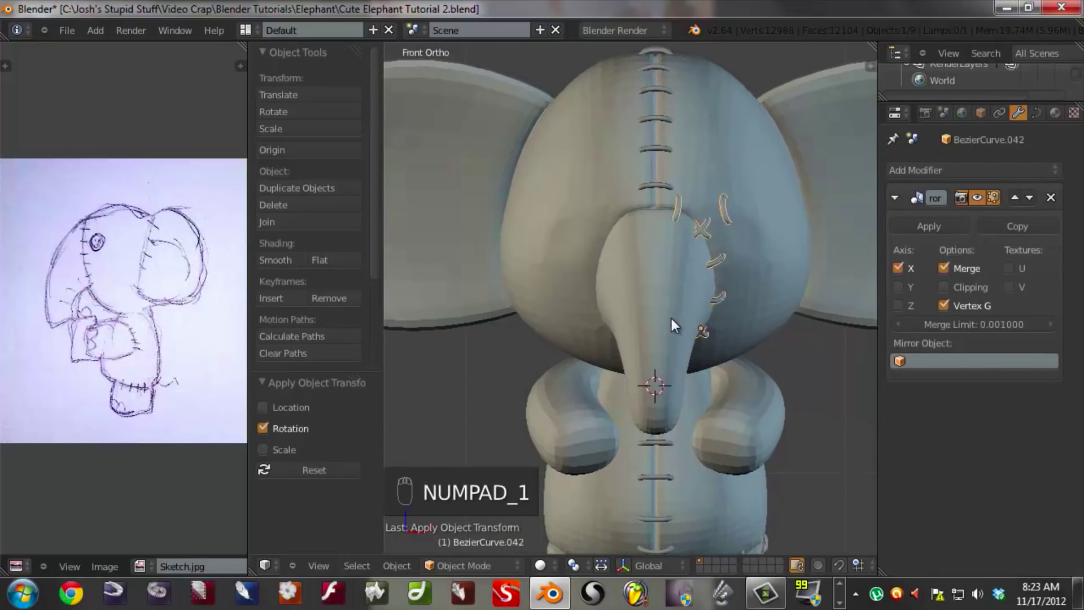
scroll(672, 330, "up", 5)
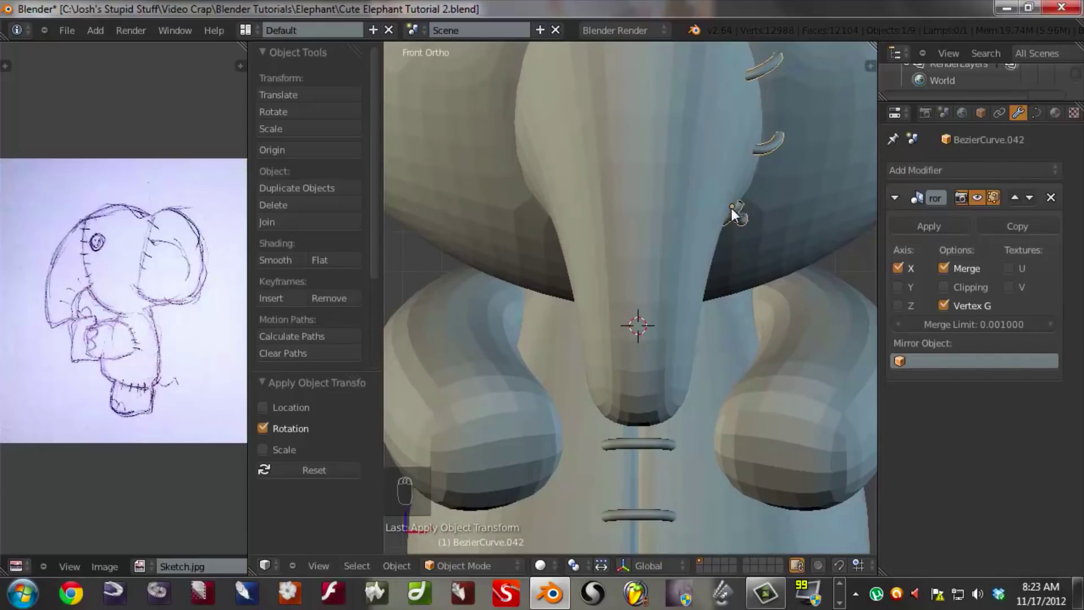
scroll(732, 212, "down", 3)
middle_click_drag(726, 206, 658, 287, "shift")
key("r")
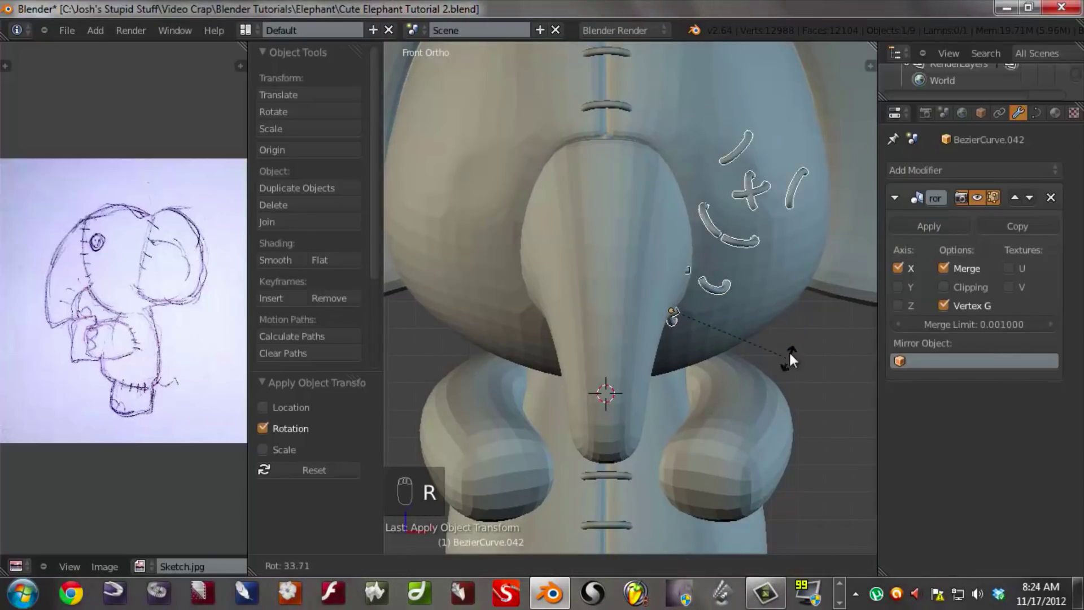
left_click(751, 335)
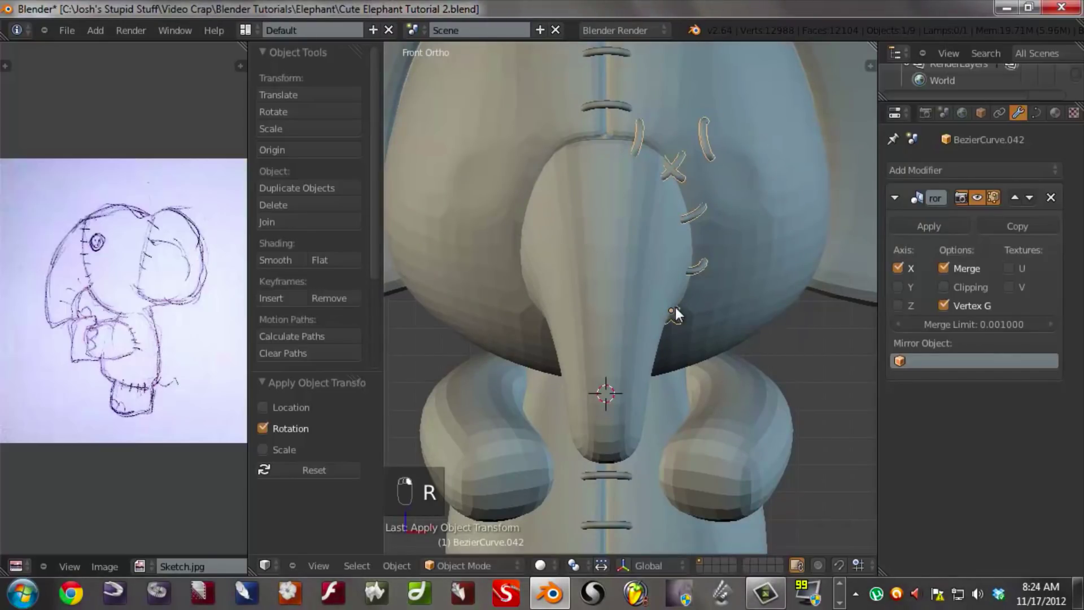
key("s")
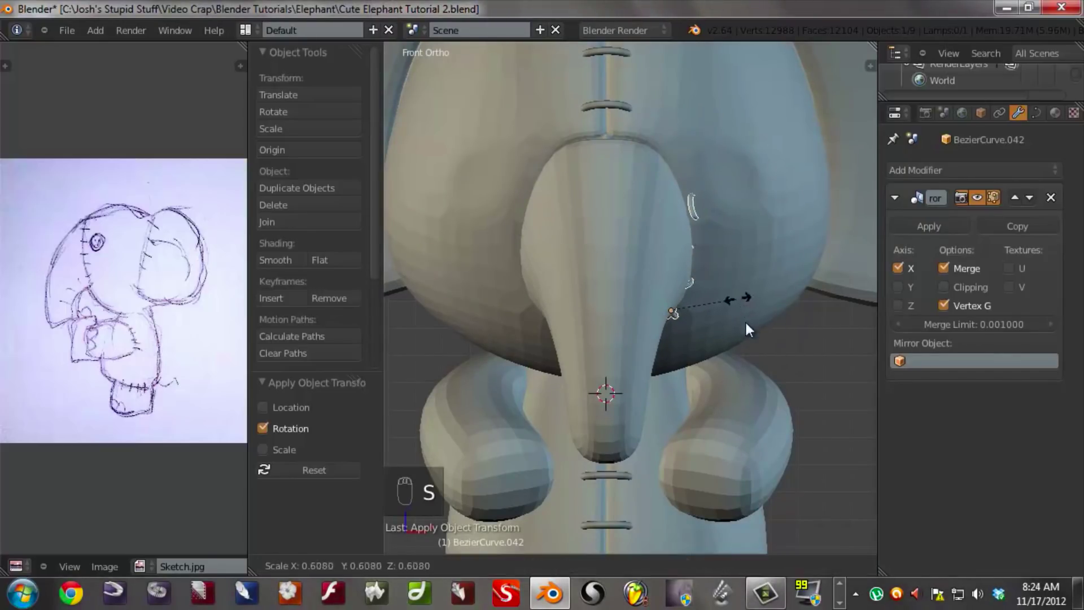
right_click(706, 353)
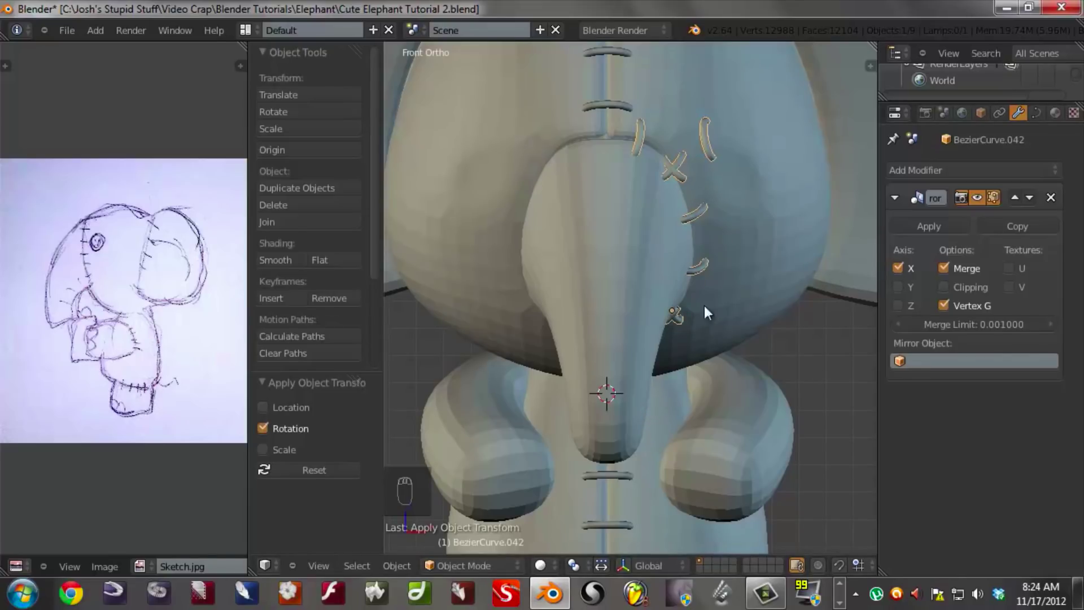
- Set the trunk stitches' origin to the 3D cursor on the body's centre line so they mirror across the trunk
middle_click_drag(732, 354, 730, 252, "shift")
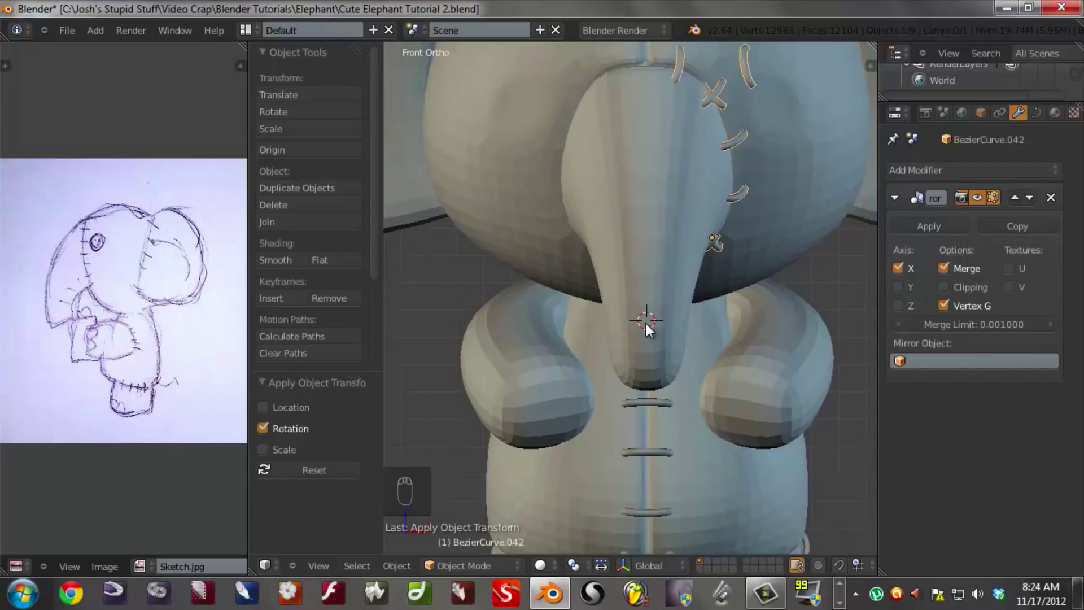
key("z")
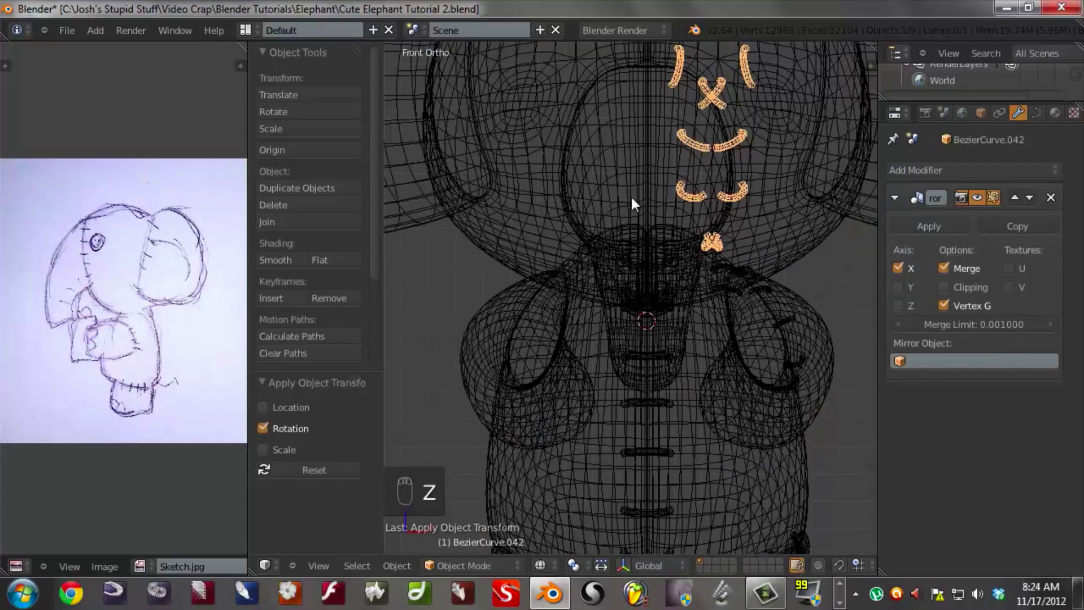
scroll(631, 236, "down", 2)
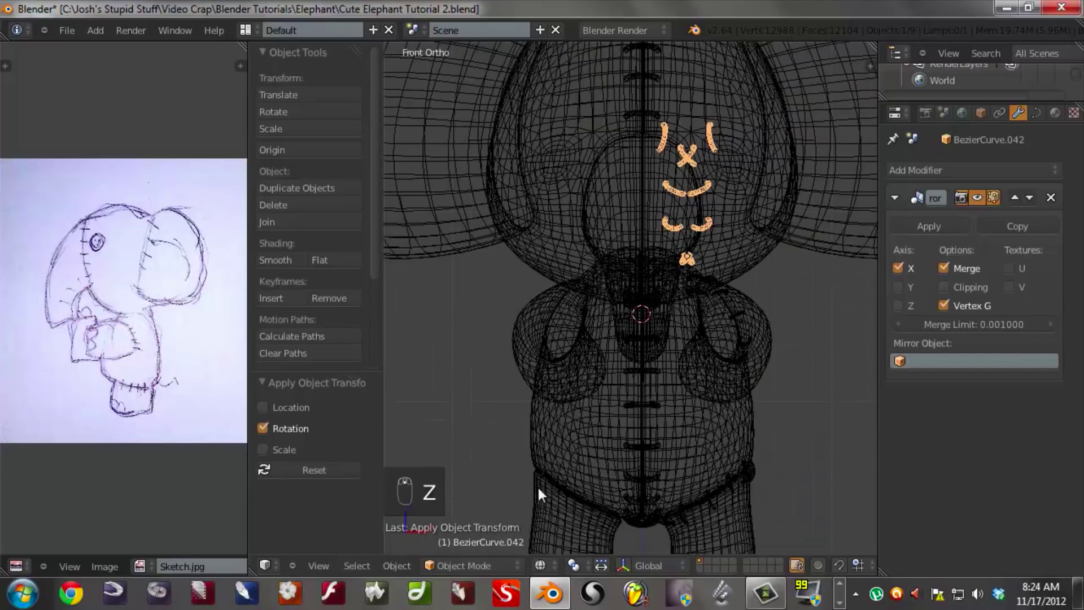
left_click(395, 564)
mouse_move(428, 496)
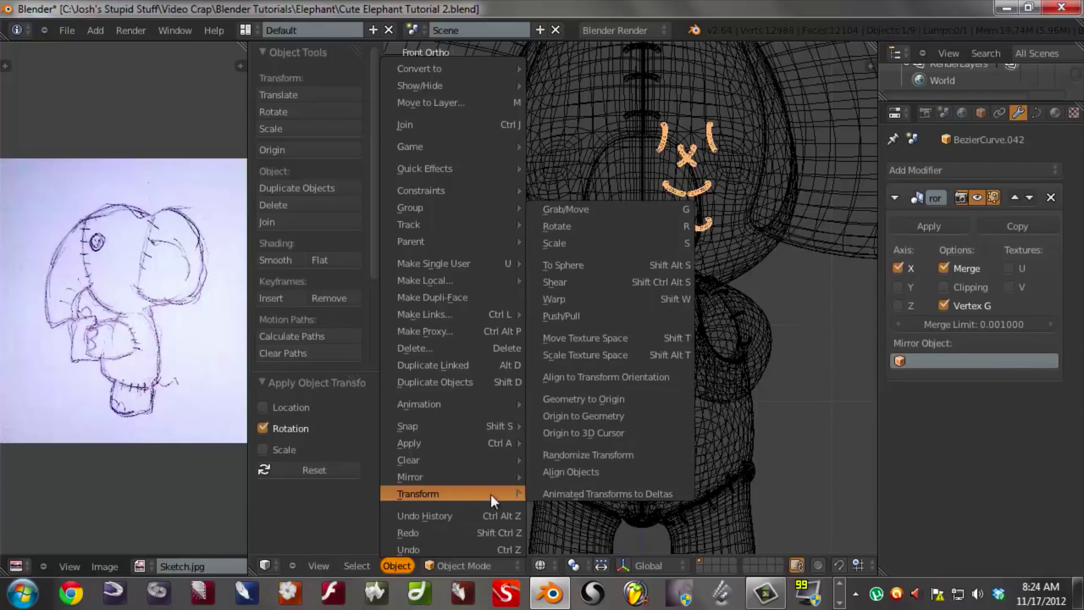
left_click(608, 433)
scroll(655, 297, "up", 4)
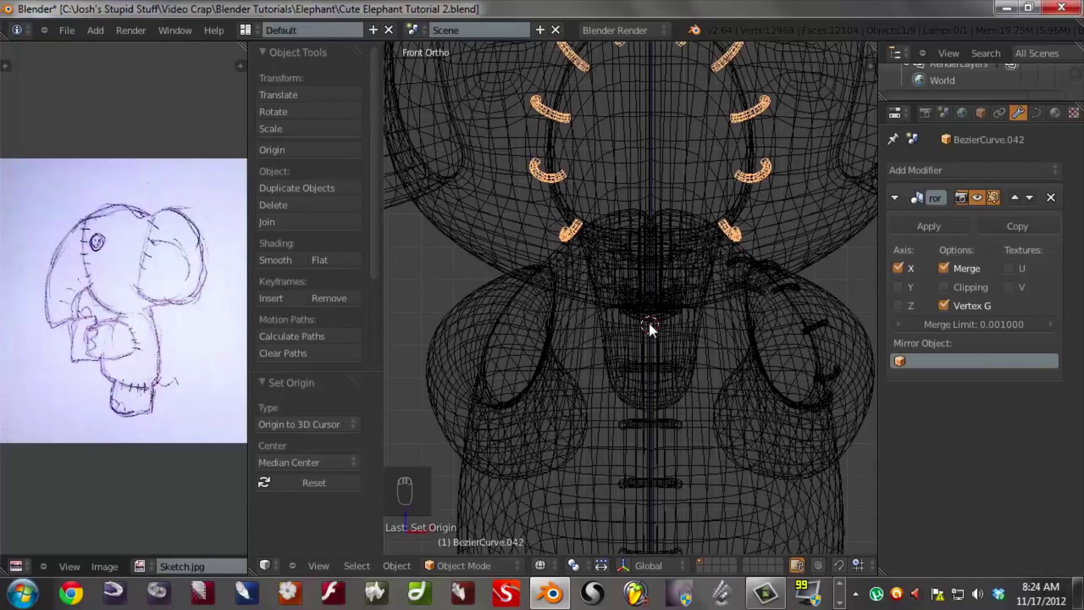
key("z")
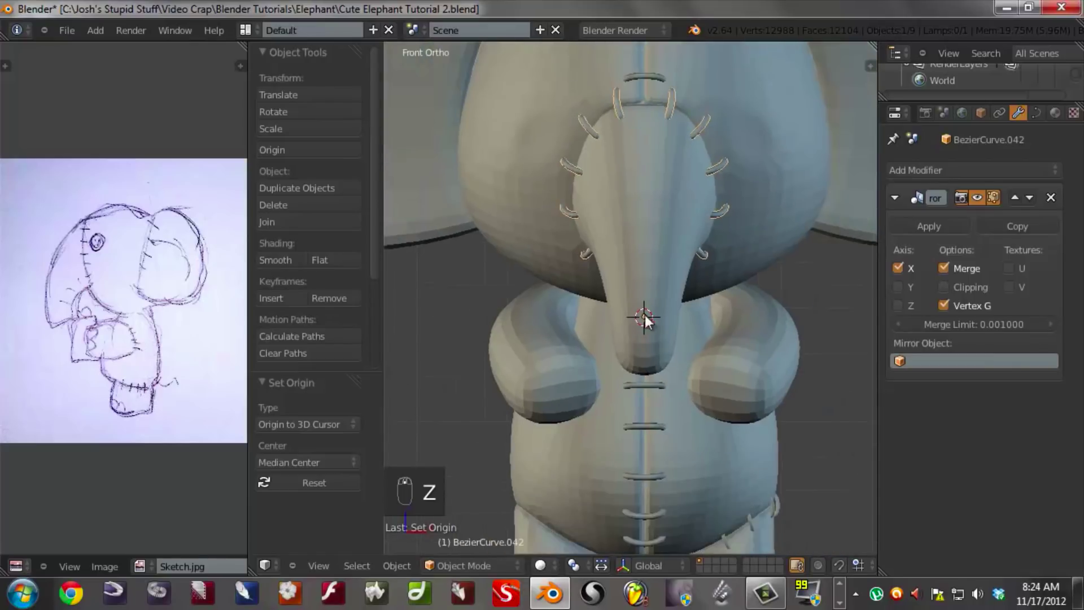
scroll(651, 235, "up", 4, "shift")
- Deselect everything and reset the 3D cursor to the scene centre
key("a")
scroll(689, 316, "down", 2)
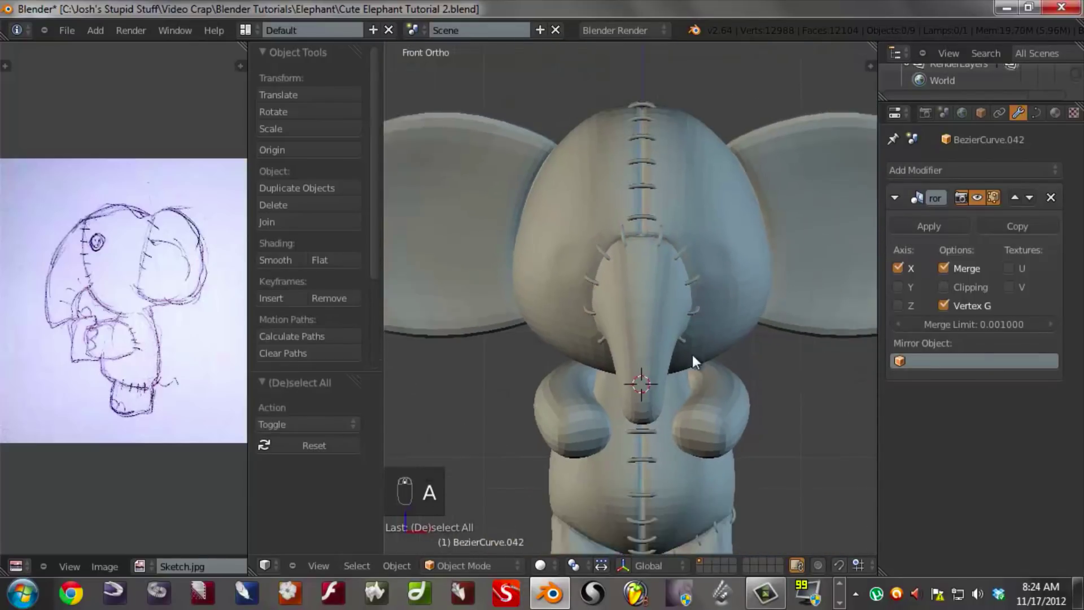
scroll(702, 262, "down", 7, "shift")
middle_click_drag(702, 262, 634, 299)
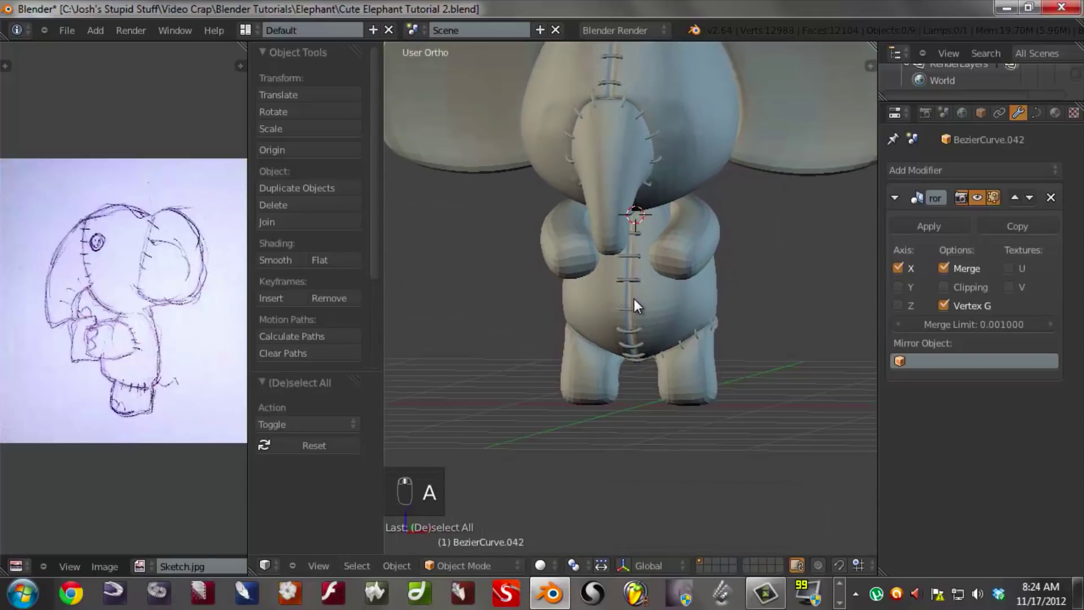
key("KP_1")
scroll(580, 345, "down", 2)
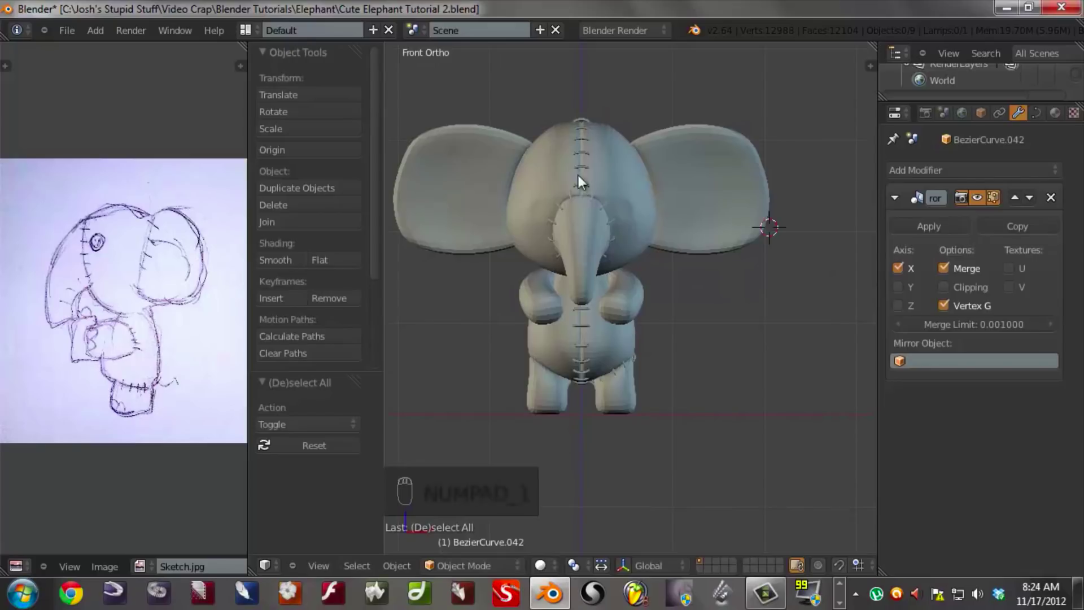
key("shift+c")
- Select the row of stitches along the leg seam and add a Mirror modifier to it
scroll(545, 425, "up", 3)
middle_click_drag(681, 305, 625, 309, "shift")
scroll(671, 237, "up", 2)
scroll(587, 314, "up", 2)
scroll(625, 309, "up", 4)
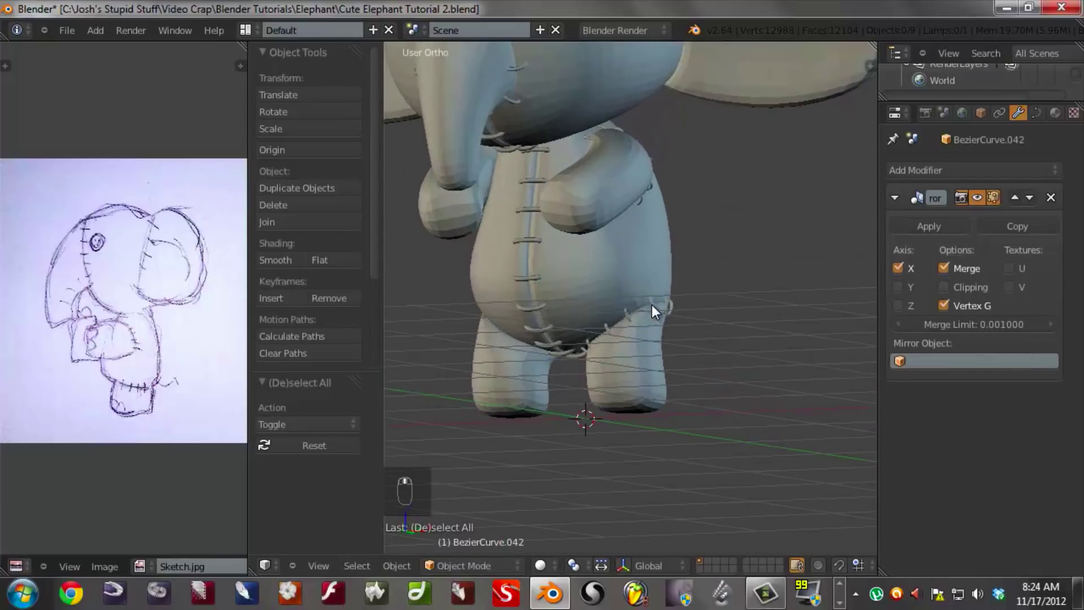
right_click(653, 305)
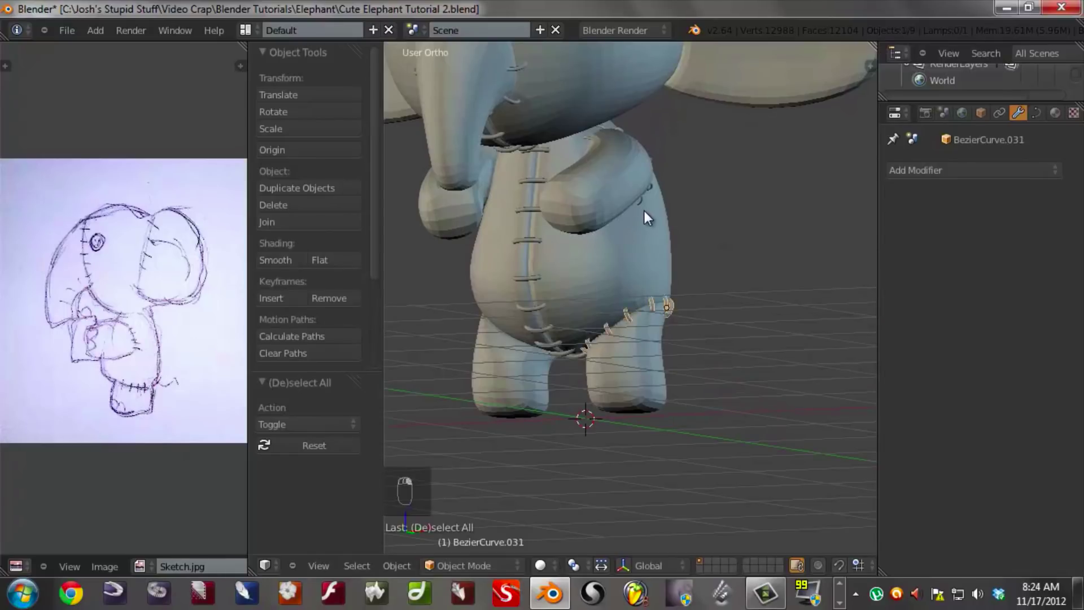
middle_click_drag(594, 361, 616, 339)
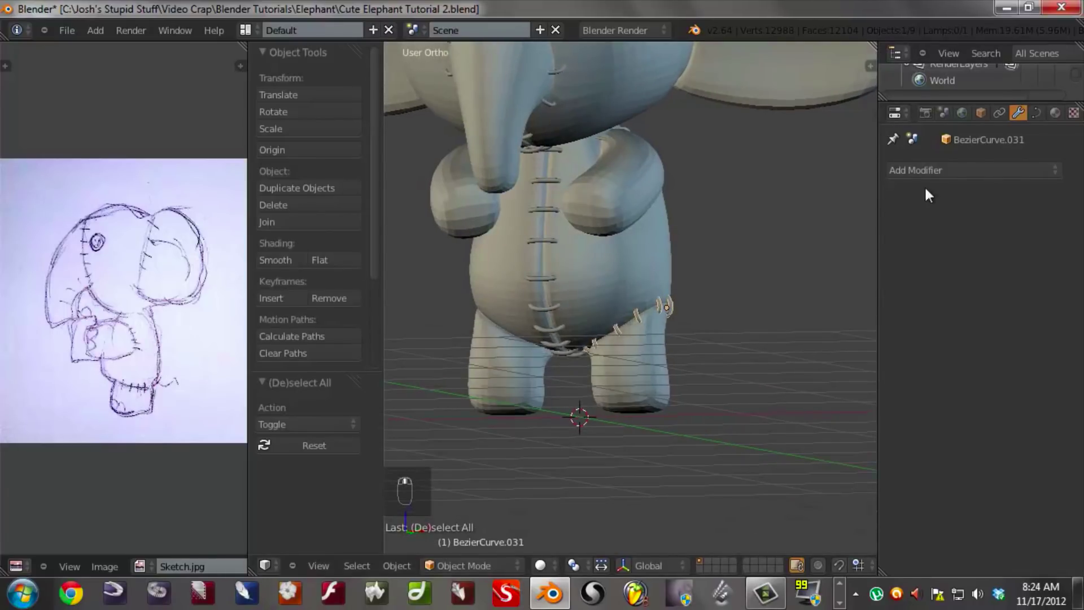
left_click(972, 170)
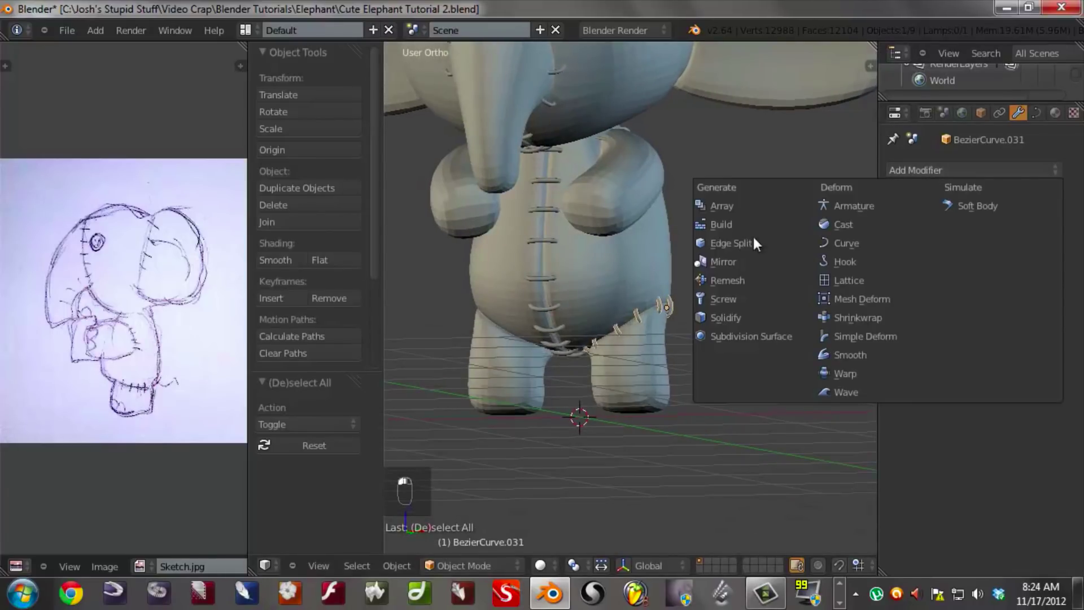
left_click(723, 262)
- Set the leg-seam stitches' origin to the 3D cursor, apply their rotation so they mirror correctly, and deselect them
key("KP_1")
middle_click_drag(600, 360, 615, 316, "shift")
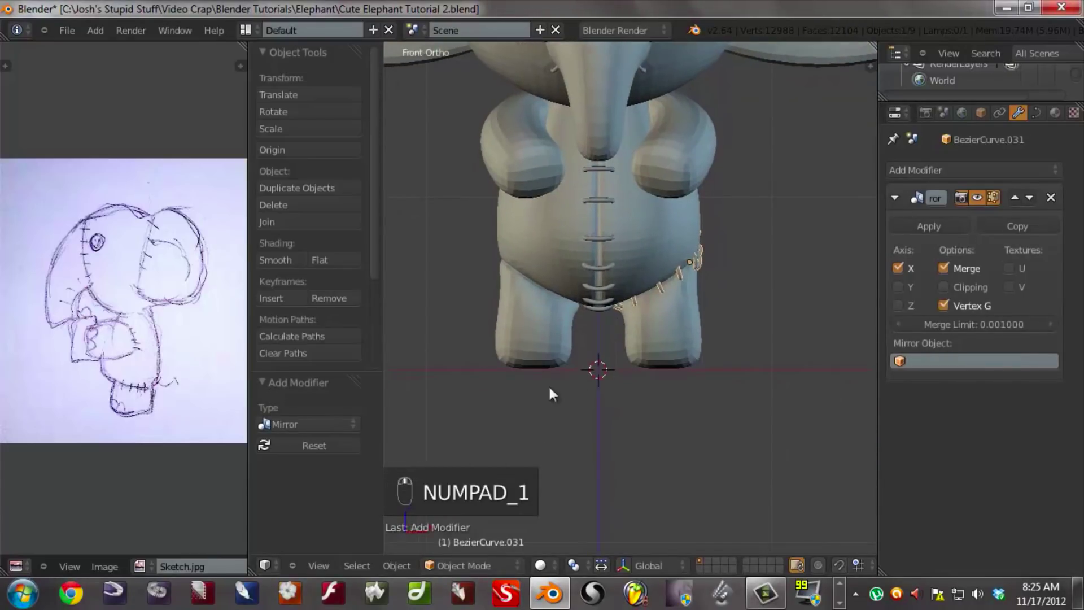
left_click(408, 570)
mouse_move(425, 497)
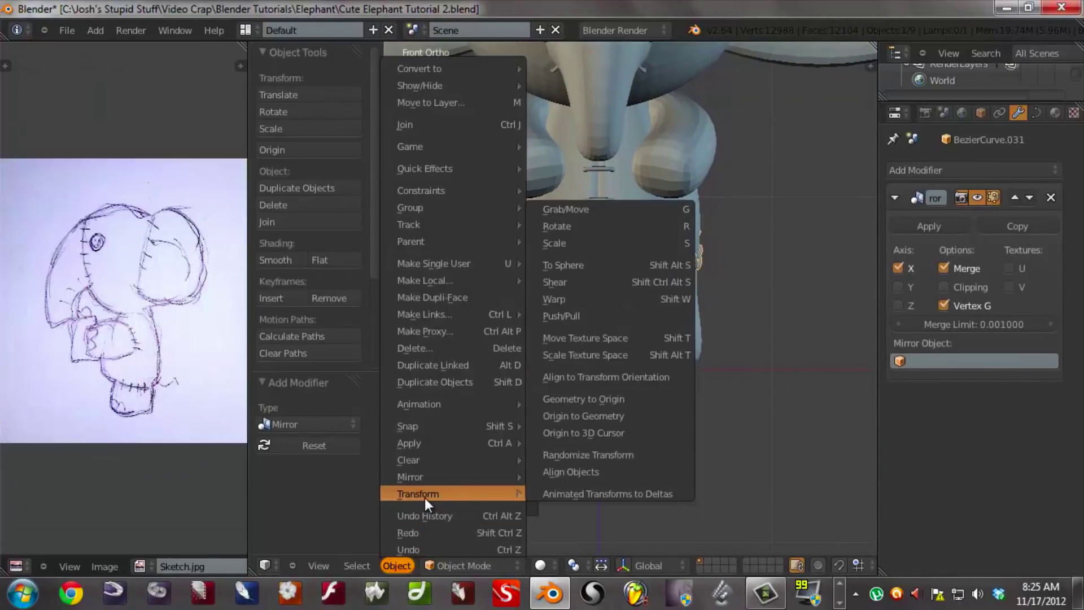
left_click(629, 430)
key("ctrl+a")
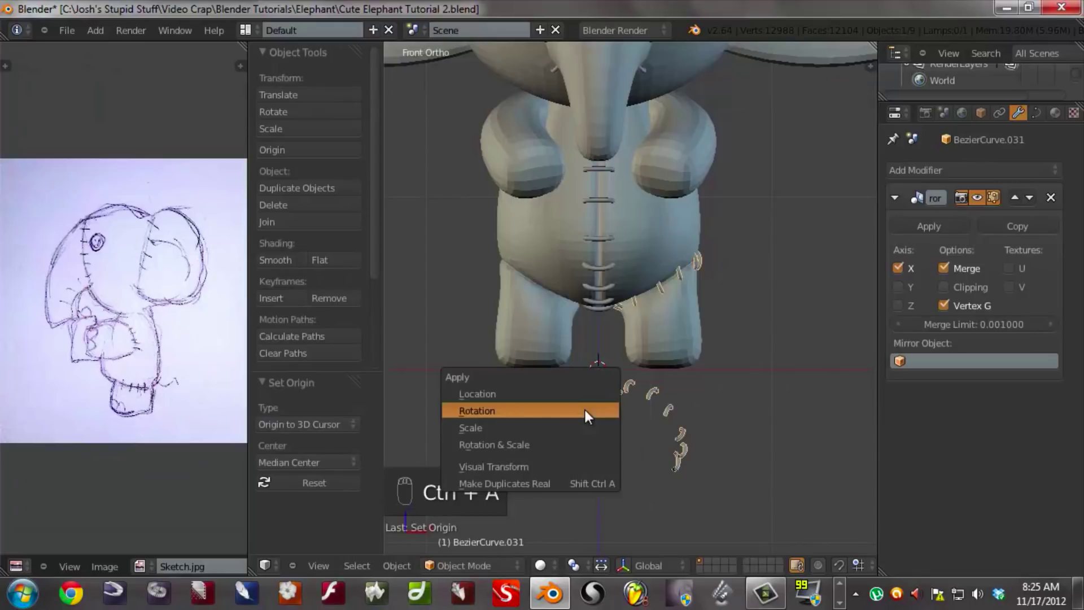
left_click(573, 411)
middle_click_drag(574, 402, 584, 450, "shift")
key("a")
- Add a Mirror modifier to the stitches at the shoulder, set their origin to the 3D cursor and apply their rotation
middle_click_drag(590, 235, 491, 218)
left_click(916, 170)
left_click(747, 259)
key("KP_1")
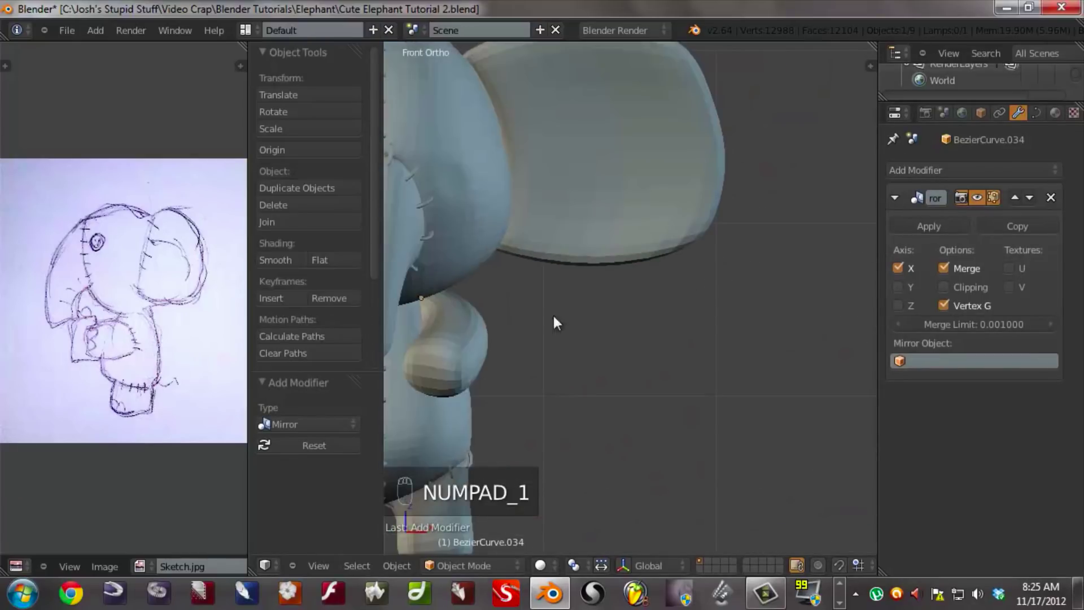
left_click(389, 566)
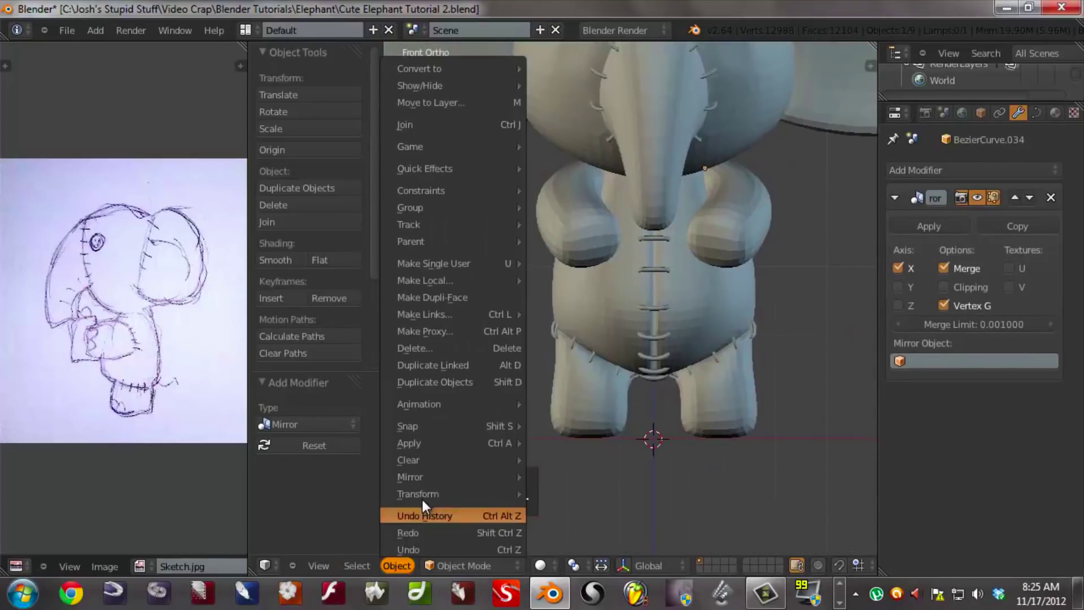
mouse_move(486, 492)
left_click(595, 432)
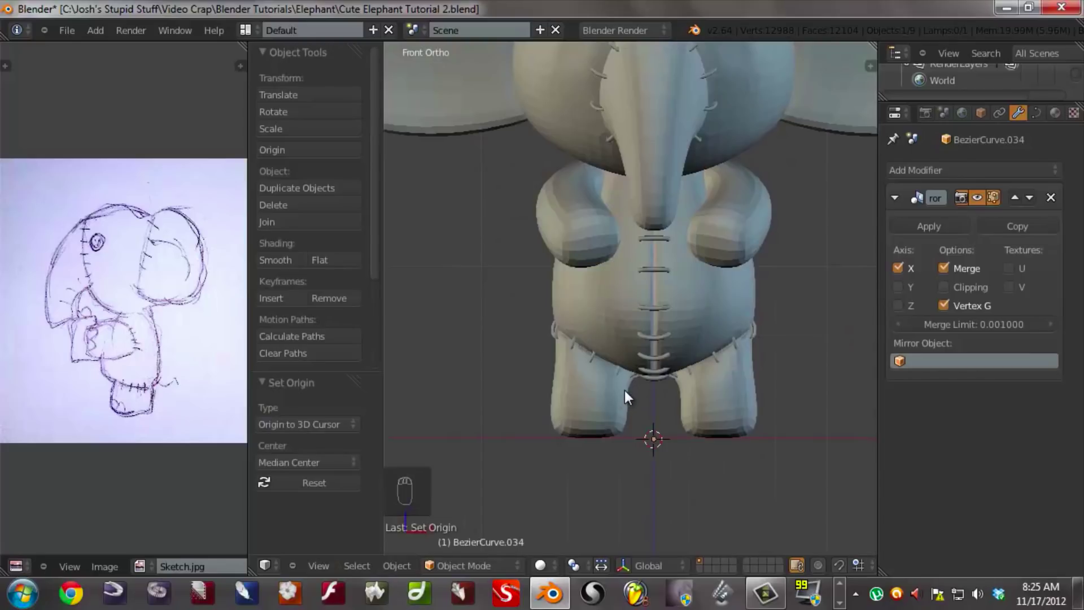
key("ctrl+a")
left_click(624, 391)
- Deselect everything and save the elephant file
middle_click_drag(561, 299, 600, 402)
key("a")
key("ctrl+s")
scroll(598, 400, "down", 2)
middle_click_drag(690, 252, 669, 243)
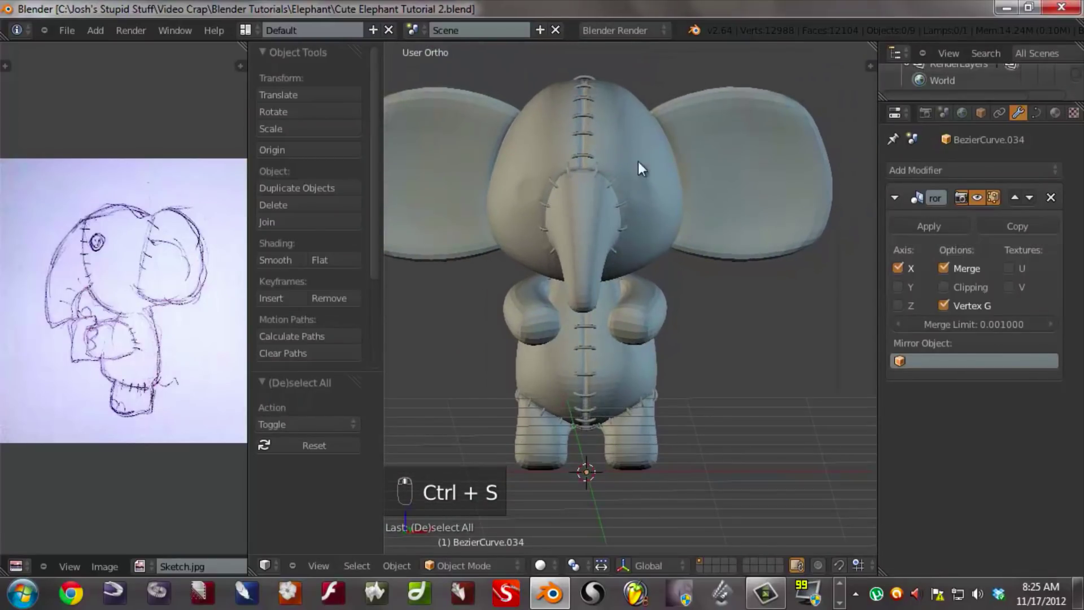
scroll(684, 317, "down", 2)
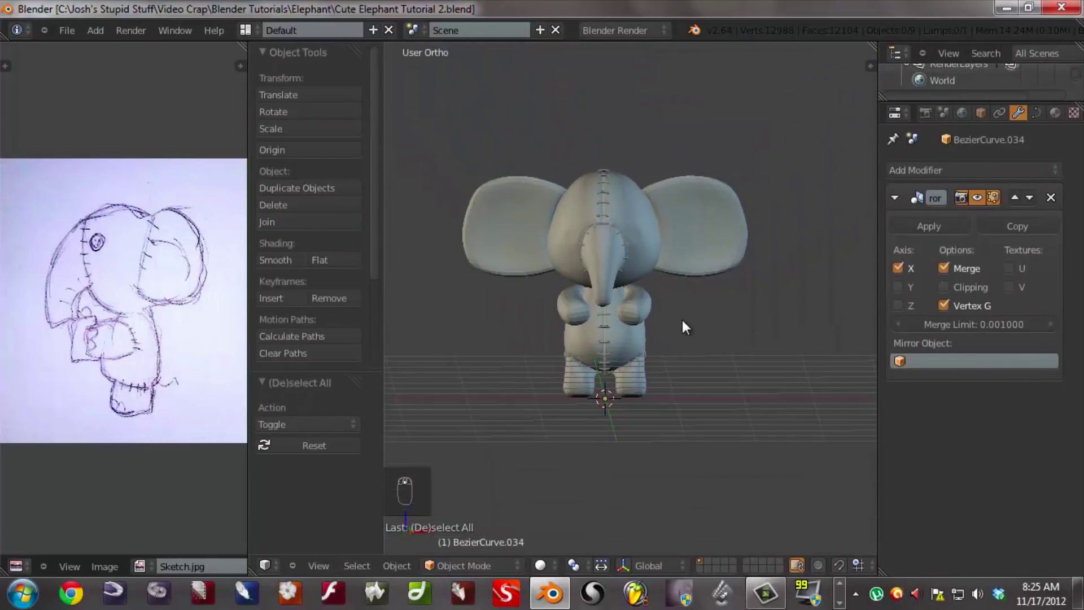
- Add a mesh circle with 12 vertices while viewing the scene from above
key("KP_7")
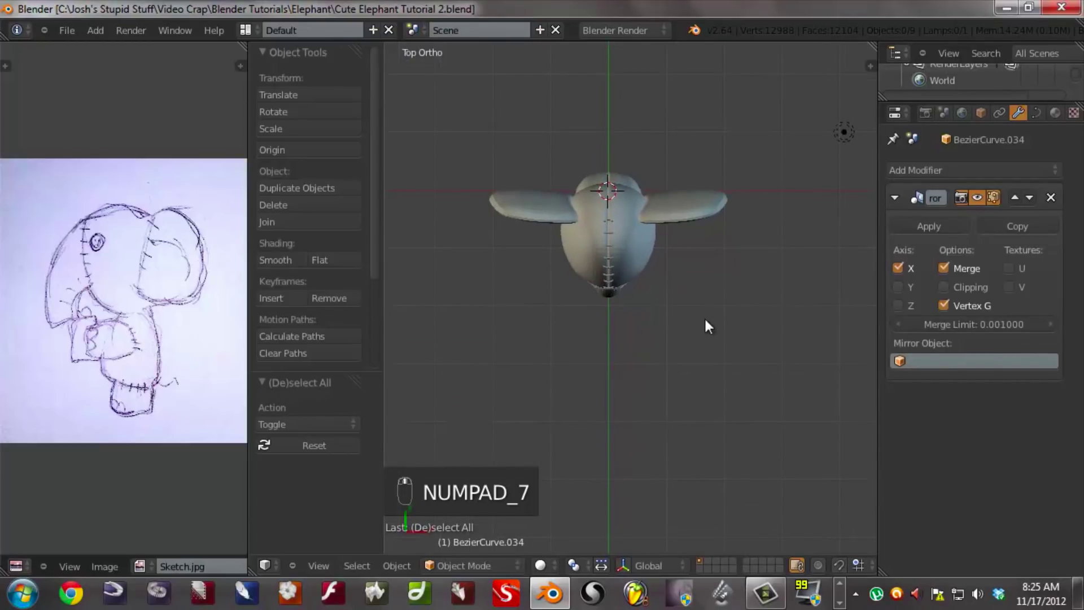
key("shift+a")
mouse_move(706, 320)
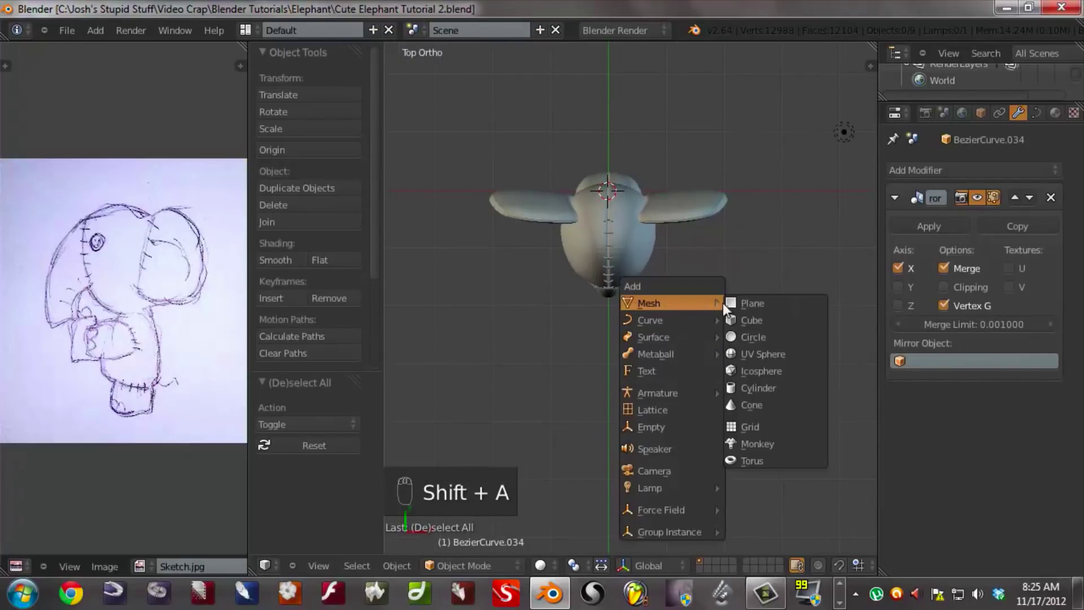
left_click(751, 333)
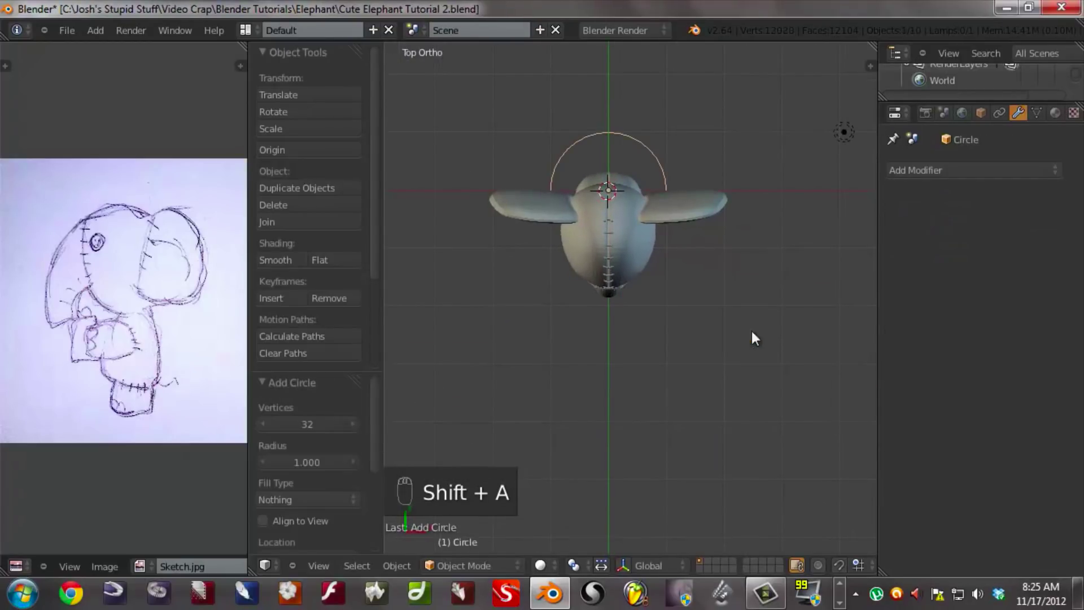
left_click(305, 421)
type("12")
key("Return")
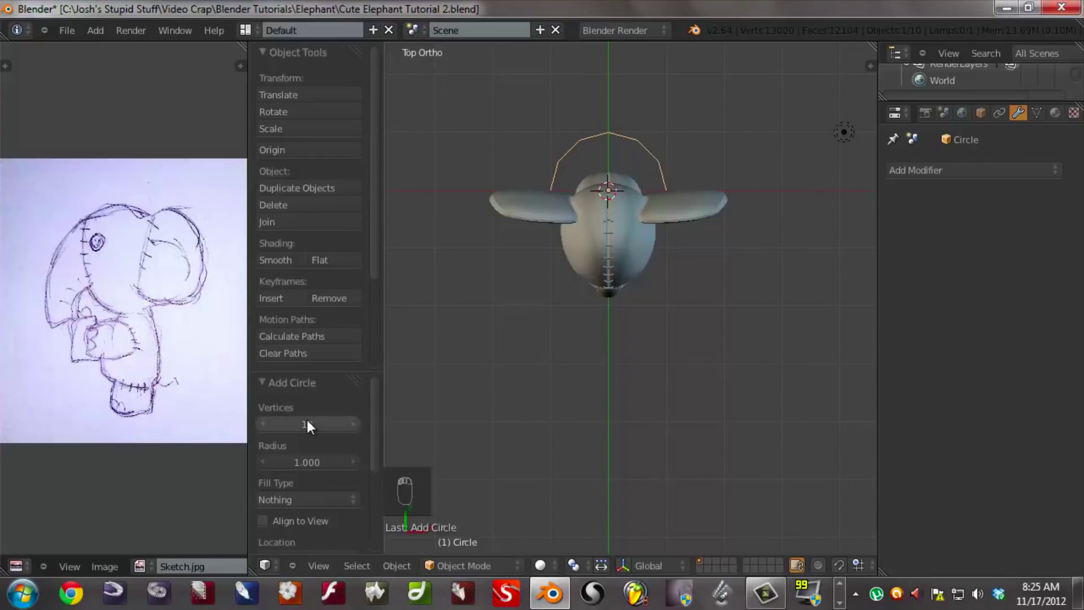
- Move the circle clear of the elephant into the empty space in front of it and enter Edit Mode
key("g")
left_click(714, 446)
middle_click_drag(716, 447, 685, 347, "shift")
scroll(708, 226, "up", 3)
scroll(684, 342, "up", 2)
key("Tab")
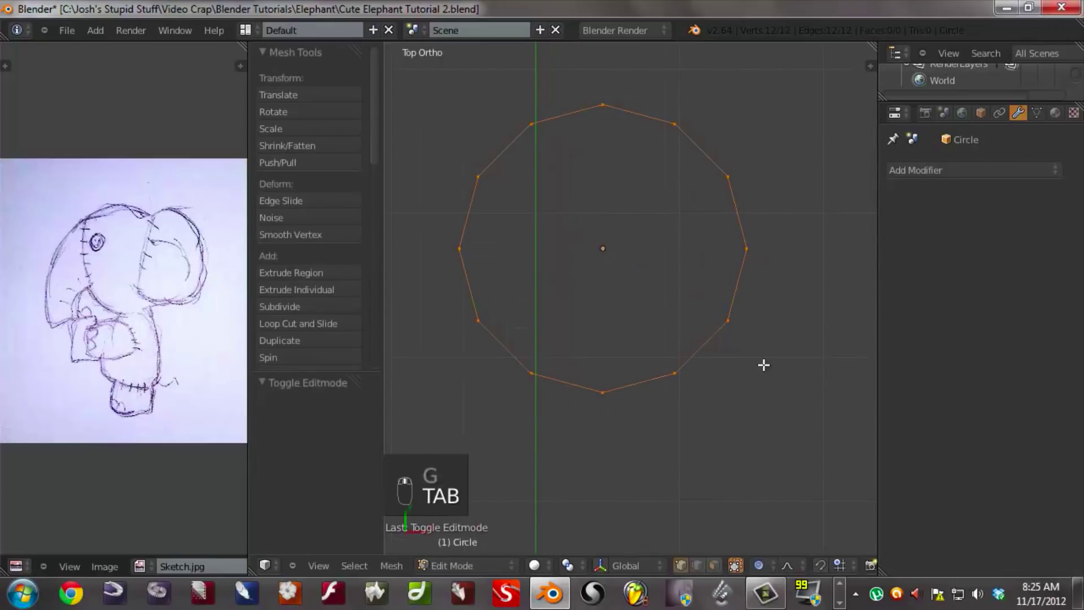
- Extrude the circle inward to a scale of about 0.807, and extrude the inner edge down about 0.066
key("e")
key("s")
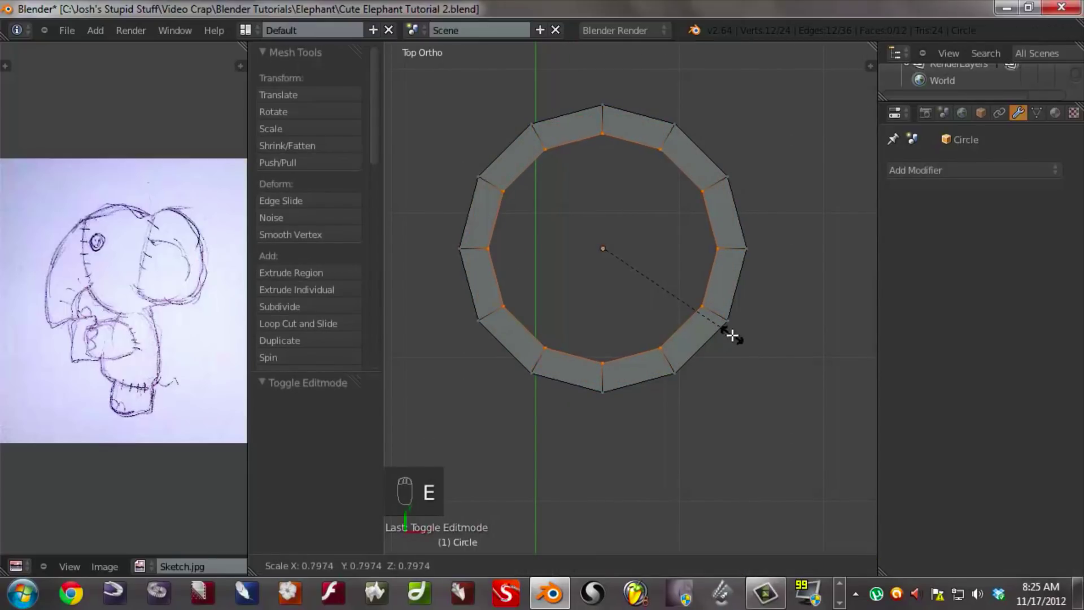
left_click(733, 336)
middle_click_drag(733, 336, 757, 259)
key("e")
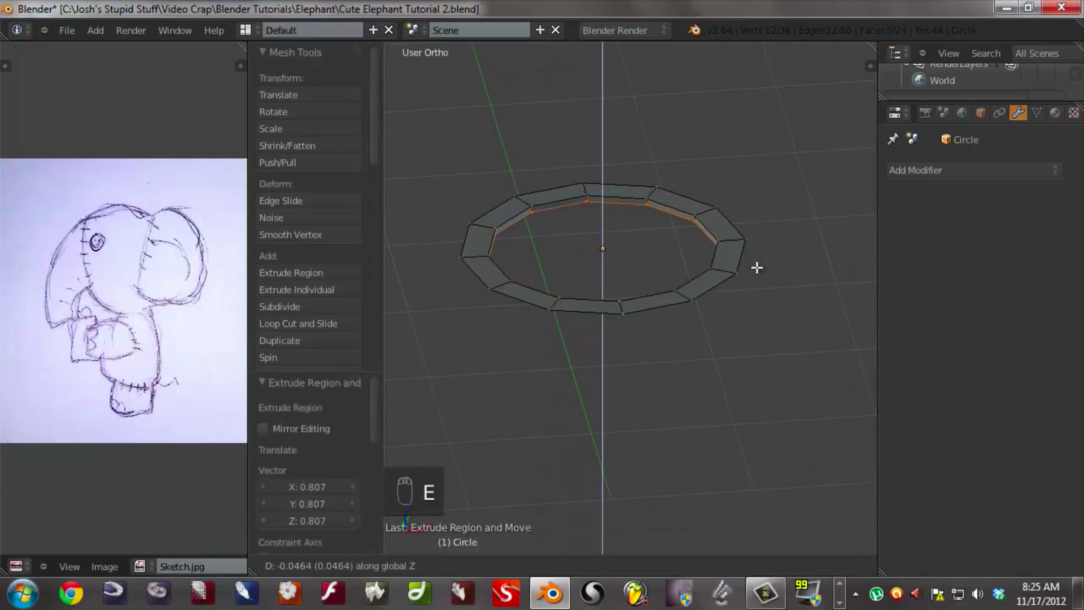
left_click(758, 278)
middle_click_drag(758, 279, 765, 377)
- Extrude the lowered inner edge inward to a scale of about 0.134, leaving a small hole at the centre
key("e")
key("s")
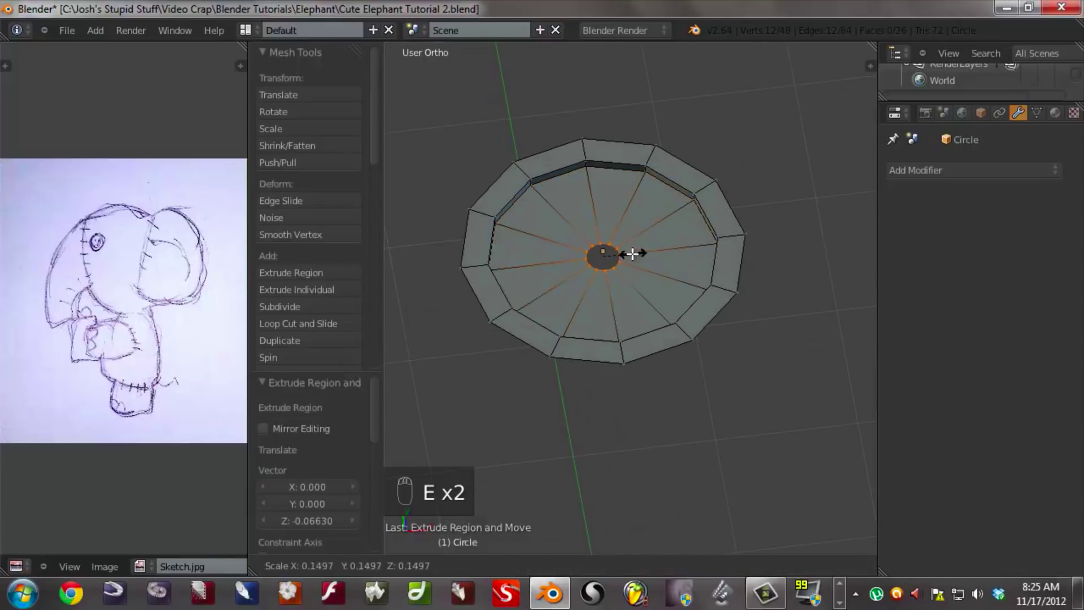
left_click(629, 252)
middle_click_drag(629, 252, 650, 361)
- Add two evenly spaced loop cuts around the button's recessed disc
scroll(652, 316, "up", 2)
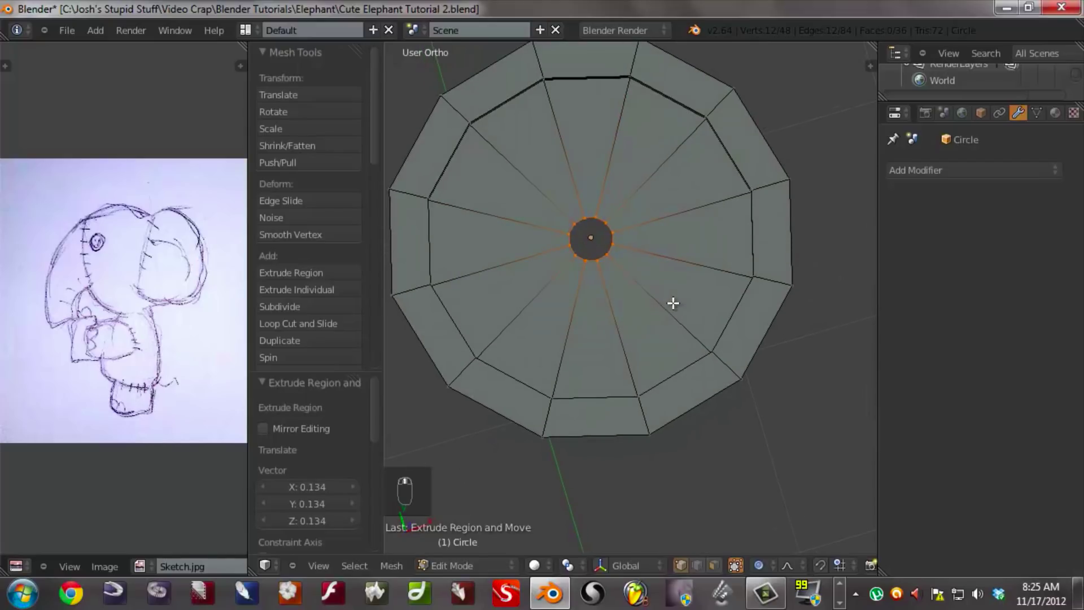
key("ctrl+r")
scroll(679, 240, "up", 1)
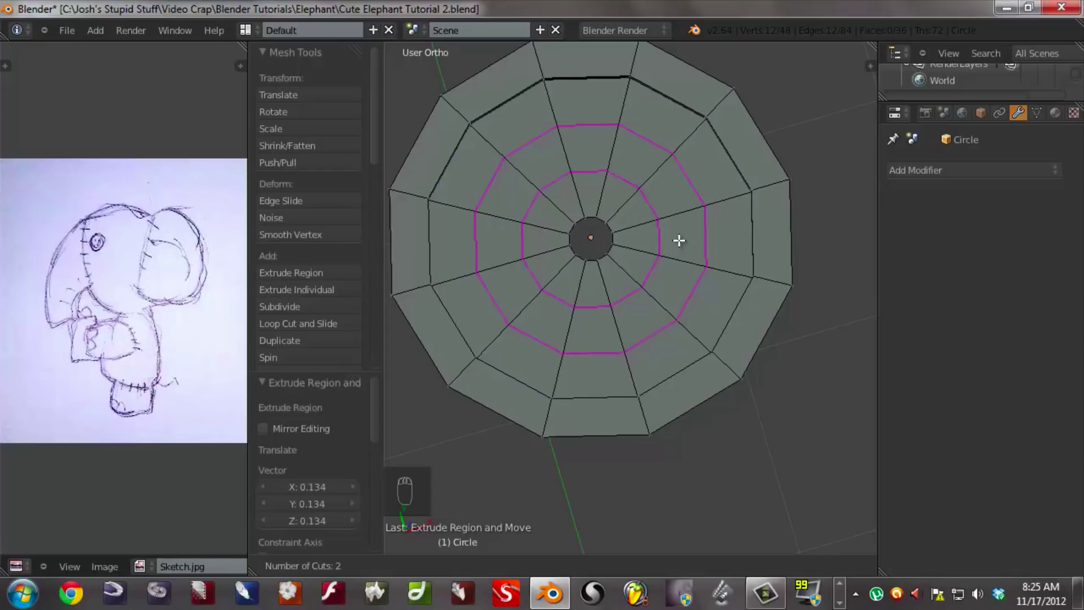
left_click(679, 240)
right_click(679, 240)
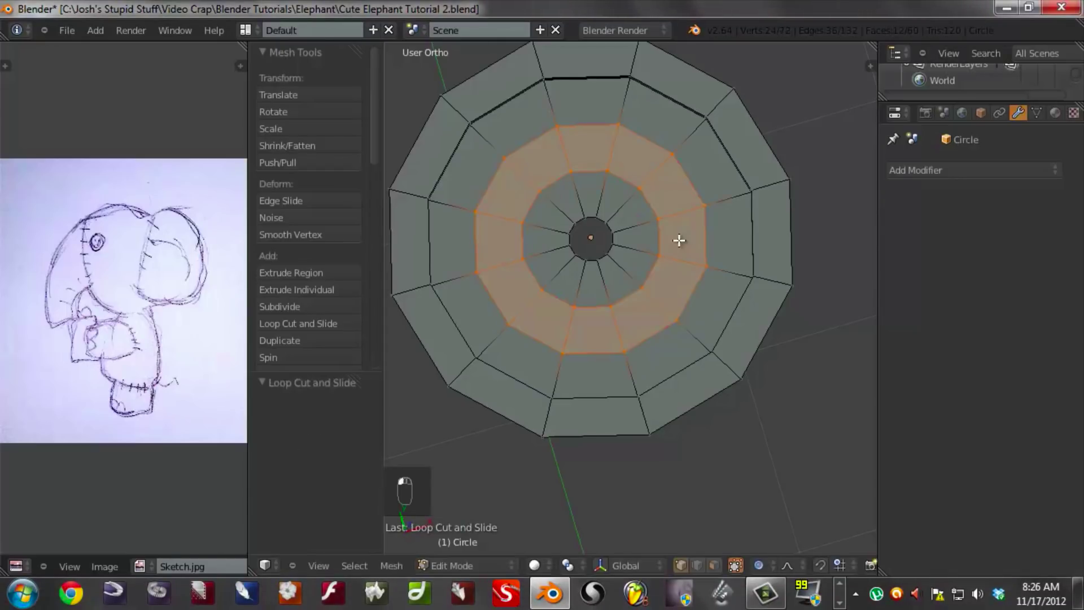
- Delete four evenly spaced faces from the disc's middle ring to make the button's thread holes
left_click(714, 566)
right_click(672, 192)
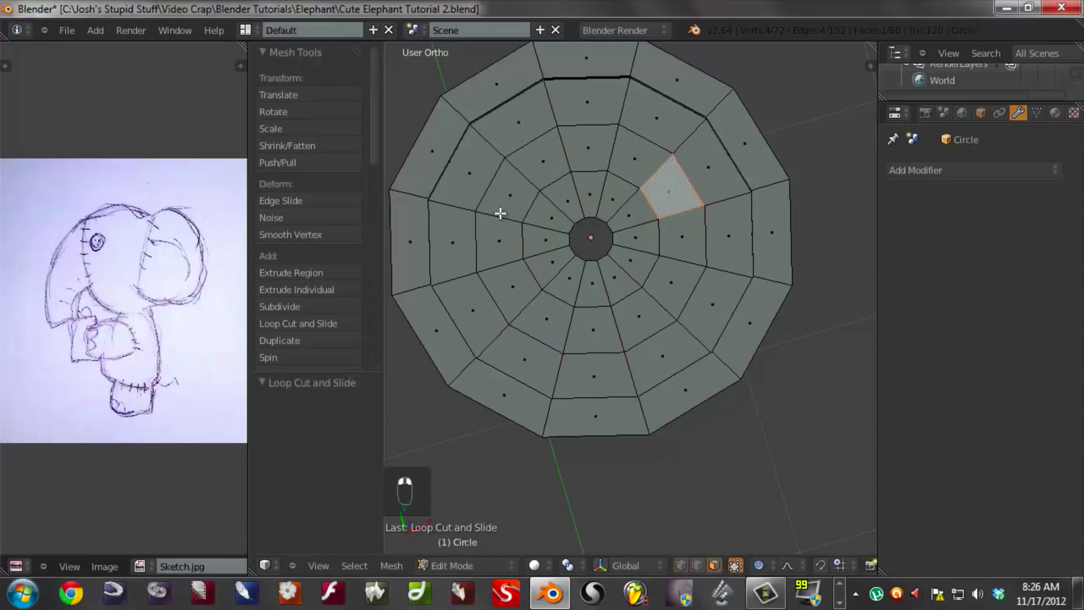
right_click(517, 192, "shift")
right_click(546, 320, "shift")
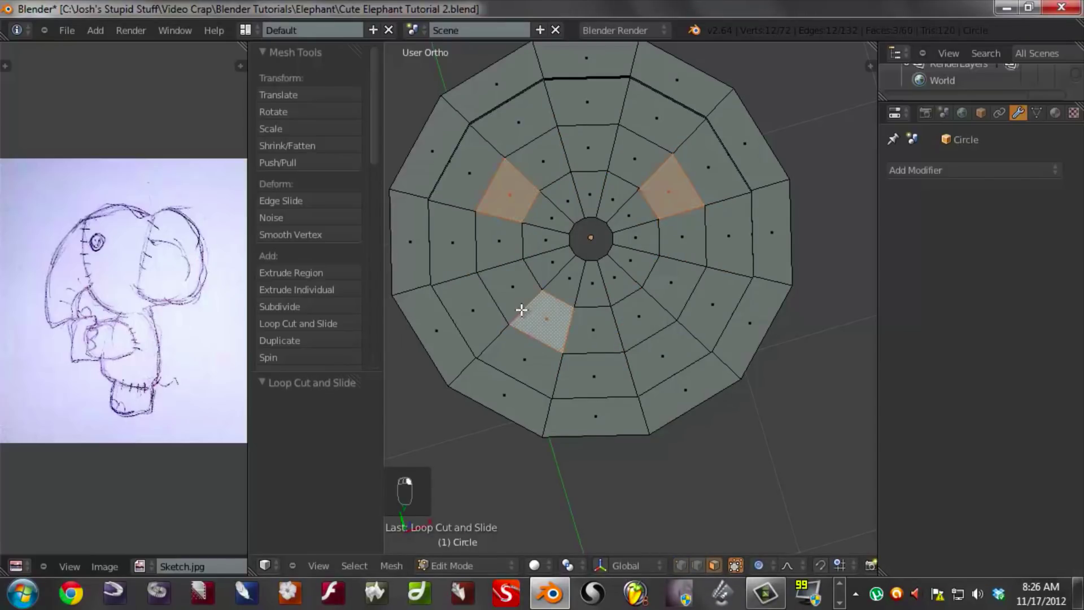
right_click(544, 160)
right_click(676, 199, "shift")
right_click(530, 285, "shift")
right_click(643, 329, "shift")
middle_click_drag(642, 329, 676, 232)
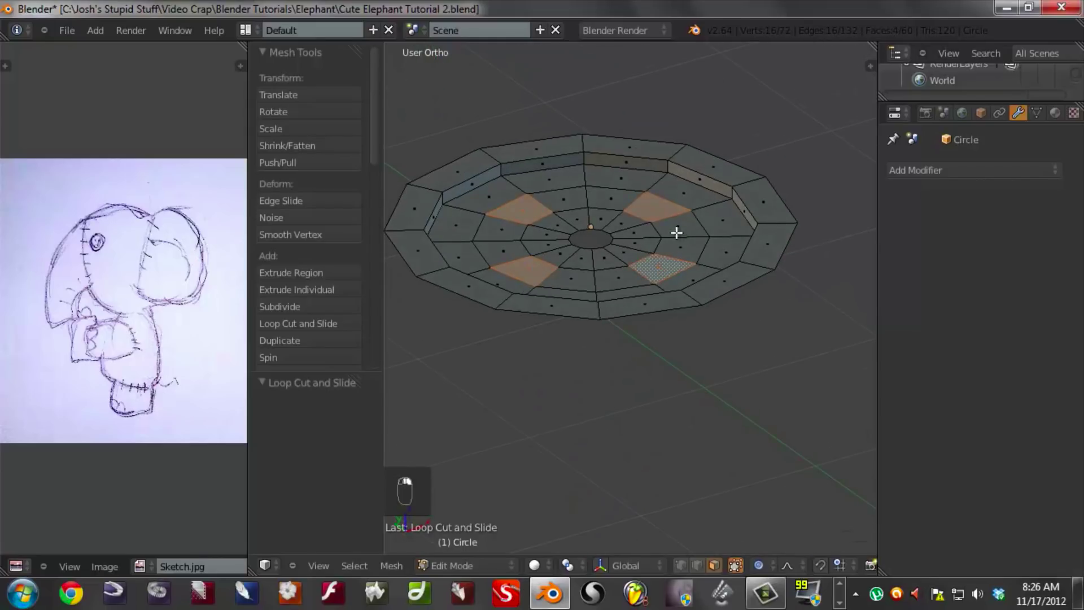
key("x")
left_click(638, 269)
middle_click_drag(638, 279, 597, 290)
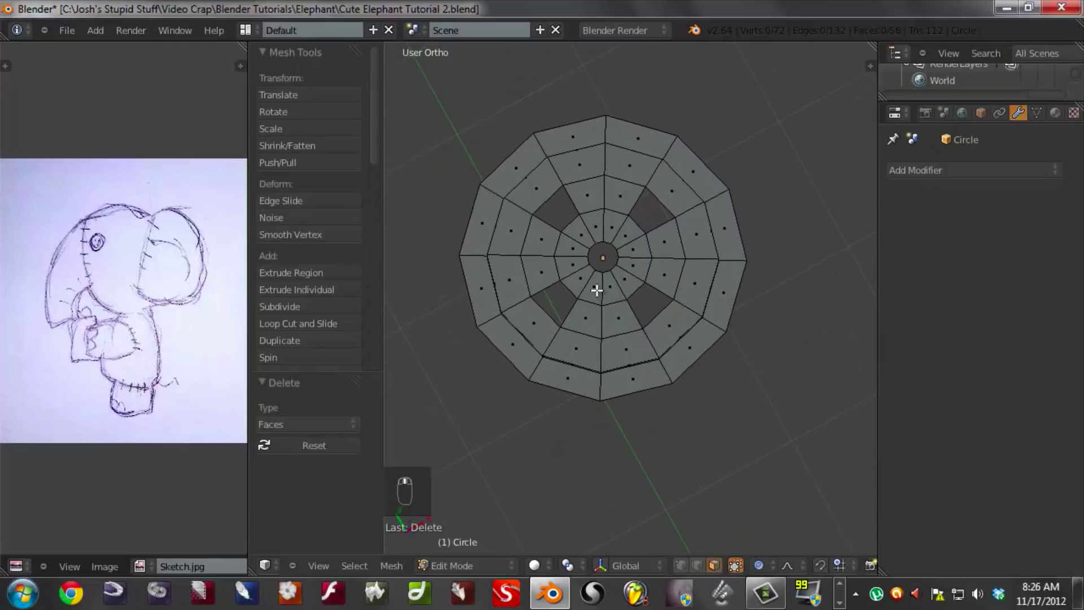
- Extrude the centre hole's edge loop inward to a scale of about 0.403 and merge its vertices at the centre
scroll(597, 290, "up", 2)
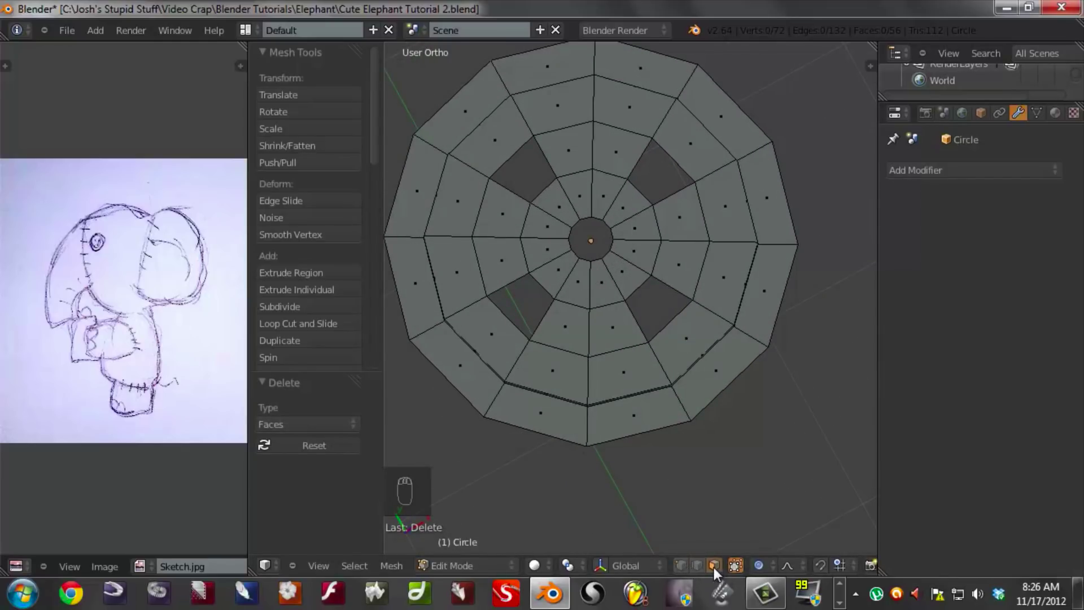
left_click(681, 565)
right_click(612, 226, "alt")
middle_click_drag(655, 206, 645, 292)
key("e")
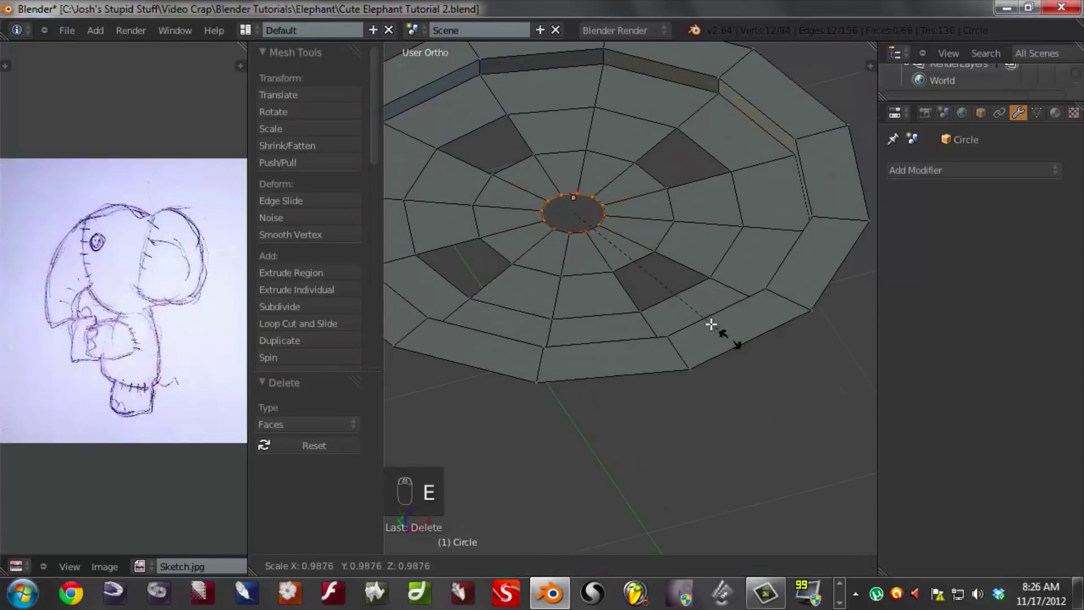
left_click(635, 270)
key("w")
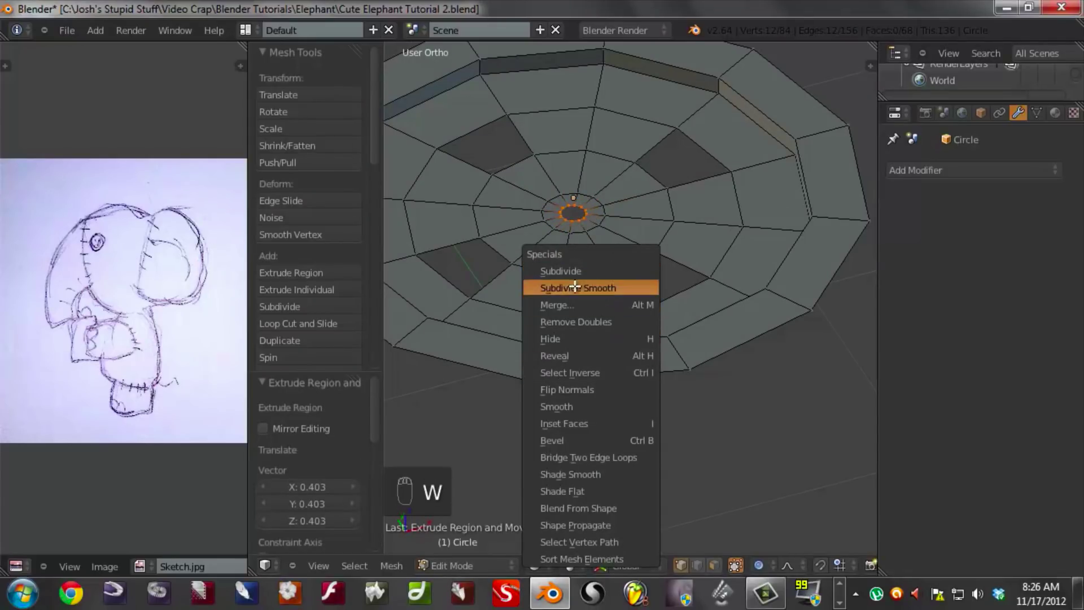
left_click(555, 305)
left_click(555, 306)
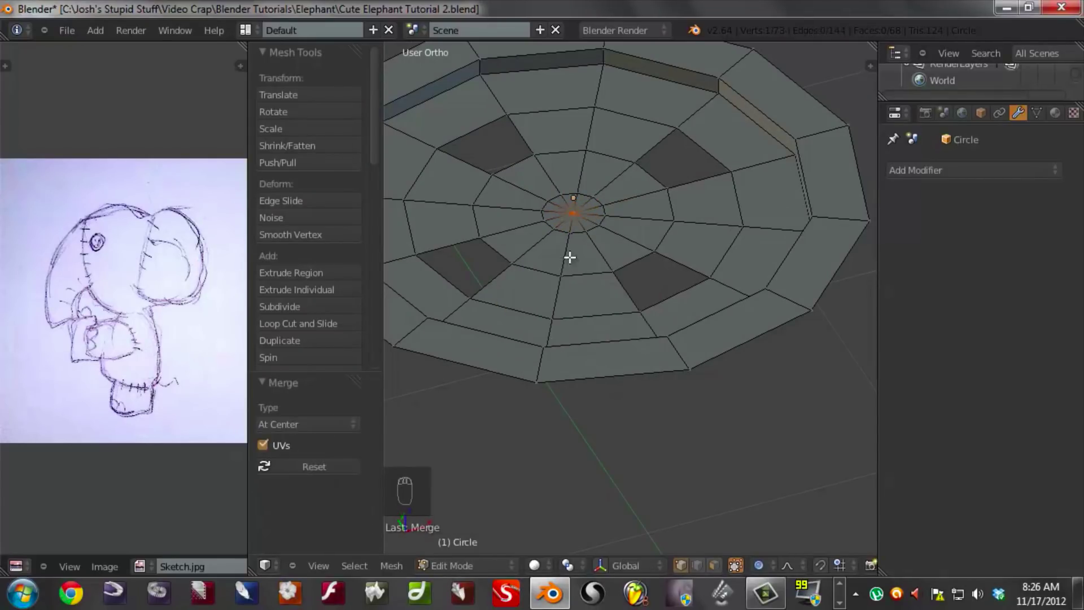
- Extrude the button's outer edge loop down about 0.179, and extrude it inward underneath to a scale of about 0.893
middle_click_drag(571, 254, 581, 216)
scroll(607, 250, "down", 2)
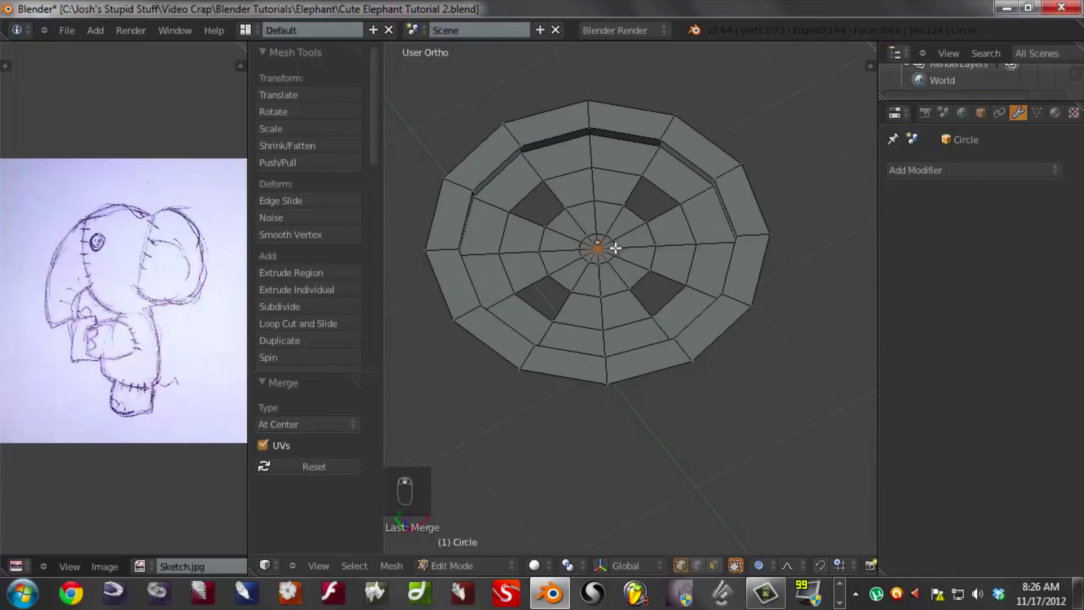
middle_click_drag(604, 286, 641, 258)
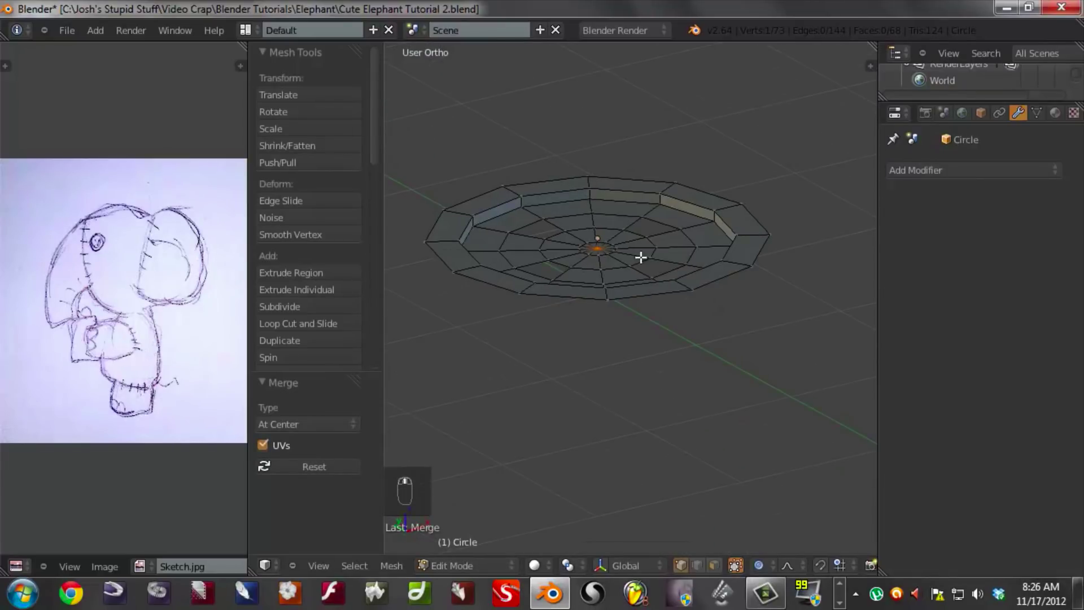
right_click(715, 279, "alt")
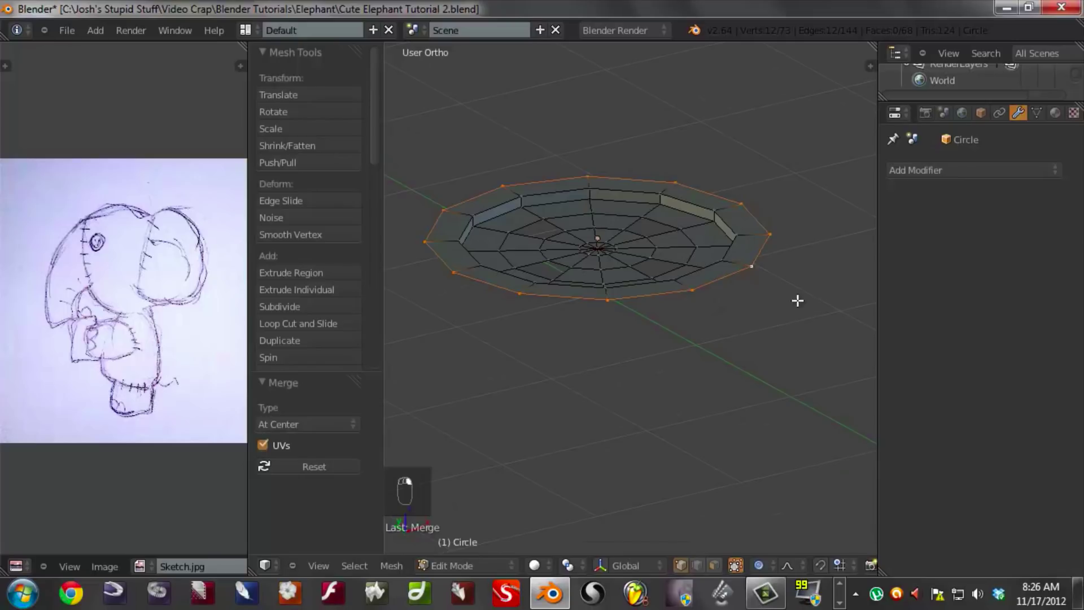
key("e")
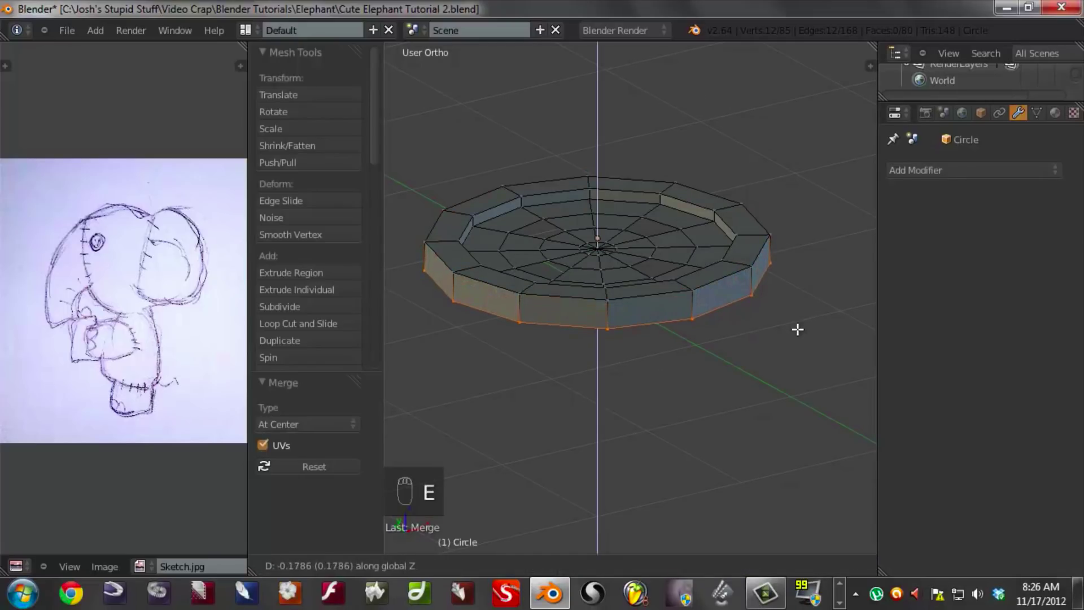
left_click(798, 329)
key("e")
key("s")
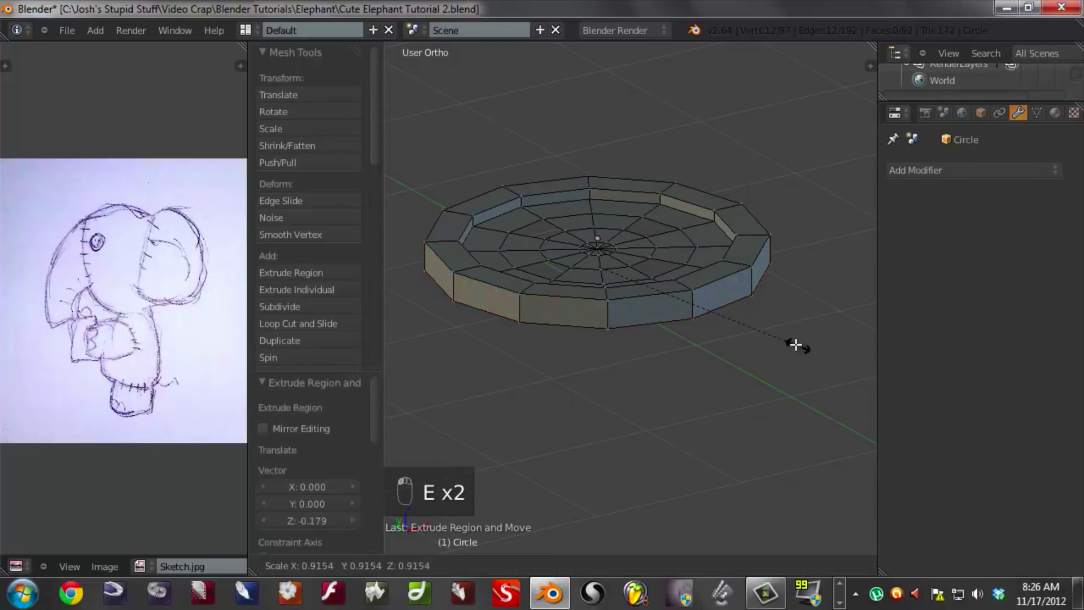
left_click(789, 311)
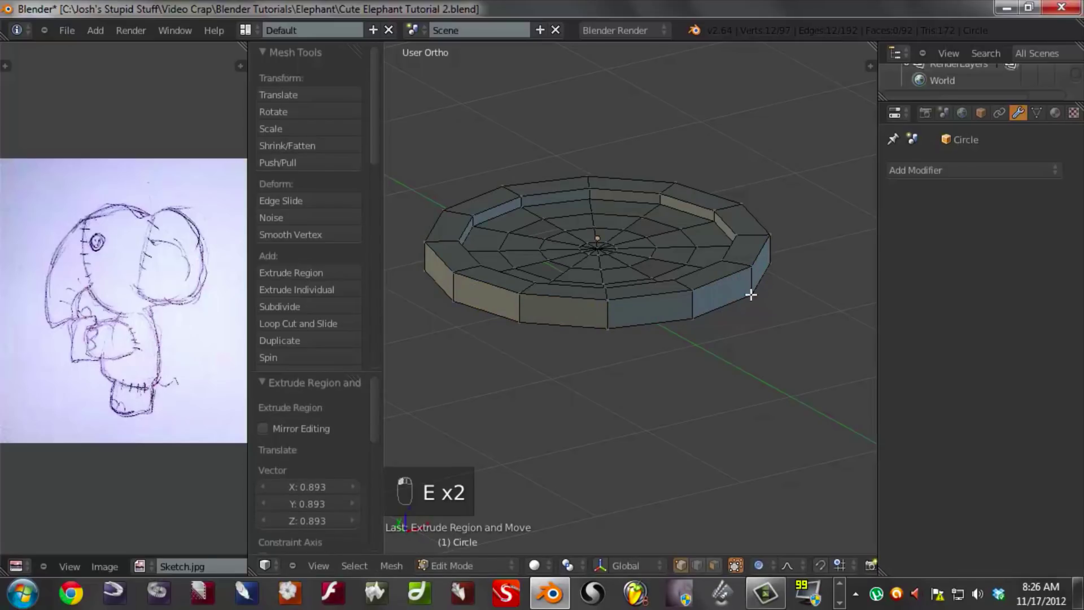
- Extrude the edge loops of all four thread holes straight down about 0.072
middle_click_drag(706, 320, 657, 254)
right_click(653, 232)
right_click(552, 239, "shift")
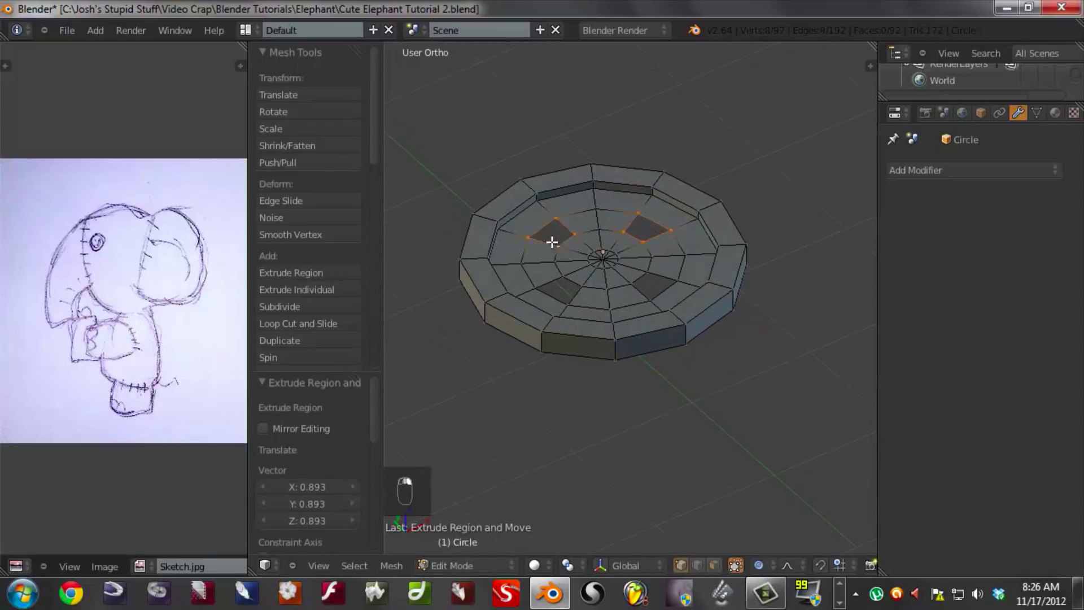
right_click(549, 286, "shift")
right_click(672, 292, "shift")
middle_click_drag(671, 292, 672, 286)
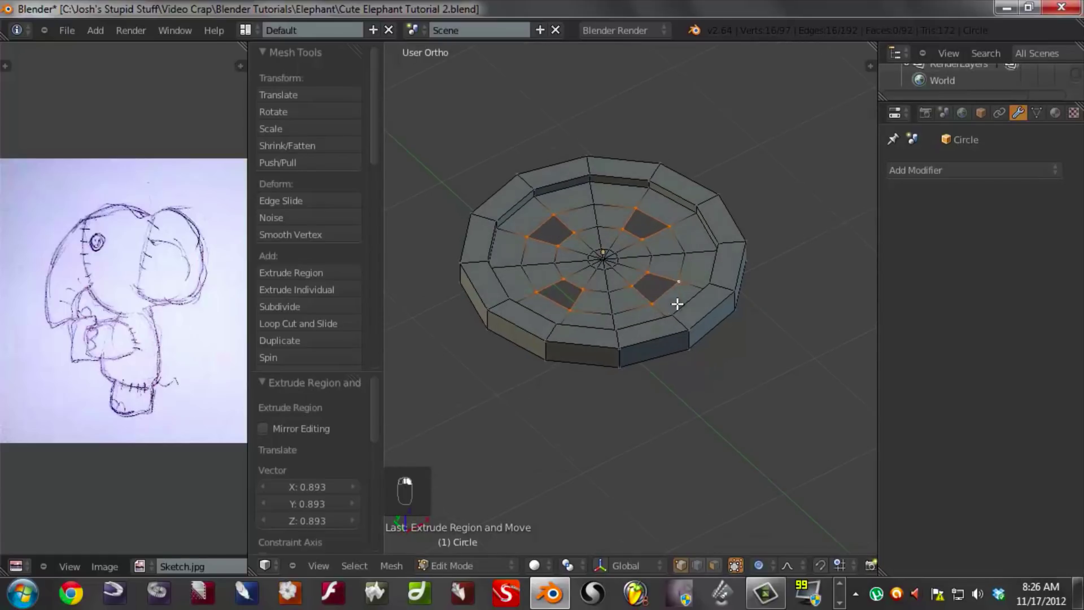
key("e")
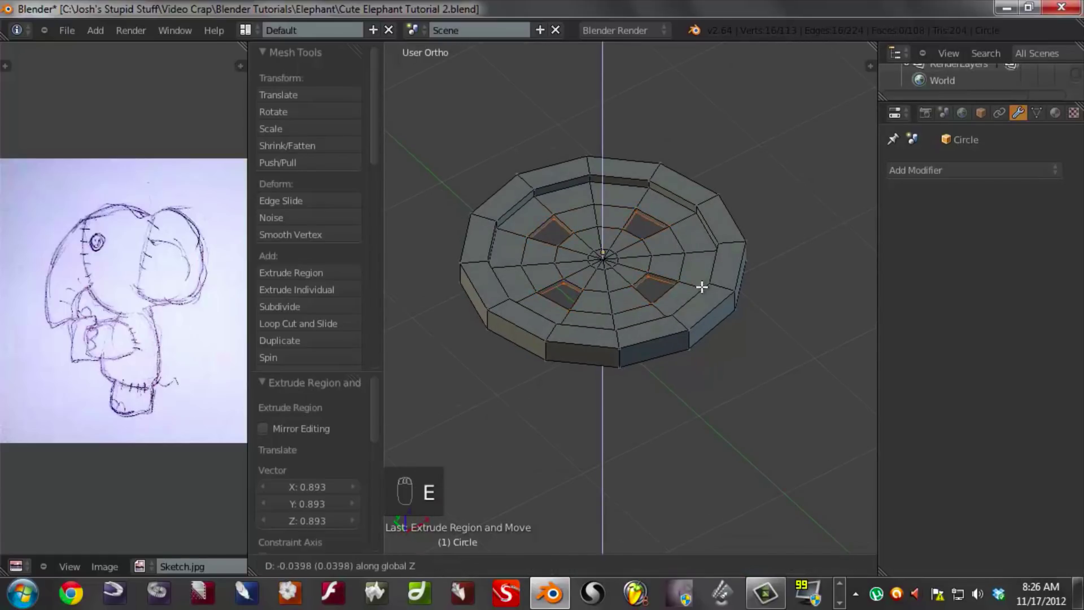
left_click(702, 290)
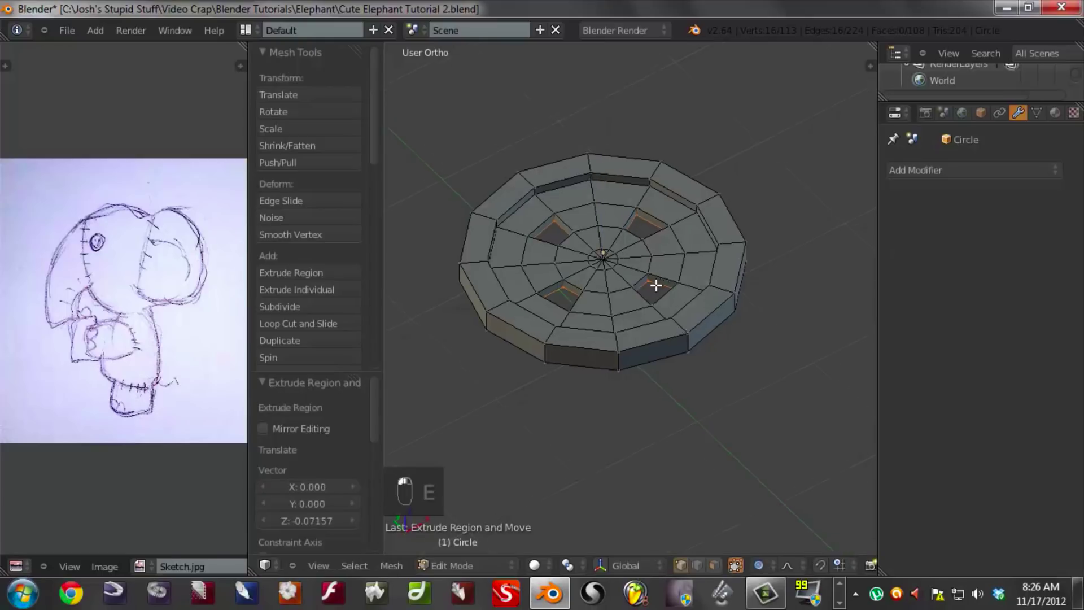
- Give the button a level 2 subdivision surface and smooth shading
key("Tab")
middle_click_drag(619, 243, 724, 314)
scroll(634, 357, "down", 3)
key("ctrl+2")
scroll(657, 250, "up", 2)
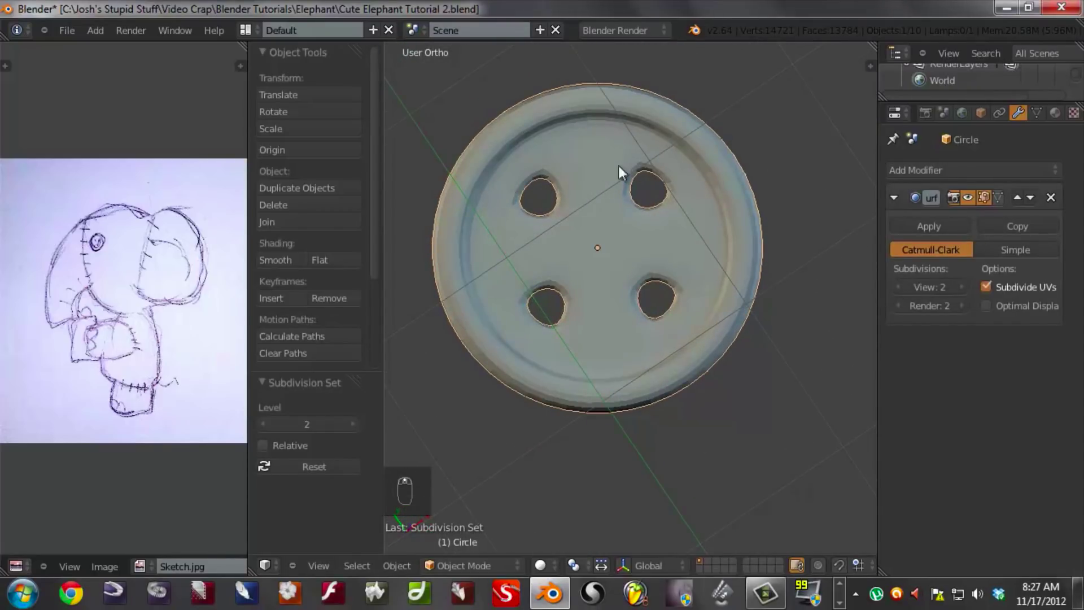
scroll(726, 322, "up", 3)
scroll(726, 321, "down", 3)
left_click(280, 262)
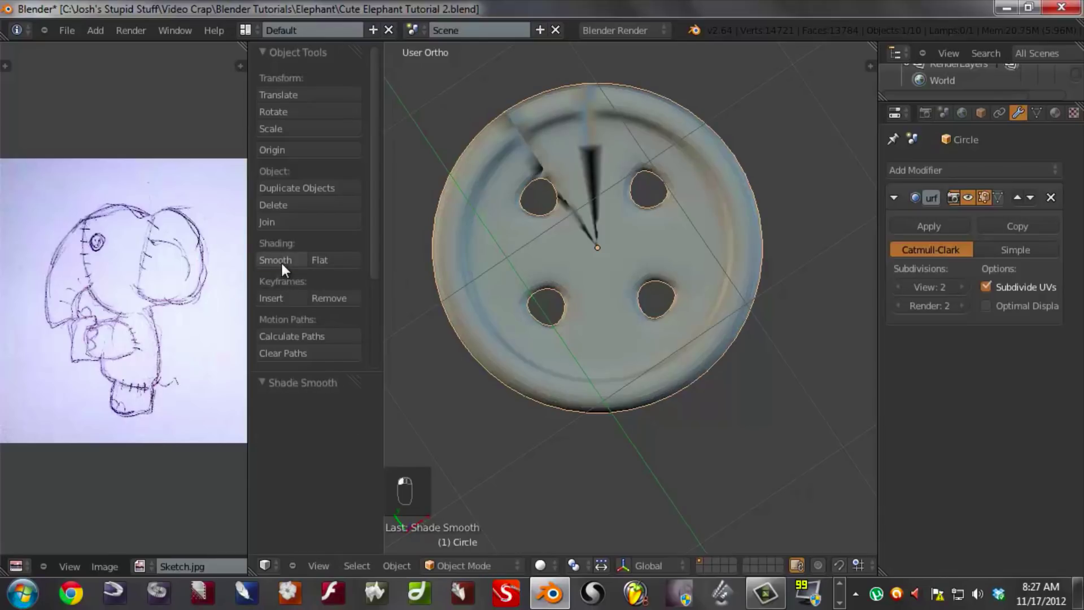
- Recalculate the normals of the button's whole mesh to clear the dark shading streaks
middle_click_drag(586, 258, 629, 309)
key("Tab")
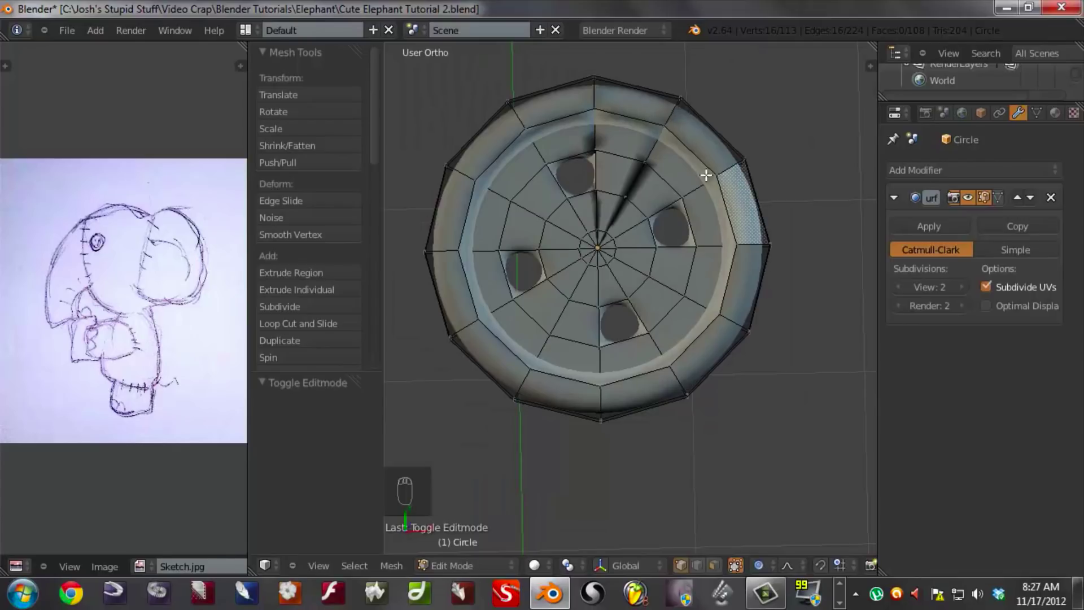
middle_click_drag(653, 367, 719, 214)
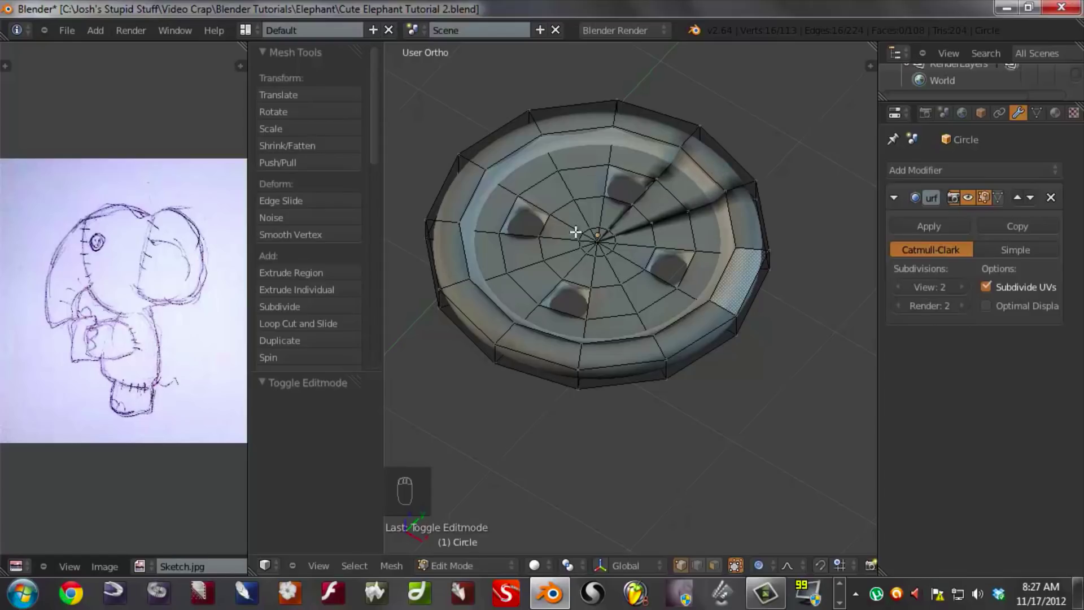
middle_click_drag(645, 352, 666, 399, "shift")
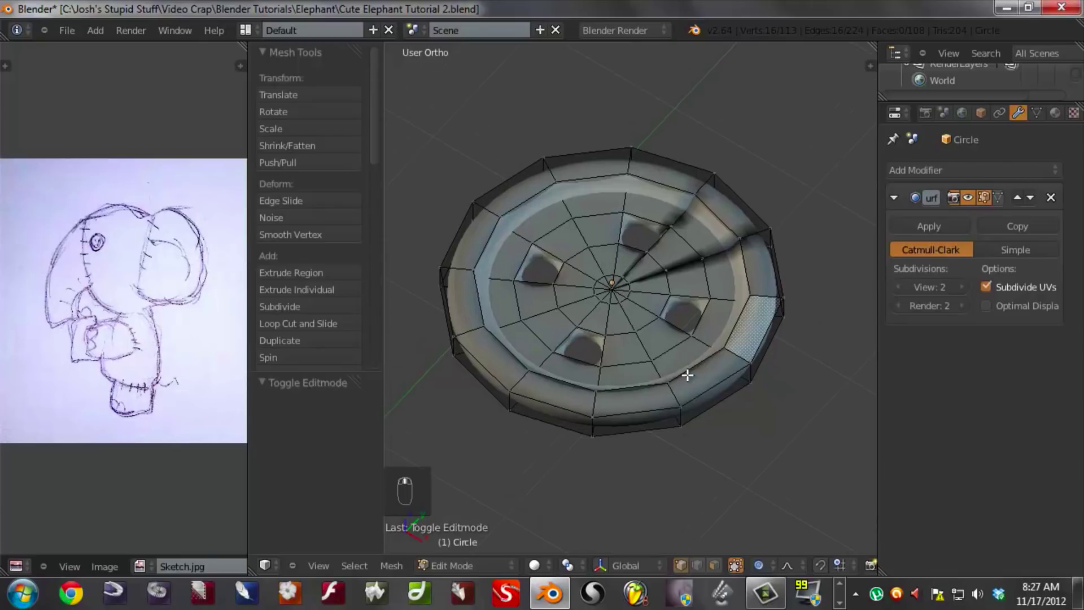
scroll(684, 371, "down", 1)
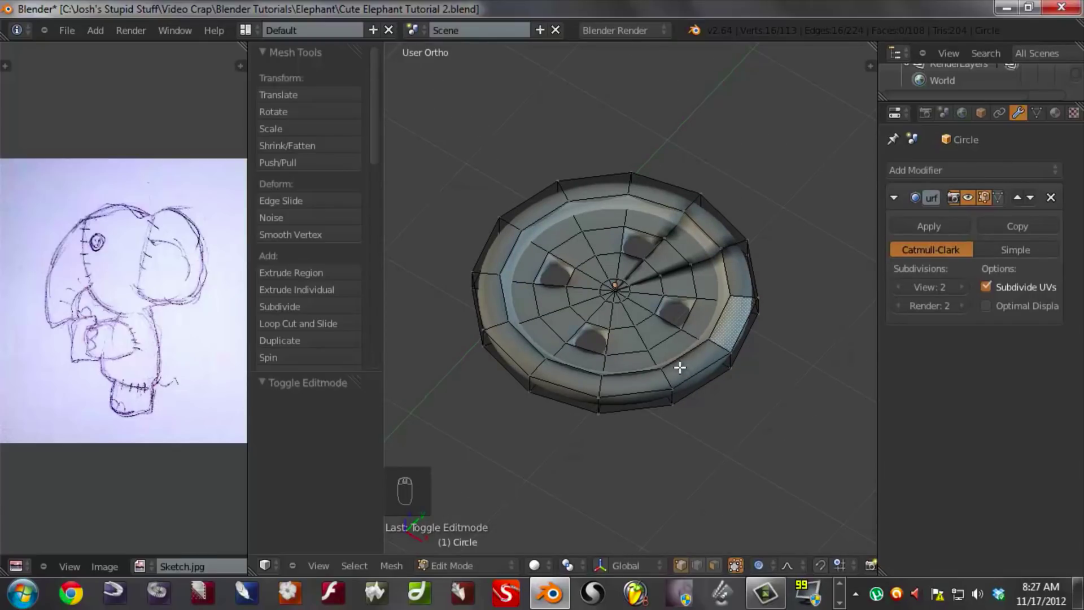
key("a")
key("a")
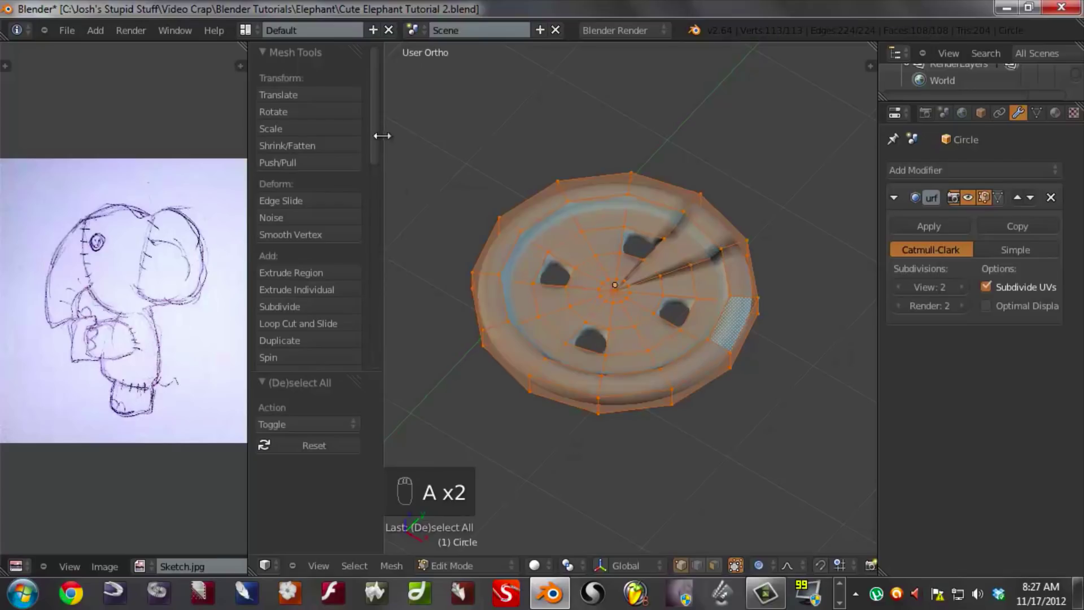
scroll(374, 187, "down", 10)
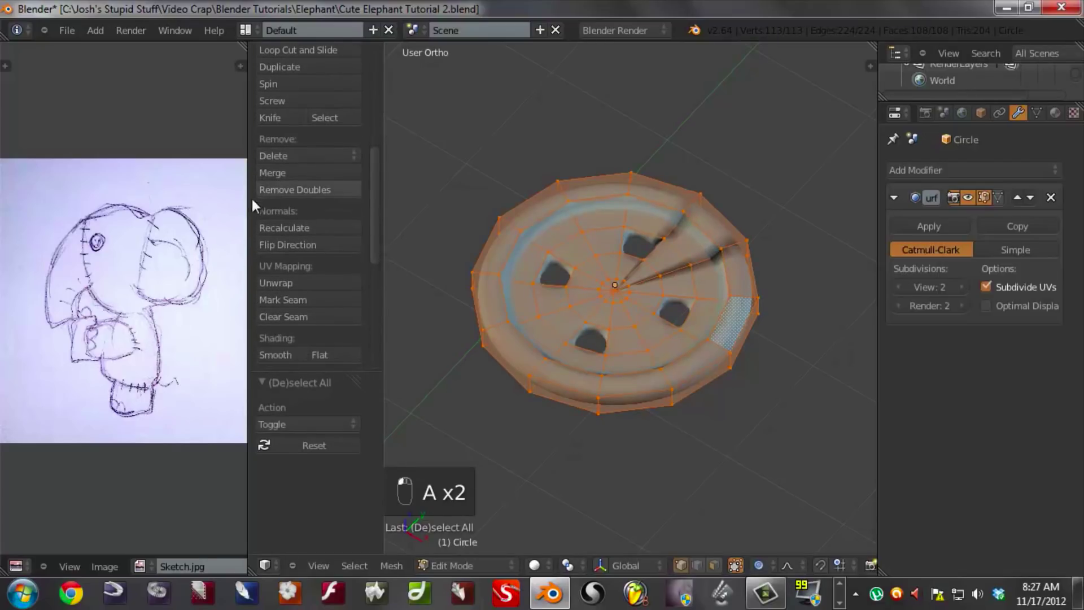
left_click(310, 227)
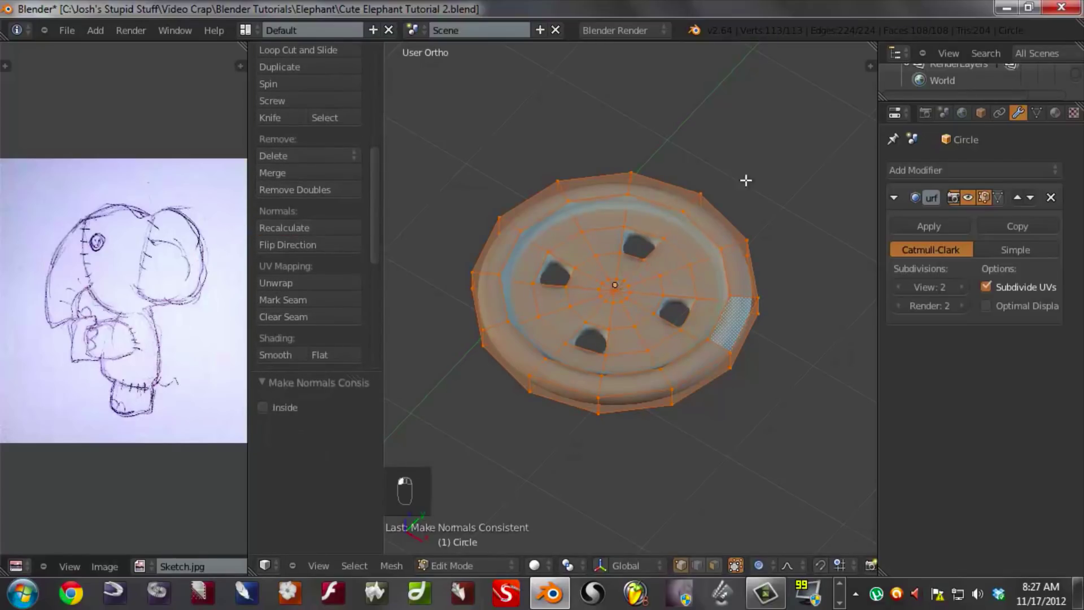
key("Tab")
middle_click_drag(680, 284, 655, 341)
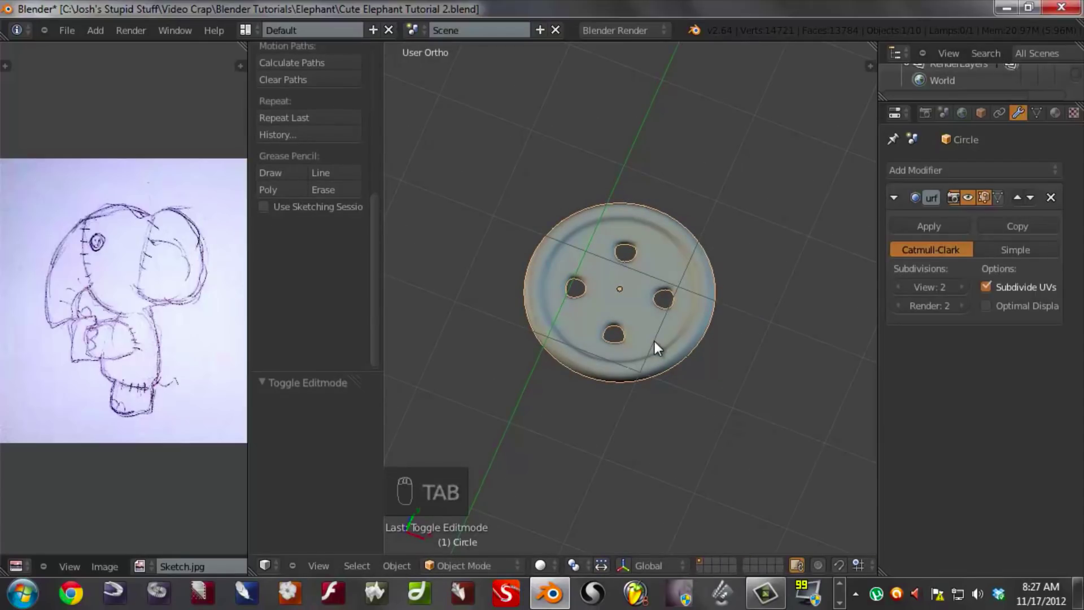
- In side view, rotate the button about -119.4°, scale it down and move it to the eye position on the elephant's head
key("KP_3")
scroll(654, 344, "down", 3)
middle_click_drag(685, 361, 627, 382, "shift")
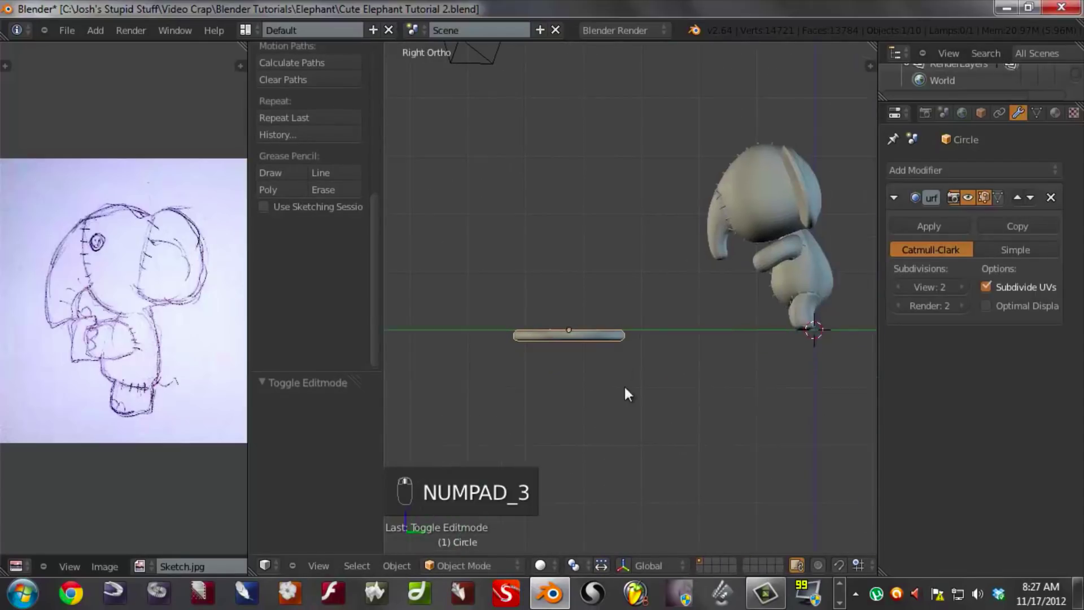
key("g")
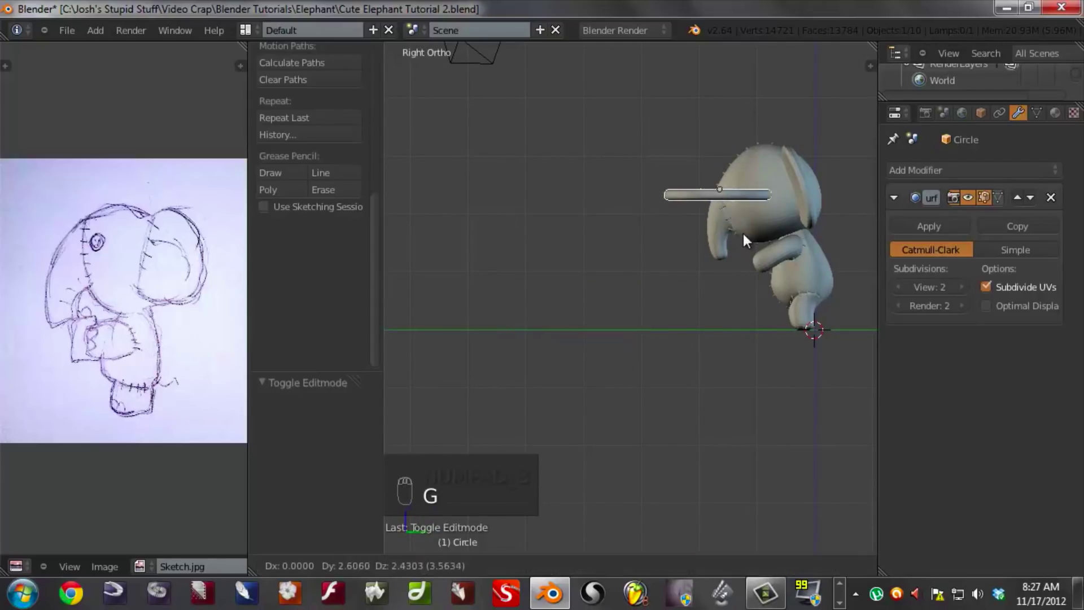
left_click(737, 233)
key("r")
left_click(723, 164)
key("s")
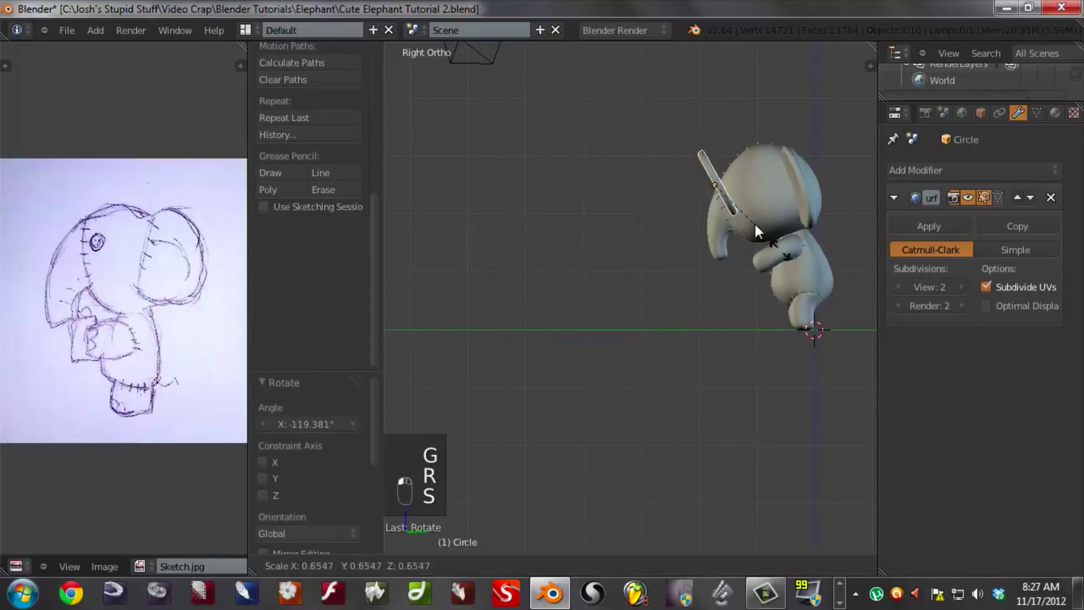
left_click(737, 203)
key("g")
left_click(745, 219)
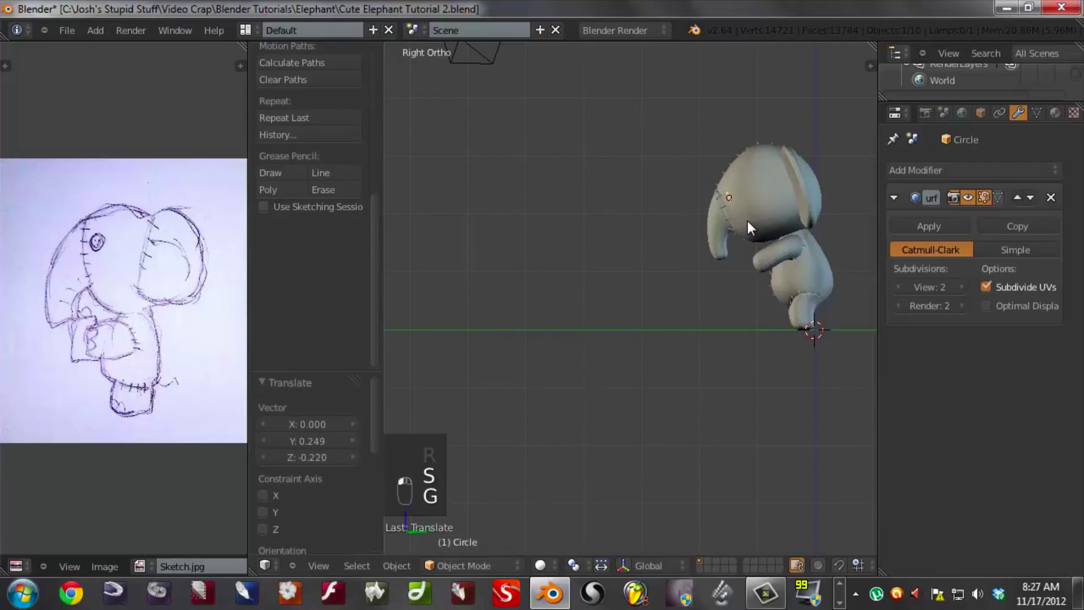
- In top view with wireframe display, move the button to the side of the head and rotate it along the head's curve
key("KP_7")
scroll(630, 308, "up", 3)
key("z")
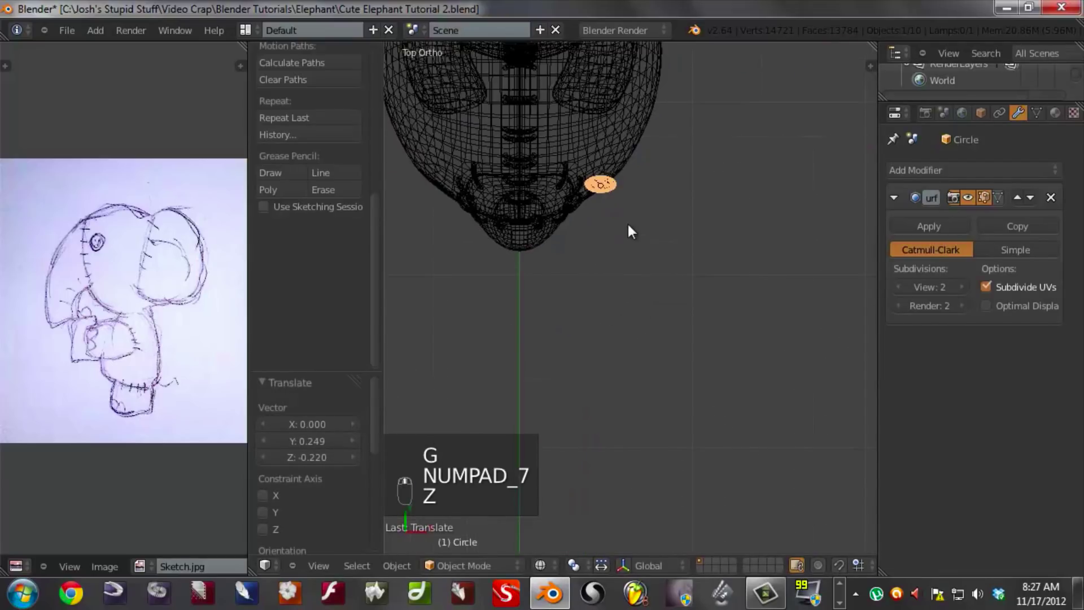
scroll(631, 234, "up", 2)
key("g")
left_click(622, 249)
key("r")
left_click(670, 195)
- Refine the button's position, tilt and size from the side in solid display so it rests beside the trunk seam
key("KP_3")
key("z")
key("g")
left_click(622, 314)
middle_click_drag(622, 314, 699, 312)
key("r")
left_click(678, 340)
key("g")
left_click(686, 339)
key("g")
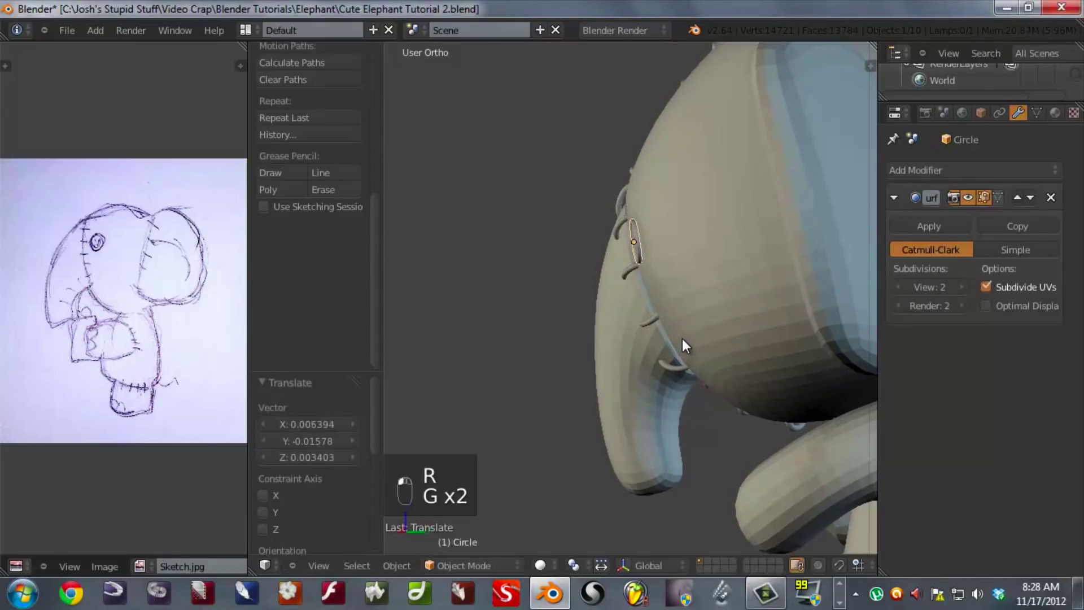
key("s")
left_click(693, 345)
key("g")
left_click(693, 344)
- Rotate the button about -11.2° around its local X axis, then adjust its tilt and position against the head
middle_click_drag(693, 345, 728, 249)
key("r")
key("z")
key("z")
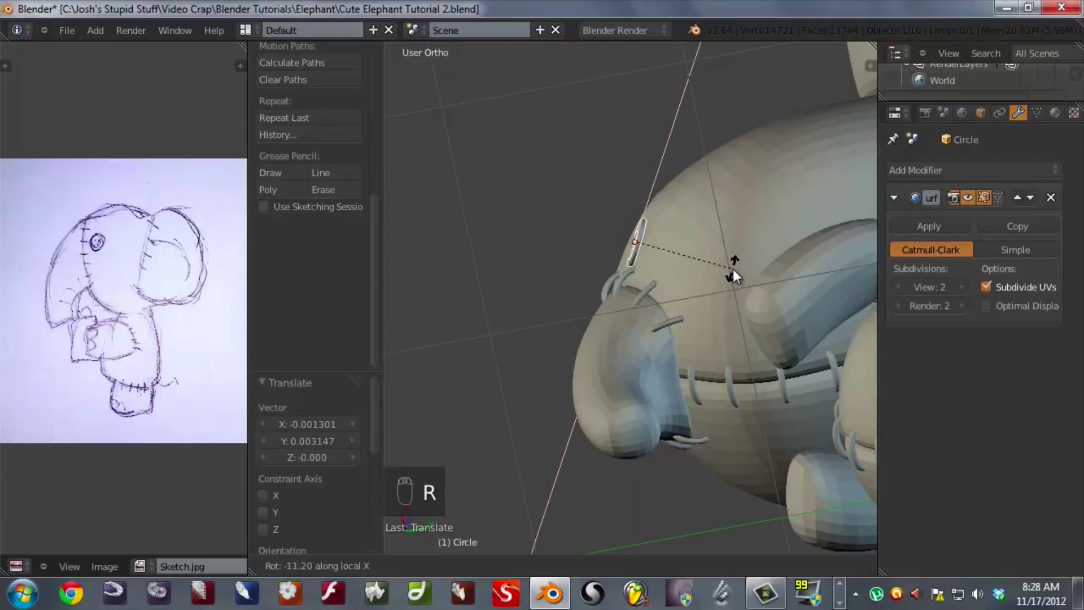
left_click(733, 269)
middle_click_drag(733, 268, 655, 307)
key("r")
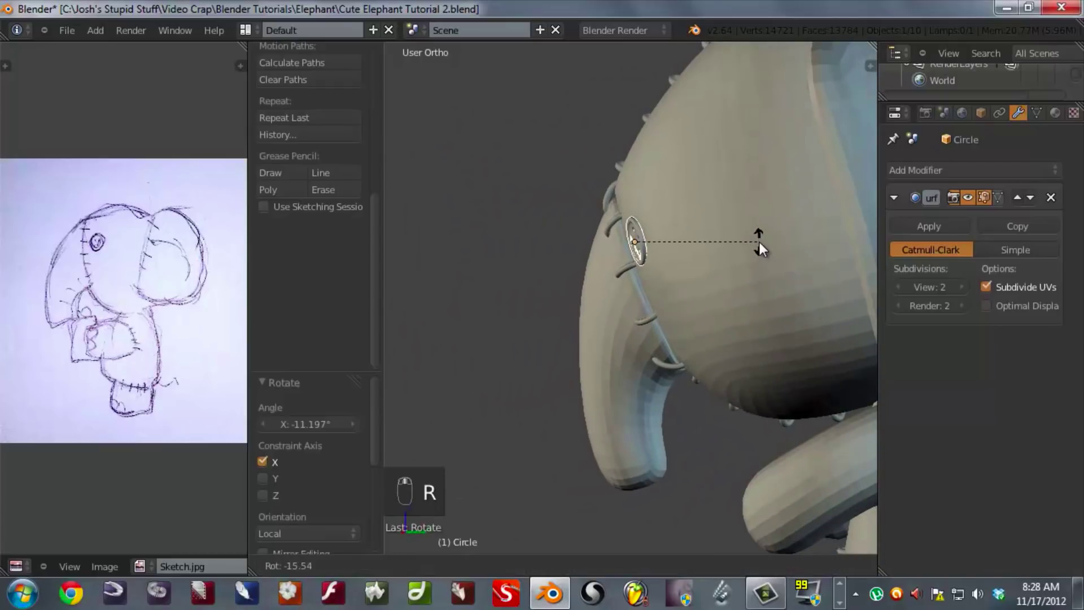
left_click(760, 242)
key("g")
left_click(760, 243)
- Nudge and rotate the button from several angles until it lies flush with the head surface
middle_click_drag(679, 271, 727, 340)
key("g")
left_click(737, 345)
key("r")
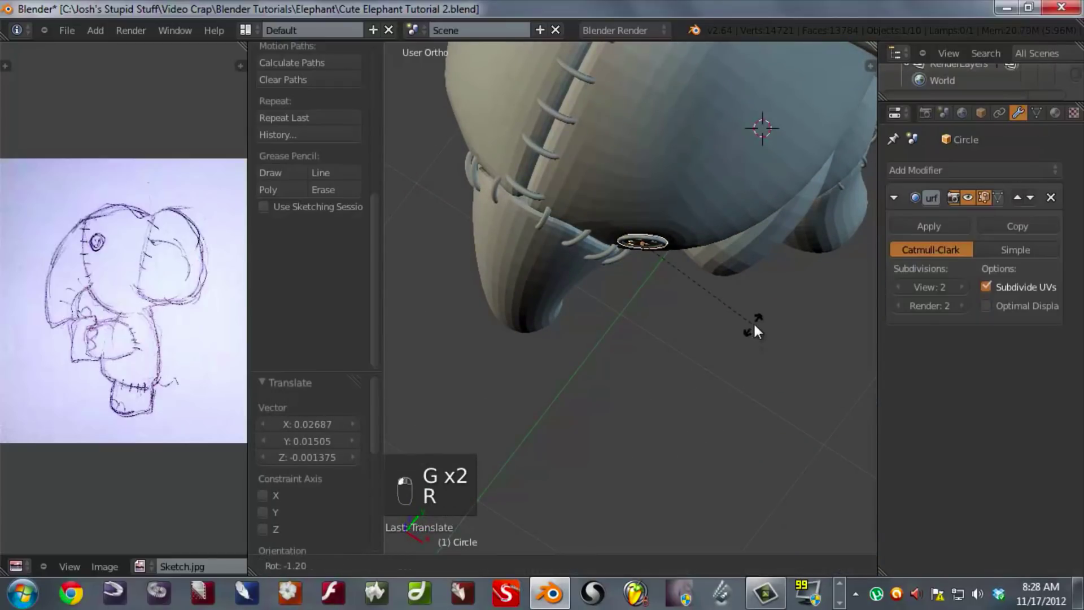
left_click(753, 323)
middle_click_drag(744, 292, 694, 242)
key("r")
left_click(804, 346)
key("g")
left_click(803, 346)
key("g")
left_click(686, 252)
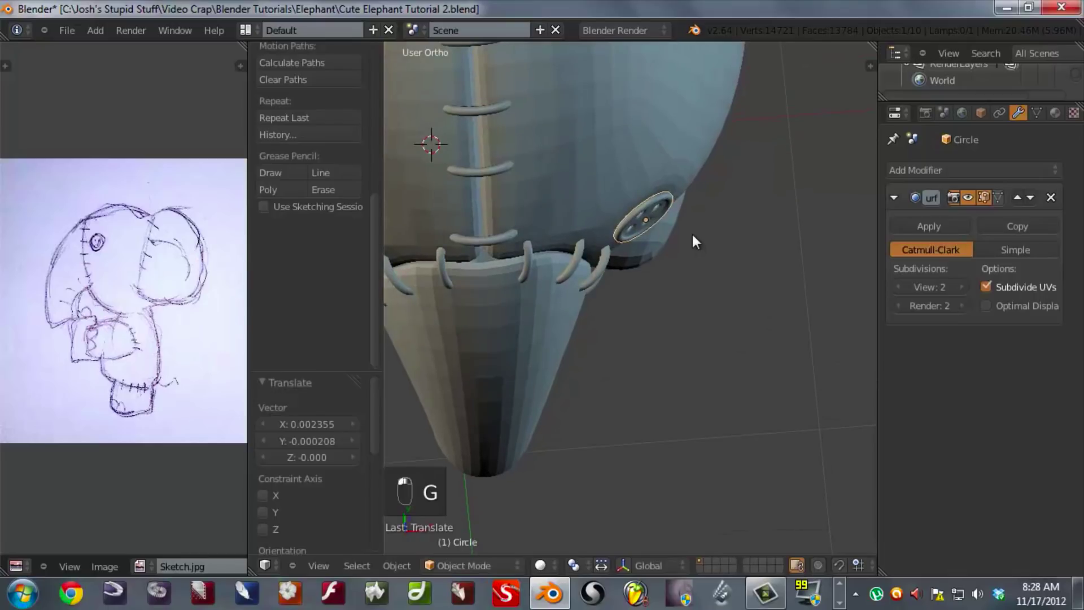
- Fine-tune the button eye's rotation and scale it up by about 1.053
key("r")
left_click(760, 237)
key("s")
left_click(760, 237)
middle_click_drag(759, 238, 723, 248)
scroll(756, 243, "down", 5)
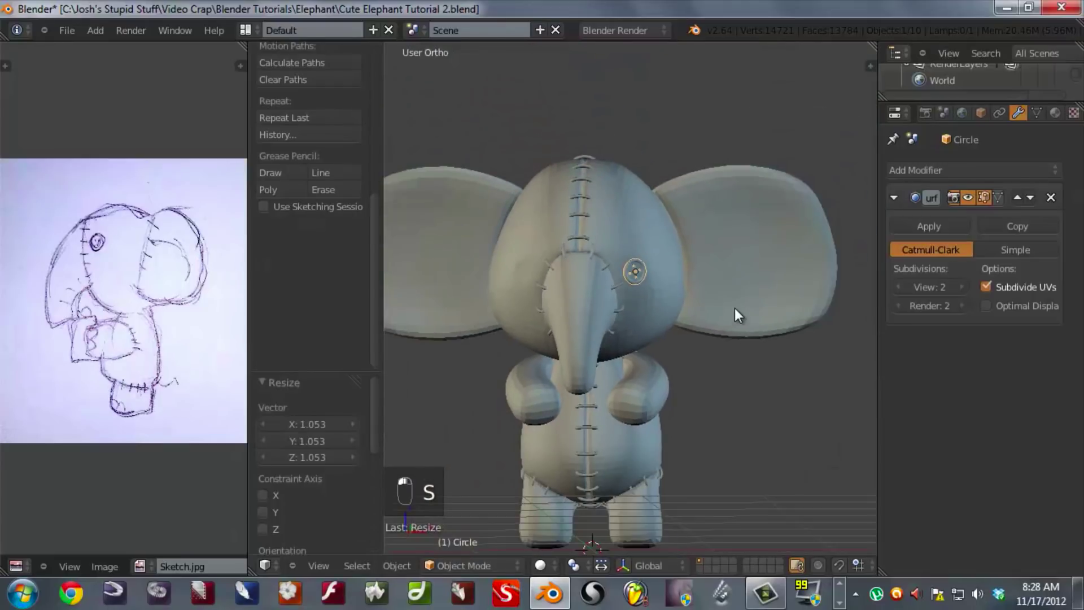
- Duplicate the upper trunk-seam stitch nearest the button eye and separate the copy into its own curve object
key("KP_1")
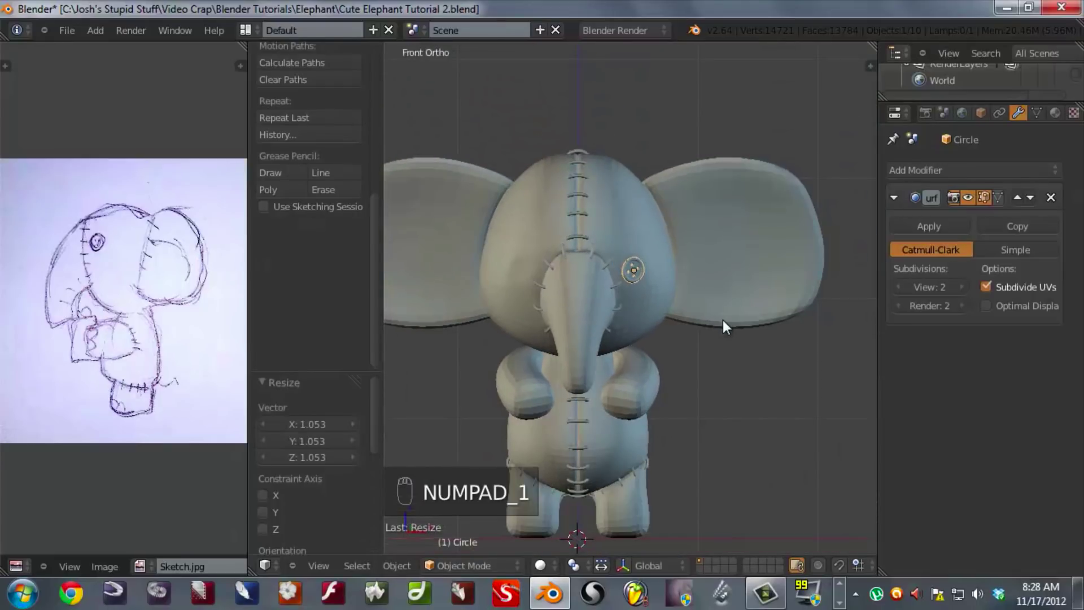
scroll(646, 341, "up", 5)
key("a")
key("a")
scroll(645, 342, "down", 3)
scroll(645, 341, "up", 5)
scroll(514, 204, "up", 2, "shift")
right_click(514, 208)
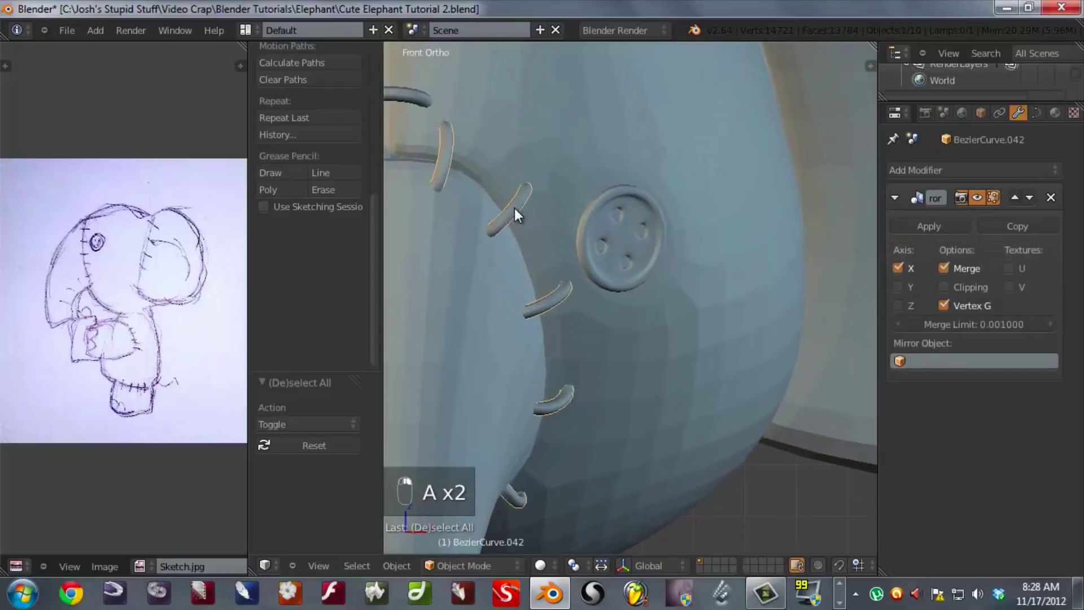
middle_click_drag(518, 182, 648, 300, "shift")
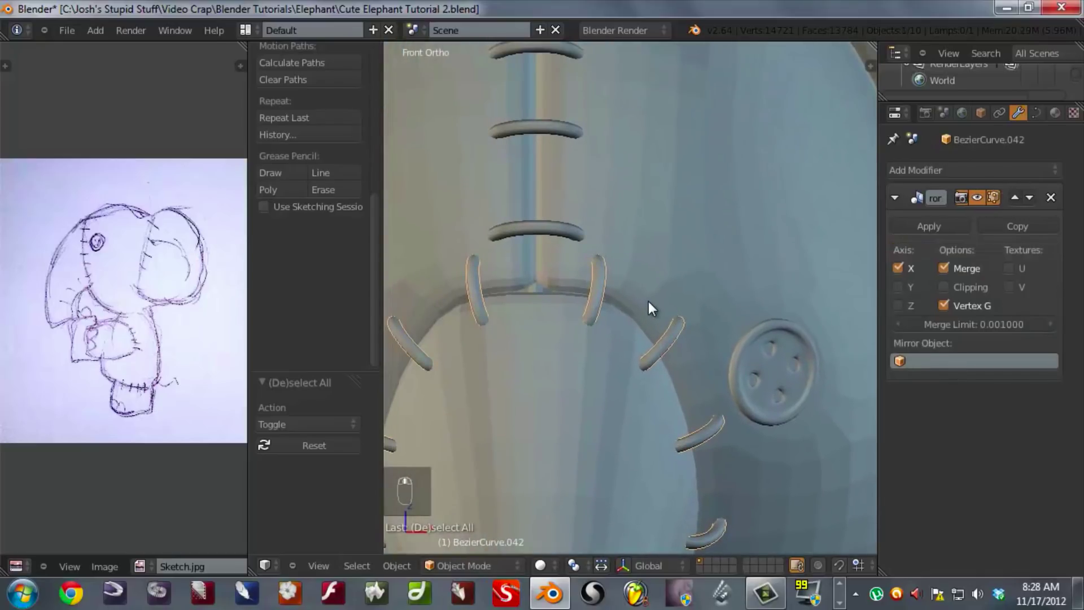
key("Tab")
scroll(713, 282, "down", 3)
key("a")
key("a")
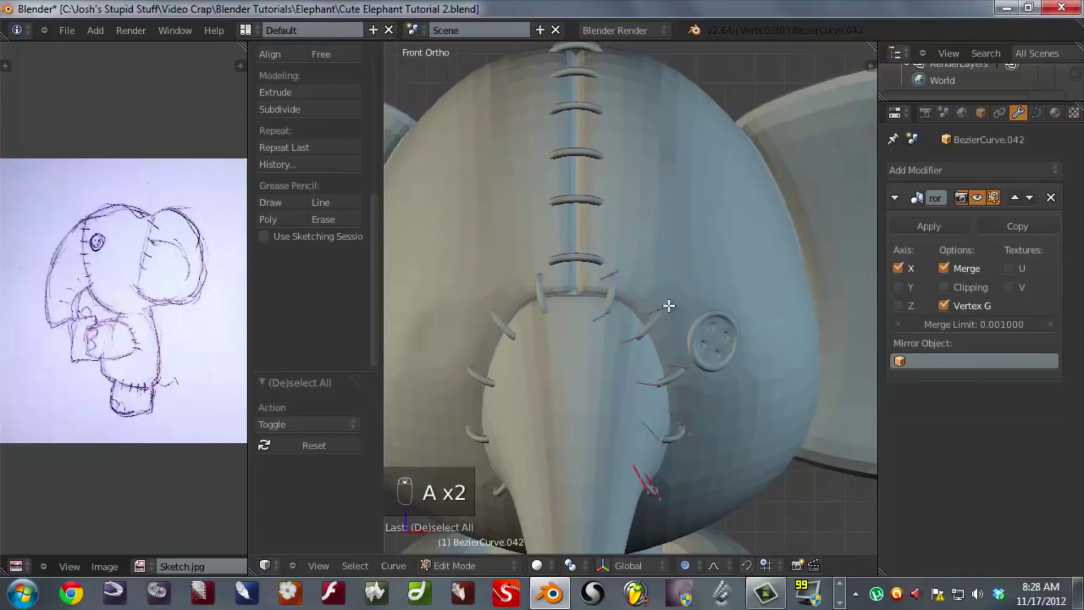
key("b")
left_click_drag(670, 297, 623, 360)
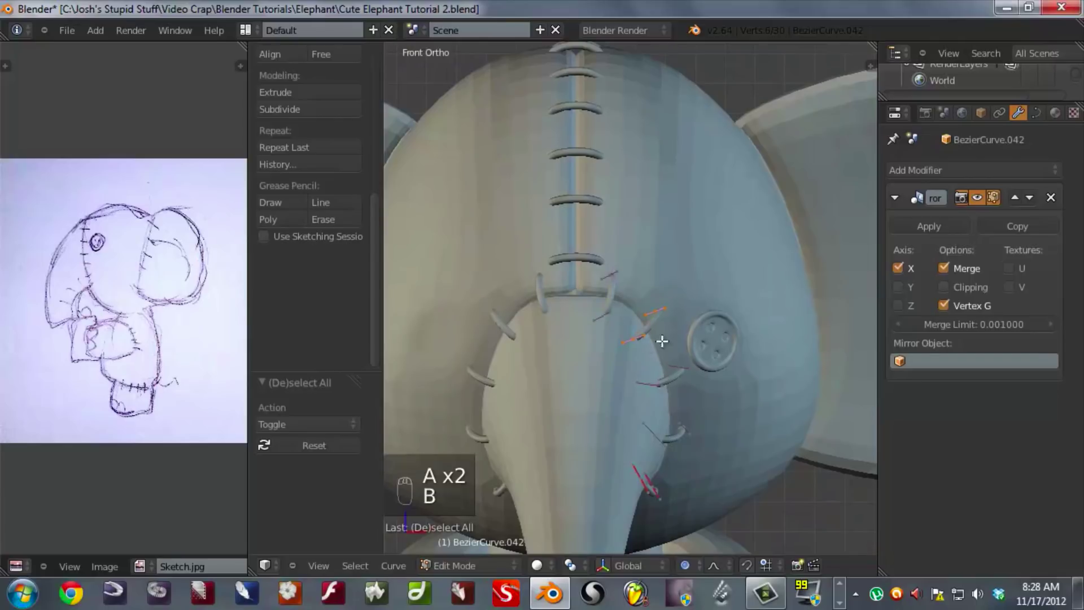
key("shift+d")
left_click(691, 323)
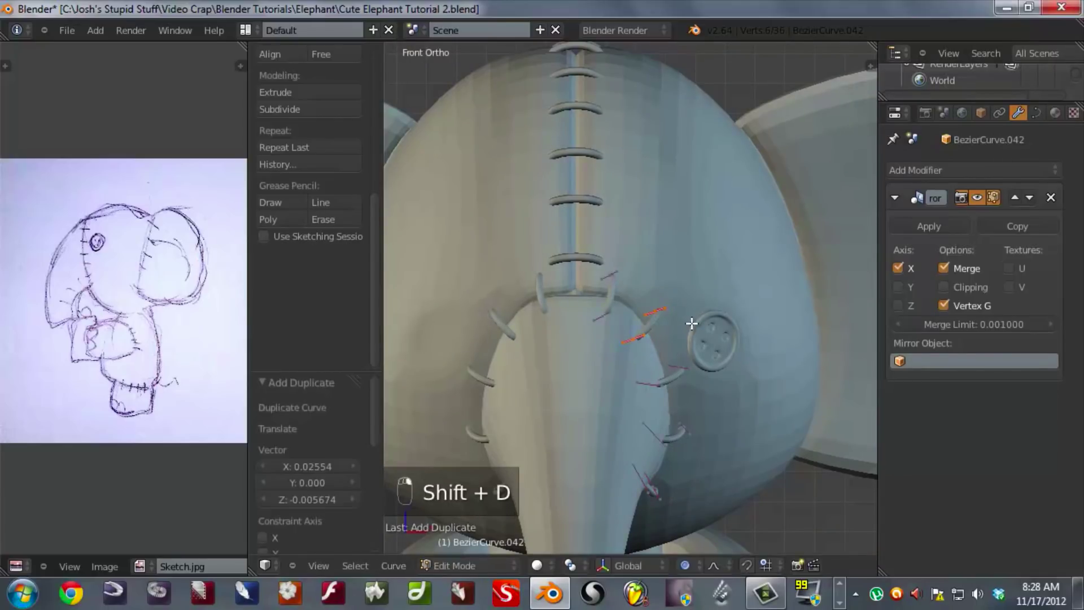
key("p")
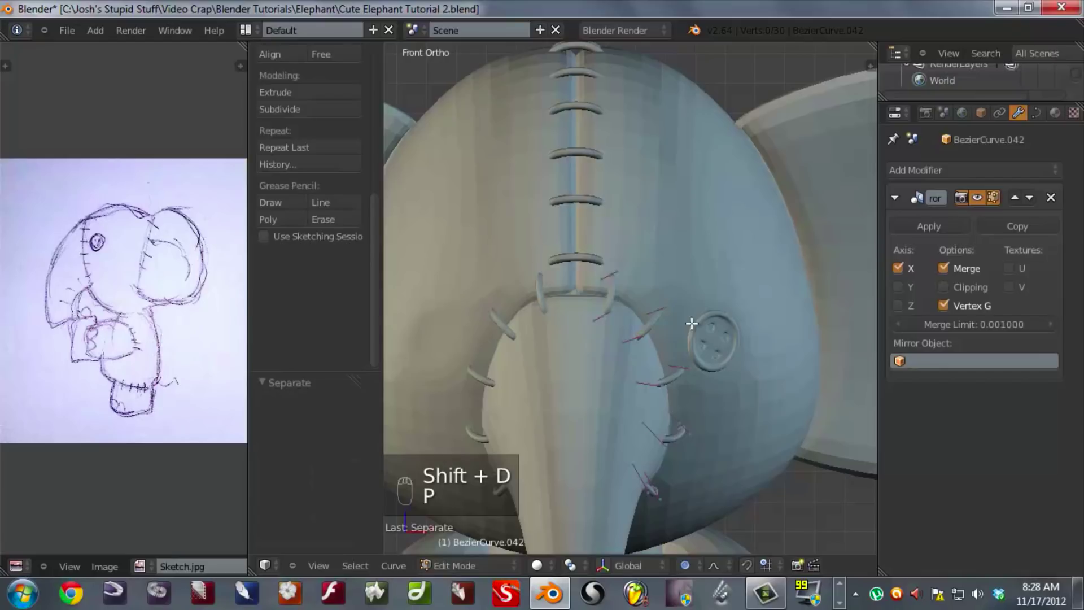
key("Tab")
- Move the separated stitch about 0.199 in X and -0.051 in Z onto the button, and remove its Mirror modifier
right_click(651, 327)
key("g")
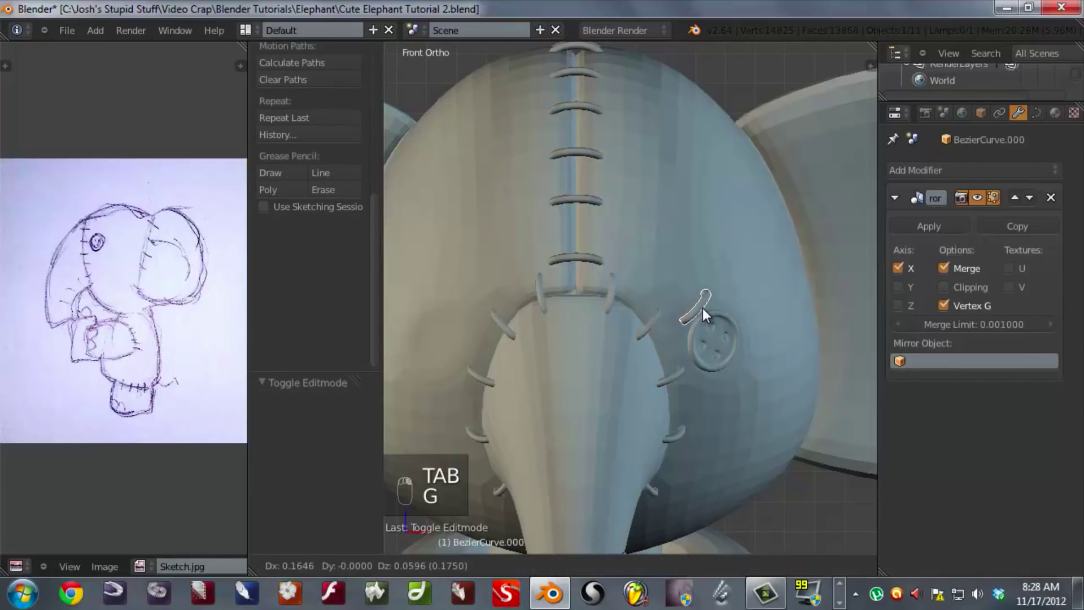
left_click(713, 343)
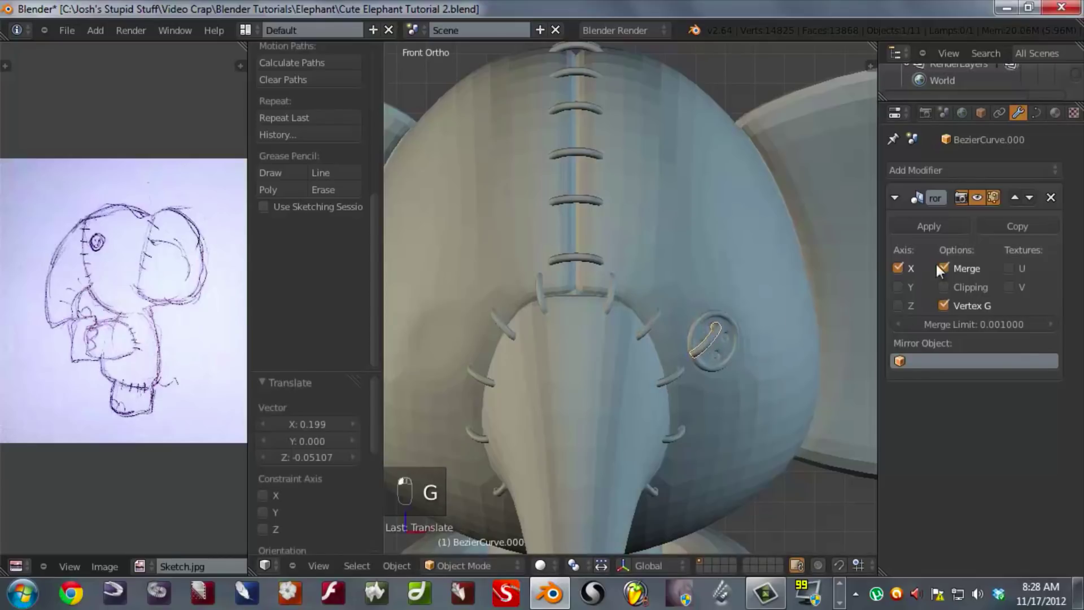
left_click(1051, 197)
scroll(590, 367, "up", 5)
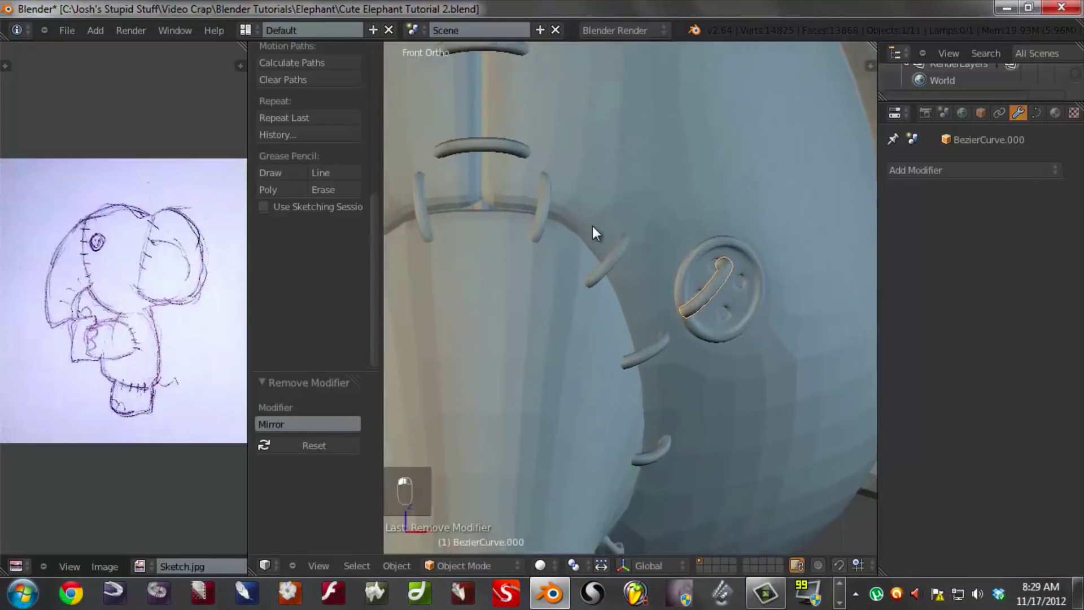
- Move the separated stitch about 0.061 in X and 0.102 in Y toward the button eye, working in top view
middle_click_drag(680, 270, 585, 352)
key("KP_7")
scroll(581, 305, "down", 3)
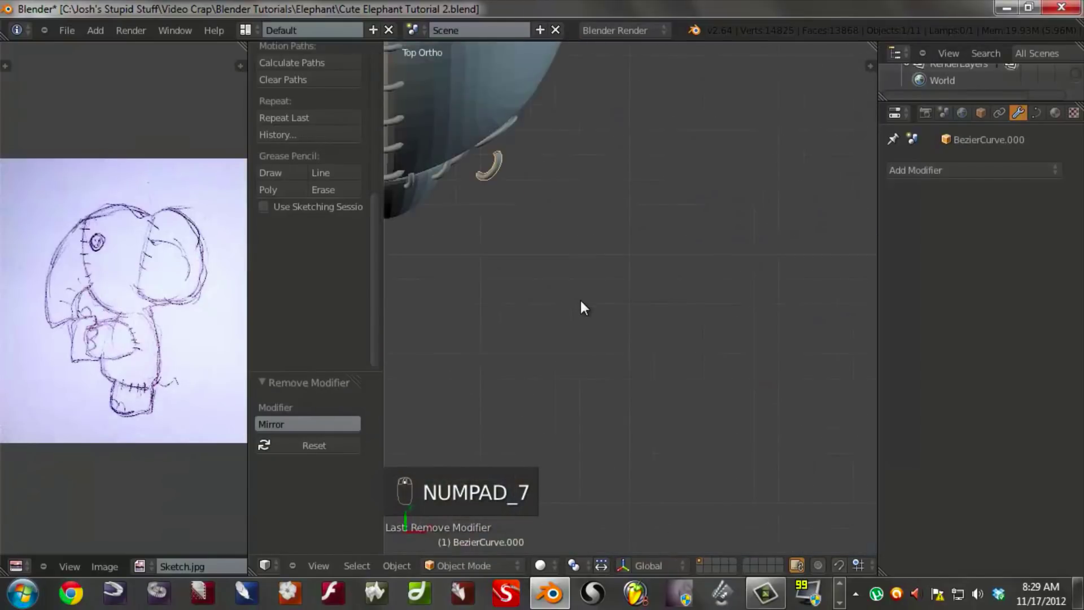
scroll(557, 232, "down", 1)
scroll(568, 319, "up", 2)
key("g")
left_click(573, 269)
- Set the stitch's origin to its geometry so it can pivot around its own center
key("KP_1")
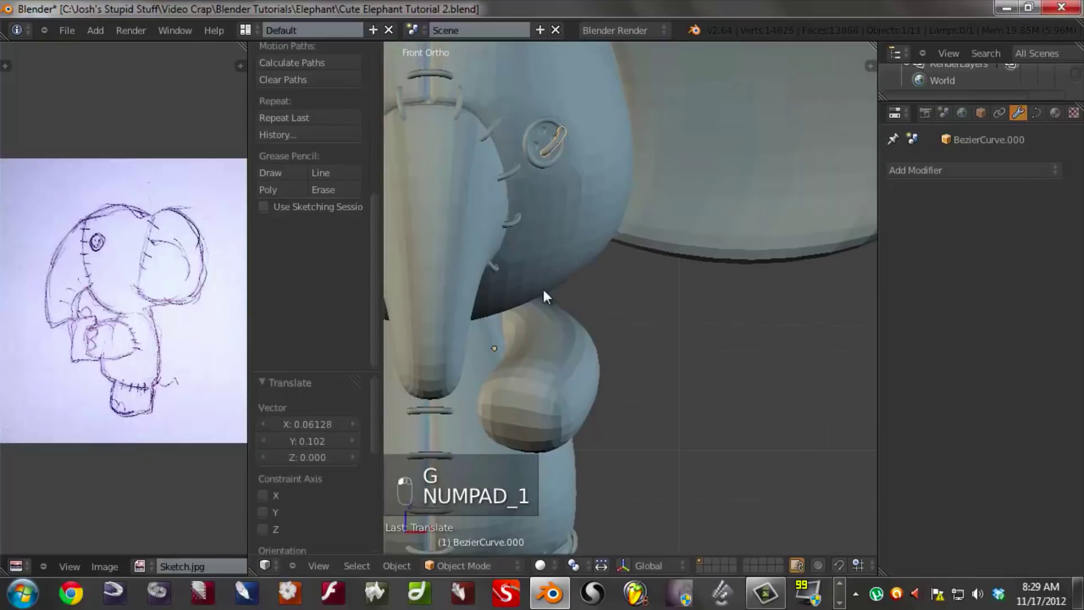
scroll(542, 266, "up", 3)
middle_click_drag(542, 266, 764, 334)
key("r")
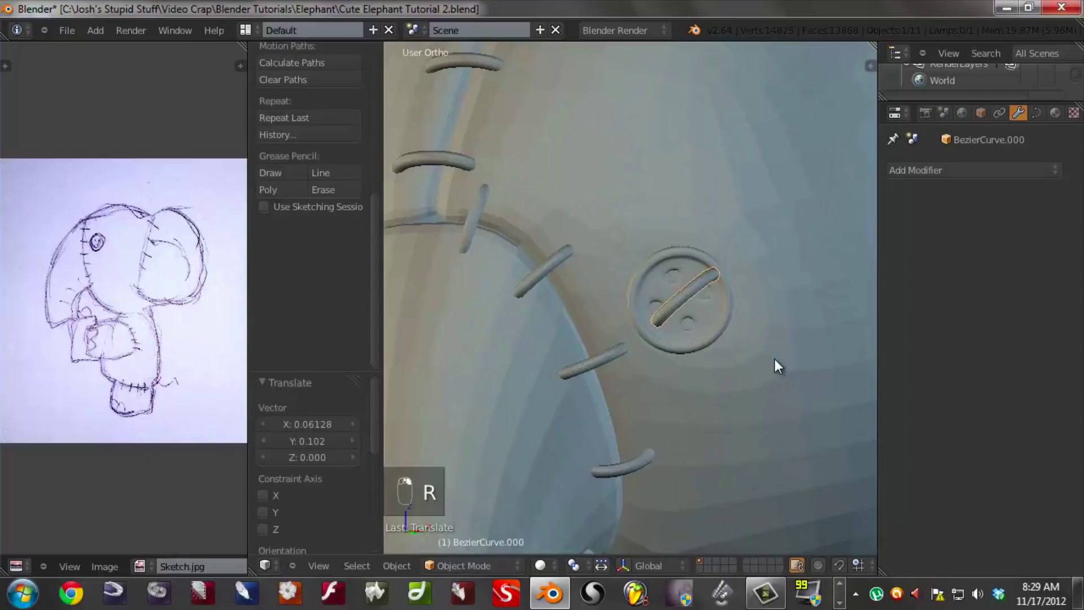
left_click(397, 565)
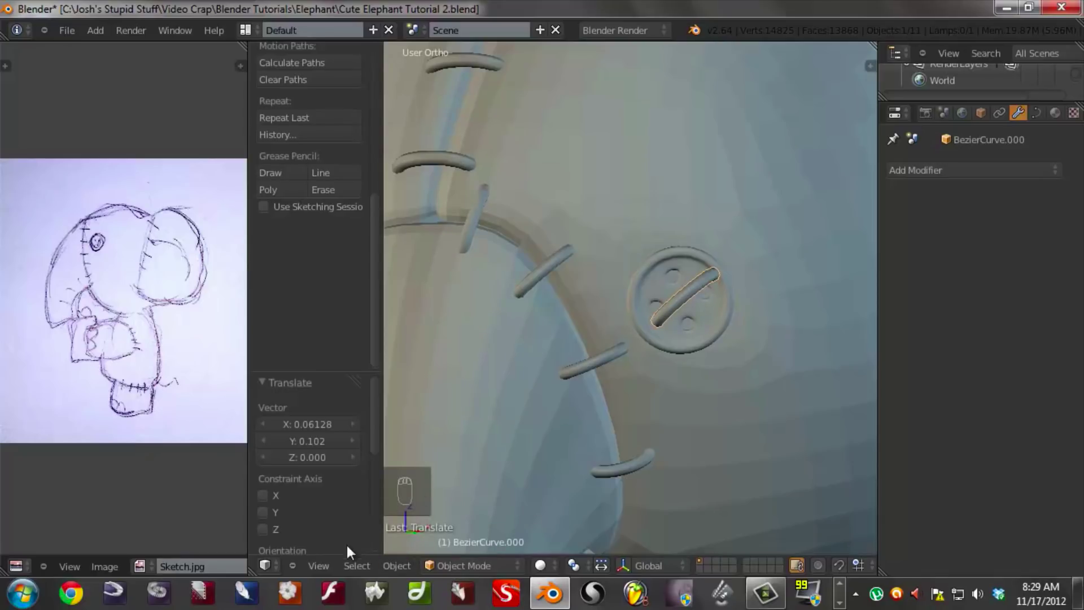
left_click(396, 565)
mouse_move(425, 489)
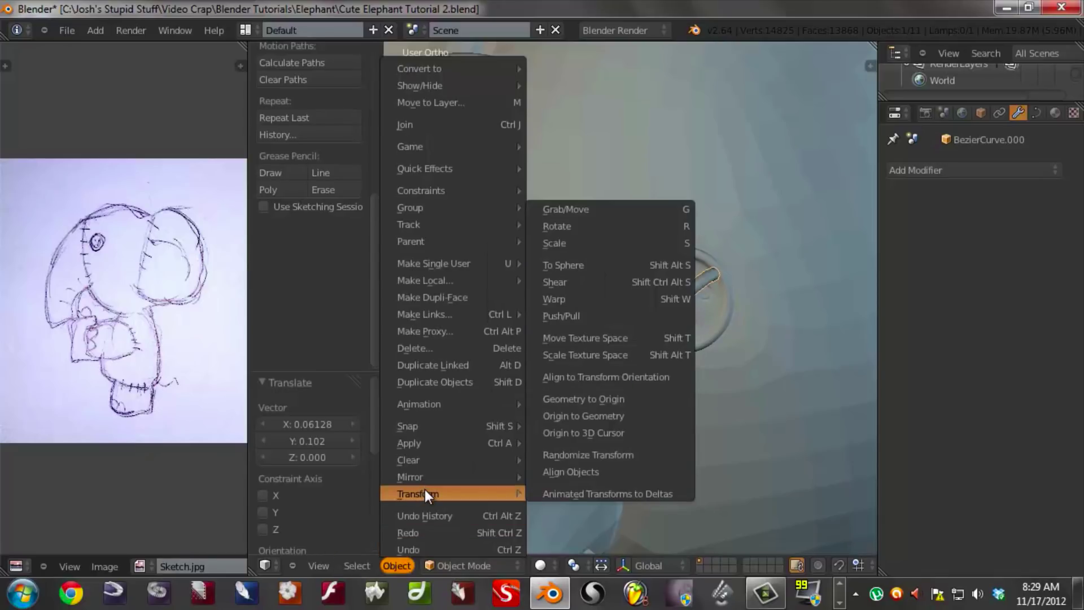
left_click(606, 416)
- Rotate the stitch in two passes, the last about 23.2°, to line it up with two opposite button holes
middle_click_drag(648, 361, 709, 328)
middle_click_drag(676, 280, 760, 305)
key("r")
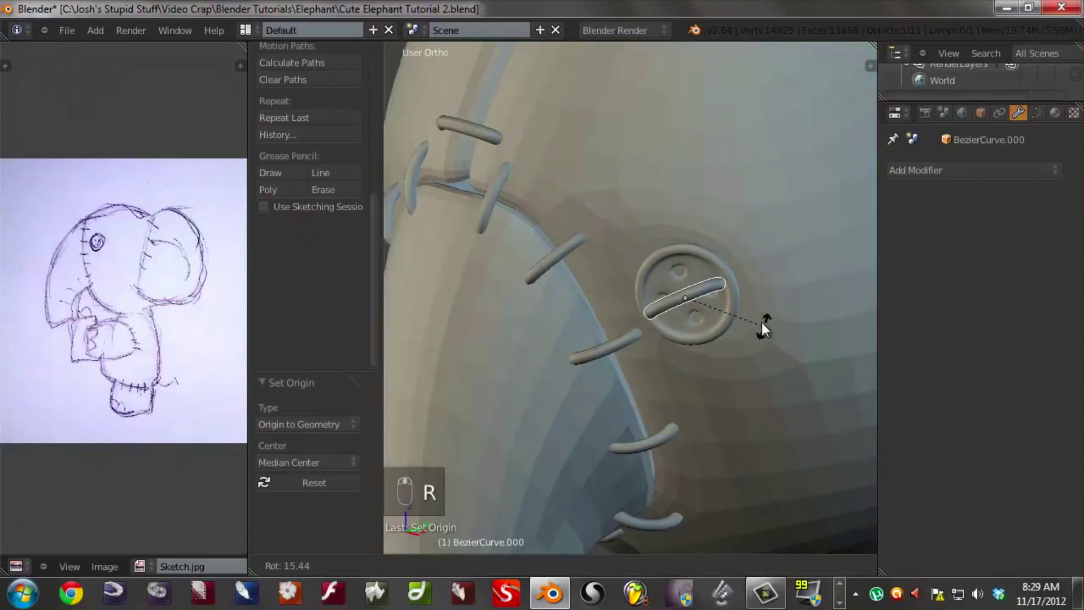
left_click(761, 323)
middle_click_drag(750, 380, 819, 341)
key("r")
left_click(834, 327)
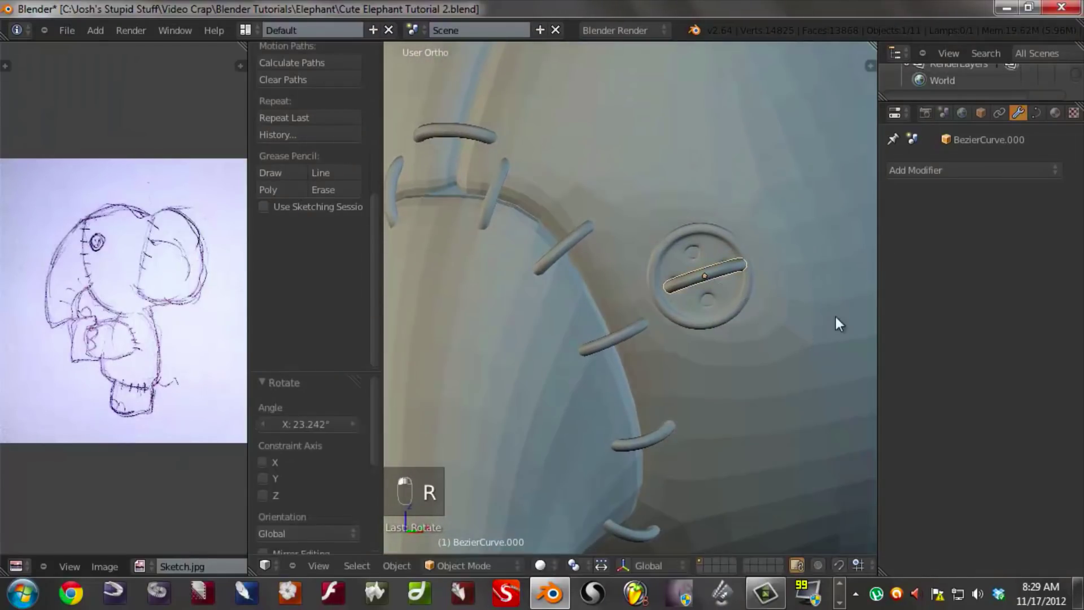
- Scale the stitch to about 0.702 and nudge it between the two opposite button holes
key("s")
left_click(784, 322)
key("g")
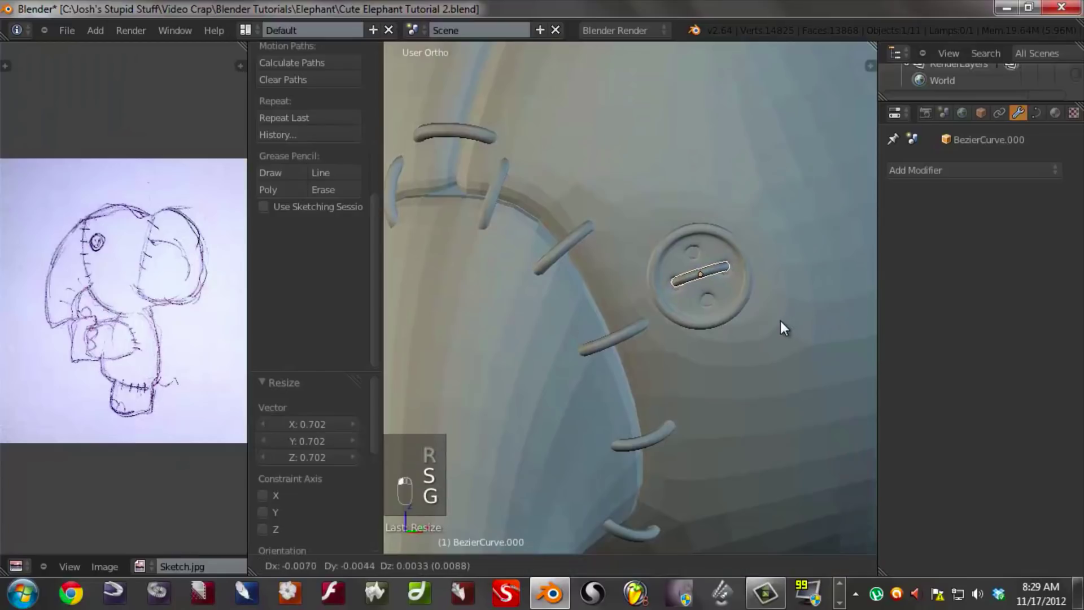
left_click(781, 321)
- From below the head, rotate the stitch about -14.7° and shift it so its arc sits inside the button rim
middle_click_drag(780, 321, 766, 260)
key("r")
left_click(763, 253)
key("g")
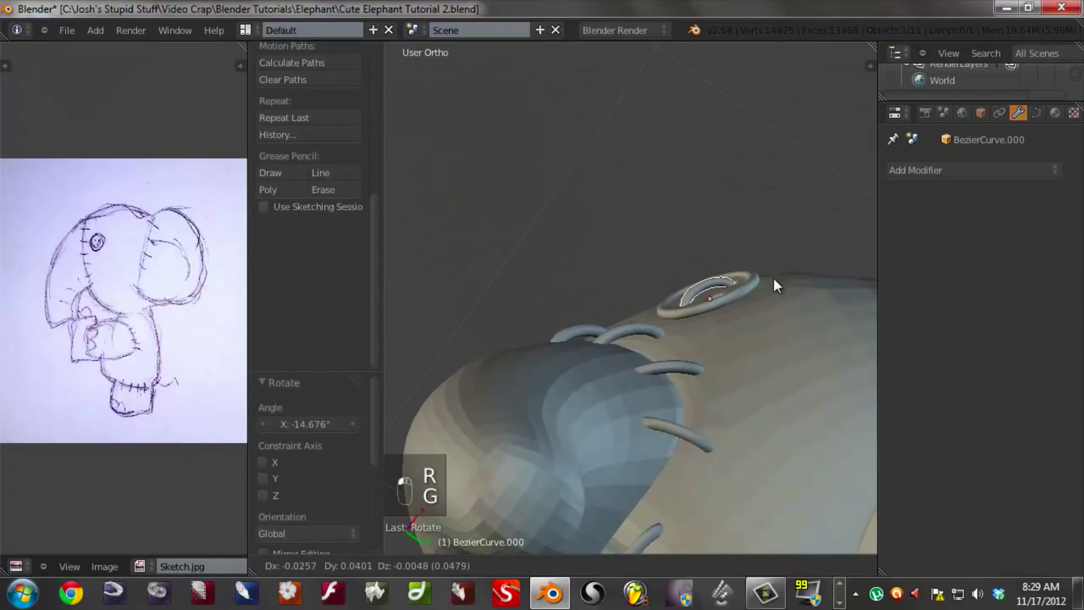
left_click(774, 276)
- Fine-tune the stitch's rotation from the side so it follows the tilt of the button face
middle_click_drag(773, 276, 818, 293)
key("r")
left_click(760, 364)
key("r")
right_click(831, 309)
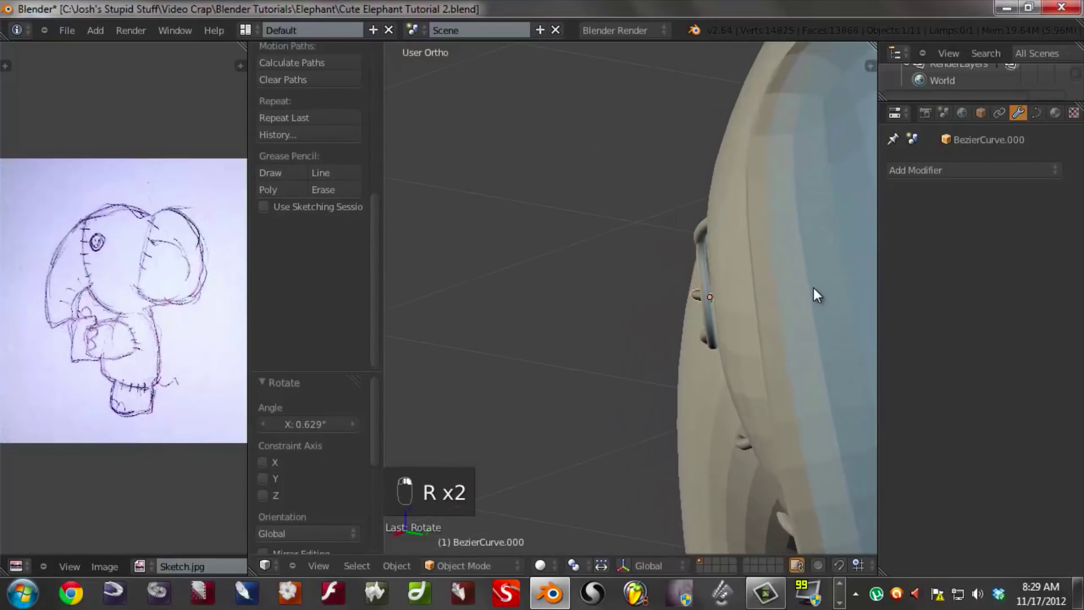
key("r")
left_click(815, 256)
- Nudge the stitch so its ends enter the two button holes, and duplicate it in place
middle_click_drag(815, 256, 855, 289)
scroll(774, 269, "up", 3)
middle_click_drag(775, 269, 714, 299)
key("g")
left_click(737, 301)
key("shift+d")
right_click(733, 304)
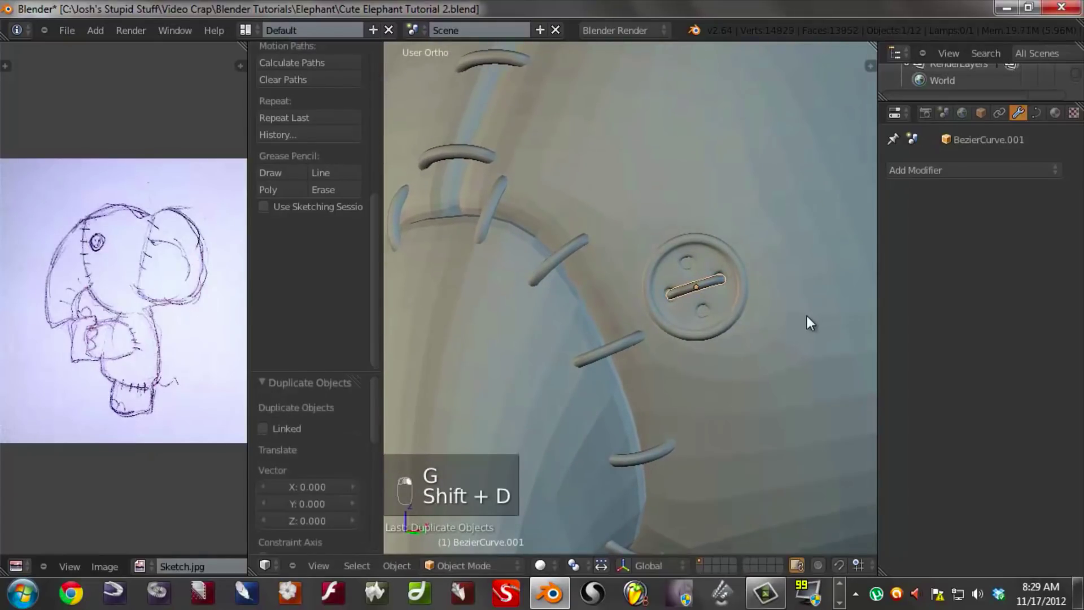
- Rotate the duplicated button thread about 87° so it crosses the first one, and adjust its position over the button holes
key("r")
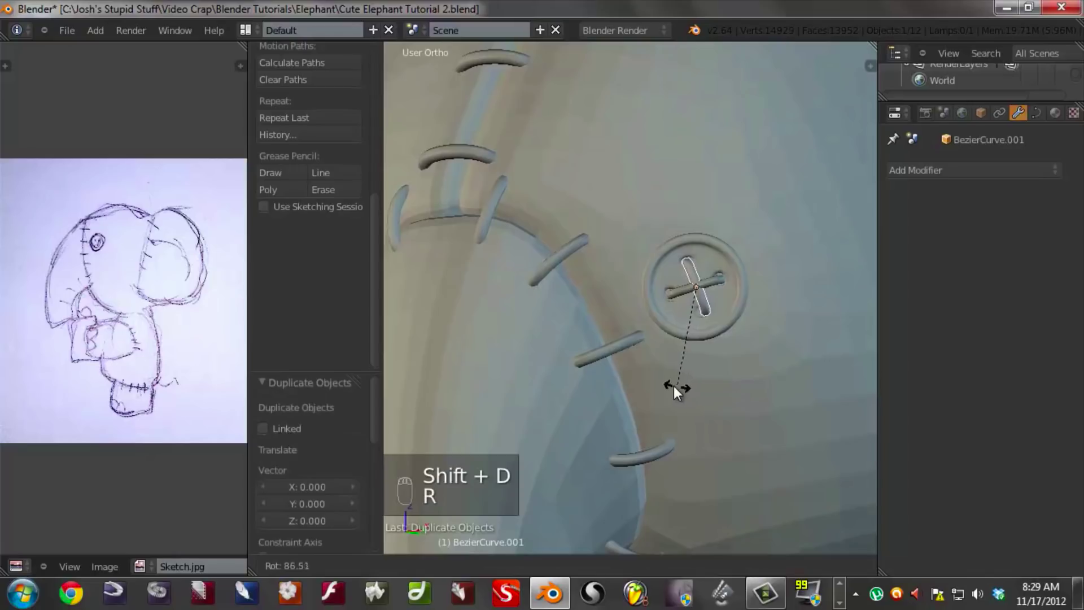
left_click(669, 384)
middle_click_drag(672, 385, 785, 417)
key("g")
left_click(784, 270)
key("g")
left_click(791, 428)
key("Tab")
scroll(709, 368, "down", 3)
key("Tab")
- Select both crossed button threads and convert them from curves to meshes
middle_click_drag(701, 383, 635, 320)
scroll(701, 351, "up", 2)
key("a")
key("a")
key("a")
scroll(700, 348, "up", 5)
right_click(606, 263)
right_click(594, 240, "shift")
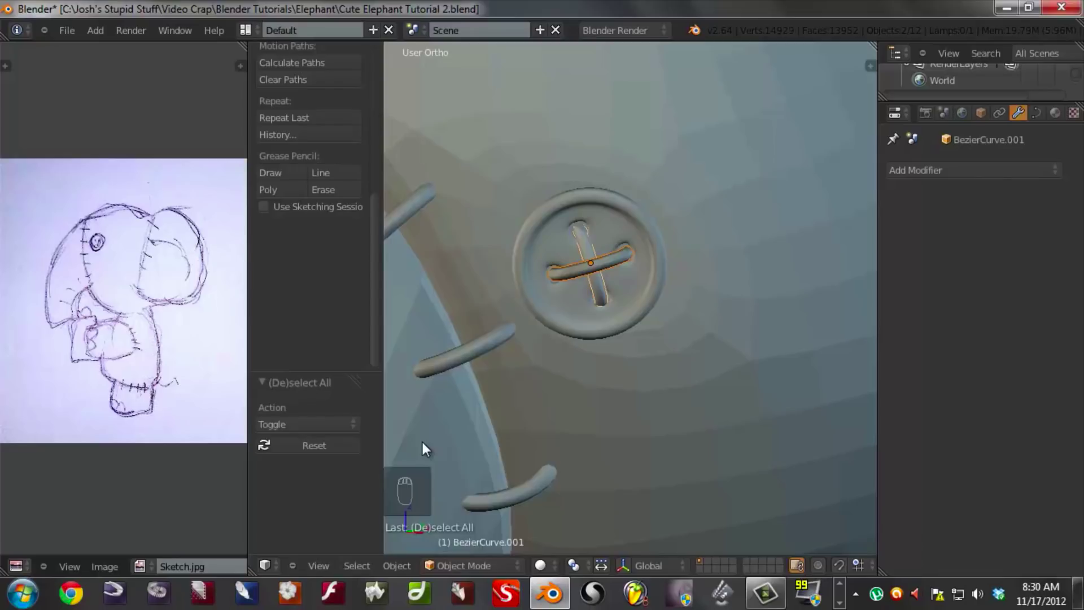
key("alt+c")
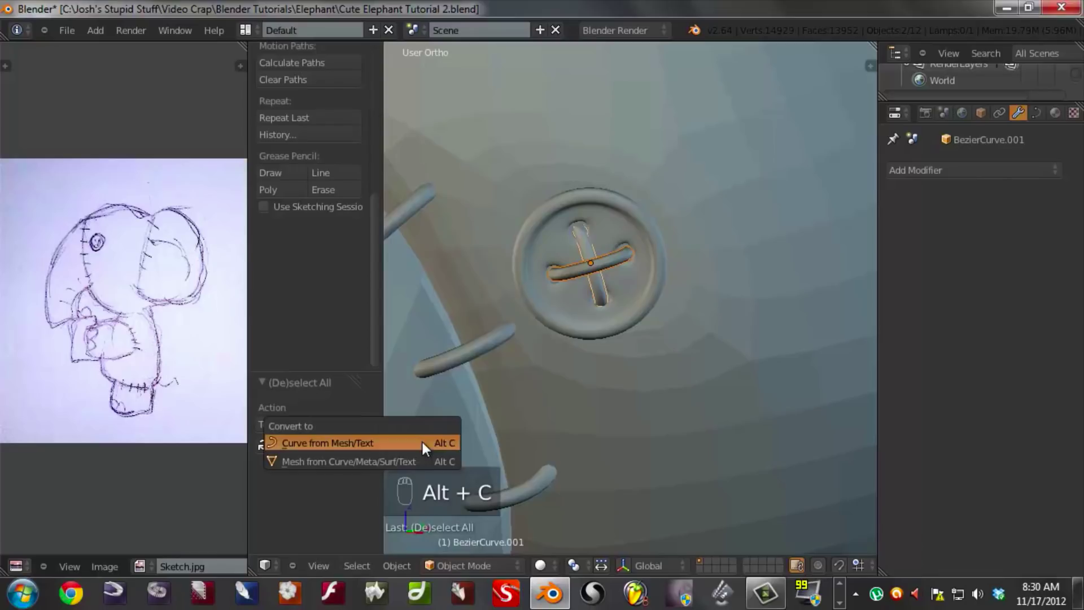
left_click(374, 458)
scroll(631, 270, "down", 2)
key("Tab")
scroll(632, 270, "up", 6)
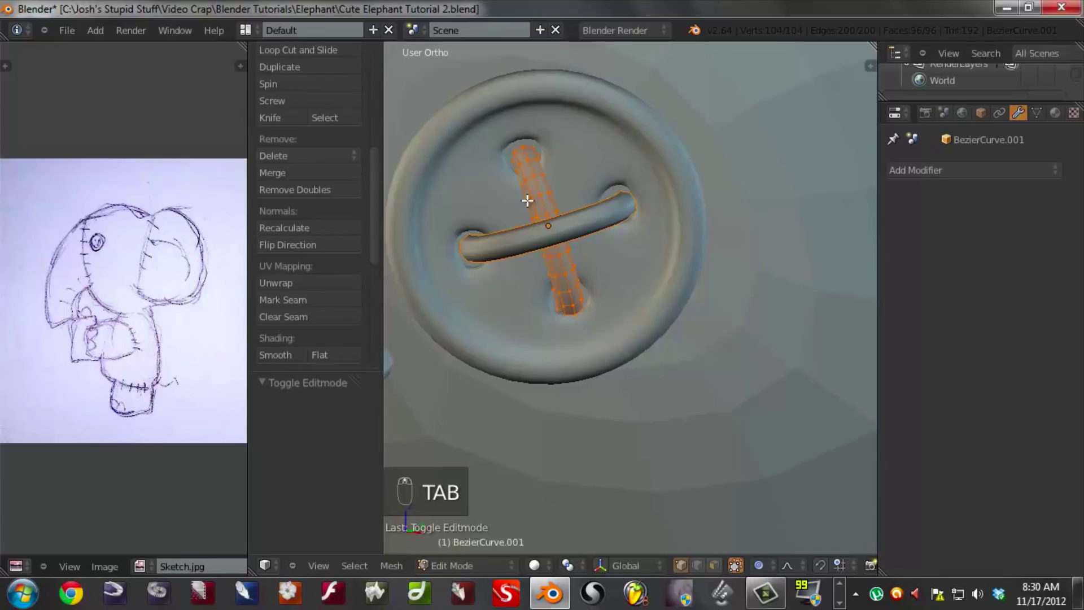
key("Tab")
scroll(581, 233, "down", 5)
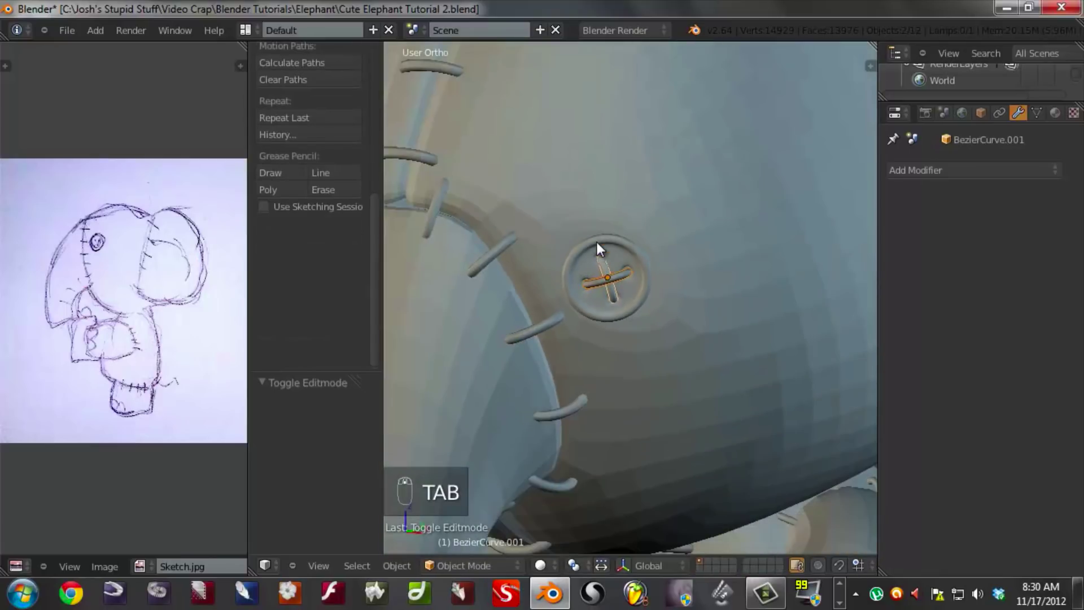
- Join the threads and the button into the elephant's head object so they use its mirror modifier
scroll(607, 270, "up", 2)
right_click(621, 266)
right_click(598, 258)
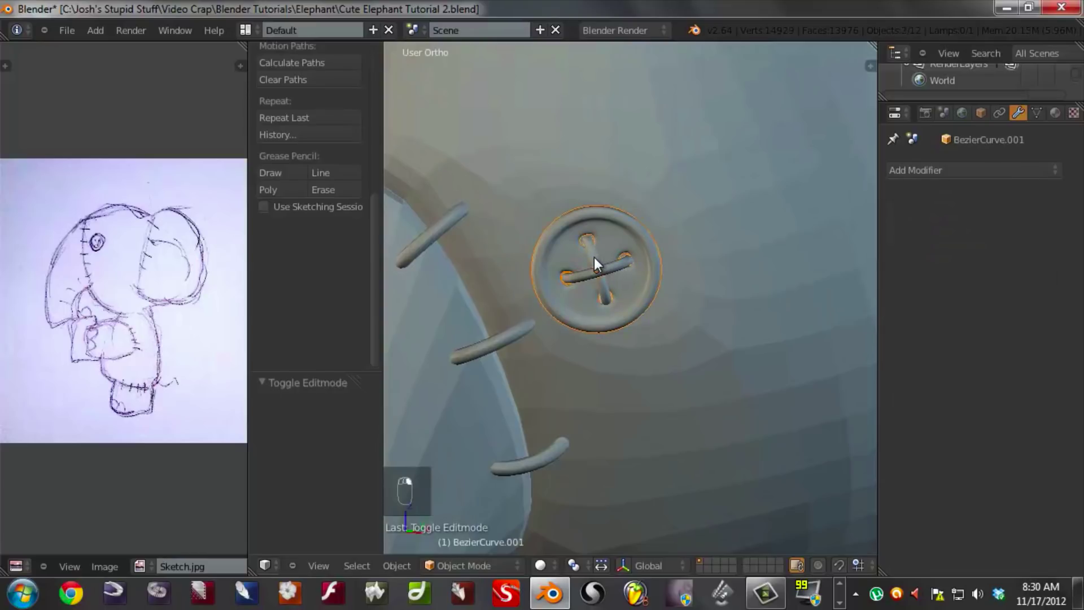
scroll(633, 284, "down", 6)
key("z")
right_click(651, 178)
middle_click_drag(651, 178, 704, 272)
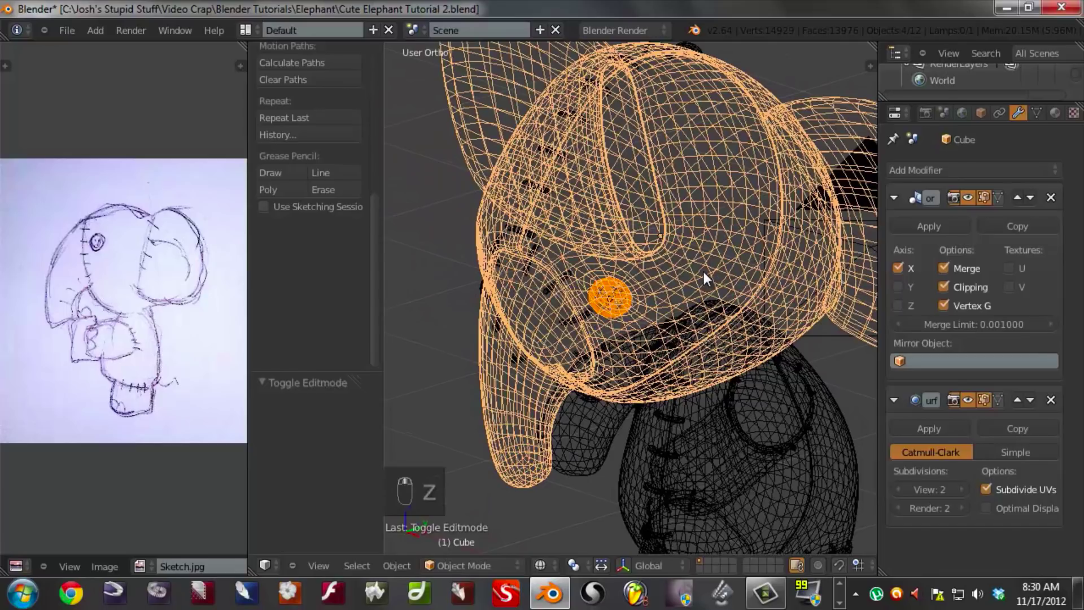
key("ctrl+j")
key("z")
mouse_move(704, 272)
middle_mouse_down()
mouse_move(577, 347)
mouse_move(724, 313)
middle_mouse_up()
scroll(724, 313, "up", 3)
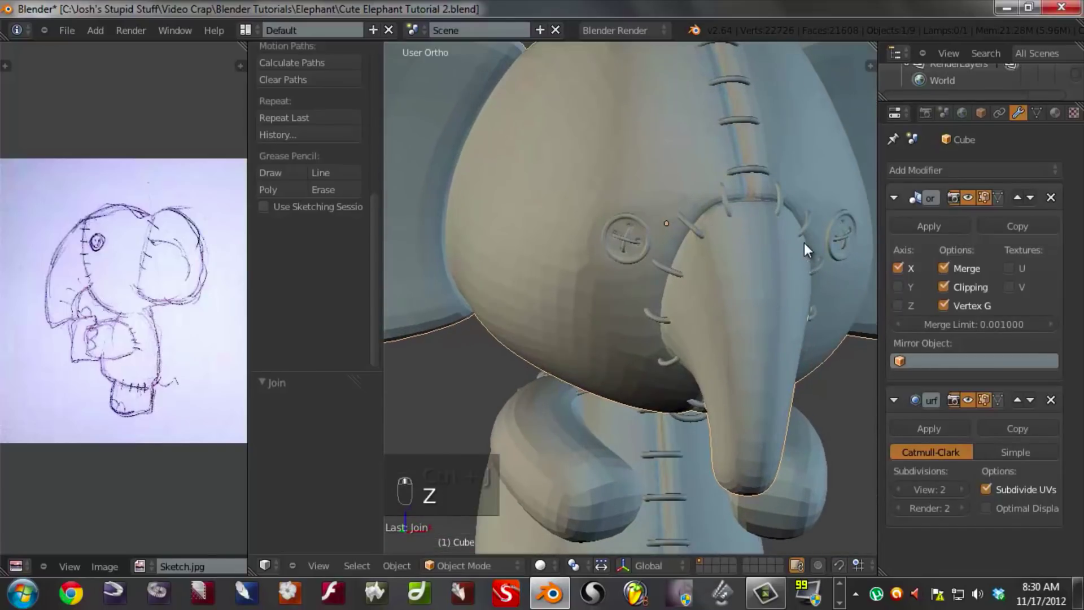
- Deselect everything and save the elephant file over Cute Elephant Tutorial 2.blend
middle_click_drag(770, 354, 665, 66)
scroll(662, 291, "down", 5)
key("a")
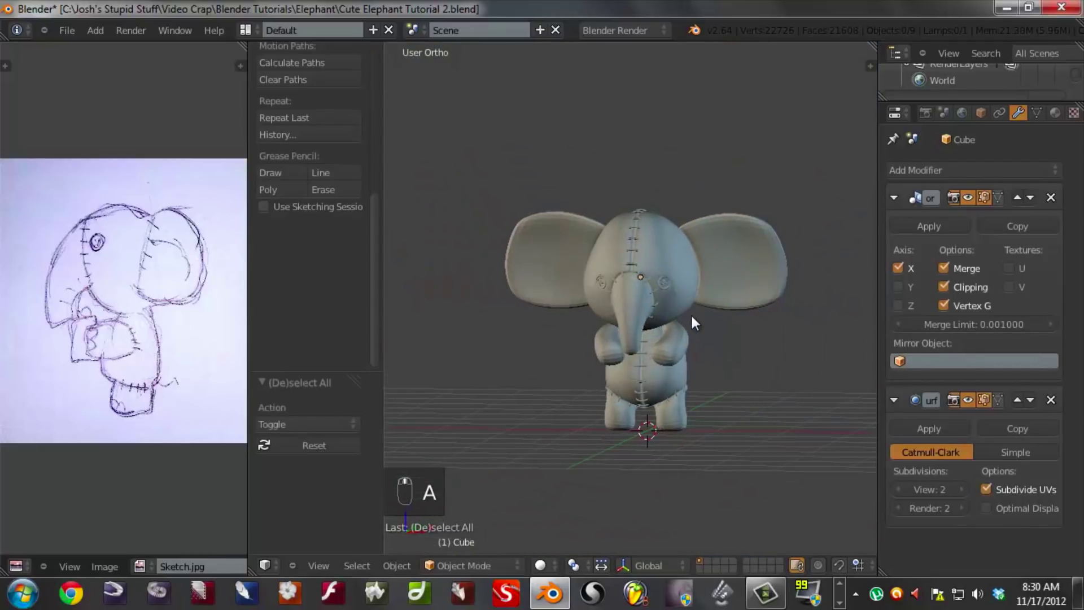
key("ctrl+s")
left_click(692, 316)
middle_click_drag(657, 347, 567, 306)
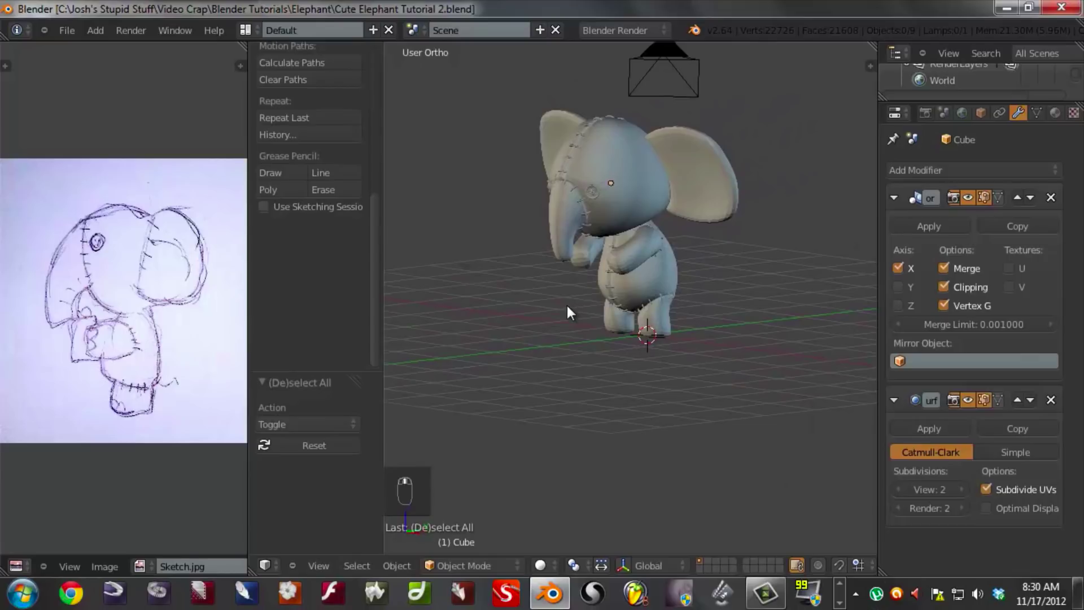
- Expand the 3D view over the sketch area, and show an empty layer from the front
left_click_drag(253, 570, 44, 523)
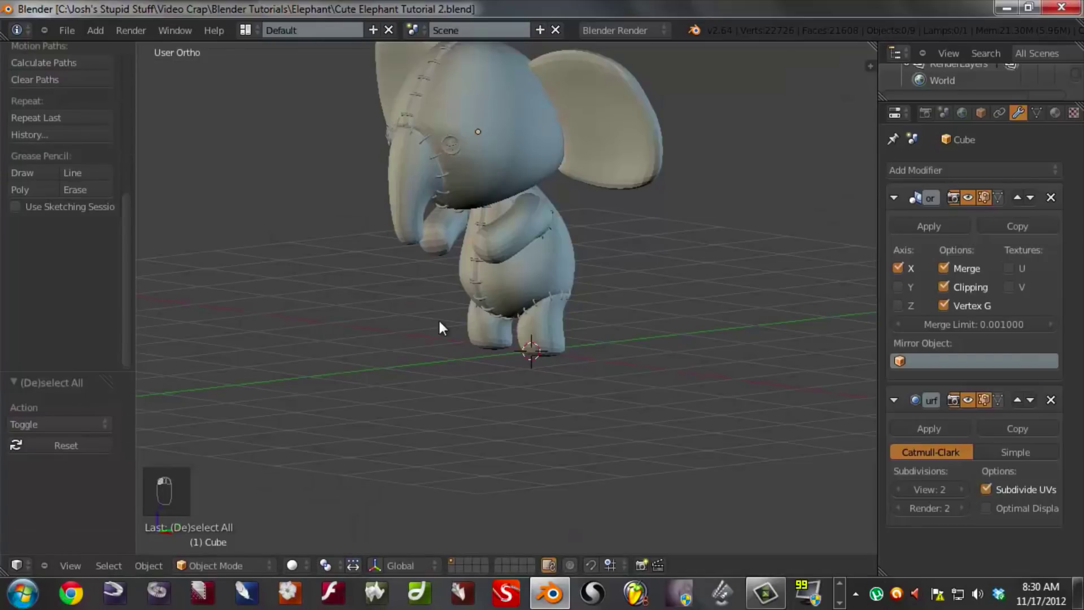
left_click(459, 562)
key("KP_1")
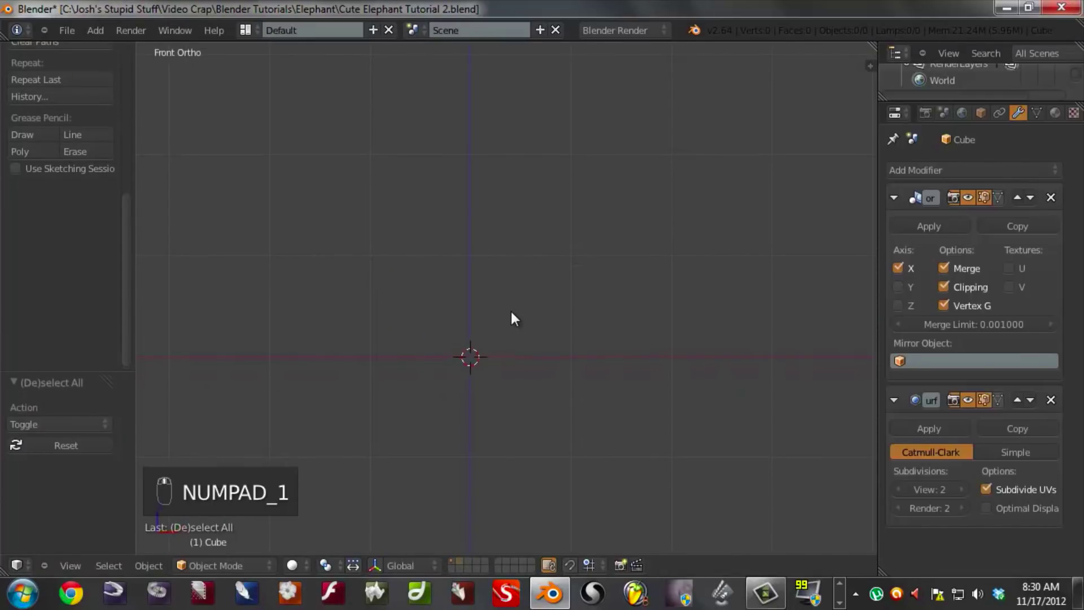
- Enable background images for the 3D view and add a new image slot
key("n")
left_click(753, 139)
left_click(740, 138)
left_click(753, 165)
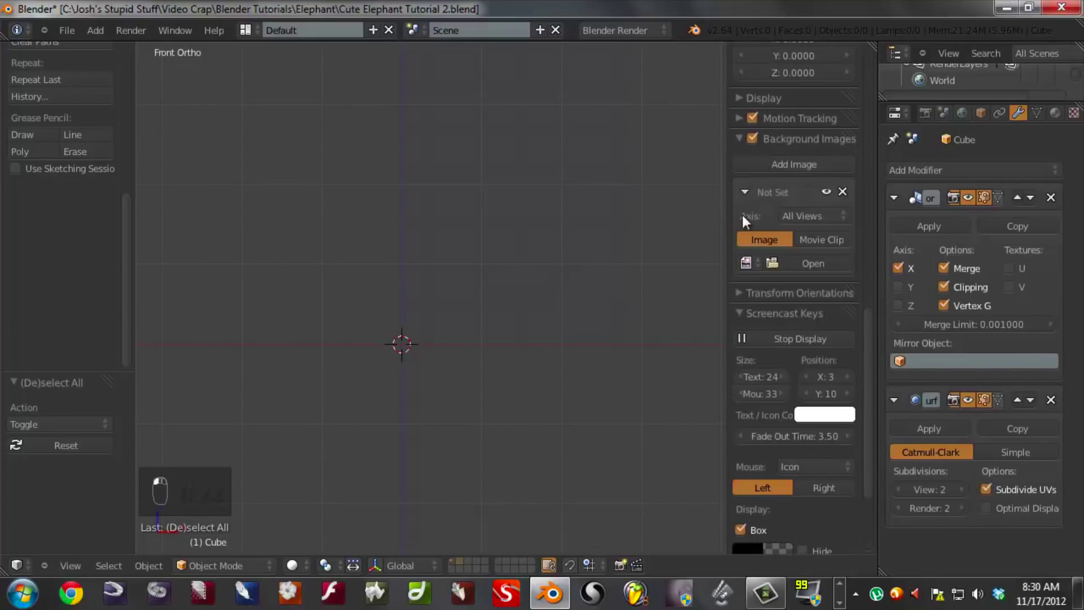
- Load Mouse.png from the Reference Images folder as the background image
left_click(786, 260)
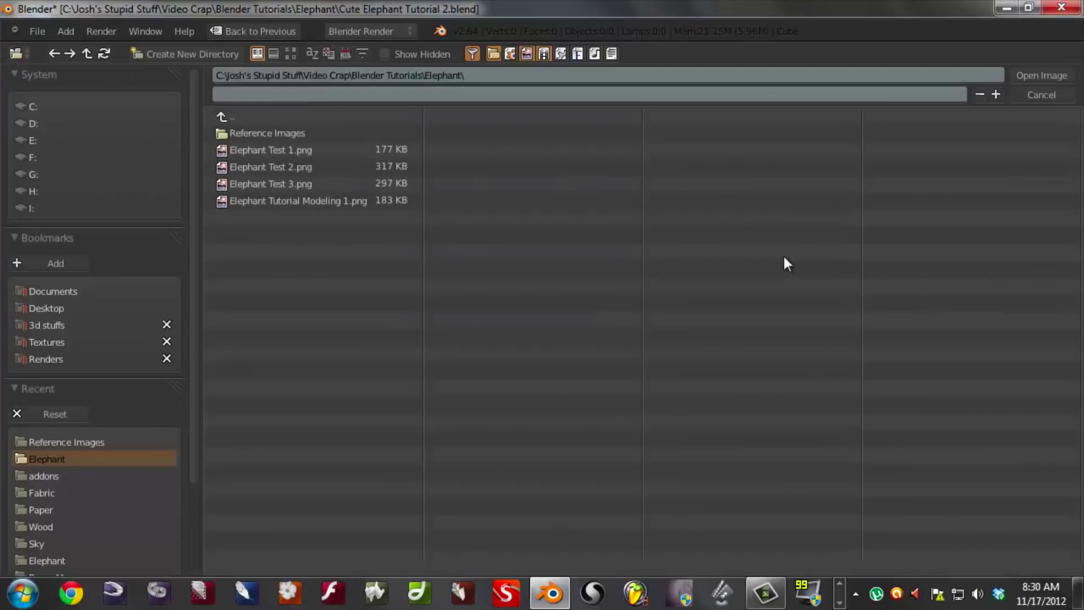
left_click(222, 136)
left_click(223, 132)
double_click(223, 132)
scroll(371, 277, "down", 2)
scroll(501, 341, "up", 1)
mouse_move(500, 341)
middle_mouse_down("shift")
mouse_move(465, 321)
mouse_move(498, 335)
middle_mouse_up("shift")
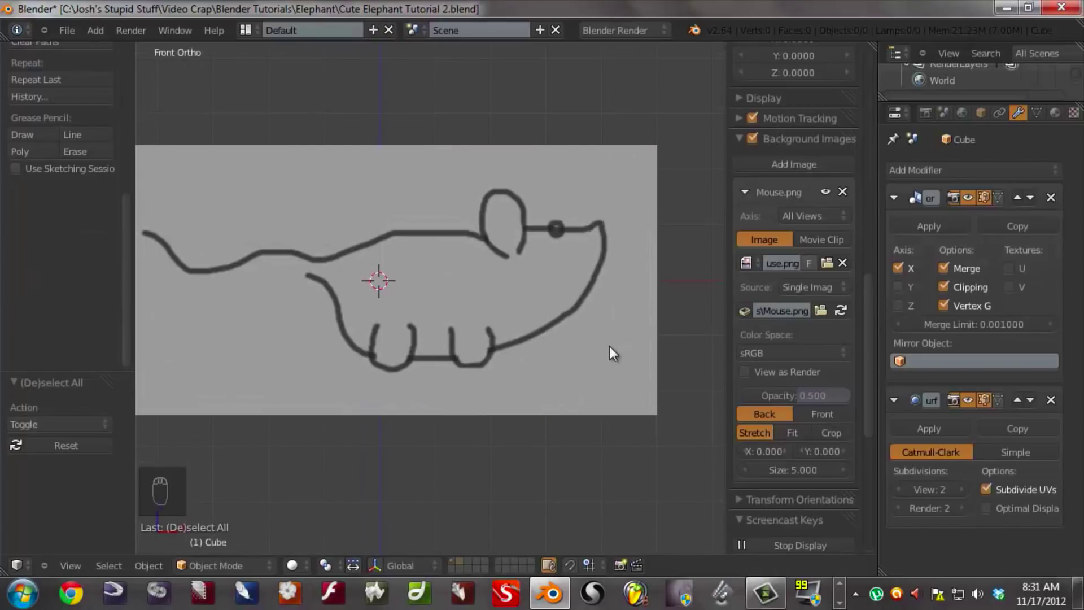
key("n")
scroll(621, 360, "up", 1)
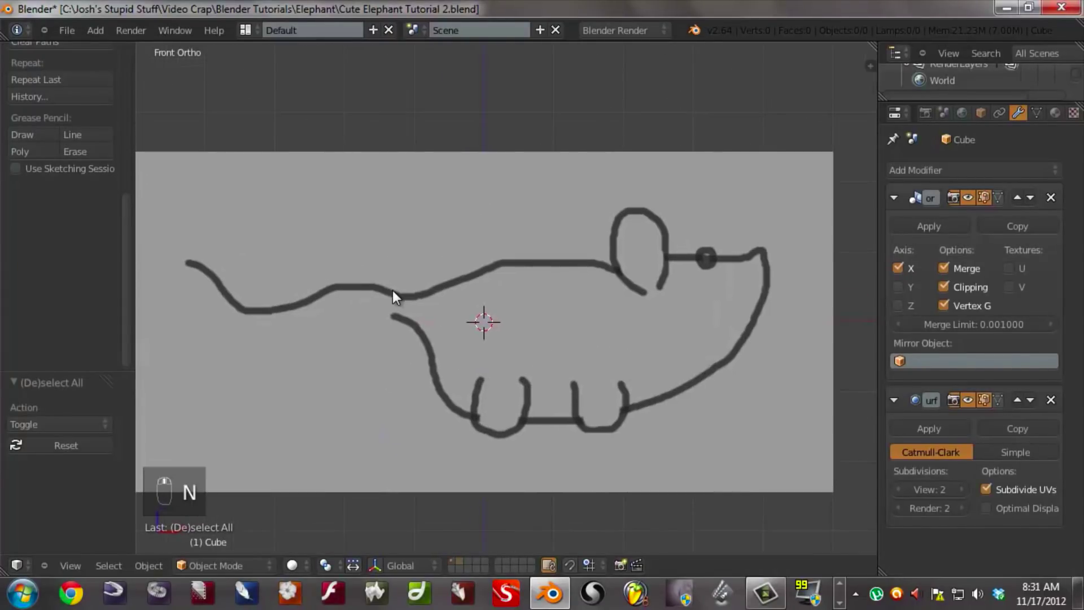
- Add a cube, switch to wireframe display and move the cube over the middle of the mouse's body
key("shift+a")
left_click(450, 308)
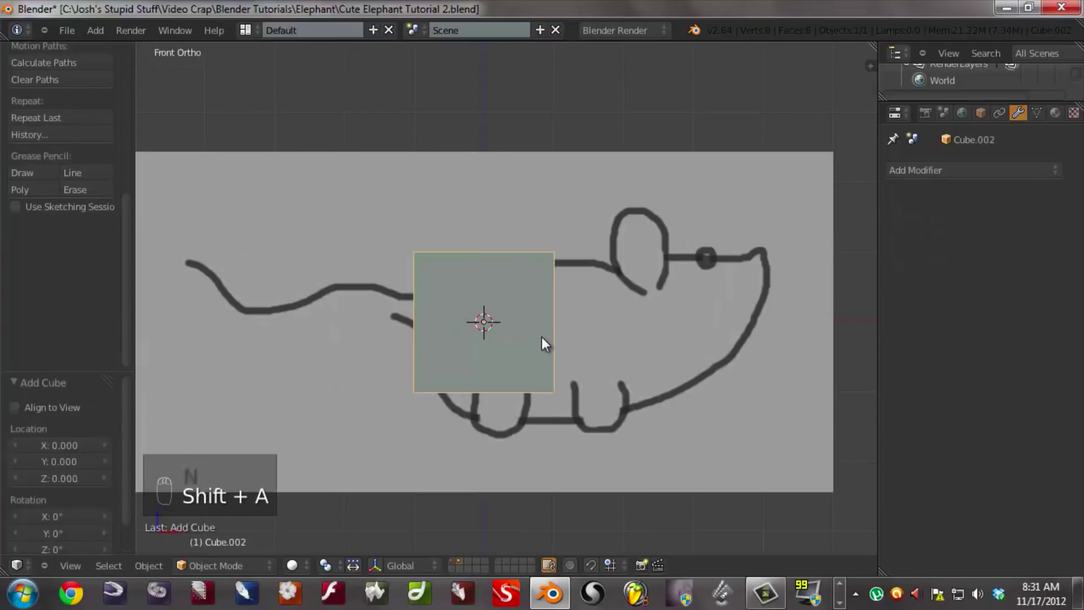
middle_click_drag(541, 337, 516, 283, "shift")
key("z")
key("g")
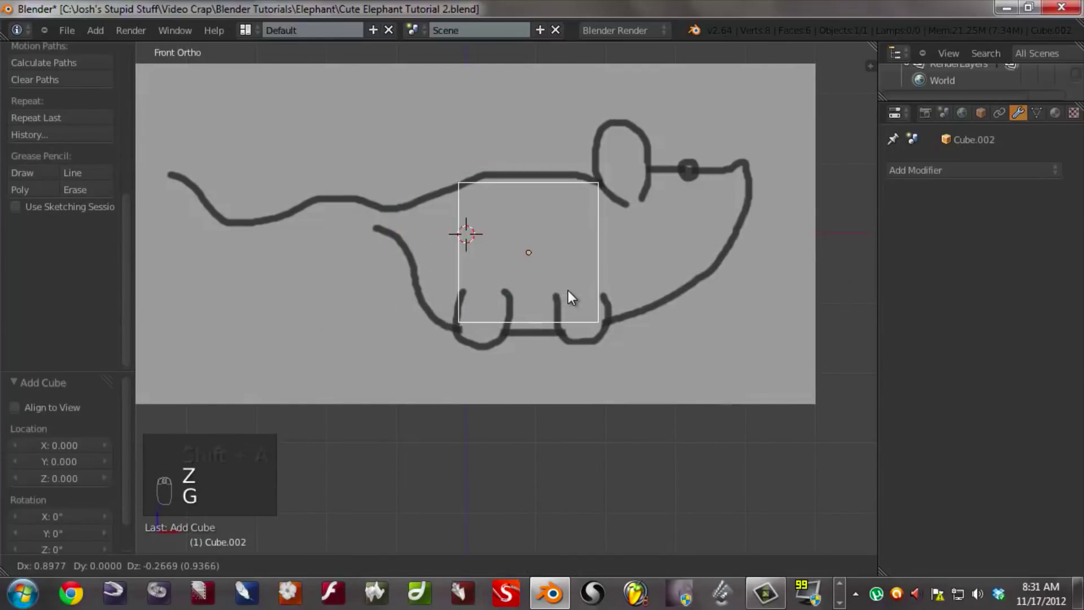
left_click(568, 290)
- Move the cube's upper rear vertices about 0.38 in X and 0.15 in Z onto the drawn back line
key("Tab")
key("a")
key("a")
key("b")
left_click_drag(446, 169, 473, 195)
key("g")
left_click(467, 160)
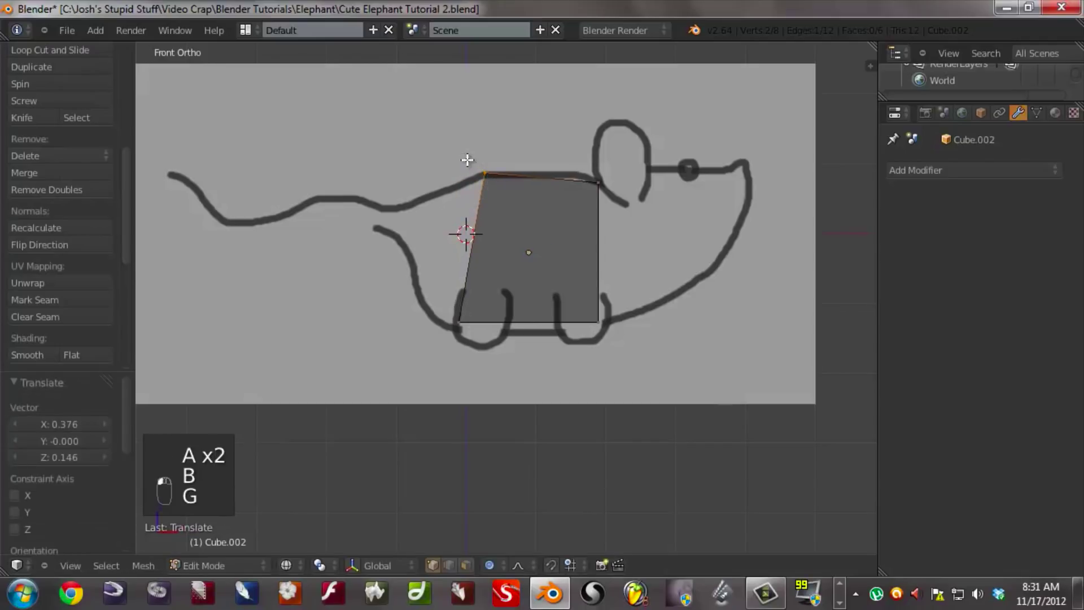
- Turn off proportional editing and move the lower rear vertices to where the hind leg meets the belly line
key("o")
key("a")
key("b")
left_click_drag(446, 312, 472, 340)
key("g")
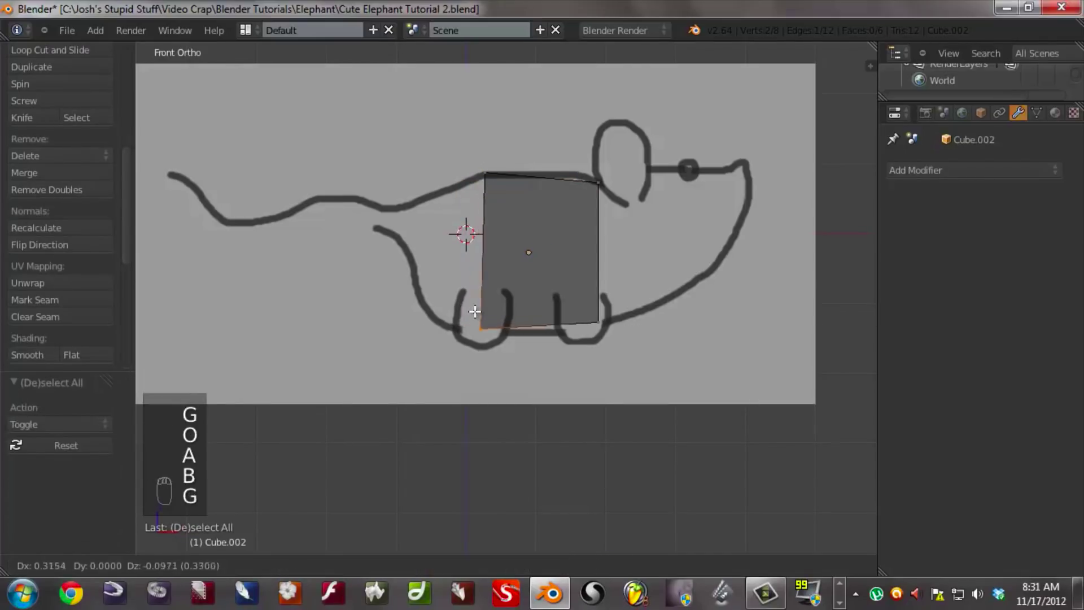
left_click(511, 342)
- Move the cube's upper front vertices back onto the mouse's drawn back line
key("a")
key("b")
left_click_drag(615, 203, 581, 165)
key("g")
left_click(559, 160)
key("a")
key("g")
left_click(611, 302)
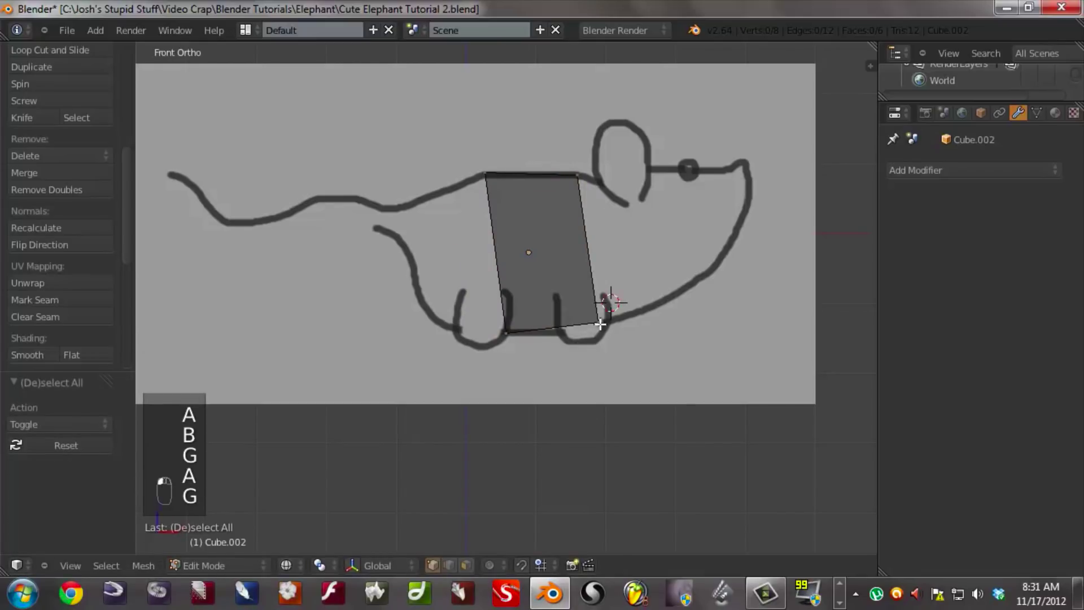
- Move the lower front vertices to the rear edge of the front leg, and shift the upper front ones about 0.13 rearward
key("b")
left_click_drag(581, 339, 620, 293)
key("g")
left_click(571, 316)
key("a")
key("b")
left_click_drag(587, 186, 567, 164)
key("g")
left_click(550, 157)
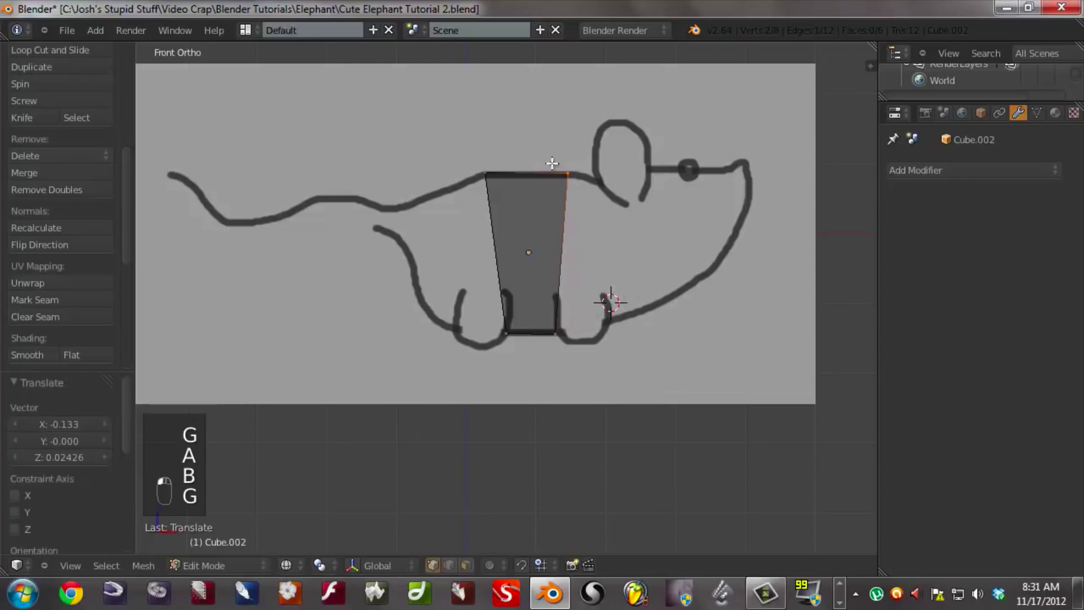
- Extrude the rear face of the body toward the tail
key("a")
key("b")
left_click_drag(517, 346, 433, 120)
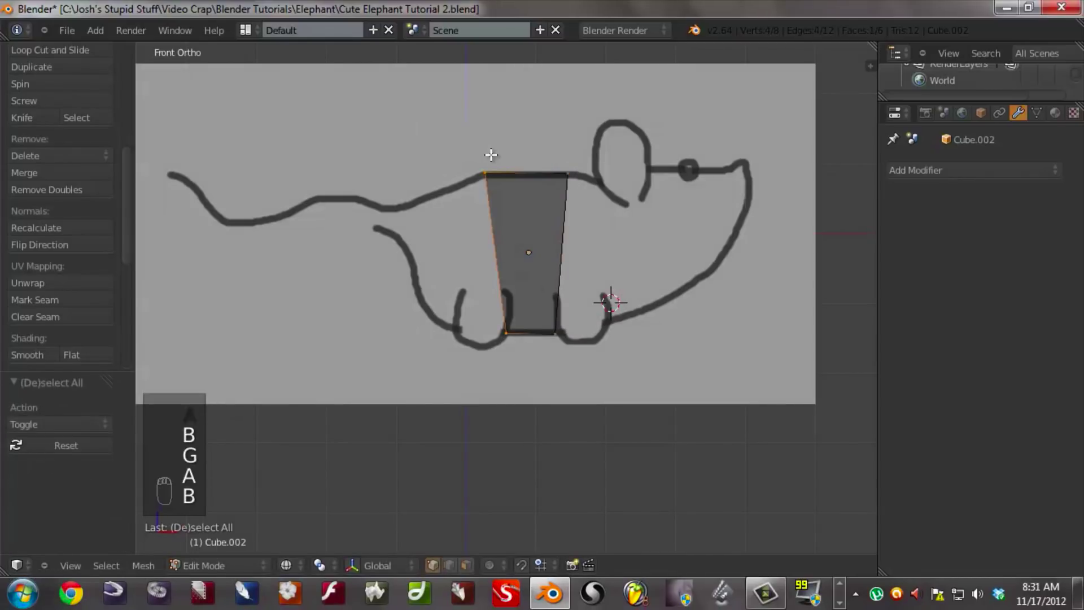
key("e")
left_click(435, 161)
- Fit the upper and lower vertices of the extruded rear end to the mouse's back and rump outline
key("a")
key("b")
left_click_drag(455, 200, 405, 162)
key("g")
left_click(402, 186)
key("a")
key("b")
left_click_drag(454, 354, 432, 321)
key("g")
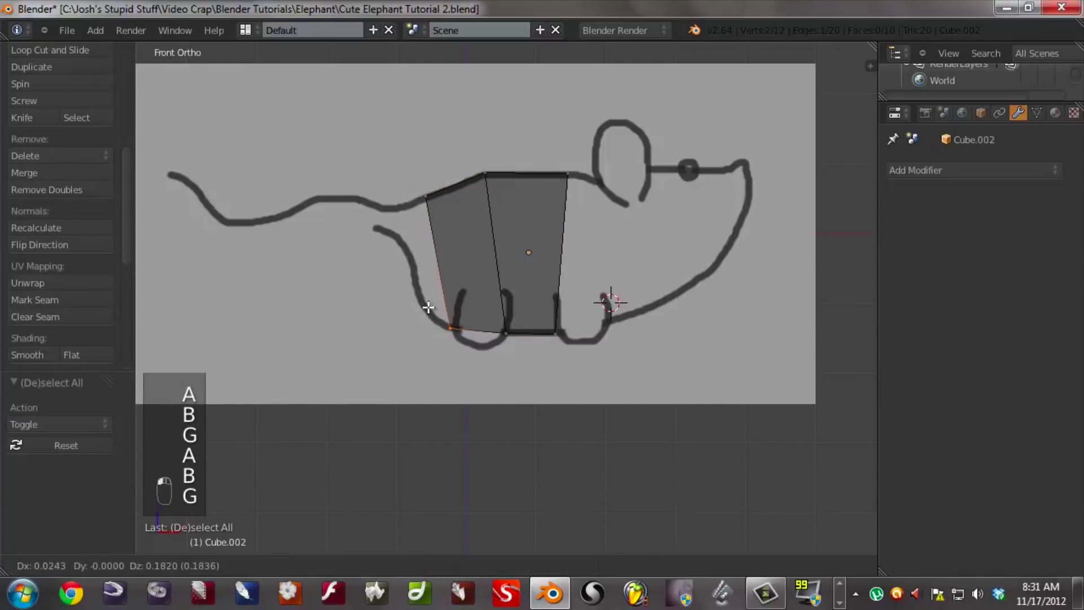
left_click(428, 307)
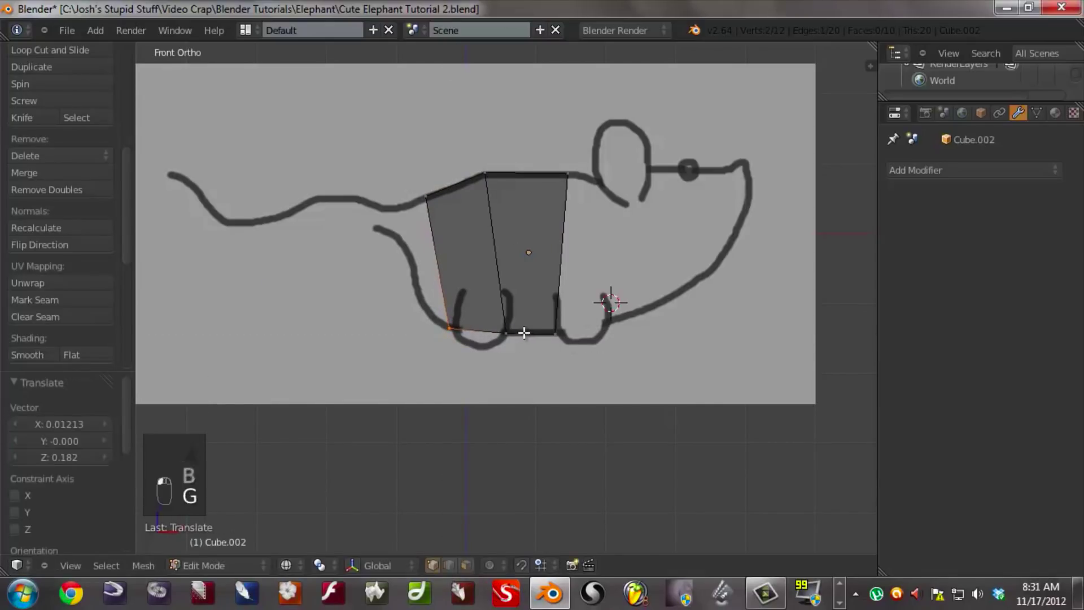
- Extrude the front face of the body forward past the front leg
key("a")
key("b")
left_click_drag(556, 141, 568, 290)
key("b")
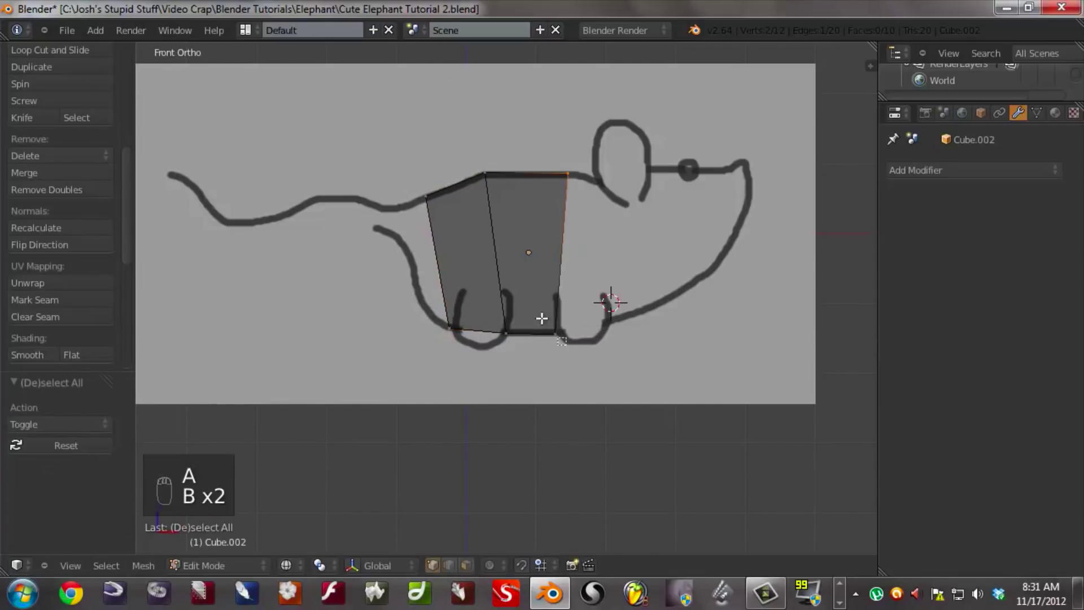
key("e")
left_click(656, 282)
- Move the new front section's upper vertices to the base of the ear and its lower ones onto the belly outline
key("a")
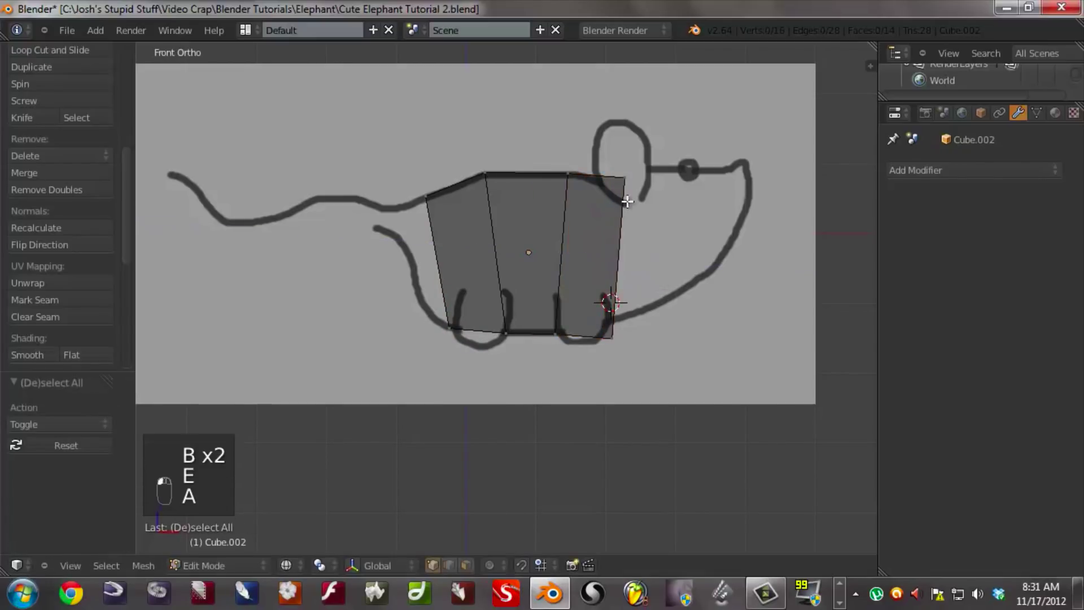
key("b")
left_click_drag(616, 167, 631, 186)
key("g")
left_click(591, 165)
key("a")
key("b")
left_click_drag(623, 354, 597, 304)
key("g")
left_click(601, 282)
- Extrude the front face again to begin the mouse's head
key("a")
key("b")
left_click_drag(636, 348, 667, 187)
key("e")
left_click(672, 201)
- Align the head section's upper vertices with the front of the ear and its lower ones with the chin line
key("a")
key("b")
key("g")
left_click(631, 147)
key("a")
key("b")
left_click_drag(649, 305, 641, 151)
key("g")
left_click(661, 273)
- Extrude the front face of the head past the eye toward the snout
key("a")
key("b")
key("e")
left_click(744, 136)
- Fit the snout section's upper and lower vertices to the drawn outline in front of the eye
key("a")
key("b")
left_click_drag(753, 300, 706, 149)
key("g")
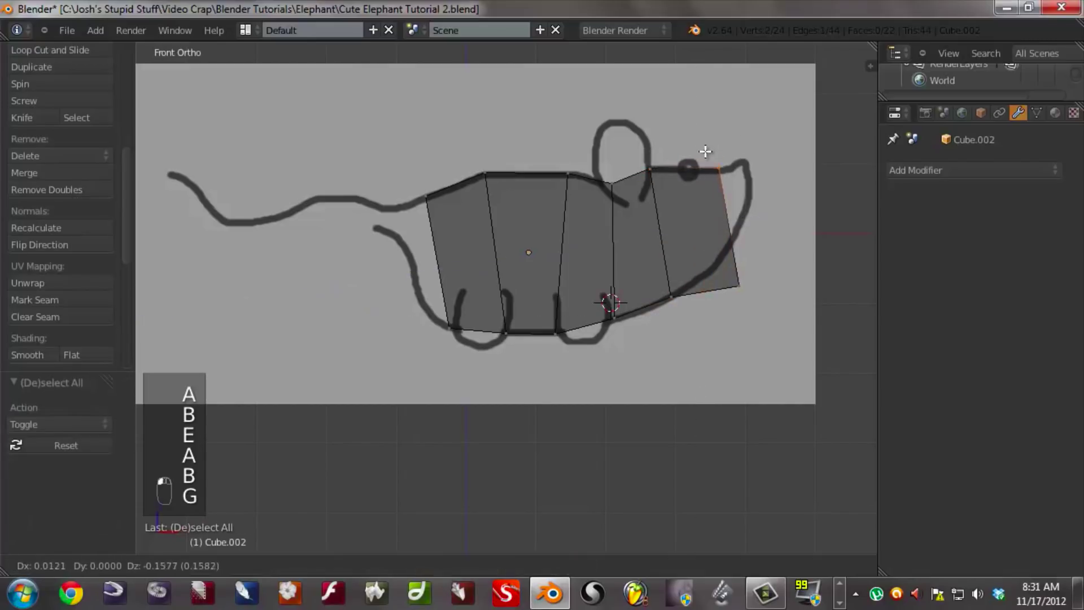
left_click(703, 148)
key("a")
key("g")
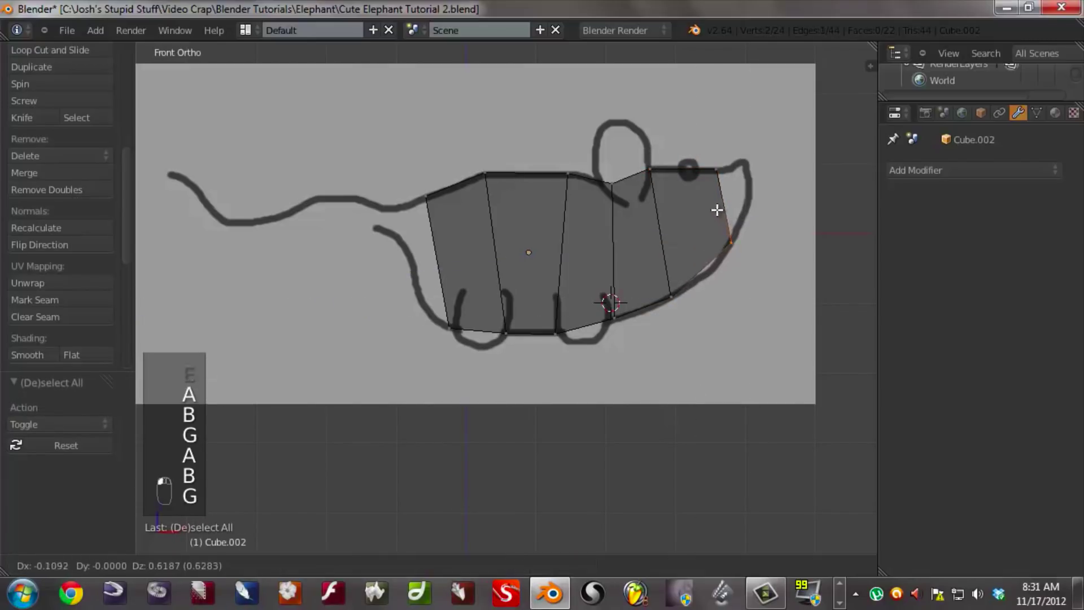
left_click(745, 237)
- Extrude the front face of the snout out to the nose tip
key("a")
key("b")
left_click_drag(748, 257, 709, 152)
key("e")
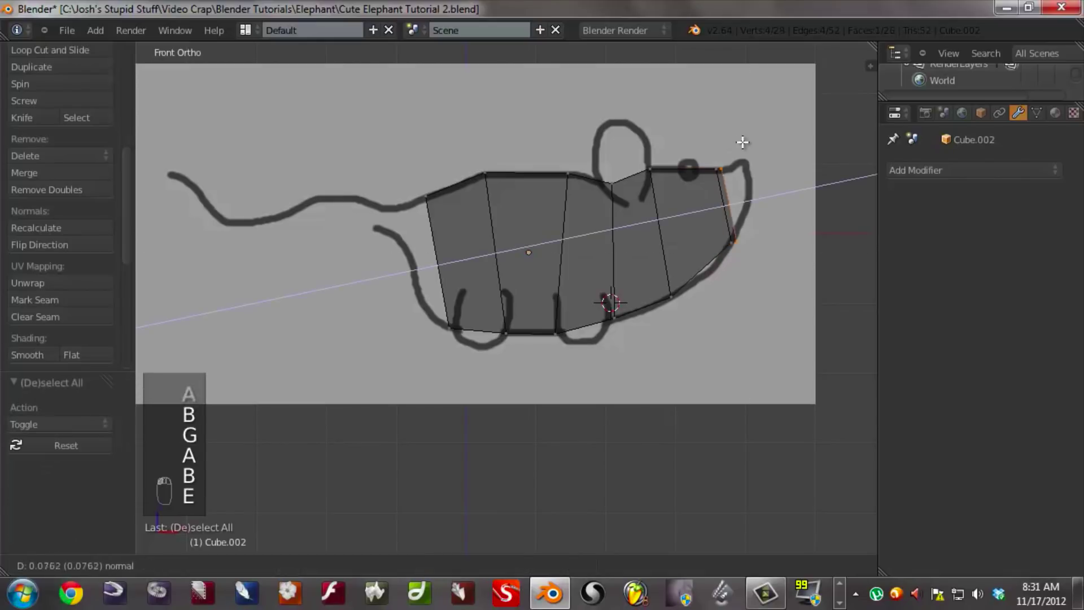
left_click(779, 242)
- Fit the lower vertices of the nose section to the front curve of the drawn nose
key("a")
key("b")
left_click_drag(779, 248, 728, 158)
key("g")
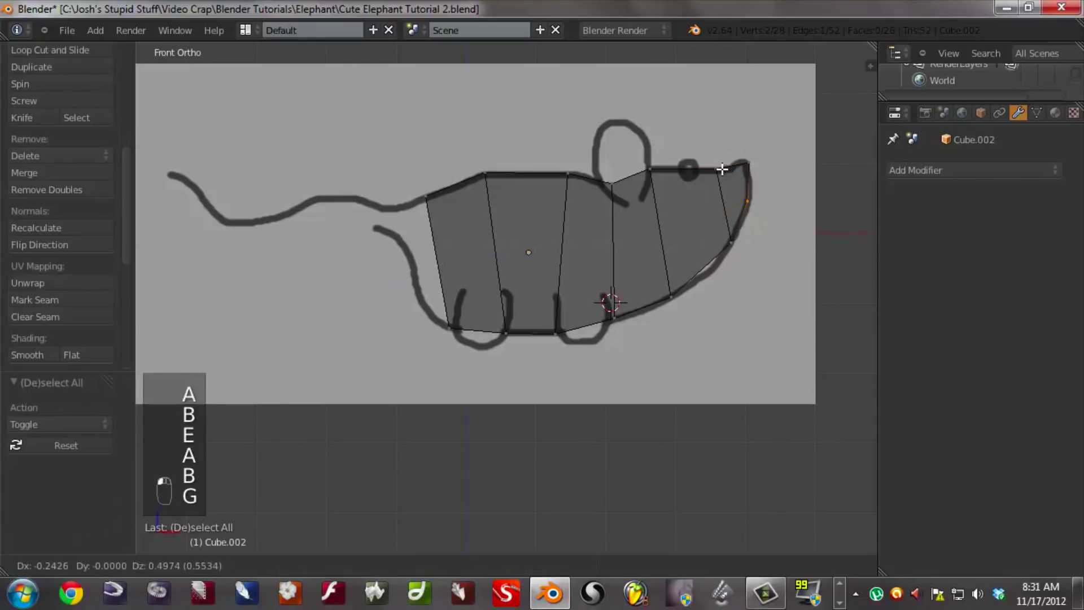
left_click(722, 170)
- Extrude the rear face of the body a short way back toward the tail
middle_click_drag(593, 318, 621, 311, "shift")
key("a")
key("b")
left_click_drag(431, 177, 438, 201)
key("e")
left_click(424, 210)
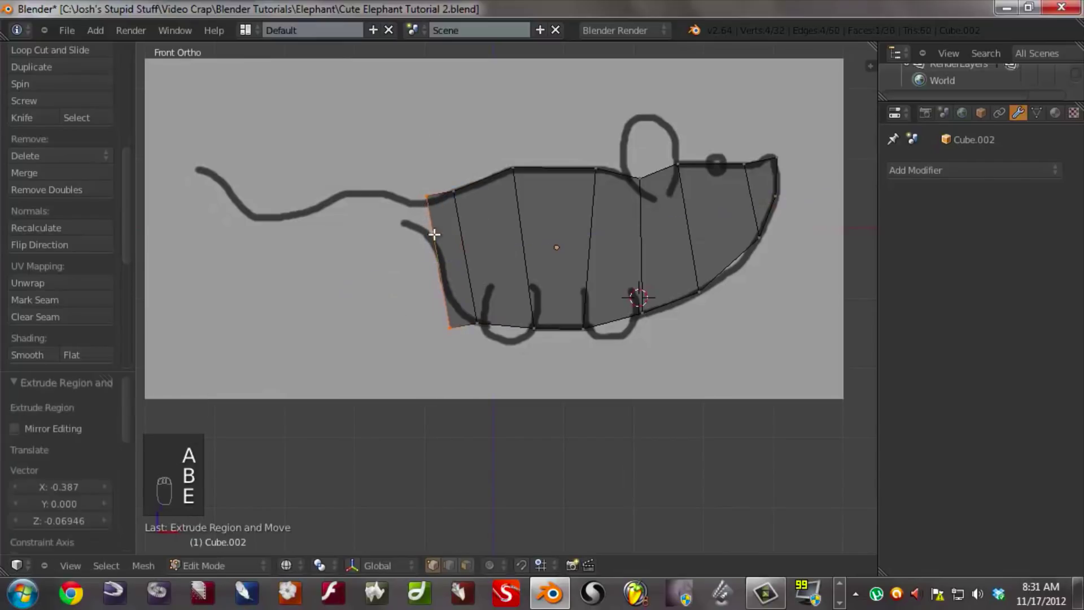
- Fit the rear section's lower vertices to the drawn rump curve and its upper vertices to the start of the tail
key("a")
key("b")
left_click_drag(492, 361, 429, 285)
key("g")
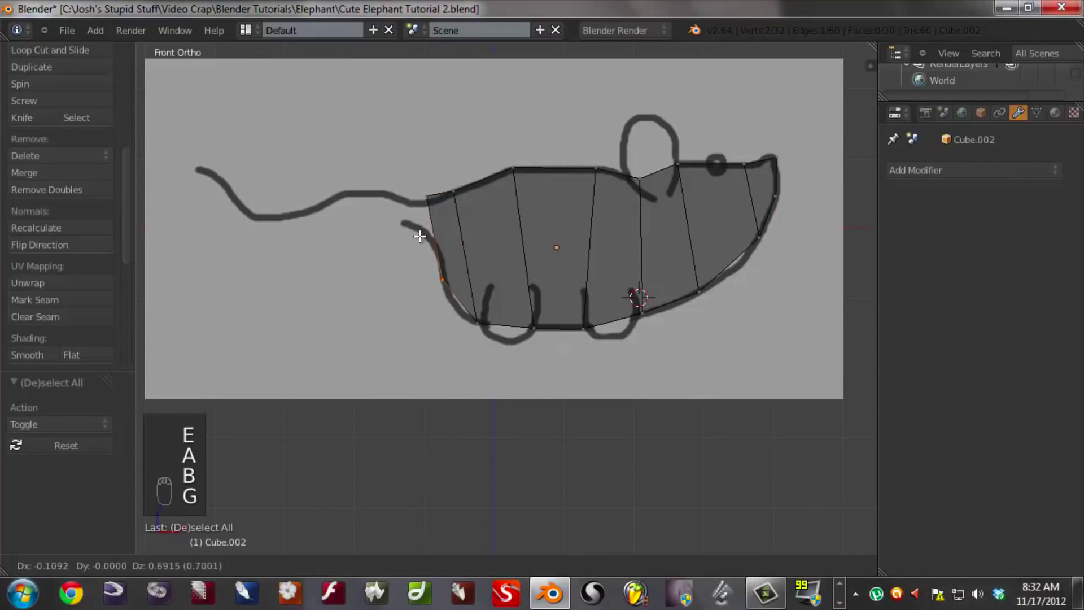
left_click(416, 201)
key("a")
key("b")
left_click_drag(417, 194, 431, 215)
key("g")
left_click(418, 199)
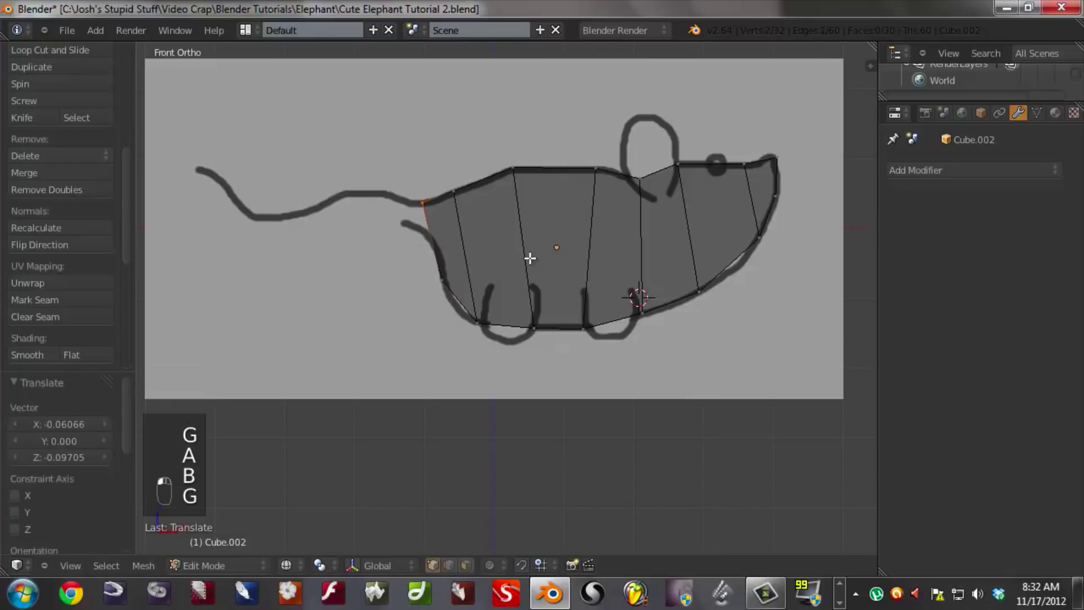
- Adjust the head section's lower vertices against the drawn chin line and switch the mesh to solid shading
key("a")
key("b")
left_click_drag(706, 303, 677, 266)
key("g")
left_click(687, 261)
key("a")
scroll(659, 246, "down", 3)
key("z")
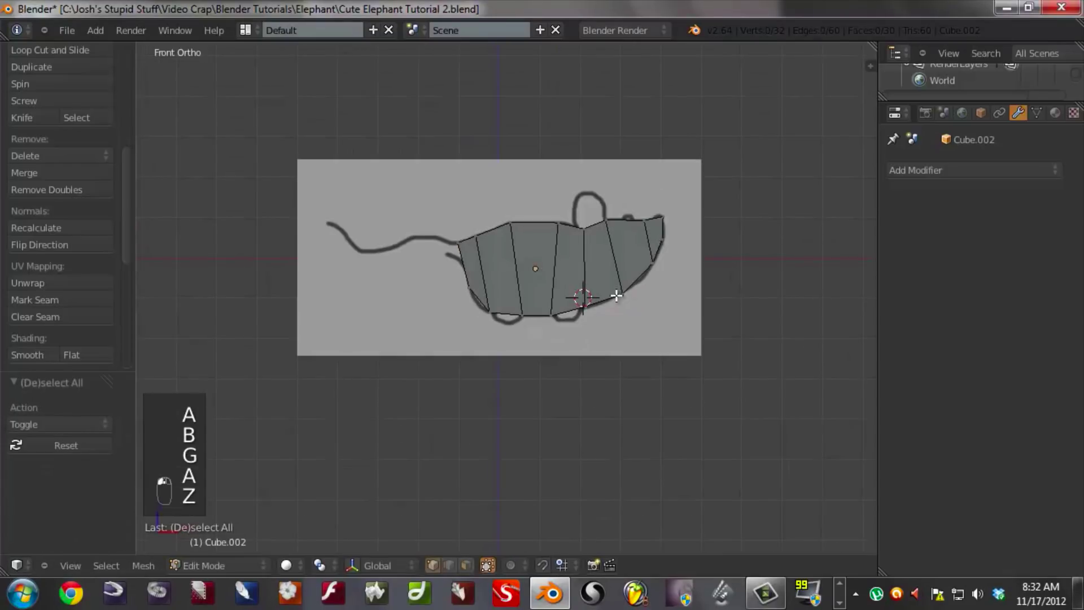
- Add a centred loop cut running lengthwise along the middle of the mouse body
middle_click_drag(619, 244, 419, 269)
key("ctrl+r")
left_click(511, 259)
right_click(498, 304)
- Try to narrow the body's two upper side edge loops along the Y axis
right_click(409, 257, "alt")
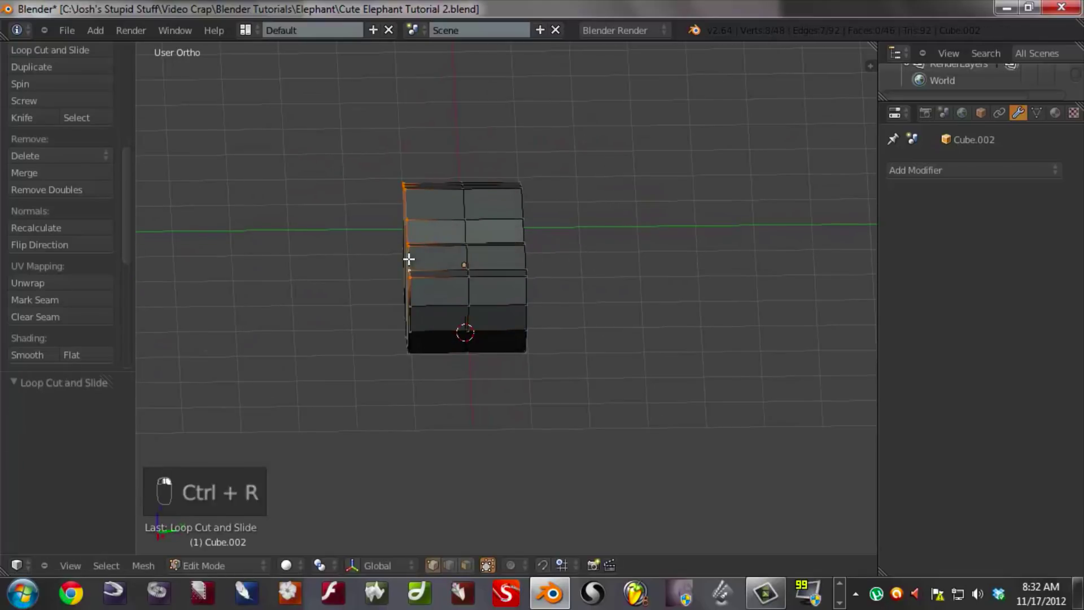
middle_click_drag(551, 273, 670, 258)
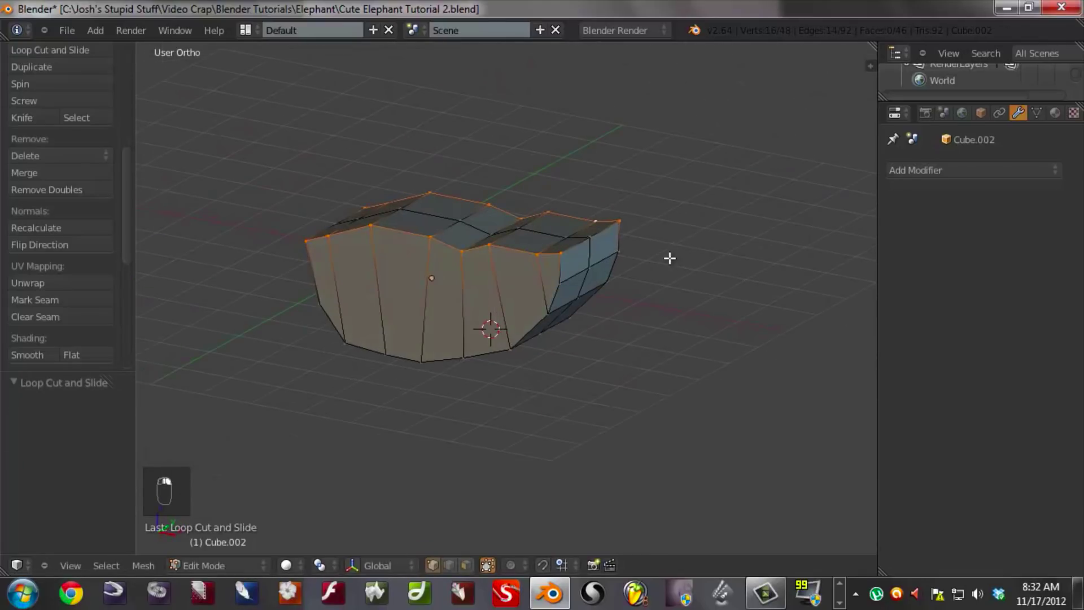
key("s")
key("y")
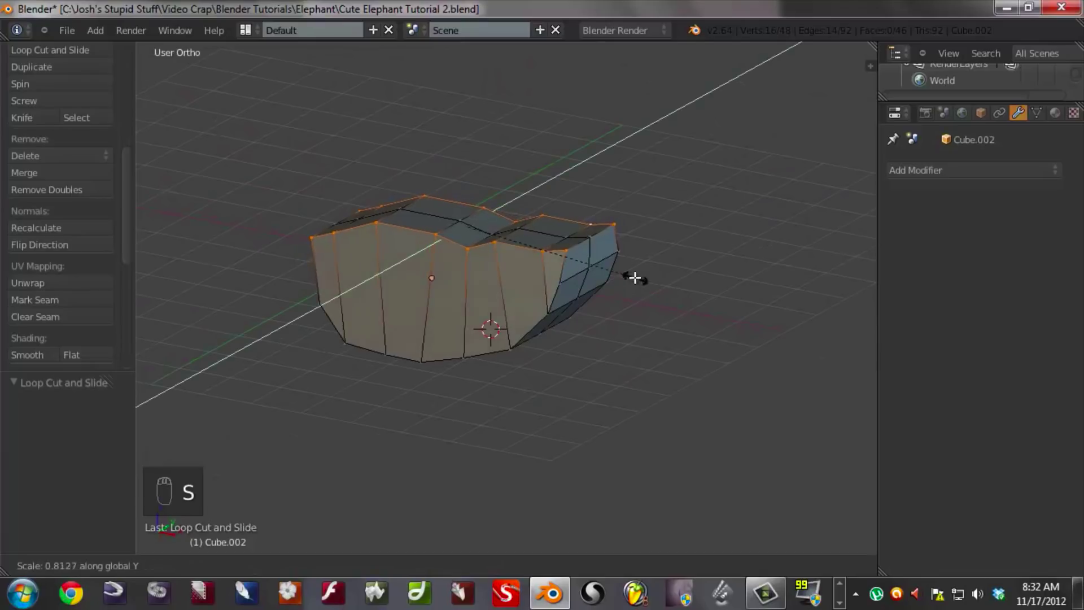
left_click(605, 305)
middle_click_drag(606, 305, 520, 299)
key("ctrl+z")
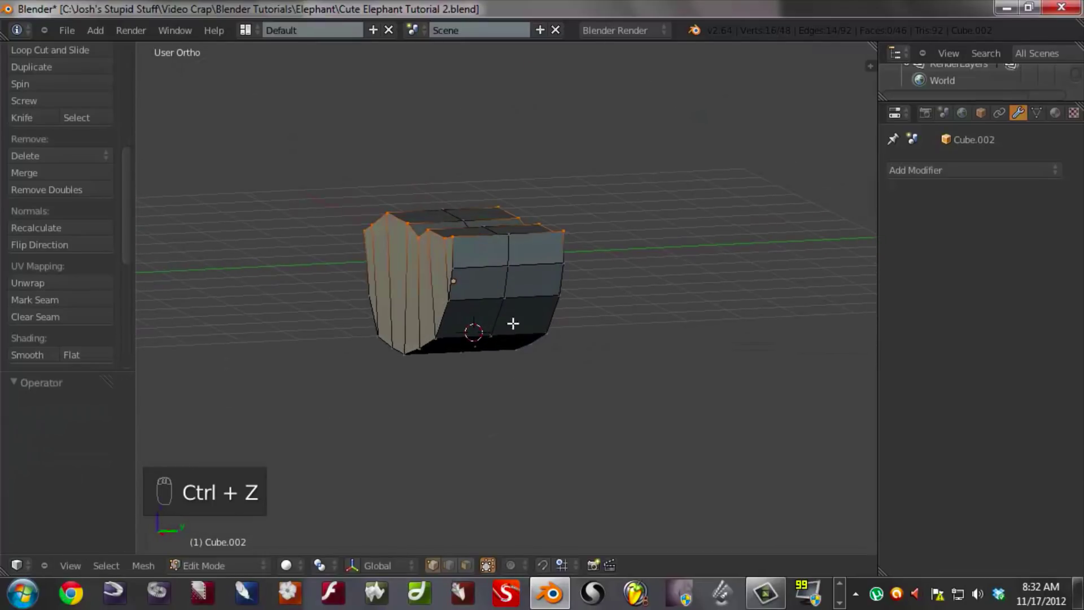
- Add a centred horizontal loop cut around the upper half of the body's sides
middle_click_drag(615, 323, 565, 329)
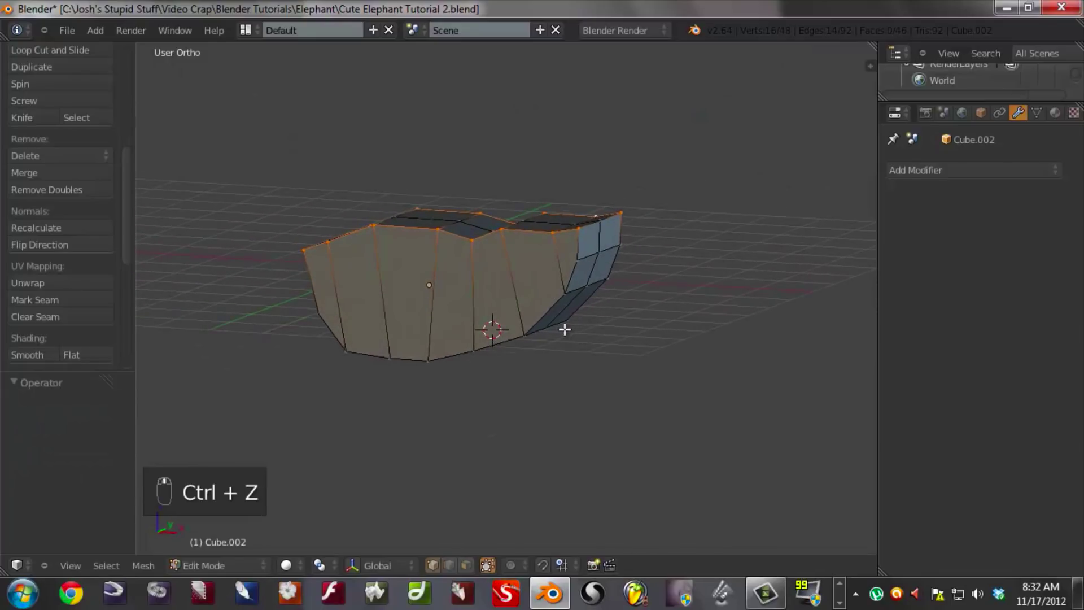
key("ctrl+r")
left_click(519, 280)
right_click(515, 282)
middle_click_drag(697, 328, 604, 343)
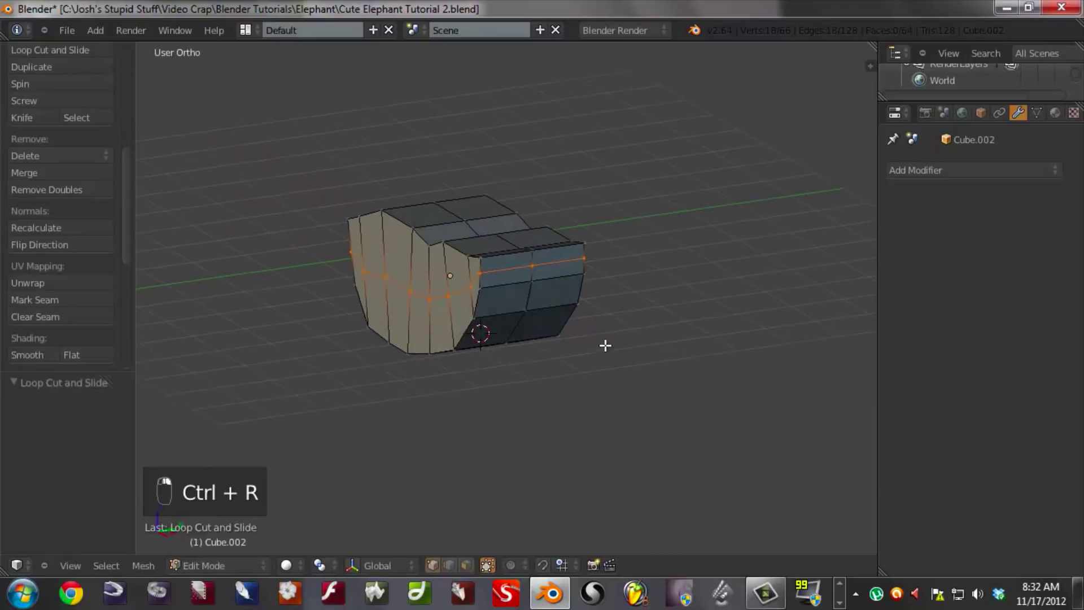
- Scale the body's upper side edge loops to about 0.59 along Y to round off the back
right_click(553, 236, "alt")
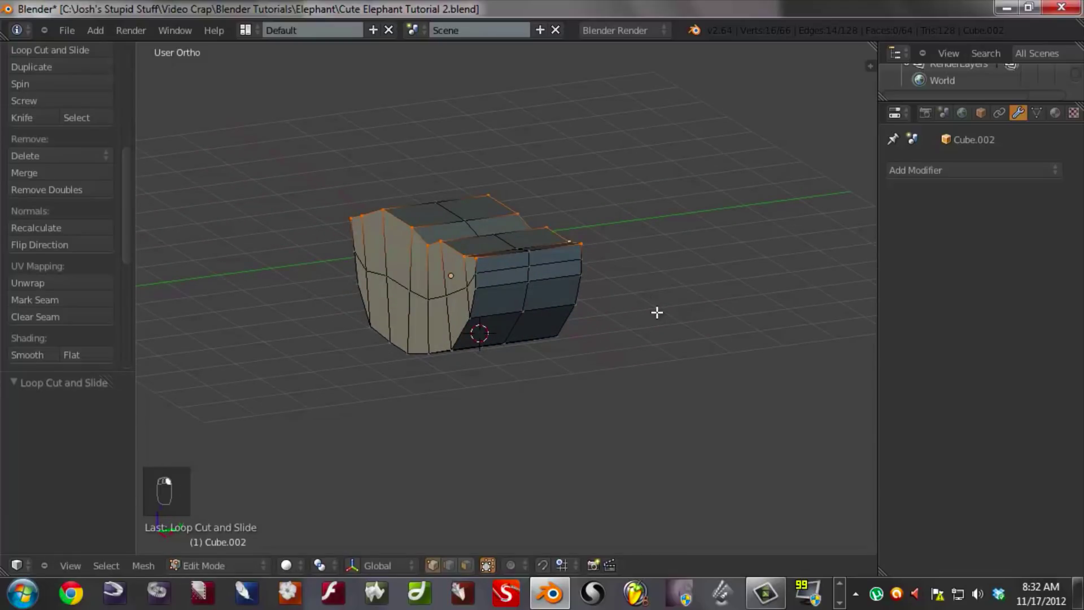
key("s")
key("y")
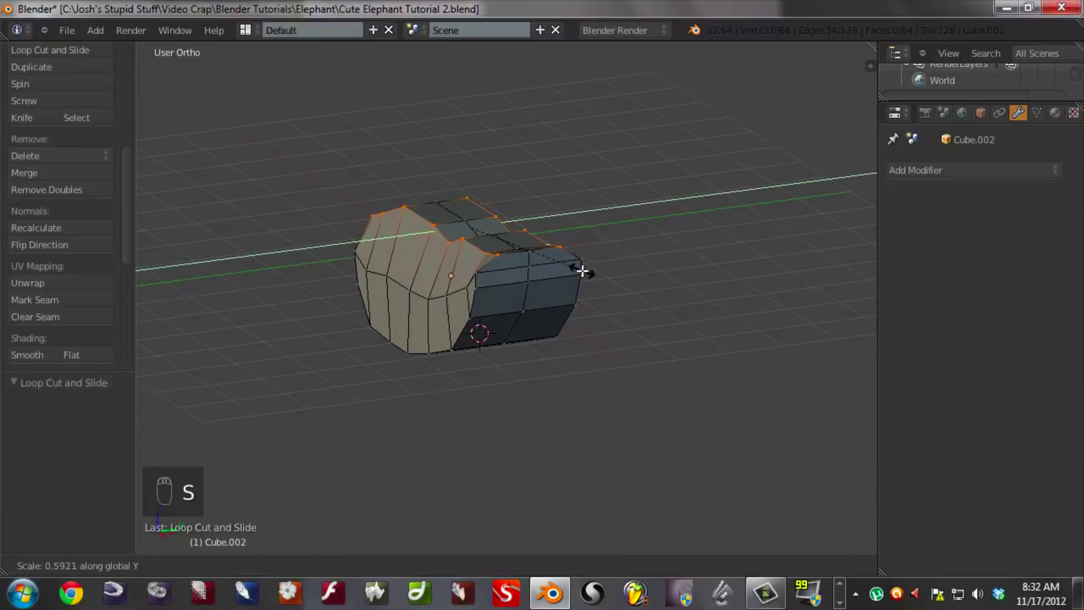
left_click(582, 271)
- Scale the body's lower side edge loops to about 0.88 along Y to taper the belly
mouse_move(479, 337)
middle_mouse_down()
mouse_move(460, 352)
mouse_move(459, 319)
mouse_move(488, 348)
middle_mouse_up()
right_click(488, 348, "alt+shift")
key("s")
key("y")
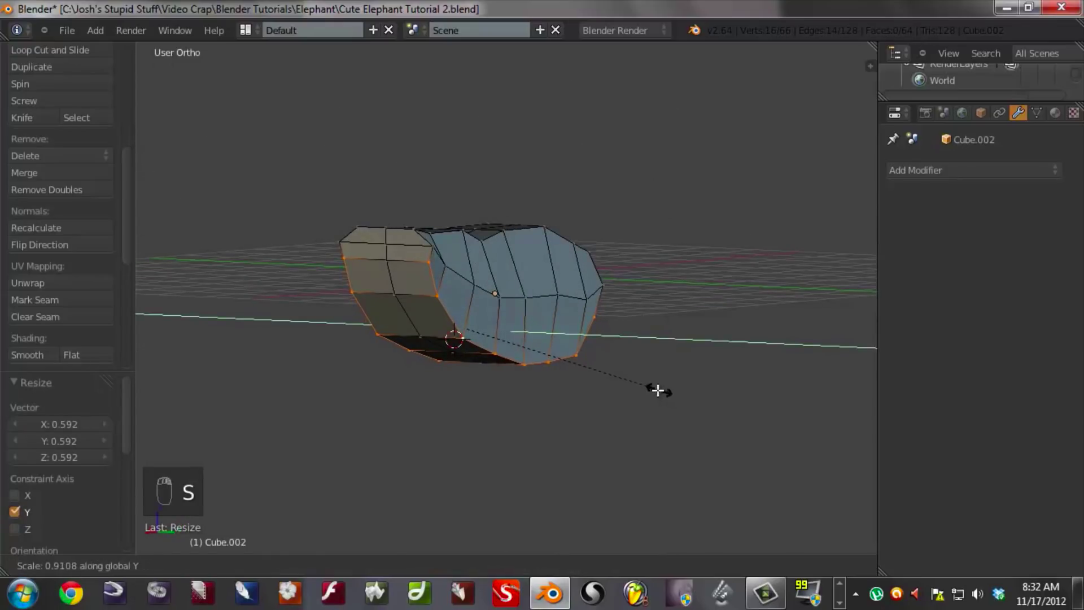
left_click(652, 389)
- Narrow the nose tip along Y, scaling its upper two side vertex pairs to about 0.22 and the lower pair to about 0.31
middle_click_drag(564, 371, 679, 414)
scroll(535, 333, "up", 2)
right_click(433, 304)
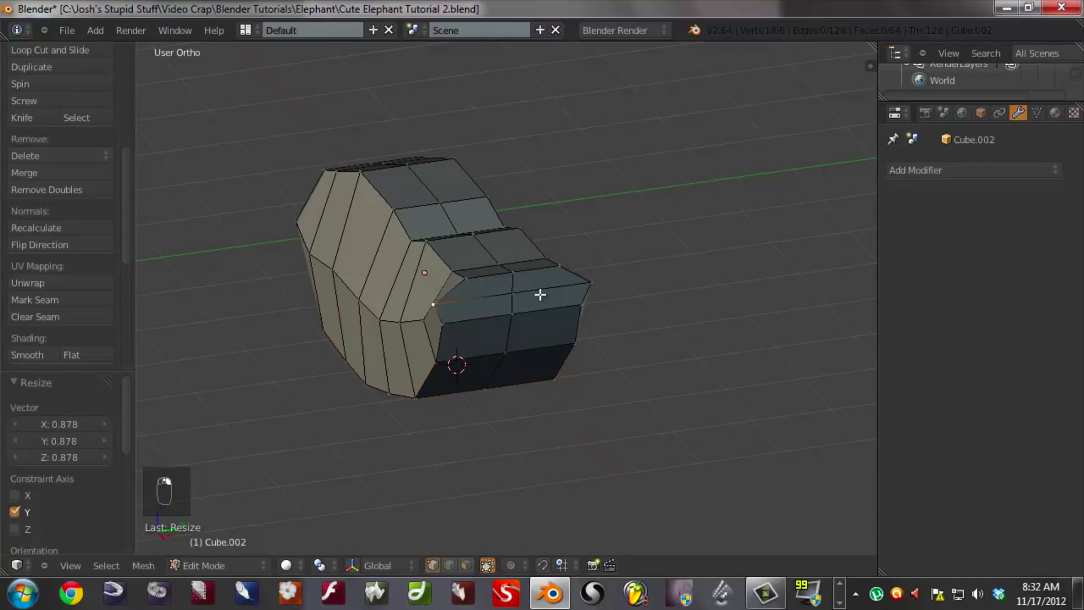
key("s")
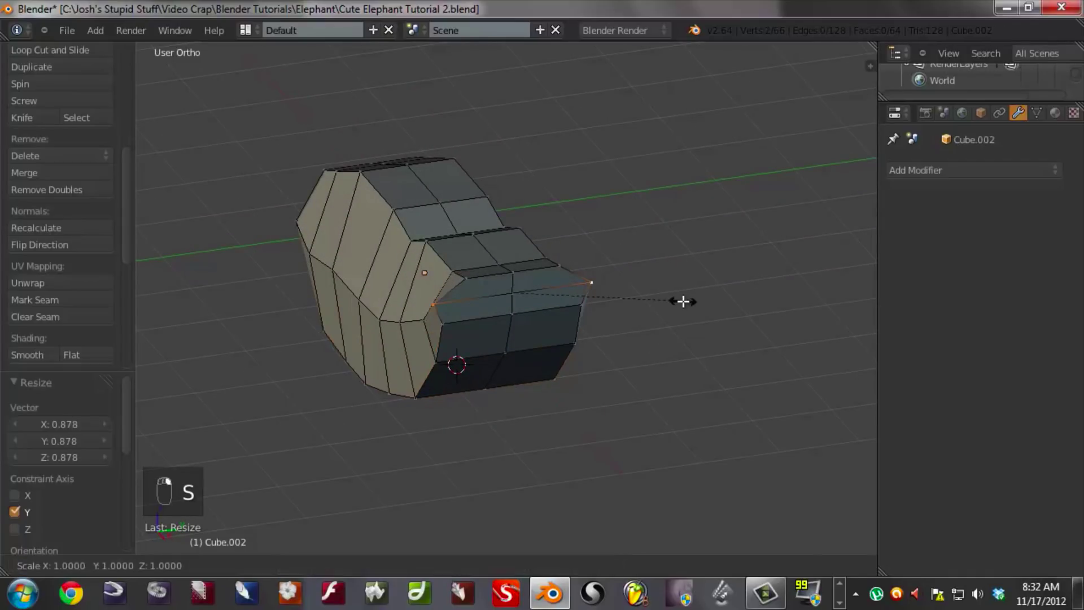
left_click(546, 274)
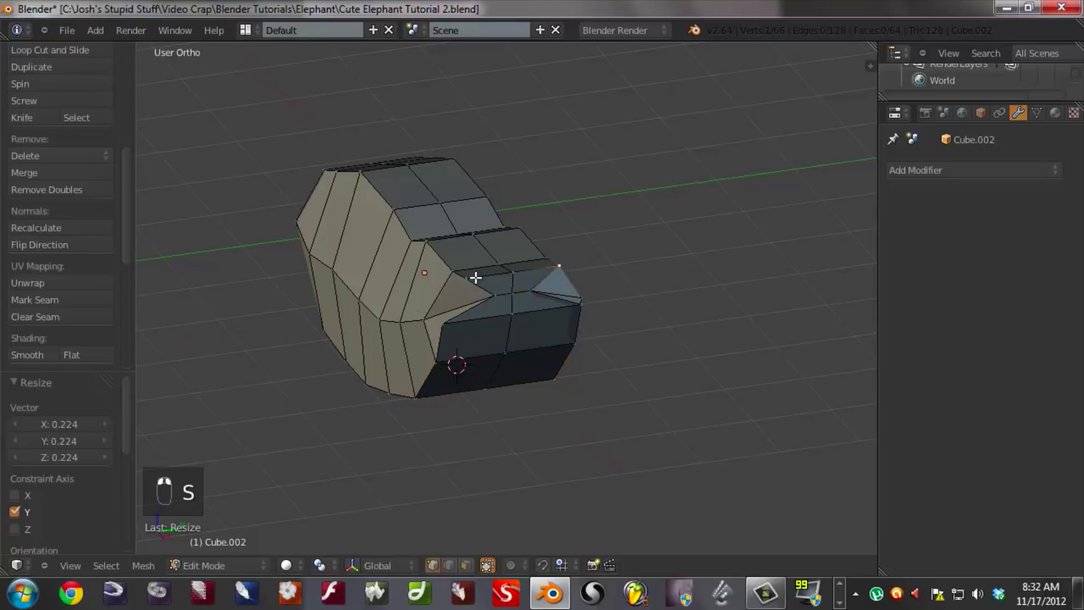
key("s")
left_click(539, 289)
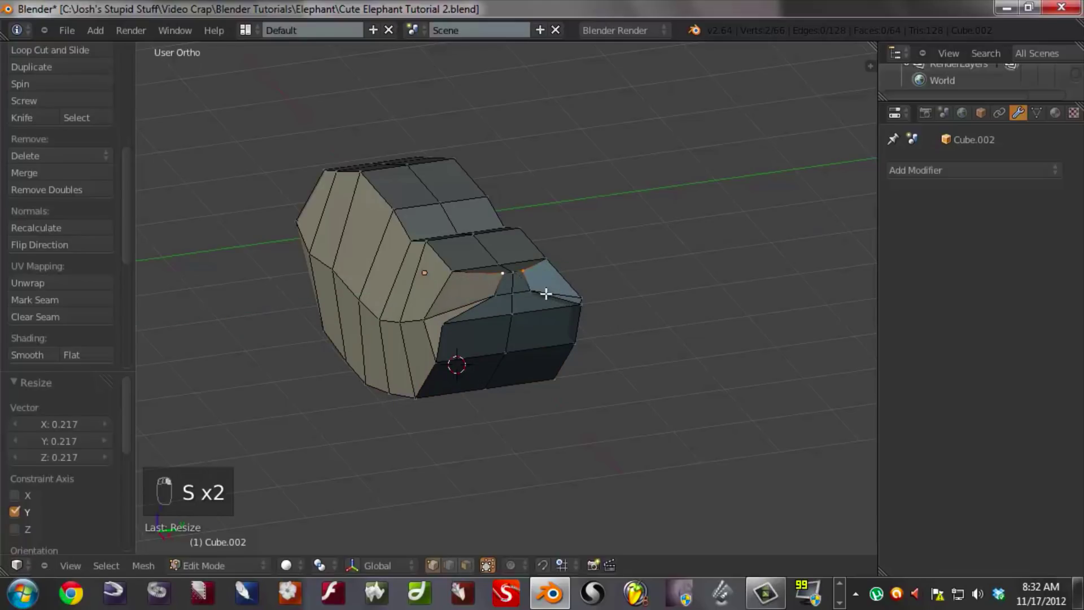
key("s")
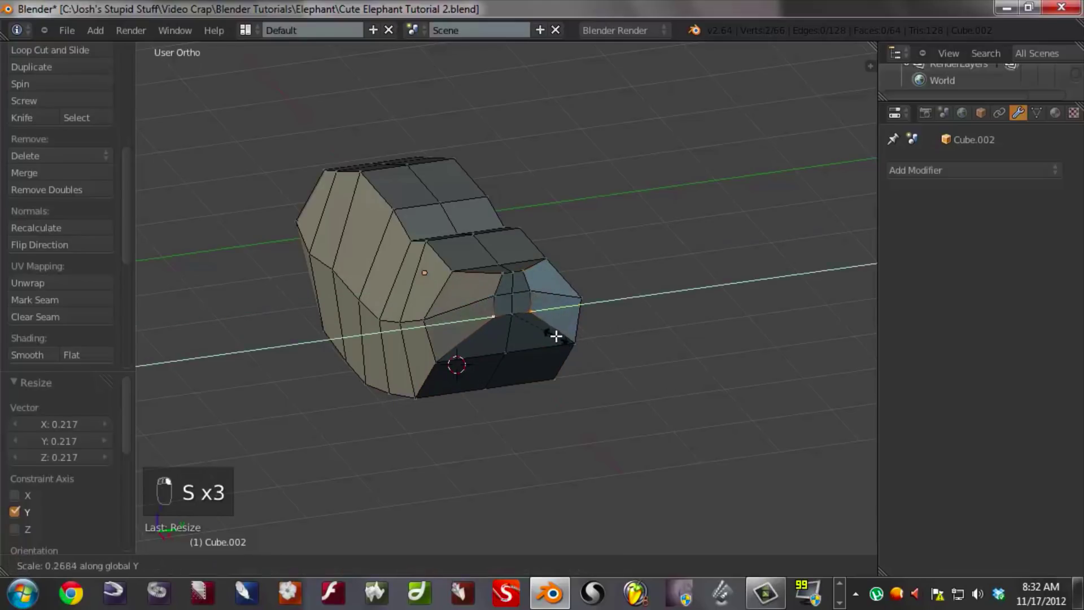
left_click(557, 338)
- Narrow the snout's edge ring and the head ring behind it along Y, scaling the second to about 0.86
middle_click_drag(553, 338, 439, 338)
right_click(447, 317, "alt")
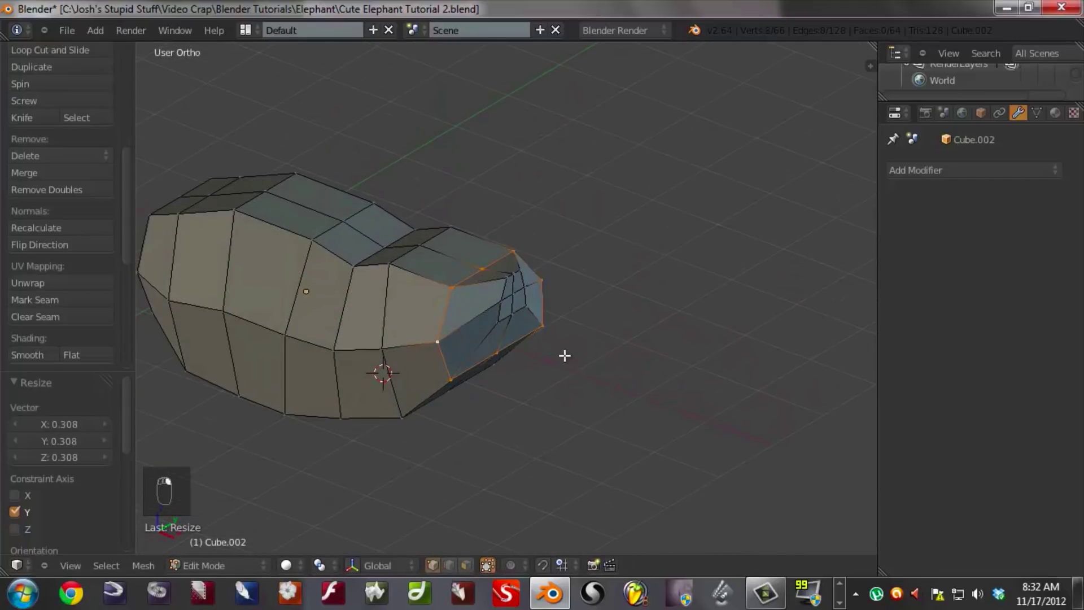
key("s")
key("y")
left_click(534, 325)
right_click(520, 334, "alt")
key("s")
key("y")
left_click(545, 342)
- Scale the edge ring at the mouse's neck to about 0.87 along the Y axis
middle_click_drag(545, 341, 496, 364)
right_click(500, 361, "alt")
key("s")
key("y")
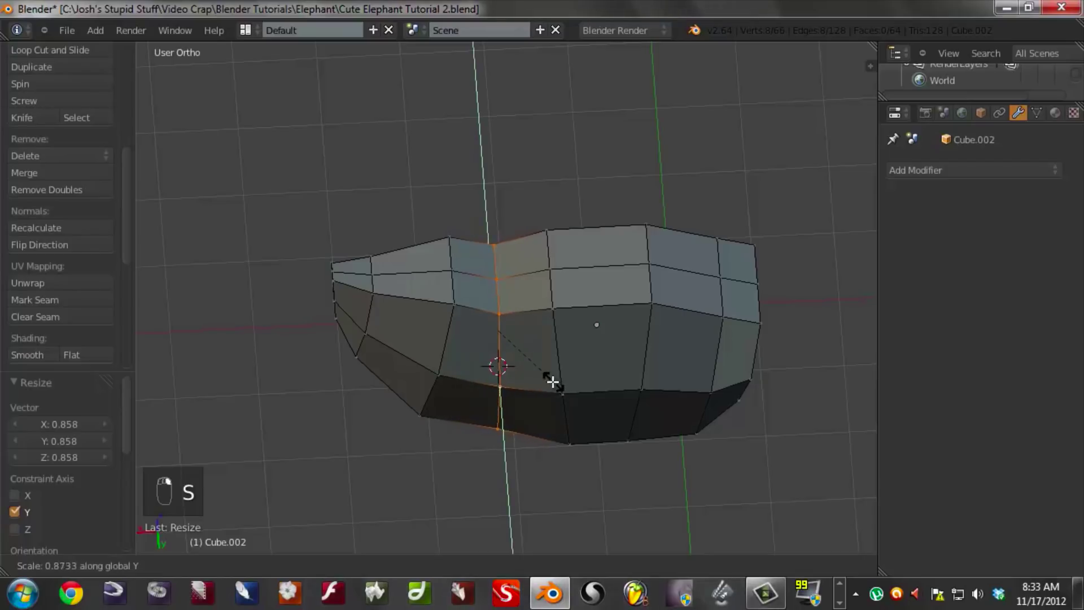
left_click(553, 382)
middle_click_drag(602, 360, 551, 357)
key("a")
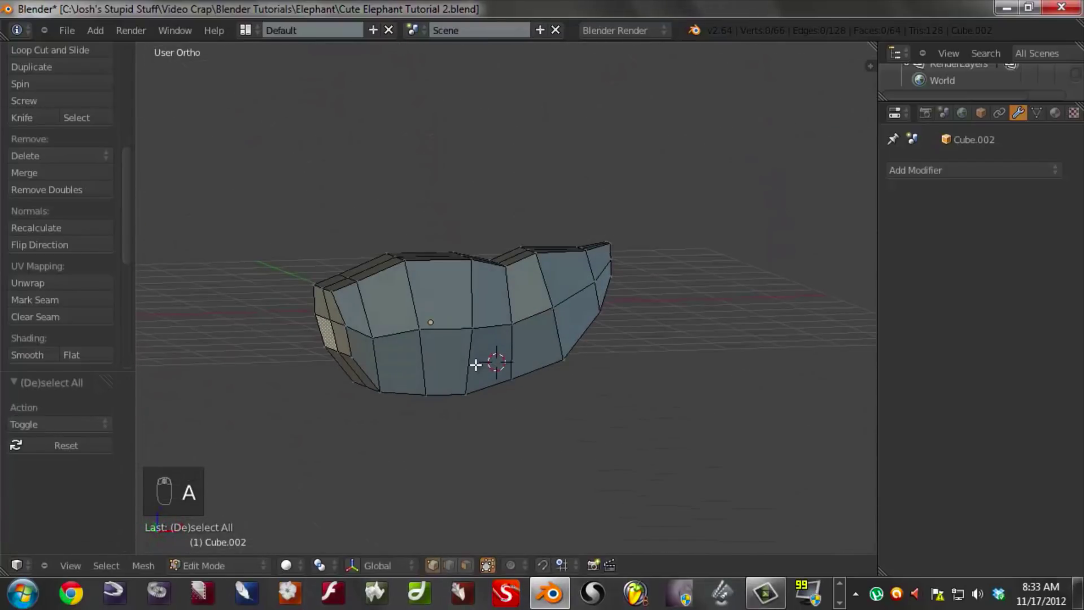
- Extrude the two upper rear faces backward as a tail base and scale the new end to about 0.36
key("KP_1")
mouse_move(516, 290)
middle_mouse_down()
mouse_move(563, 295)
mouse_move(525, 281)
mouse_move(536, 283)
middle_mouse_up()
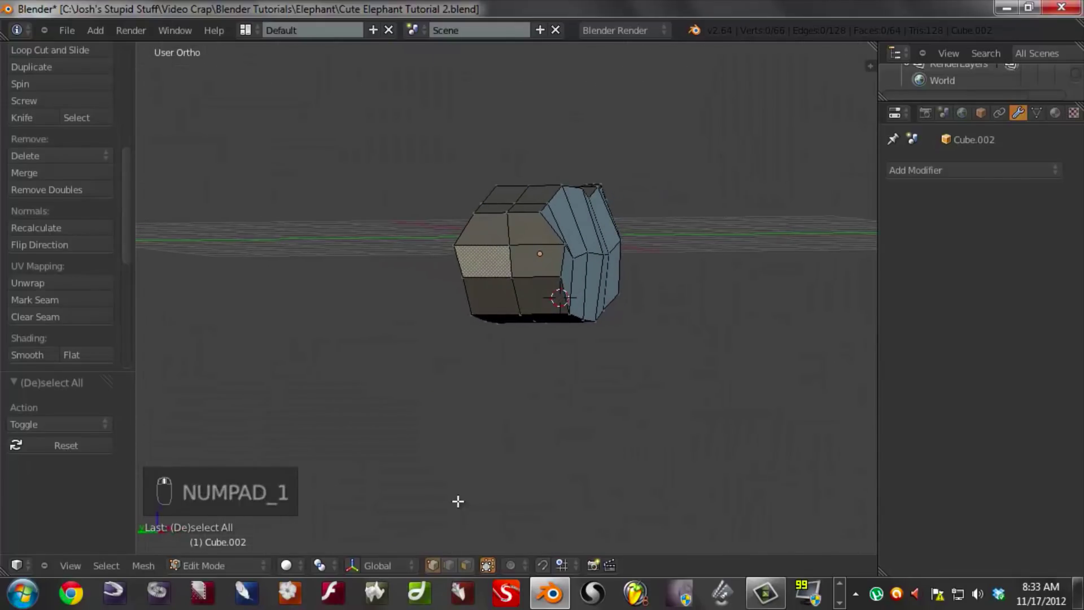
left_click(466, 565)
left_click(534, 233)
left_click(487, 236, "shift")
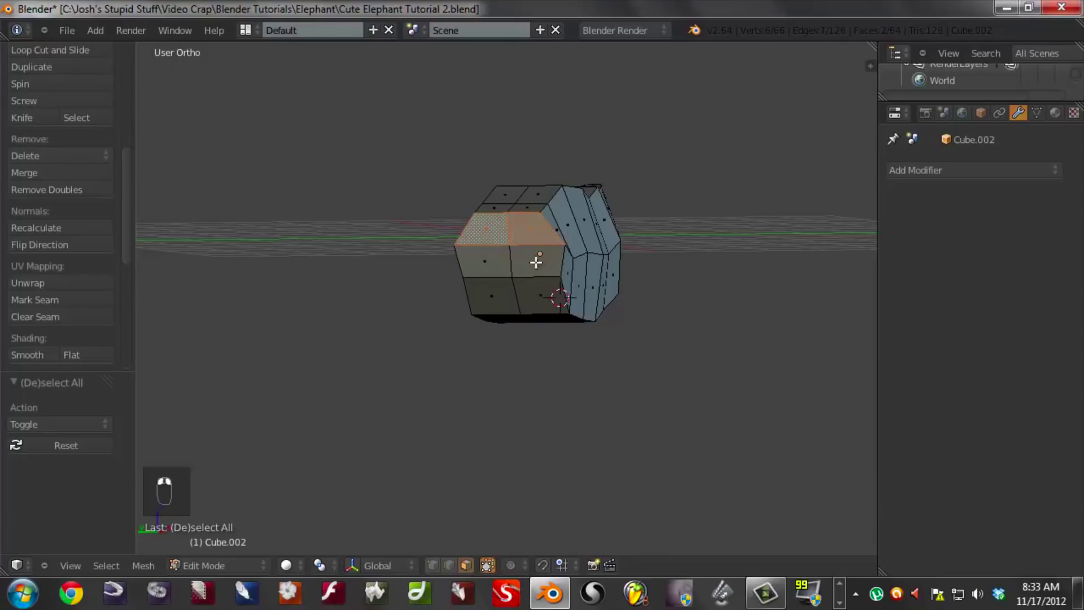
key("e")
left_click(627, 317)
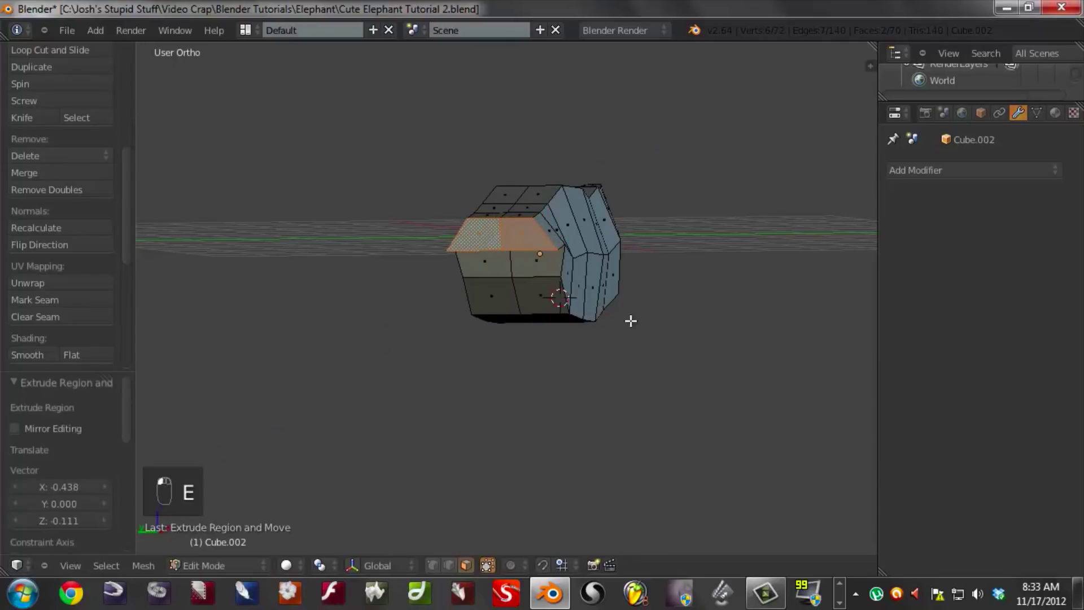
key("s")
left_click(535, 278)
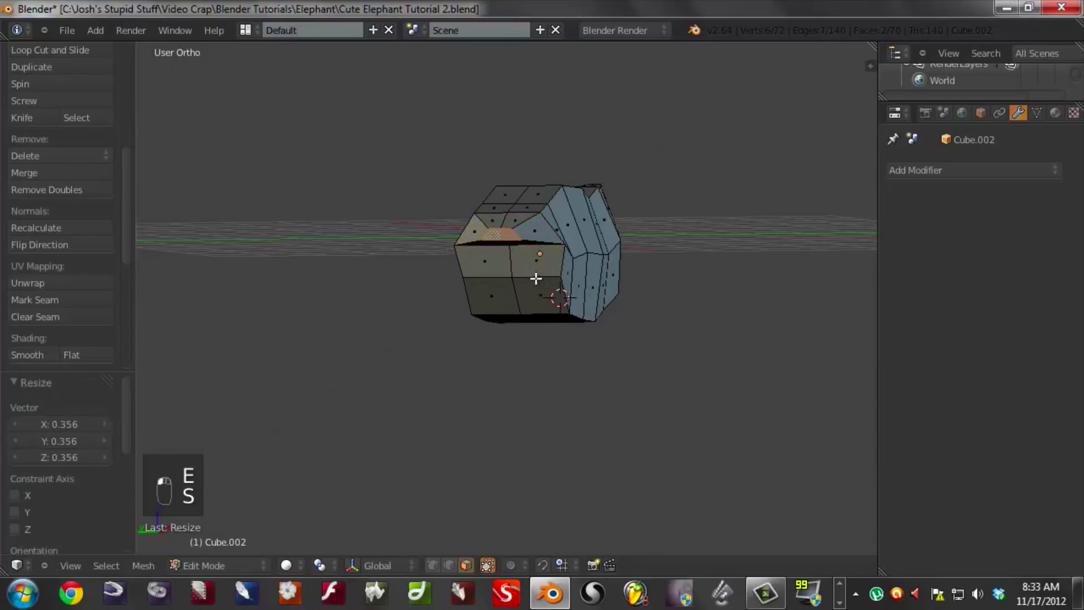
- Raise the top centre vertex of the tail base's end by about 0.118 and lower its bottom centre vertex
key("KP_1")
key("ctrl+KP_3")
scroll(454, 291, "up", 6)
left_click(433, 565)
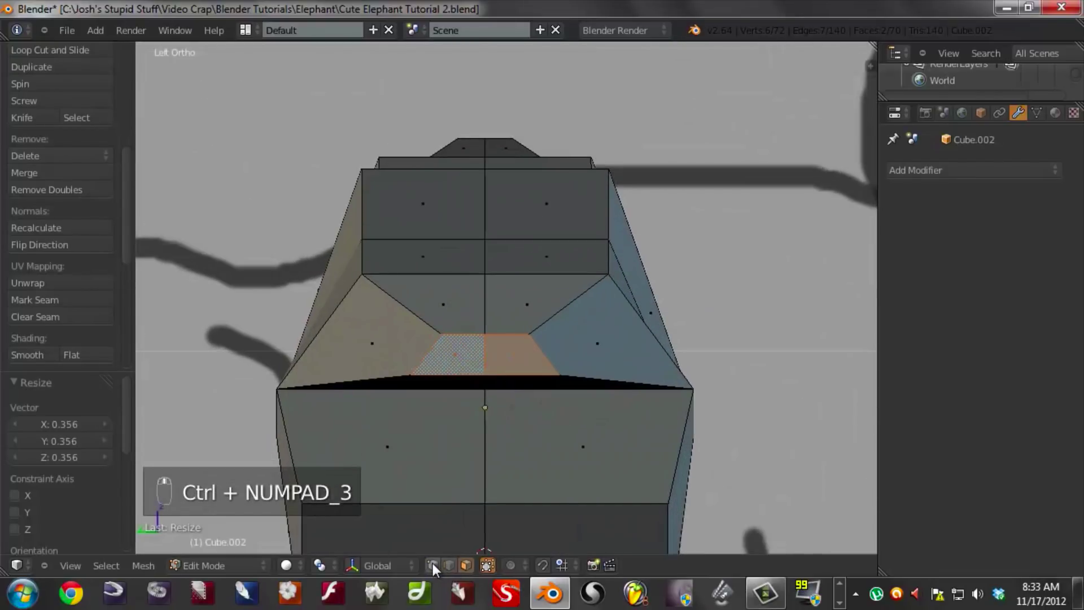
key("a")
key("a")
key("c")
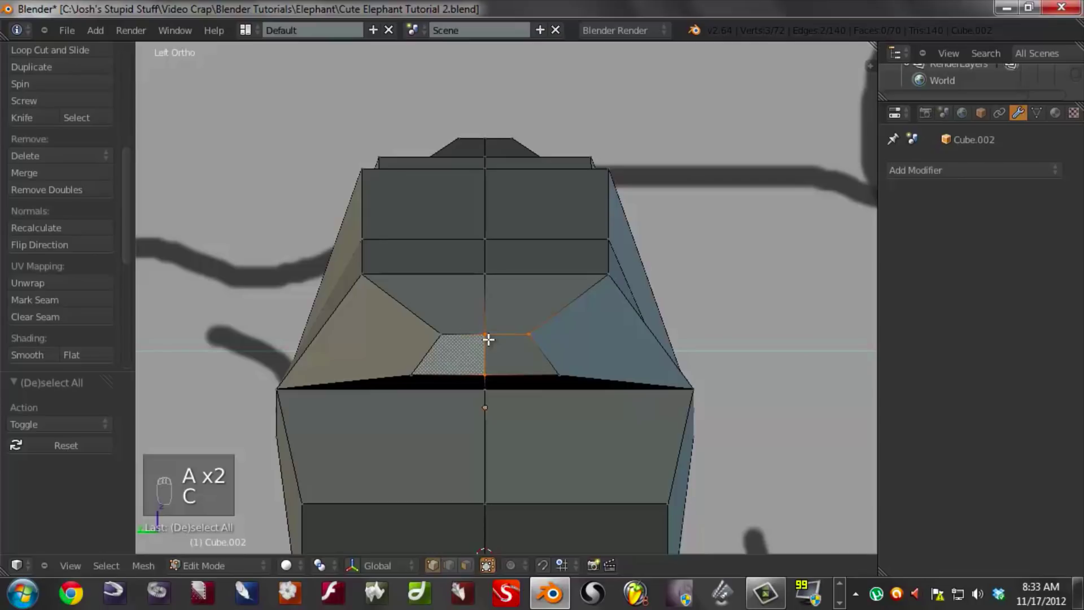
key("a")
key("g")
key("g")
left_click(485, 313)
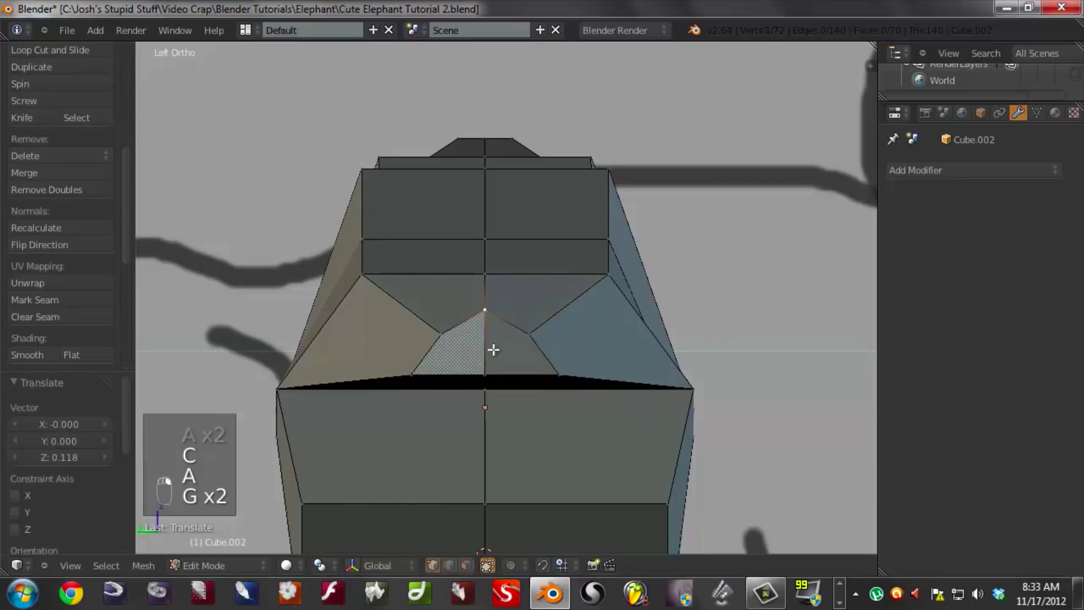
key("g")
left_click(486, 411)
- Pull the tail base's two lower corner vertices and one upper corner inward toward a hexagonal outline
right_click(561, 374)
key("g")
left_click(527, 370)
left_click(454, 325)
key("g")
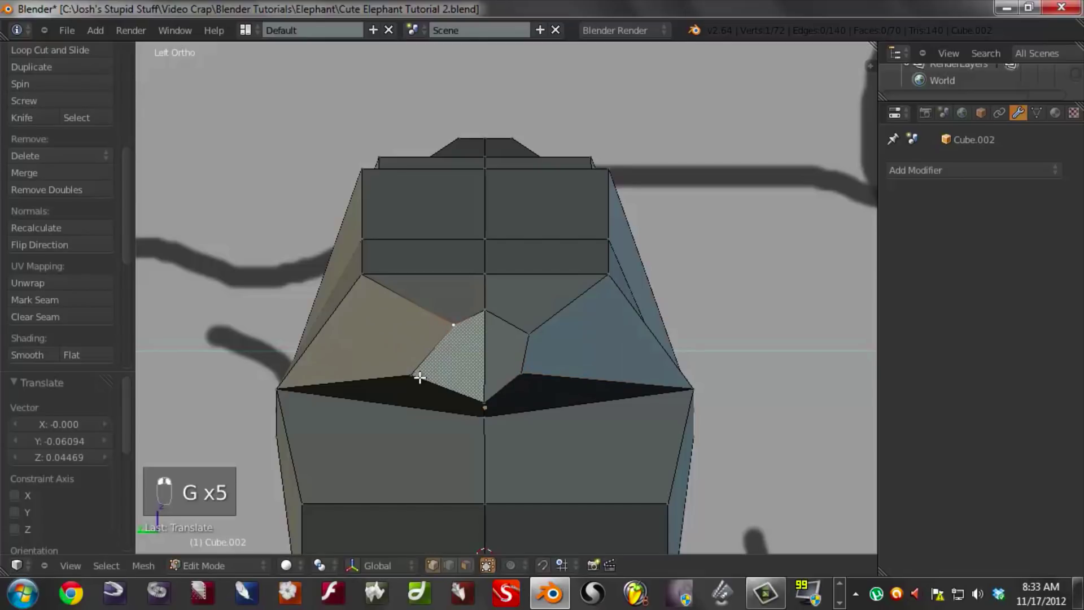
key("g")
left_click(453, 367)
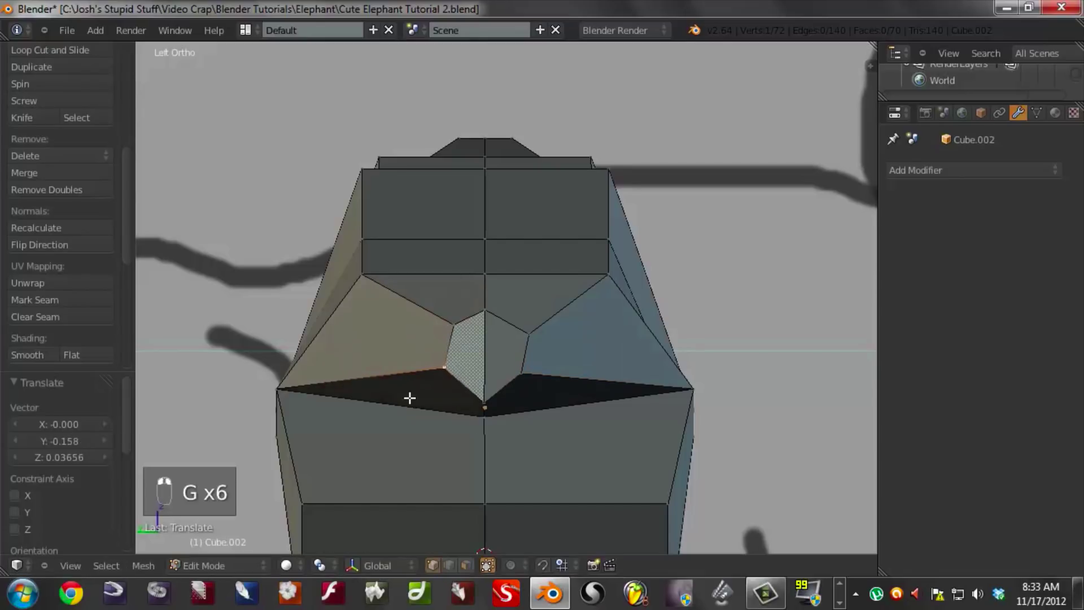
- Bring the tail base's top and bottom centre vertices closer together and pull the remaining upper corner inward
right_click(486, 407)
key("g")
right_click(485, 400)
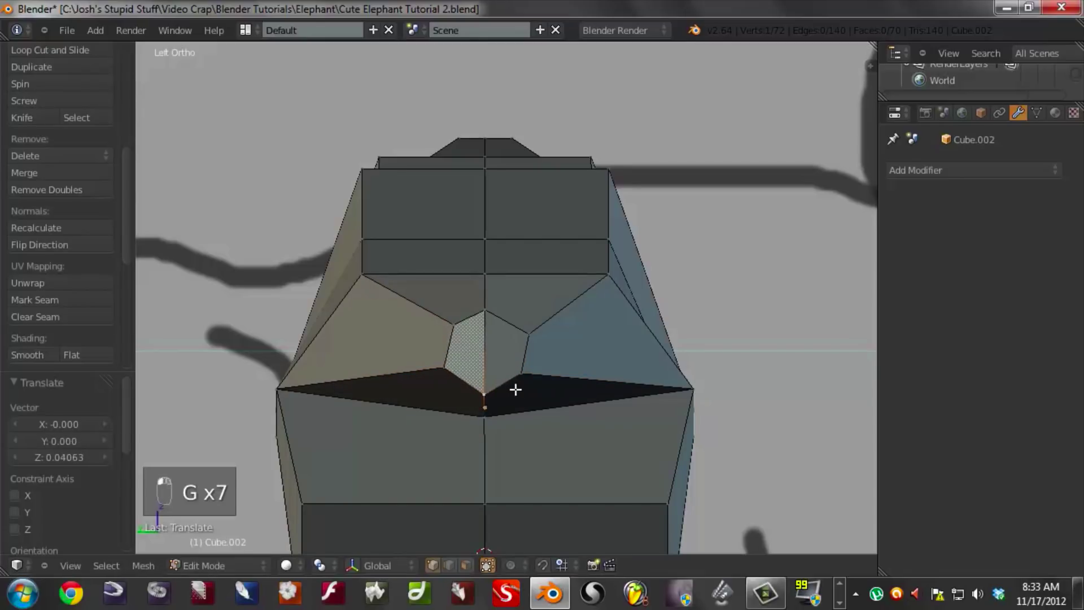
key("a")
key("g")
key("g")
left_click(487, 318)
key("g")
left_click(518, 325)
right_click(482, 393)
key("g")
left_click(480, 387)
- Fine-tune one lower and both upper corner vertices of the tail base's end into an even hexagon
right_click(449, 371)
key("g")
left_click(457, 379)
right_click(446, 321)
key("g")
left_click(446, 332)
right_click(516, 333)
key("g")
left_click(515, 339)
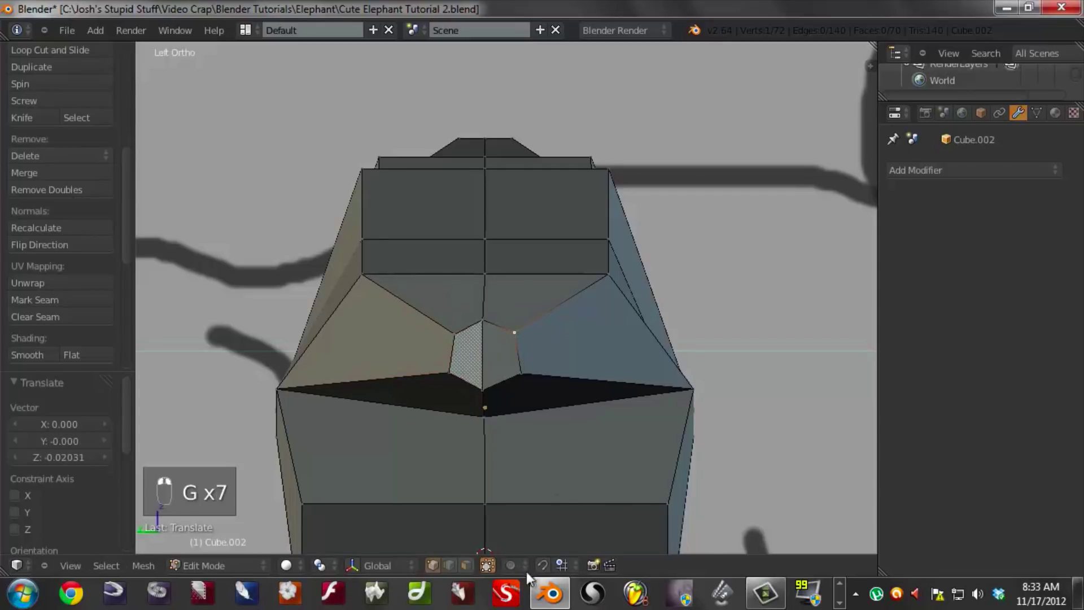
- Select the two end faces of the tail base and move them closer to the mouse's body
left_click(467, 565)
right_click(472, 358)
right_click(508, 357, "shift")
key("KP_3")
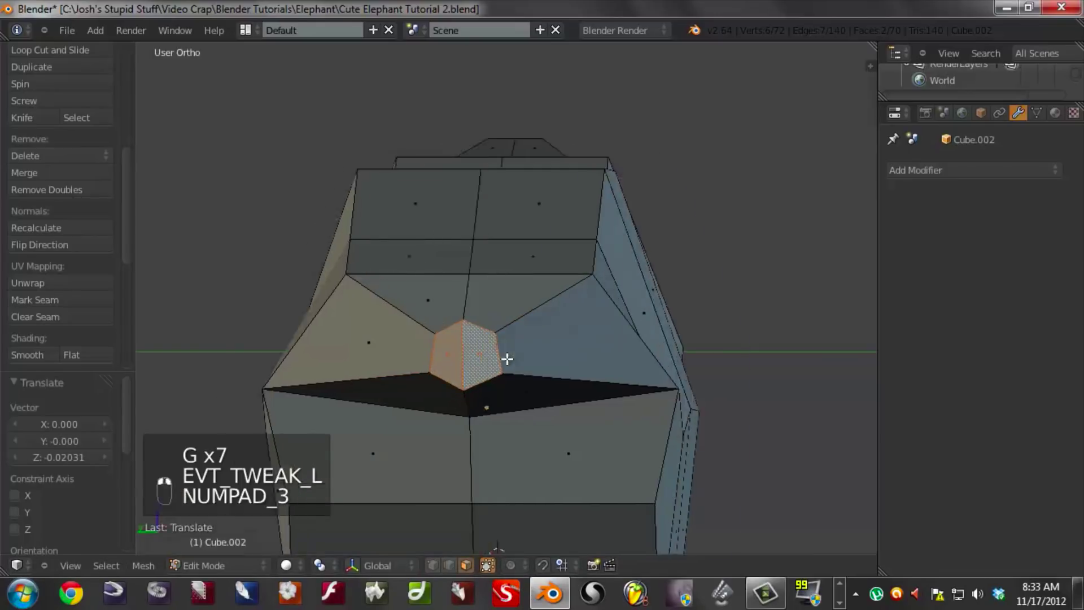
key("KP_1")
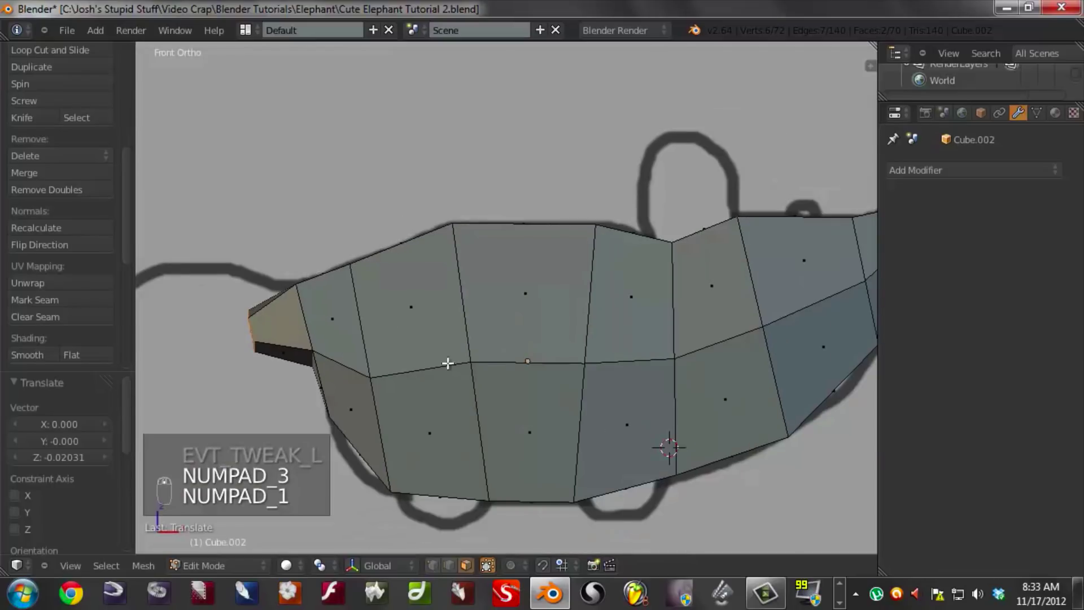
middle_click_drag(431, 363, 647, 362, "shift")
key("g")
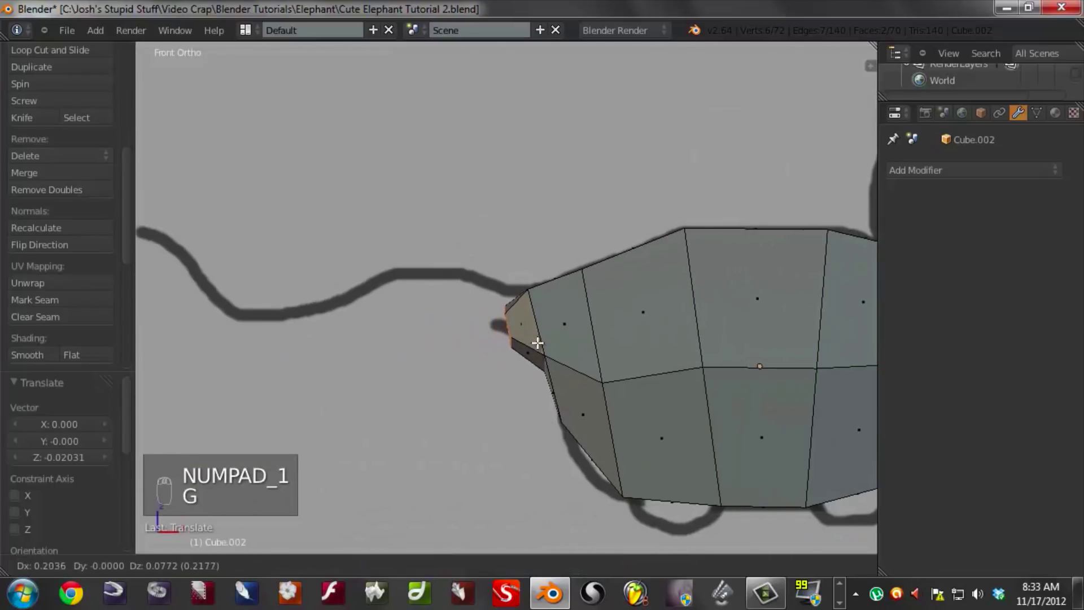
left_click(546, 340)
- Scale the tail base's two end faces and rotate them by about 8.9° in the front view
key("s")
left_click(528, 353)
key("r")
left_click(573, 371)
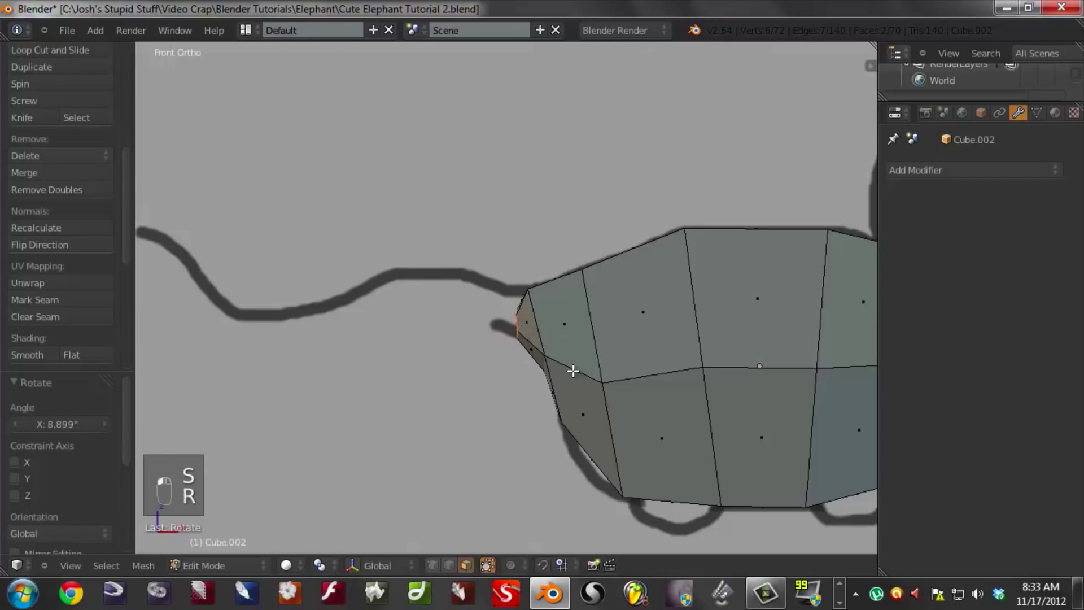
- Extrude two tail segments along the sketched tail, offset about -0.835 X, 0.337 Z and about -1.375 X, -0.374 Z
key("e")
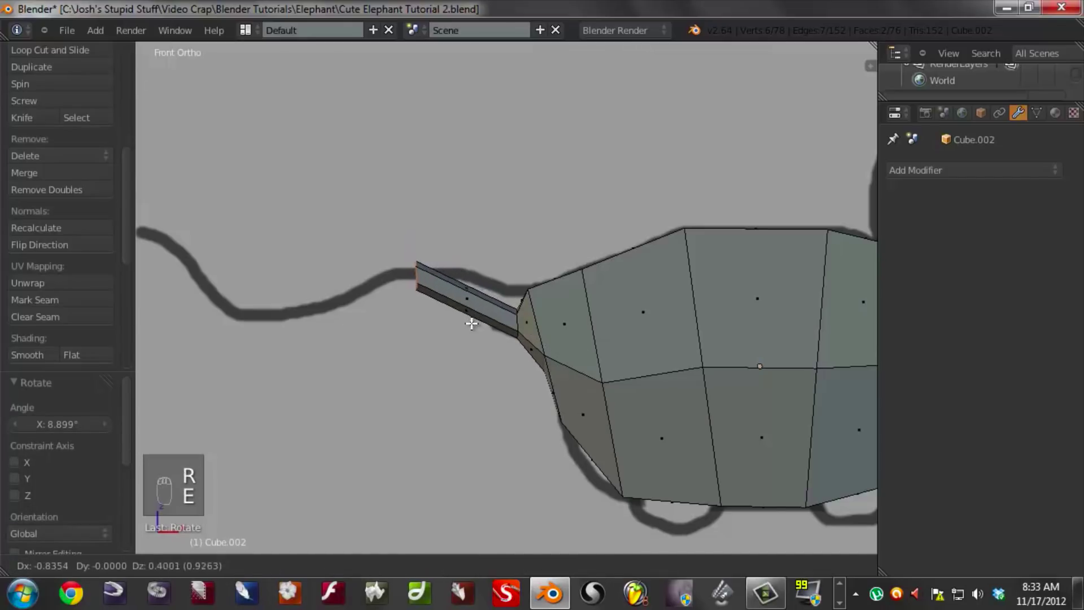
left_click(470, 328)
scroll(471, 328, "down", 2)
key("e")
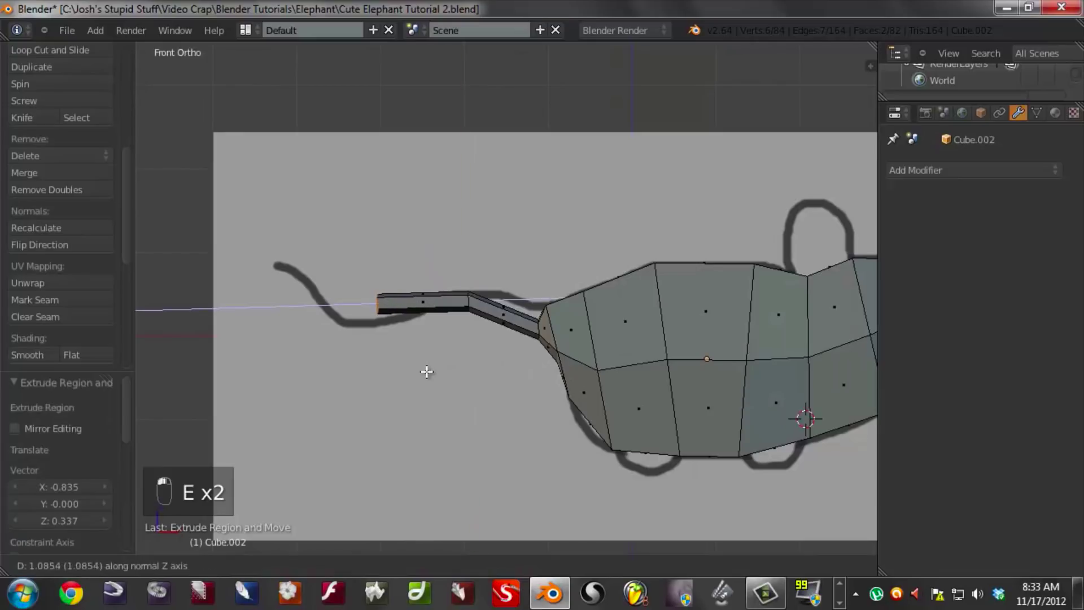
left_click(396, 388)
- Extrude the last tail segment about -0.839 in X and 0.748 in Z to the sketch's tip and rotate its end faces
key("e")
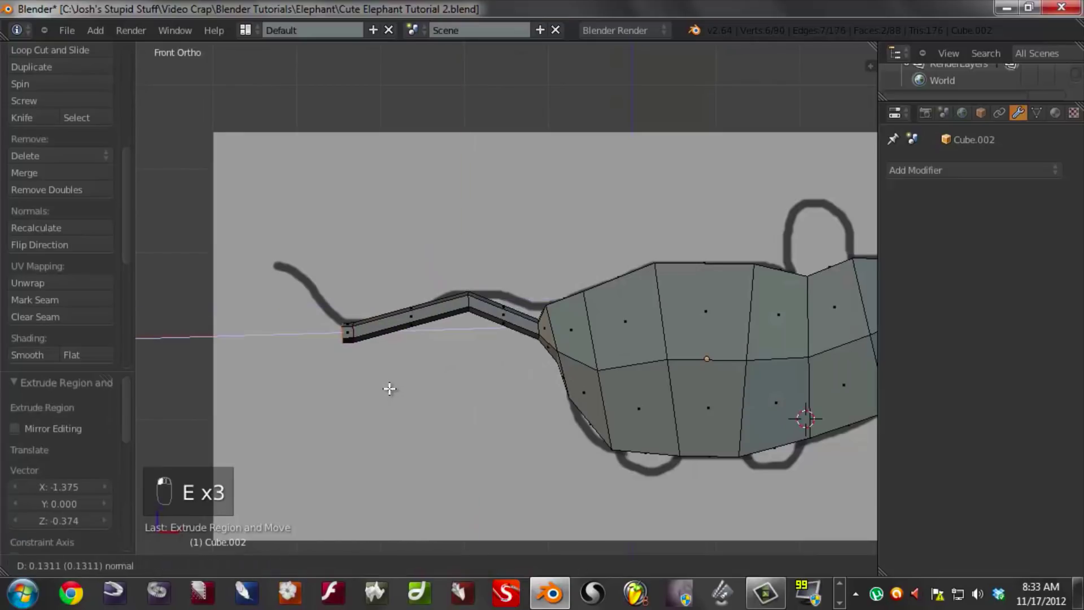
left_click(327, 322)
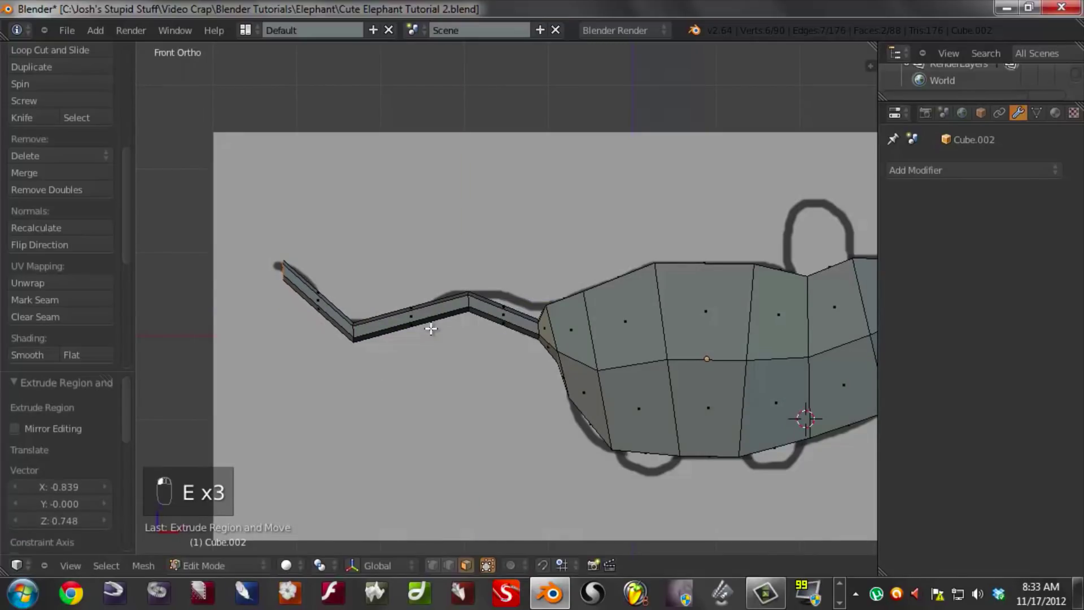
key("r")
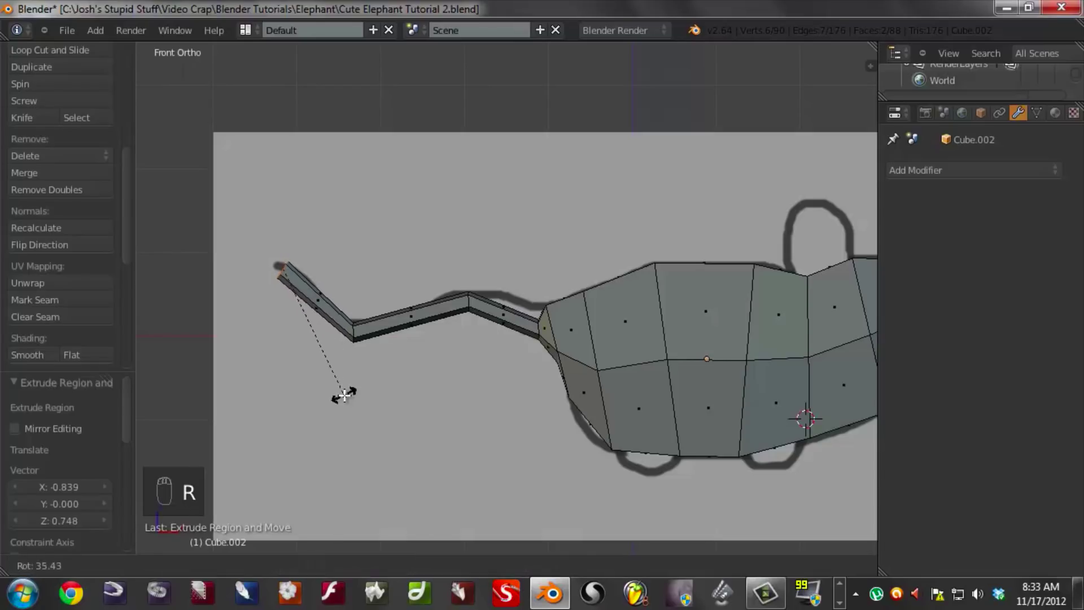
left_click(360, 355)
- Add a loop cut across each of the two outer tail segments and move each loop to follow the sketched curve
key("ctrl+r")
left_click(417, 317)
key("g")
left_click(418, 318)
key("ctrl+r")
left_click(319, 308)
key("g")
left_click(397, 326)
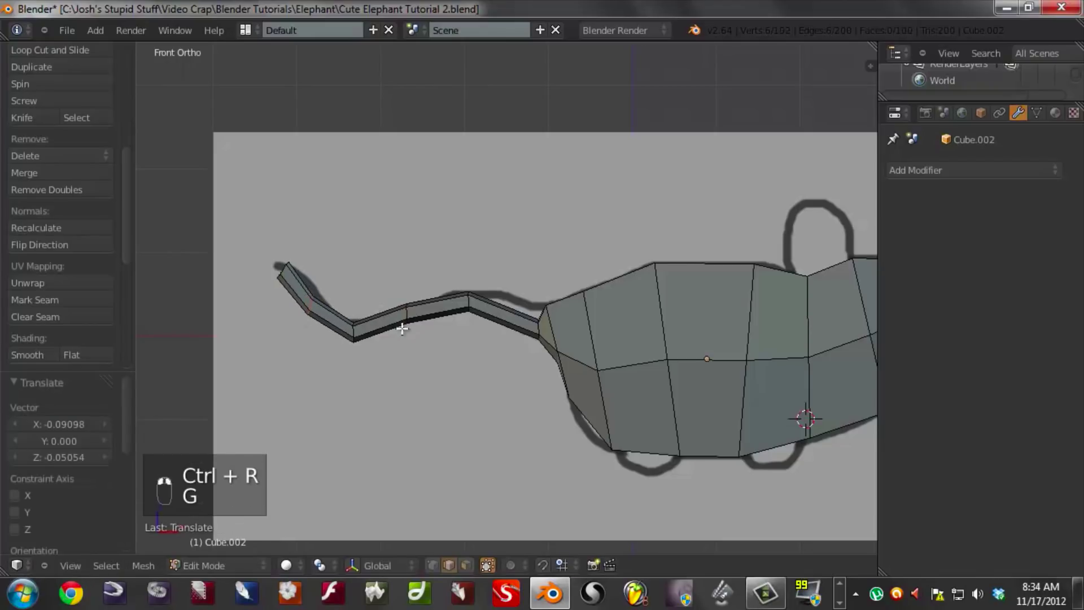
- Rotate the edge loop at the tail's lowest bend by about 9.8°
key("r")
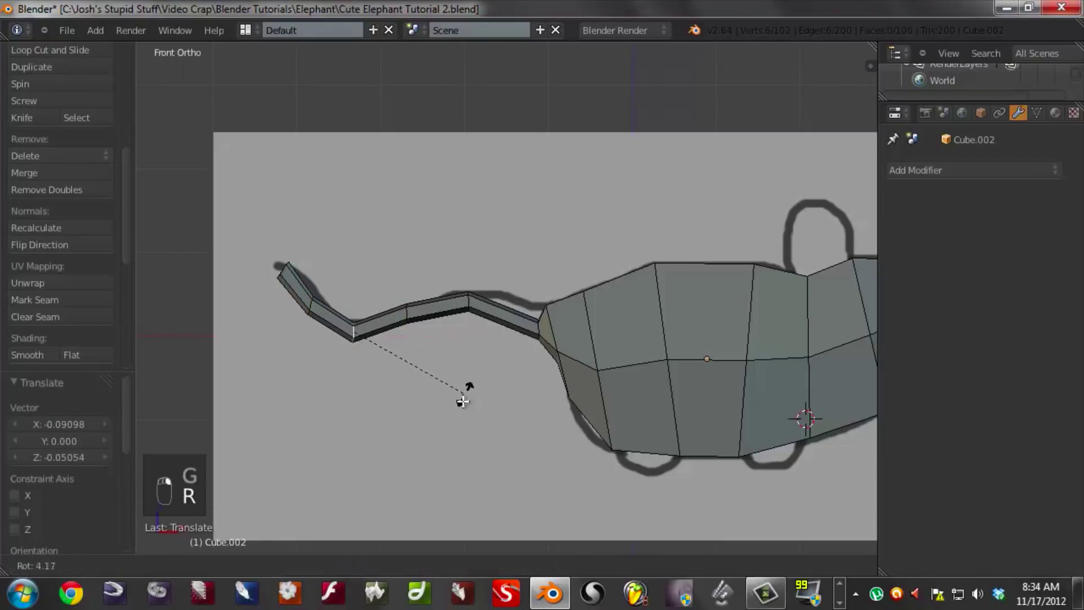
left_click(465, 390)
scroll(466, 389, "down", 3)
scroll(465, 389, "up", 2)
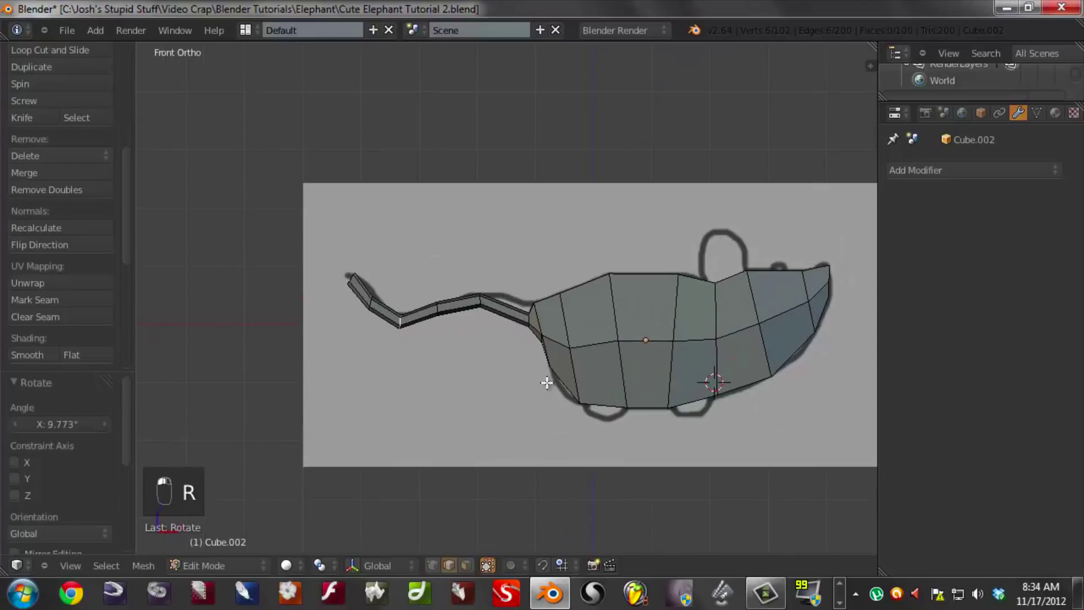
- Add two lengthwise loop cuts around the body, one through the lower side faces and one centred through the upper side faces
middle_click_drag(616, 338, 558, 355)
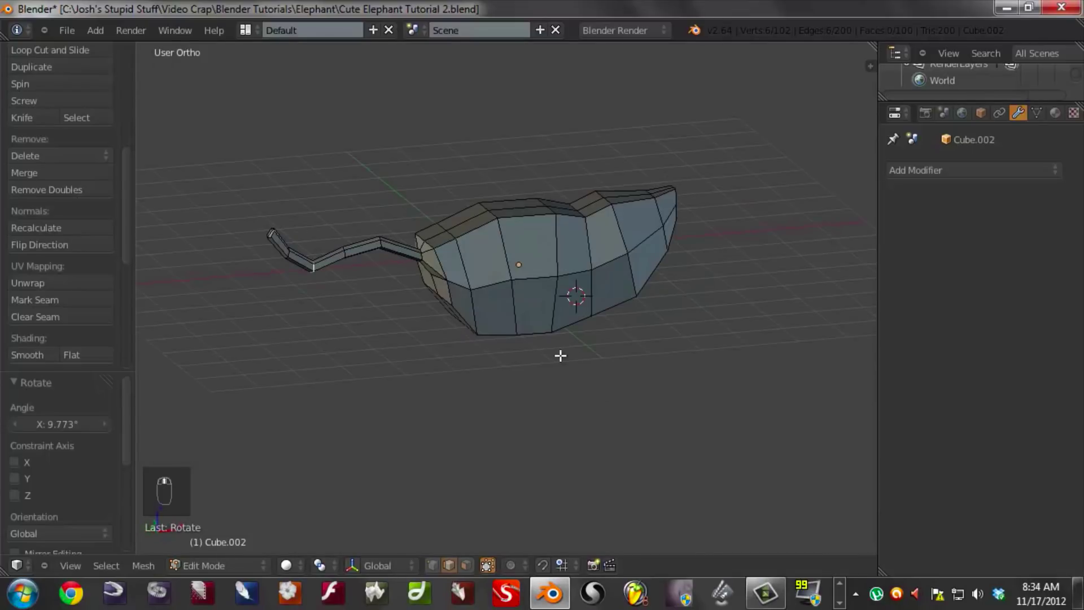
key("ctrl+r")
left_click(556, 307)
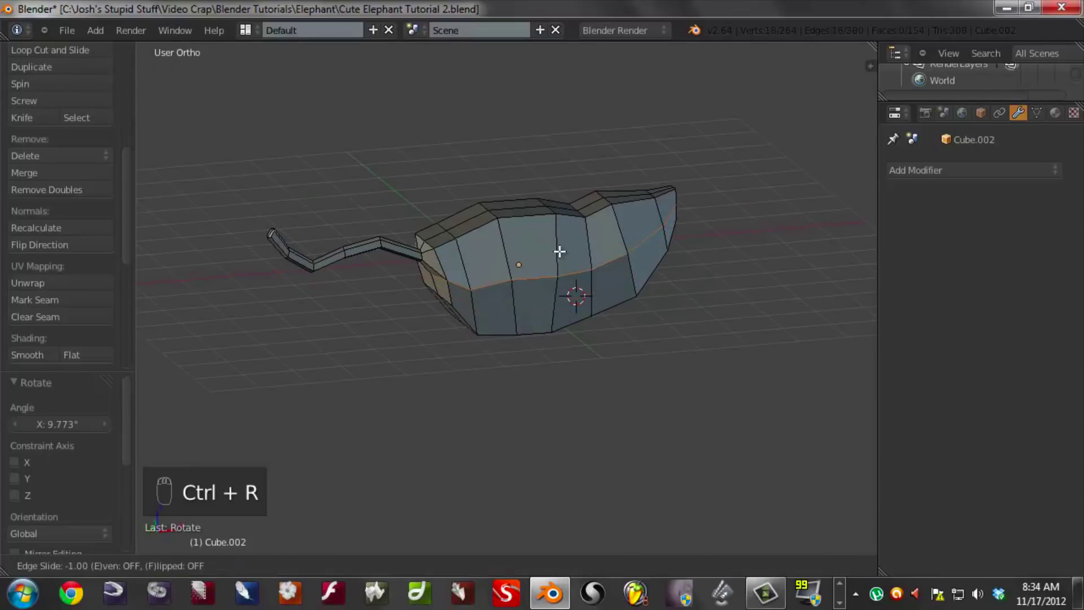
left_click(575, 294)
key("ctrl+r")
left_click(565, 250)
right_click(565, 250)
- Shrink/Fatten the body's upper new loop with offset -0.0274 and the lower one with offset -0.03197
middle_click_drag(566, 250, 625, 325)
scroll(576, 309, "up", 2)
middle_click_drag(576, 295, 547, 285)
key("alt+s")
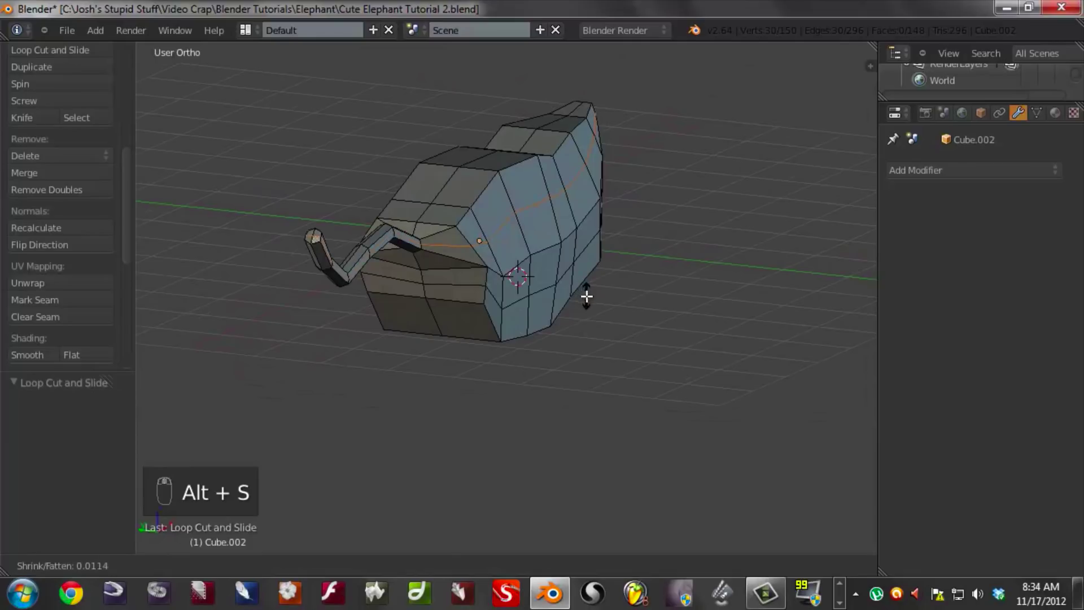
left_click(555, 288)
right_click(553, 289, "alt")
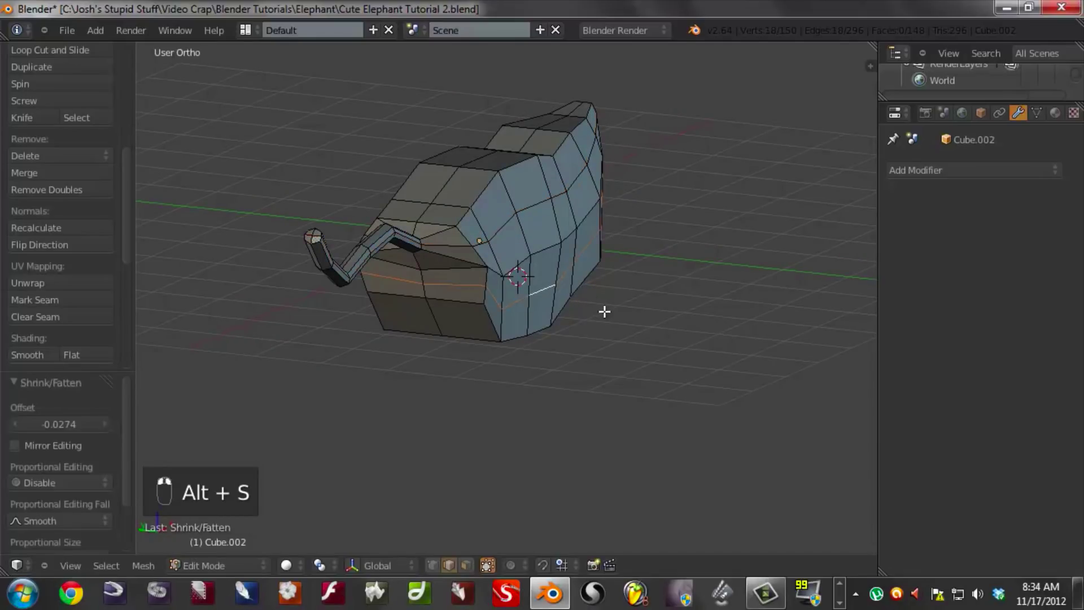
key("alt+s")
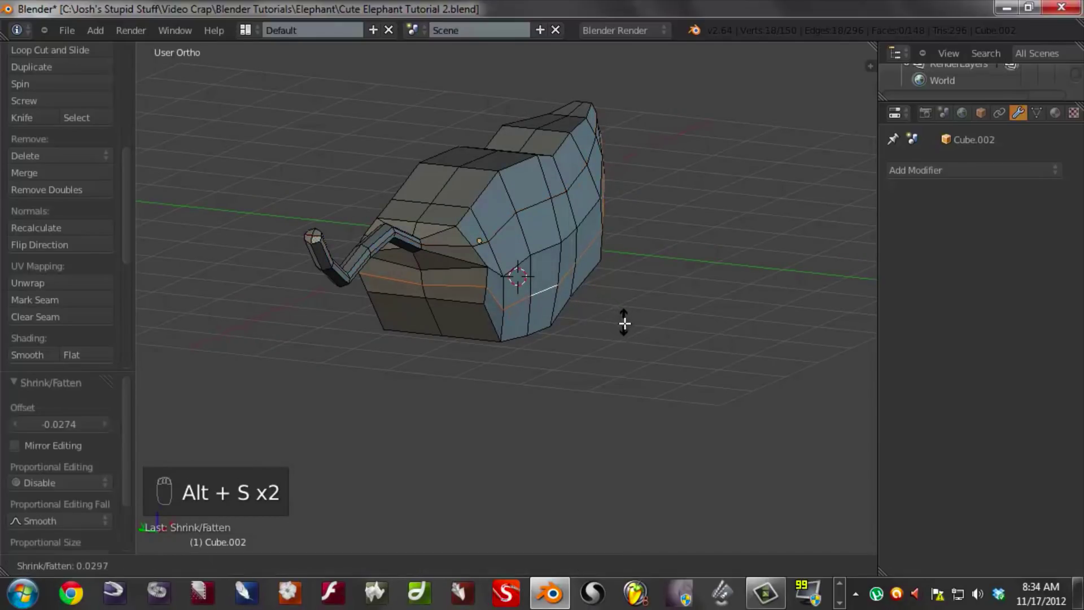
left_click(629, 316)
- Select the front and rear leg faces low on one side of the body and enable proportional editing
middle_click_drag(632, 314, 566, 286)
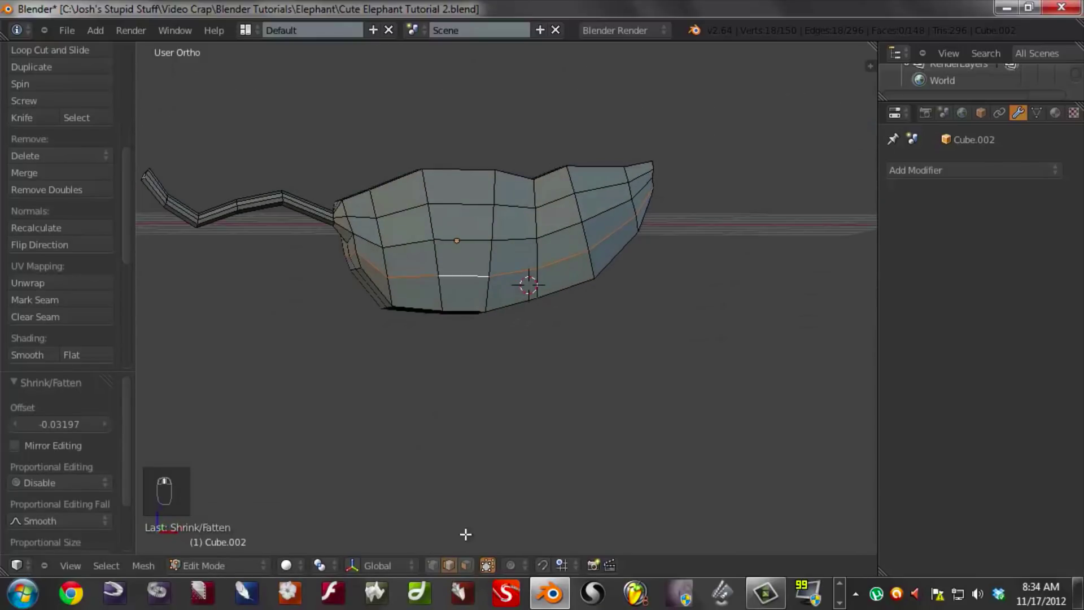
left_click(466, 566)
right_click(430, 293)
right_click(506, 288, "shift")
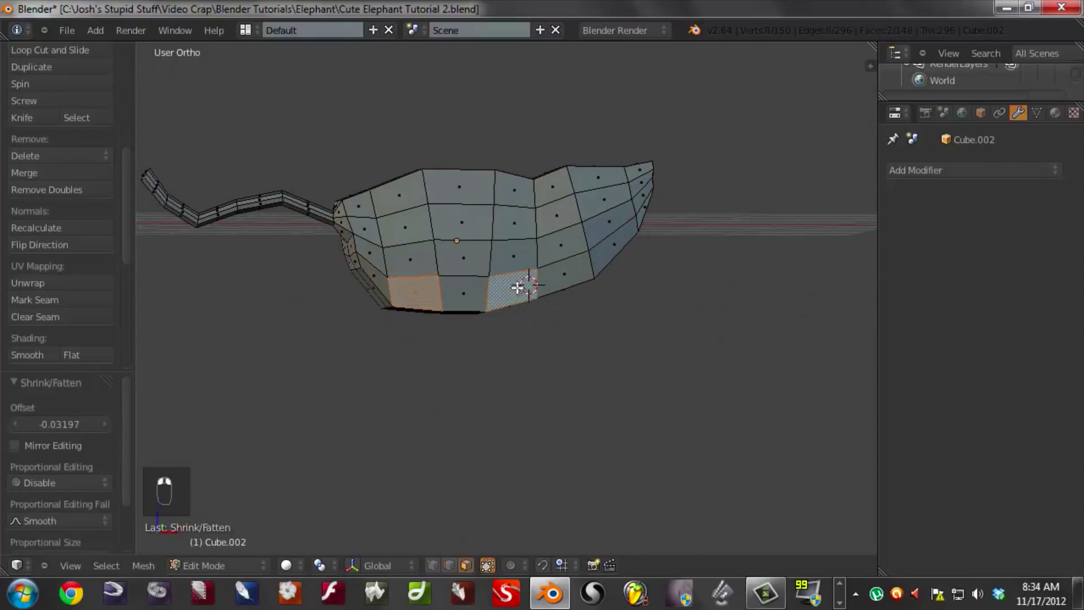
key("KP_3")
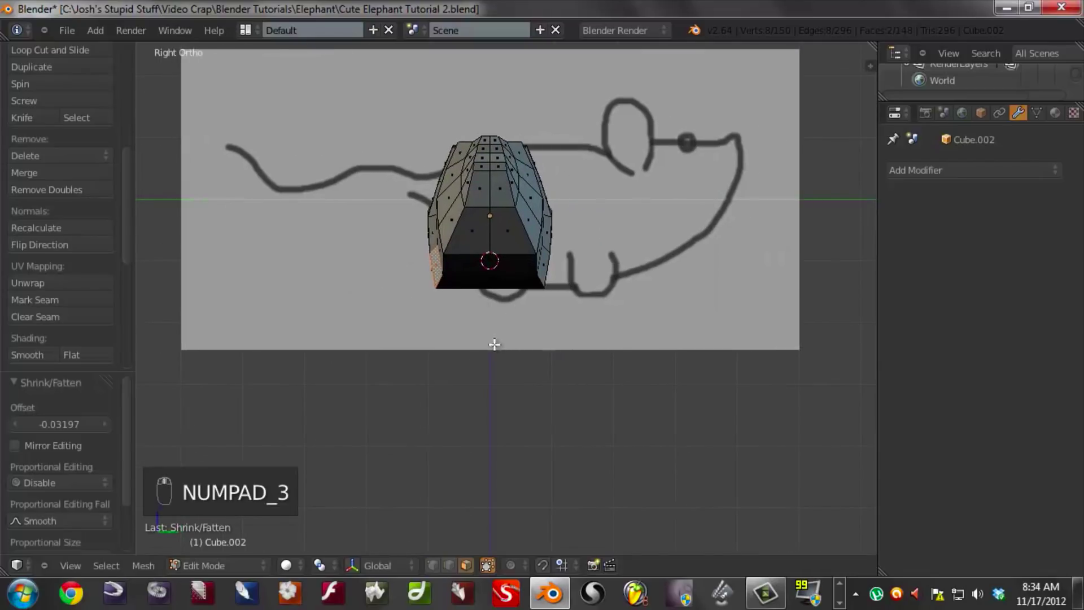
key("o")
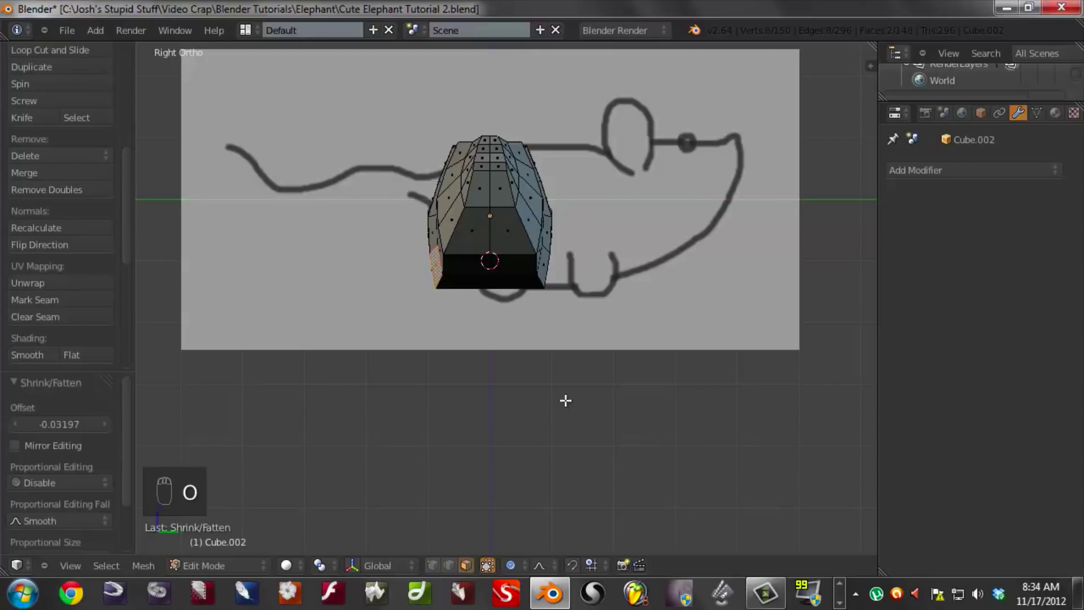
- Try to extrude the two leg faces outward and move their ends downward, then undo both operations
key("e")
left_click(533, 406)
key("g")
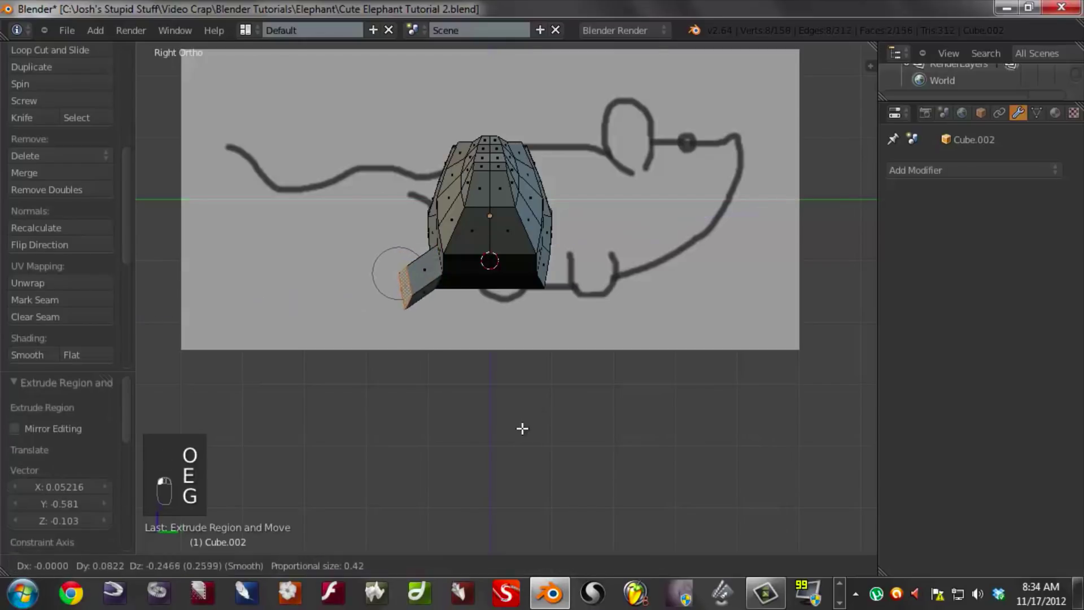
left_click(540, 449)
key("r")
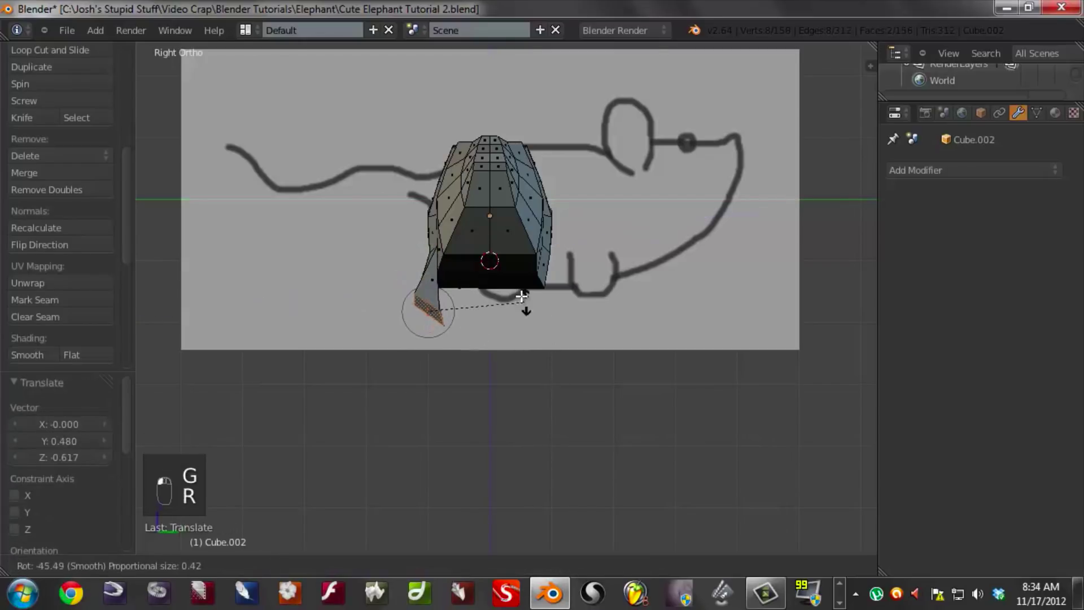
right_click(520, 295)
key("ctrl+z")
key("ctrl+z")
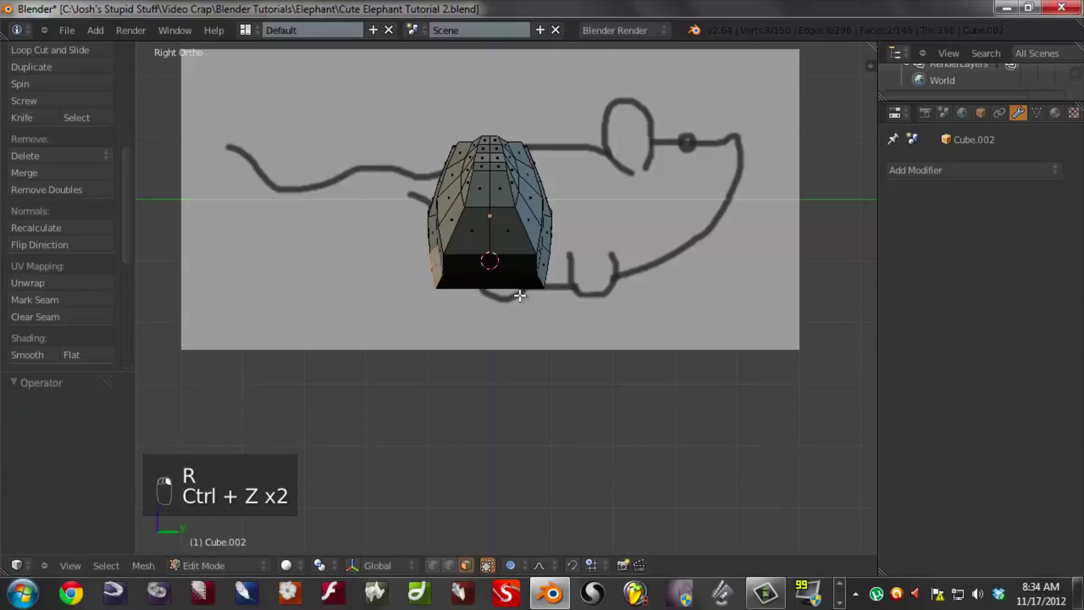
- Tilt the two leg faces, starting with a rotation of about -13.3°, and adjust their position at the body's lower edge
left_click(642, 304)
key("g")
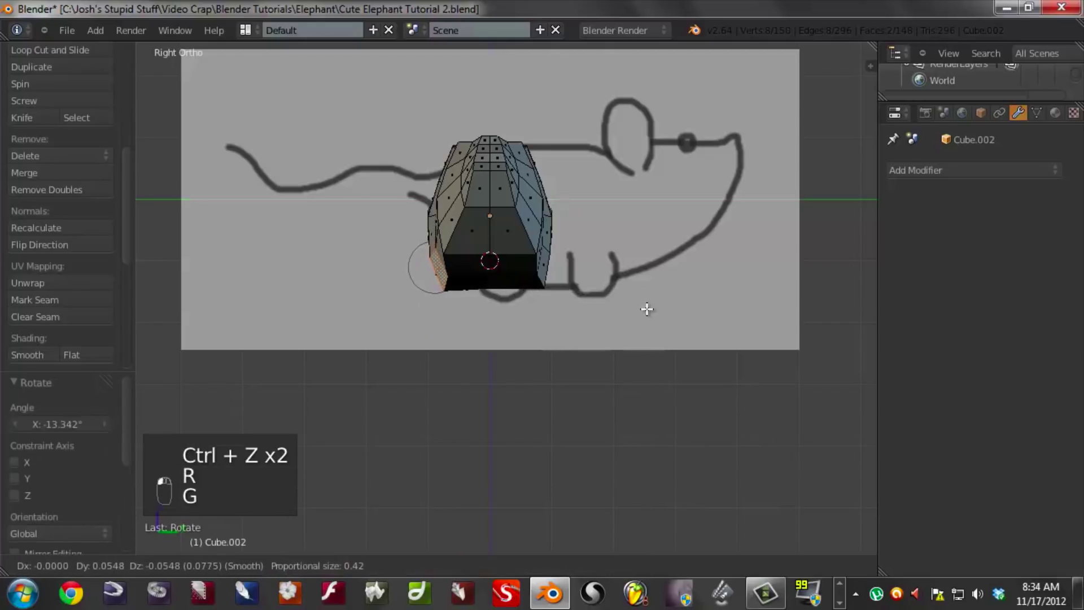
left_click(649, 300)
key("r")
left_click(638, 275)
key("g")
left_click(635, 274)
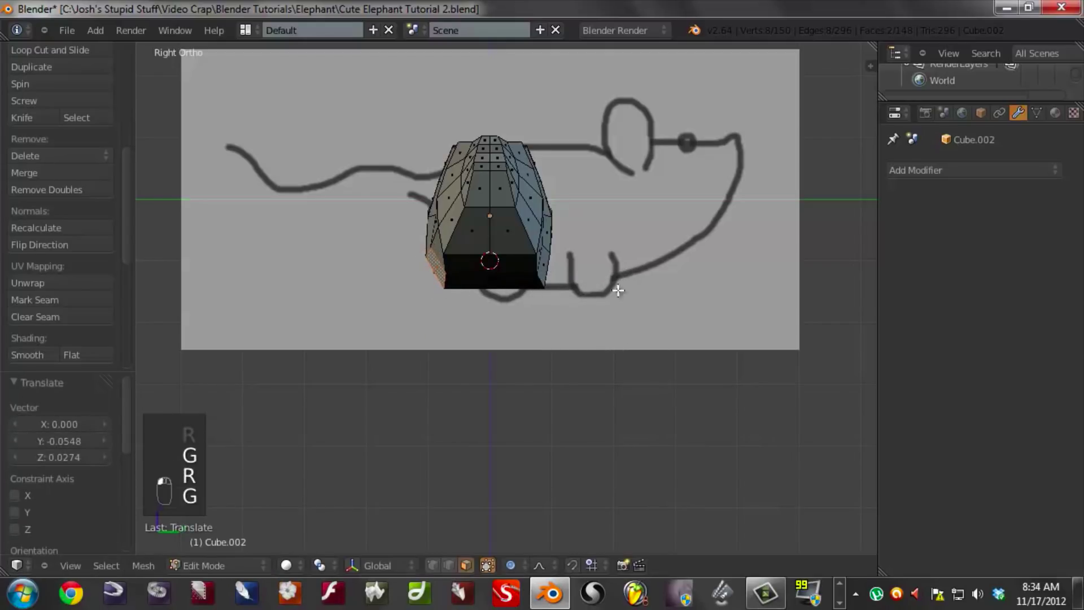
- Extrude the two leg faces, position the ends below the body's side and rotate them by about -32°
key("e")
left_click(539, 353)
key("g")
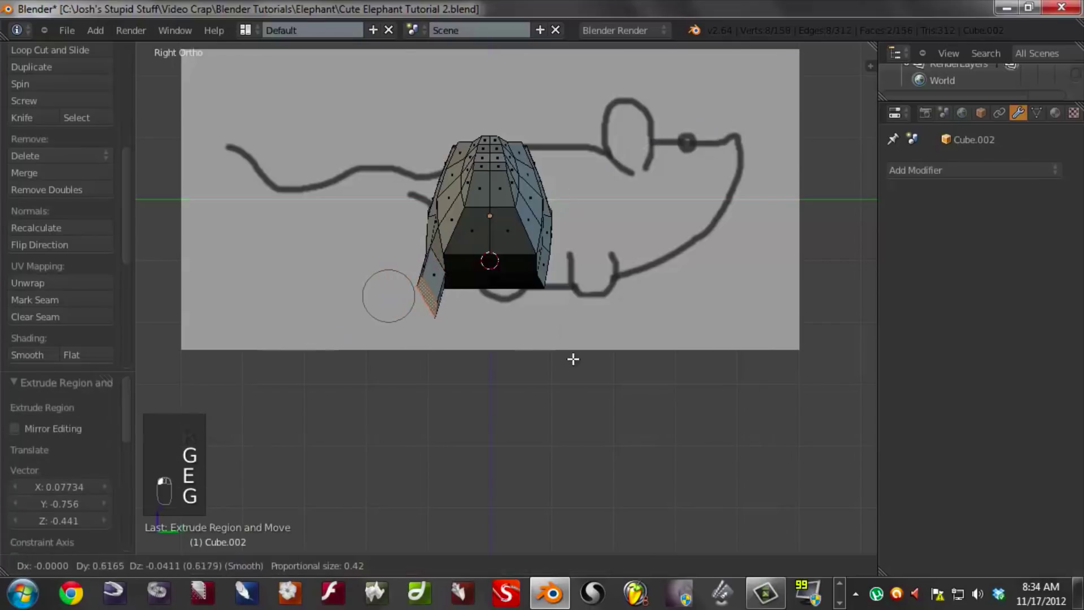
left_click(568, 294)
key("r")
left_click(551, 258)
key("g")
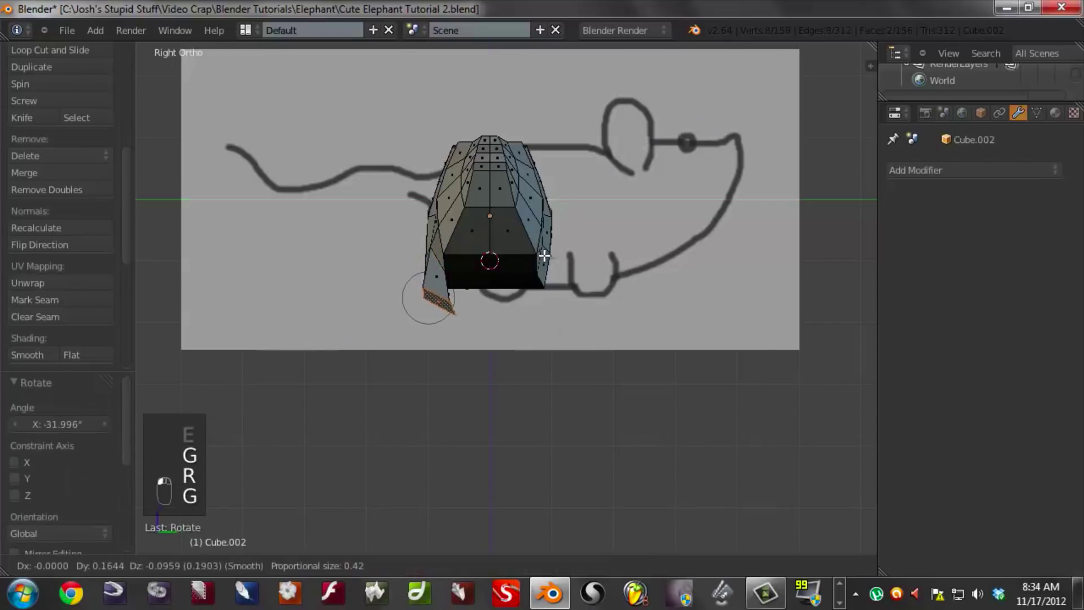
left_click(543, 255)
- Scale the two leg ends along the Y axis and rotate them by about -28.5°
key("s")
key("y")
left_click(573, 308)
key("r")
left_click(576, 229)
- Scale the front leg's end face to about 0.666 along the X axis
middle_click_drag(576, 230, 518, 274)
right_click(431, 235)
key("r")
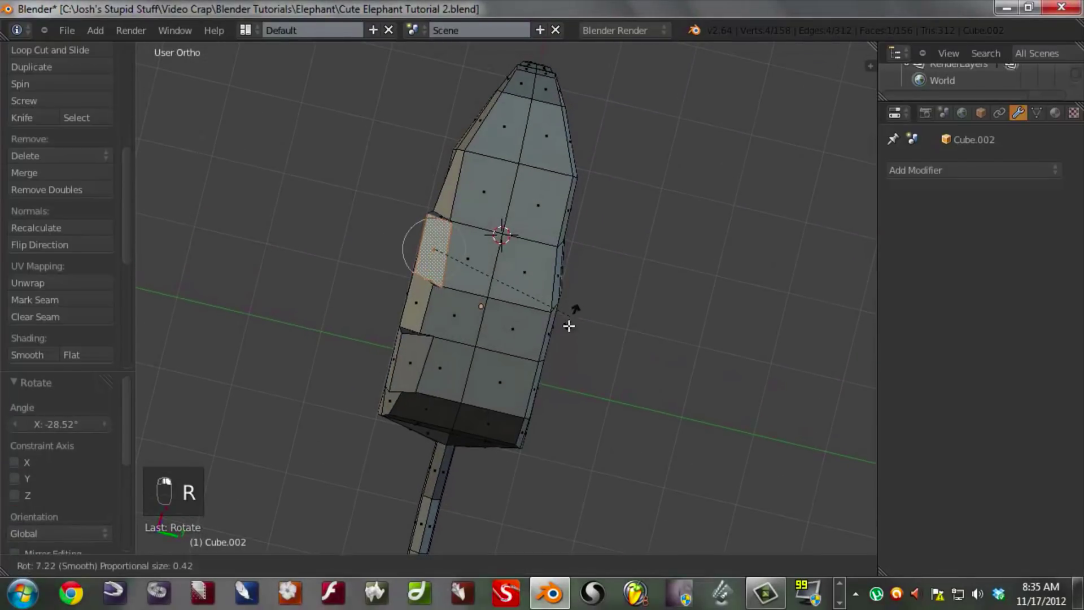
right_click(567, 317)
key("s")
key("x")
left_click(484, 321)
- Scale the rear leg's end face to about 0.666 along the X axis
right_click(415, 363)
middle_click_drag(515, 363, 559, 323)
key("r")
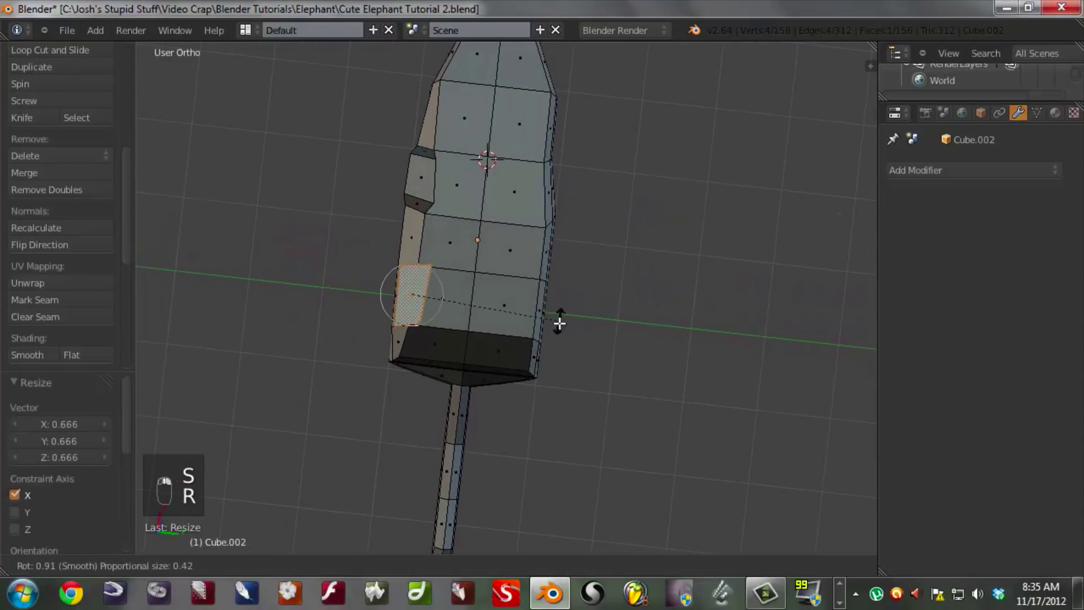
right_click(559, 322)
key("s")
key("x")
left_click(540, 334)
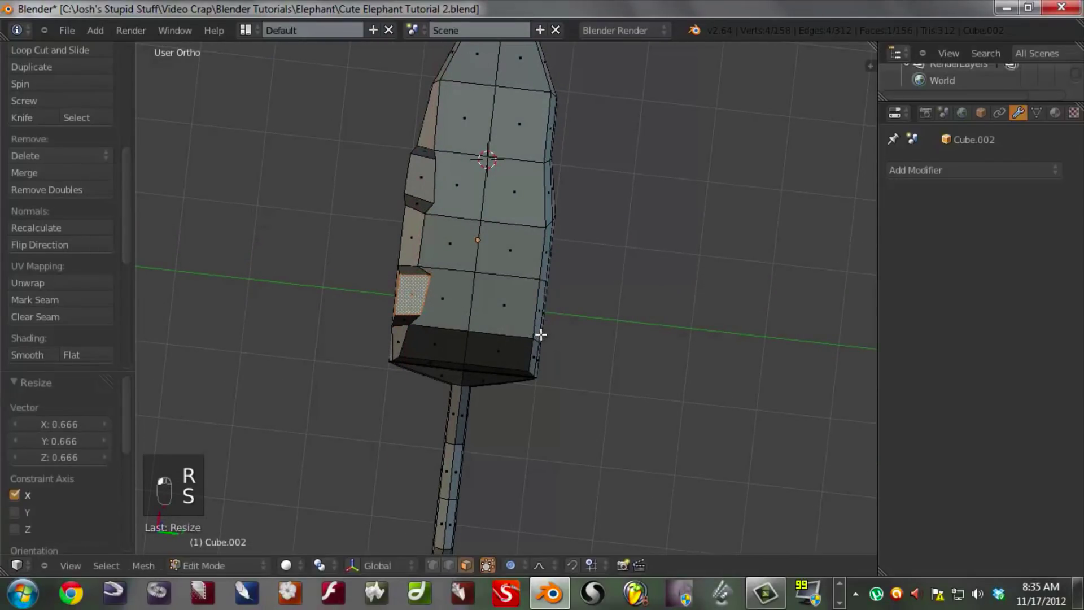
- Move the front leg's end face about -0.126 in X toward the tail and nudge it about -0.023 in X and Z
key("KP_1")
right_click(602, 269)
key("g")
left_click(682, 273)
key("r")
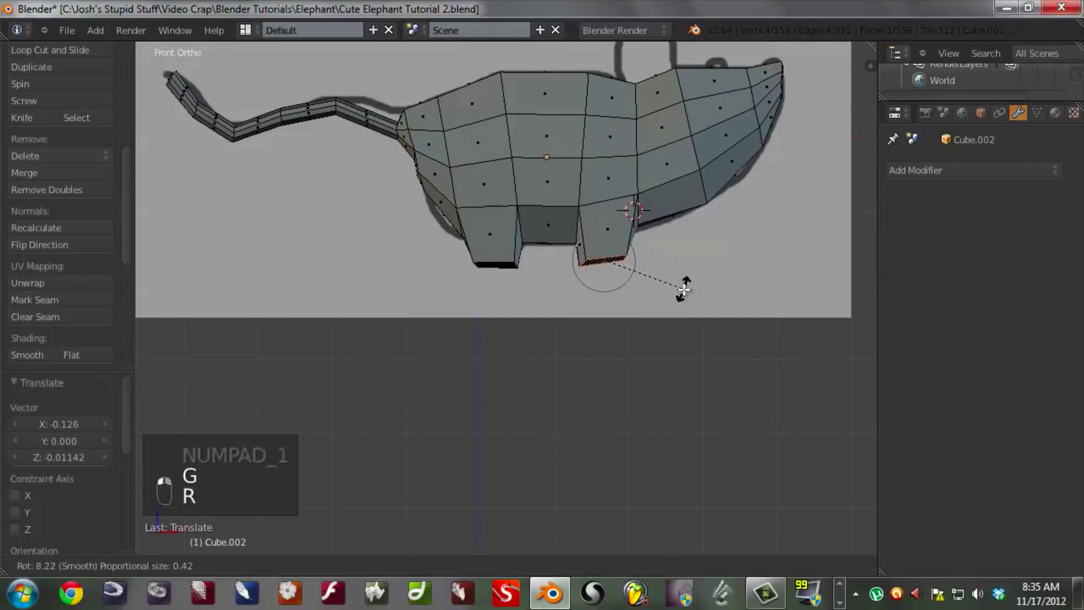
right_click(649, 295)
key("g")
left_click(669, 299)
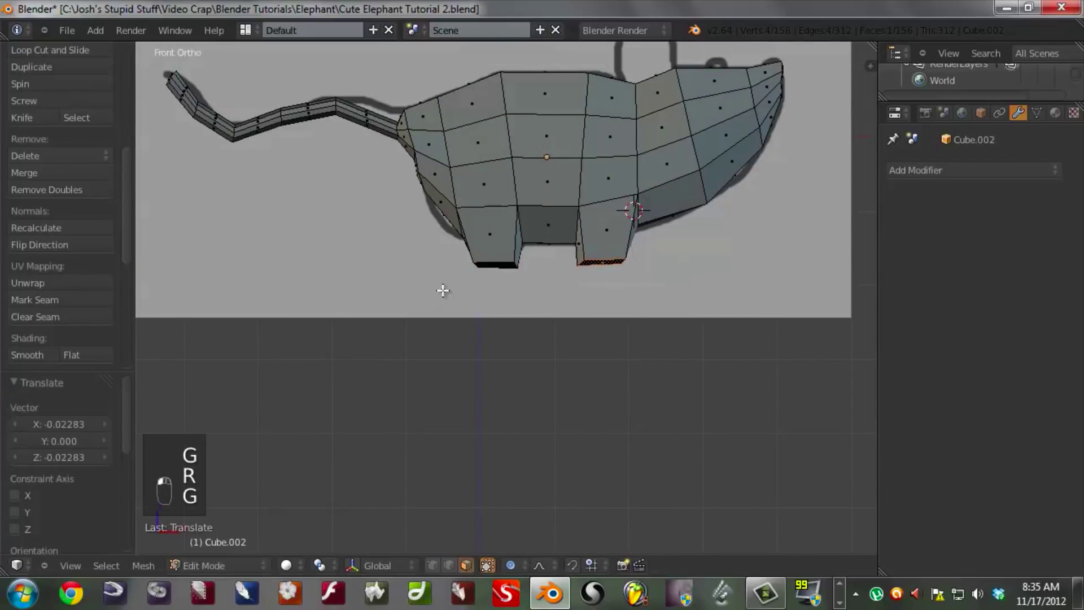
key("g")
right_click(497, 261)
- Rotate the two faces at the snout tip by about -26.9° in front view and shift them slightly back toward the body
scroll(497, 261, "down", 3)
key("a")
middle_click_drag(496, 260, 456, 294)
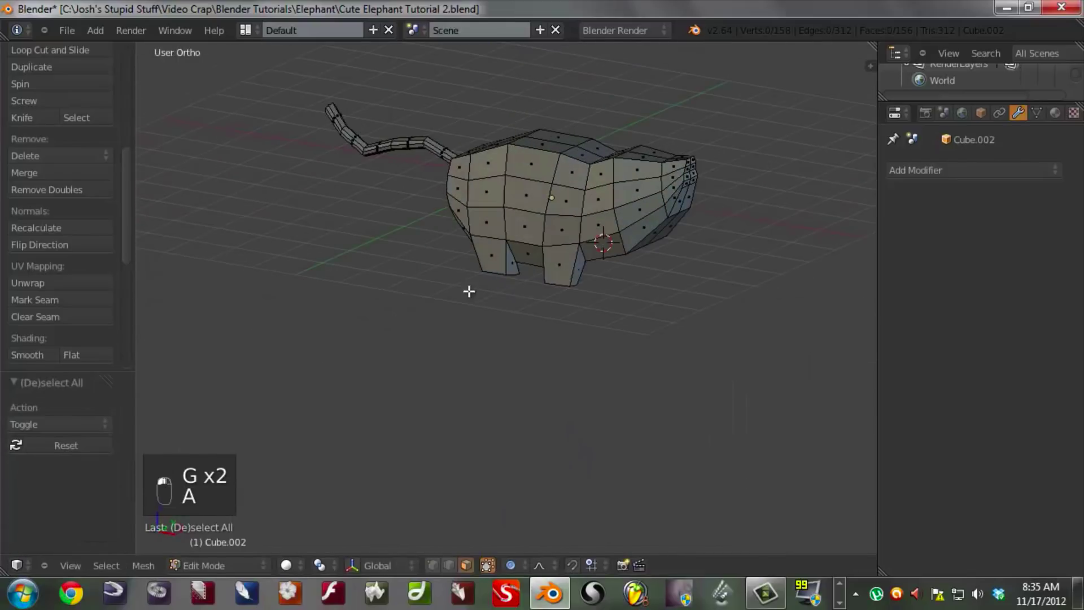
middle_click_drag(625, 290, 612, 288)
middle_click_drag(701, 247, 701, 318)
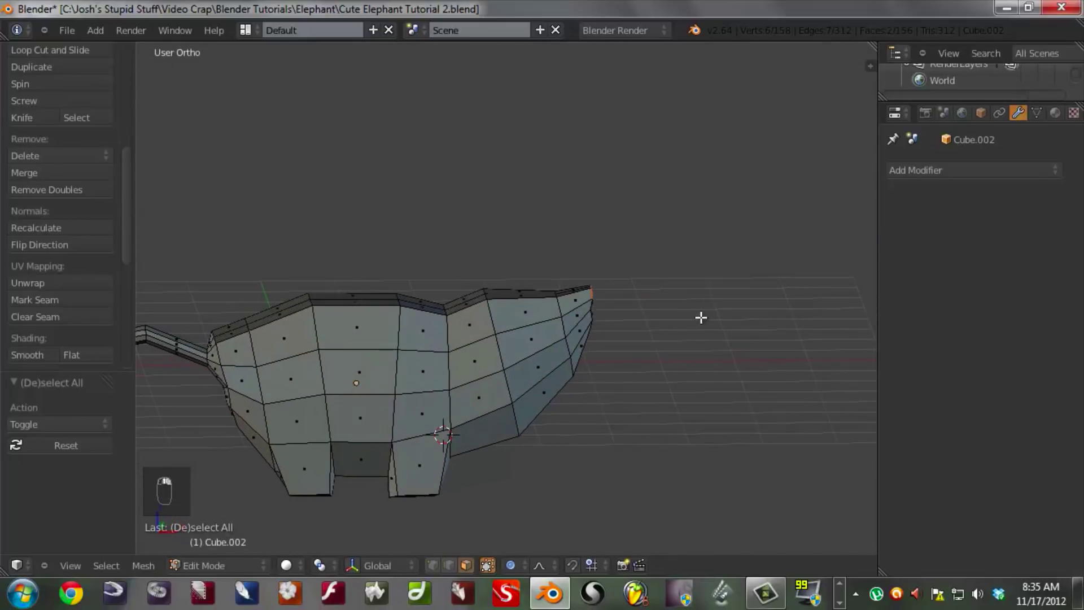
key("KP_1")
scroll(690, 381, "up", 5)
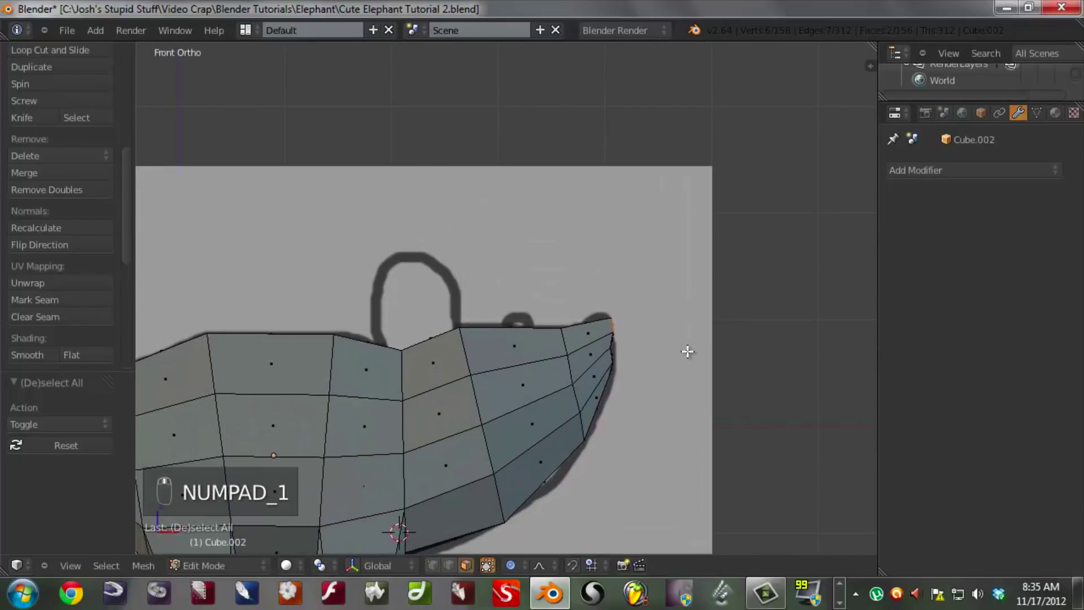
key("r")
left_click(675, 306)
key("g")
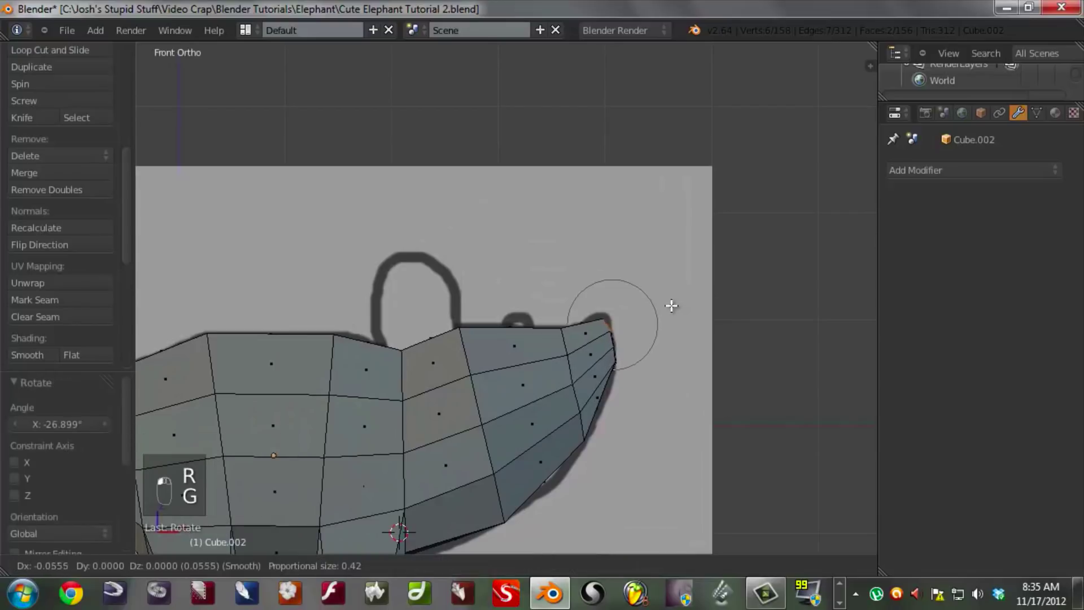
left_click(669, 307)
- Rotate the snout tip faces by a further -11.38° or so and nudge them to fit the sketch
key("r")
left_click(683, 299)
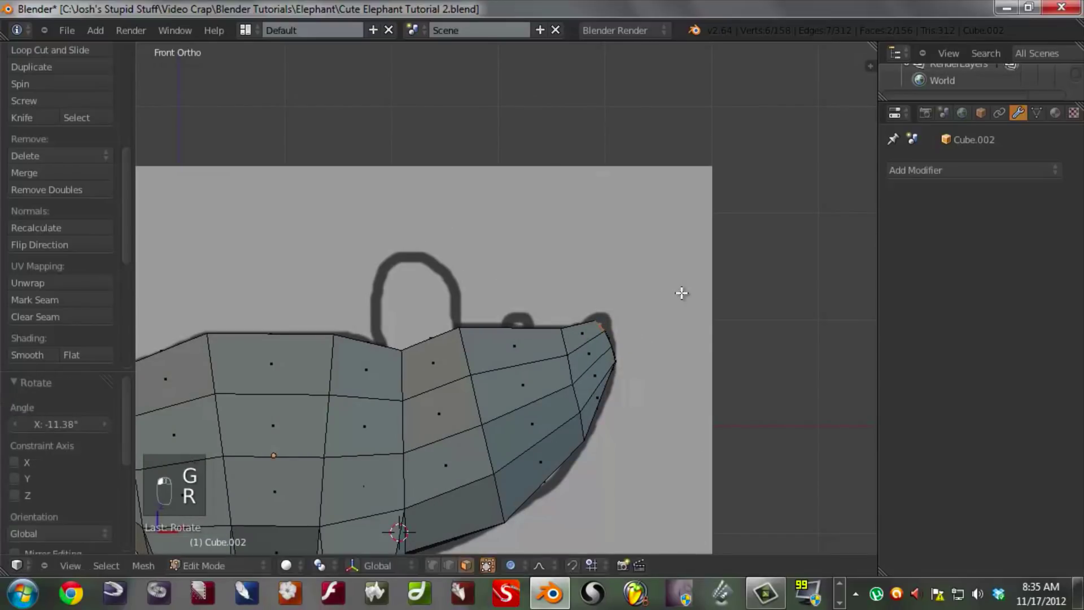
key("g")
left_click(684, 294)
- Extrude the snout tip faces about 0.077 in X and 0.08 in Z as a nose and scale the new end down
key("e")
left_click(706, 286)
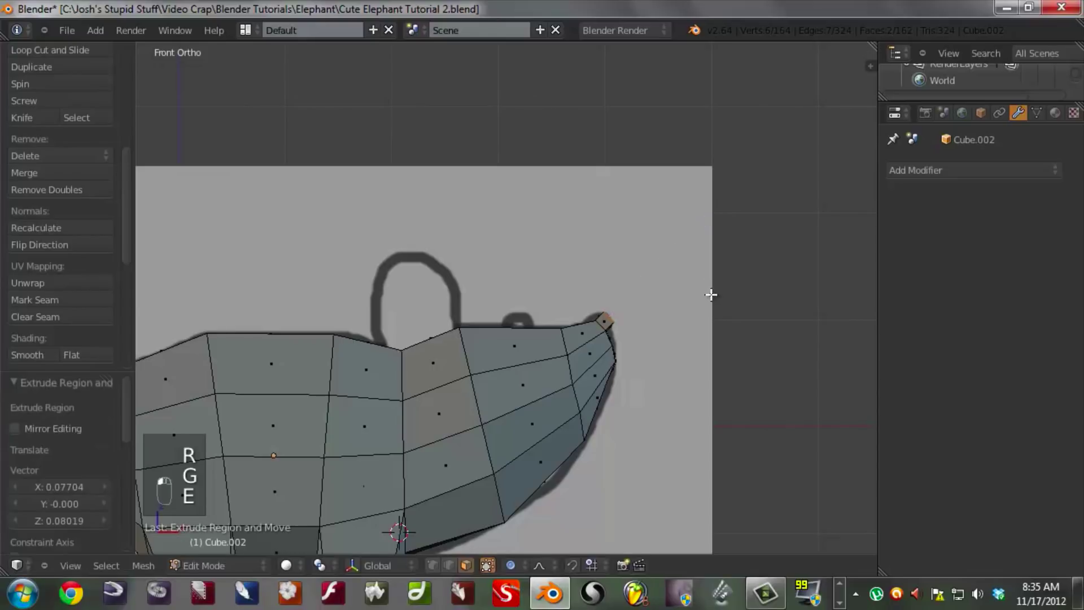
key("s")
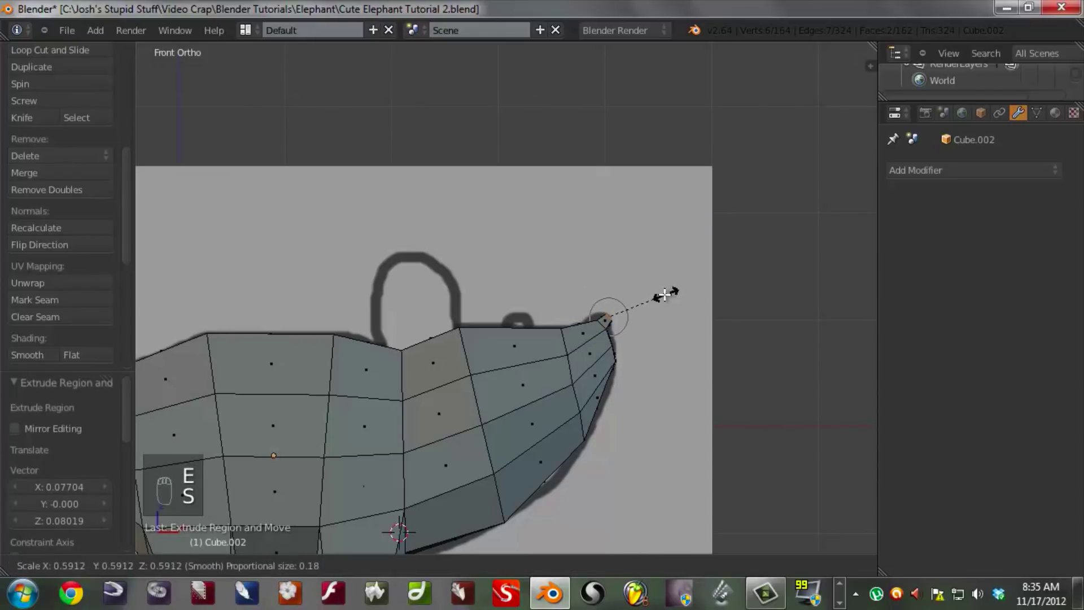
left_click(675, 302)
- Add a centred lengthwise loop cut through the -Y half of the body and shrink it by about -0.011
key("Tab")
middle_click_drag(704, 318, 573, 361)
middle_click_drag(461, 402, 619, 421)
key("Tab")
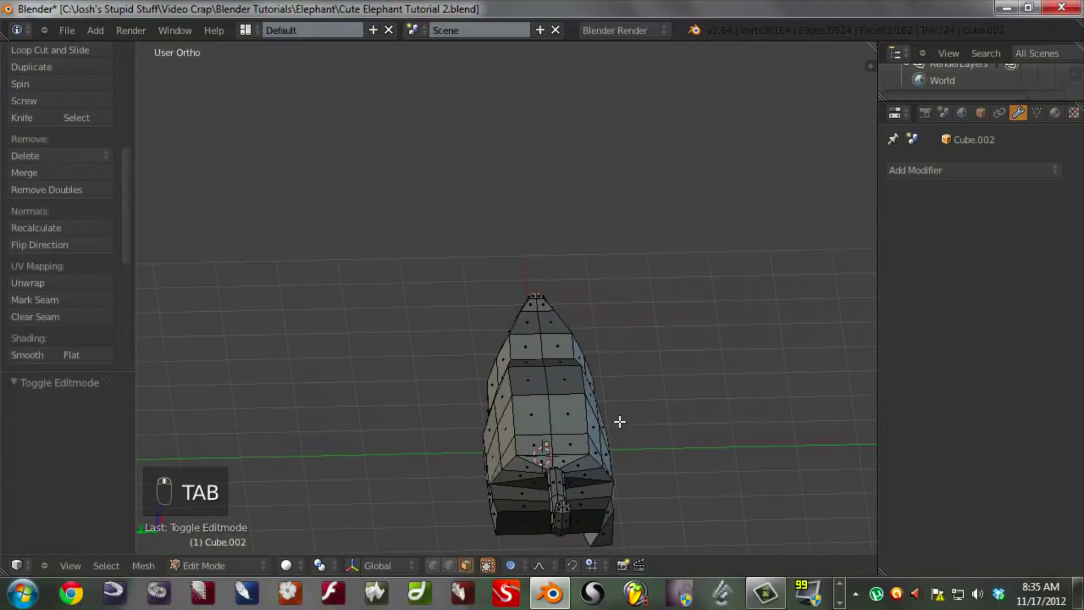
key("ctrl+r")
left_click(572, 395)
left_click(571, 395)
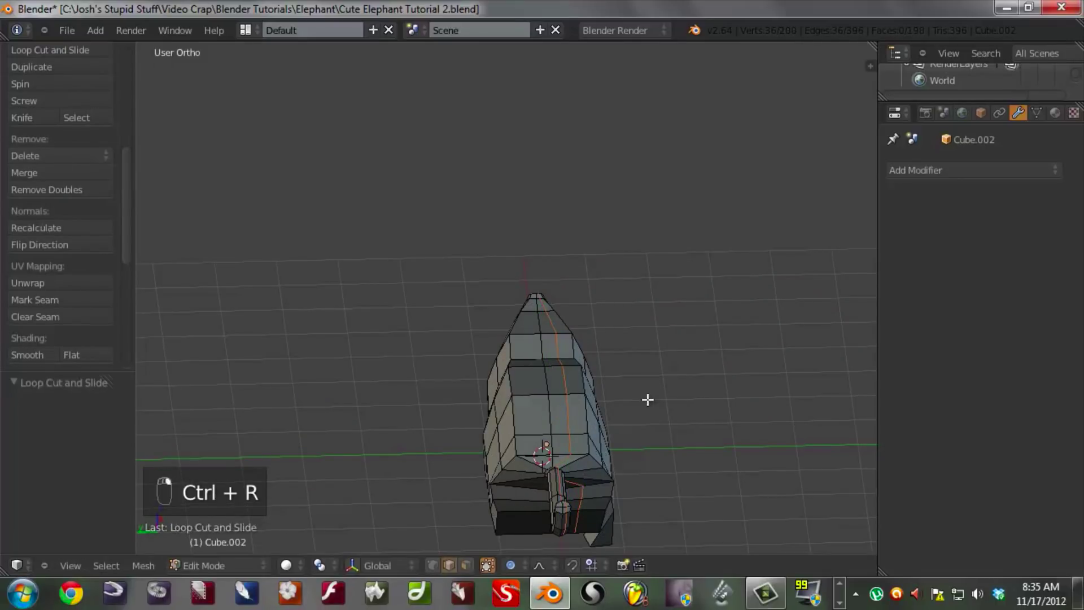
key("alt+s")
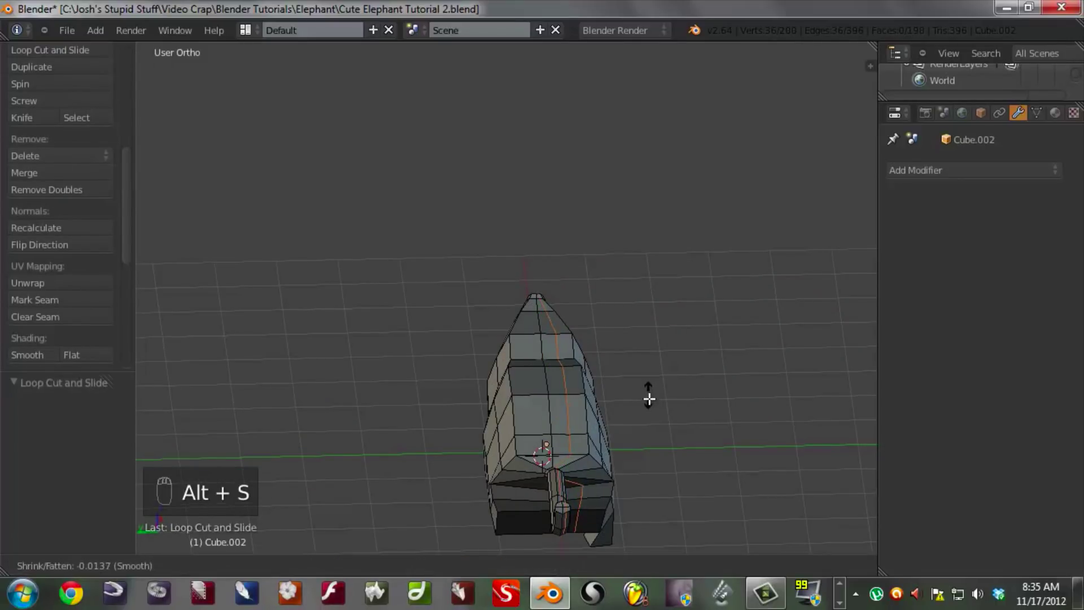
left_click(649, 401)
- Move the upper edge line on the body's -Y side about -0.035 in Y and lower it about 0.18 in Z
mouse_move(656, 421)
middle_mouse_down()
mouse_move(648, 354)
mouse_move(537, 435)
mouse_move(591, 439)
mouse_move(670, 412)
middle_mouse_up()
right_click(571, 412, "alt")
key("g")
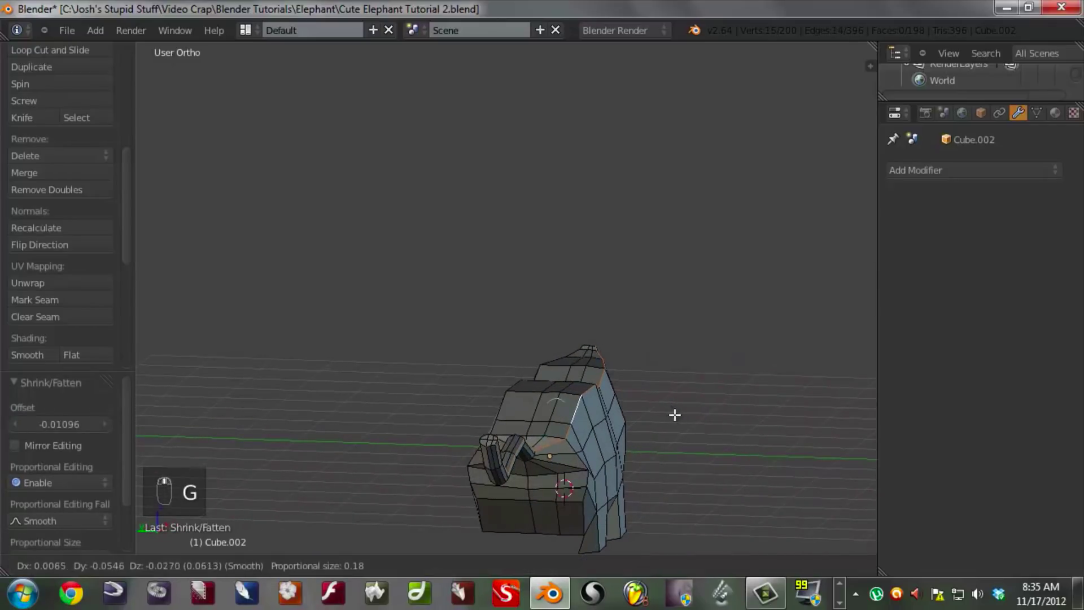
key("y")
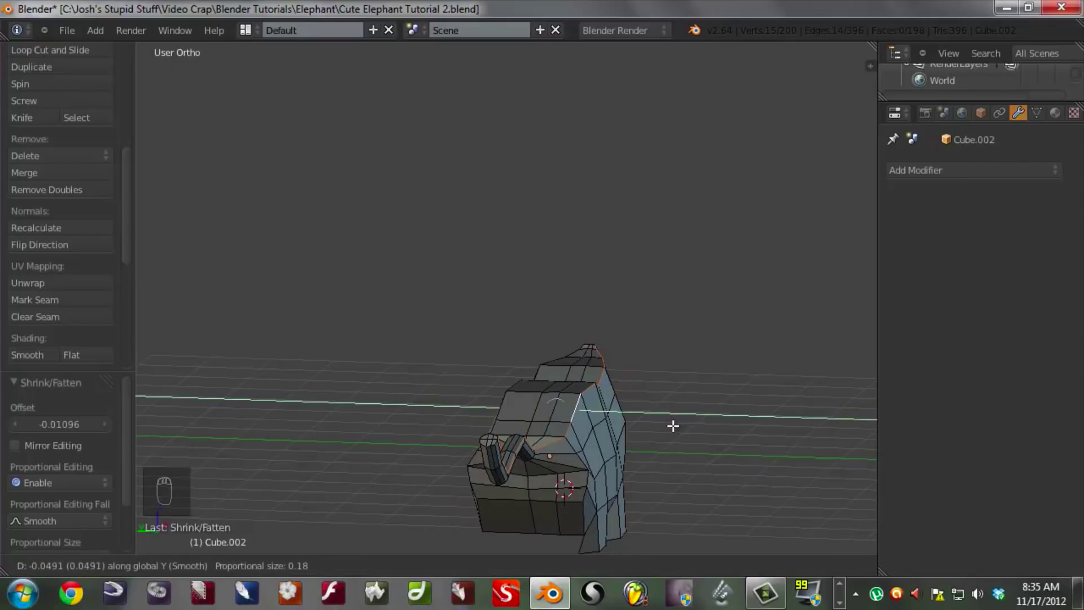
left_click(672, 425)
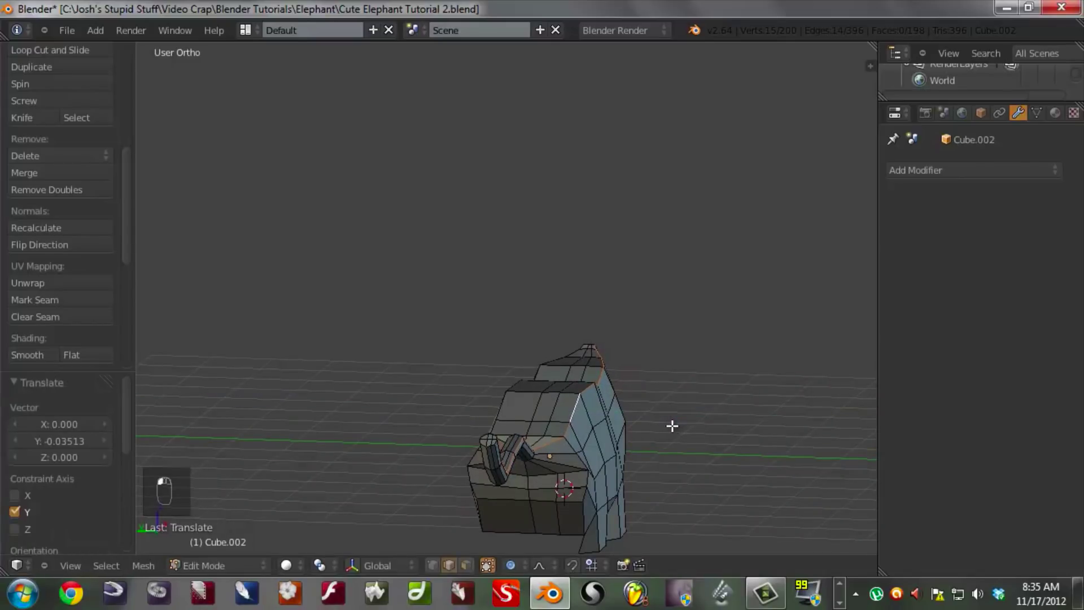
key("g")
key("z")
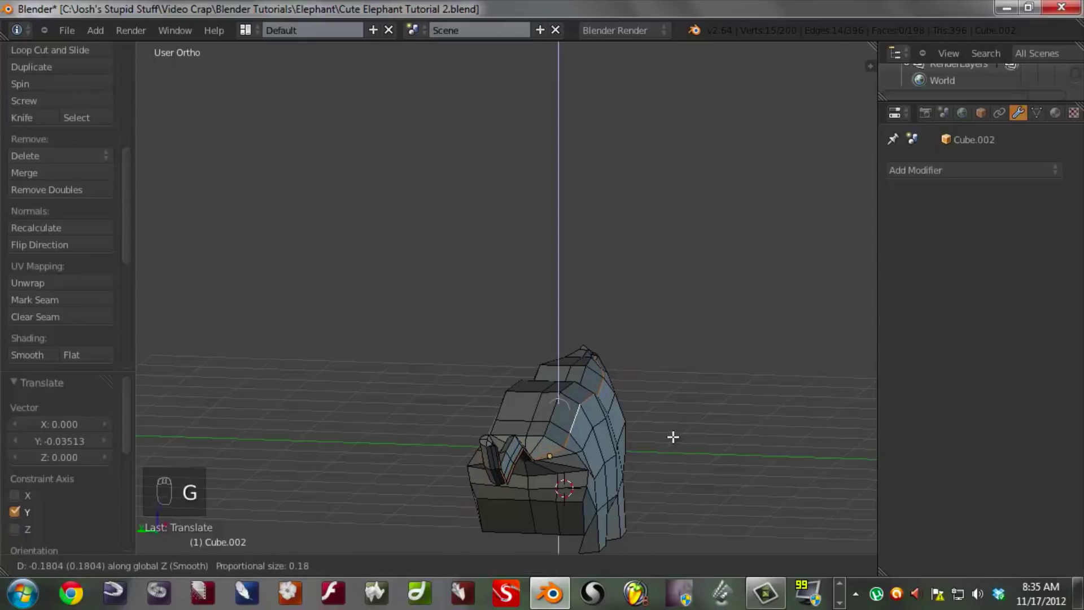
left_click(673, 437)
- Extrude the adjoining head faces on the -Y side into an ear by about -0.457 in X, -0.71 in Y and 1.159 in Z
middle_click_drag(568, 364, 621, 395)
key("a")
scroll(589, 345, "up", 2)
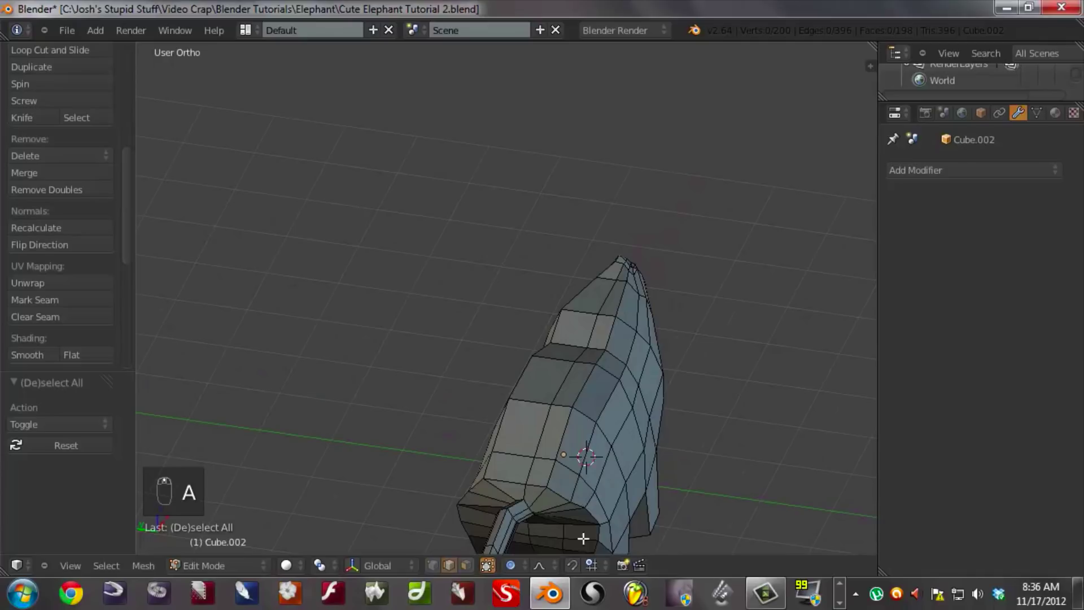
right_click(626, 349, "shift")
middle_click_drag(610, 354, 581, 455)
right_click(641, 377, "shift")
middle_click_drag(640, 377, 670, 390)
key("e")
left_click(740, 327)
middle_click_drag(707, 424, 548, 480)
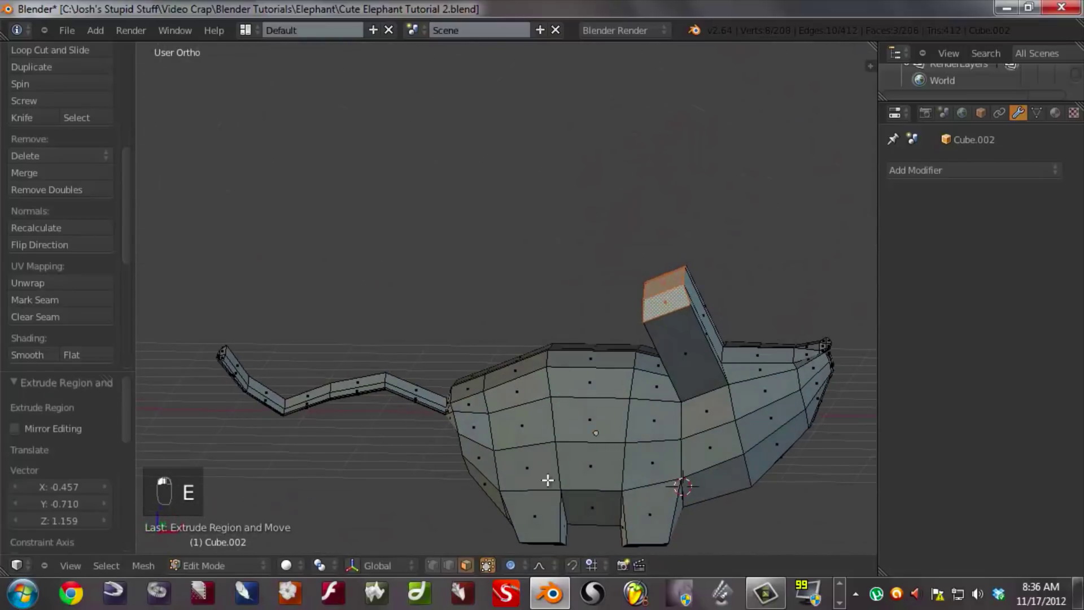
- Move the front vertices of the ear's end about -0.384 in X to thin it, then adjust them about 0.087 in X
left_click(433, 565)
middle_click_drag(610, 389, 652, 339)
middle_click_drag(705, 301, 716, 375)
key("g")
left_click(638, 377)
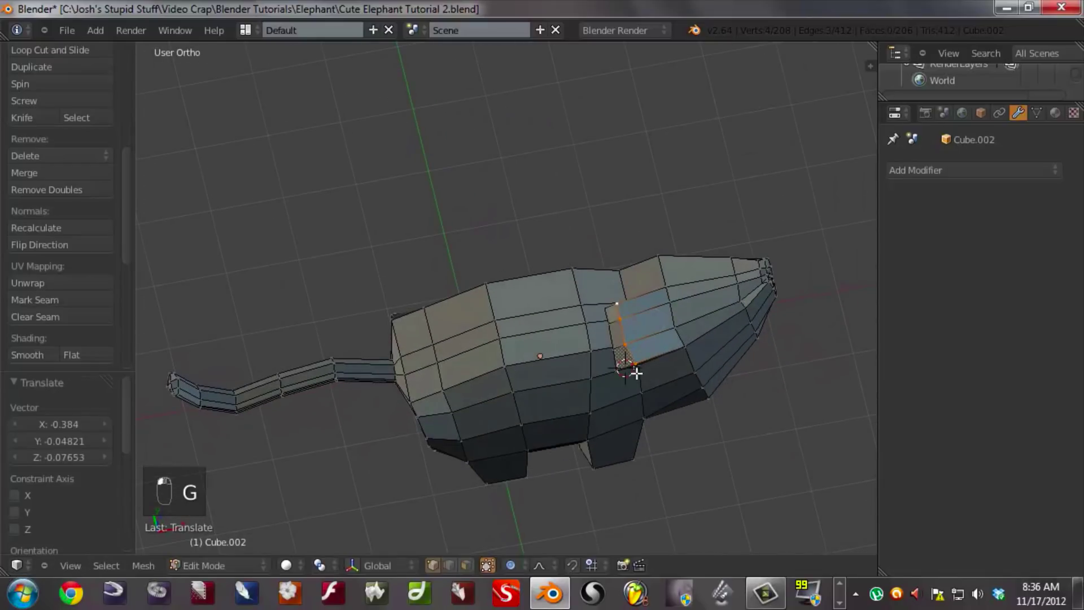
key("g")
left_click(618, 350)
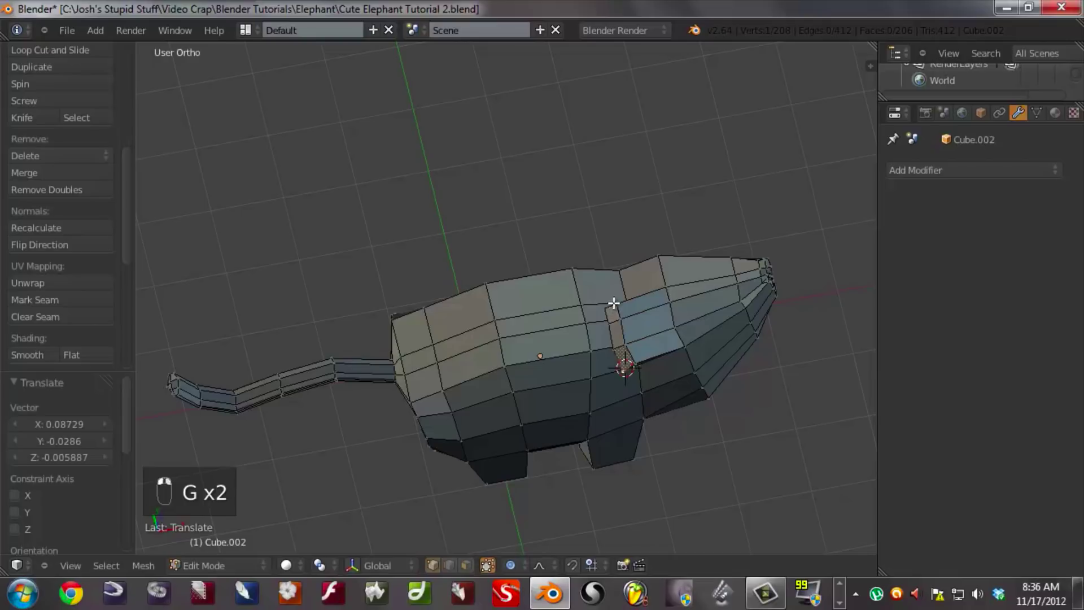
- Pull the ear's outer corner edge about 0.216 in X, -0.463 in Y and -0.44 in Z with a proportional size of 0.83
right_click(625, 370)
middle_click_drag(671, 396, 692, 353)
key("g")
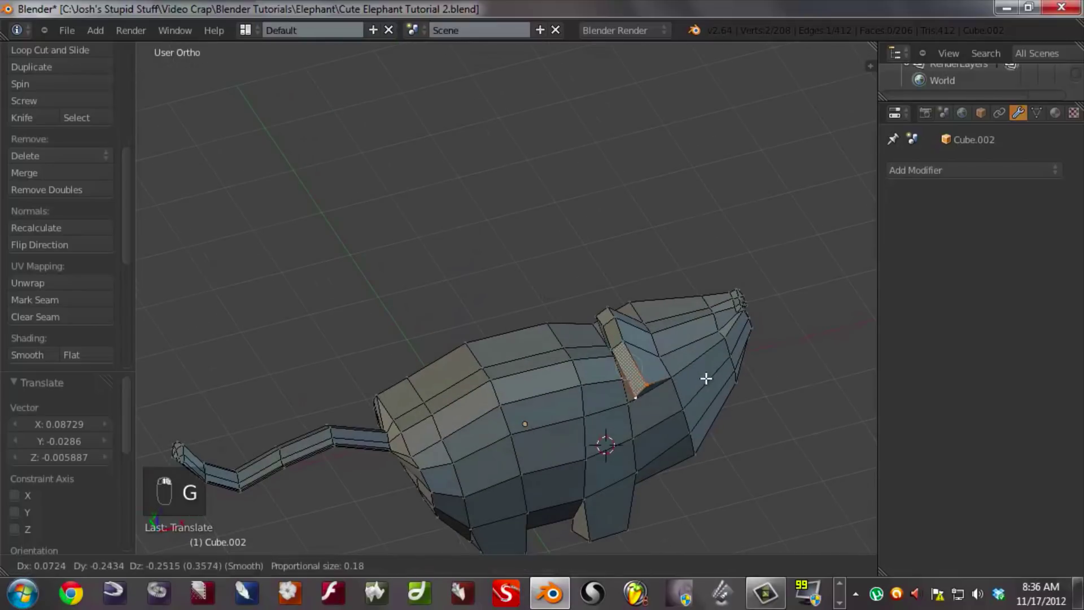
scroll(712, 386, "down", 8)
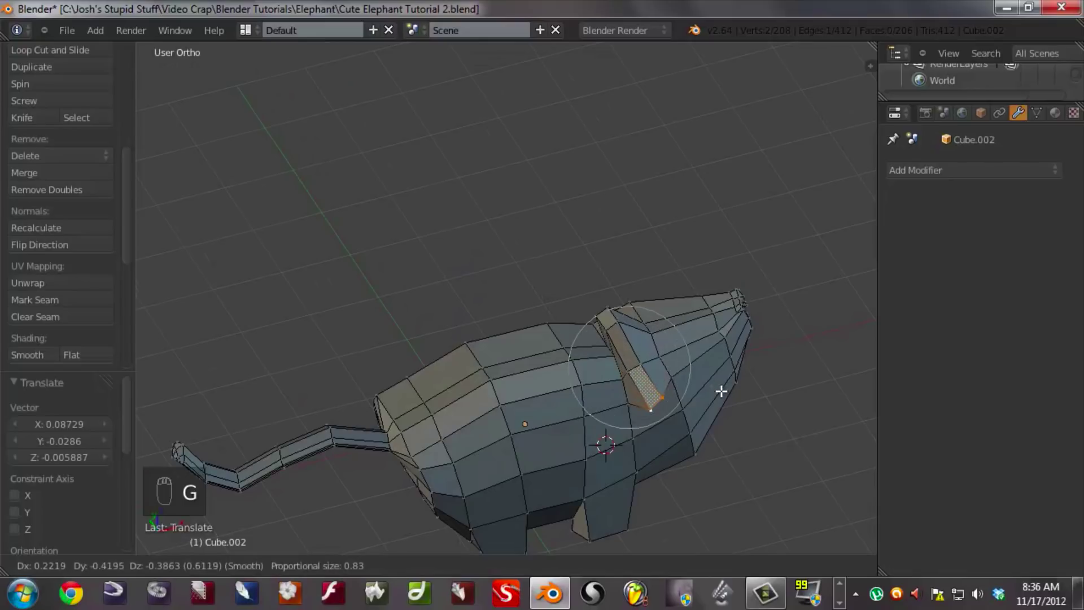
left_click(722, 395)
middle_click_drag(722, 395, 401, 279)
- Add a centred loop cut around the ear and scale it up to about 1.287
key("ctrl+r")
left_click(463, 220)
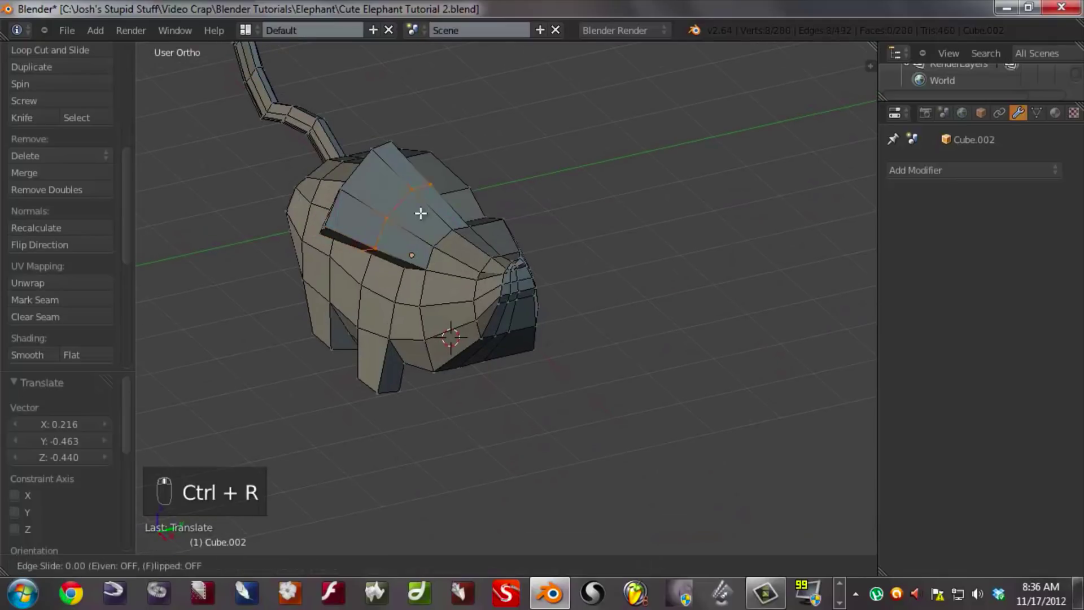
right_click(459, 214)
key("s")
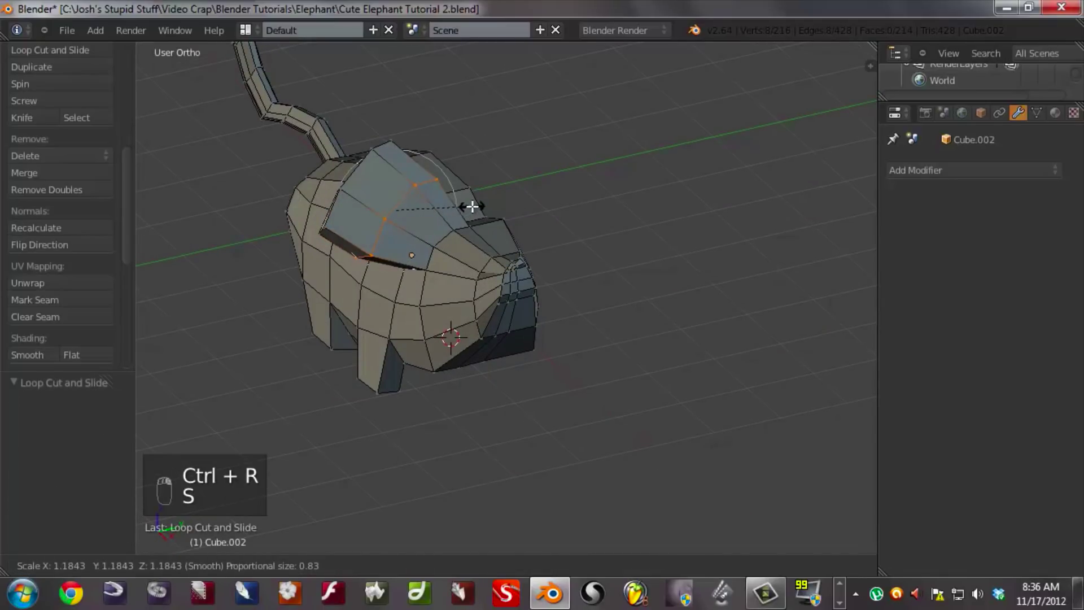
left_click(476, 202)
- Shift the faces at the ear's tip forward and rotate them by about 6.8°
mouse_move(442, 229)
middle_mouse_down()
mouse_move(474, 221)
mouse_move(444, 226)
middle_mouse_up()
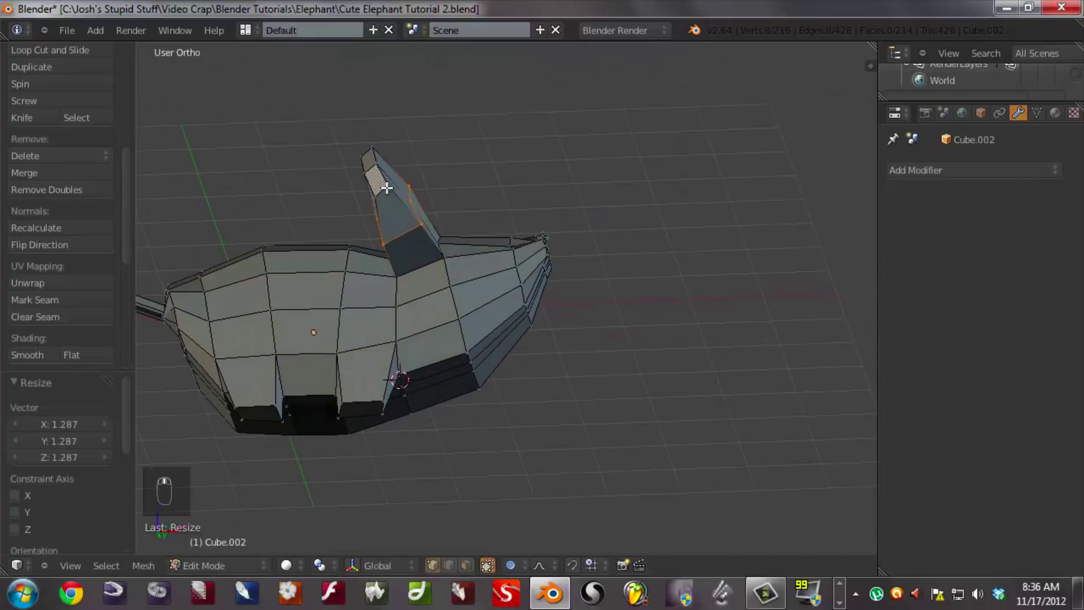
middle_click_drag(389, 169, 333, 166)
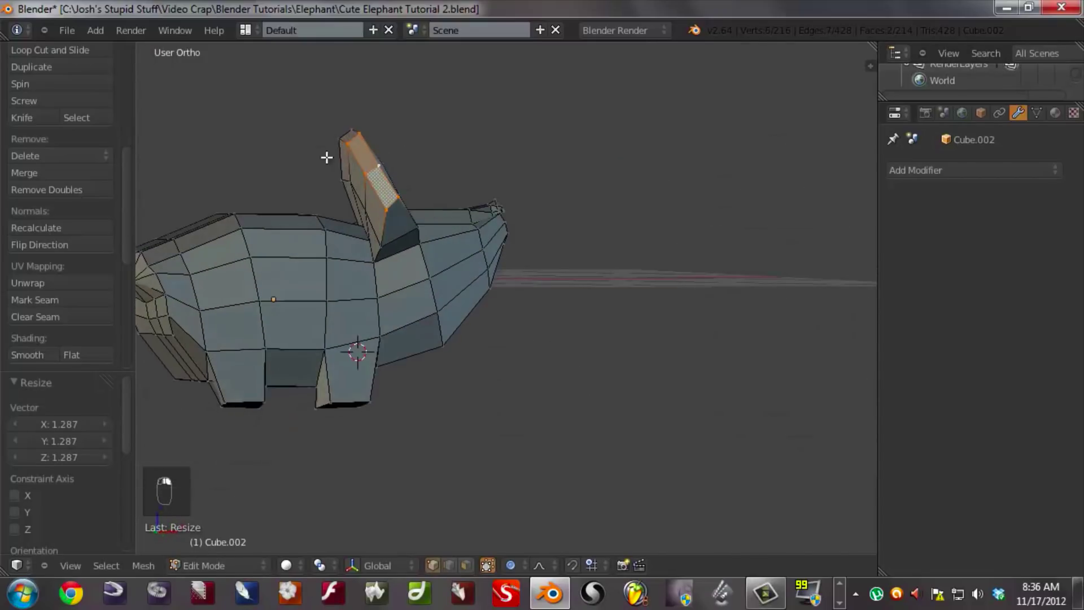
middle_click_drag(439, 170, 423, 165)
key("g")
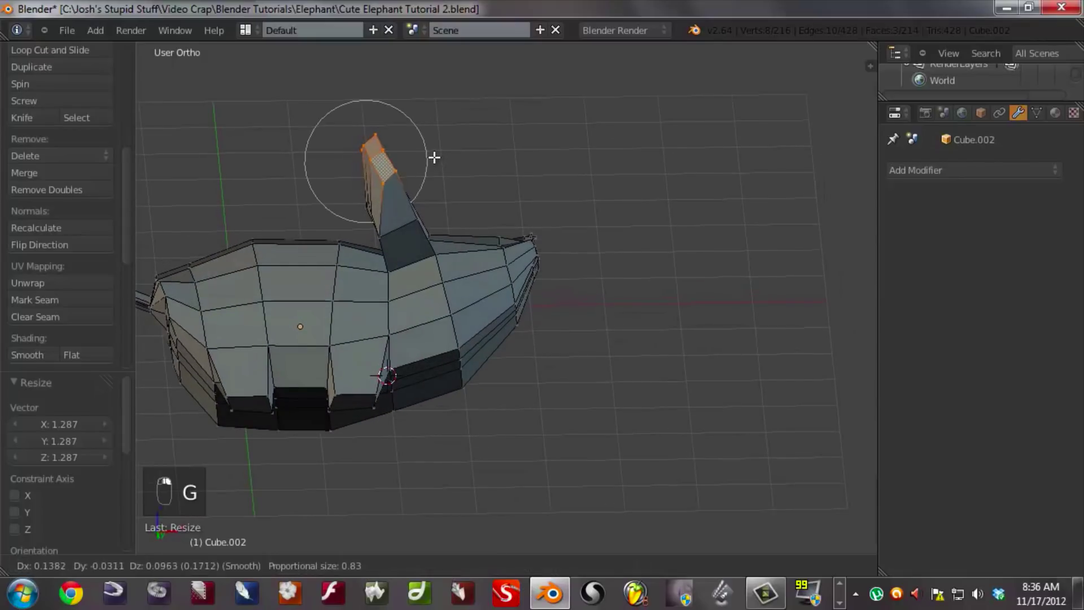
left_click(437, 166)
key("r")
right_click(462, 228)
middle_click_drag(462, 227, 518, 157)
key("r")
left_click(475, 258)
- Push the ear's front middle vertices back about -0.226 in X and -0.138 in Z, then its centre edge about -0.066 in X
key("g")
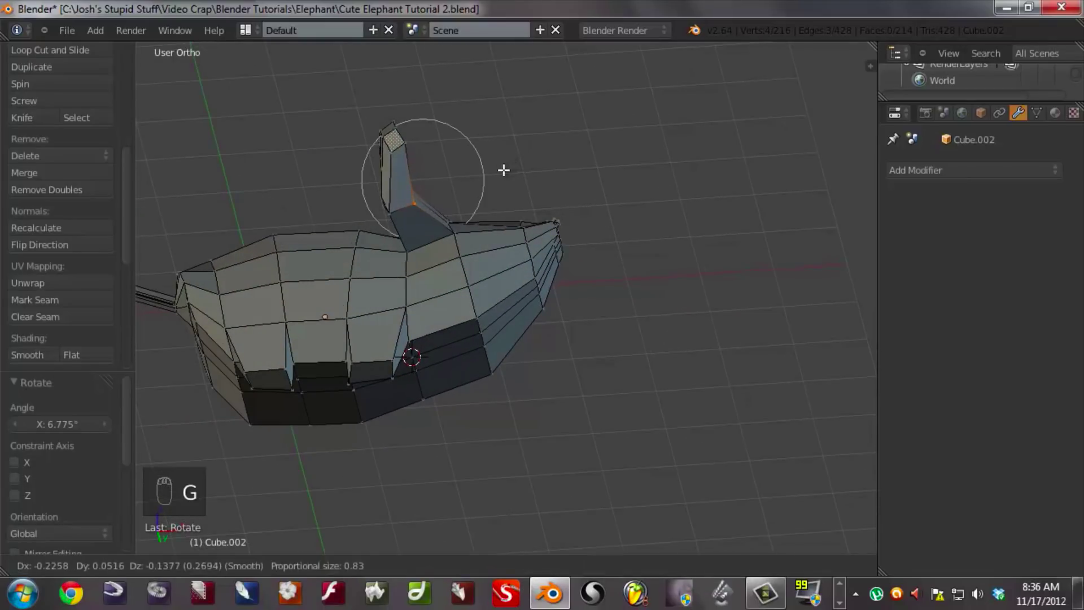
left_click(503, 170)
middle_click_drag(446, 222, 520, 293)
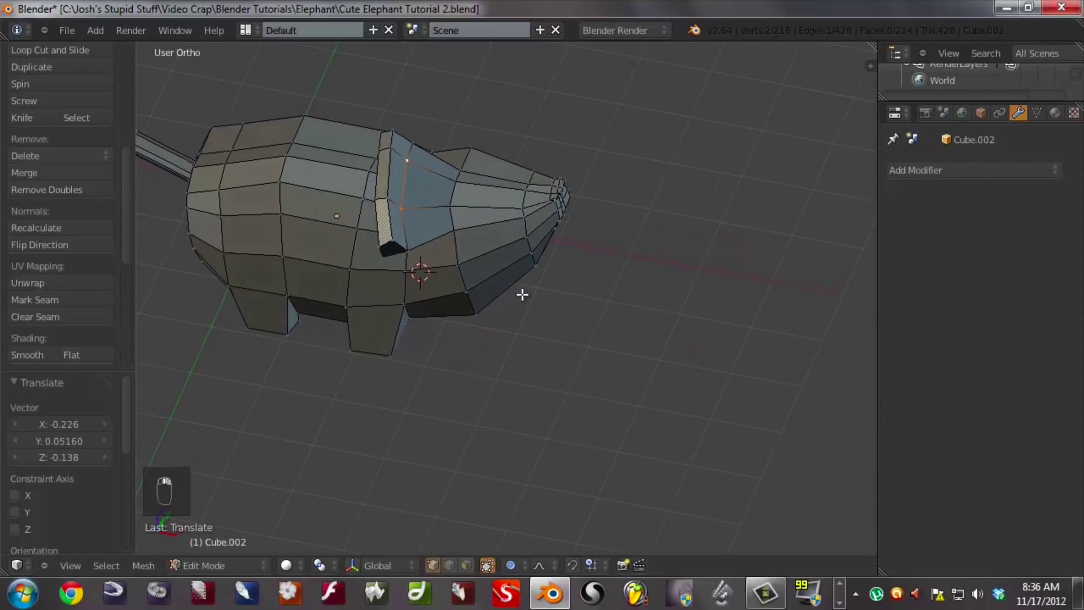
key("g")
left_click(517, 294)
- Move the two outer edges of the ear's middle loop forward by about 0.265 in X and 0.108 in Z
middle_click_drag(388, 260, 402, 153)
right_click(375, 148, "shift")
key("g")
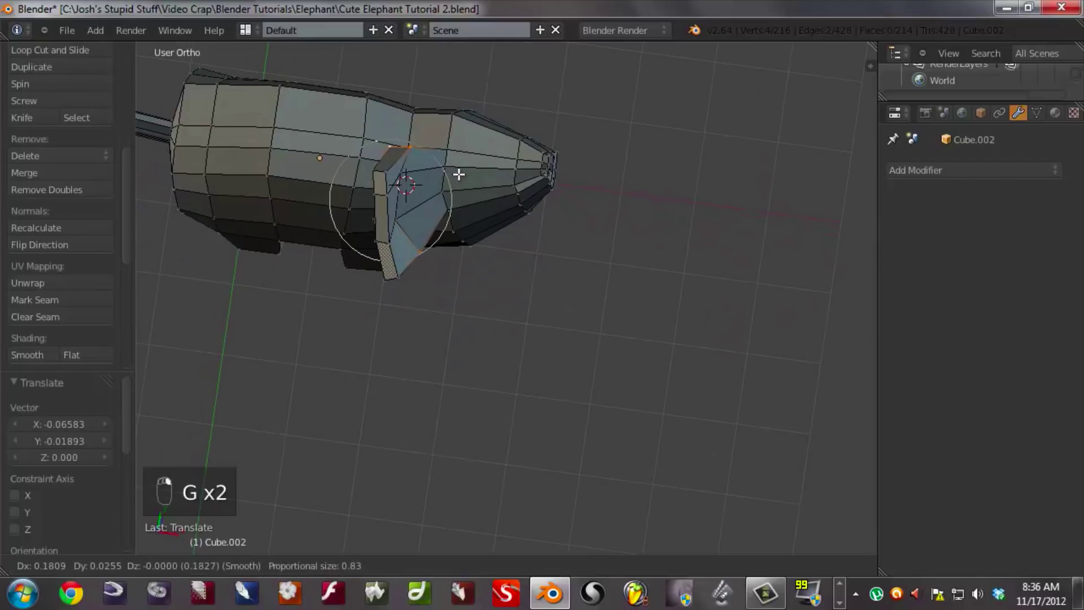
right_click(459, 176)
middle_click_drag(451, 293, 423, 210)
key("g")
left_click(524, 238)
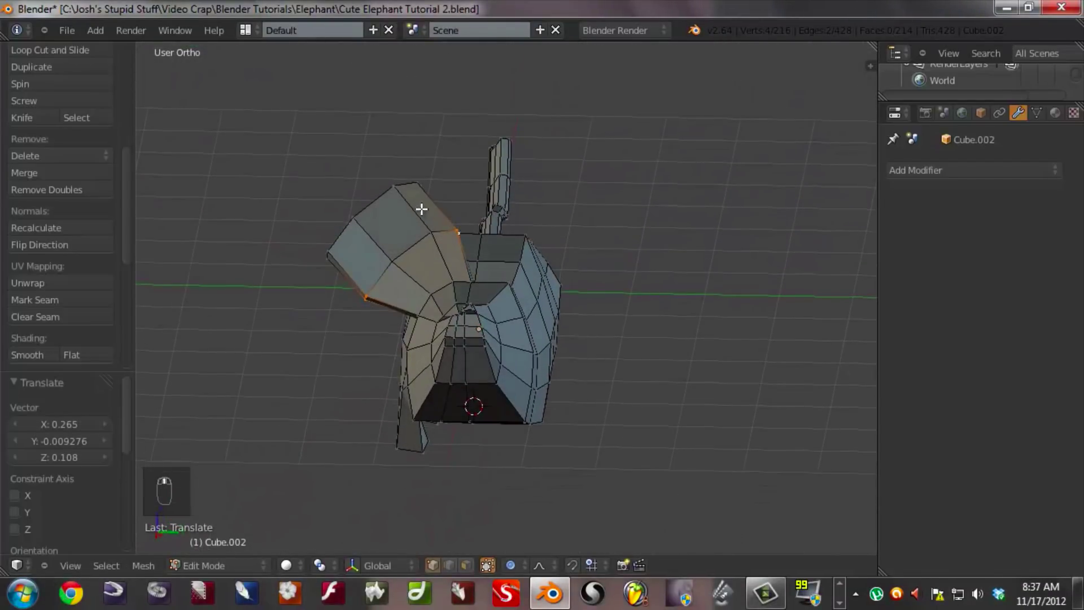
- Round the ear's inner side by moving its top corner edge about 0.449 in Y and -0.251 in Z and the edge below about 0.17 in Y
right_click(427, 182, "shift")
key("g")
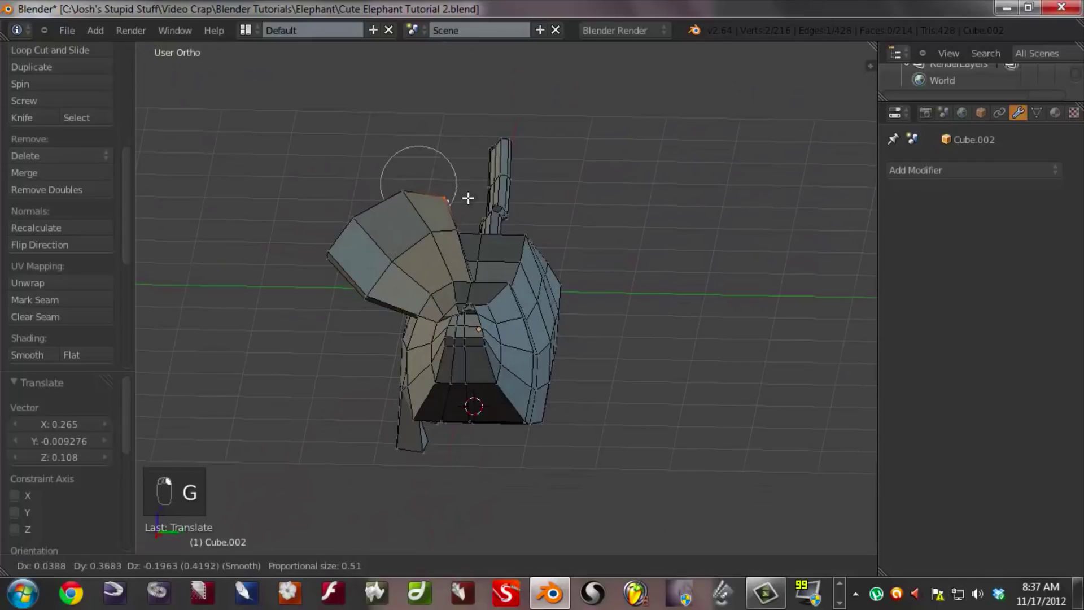
left_click(467, 222)
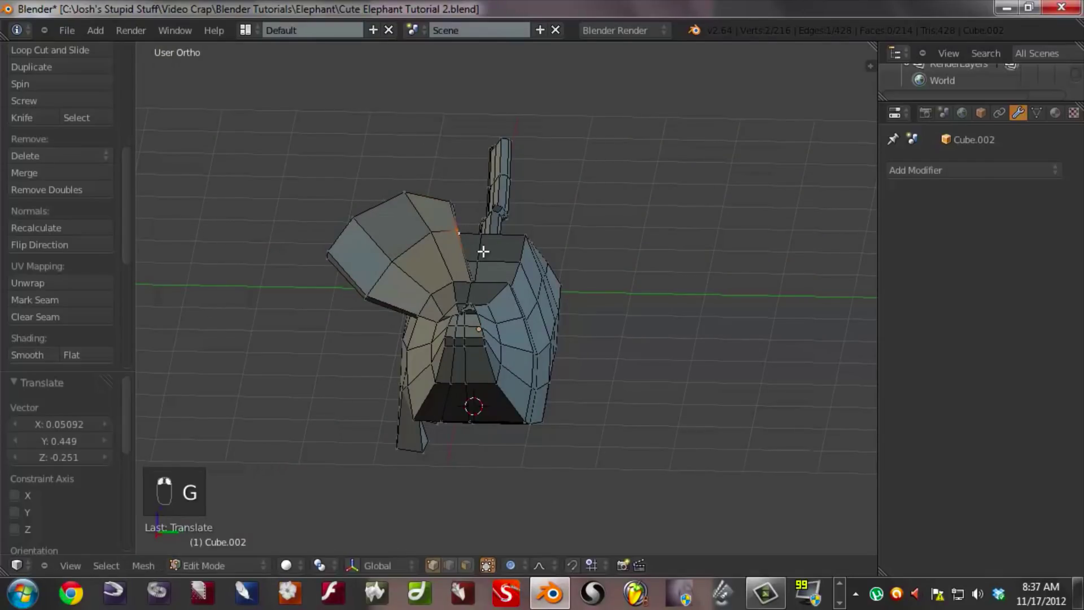
middle_click_drag(479, 249, 456, 261)
key("g")
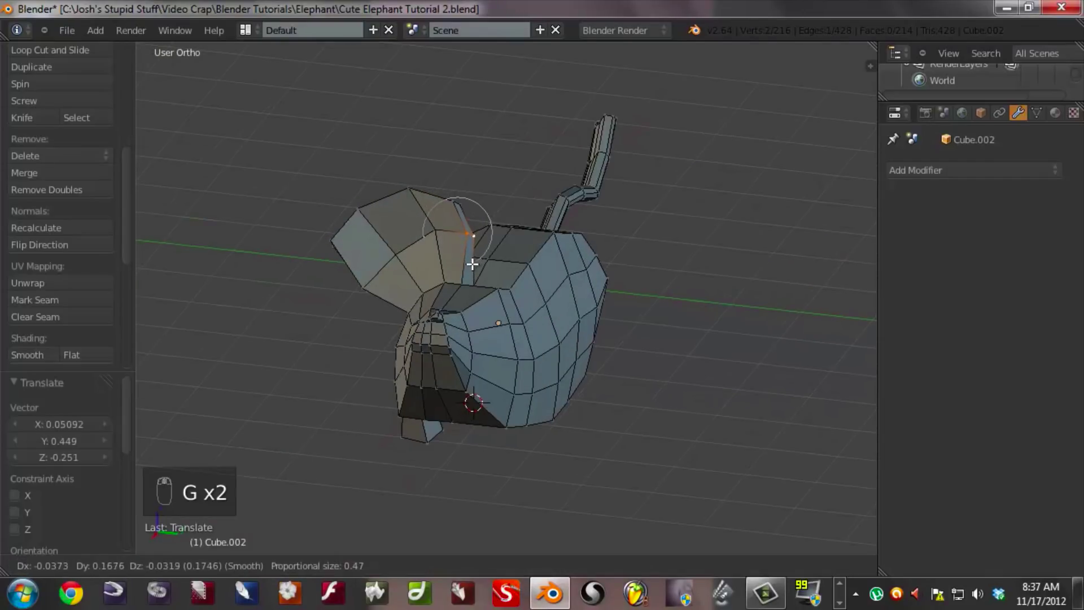
left_click(472, 264)
- Lower the ear's outer corner edge and pull it inward to round off the ear's outline
middle_click_drag(347, 260, 375, 273)
key("a")
right_click(337, 275)
key("g")
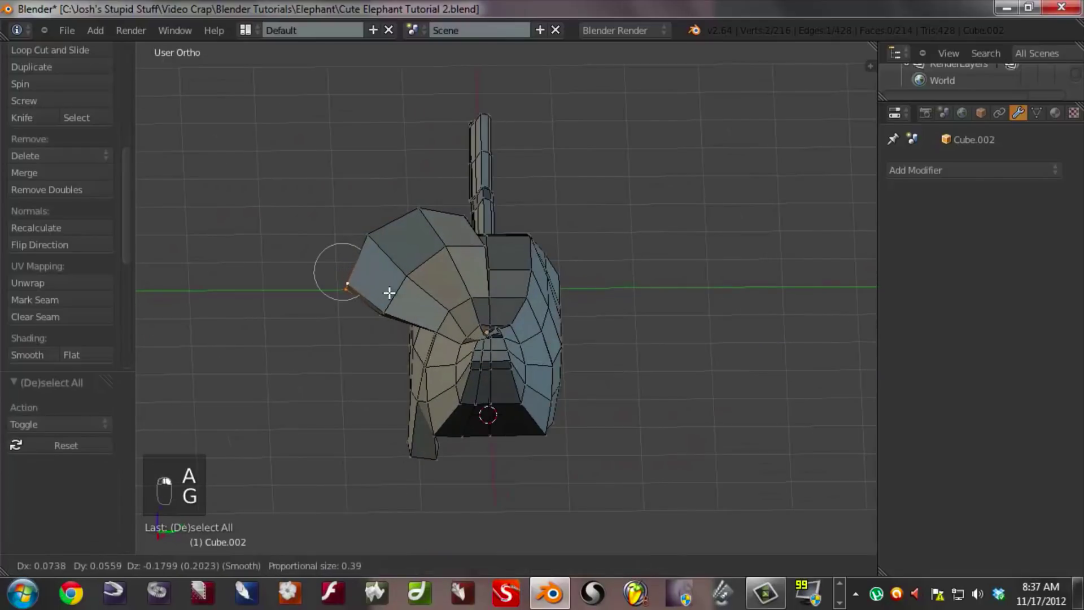
left_click(389, 309)
key("g")
left_click(398, 334)
- Clear the mesh selection and return to Object Mode to check the ear from the front
key("a")
middle_click_drag(398, 333, 496, 351)
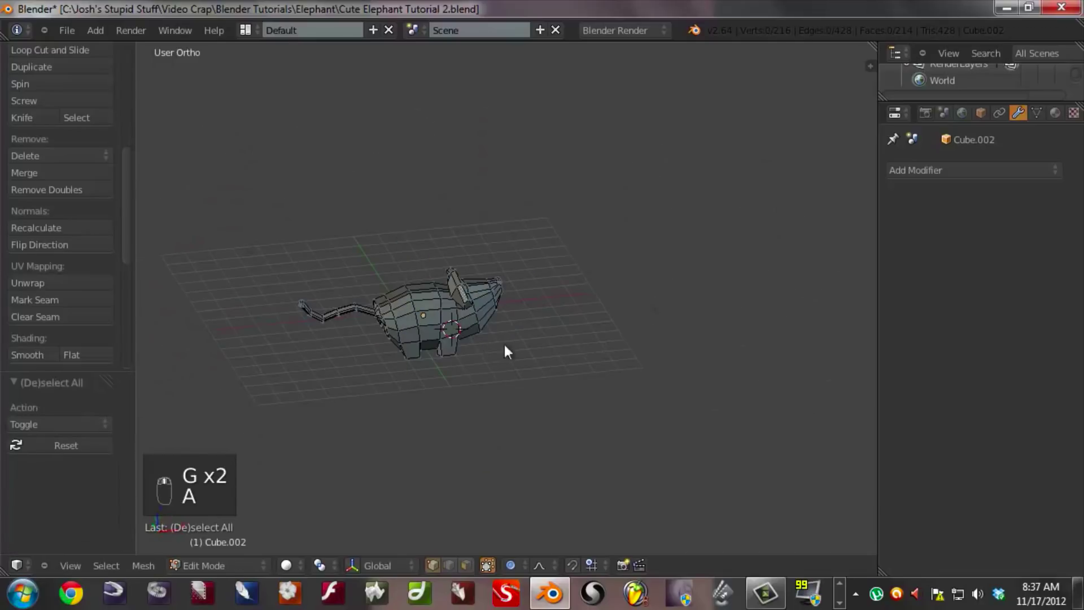
key("Tab")
middle_click_drag(620, 324, 511, 388)
scroll(510, 387, "up", 6)
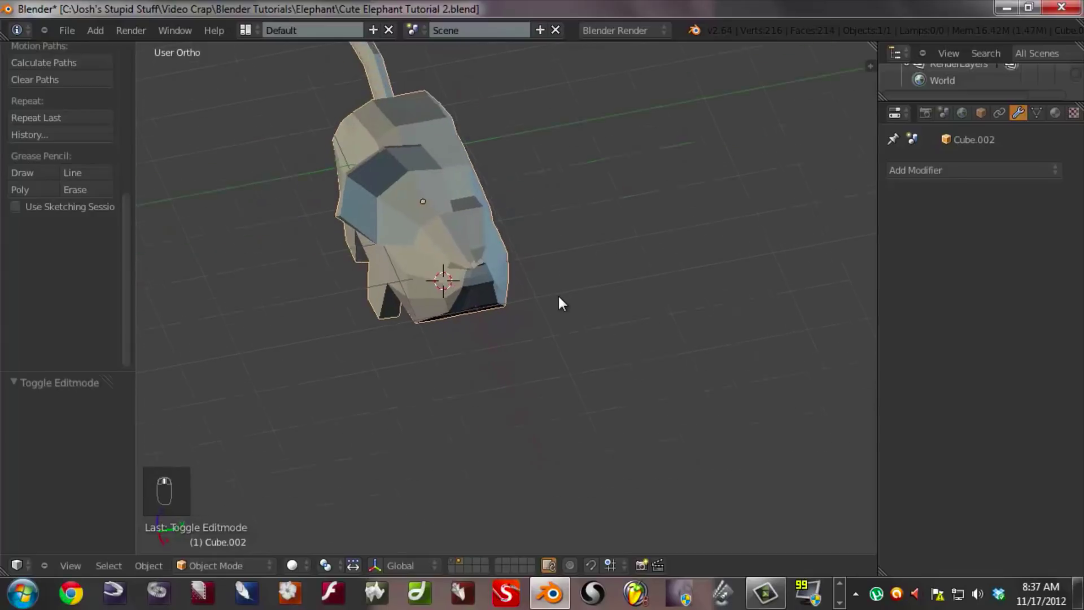
- Delete the vertices of the mouse half without the ear, on the positive Y side of the centre line
key("KP_3")
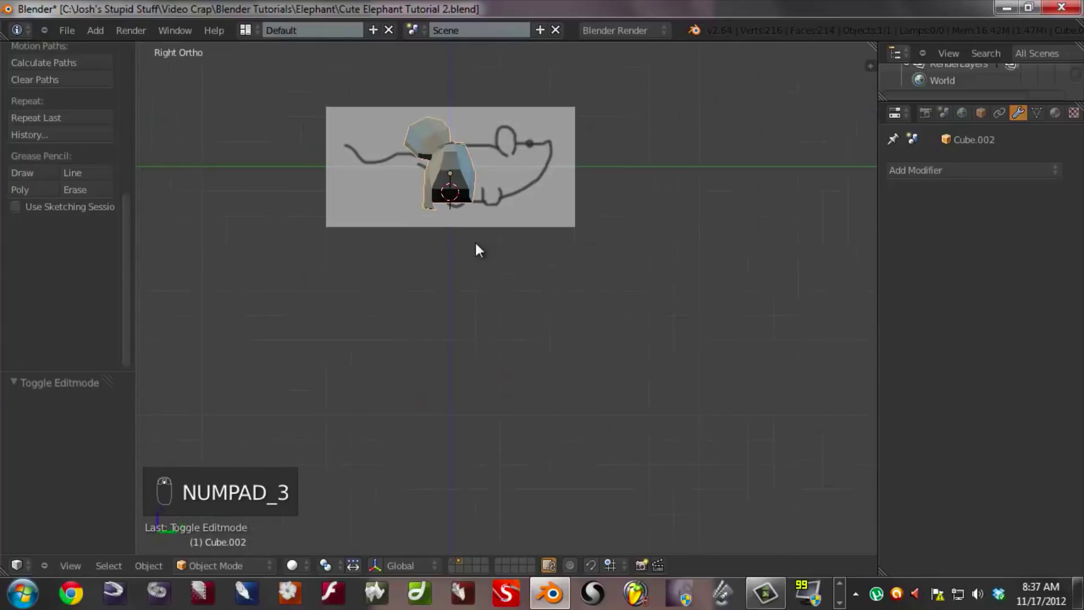
scroll(483, 259, "up", 4)
key("Tab")
scroll(469, 237, "up", 4)
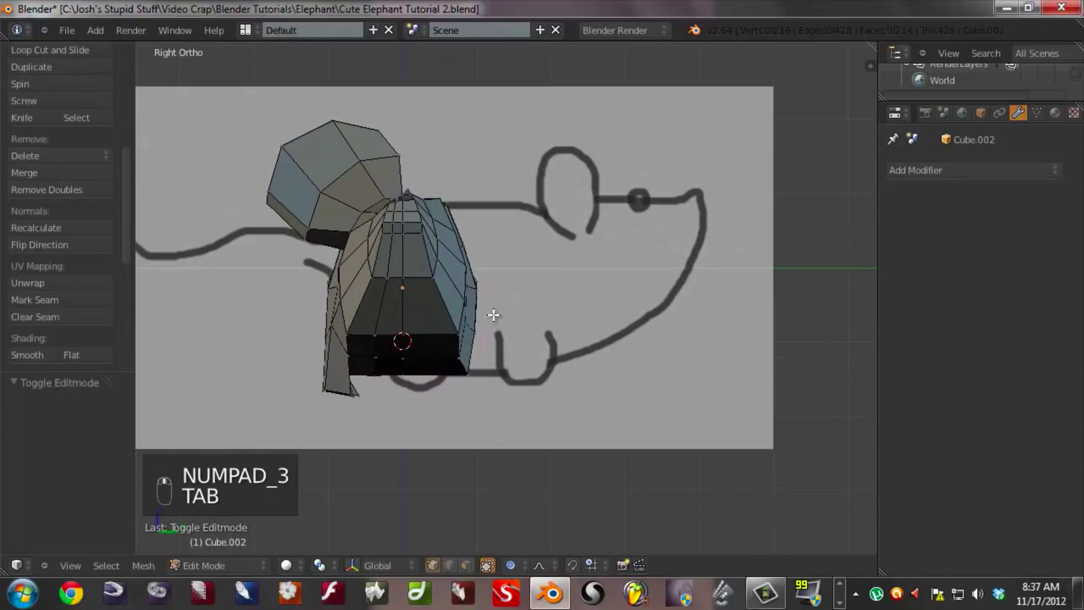
key("z")
scroll(511, 305, "down", 1)
key("a")
key("a")
key("b")
left_click_drag(588, 394, 437, 195)
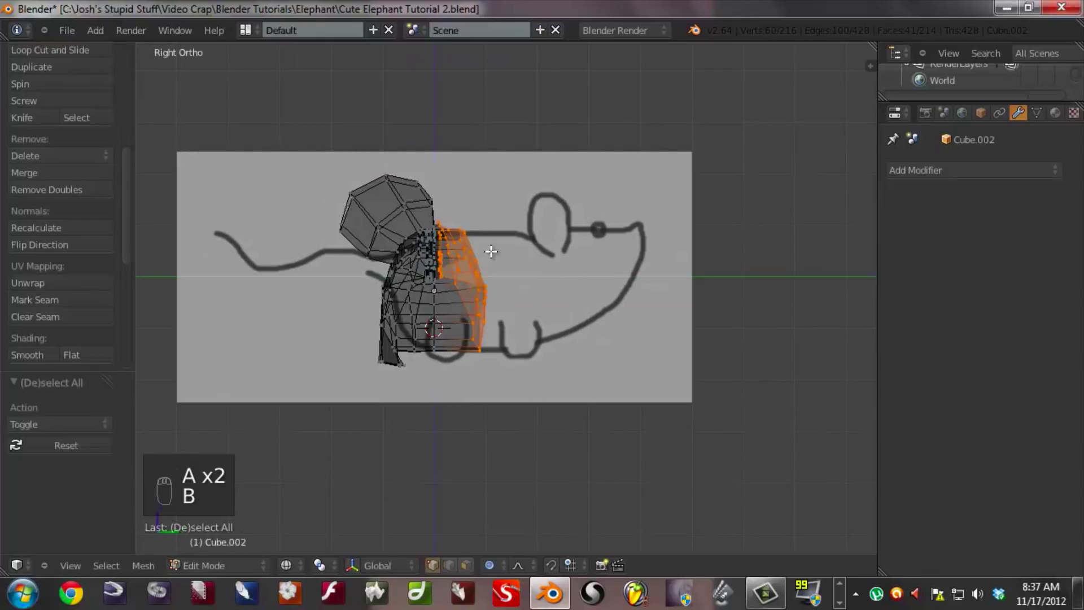
scroll(510, 298, "up", 1)
scroll(511, 300, "up", 2, "shift")
key("x")
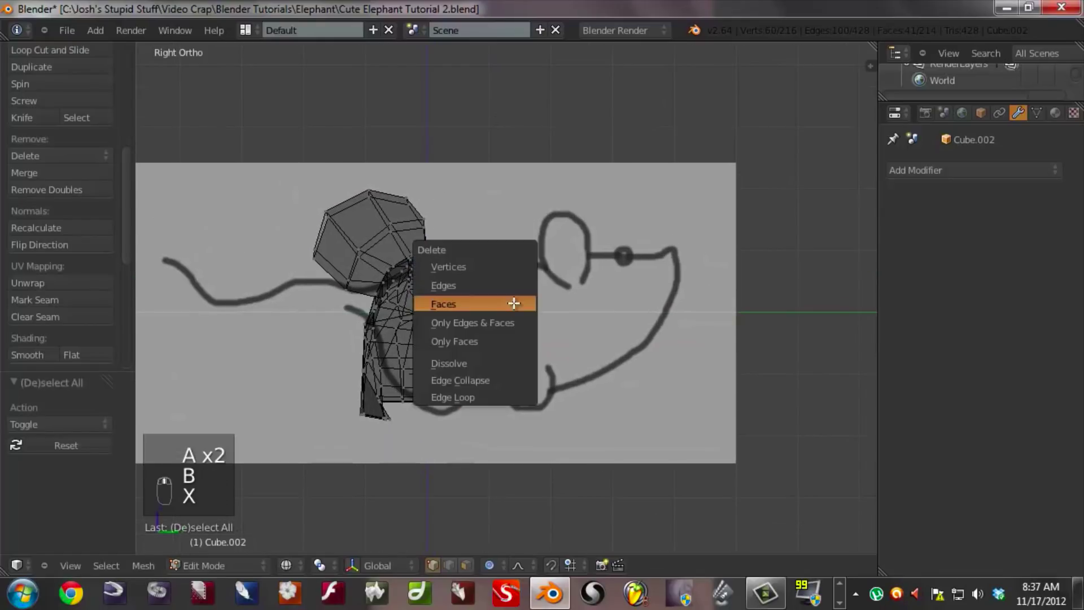
left_click(497, 267)
scroll(494, 269, "up", 2)
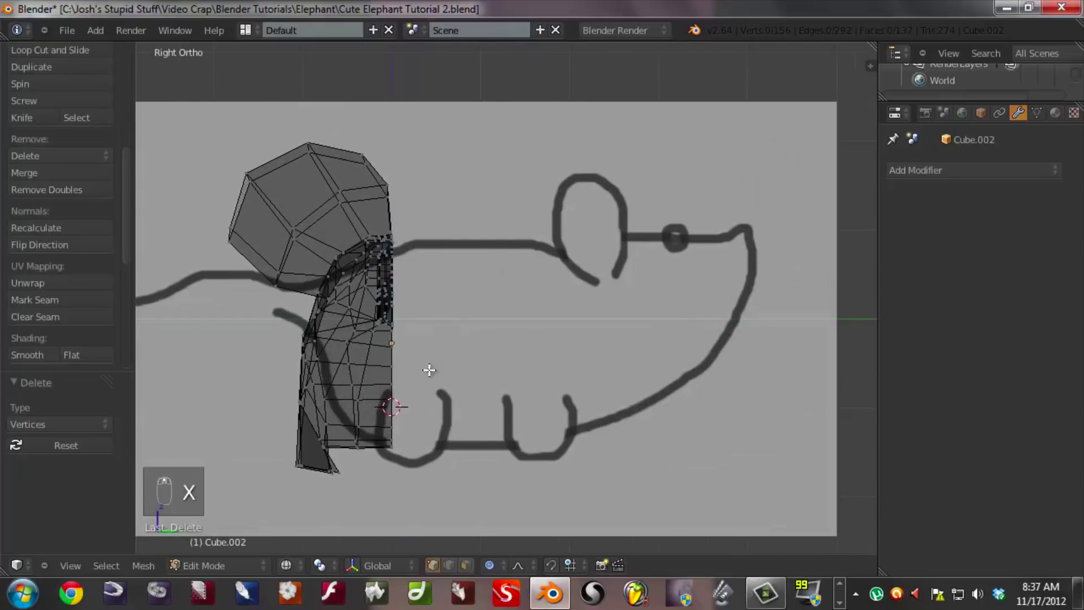
- Select the open boundary loop along the mouse's centre and move it about -0.038 along Y with proportional editing
right_click(393, 358, "alt")
mouse_move(471, 356)
middle_mouse_down()
mouse_move(458, 361)
mouse_move(470, 363)
middle_mouse_up()
key("g")
key("y")
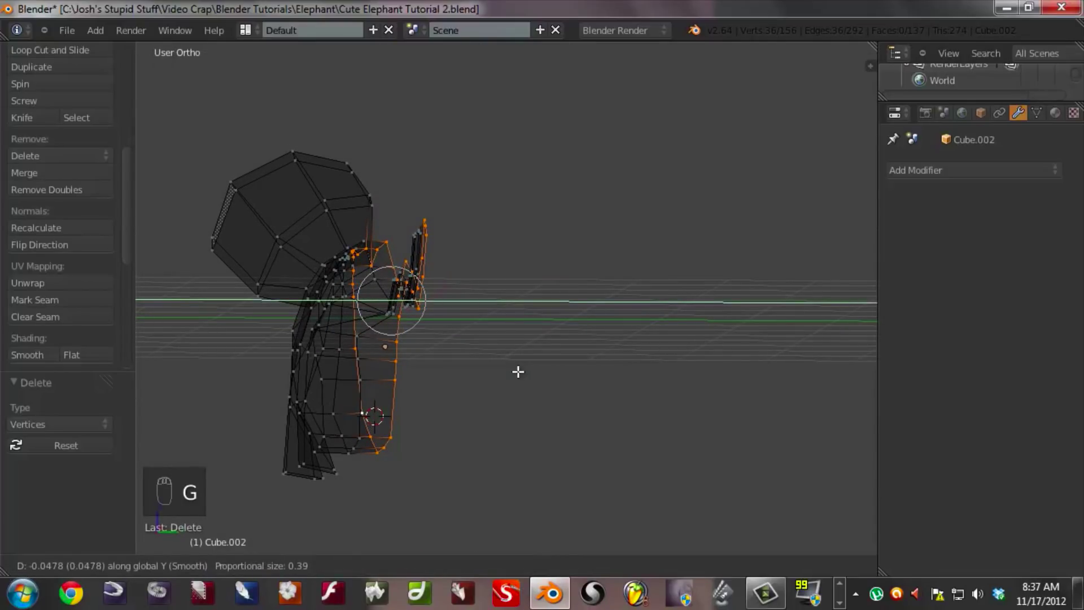
left_click(518, 372)
- Add a Mirror modifier to the mouse, mirroring across Y instead of X with clipping enabled
left_click(920, 169)
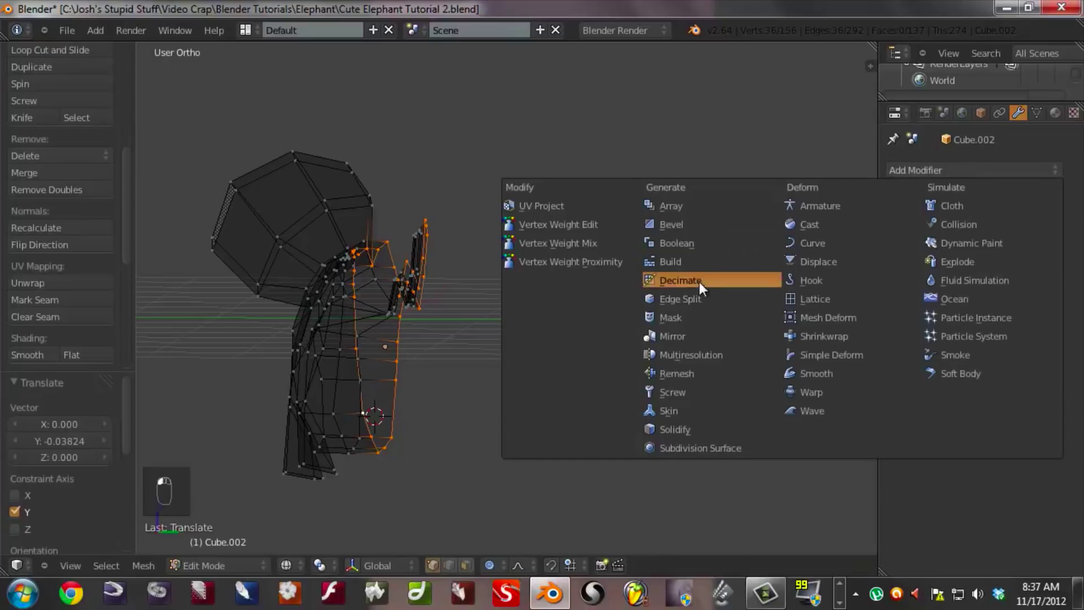
left_click(698, 331)
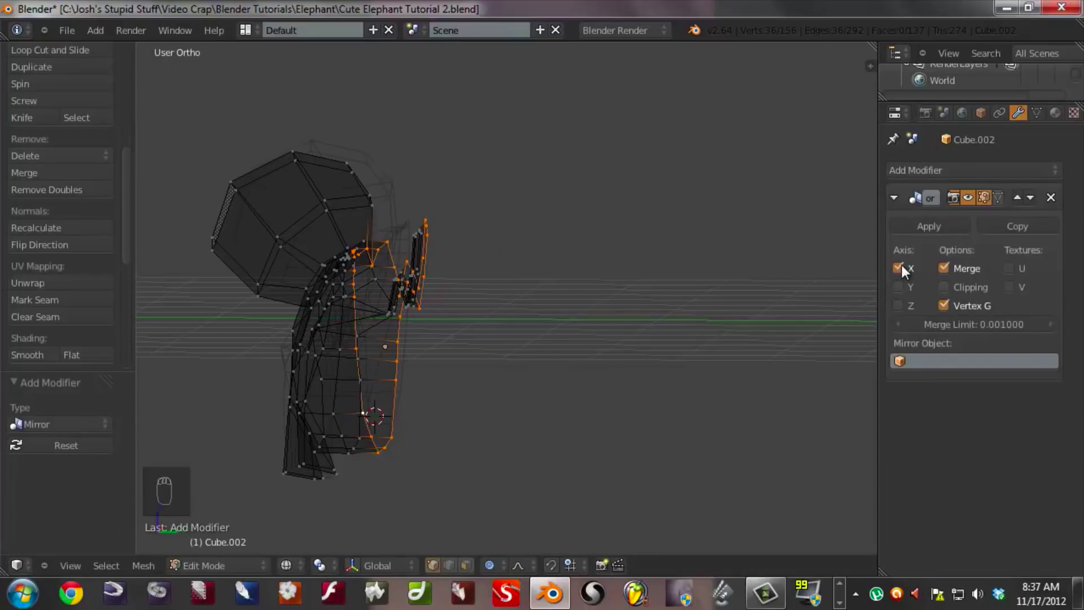
left_click(903, 284)
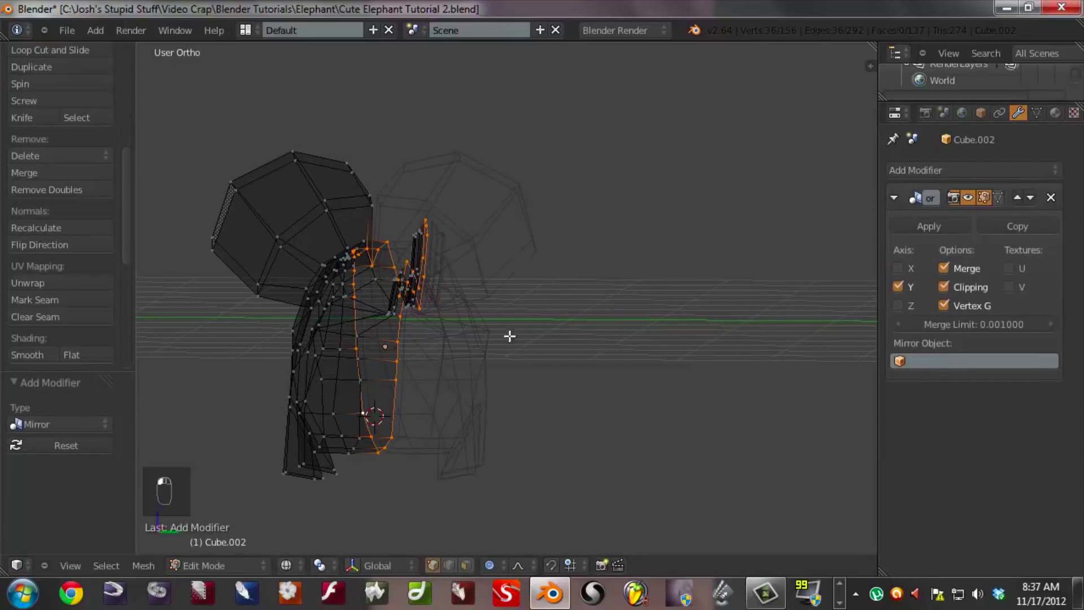
- Turn off proportional editing and move the centre boundary loop along Y onto the mirror plane to close the seam
key("z")
middle_click_drag(452, 344, 476, 350)
key("g")
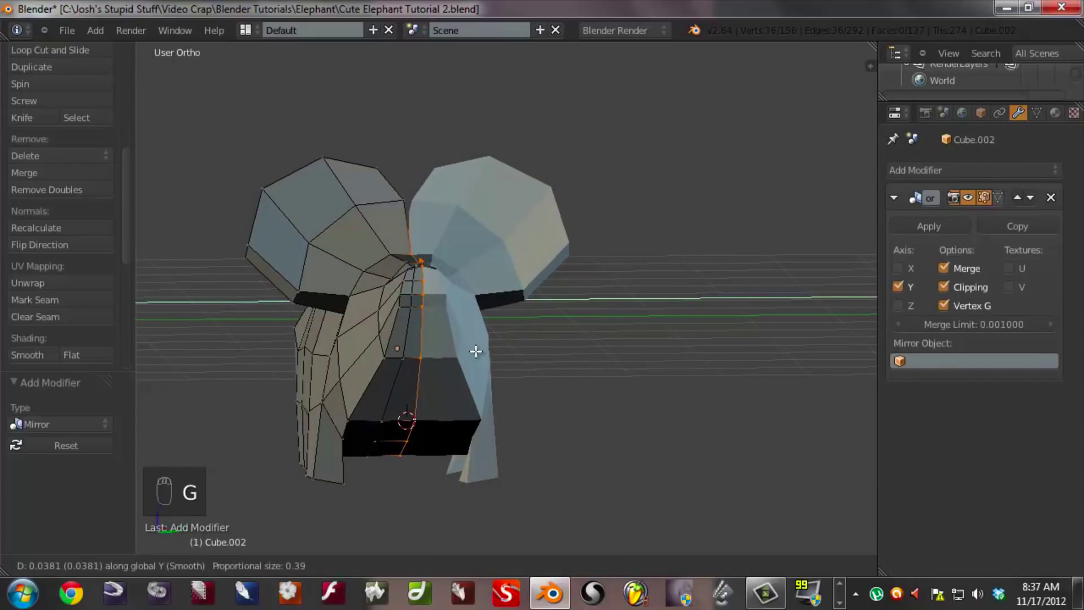
right_click(473, 352)
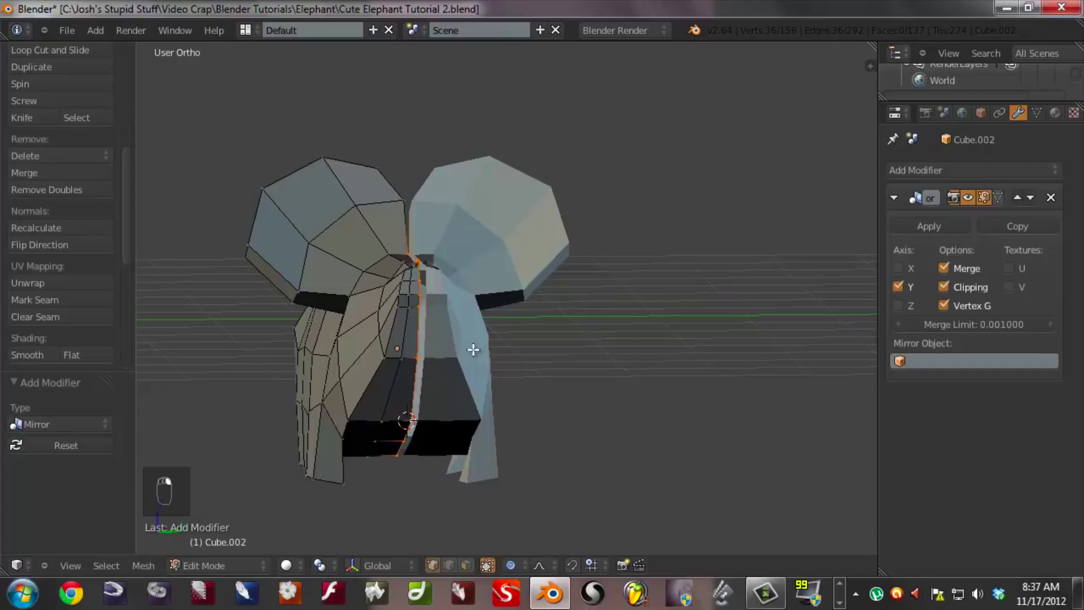
key("o")
key("g")
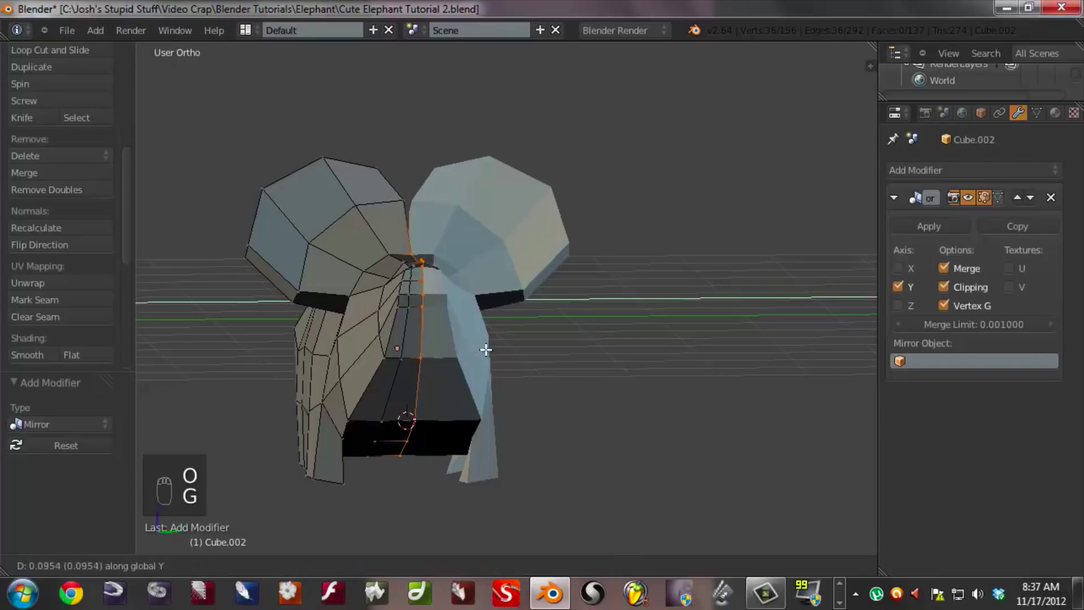
left_click(487, 350)
- Reshape the snout tip, moving one edge beside the nose about -0.04 in X, -0.052 in Y and 0.044 in Z
middle_click_drag(487, 350, 580, 353)
key("Tab")
scroll(581, 353, "up", 6)
key("Tab")
middle_click_drag(704, 317, 472, 332)
right_click(501, 377)
middle_click_drag(503, 373, 484, 346)
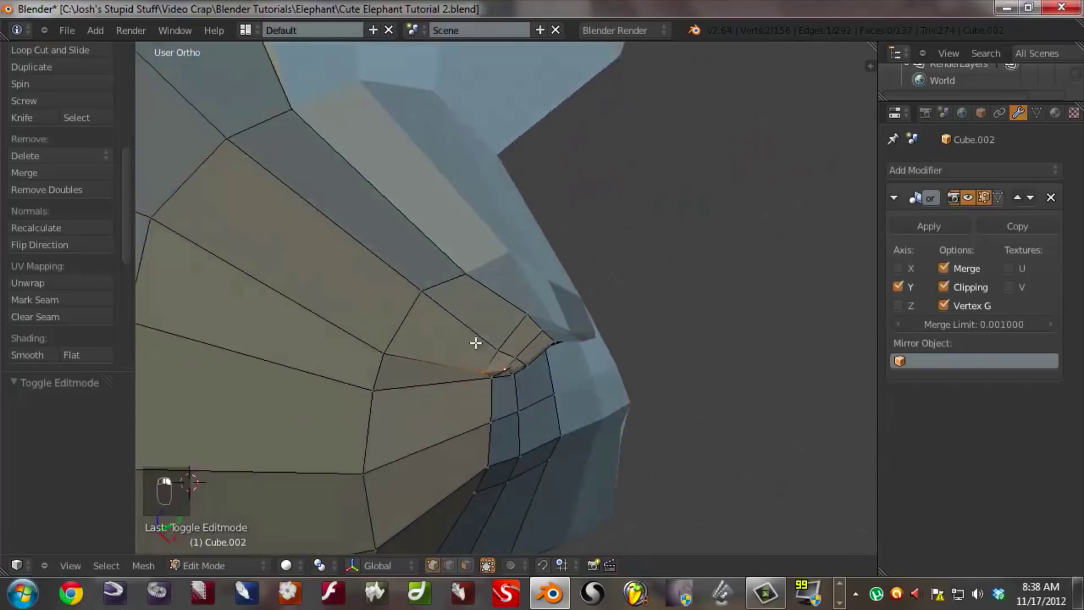
scroll(484, 346, "up", 3)
key("g")
left_click(499, 354)
key("g")
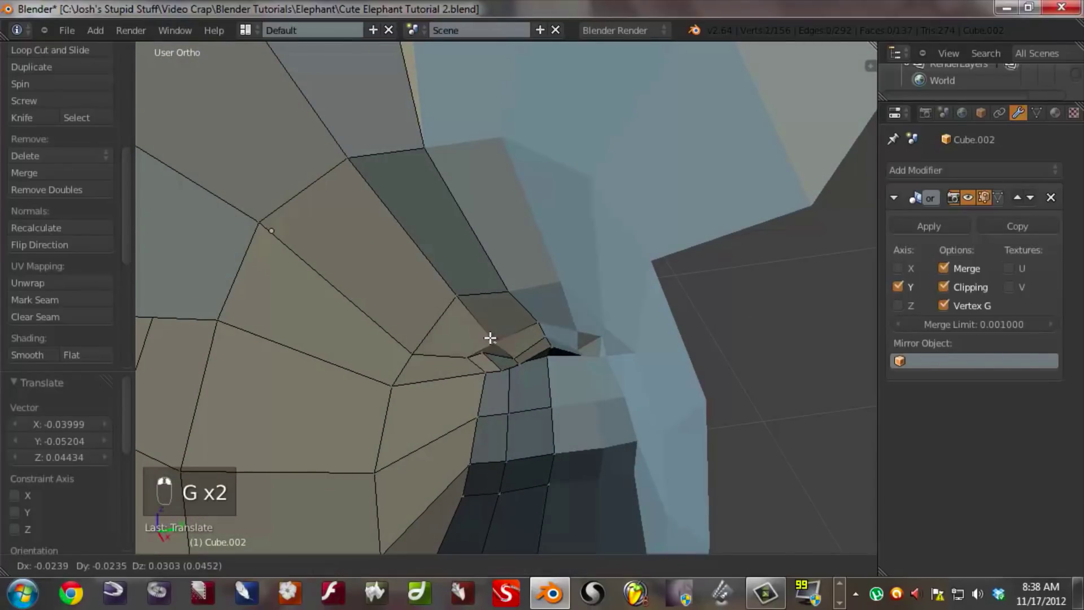
left_click(480, 337)
- Refine the nose-tip vertices, moving the edge beneath the tip about 0.039 in X, 0.036 in Y and -0.072 in Z
key("g")
left_click(522, 338)
key("g")
left_click(545, 323)
middle_click_drag(544, 323, 550, 359)
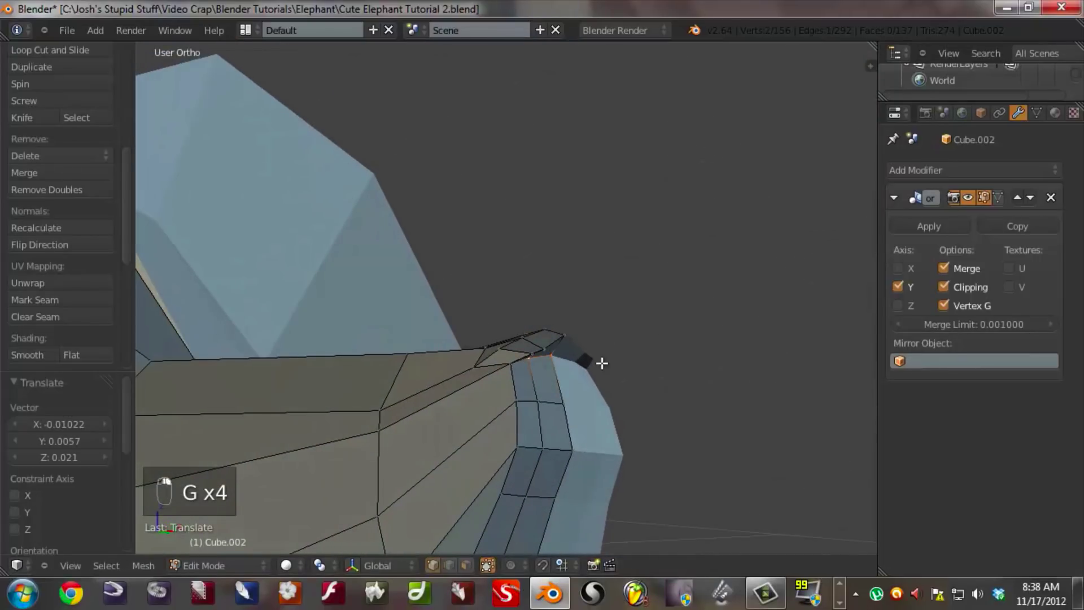
key("g")
left_click(557, 376)
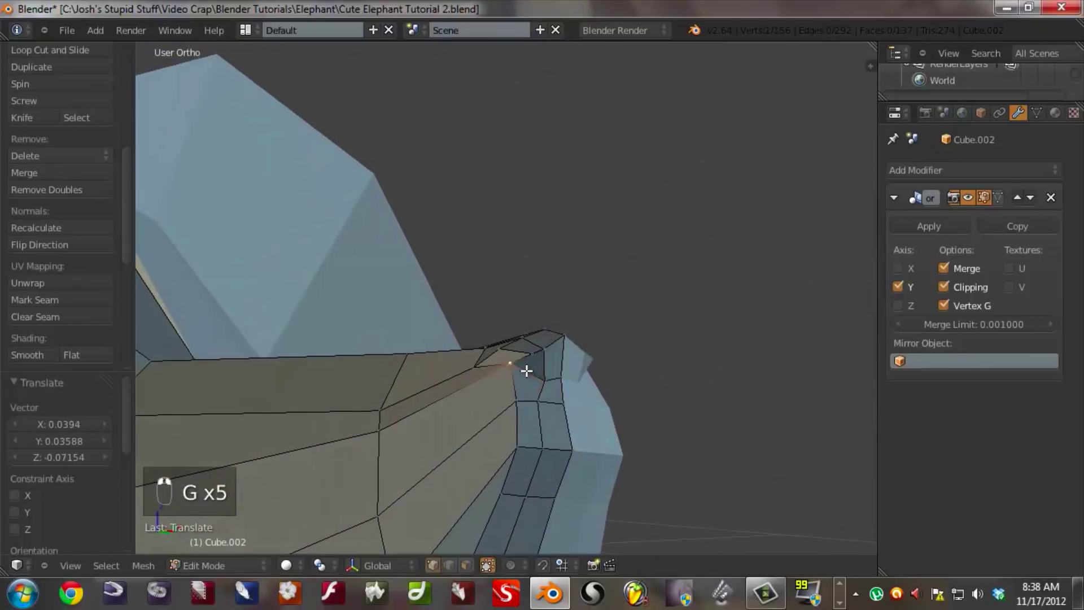
key("g")
left_click(541, 348)
key("g")
left_click(550, 353)
- Return to Object Mode and add a Subdivision Surface modifier with 2 view subdivisions to the mouse
middle_click_drag(549, 353, 653, 392)
scroll(649, 390, "down", 3)
key("Tab")
scroll(626, 356, "down", 6)
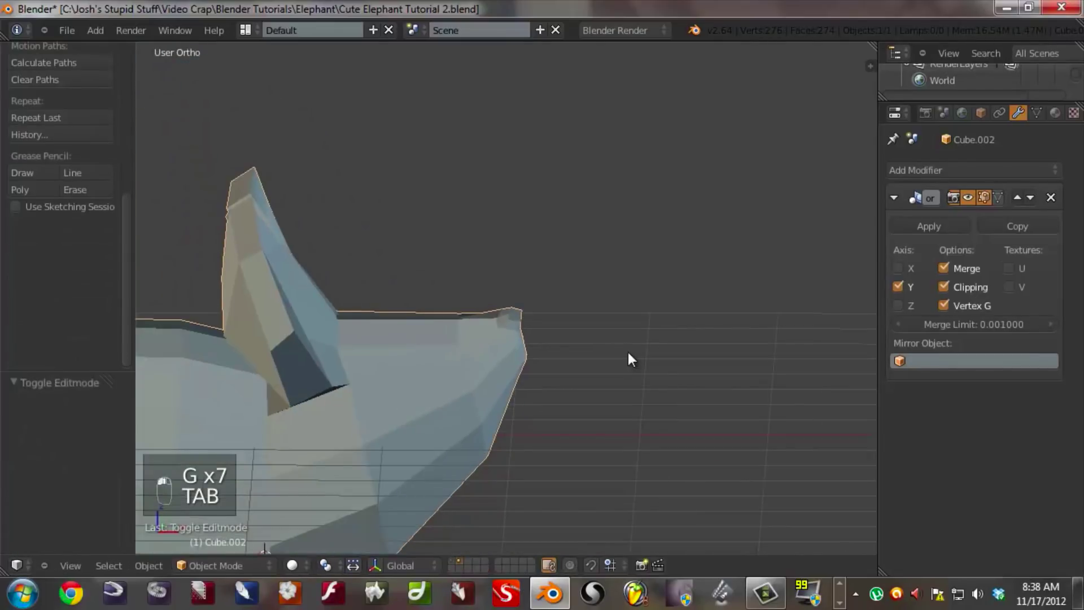
middle_click_drag(621, 356, 473, 377)
key("ctrl+2")
middle_click_drag(524, 350, 358, 338)
scroll(358, 339, "up", 2)
scroll(355, 336, "up", 3)
- Select the tail's lengthwise edge loop without its body part and thicken it with a Shrink/Fatten offset of about -0.066
key("Tab")
middle_click_drag(297, 354, 476, 320)
scroll(482, 406, "up", 3)
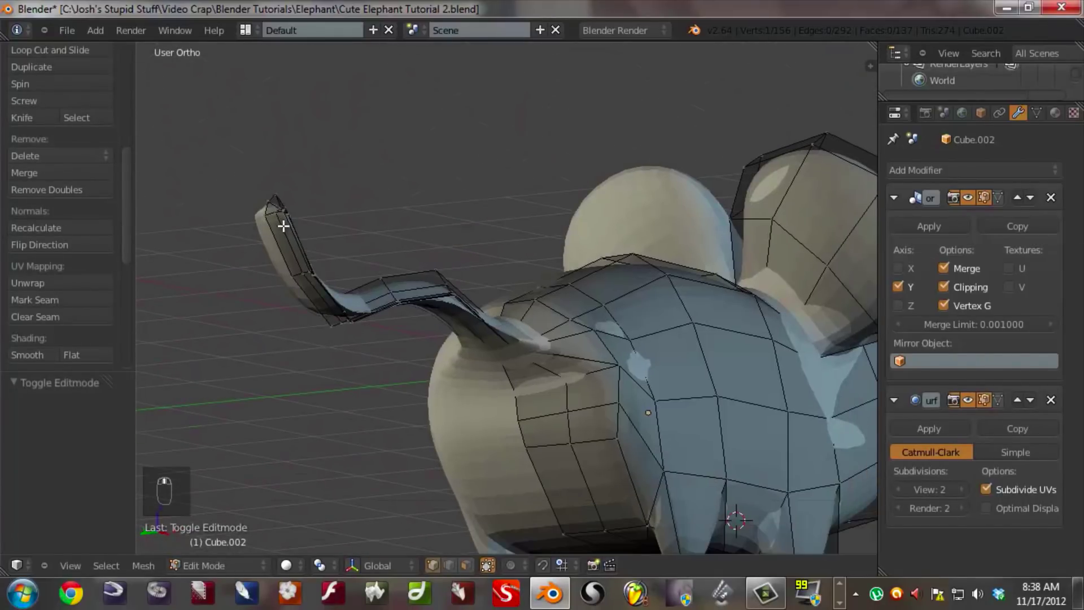
right_click(299, 262, "alt")
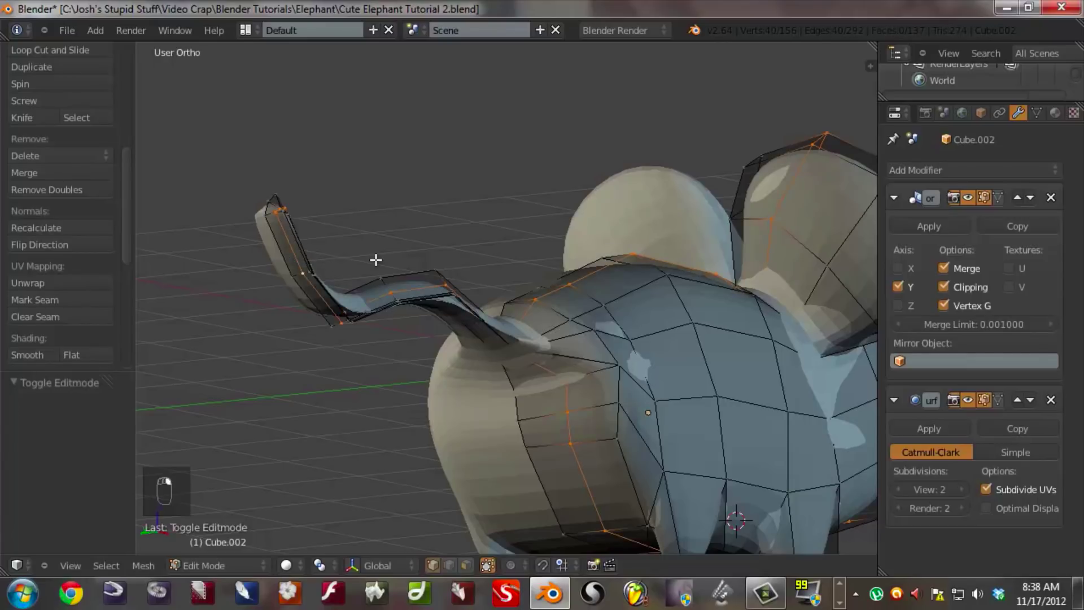
scroll(491, 298, "down", 5)
key("z")
middle_click_drag(532, 317, 682, 334)
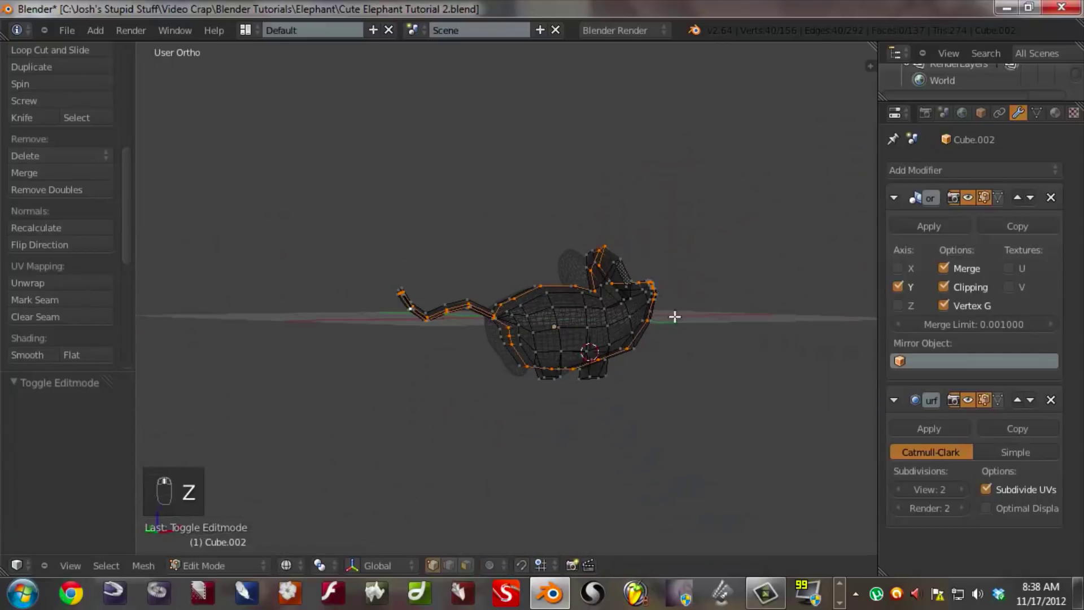
key("c")
mouse_move(568, 221)
middle_mouse_down()
mouse_move(638, 355)
mouse_move(535, 317)
mouse_move(650, 350)
middle_mouse_up()
right_click(650, 350)
scroll(388, 339, "up", 6)
middle_click_drag(387, 339, 378, 366)
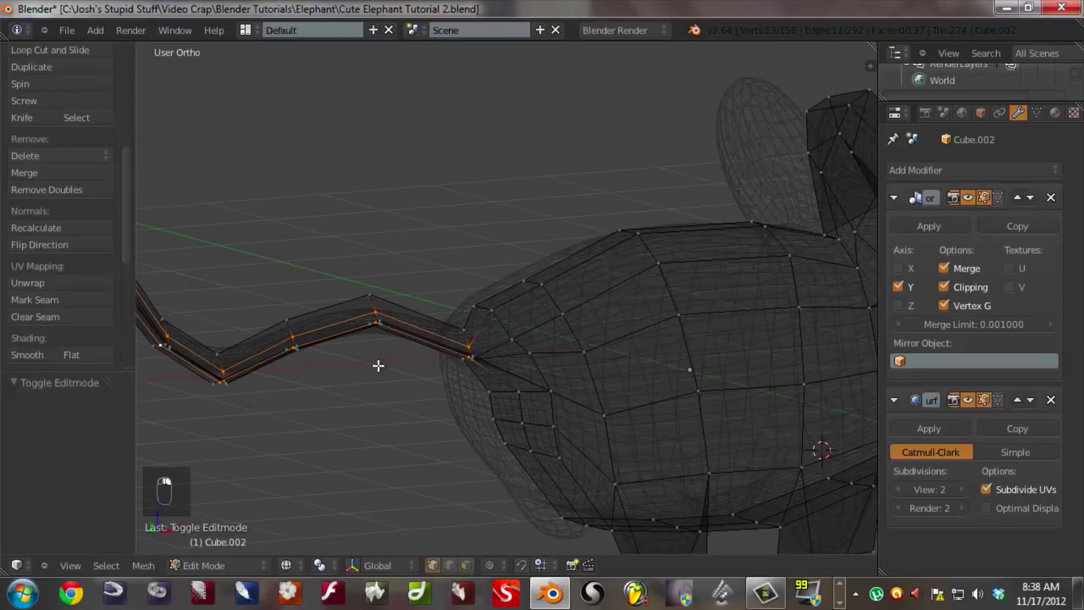
key("alt+s")
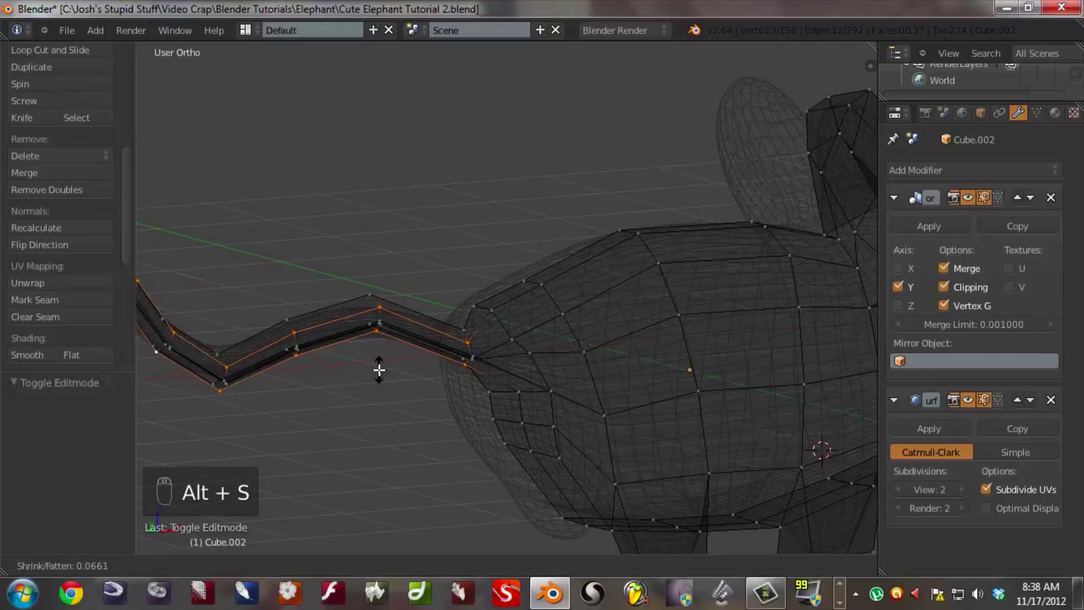
left_click(374, 370)
key("z")
middle_click_drag(373, 371, 377, 366)
right_click(334, 328, "alt")
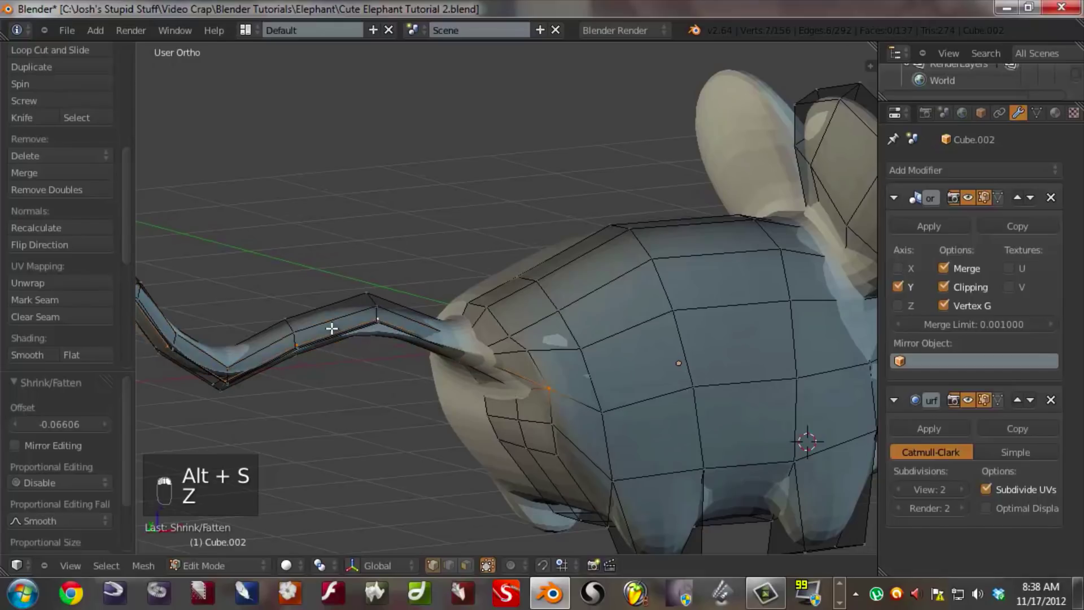
key("alt+s")
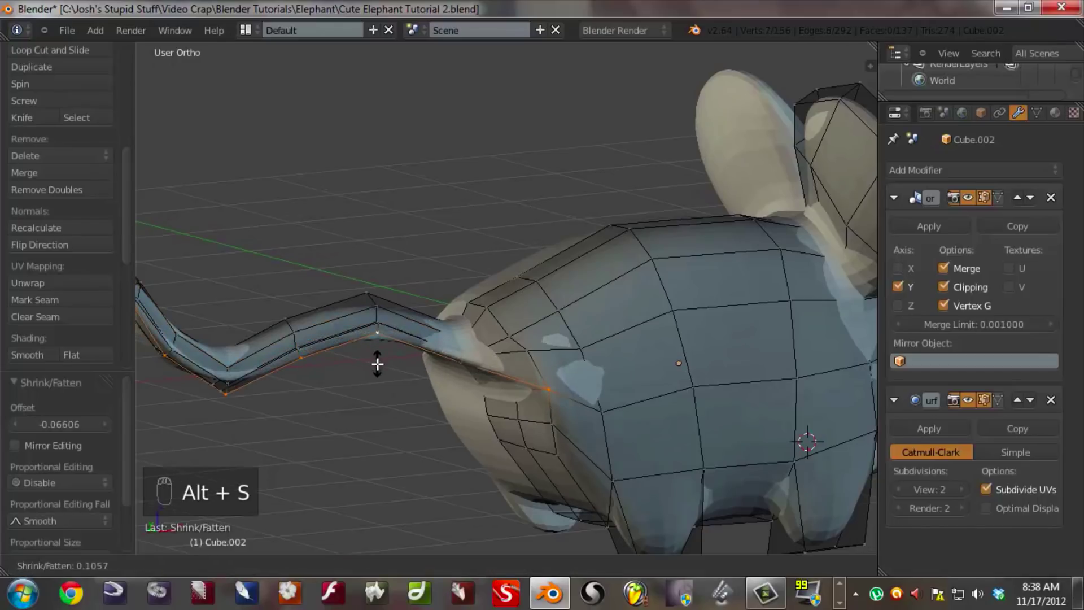
right_click(380, 363)
middle_click_drag(380, 363, 405, 305)
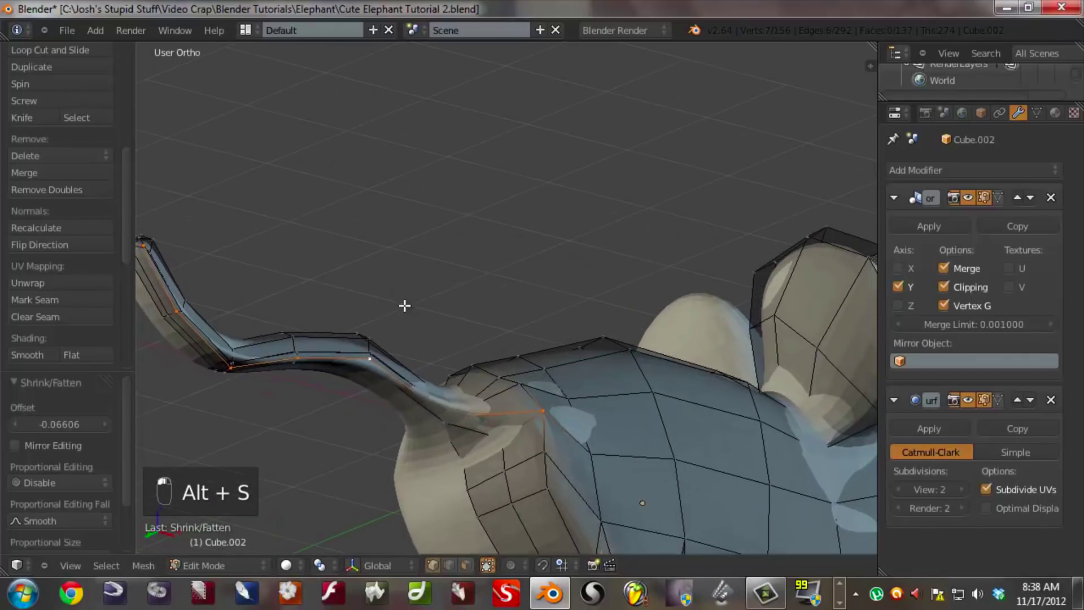
- Move two lengthwise loops on the tail's side, by about 0.026 in Y and 0.043 in Z, and 0.024 in Z
middle_click_drag(336, 365, 414, 358)
right_click(362, 350, "alt+shift")
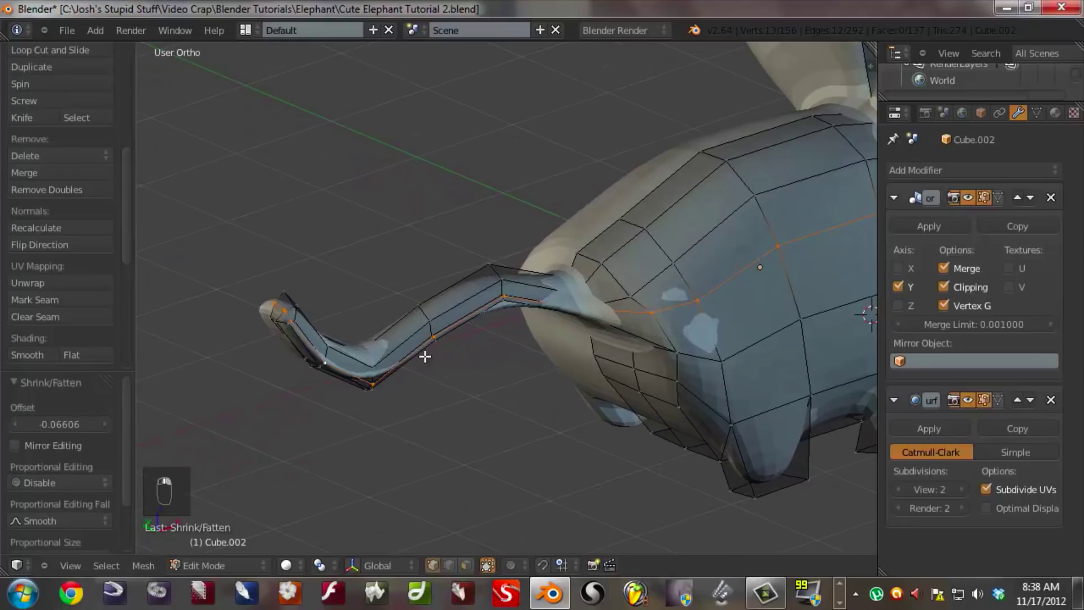
right_click(421, 338, "alt+shift")
key("g")
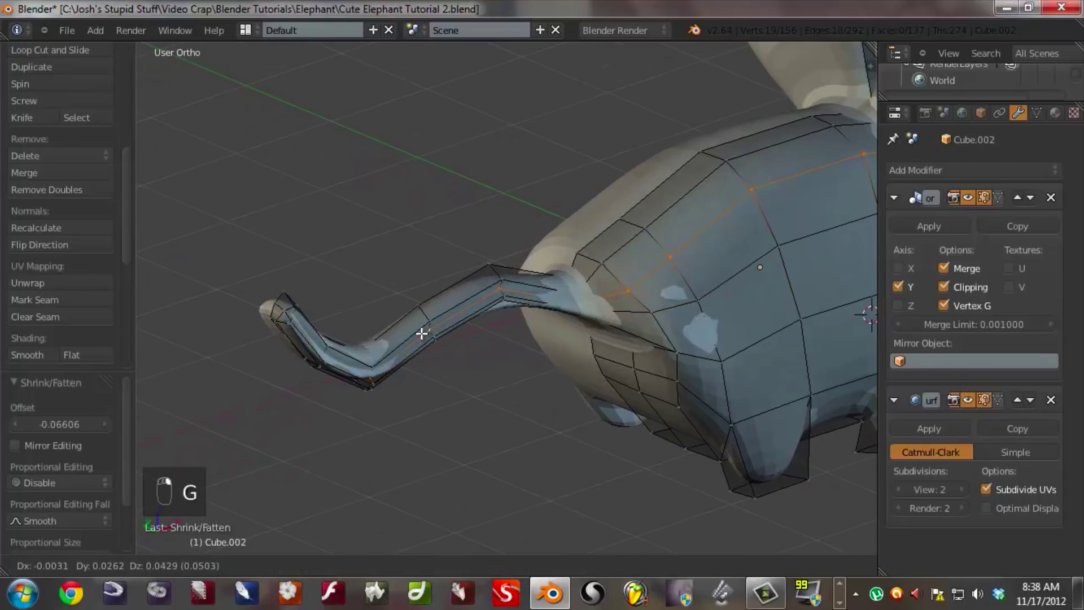
left_click(422, 334)
right_click(417, 351, "alt")
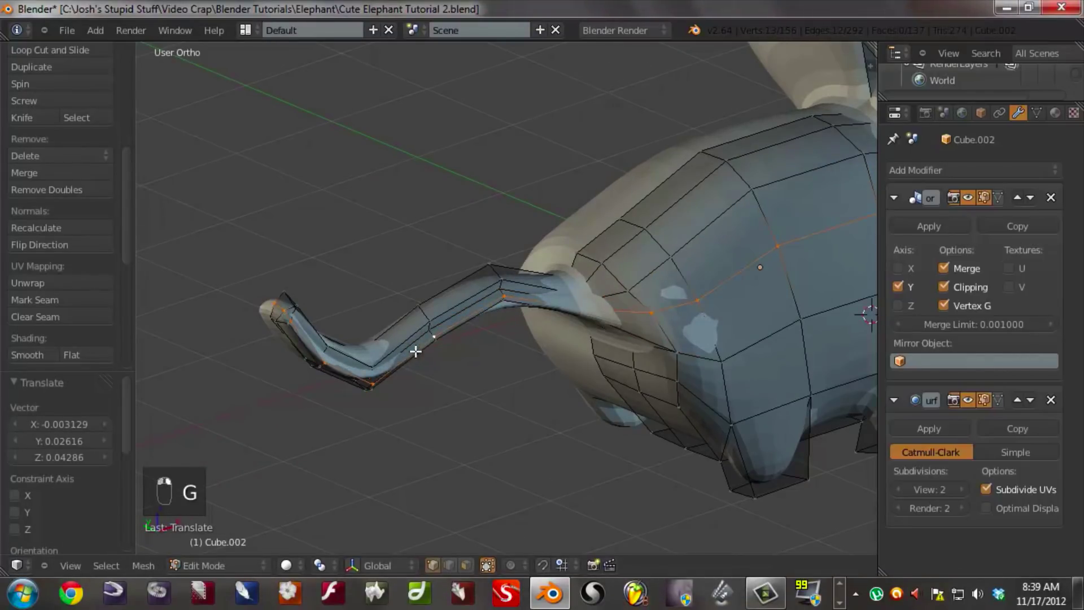
key("g")
left_click(429, 332)
- Shift the lengthwise loop along the top of the tail and back about 0.058 in Y
middle_click_drag(429, 332, 497, 304)
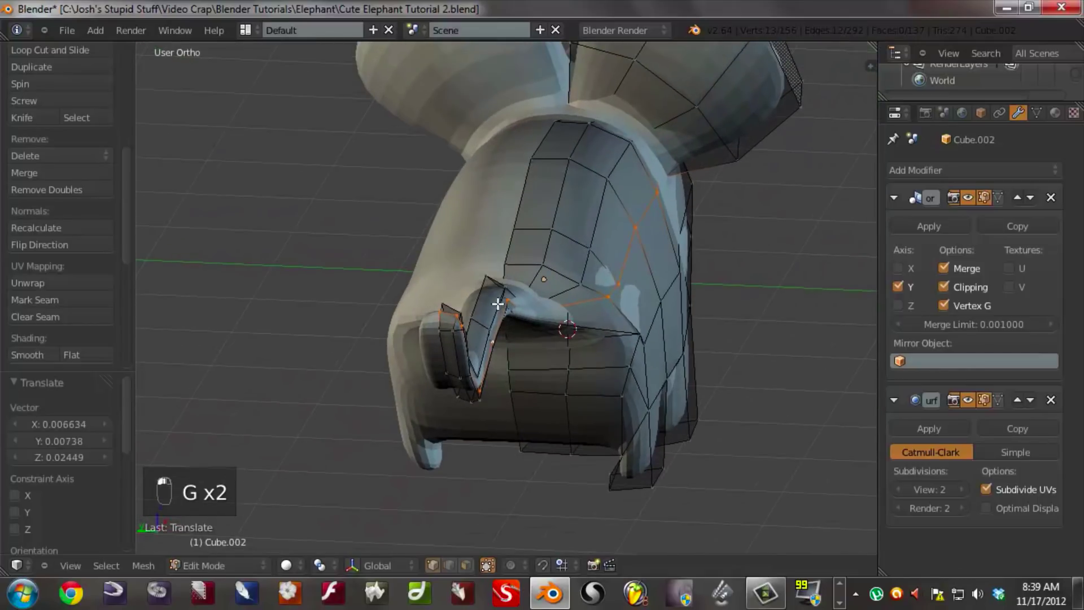
right_click(501, 302, "alt")
key("g")
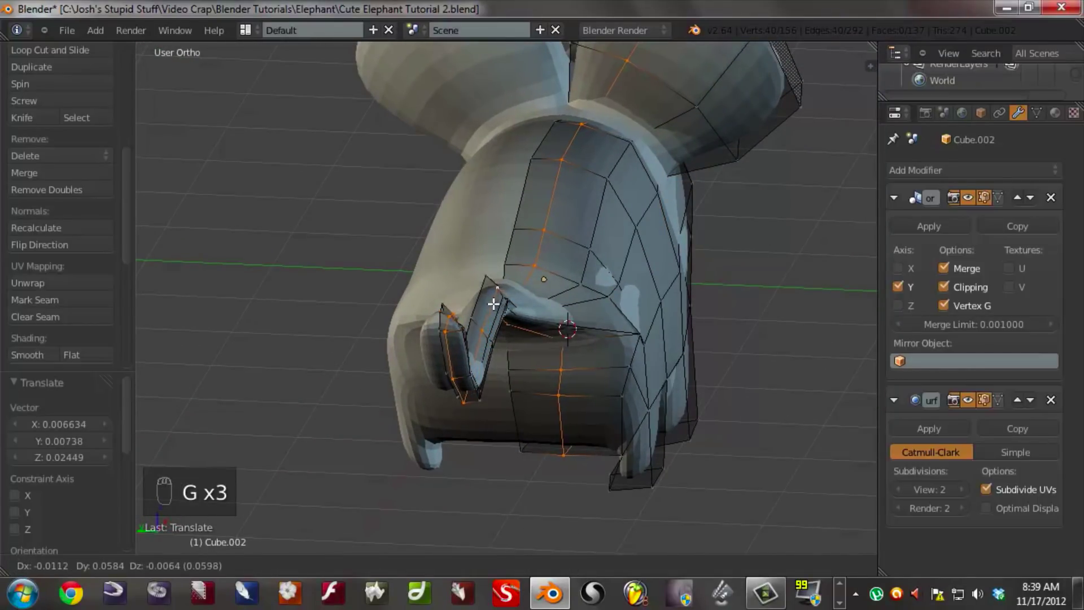
left_click(494, 304)
- Select all of the tail's vertices in wireframe front view and delete them from the mouse mesh
key("Tab")
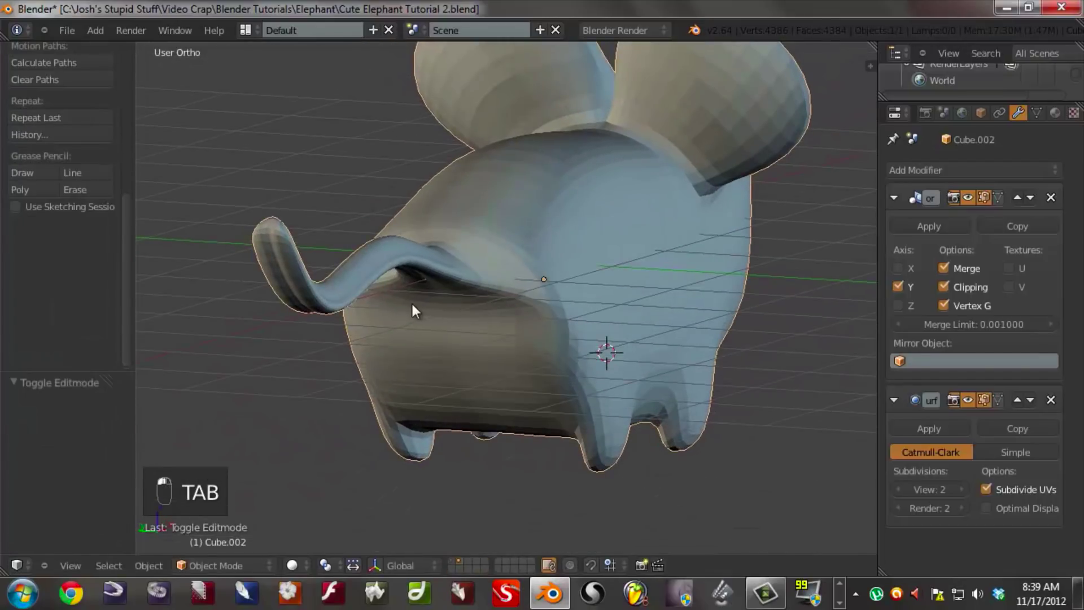
key("Tab")
middle_click_drag(374, 299, 306, 309)
key("KP_1")
key("z")
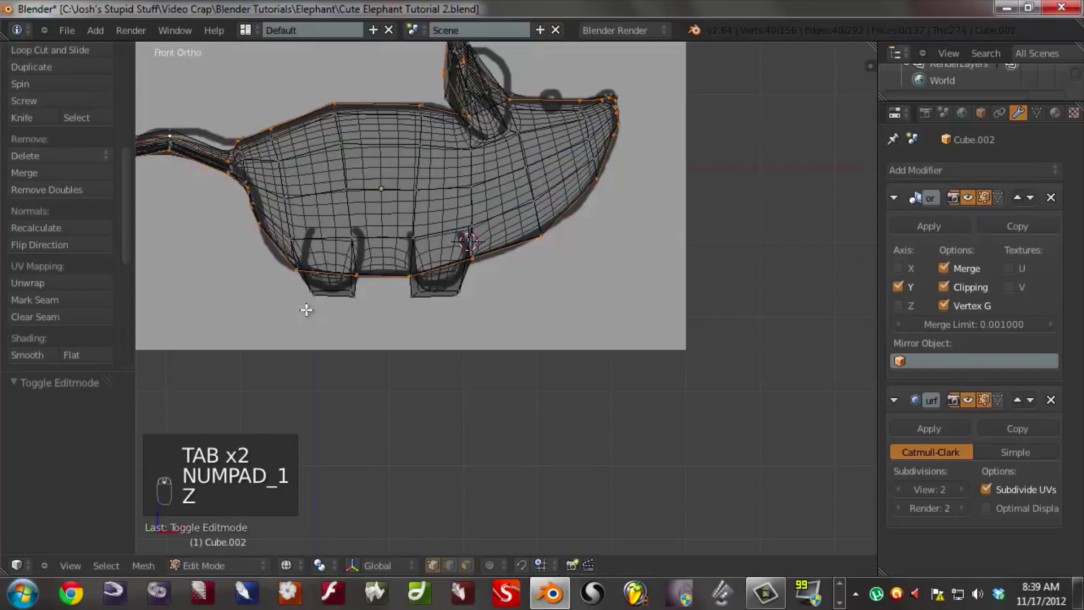
key("a")
key("z")
key("z")
key("c")
left_click_drag(326, 279, 145, 235)
right_click(271, 229)
key("z")
key("z")
key("x")
left_click(286, 229)
key("z")
- Adjust the lower rim of the hole at the tail's base, lowering one vertex about 0.06 in Z
middle_click_drag(320, 274, 506, 311)
scroll(506, 311, "up", 5)
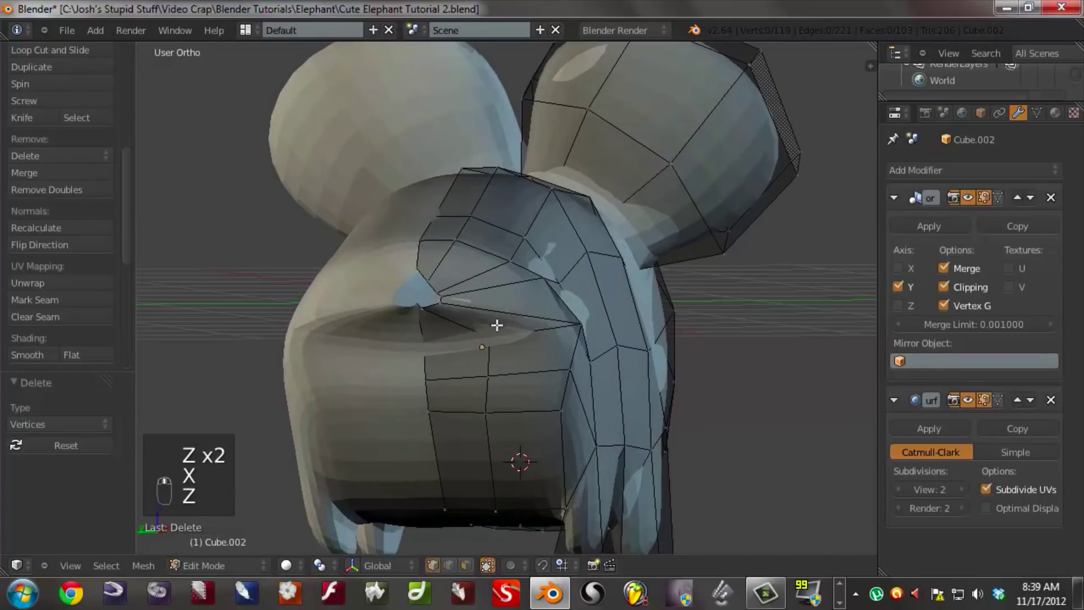
key("g")
left_click(479, 322)
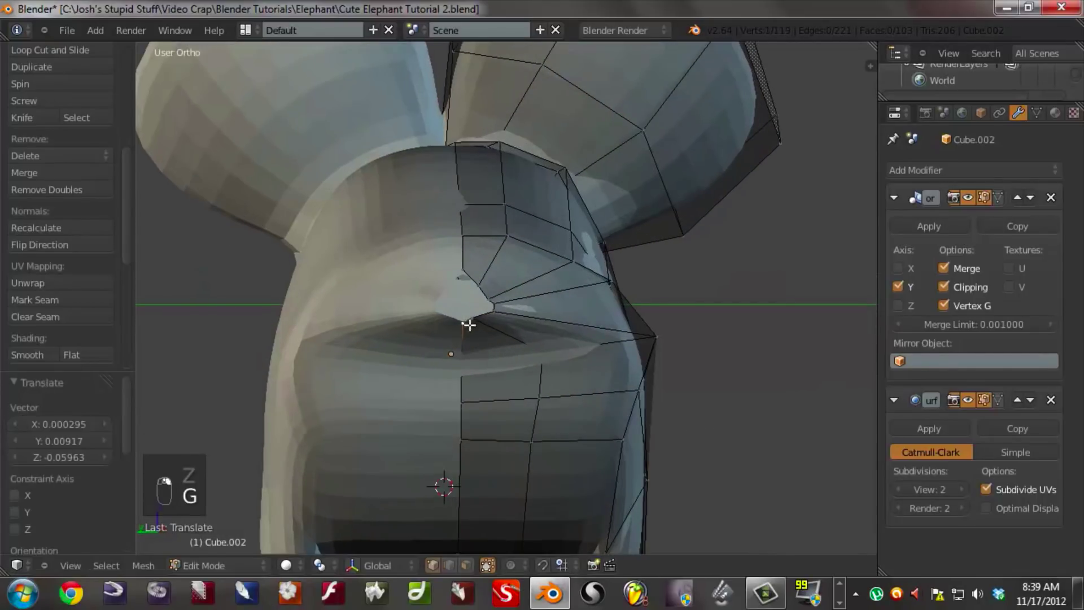
key("g")
left_click(488, 328)
- Shape the hole at the tail's base into a round opening by repositioning its rim vertices one at a time
key("g")
left_click(490, 288)
key("g")
left_click(496, 303)
key("g")
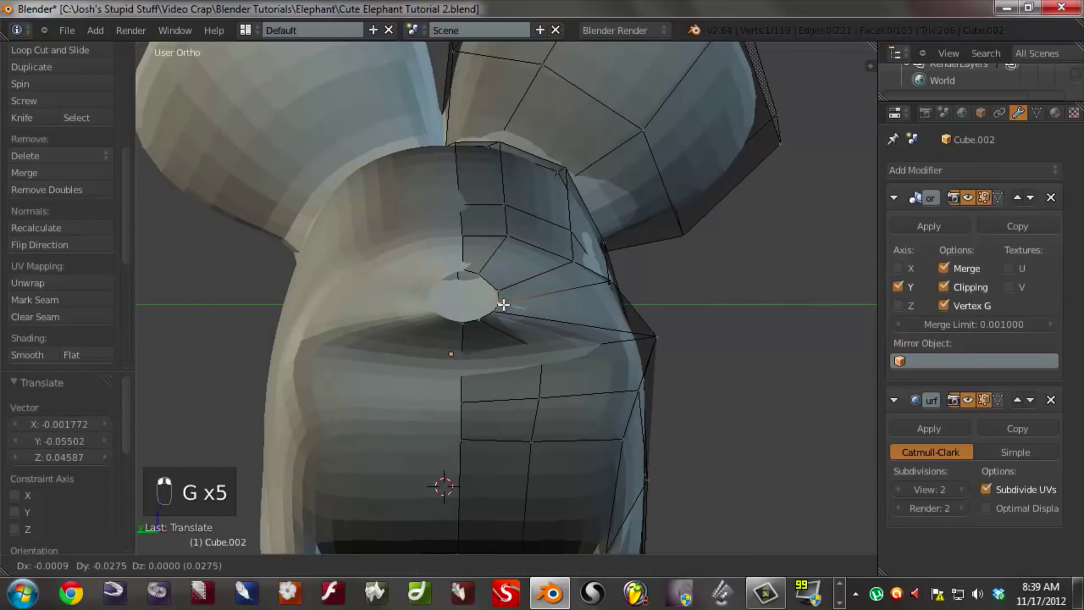
left_click(500, 308)
key("g")
left_click(500, 310)
key("g")
left_click(500, 285)
key("g")
left_click(498, 282)
- Flatten the hole's whole rim loop by scaling it to 0 along X
mouse_move(498, 282)
middle_mouse_down()
mouse_move(515, 297)
mouse_move(389, 300)
mouse_move(494, 279)
middle_mouse_up()
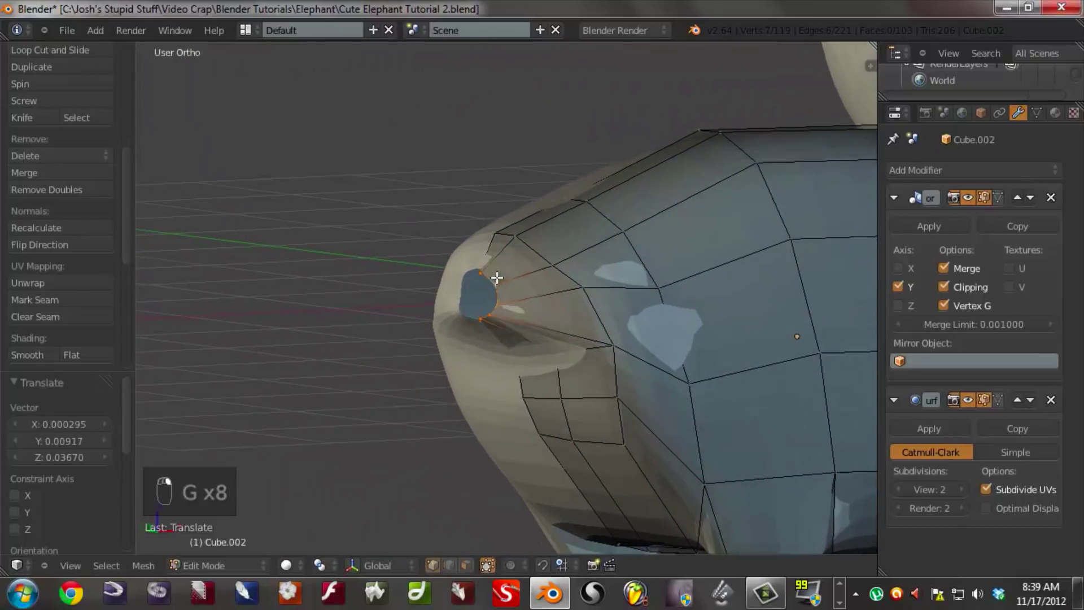
key("s")
key("x")
key("0")
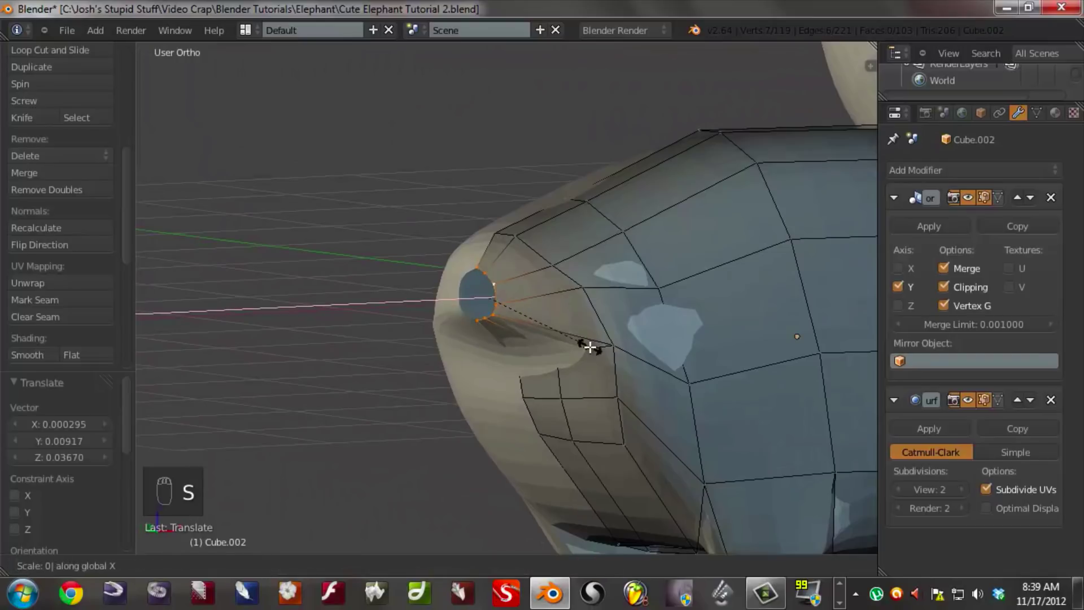
left_click(588, 346)
middle_click_drag(588, 346, 544, 353)
- Move the two vertices below the hole by about 0.073 in X and 0.041 in Z, and by about -0.050 in X and -0.014 in Z
key("g")
left_click(546, 331)
key("z")
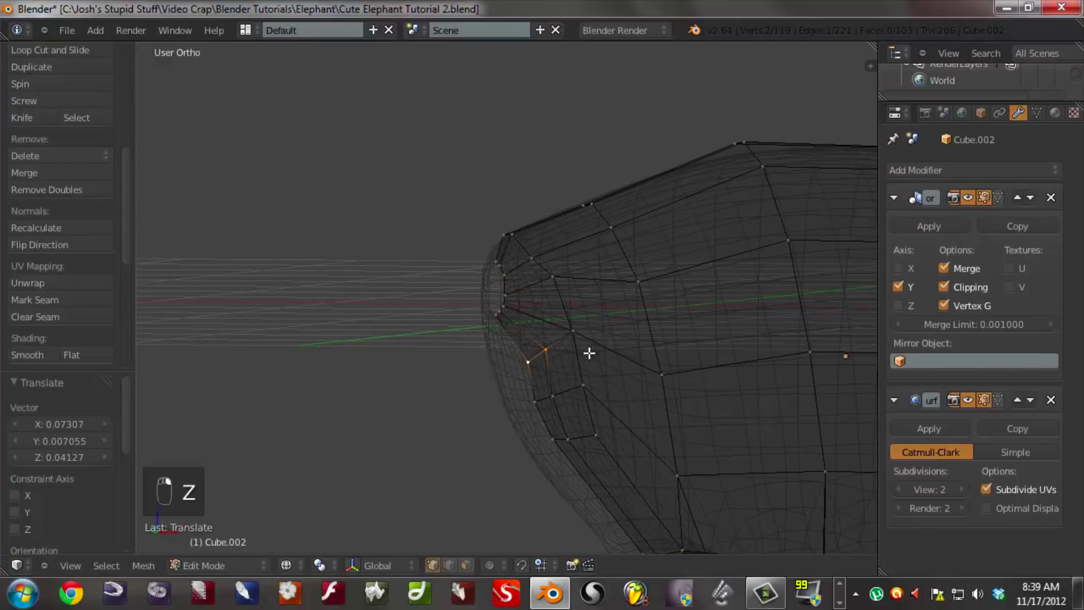
key("z")
key("g")
left_click(508, 323)
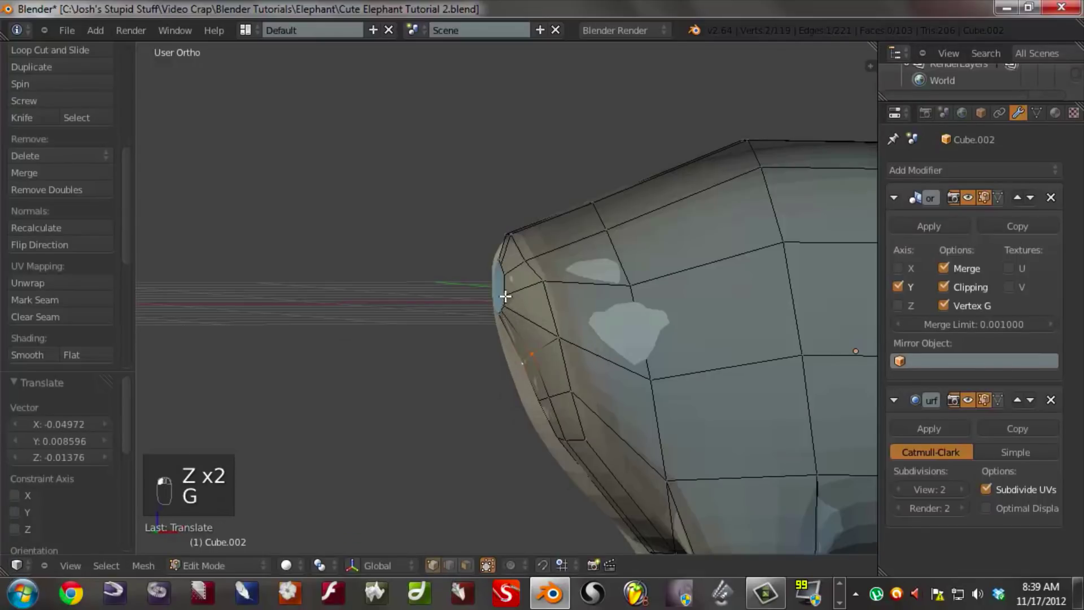
- In front view, extrude the hole's rim loop twice along the reference sketch to form the tail's first two segments
key("KP_1")
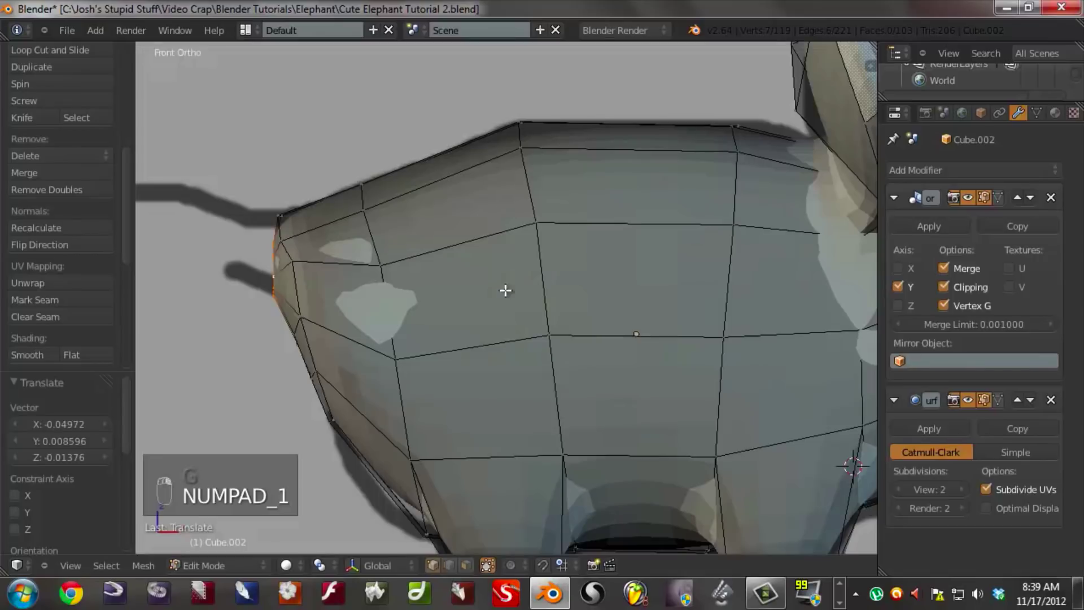
scroll(452, 319, "down", 2)
scroll(467, 316, "up", 1)
key("d")
key("d")
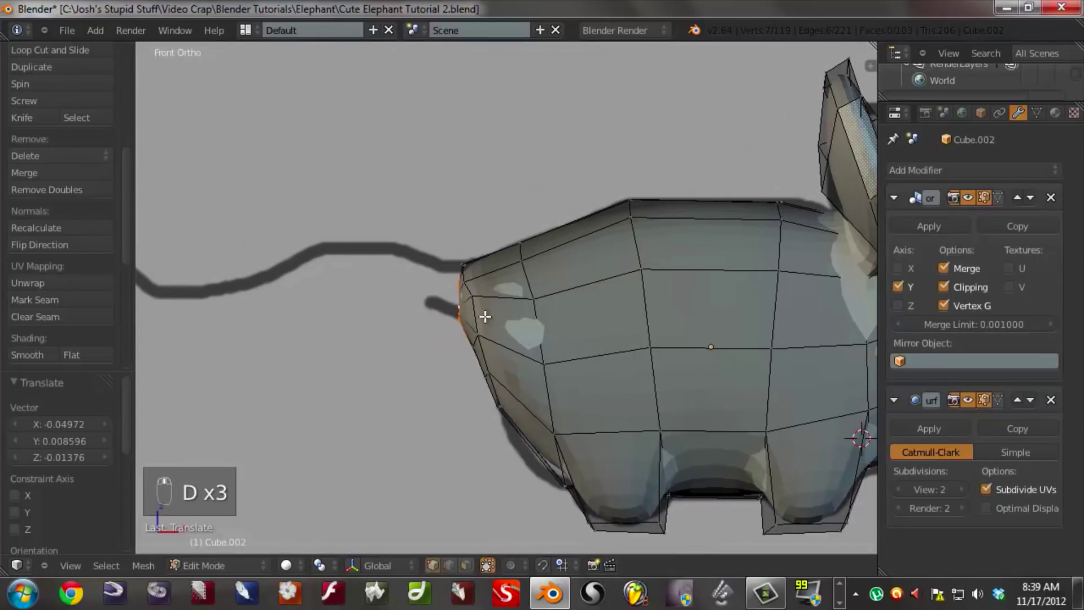
key("e")
left_click(353, 284)
scroll(375, 288, "down", 1)
key("e")
left_click(230, 310)
- Extrude a third tail segment rising towards the tip and scale its end loop to about 0.657
scroll(391, 343, "up", 2)
key("e")
left_click(274, 249)
key("s")
left_click(317, 296)
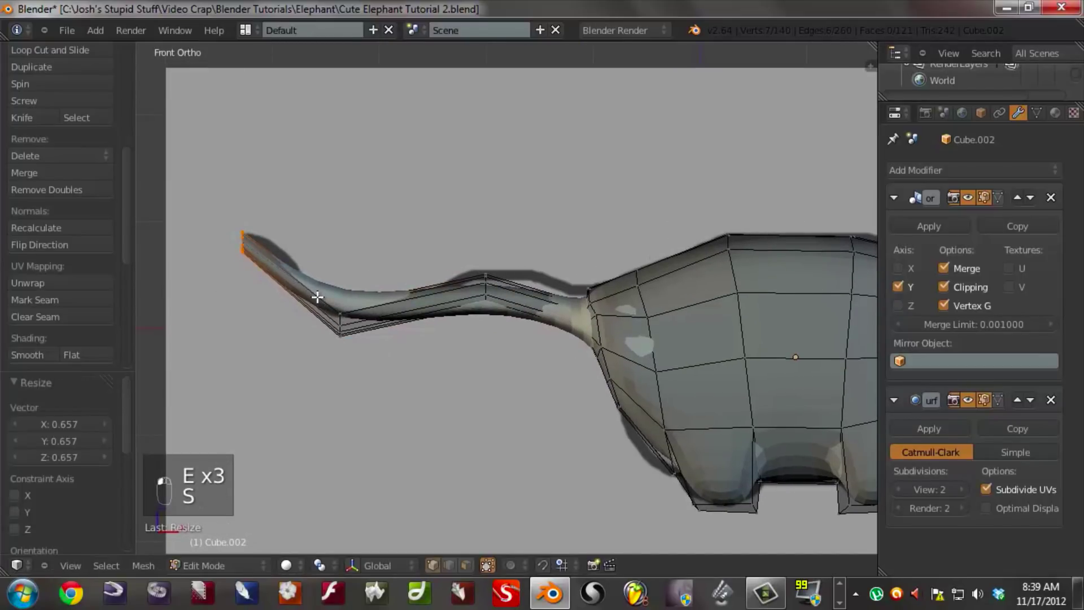
- Extrude a short tail tip, scale its end to about 0.734 and merge the end vertices at their center
key("e")
left_click(300, 297)
key("s")
left_click(281, 282)
key("w")
left_click(279, 289)
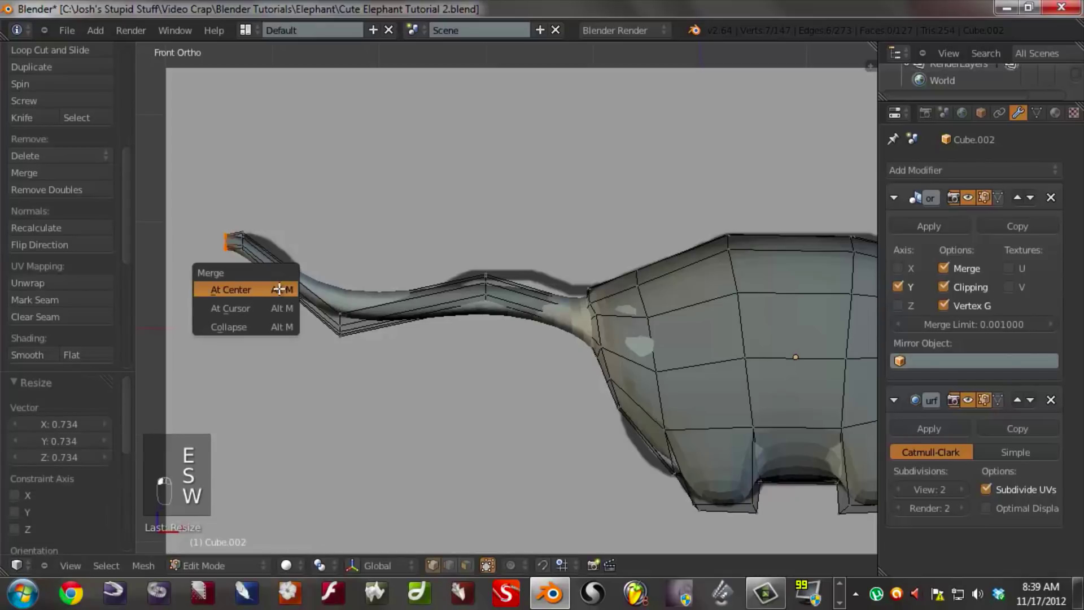
left_click(279, 289)
- Move the merged tail-tip vertex along Y onto the mirror centre line to close the tip
key("Tab")
middle_click_drag(358, 312, 516, 340)
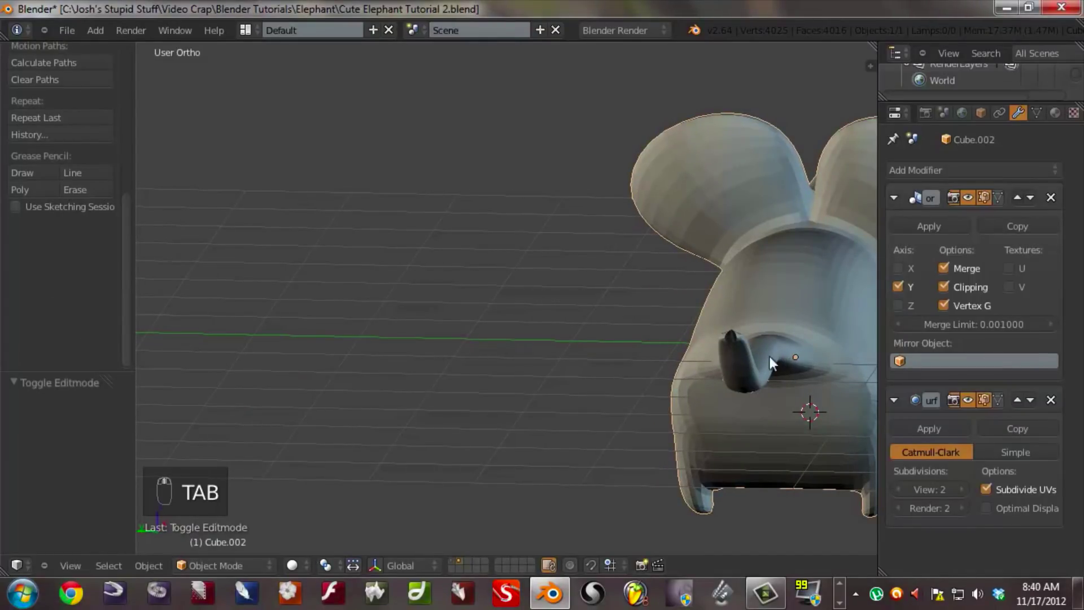
scroll(658, 355, "up", 4)
key("Tab")
mouse_move(721, 380)
middle_mouse_down()
mouse_move(733, 346)
mouse_move(729, 365)
middle_mouse_up()
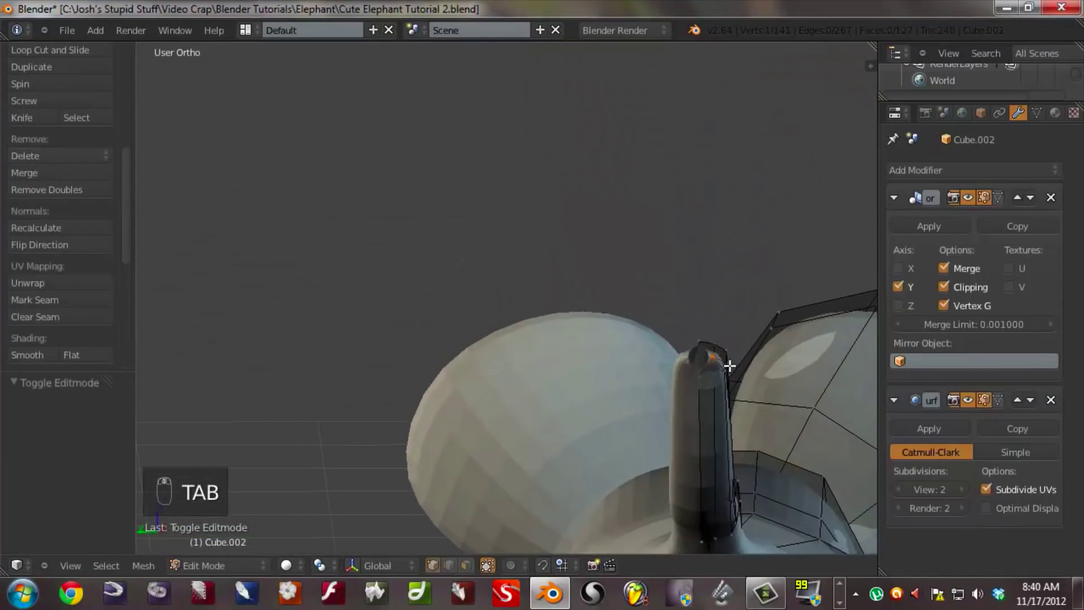
key("g")
key("x")
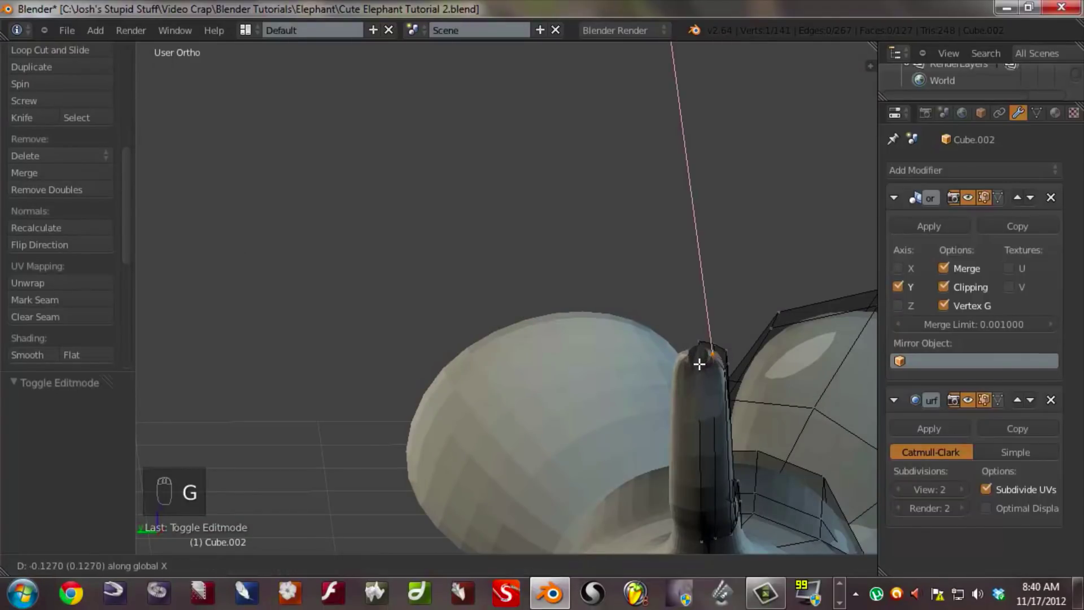
key("y")
left_click(698, 363)
middle_click_drag(697, 363, 499, 345)
- Reposition vertices along the side of the mouse's rear to round its silhouette from behind
key("Tab")
scroll(499, 345, "down", 4)
middle_click_drag(559, 415, 697, 375)
scroll(696, 375, "up", 3)
key("Tab")
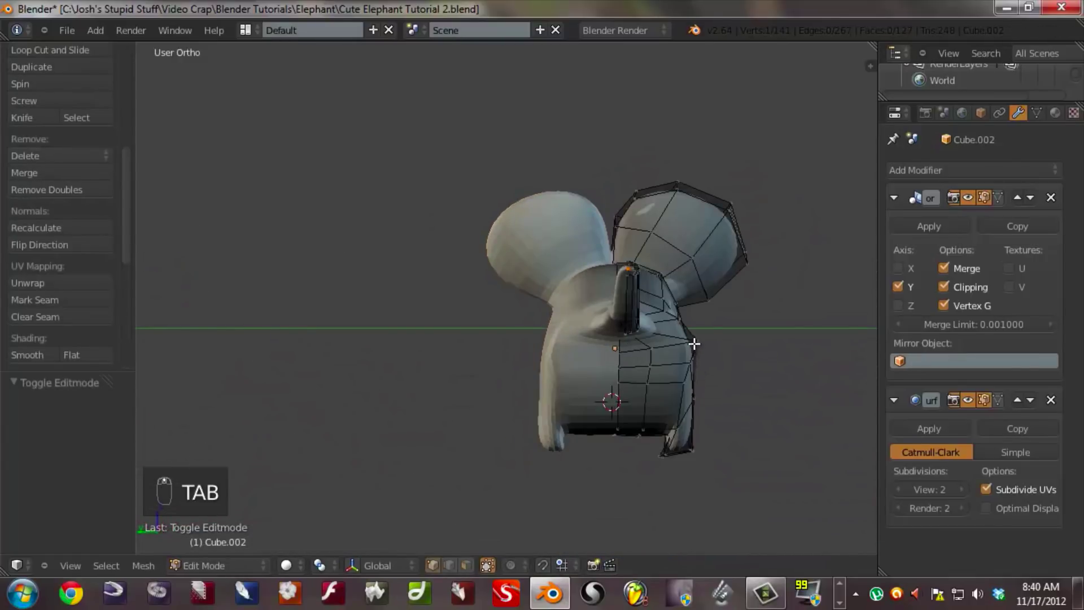
right_click(693, 344)
key("g")
left_click(674, 366)
key("g")
left_click(680, 392)
key("g")
left_click(678, 396)
key("g")
left_click(670, 331)
- Adjust further vertices on the mouse's rear flank, one by about 0.028 in X, -0.063 in Y and 0.057 in Z
middle_click_drag(659, 339, 700, 328)
key("g")
left_click(689, 308)
key("g")
left_click(733, 317)
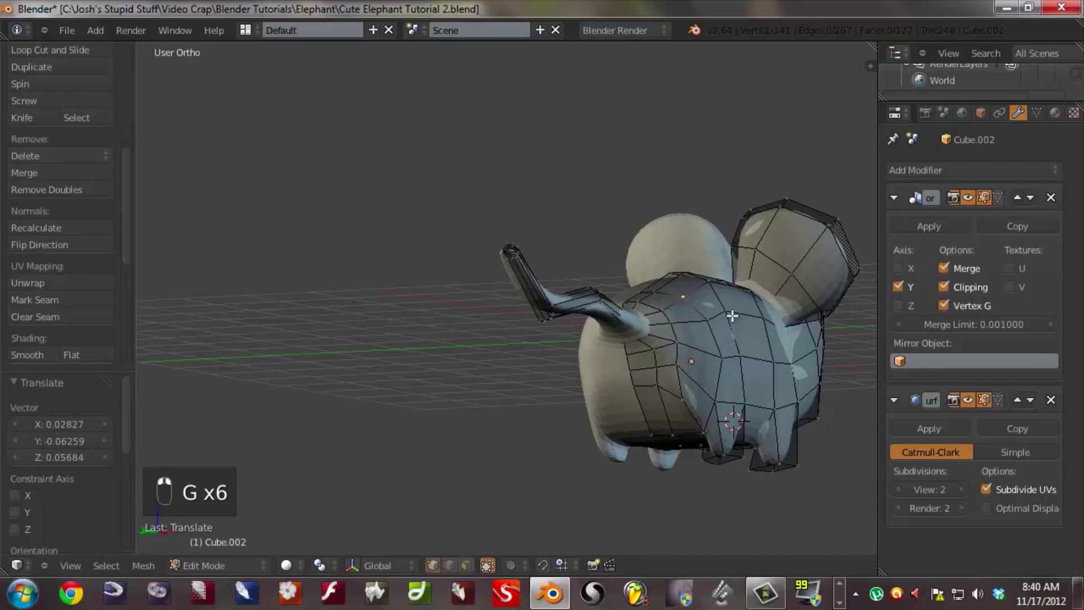
key("g")
left_click(764, 359)
- Leave mesh editing and save the file Cute Elephant Tutorial 2.blend
middle_click_drag(766, 361, 575, 382)
key("Tab")
key("ctrl+s")
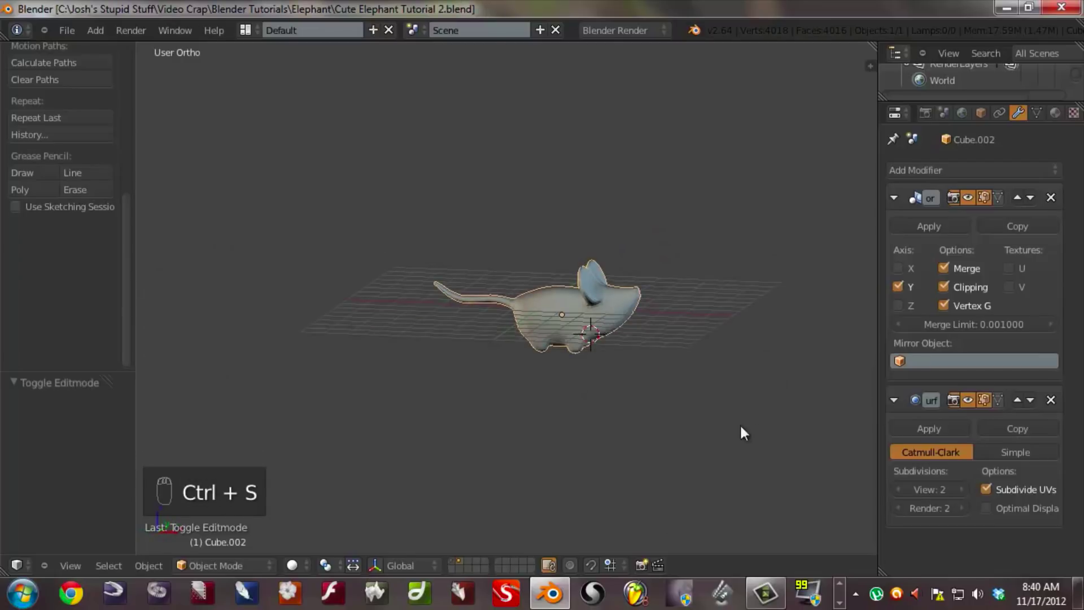
left_click(839, 603)
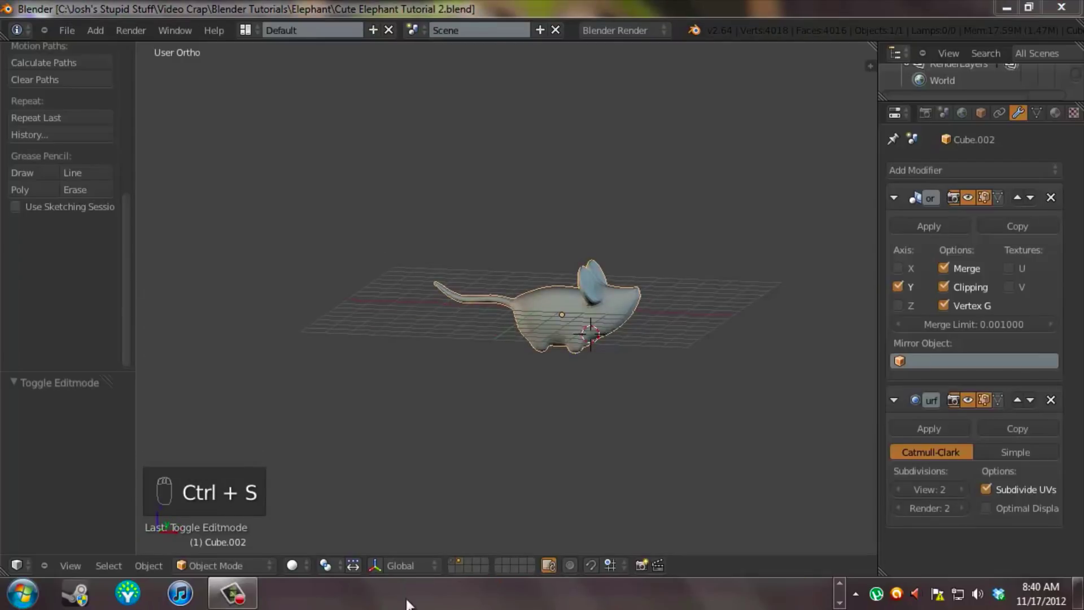
left_click(242, 599)
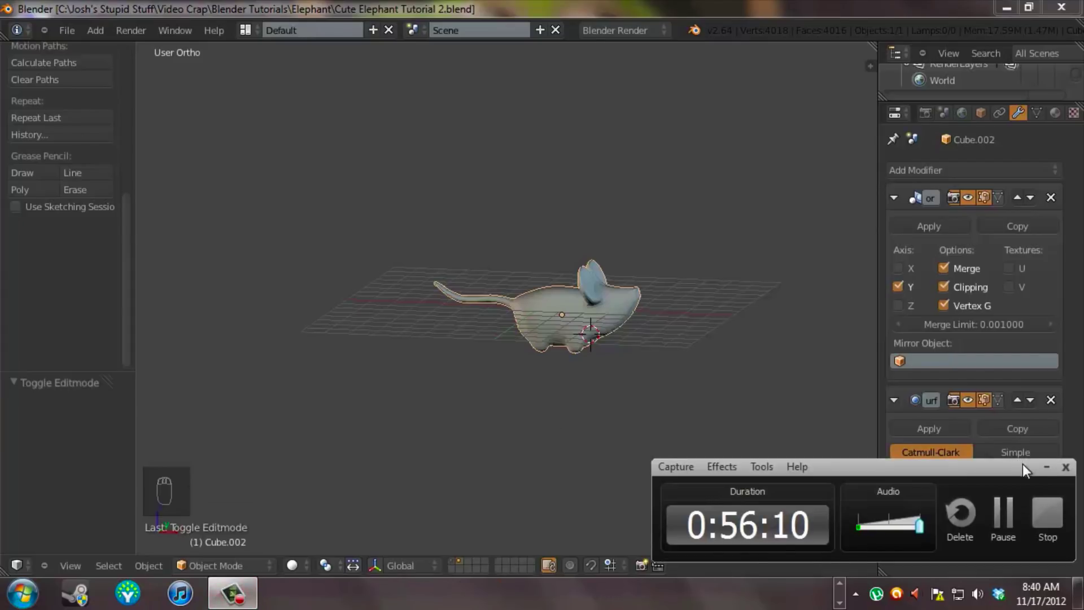
left_click(1046, 467)
- Save the blend file once more, overwriting the existing version
middle_click_drag(621, 372, 531, 361)
key("ctrl+s")
left_click(516, 320)
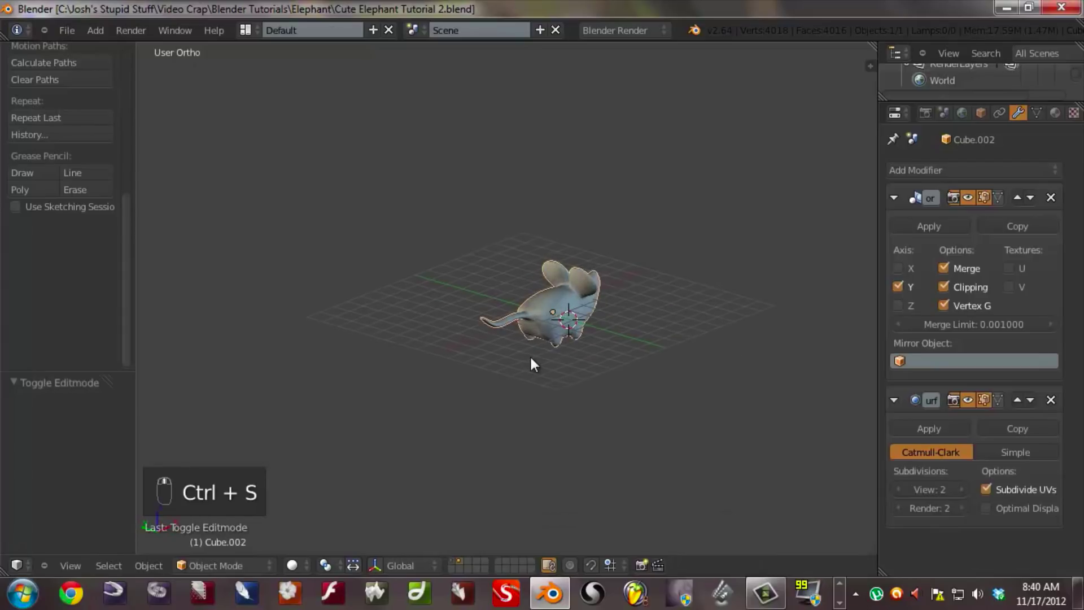
- Show the elephant's layer along with the mouse and, in top view, move the mouse about -0.784 in X and -6.646 in Y
scroll(530, 357, "down", 3)
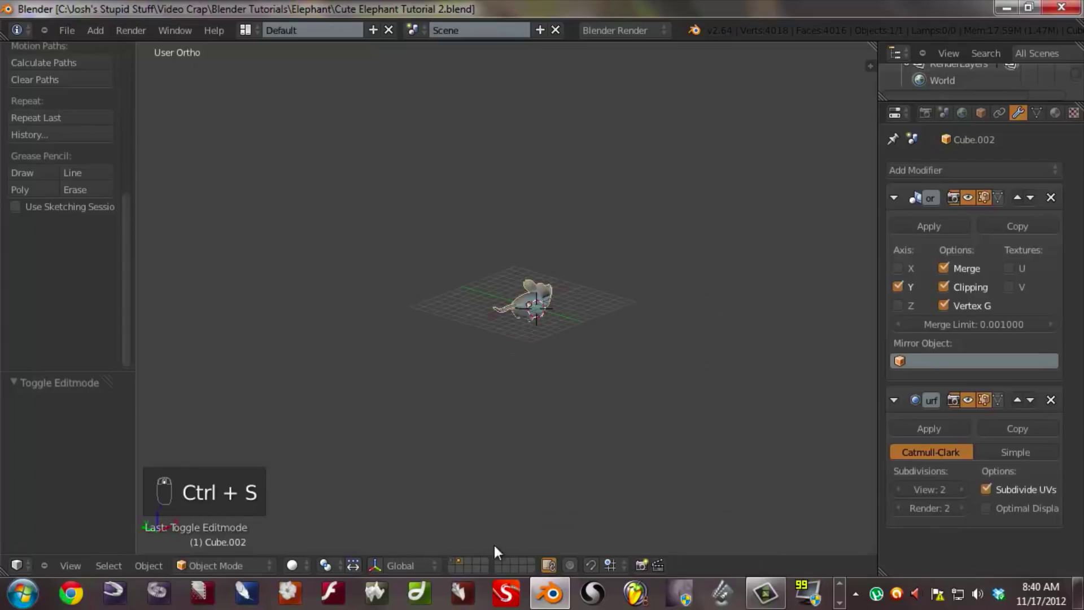
left_click(452, 558)
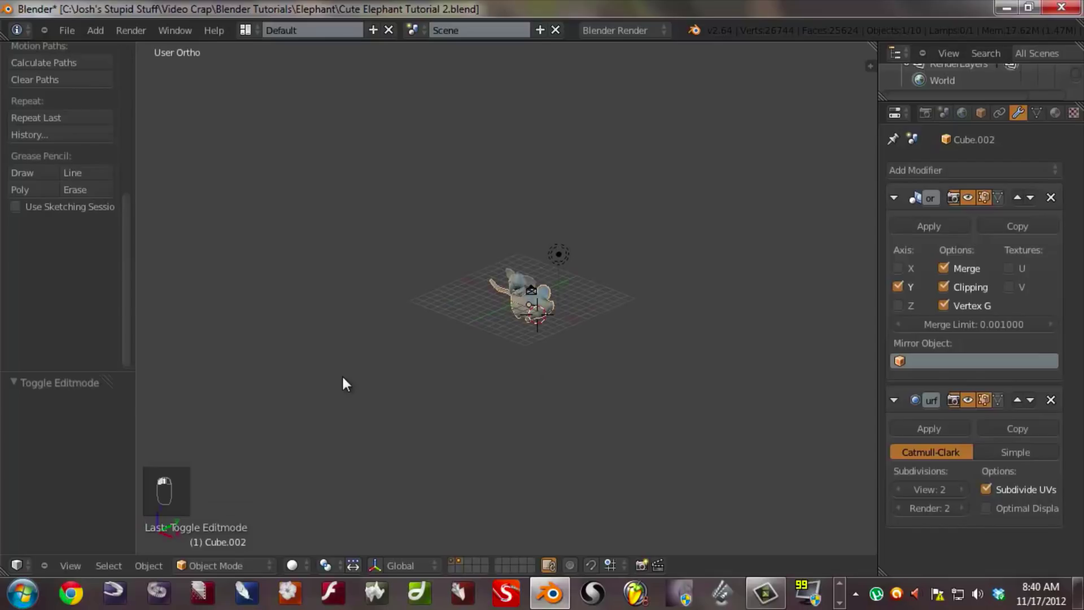
key("KP_7")
scroll(475, 337, "up", 3)
middle_click_drag(619, 381, 473, 171, "shift")
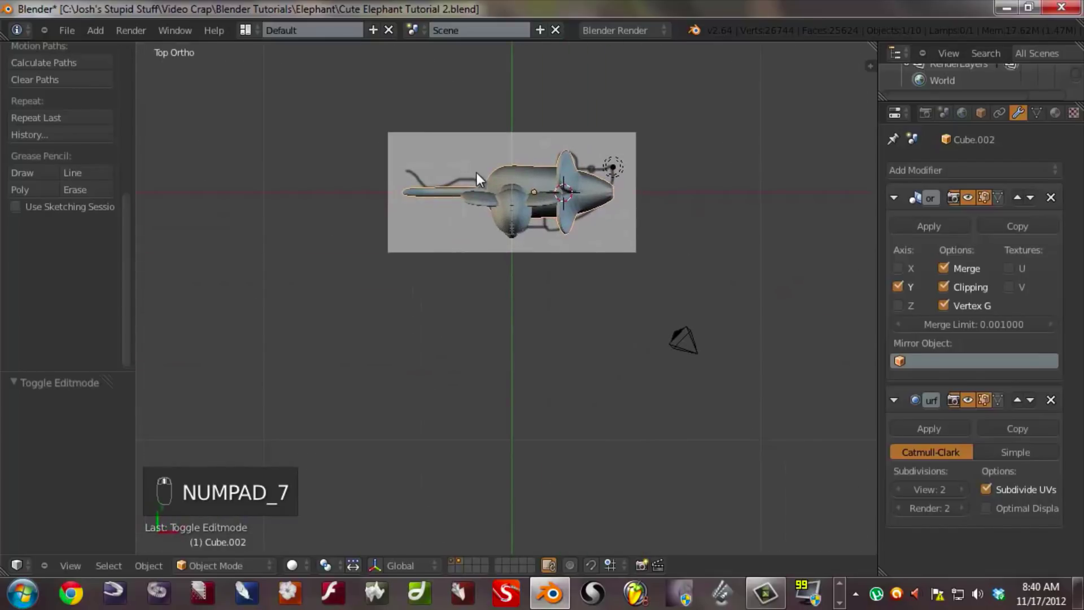
key("g")
left_click(458, 341)
- Rotate the mouse by -90° in top view
key("r")
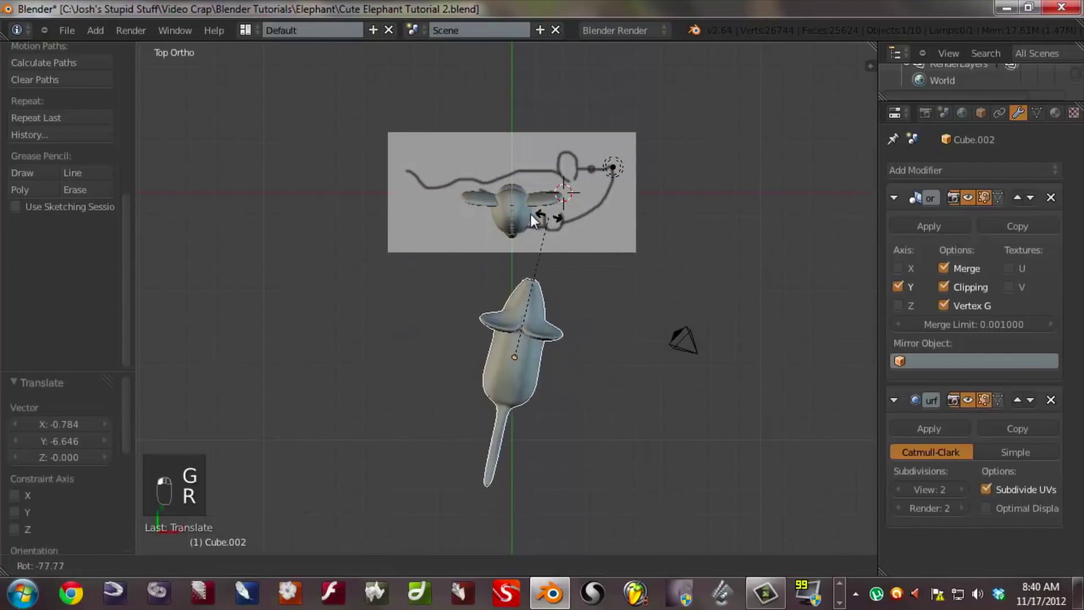
type("-90")
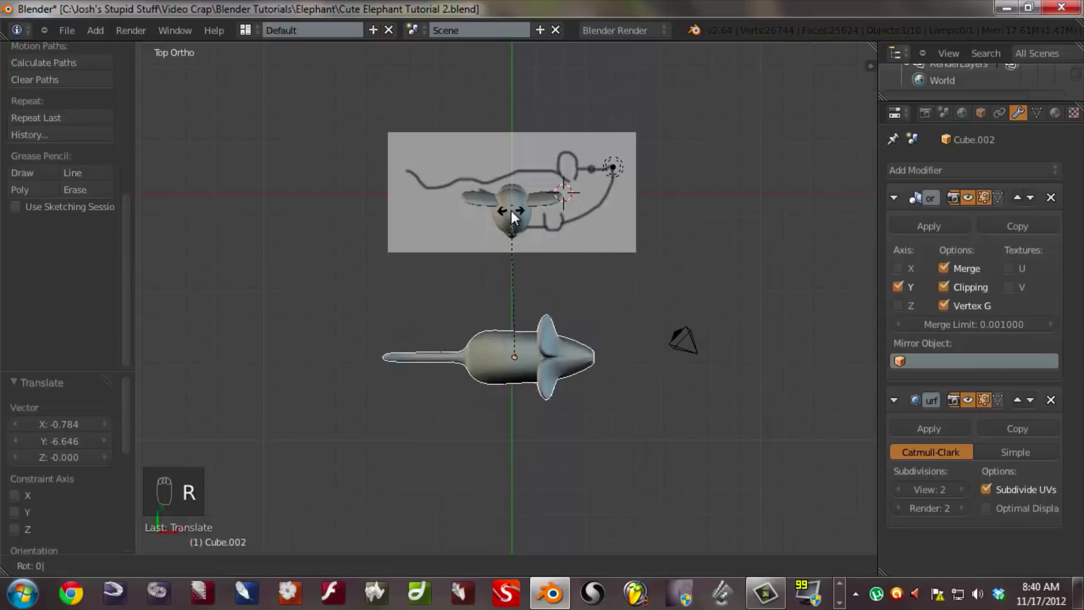
key("Return")
- In right view, scale the mouse to about 0.124 and move it about 2.624 in Y and 0.443 in Z
middle_click_drag(513, 211, 671, 436)
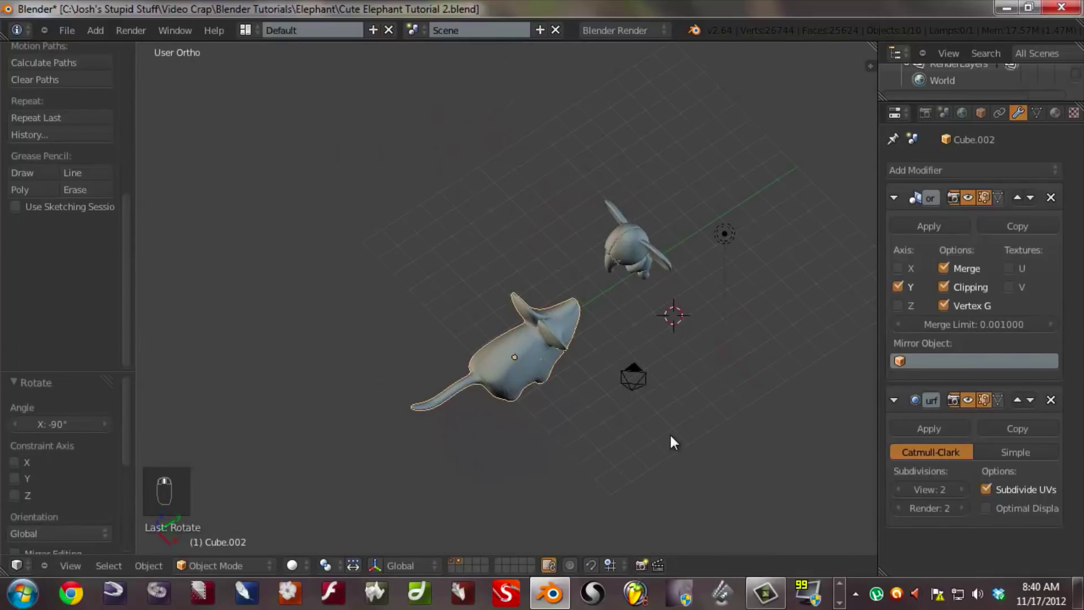
key("KP_3")
key("s")
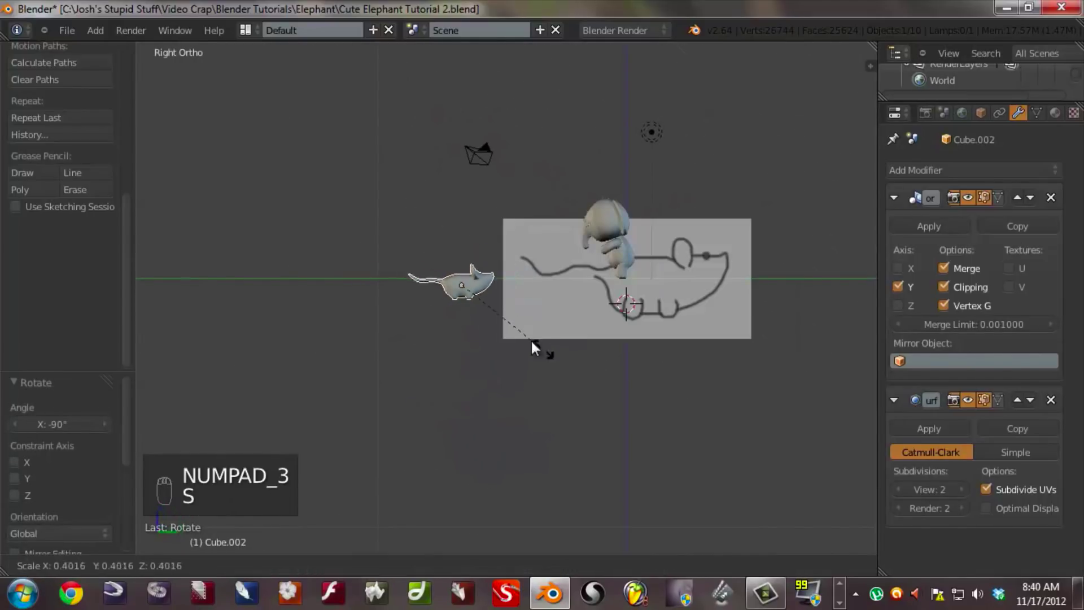
left_click(479, 310)
key("g")
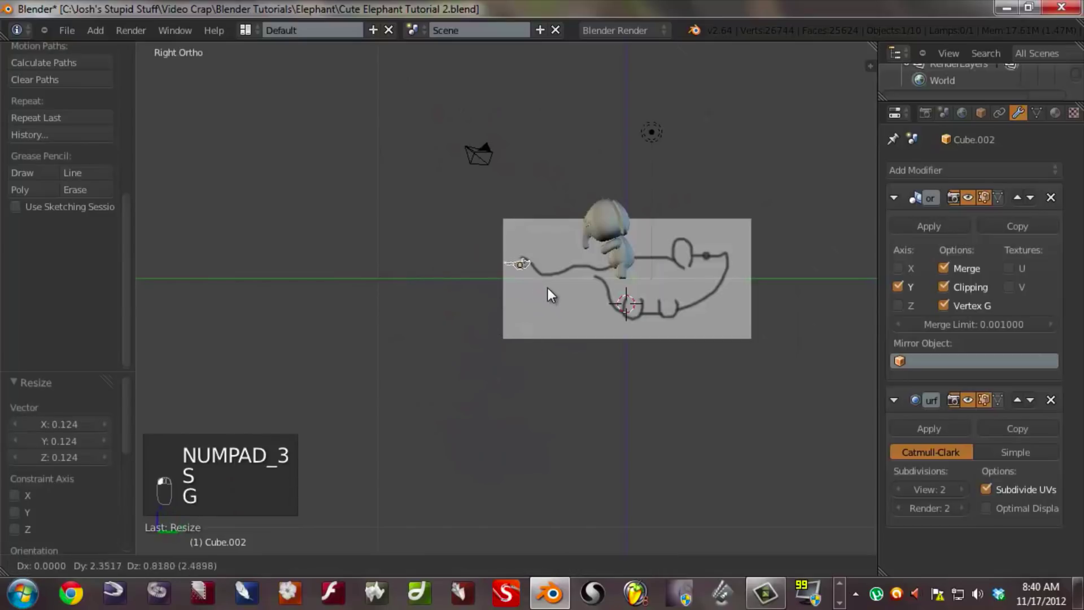
left_click(551, 294)
- Set the mouse's feet on the ground line, shifting it about 0.413 in Y and 0.005 in Z
scroll(550, 296, "up", 3)
scroll(550, 296, "up", 3)
middle_click_drag(550, 296, 425, 394, "shift")
scroll(426, 394, "up", 2)
key("g")
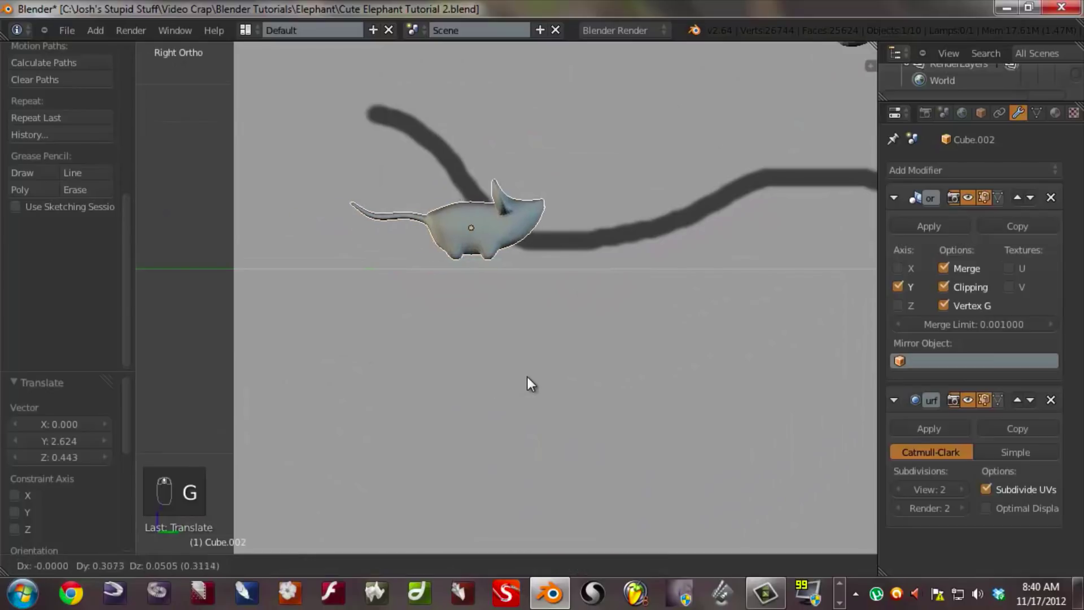
left_click(533, 386)
scroll(533, 390, "down", 5)
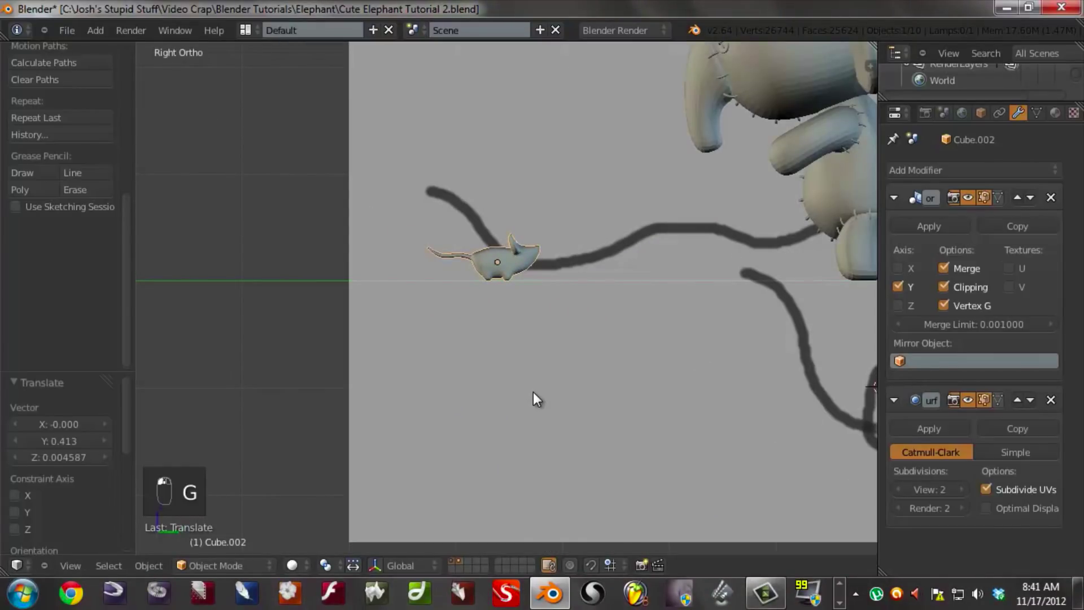
- Select the elephant's head with its stitches, rotate it about -10.5° towards the mouse and move it about -0.095 in Y and 0.008 in Z
scroll(590, 398, "up", 2)
middle_click_drag(590, 398, 412, 468, "shift")
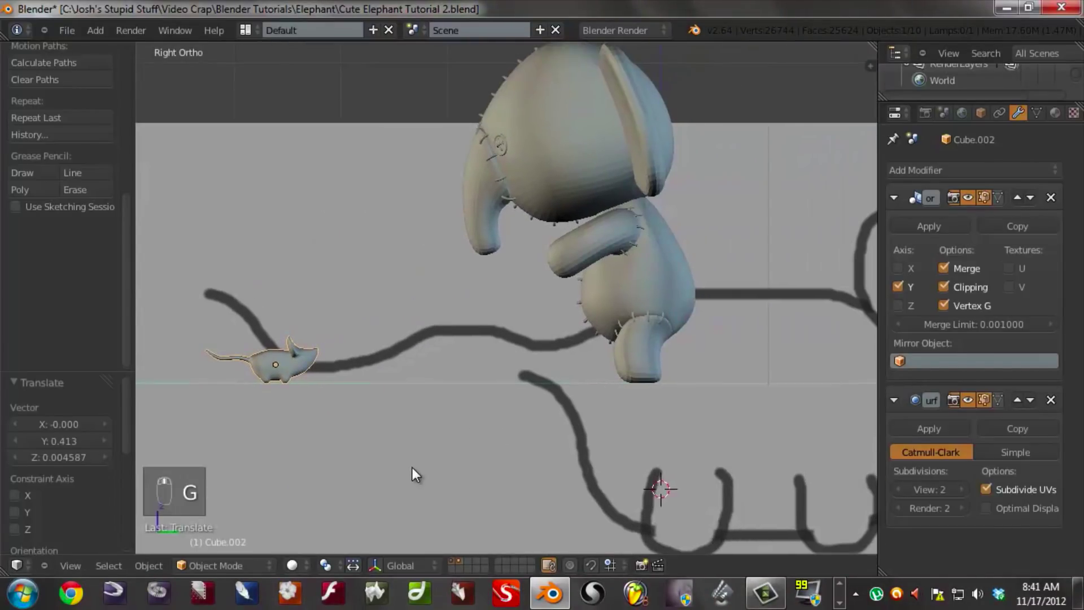
right_click(577, 154)
key("z")
key("b")
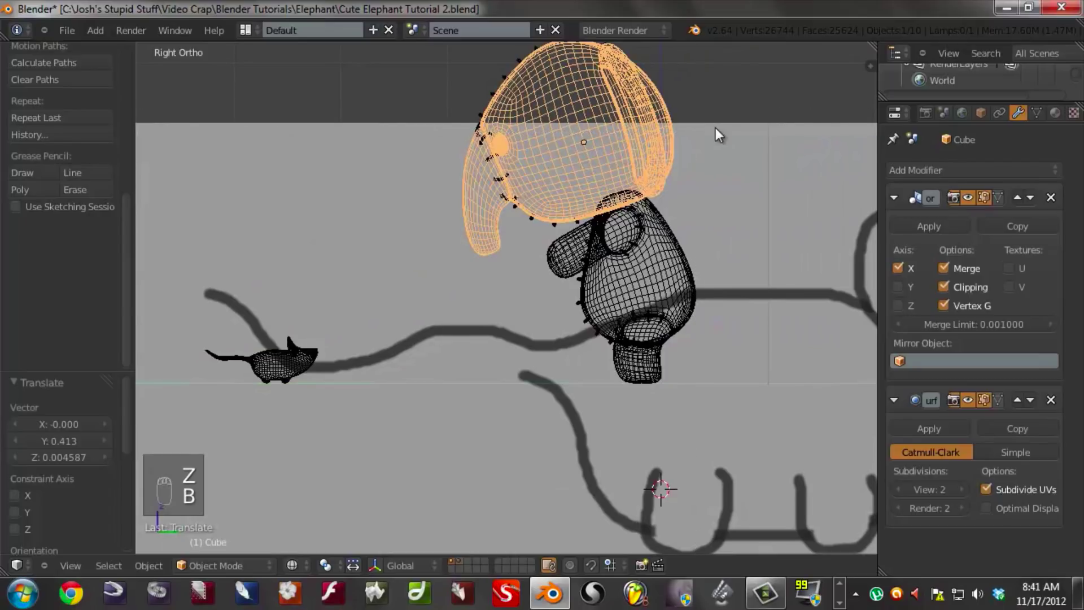
scroll(716, 128, "up", 2, "shift")
key("b")
left_click_drag(607, 77, 415, 206)
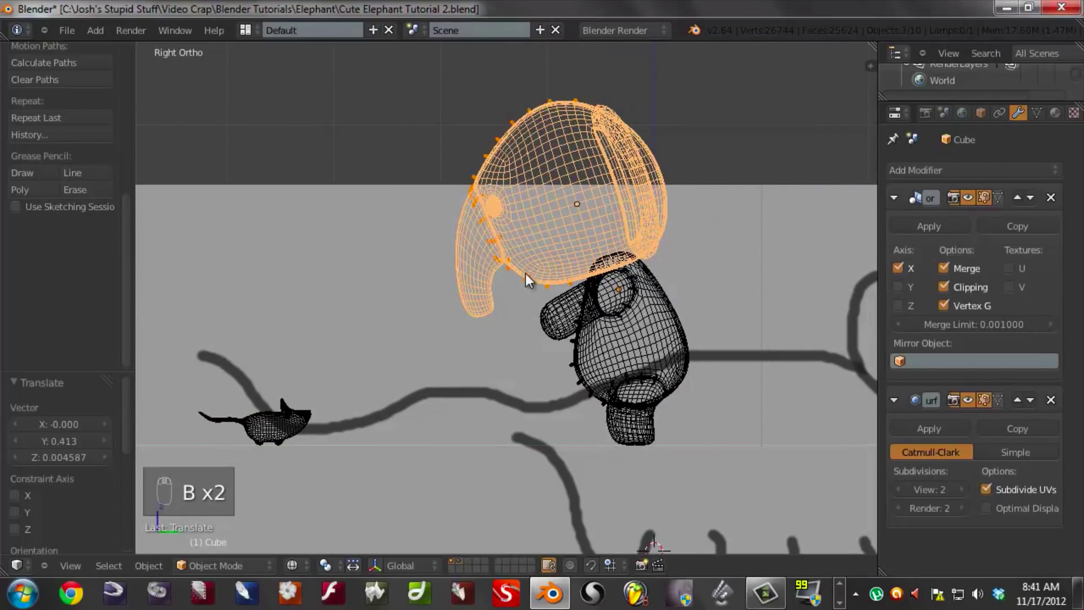
key("r")
left_click(808, 190)
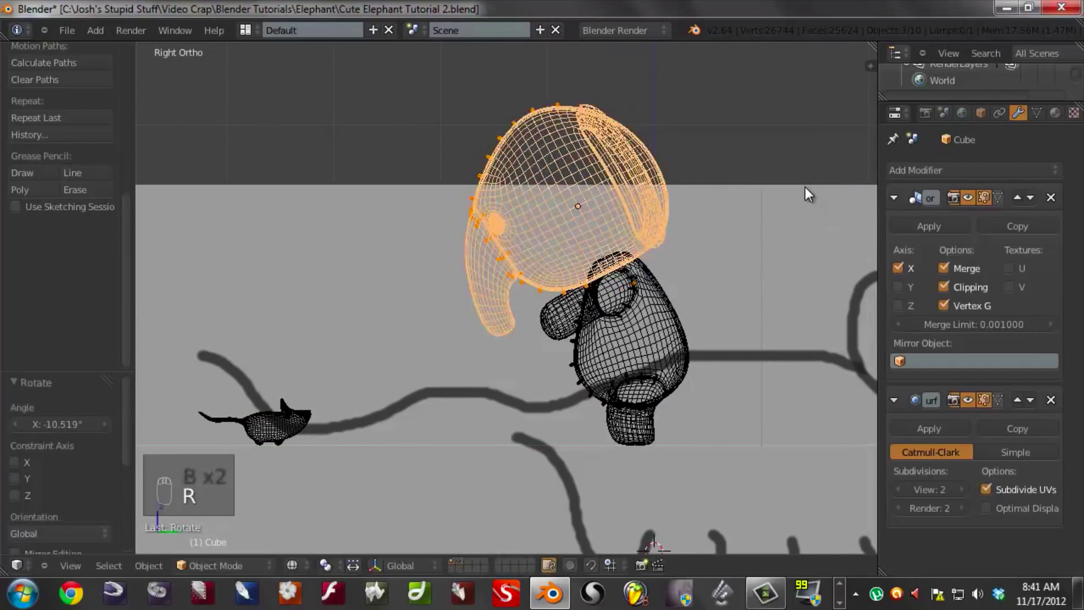
key("g")
left_click(795, 185)
- Return to solid shading, deselect everything and examine the elephant and mouse together from several angles
key("z")
mouse_move(588, 280)
middle_mouse_down()
mouse_move(561, 307)
mouse_move(658, 304)
mouse_move(686, 324)
middle_mouse_up()
key("a")
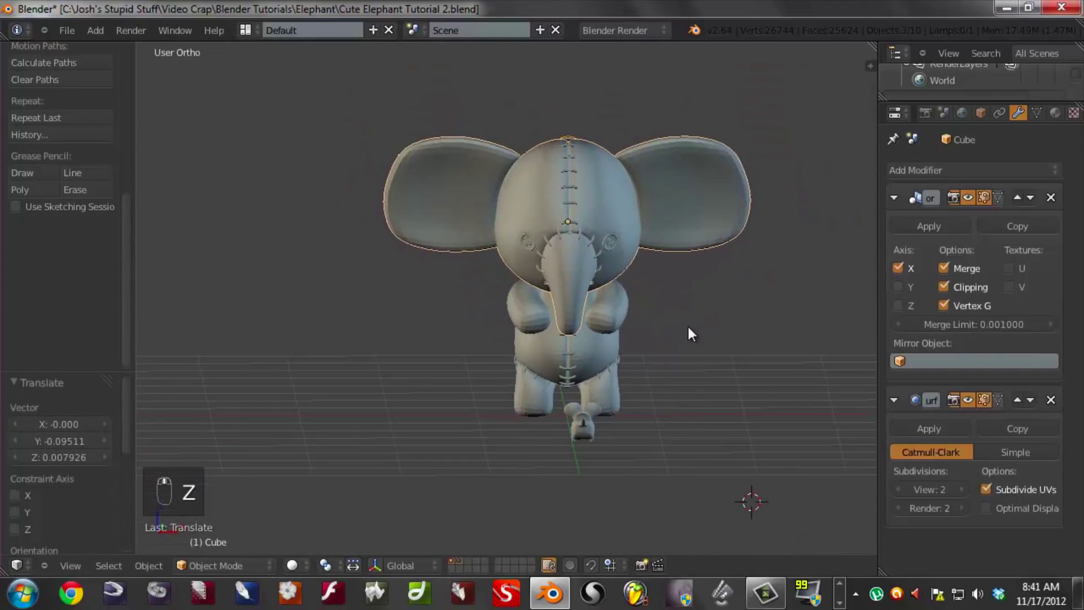
middle_click_drag(633, 390, 525, 363)
scroll(525, 358, "up", 1)
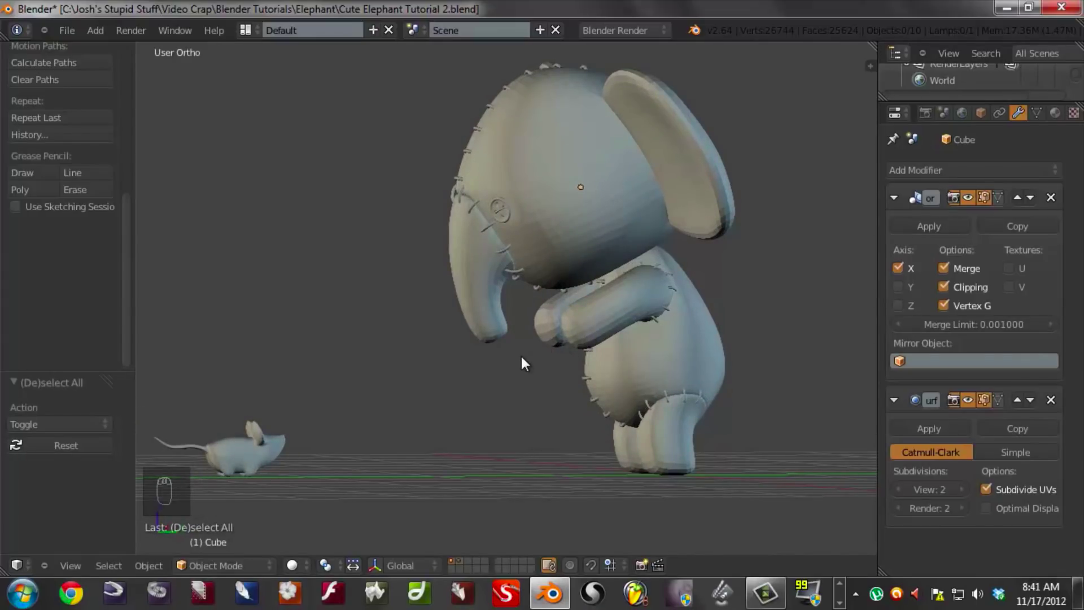
middle_click_drag(566, 407, 567, 407)
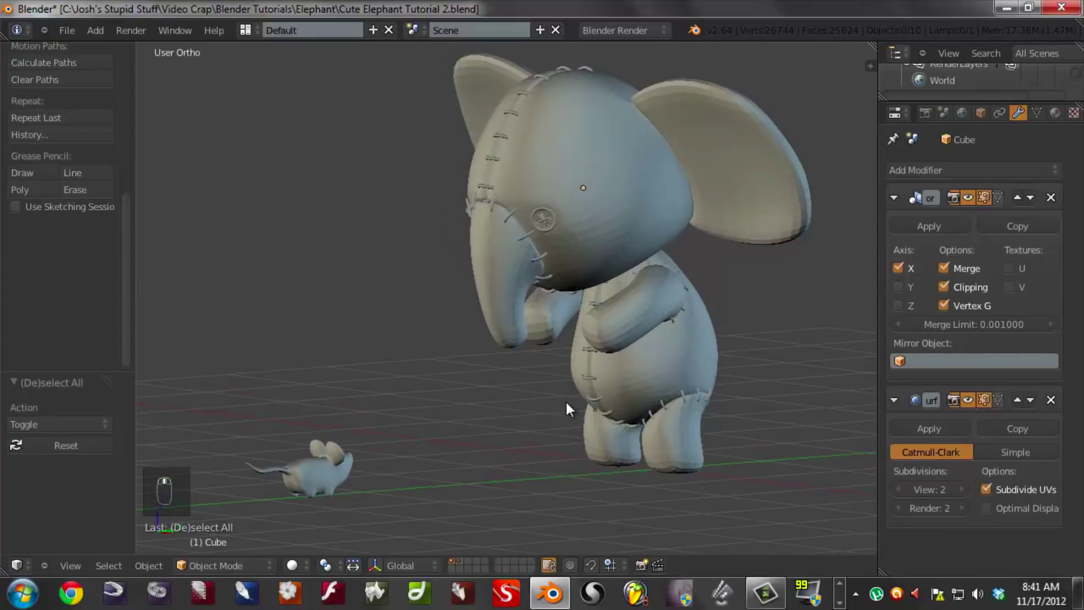
- In front view, add a cube and move it beside the elephant, about -5.848 in X and 2.561 in Z
scroll(546, 360, "down", 3)
key("KP_1")
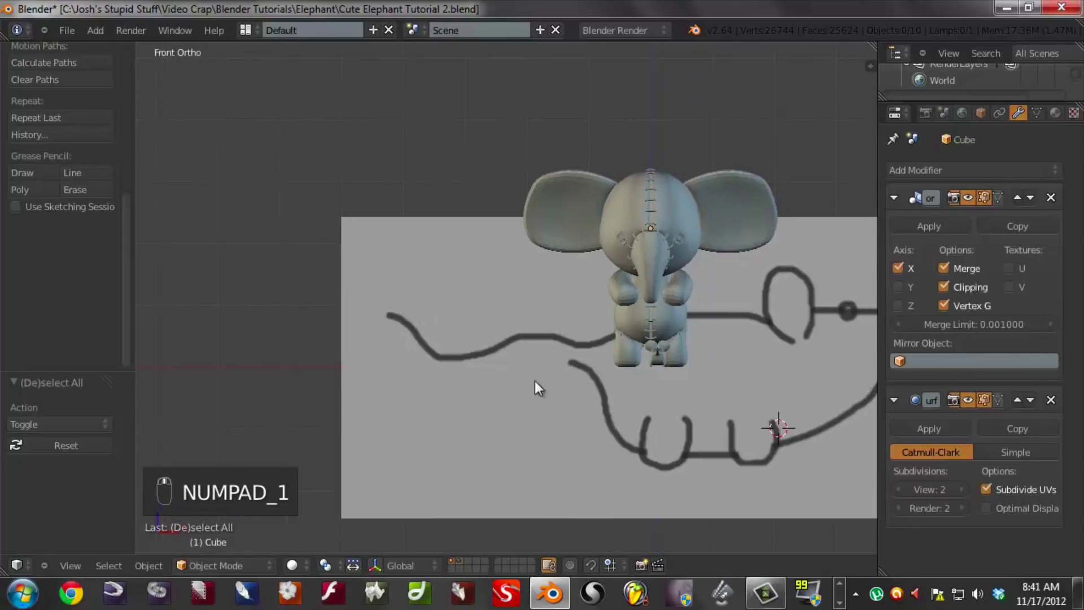
key("shift+a")
mouse_move(489, 329)
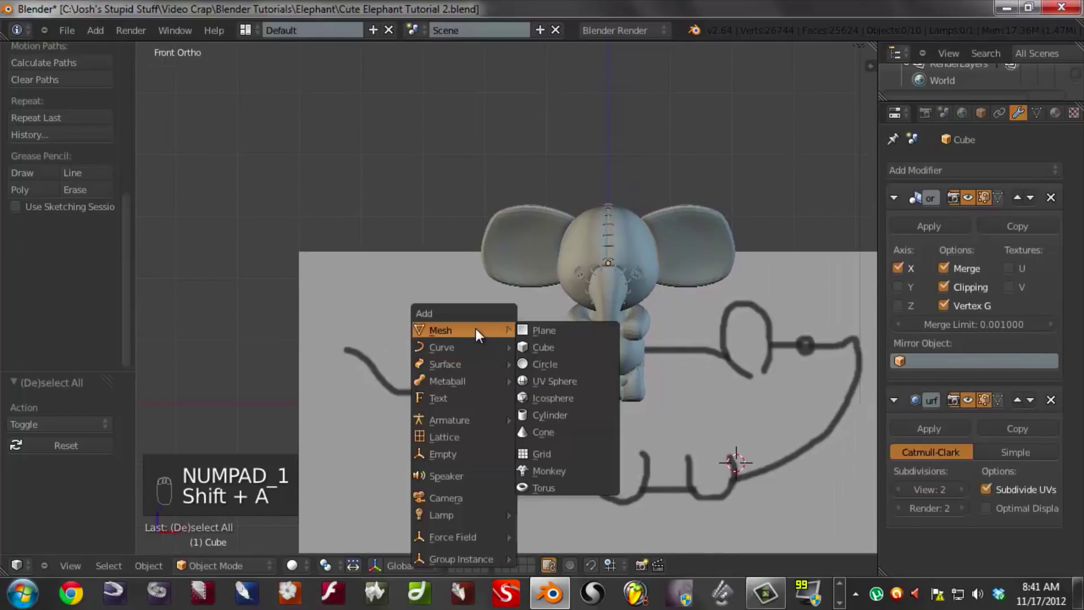
left_click(558, 345)
key("g")
left_click(381, 276)
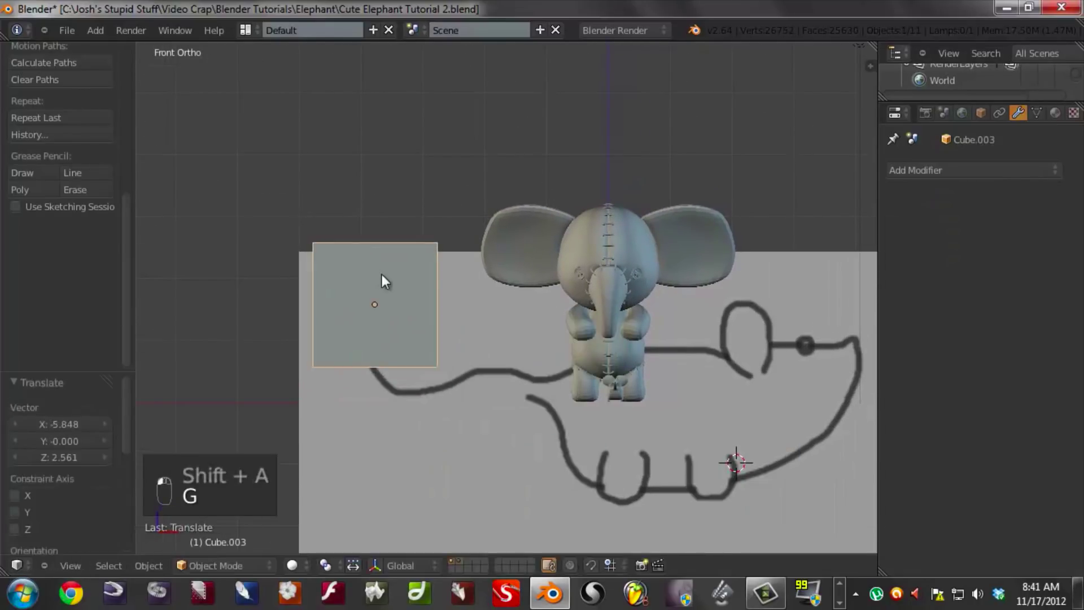
- Delete the cube's top face to make an open container
key("Tab")
middle_click_drag(383, 280, 392, 414)
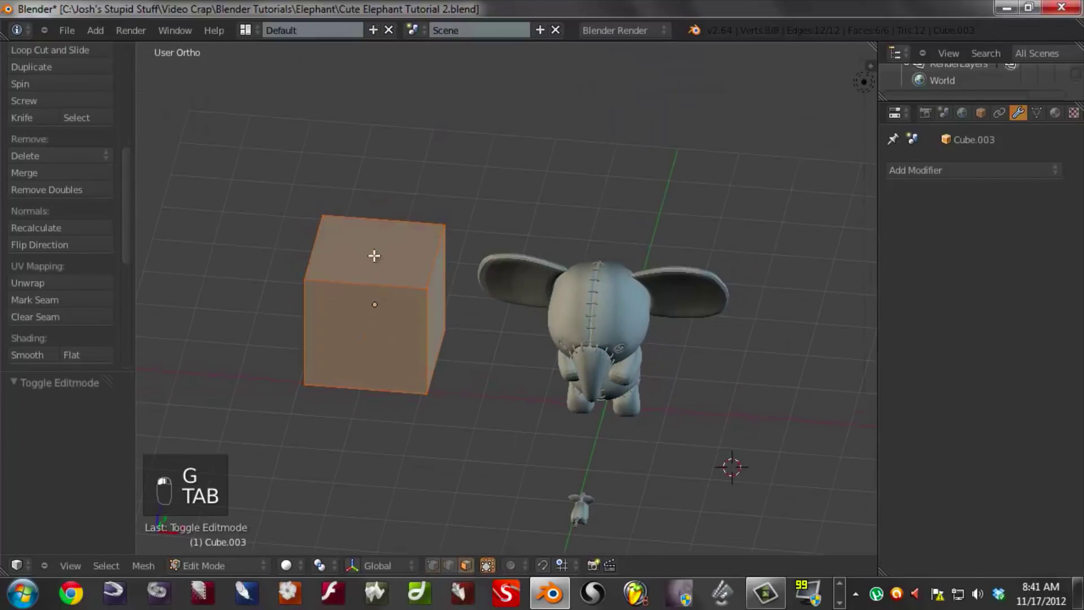
key("x")
left_click(350, 288)
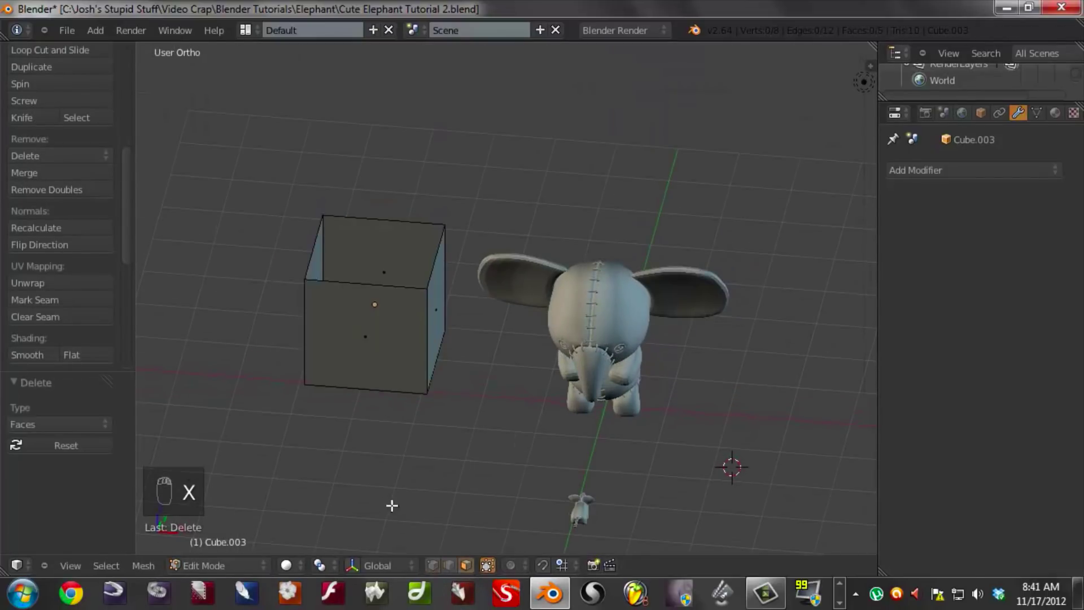
- Extrude the container's open top edge loop outward, scaling it to about 1.181 to form a flat lip
right_click(407, 289, "alt")
middle_click_drag(425, 307, 435, 310)
key("e")
key("s")
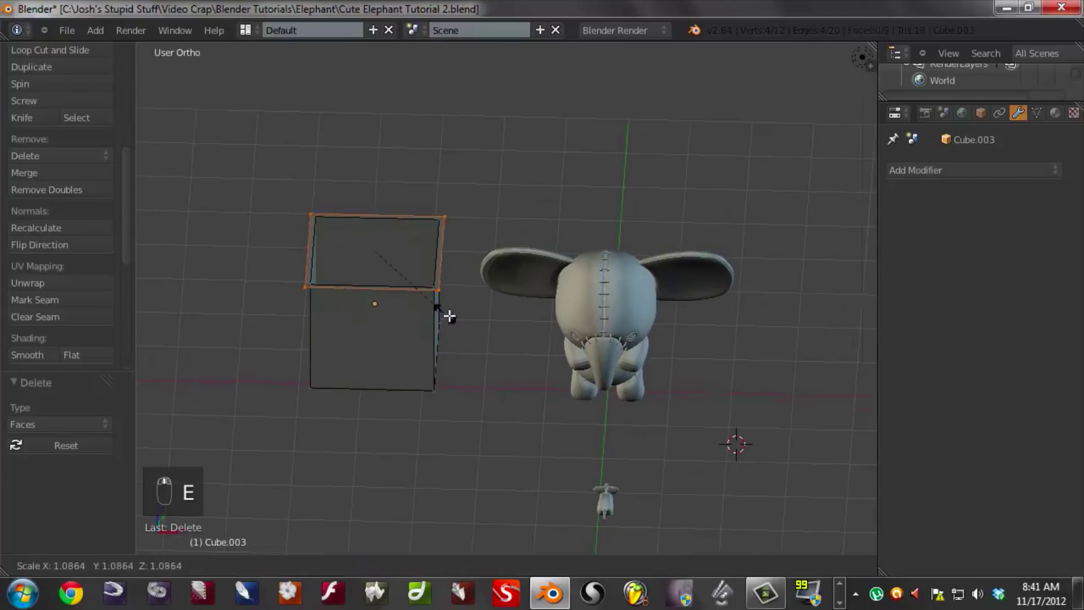
left_click(453, 316)
- Extrude the lip's outer edge down about 0.737 in Z and raise it about 0.15 to form the rim
key("e")
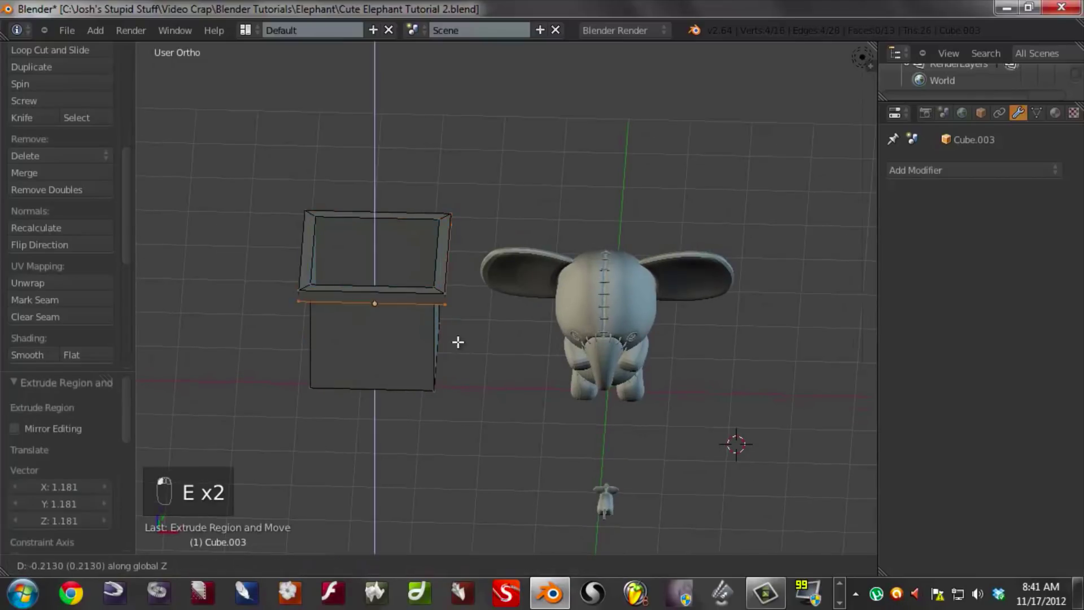
left_click(450, 356)
middle_click_drag(449, 347, 437, 324)
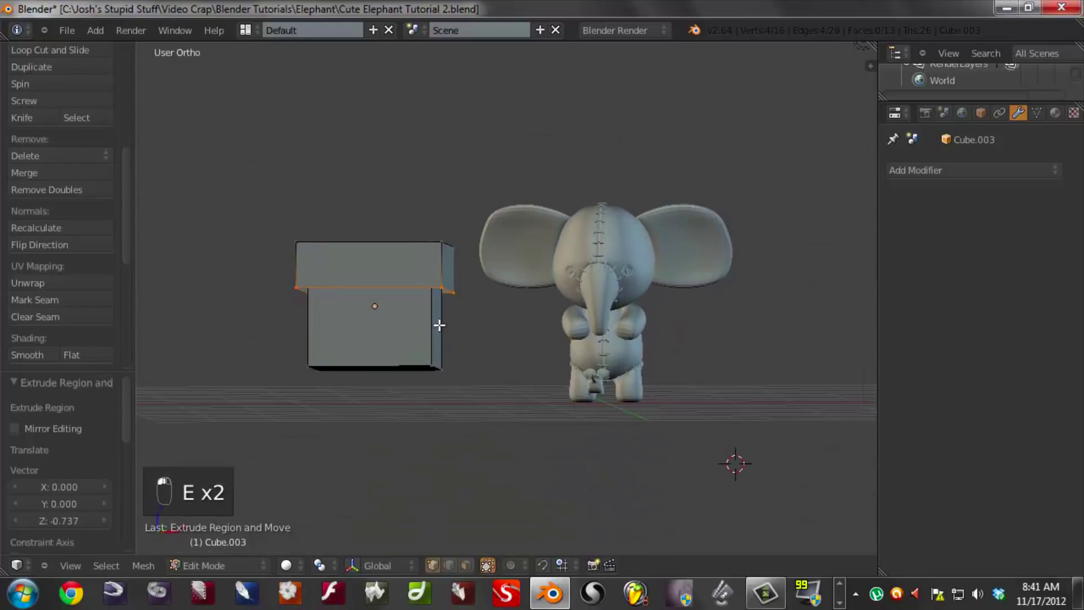
key("g")
key("z")
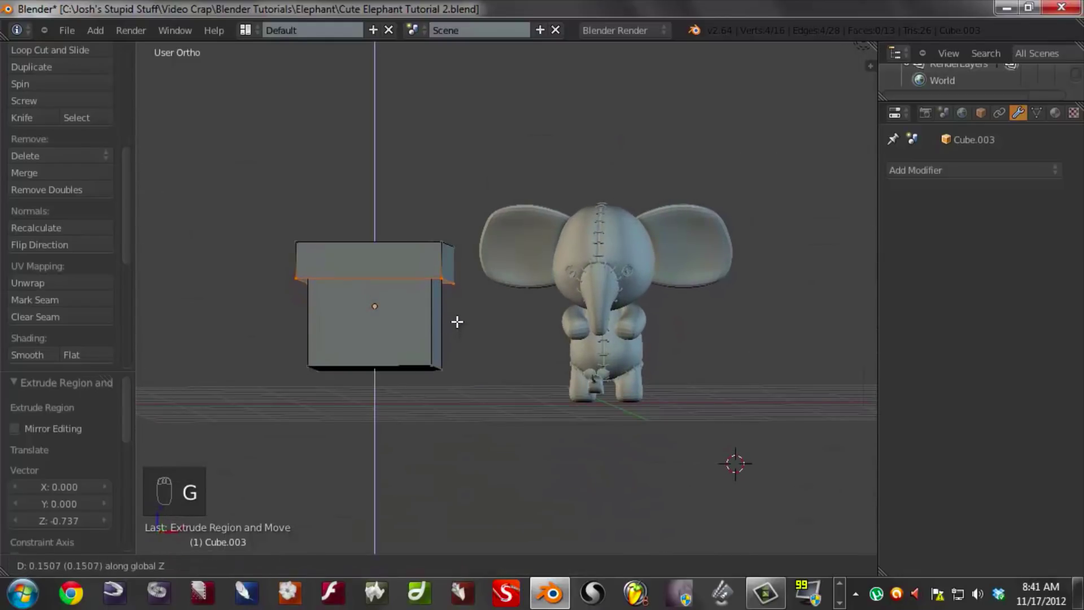
left_click(457, 320)
- Give the pot a level 2 subdivision surface and add a loop cut low on its sides
key("Tab")
mouse_move(394, 337)
middle_mouse_down()
mouse_move(411, 355)
mouse_move(520, 363)
mouse_move(394, 351)
middle_mouse_up()
key("ctrl+2")
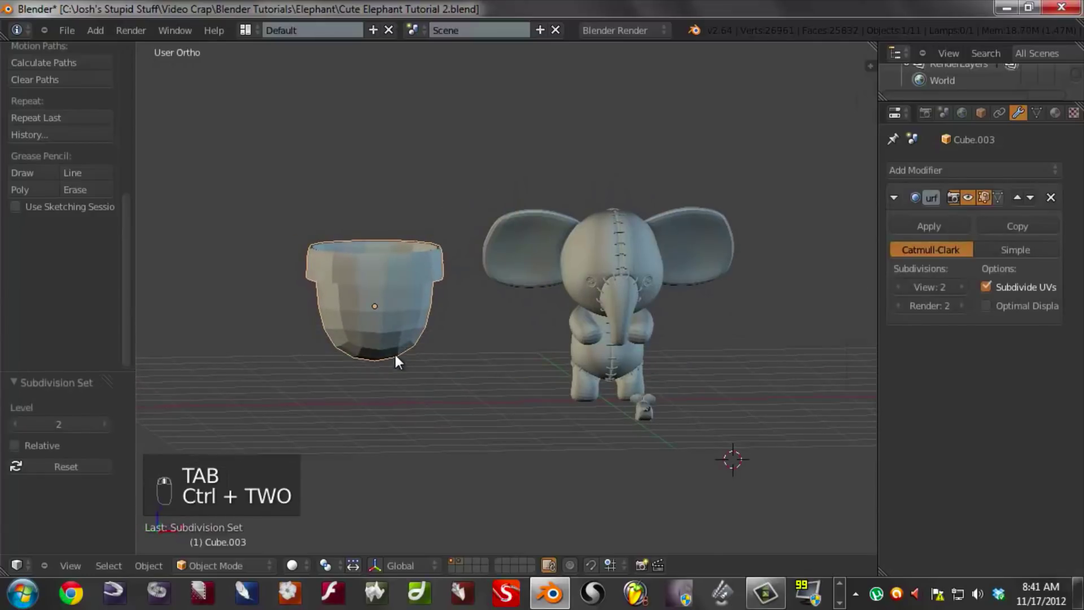
key("Tab")
key("ctrl+r")
left_click(439, 339)
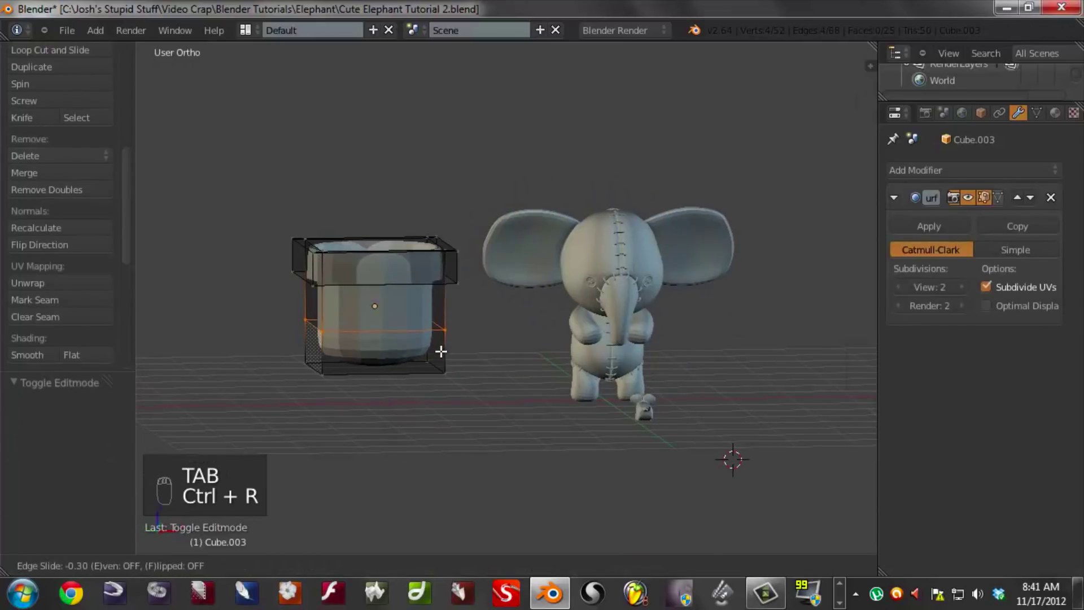
left_click(441, 357)
- Narrow the whole pot mesh along Y to about 0.823 and check its shape in object mode
middle_click_drag(415, 345, 557, 386)
key("a")
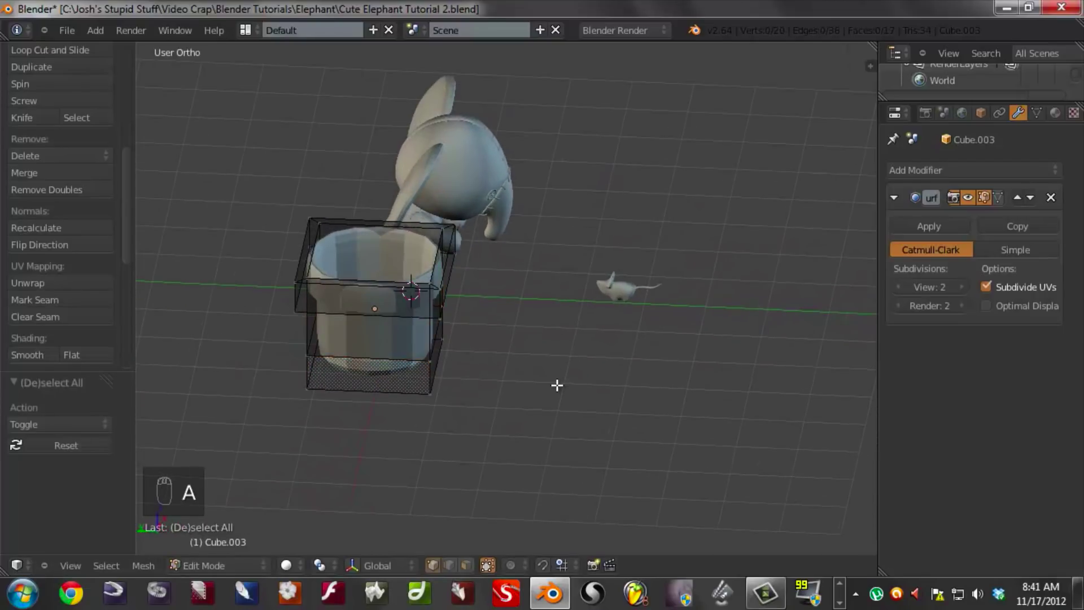
key("a")
key("s")
key("y")
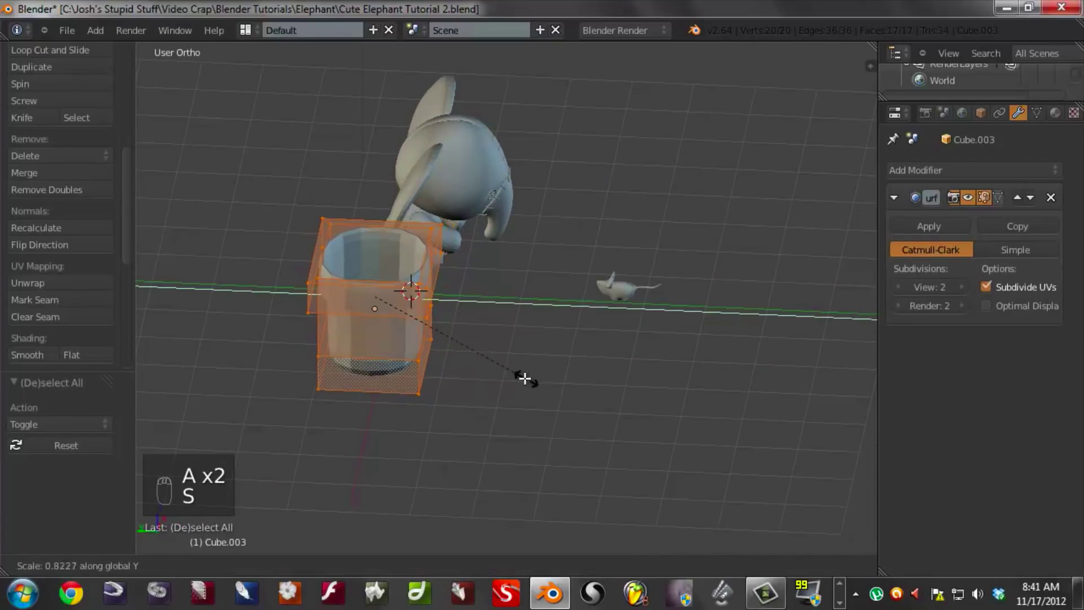
left_click(524, 377)
key("Tab")
middle_click_drag(508, 370, 340, 353)
key("Tab")
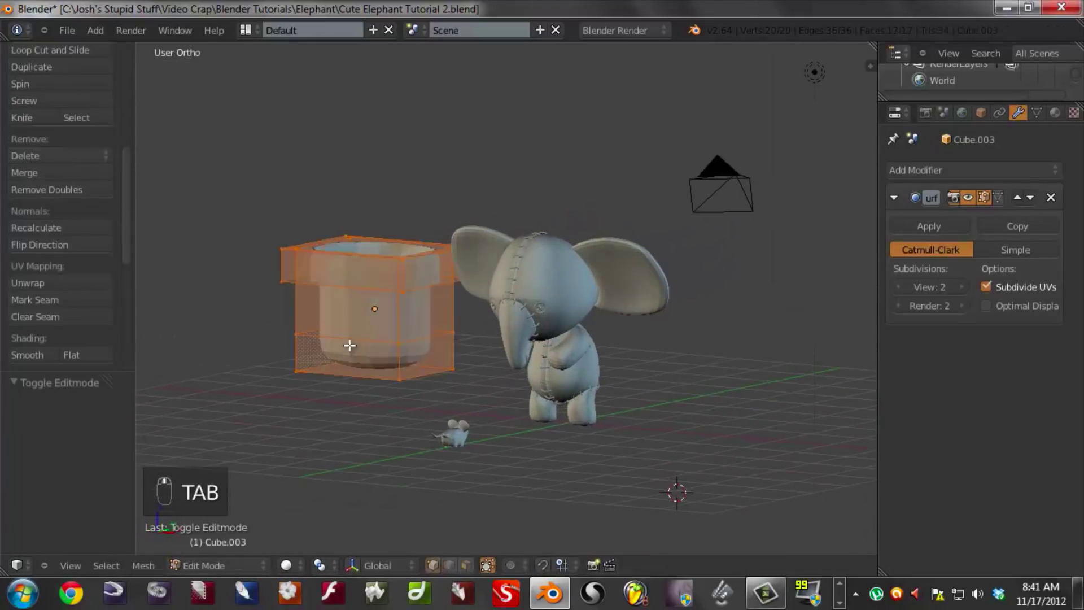
key("Tab")
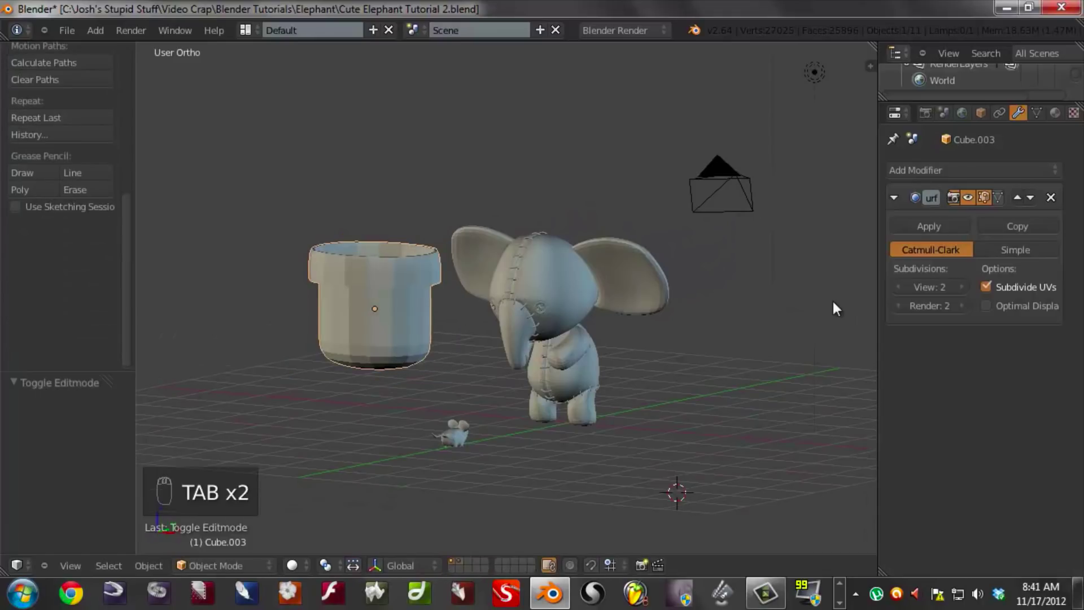
- Add a Displace modifier with a new texture to the pot and set its strength to 0.228
left_click(947, 169)
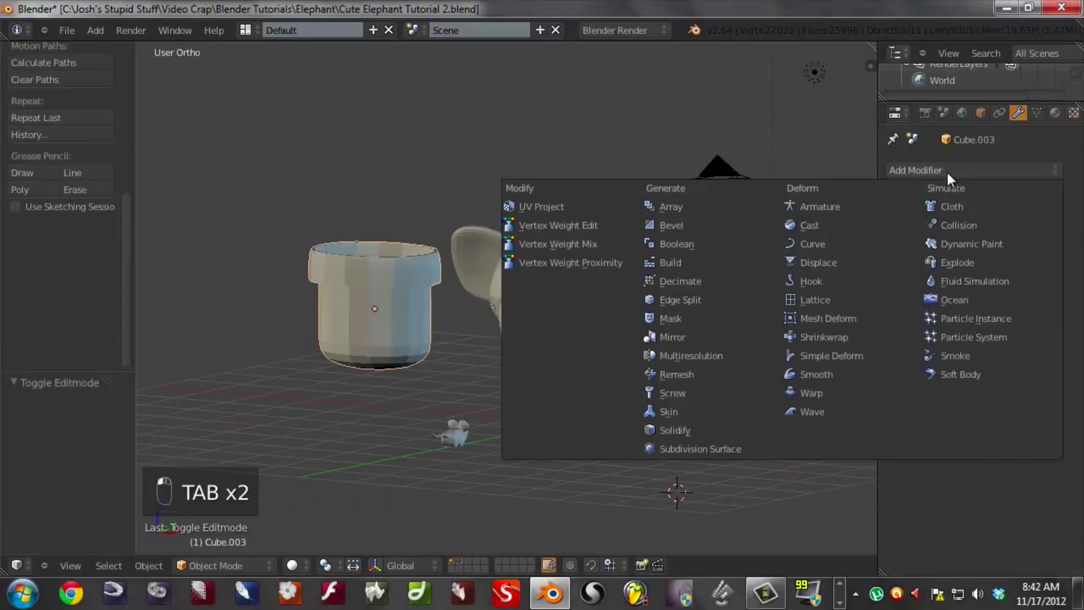
left_click(807, 261)
middle_click_drag(452, 387, 520, 318)
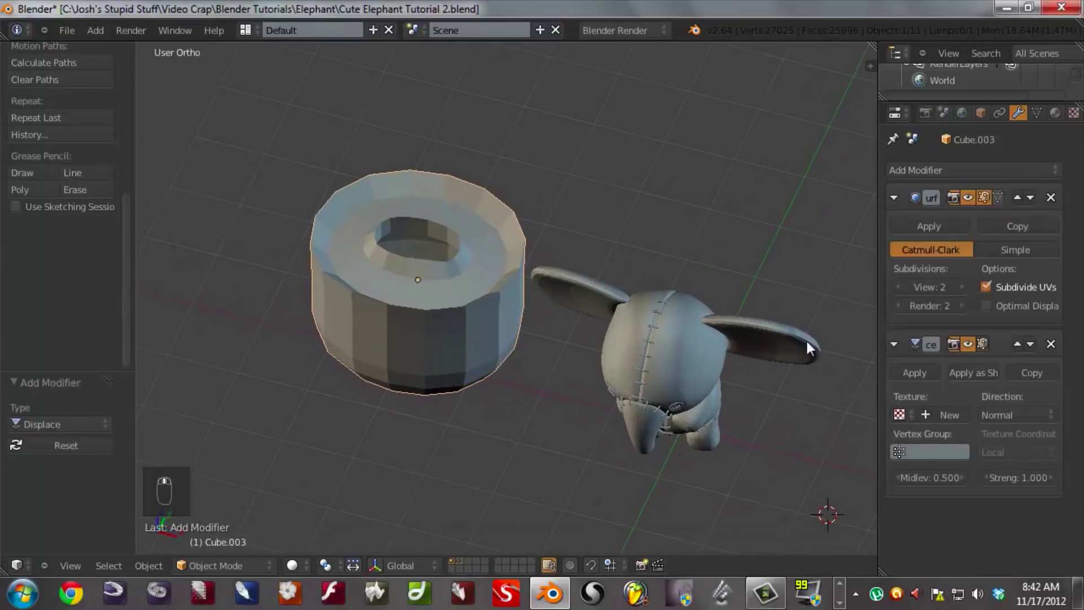
left_click(950, 418)
middle_click_drag(522, 371, 845, 430)
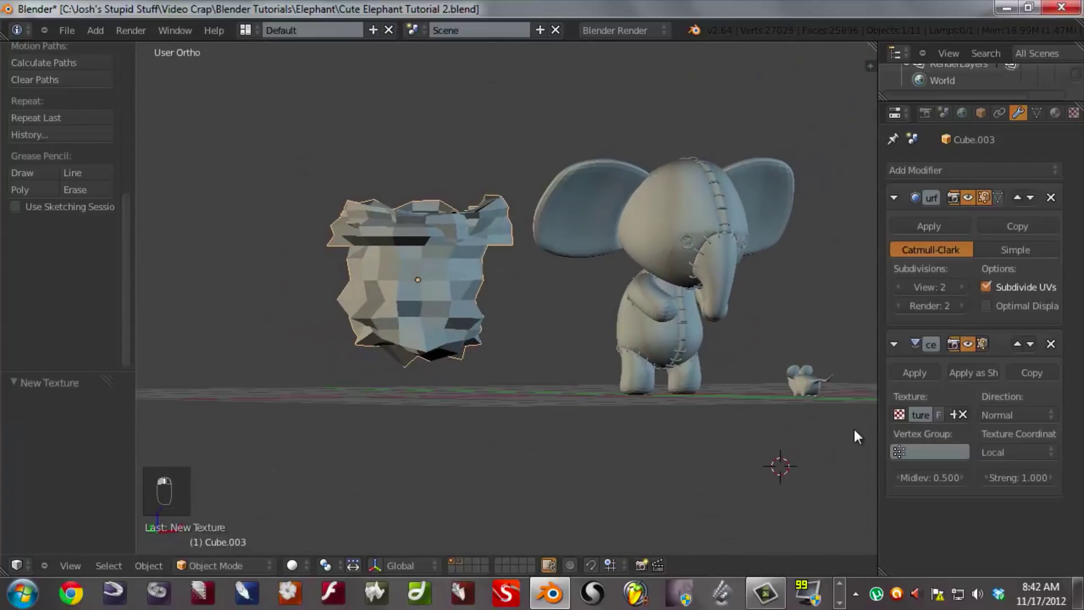
left_click_drag(1034, 477, 913, 493)
- Apply smooth shading to the pot
middle_click_drag(372, 370, 343, 378)
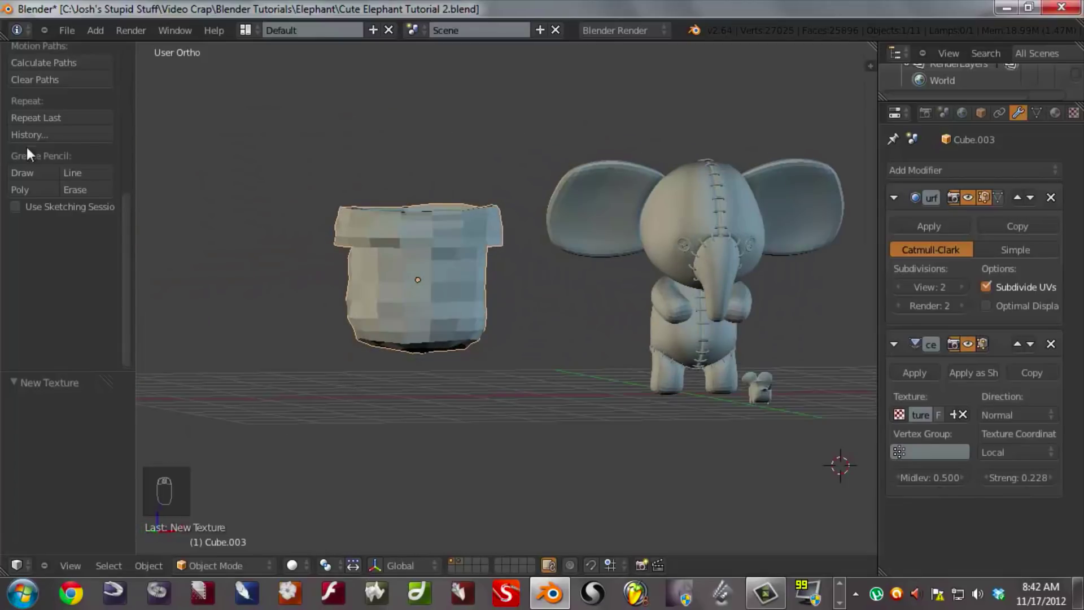
scroll(56, 154, "up", 5)
left_click(27, 89)
- Flare the lower edge loop of the pot's rim slightly outward and check it in object mode
mouse_move(408, 314)
middle_mouse_down()
mouse_move(351, 327)
mouse_move(382, 358)
mouse_move(429, 276)
mouse_move(375, 261)
mouse_move(456, 286)
mouse_move(422, 297)
middle_mouse_up()
scroll(399, 271, "up", 3)
key("Tab")
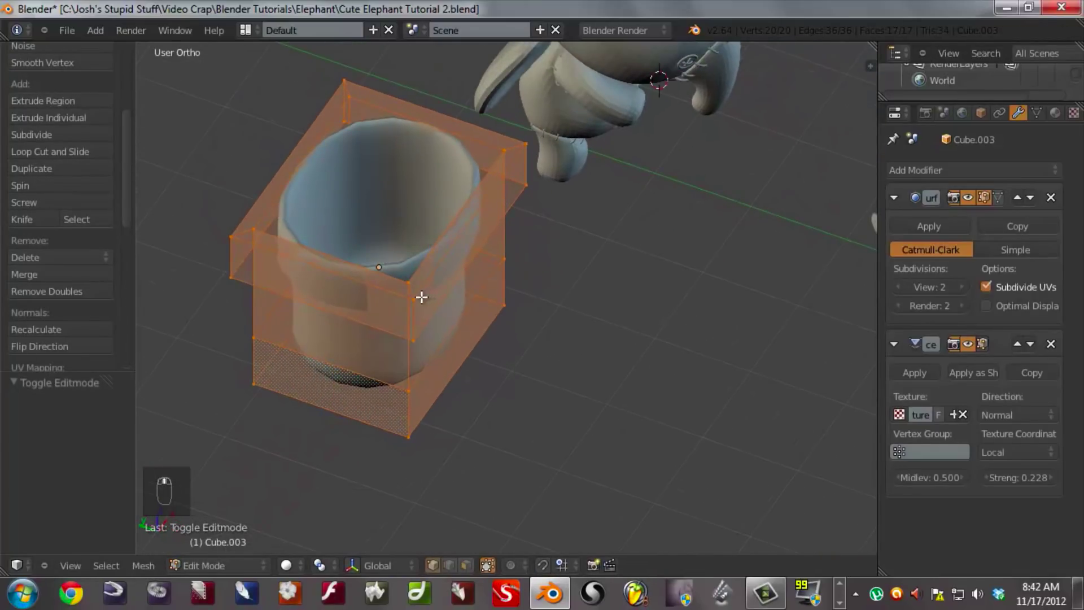
right_click(420, 333)
key("s")
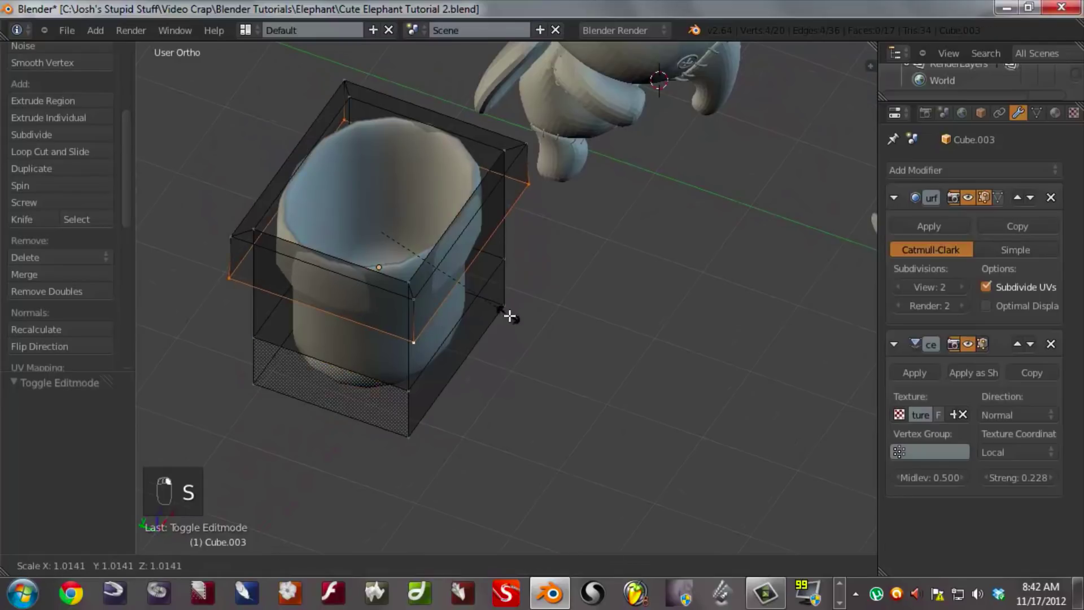
key("Tab")
middle_click_drag(553, 330, 477, 315)
- Scale the edge loop near the pot's base to 0.91, then edge-slide and rescale it to shape the bottom
key("Tab")
right_click(465, 312, "alt")
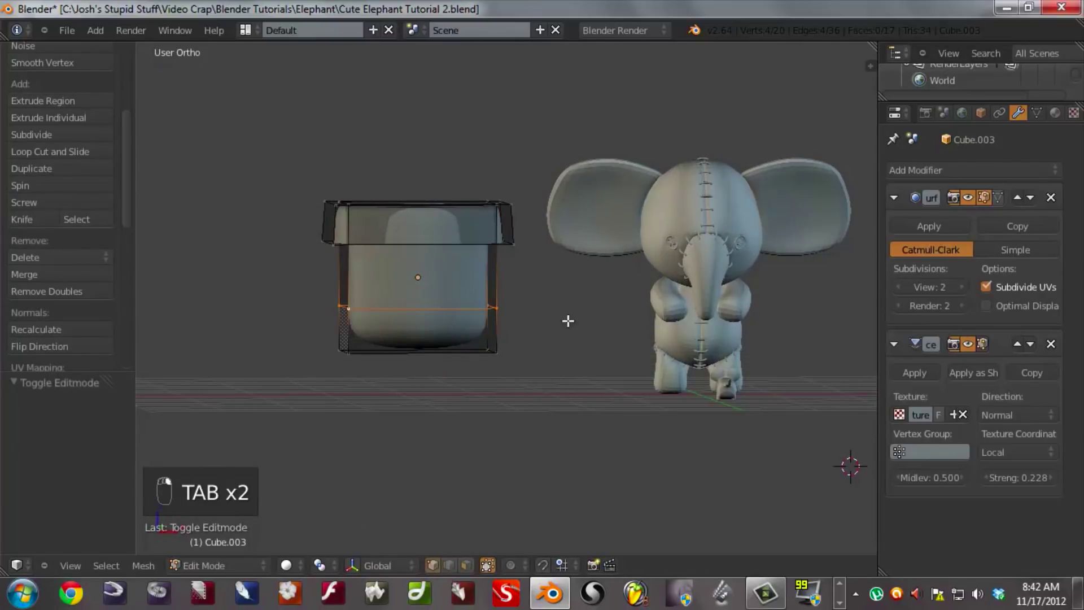
key("s")
left_click(554, 320)
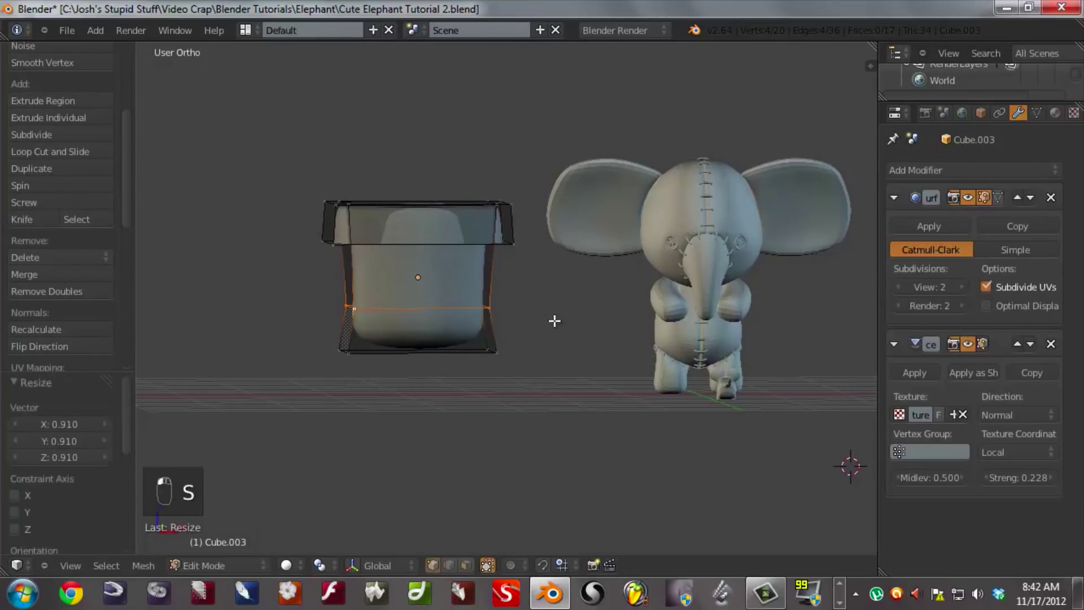
key("ctrl+e")
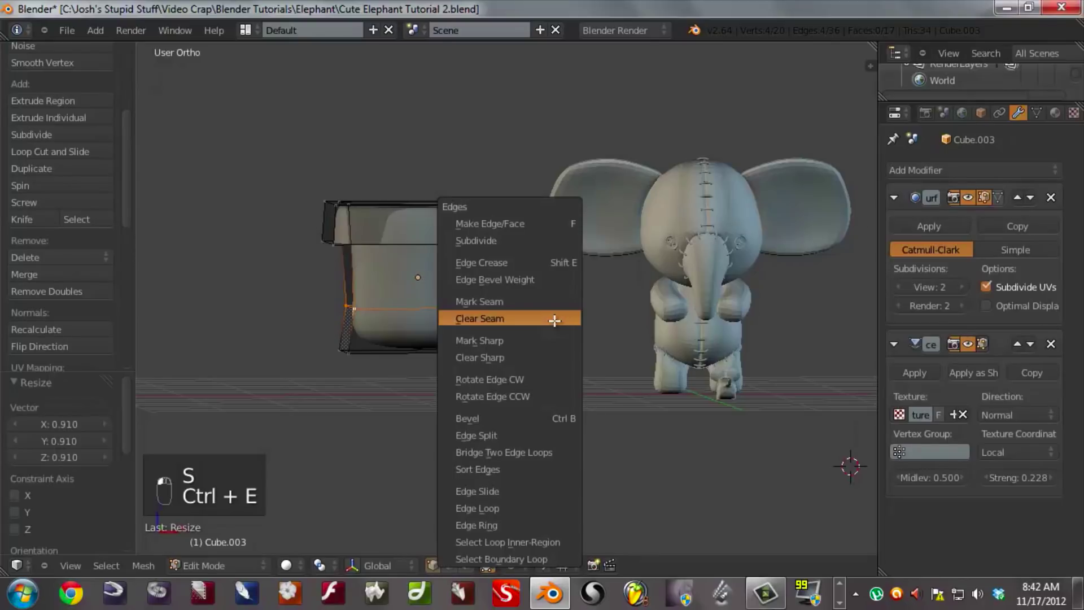
left_click(518, 487)
left_click(524, 470)
key("s")
left_click(547, 375)
key("Tab")
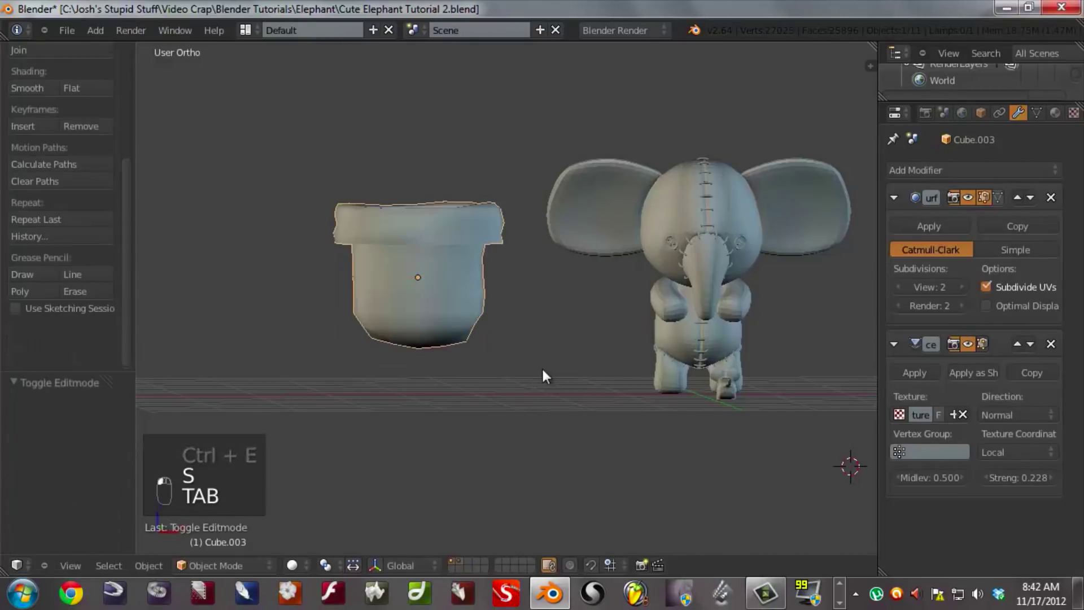
- Move the pot onto the elephant, about 3.849 in X and -0.671 in Z, and shrink it in right view
key("KP_1")
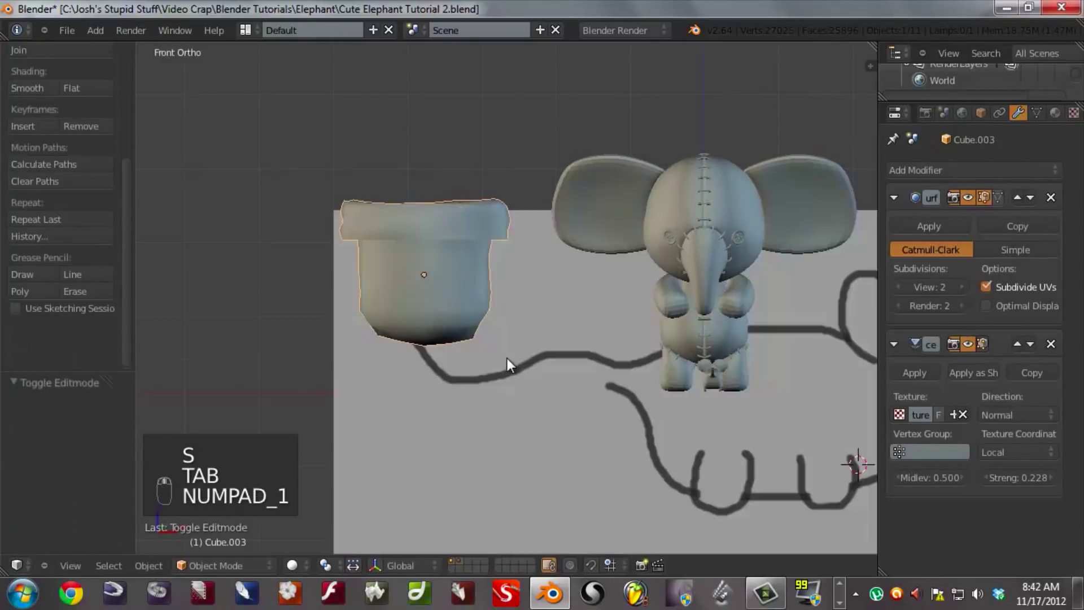
scroll(507, 358, "down", 1)
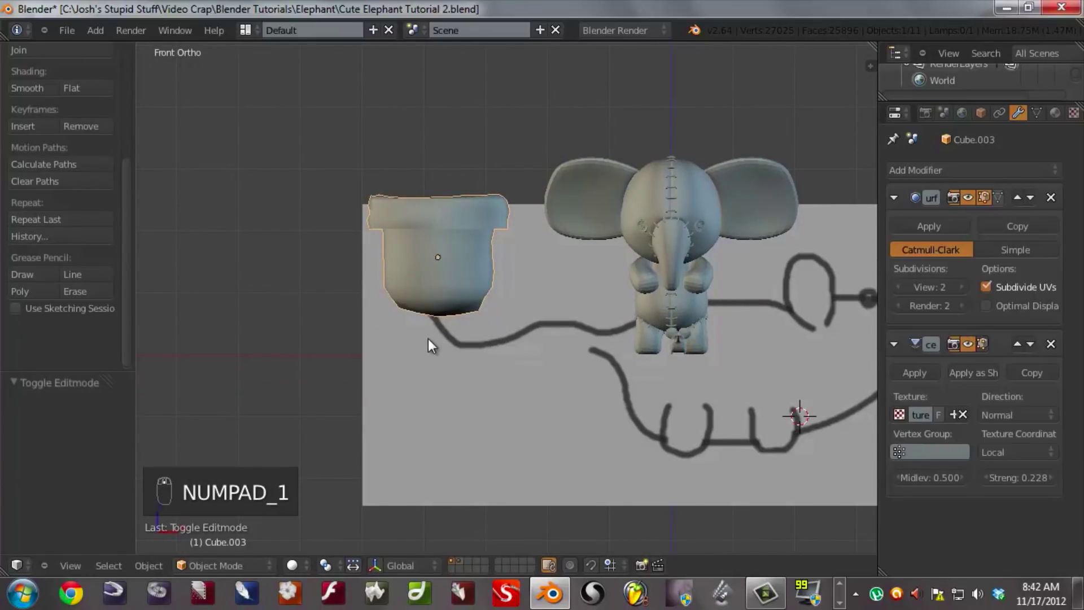
key("g")
left_click(656, 375)
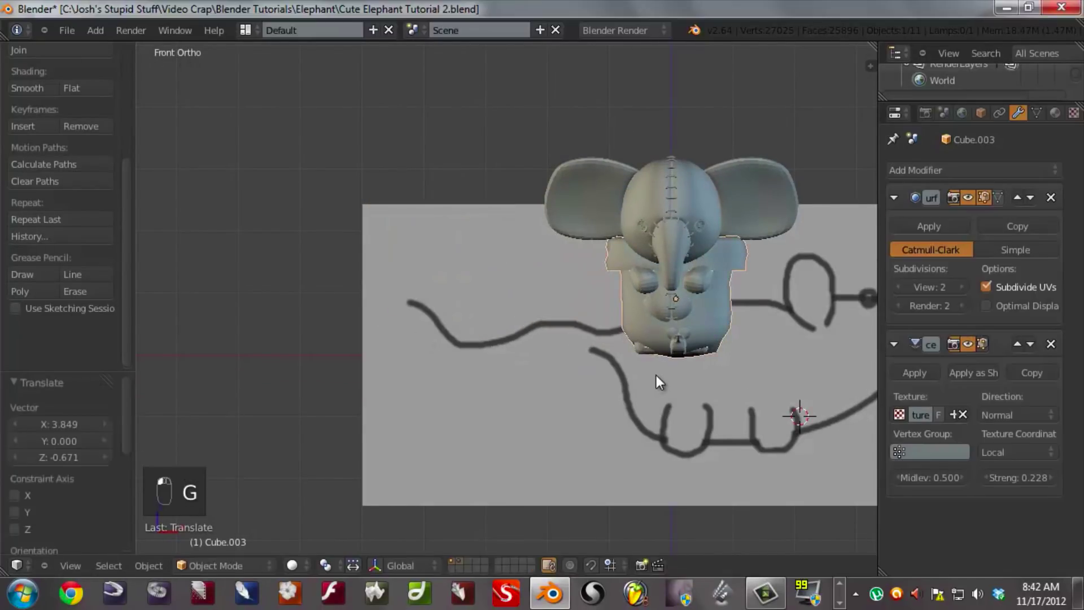
key("KP_3")
key("z")
middle_click_drag(638, 381, 717, 382, "shift")
key("s")
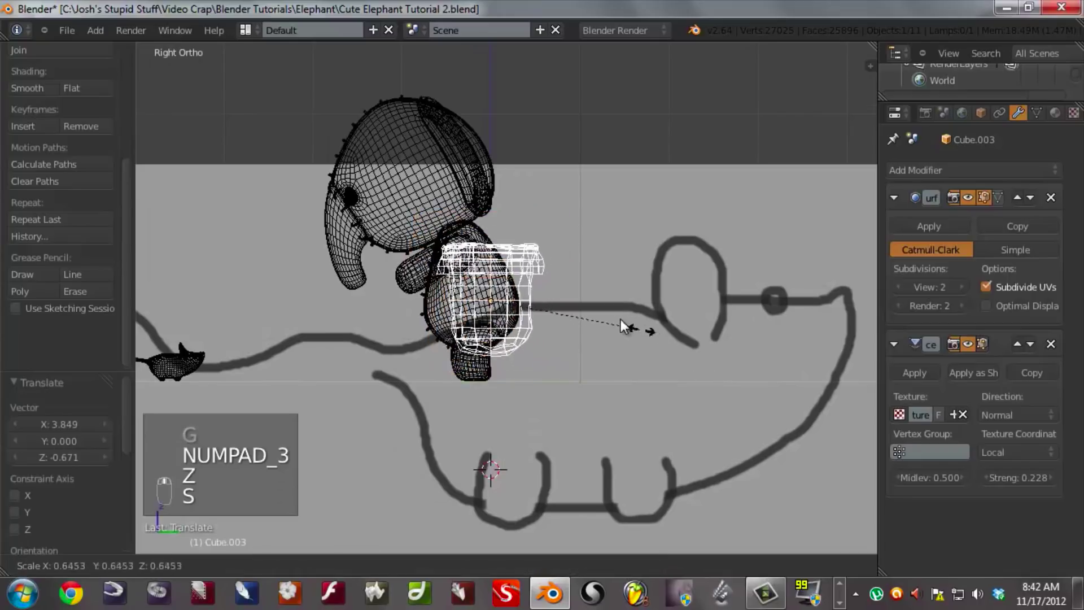
left_click(580, 312)
- Move and tilt the pot in right view to sit at the elephant's hands, nudging it about 0.029 in Y and 0.048 in Z
key("g")
key("r")
key("g")
left_click(459, 243)
key("r")
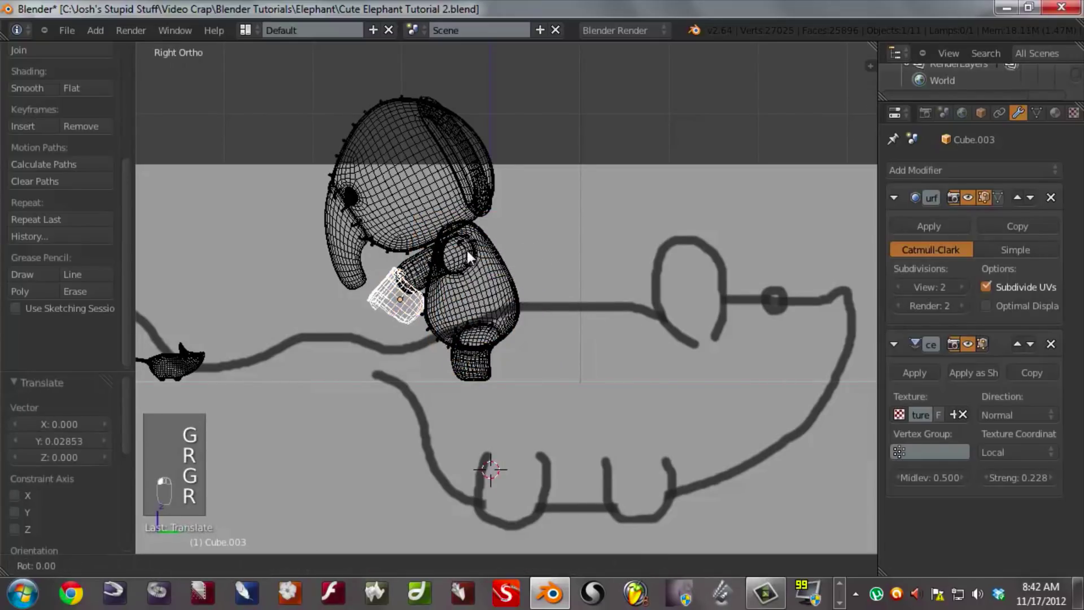
left_click(469, 242)
key("g")
left_click(472, 240)
- In solid shading and front view, centre the pot under the trunk by moving it about -0.073 along X
key("z")
middle_click_drag(472, 239, 490, 290)
scroll(491, 292, "up", 4)
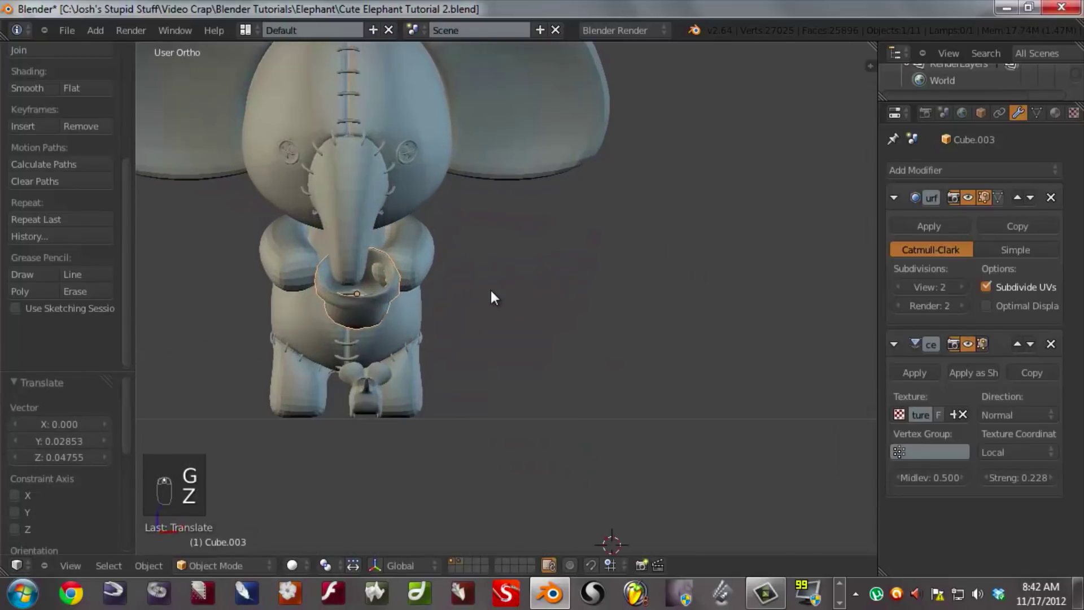
key("KP_1")
scroll(394, 336, "up", 3)
scroll(564, 326, "up", 3)
key("g")
key("x")
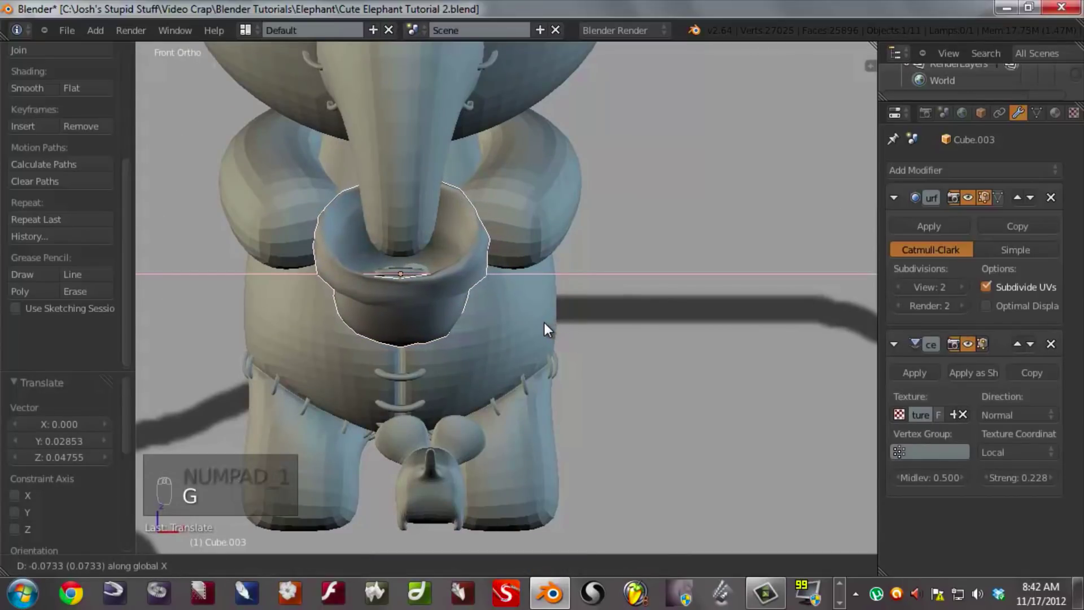
left_click(545, 323)
- Check the pot from an angle and through the camera, deselect everything and save the file
middle_click_drag(387, 354, 411, 324)
scroll(441, 291, "down", 3)
scroll(412, 324, "up", 4)
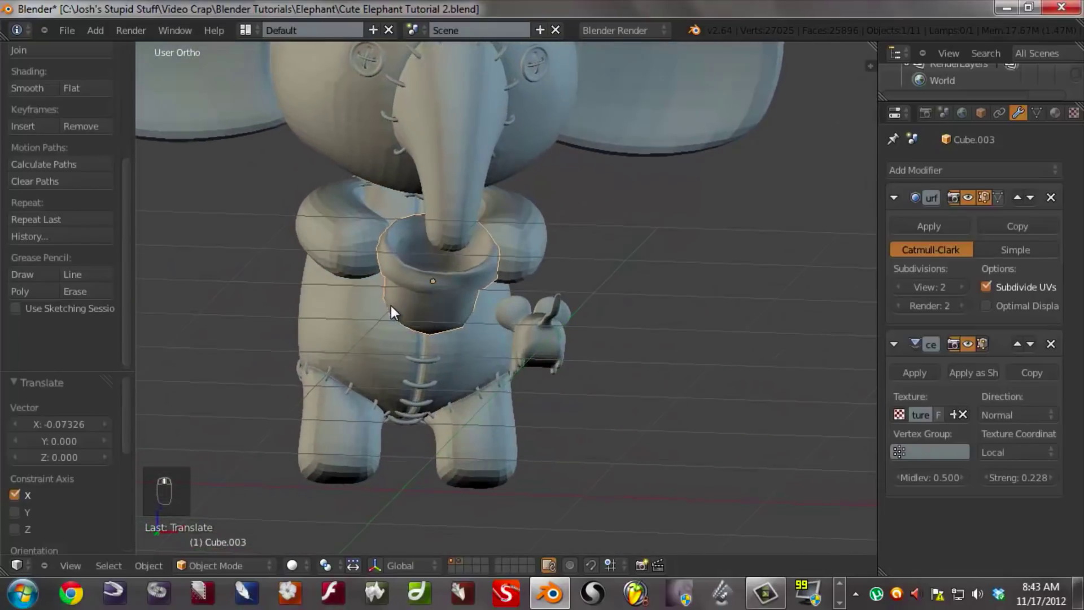
key("KP_0")
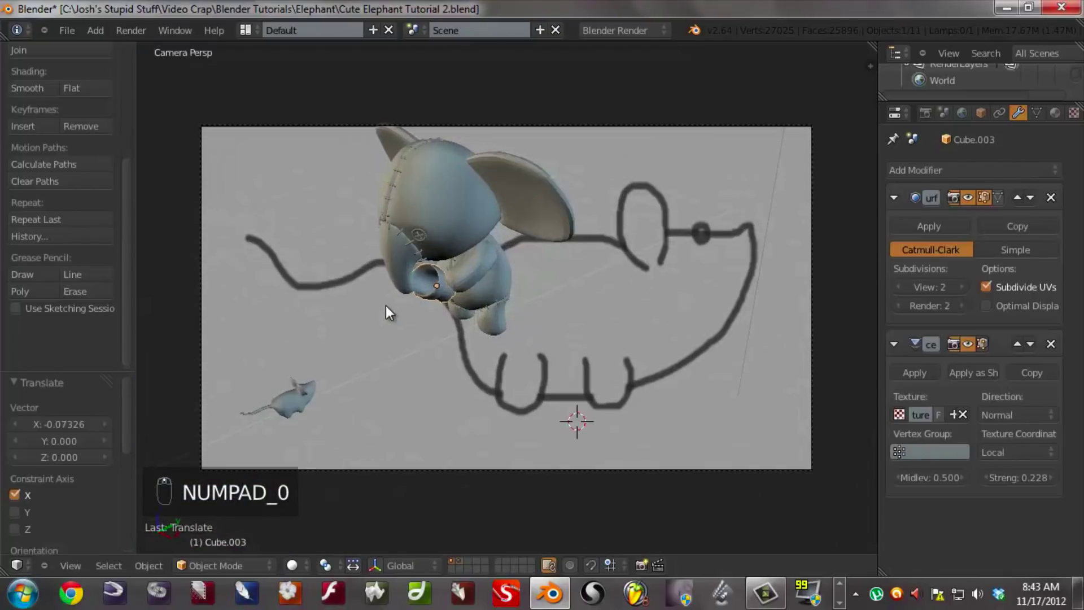
key("KP_0")
key("a")
key("a")
key("a")
key("ctrl+s")
scroll(391, 334, "down", 2)
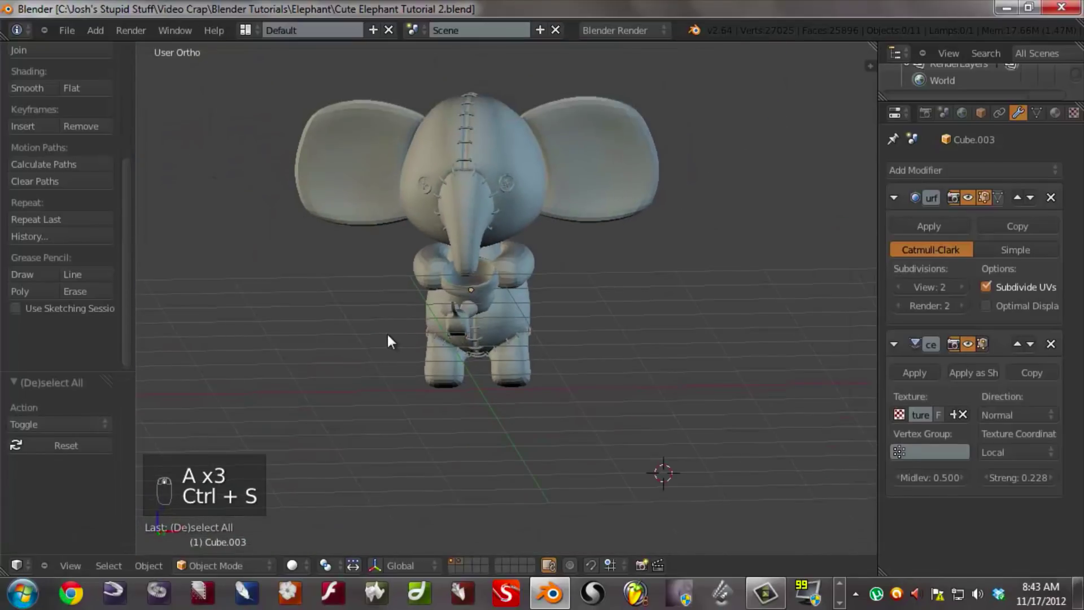
- In front view, add a UV sphere with 8 segments and 6 rings
middle_click_drag(391, 334, 409, 350)
key("KP_1")
scroll(411, 351, "down", 2)
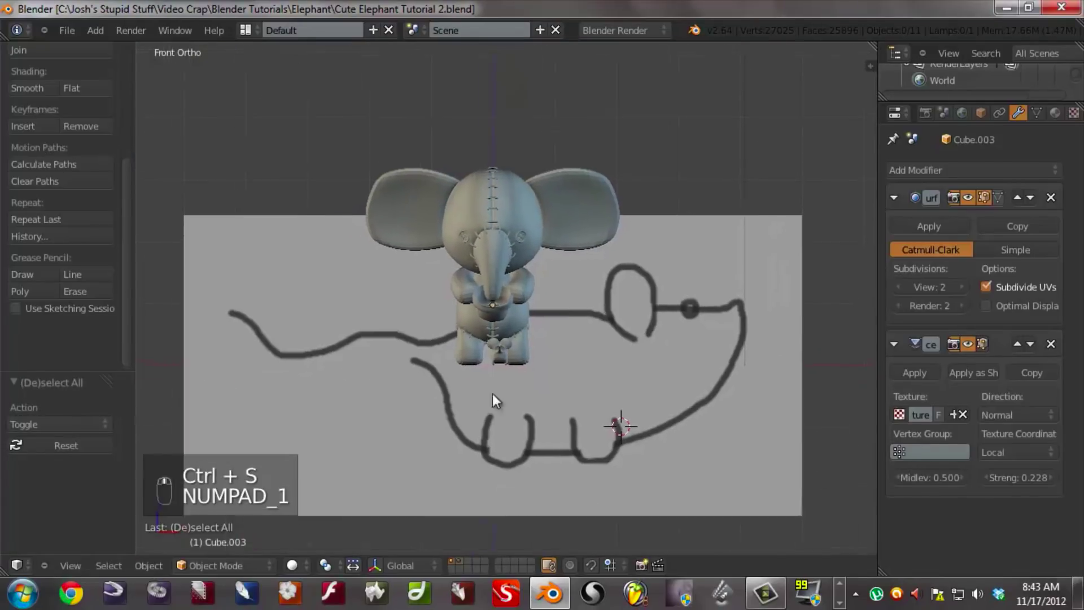
key("shift+a")
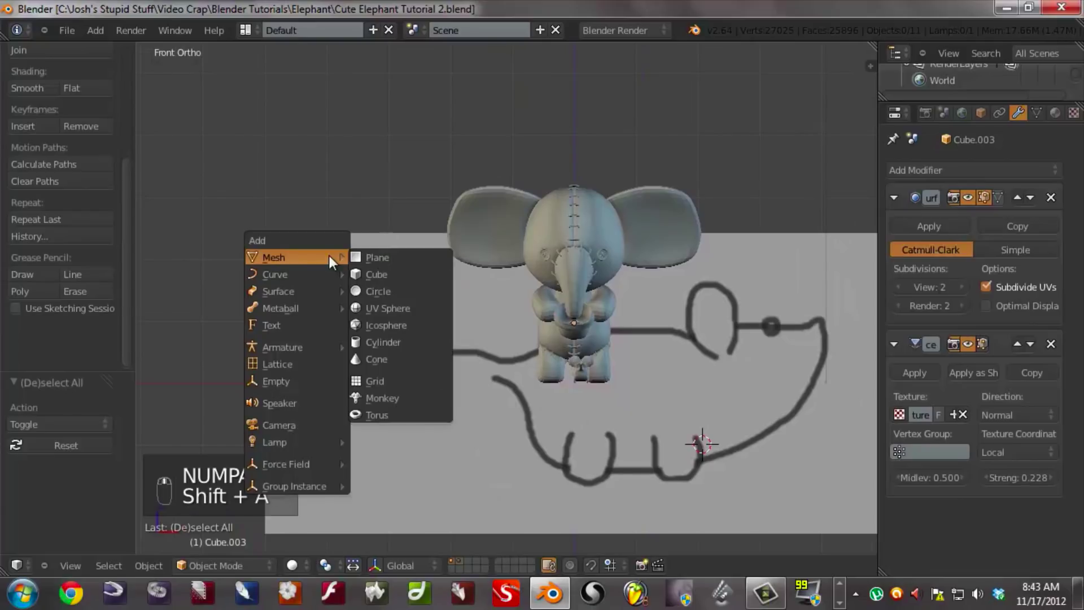
left_click(386, 307)
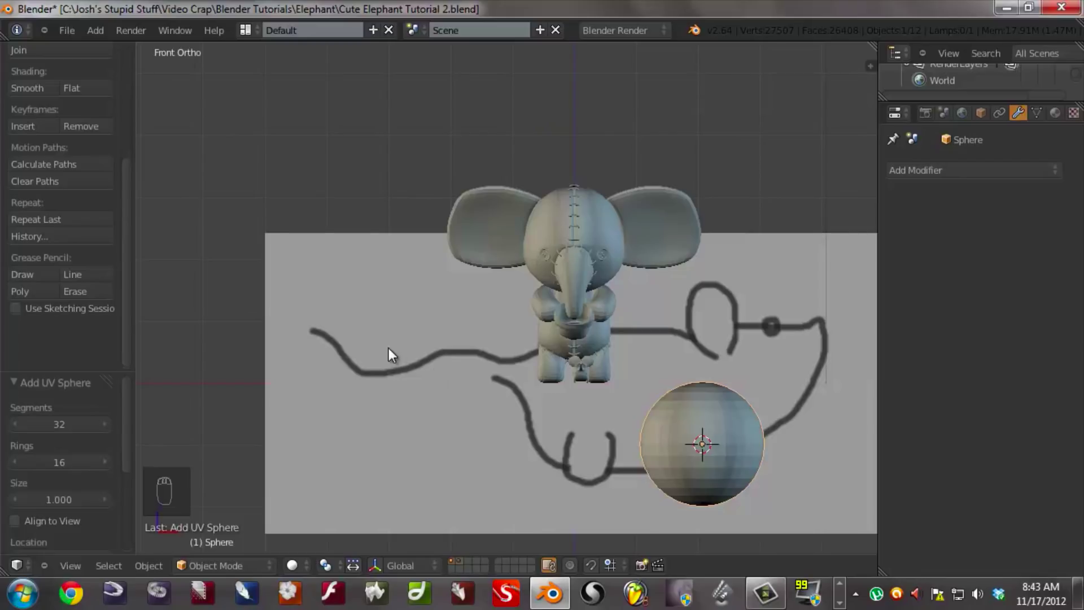
left_click(123, 323)
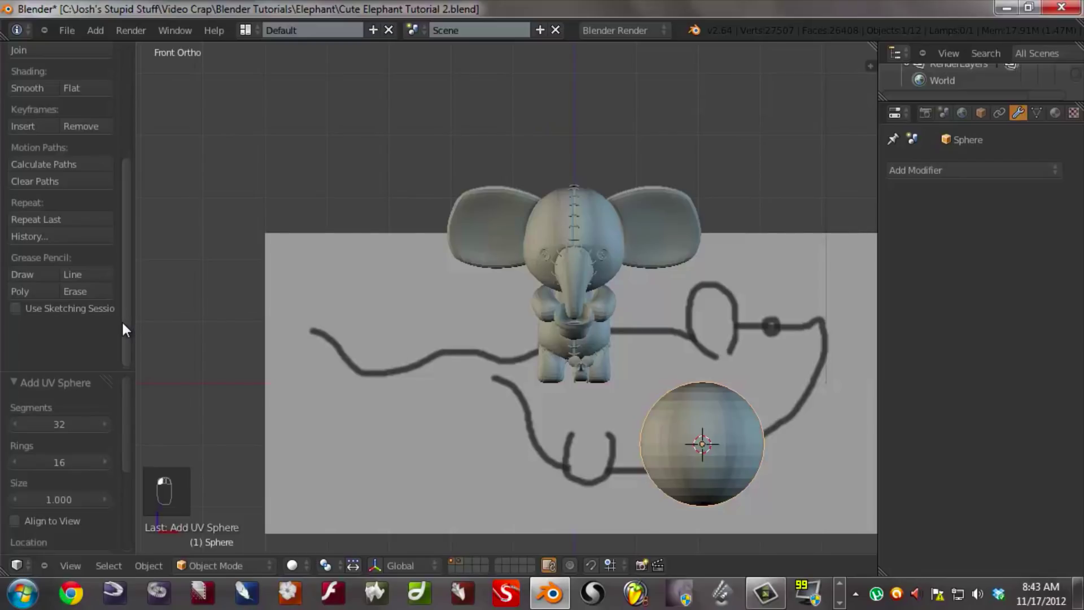
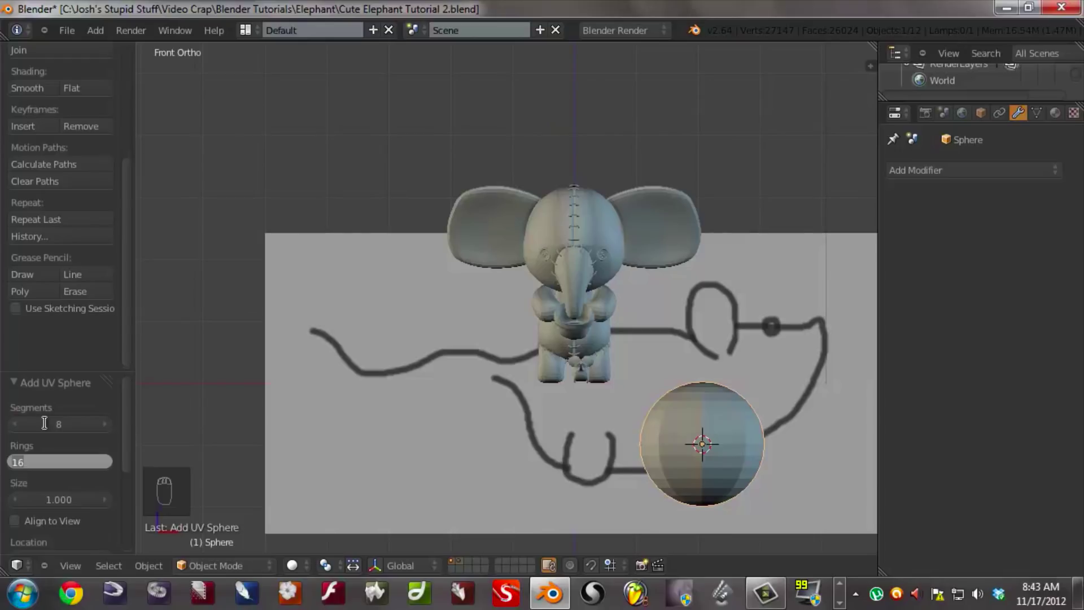
key("Return")
- Move the sphere up into the empty area beside the elephant and delete its lowest vertex
key("g")
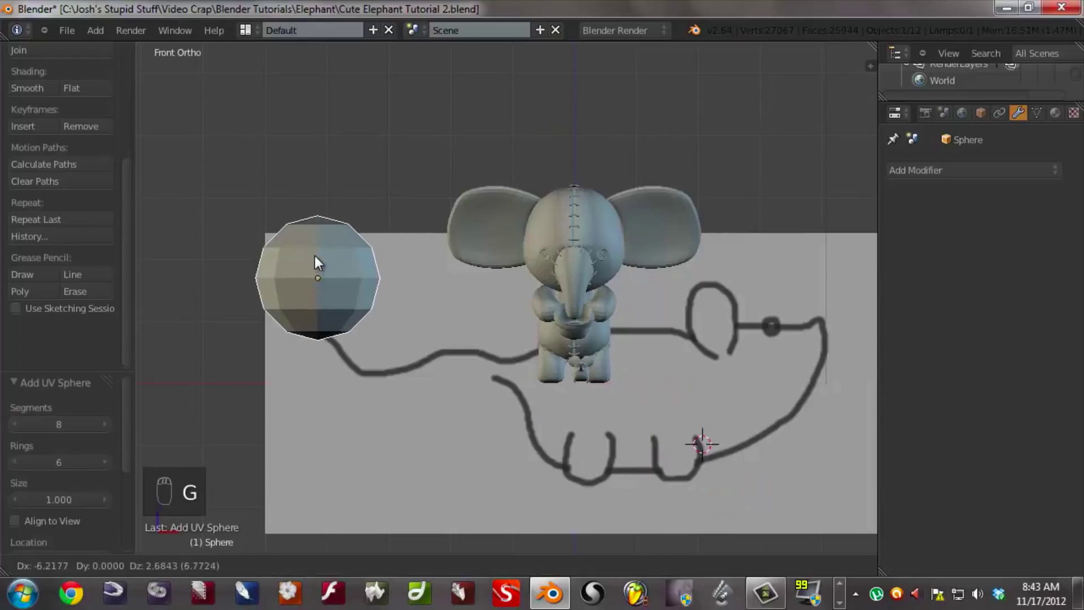
left_click(338, 209)
scroll(339, 212, "up", 3)
key("Tab")
scroll(466, 327, "up", 1)
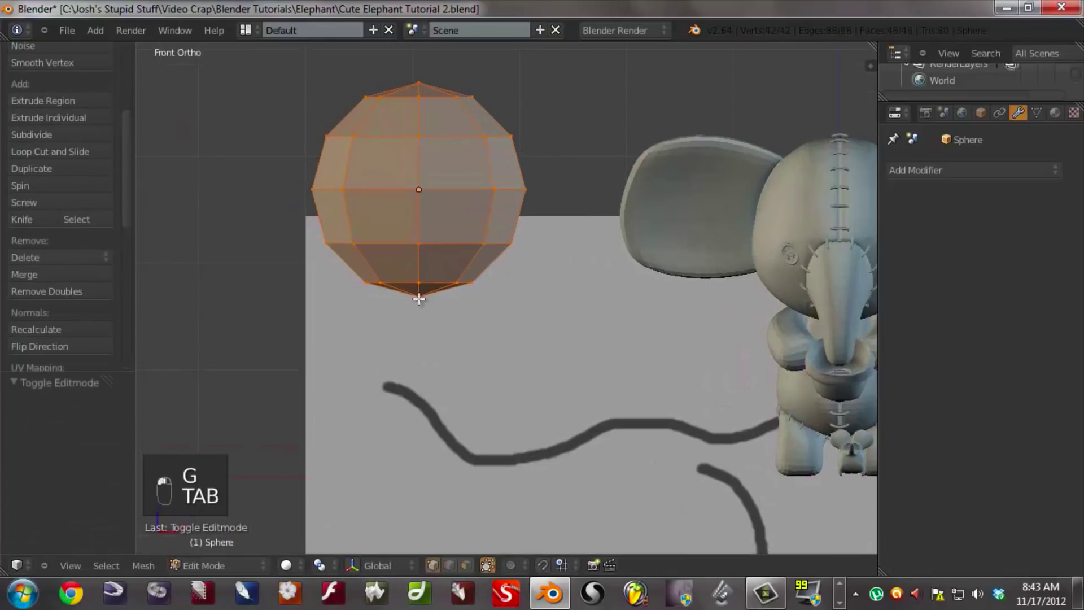
right_click(443, 312)
key("x")
left_click(412, 277)
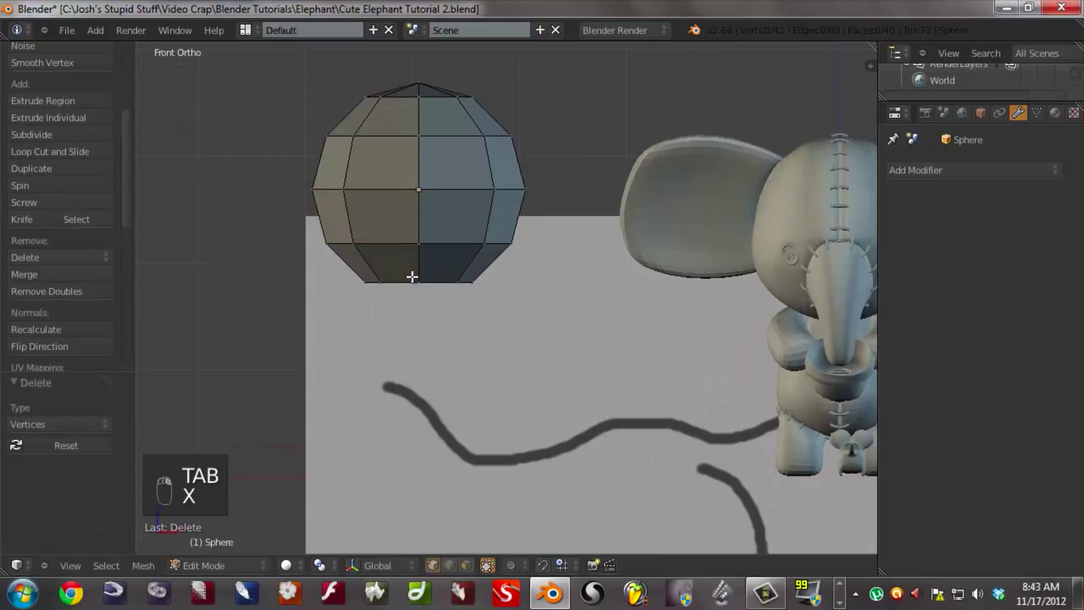
- Duplicate the whole open sphere about 2.283 straight down along Z and rotate the copy 180°
scroll(419, 285, "down", 2)
key("a")
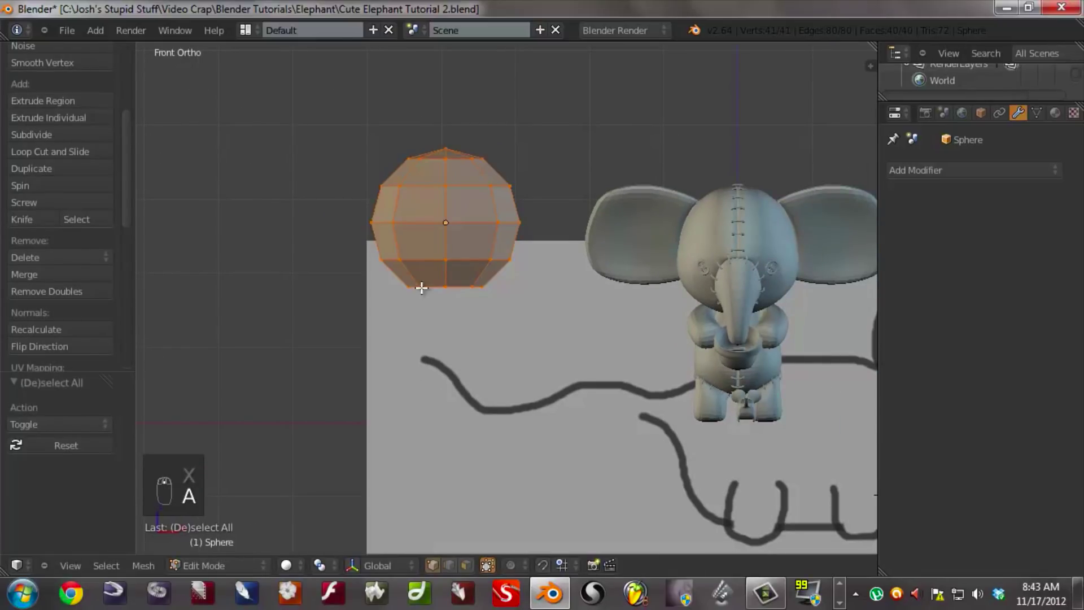
key("shift+d")
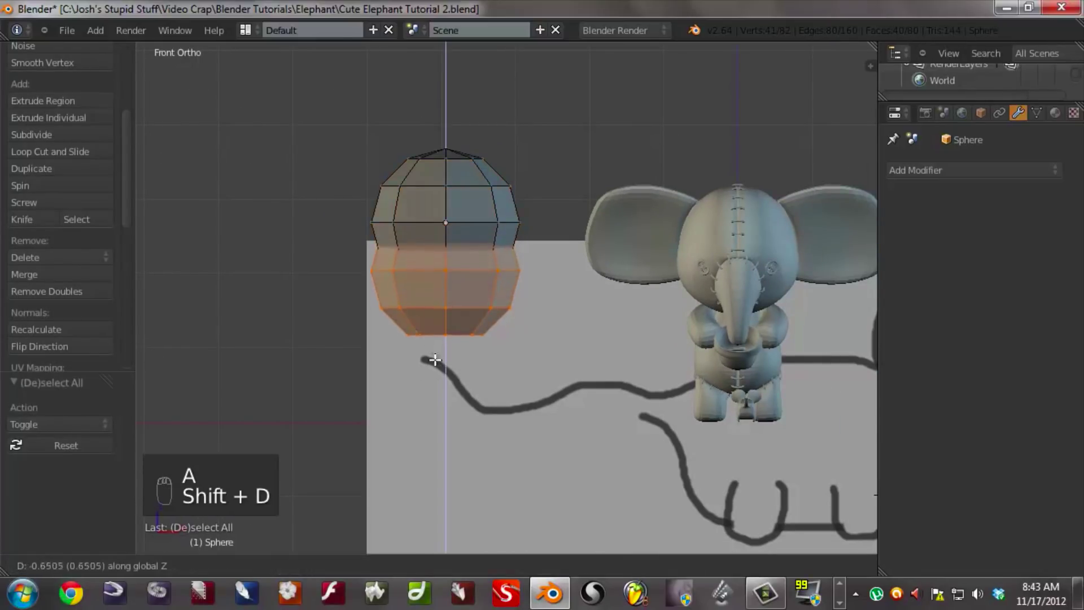
left_click(437, 458)
type("r")
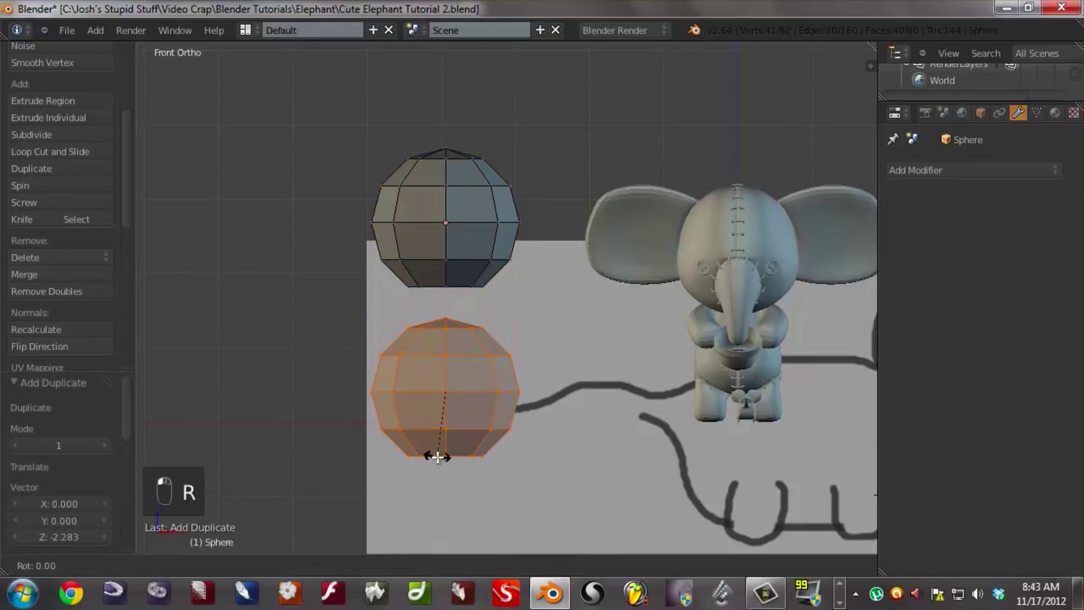
type("180")
key("Return")
- Create the first three faces bridging the open rims of the two spheres, switching to edge selection
middle_click_drag(435, 452, 460, 336)
right_click_drag(460, 336, 411, 291)
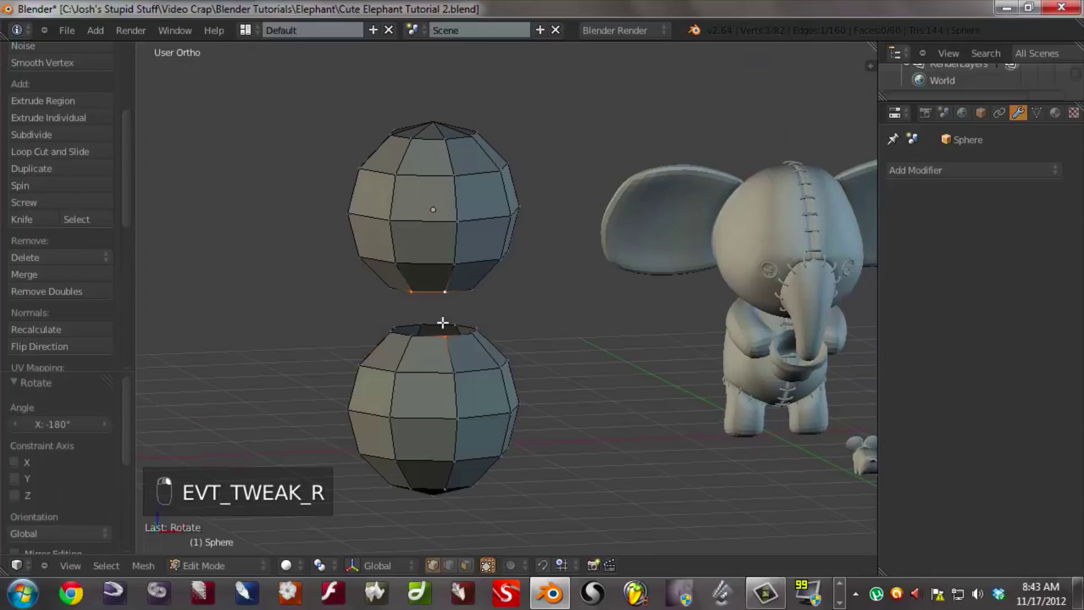
key("f")
middle_click_drag(428, 338, 441, 559)
left_click(449, 565)
right_click(459, 315)
key("f")
right_click_drag(486, 298, 488, 293)
key("f")
middle_click_drag(523, 307, 435, 341)
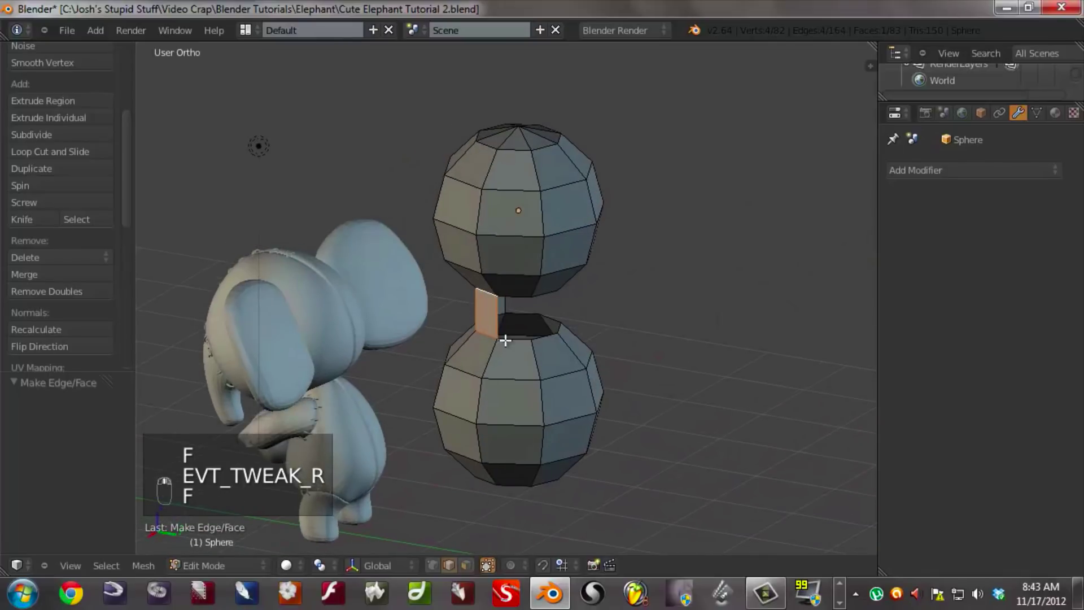
- Fill three more bridging faces between matching rim edges, continuing around the gap between the spheres
right_click(514, 299)
key("f")
right_click(542, 295)
key("f")
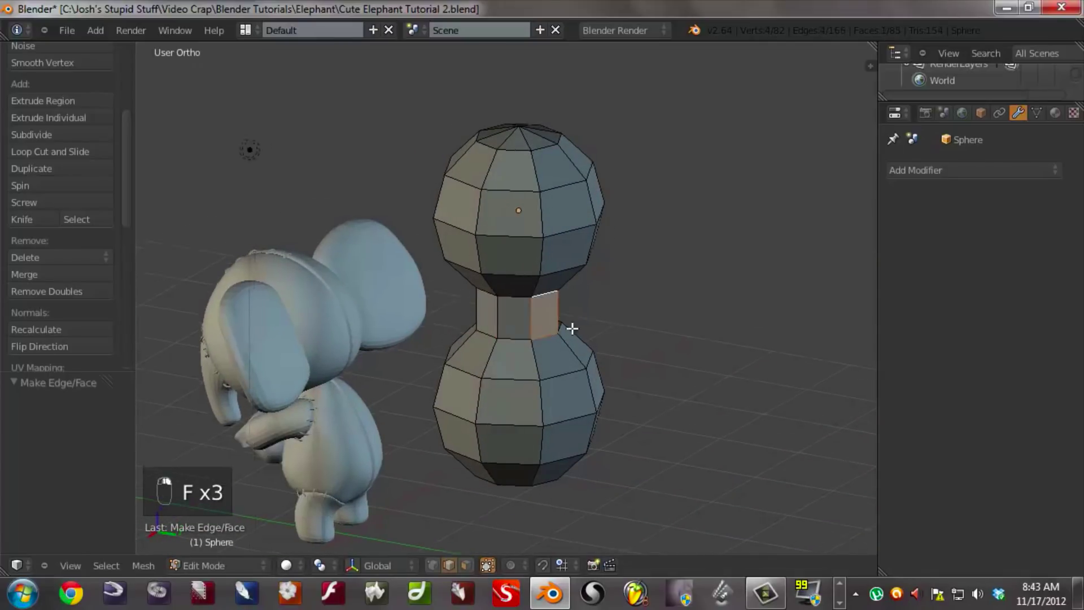
middle_click_drag(592, 312, 576, 334)
right_click(576, 336)
right_click(582, 289, "shift")
key("f")
middle_click_drag(644, 331, 452, 323)
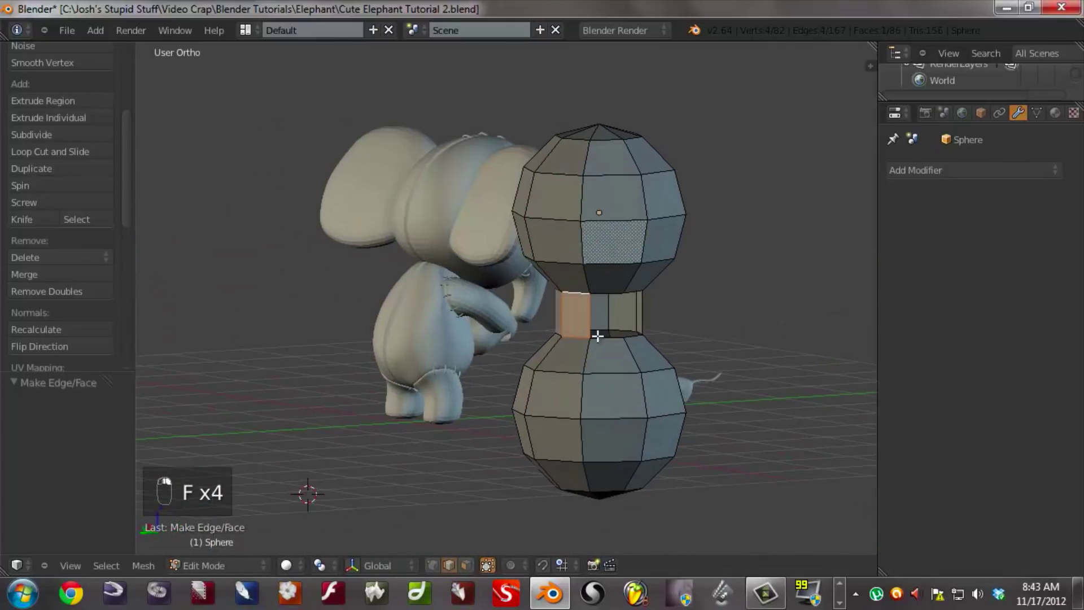
- Close the remaining gap between the two spheres with the last two bridging faces
right_click(598, 337)
right_click(622, 300, "shift")
key("f")
middle_click_drag(638, 326, 591, 324)
right_click(634, 323)
key("f")
middle_click_drag(521, 301, 475, 297)
- In front view, select the connecting ring of faces, scale it up about 1.394 and flatten it to about 0.8 along Z
key("KP_1")
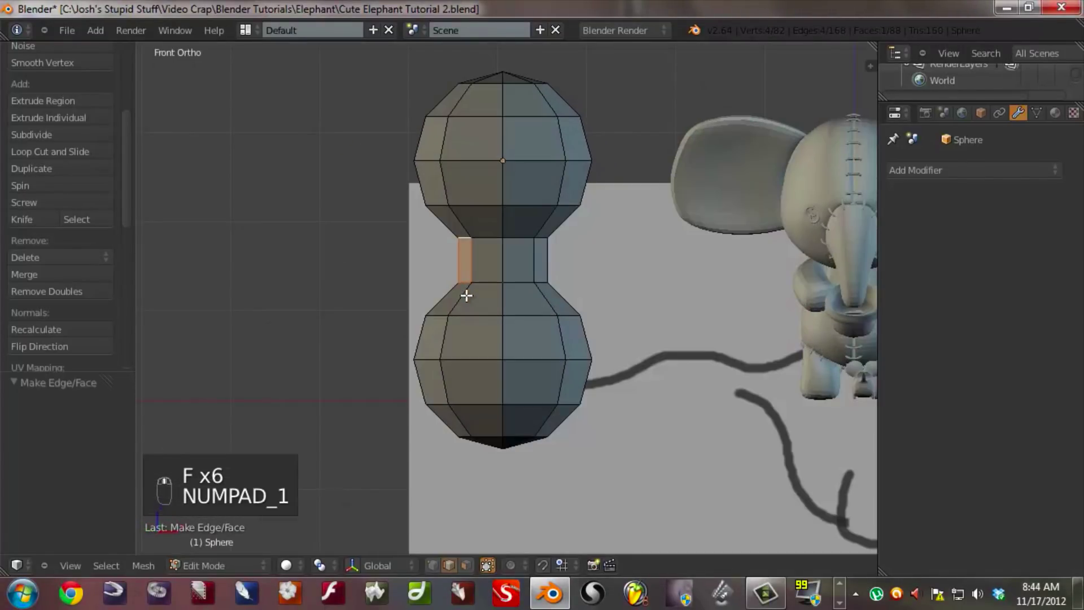
left_click(466, 564)
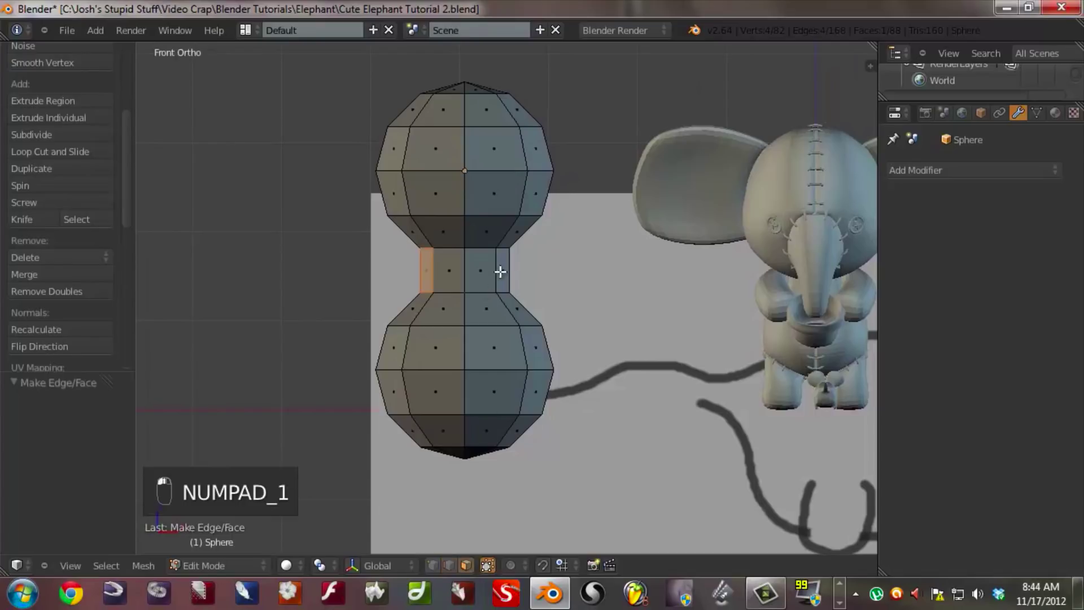
left_click(497, 272, "alt")
key("s")
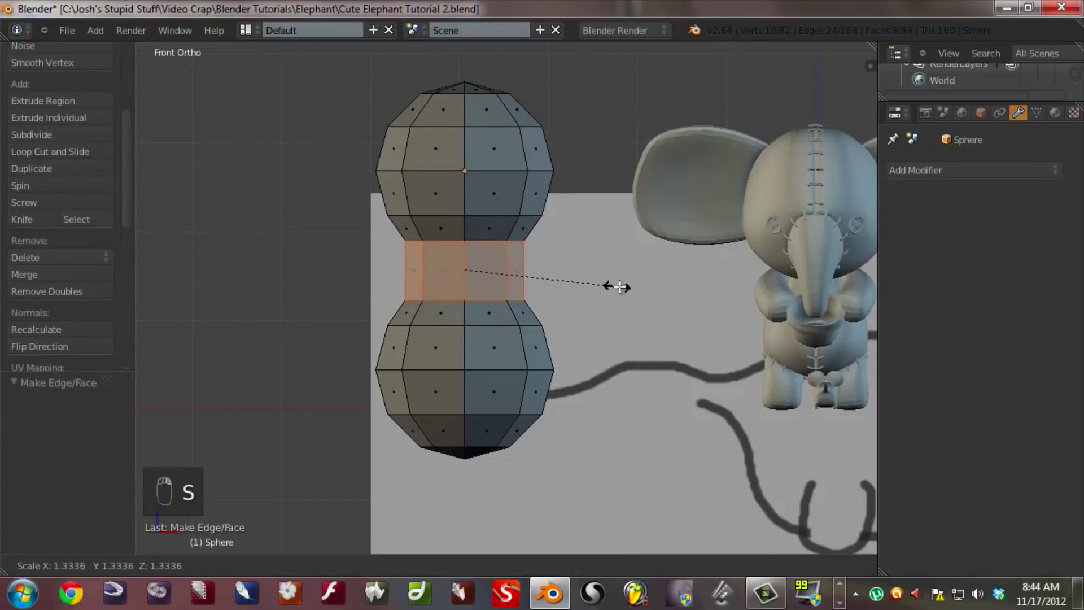
left_click(621, 287)
key("s")
key("z")
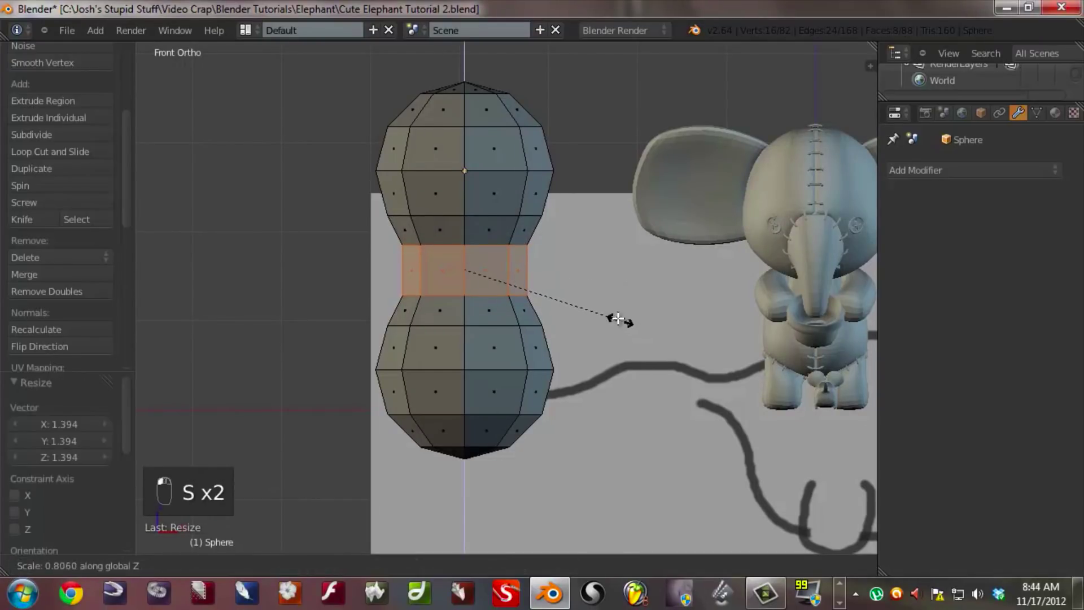
left_click(615, 316)
key("Tab")
- Add a level 2 Subdivision Surface modifier to the peanut shape and reopen its mesh for editing
scroll(616, 317, "down", 2)
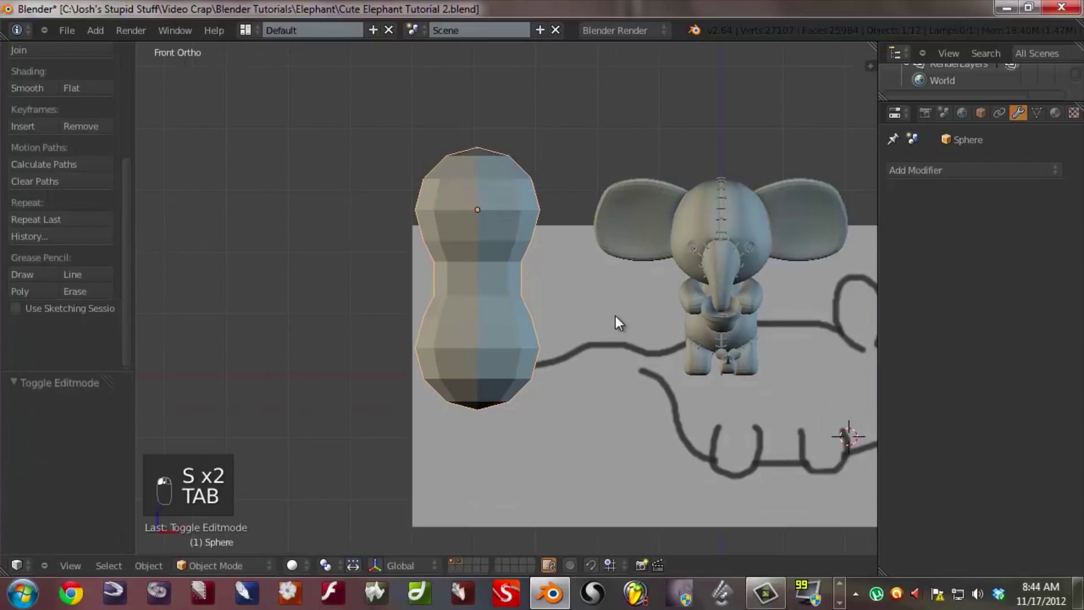
key("ctrl+2")
middle_click_drag(460, 330, 529, 338)
key("Tab")
scroll(504, 328, "up", 4)
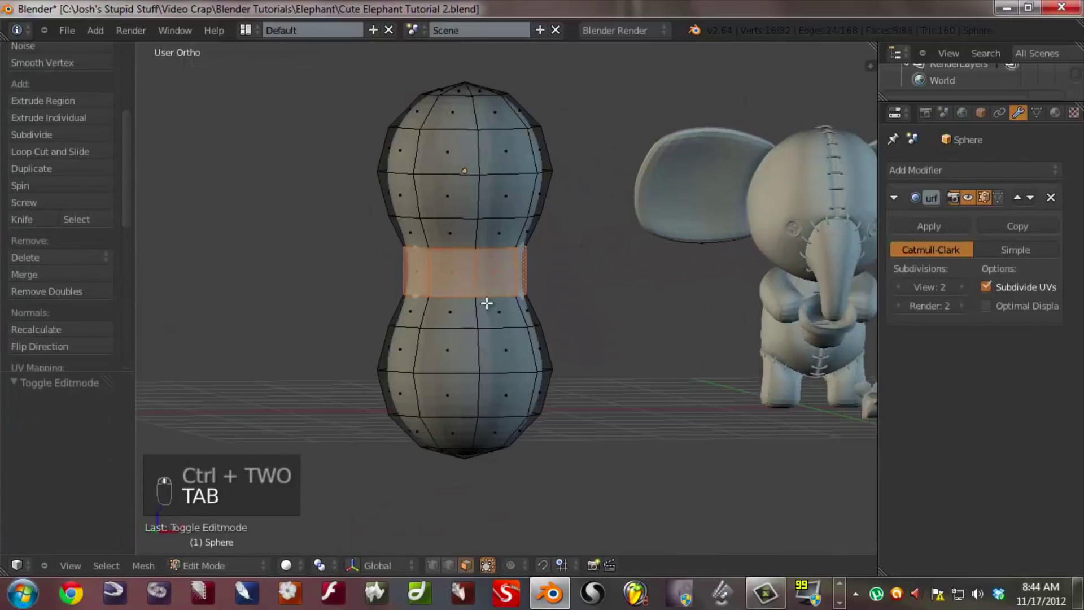
- Select all of the peanut's faces except the triangular end caps, using wireframe in front view to reach both sides
key("a")
key("a")
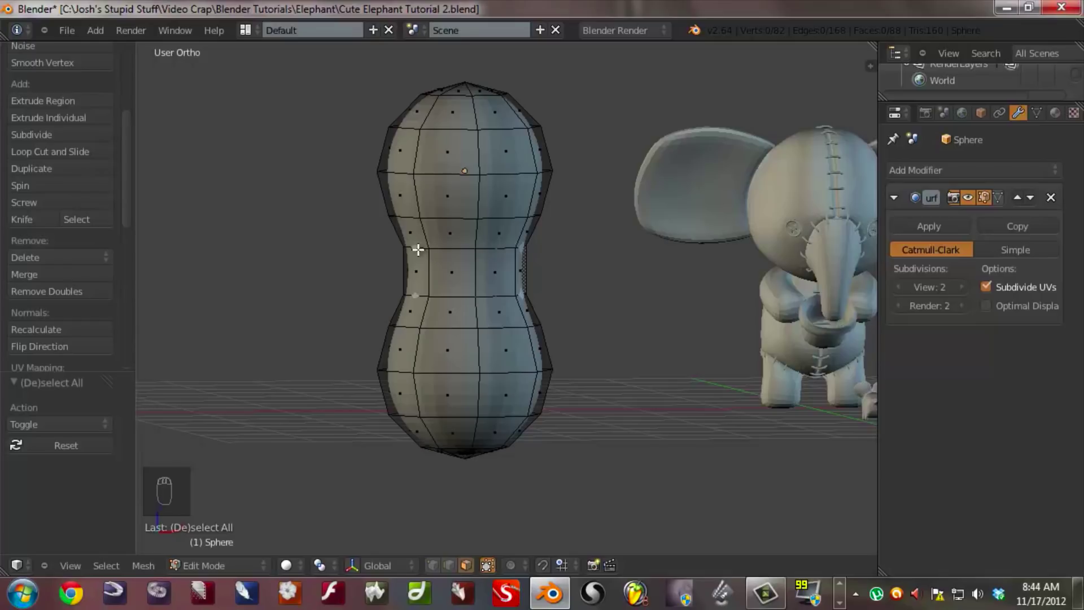
key("KP_1")
key("z")
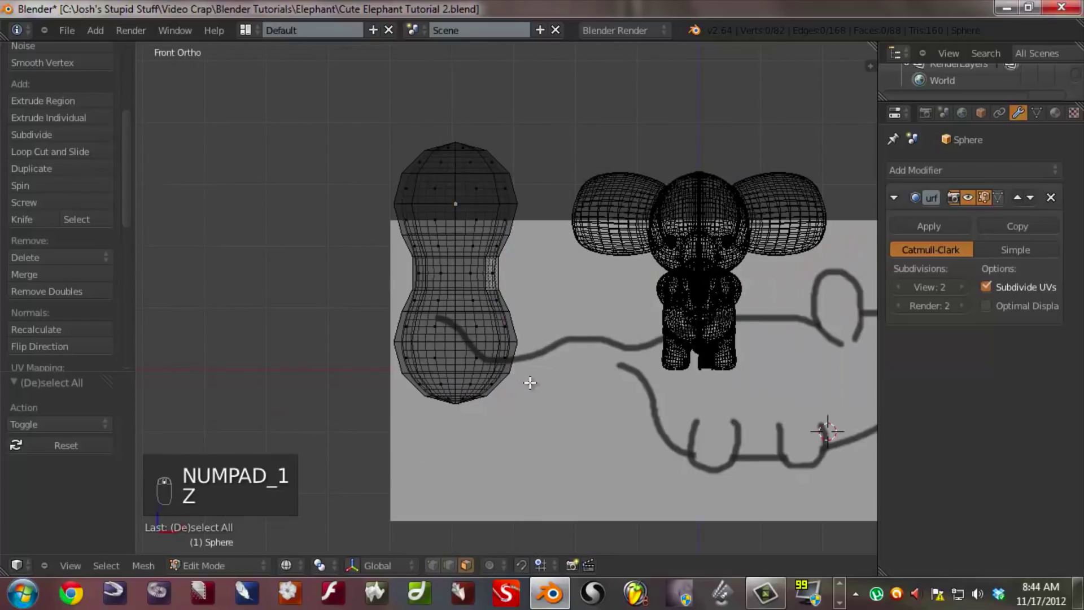
key("b")
left_click_drag(524, 395, 345, 167)
key("z")
mouse_move(399, 197)
middle_mouse_down()
mouse_move(496, 316)
mouse_move(477, 237)
middle_mouse_up()
middle_click_drag(387, 305, 370, 363)
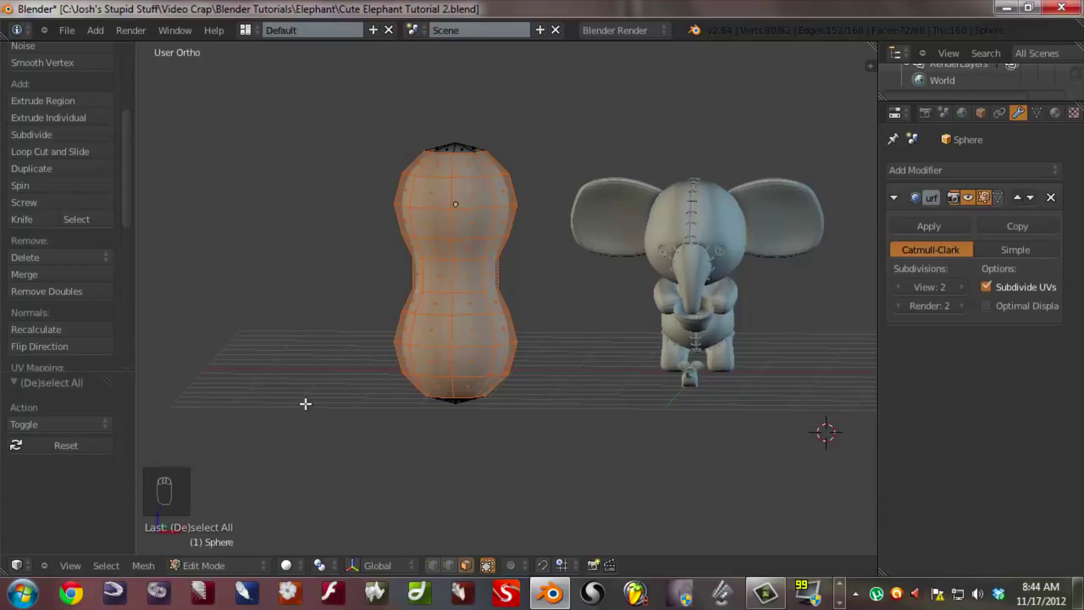
- Set the pivot point to Individual Origins and extrude the selected faces individually with an offset of about 0.055
left_click(319, 565)
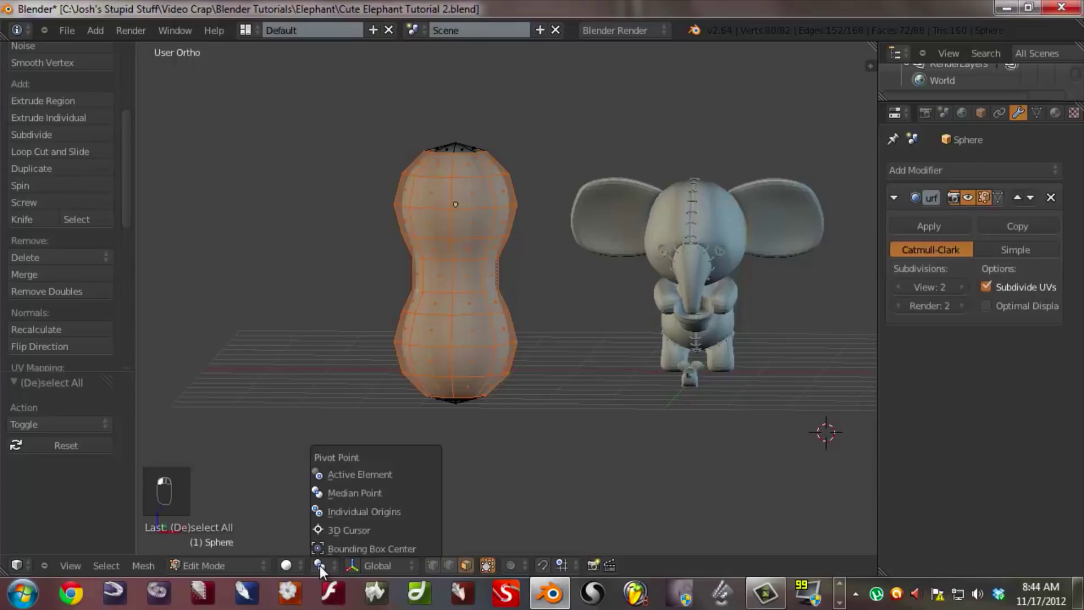
left_click(375, 512)
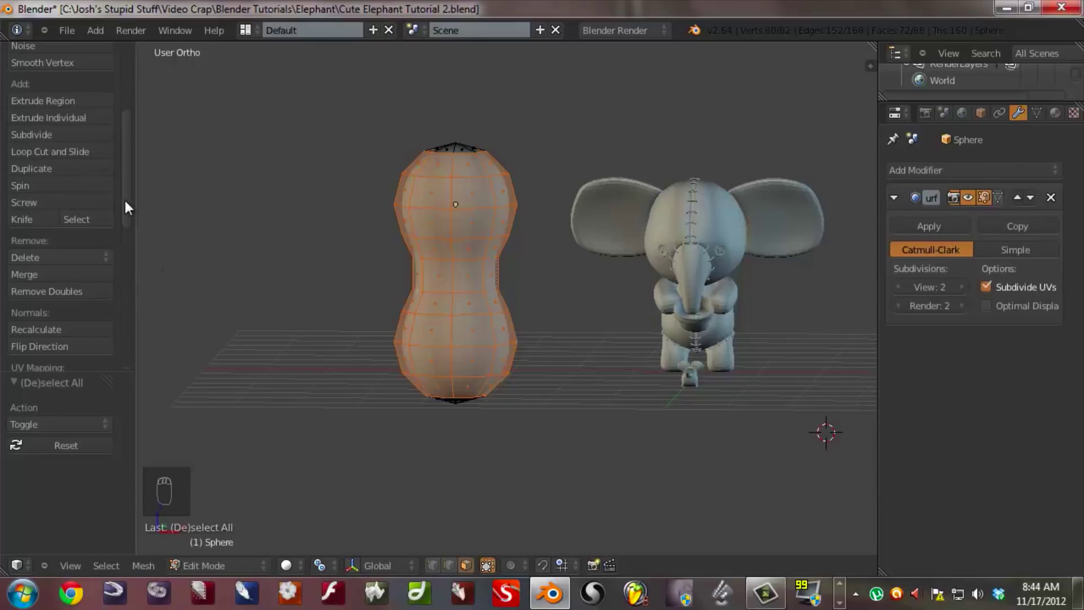
scroll(127, 192, "up", 4)
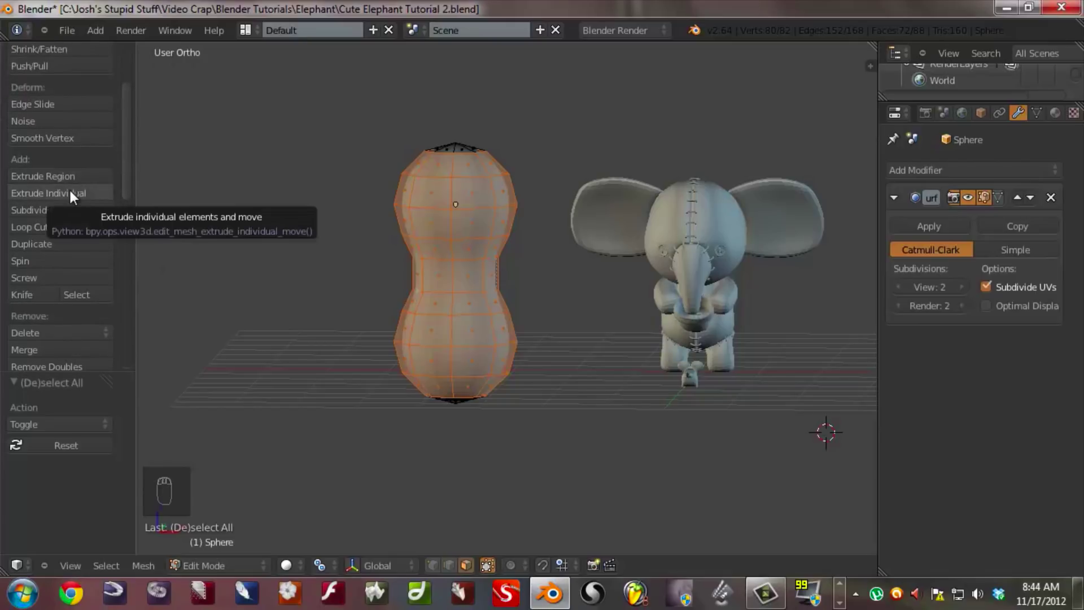
left_click(70, 192)
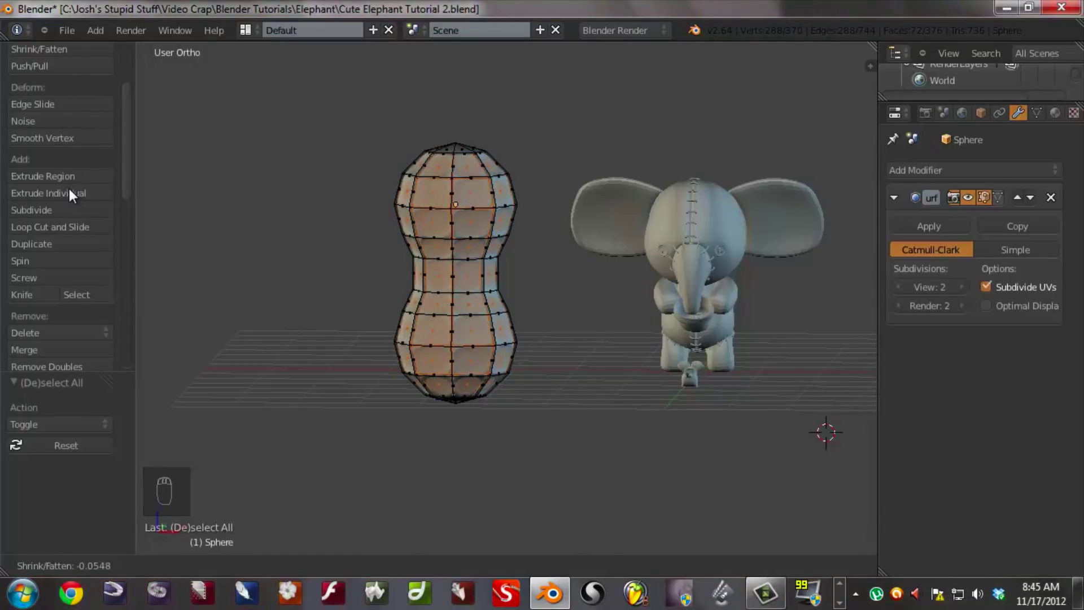
left_click(69, 188)
- Scale the extruded faces down around their own centres to form shell dimples, and shade the peanut smooth
middle_click_drag(429, 316, 646, 370)
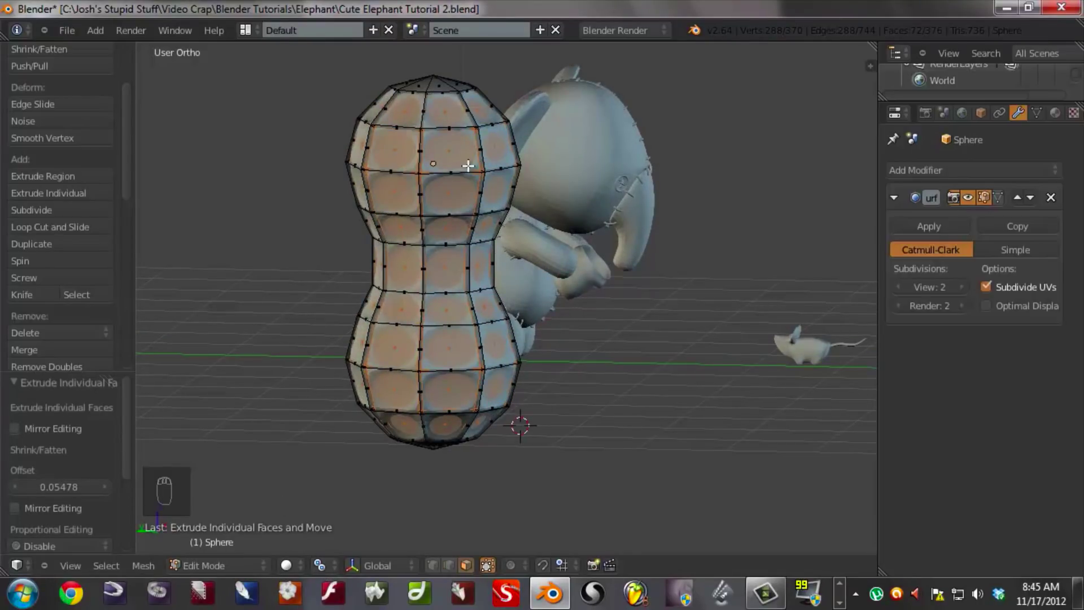
key("s")
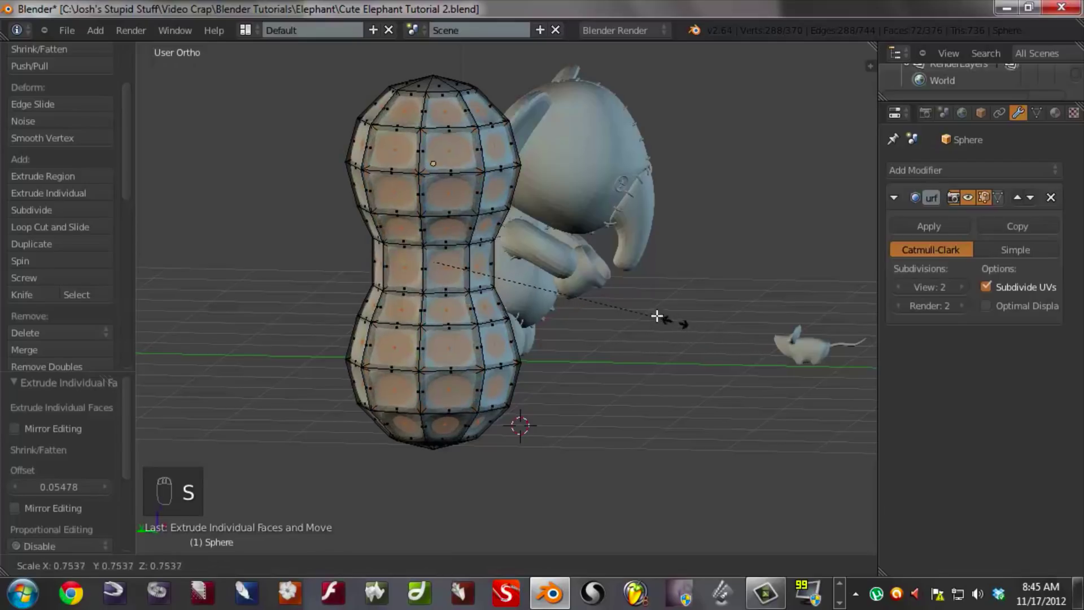
left_click(597, 294)
middle_click_drag(597, 296, 542, 334)
key("Tab")
left_click(26, 164)
mouse_move(429, 333)
middle_mouse_down()
mouse_move(482, 335)
mouse_move(319, 323)
mouse_move(655, 333)
mouse_move(381, 293)
middle_mouse_up()
- In front view, scale the peanut to about 0.074 and move it onto the pot, 3.972 in X and -1.548 in Z
key("KP_1")
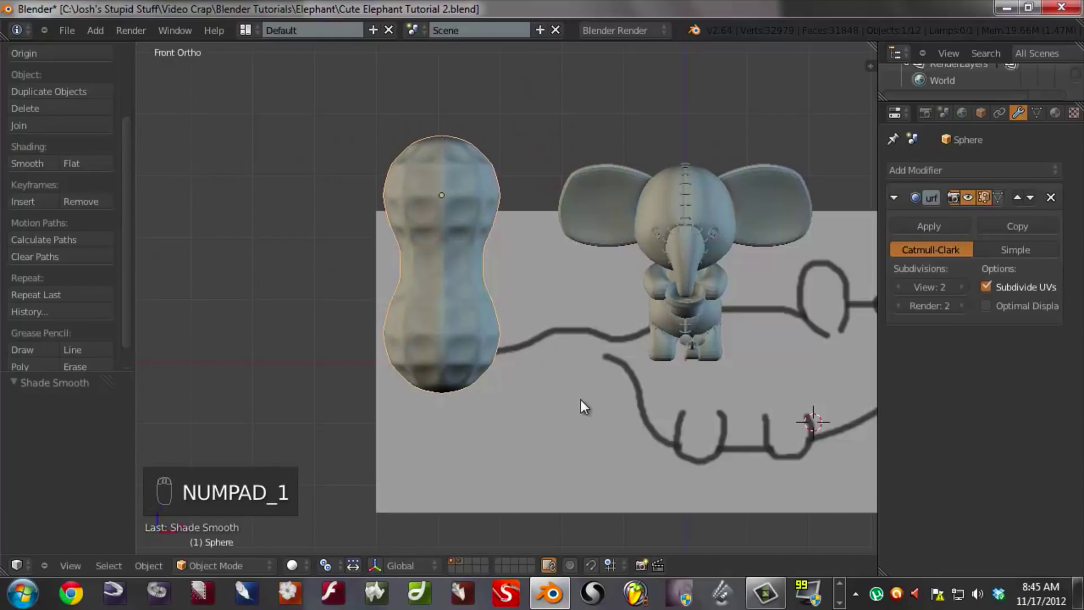
key("s")
left_click(442, 215)
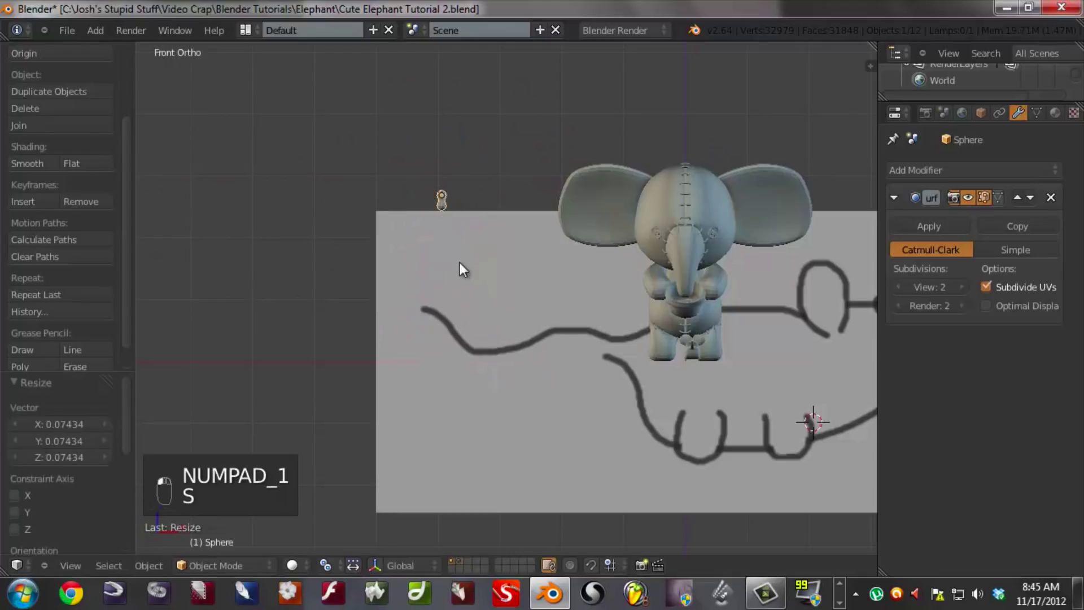
middle_click_drag(462, 259, 343, 279, "shift")
key("g")
left_click(589, 360)
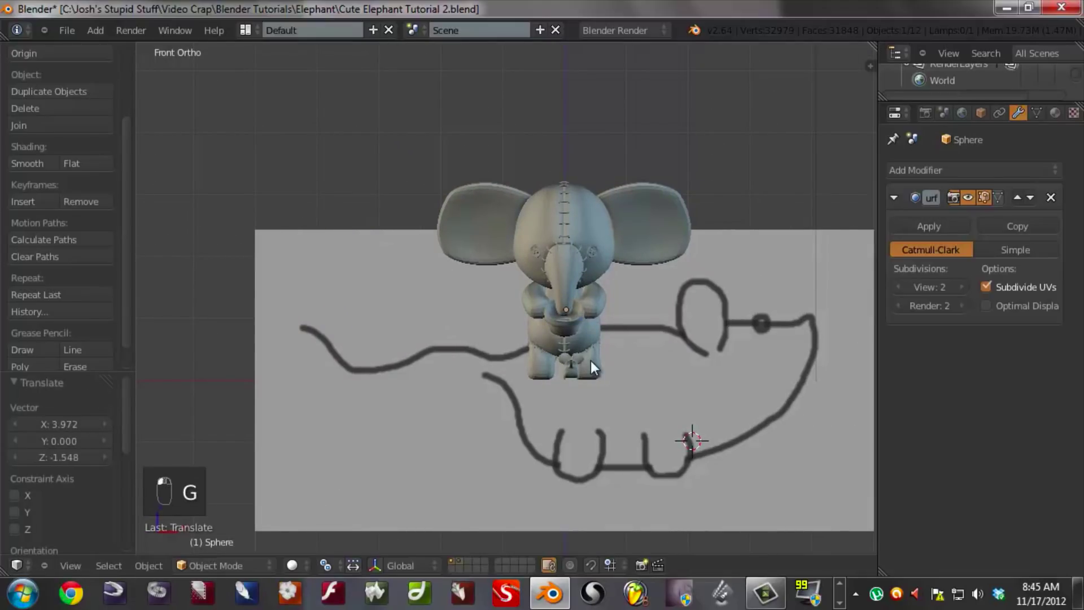
- In right view with wireframe shading, move the peanut forward from the body to the elephant's hands
key("KP_3")
key("z")
middle_click_drag(438, 362, 706, 335, "shift")
scroll(706, 334, "up", 2)
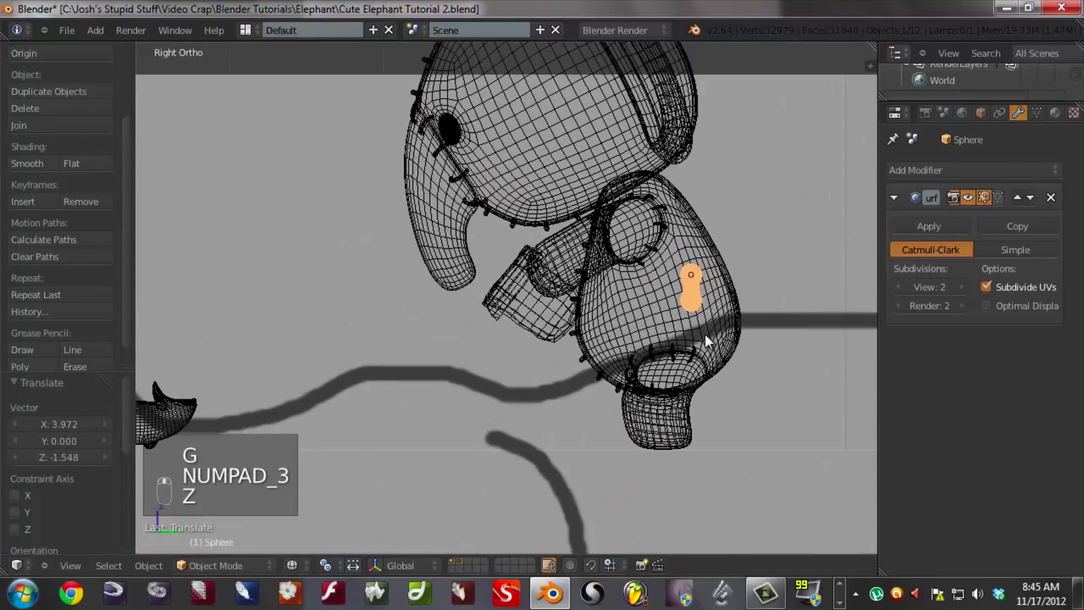
key("g")
left_click(494, 303)
- Scale the peanut to about 0.887 and rotate it freely so it tilts inside the pot
key("s")
left_click(533, 302)
key("r")
key("r")
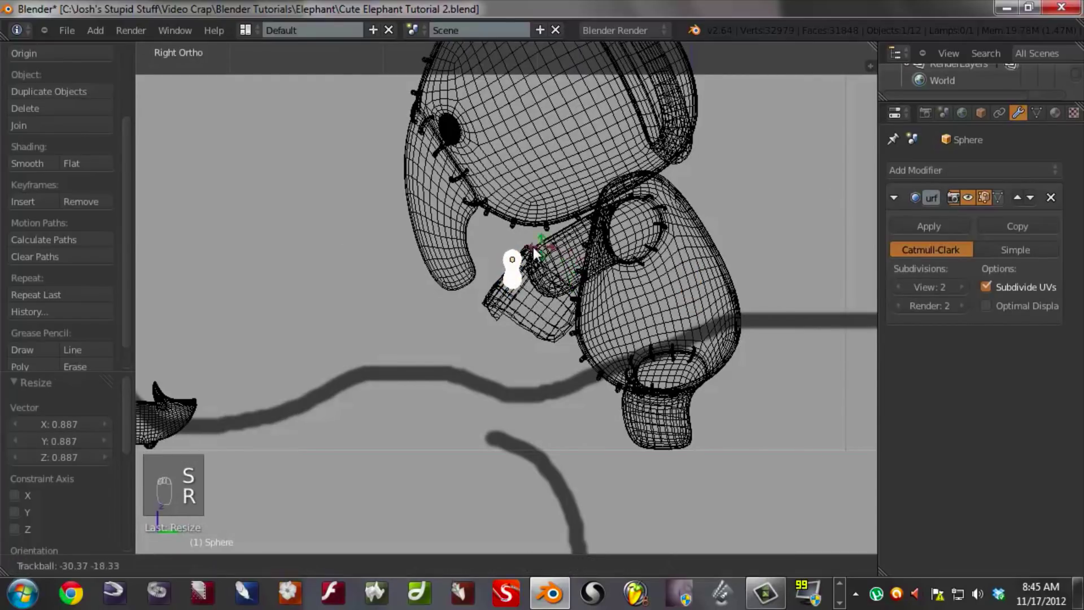
left_click(534, 257)
- Duplicate the peanut about -0.094 in Y and -0.088 in Z, rotate the copy freely, and reposition it in the pot in solid shading
key("shift+d")
key("r")
key("r")
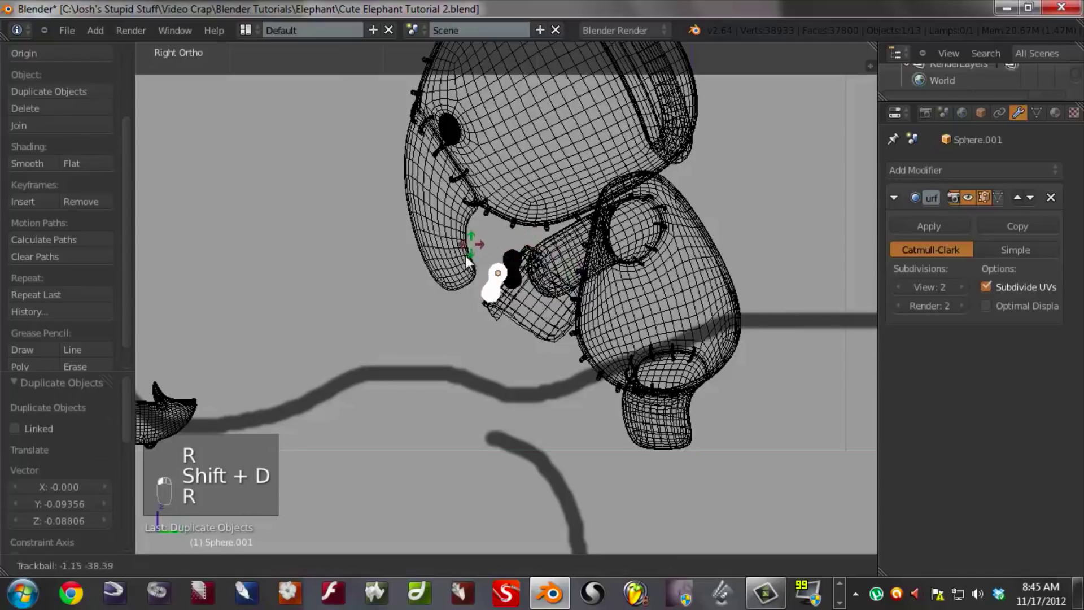
left_click(471, 325)
key("z")
middle_click_drag(471, 325, 616, 314)
key("g")
left_click(537, 307)
- Duplicate a third peanut, rotate it about 57.3°, and move it into place among the peanuts in the pot
key("shift+d")
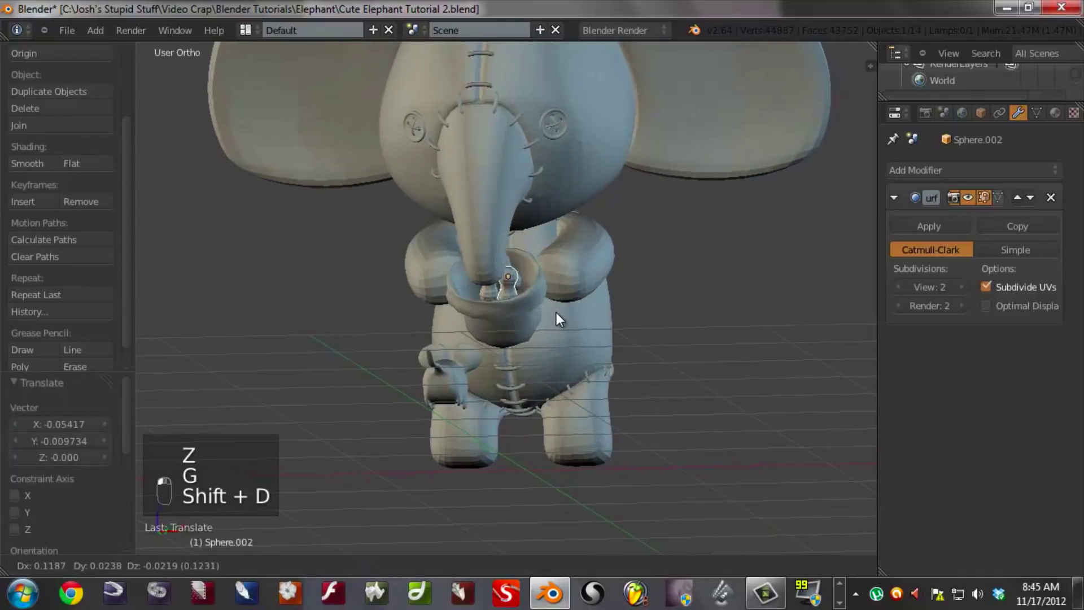
key("r")
left_click(458, 405)
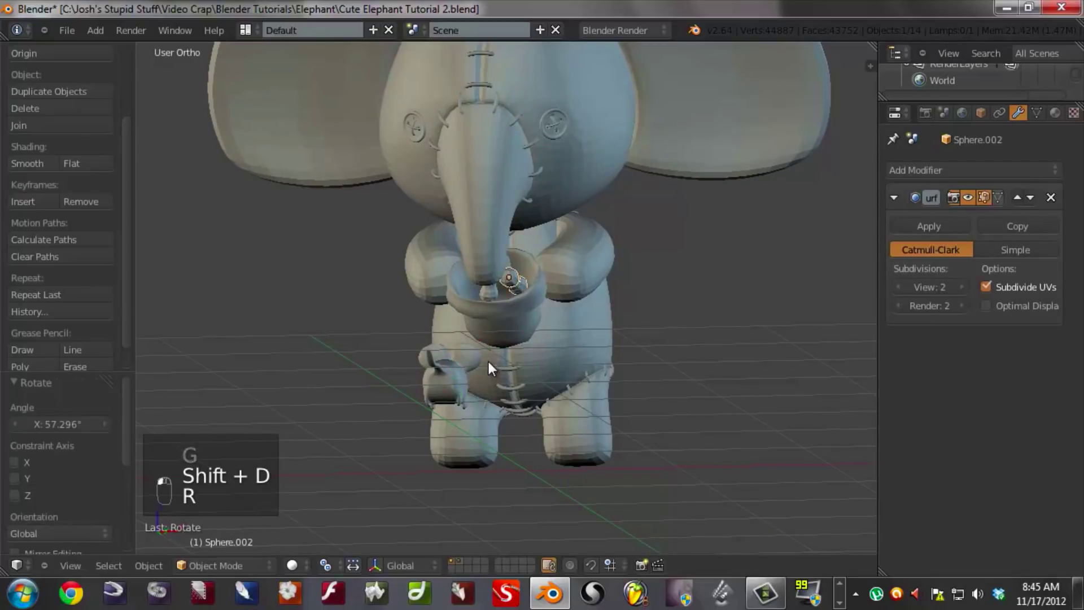
key("g")
left_click(443, 350)
- Duplicate a fourth peanut about -0.276 in X and 0.084 in Z, rotate it freely, and fit it inside the pot
middle_click_drag(442, 350, 483, 318)
key("shift+d")
left_click(444, 304)
key("r")
key("r")
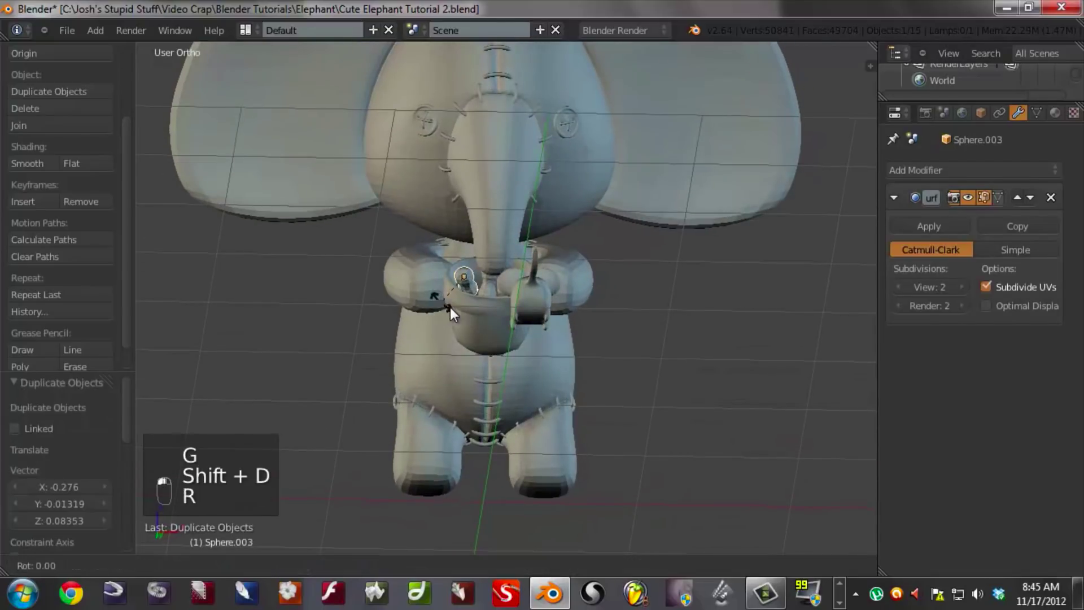
left_click(497, 327)
key("g")
left_click(511, 326)
- Duplicate a fifth peanut about 0.138 upward in Z, rotate it freely, and shift it about -0.051 in X and 0.065 in Y
middle_click_drag(510, 327, 600, 390)
key("shift+d")
left_click(597, 361)
key("r")
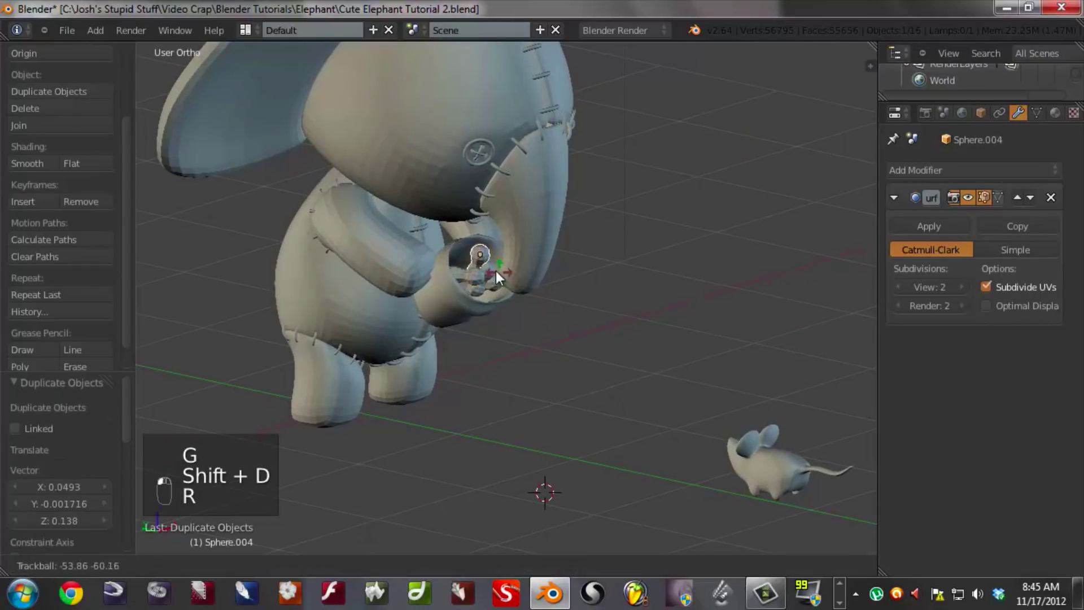
left_click(485, 267)
key("g")
left_click(510, 308)
- Duplicate a sixth peanut about 0.173 in X and 0.161 in Y, rotate it freely, and settle it in the pot
middle_click_drag(510, 308, 426, 300)
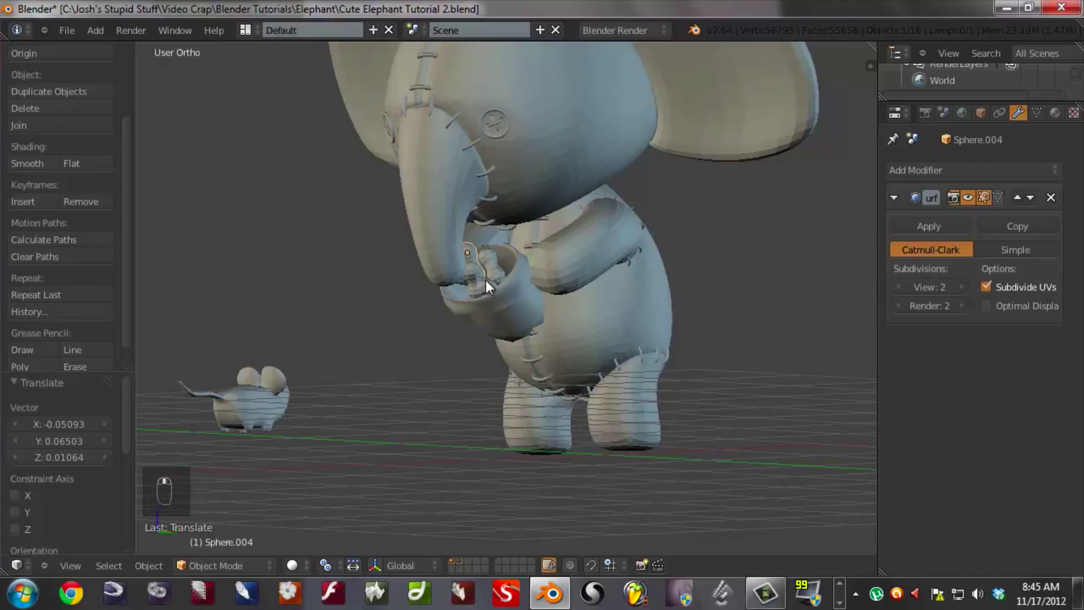
key("shift+d")
left_click(514, 293)
key("r")
key("r")
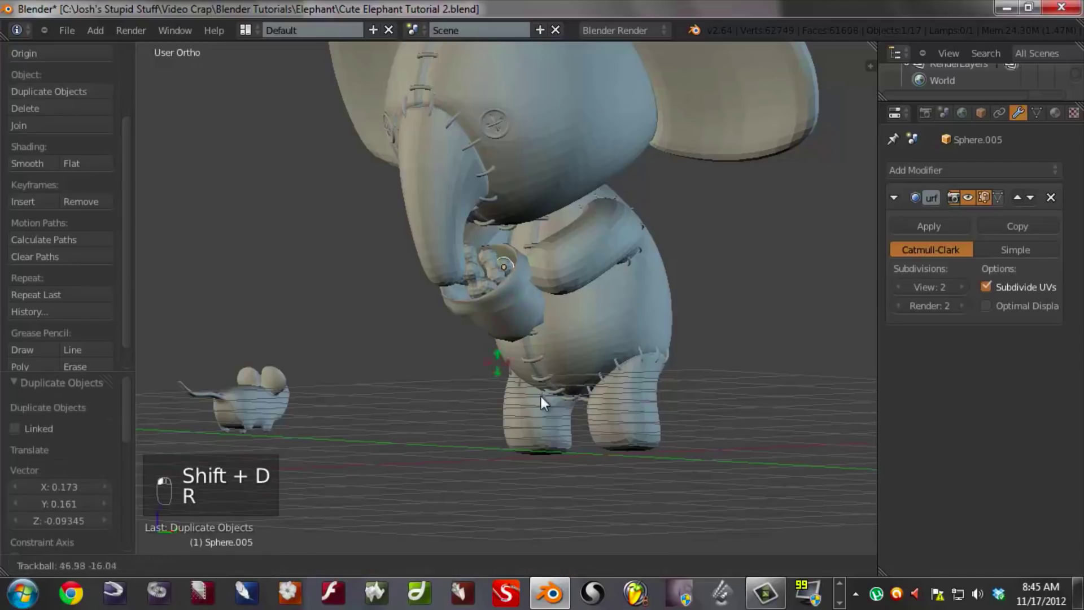
left_click(621, 340)
key("g")
left_click(628, 345)
- Duplicate a seventh peanut, move it about -0.136 in X, rotate it about 27.5°, and place it among the others in the pot
middle_click_drag(627, 344, 557, 292)
scroll(537, 280, "up", 2)
key("shift+d")
left_click(512, 299)
key("g")
left_click(459, 336)
key("r")
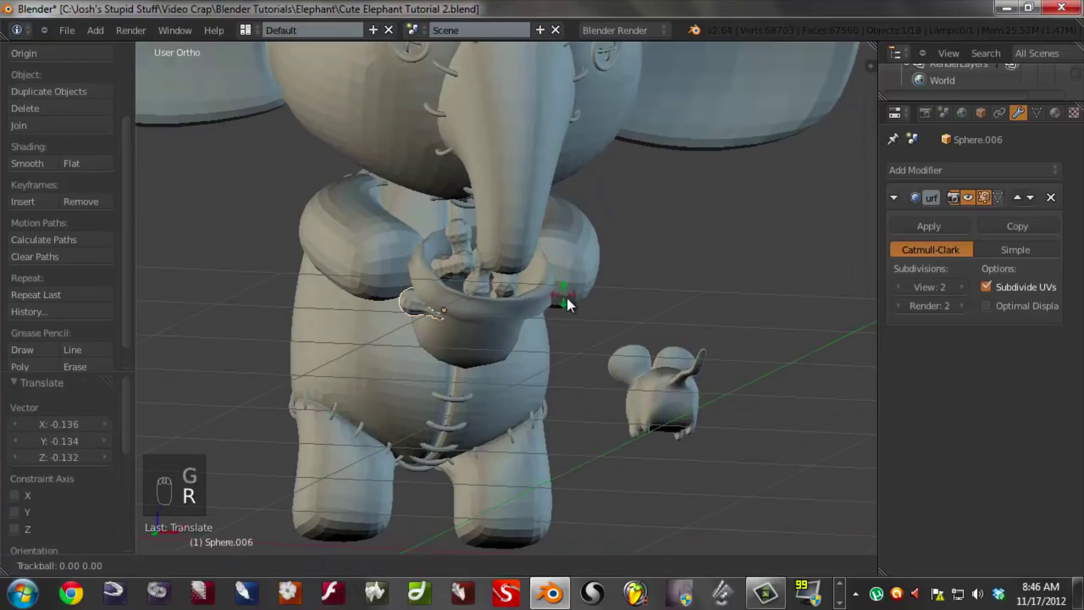
key("r")
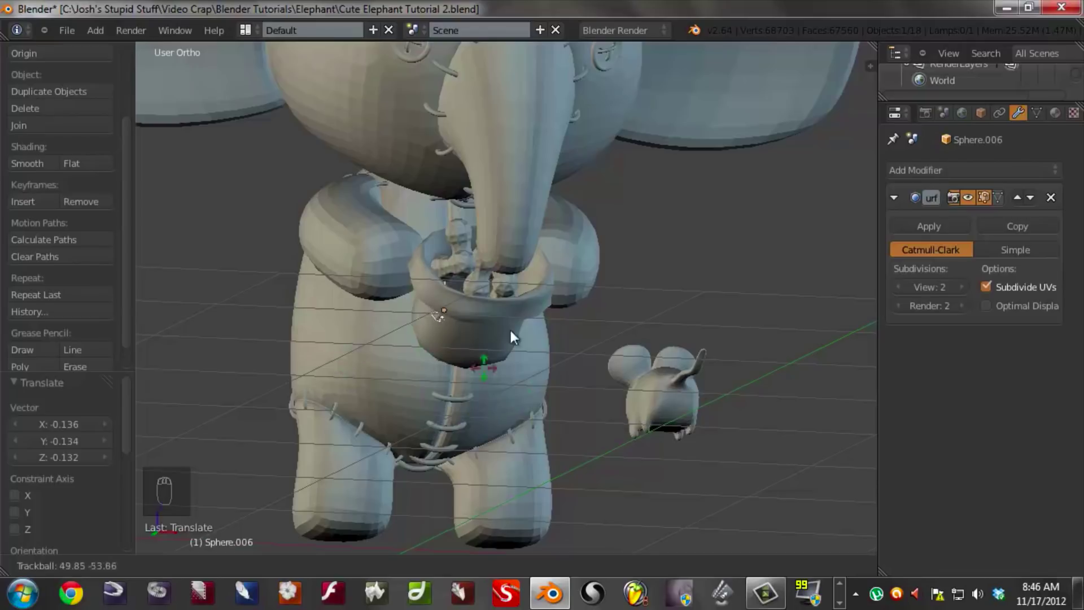
left_click(439, 337)
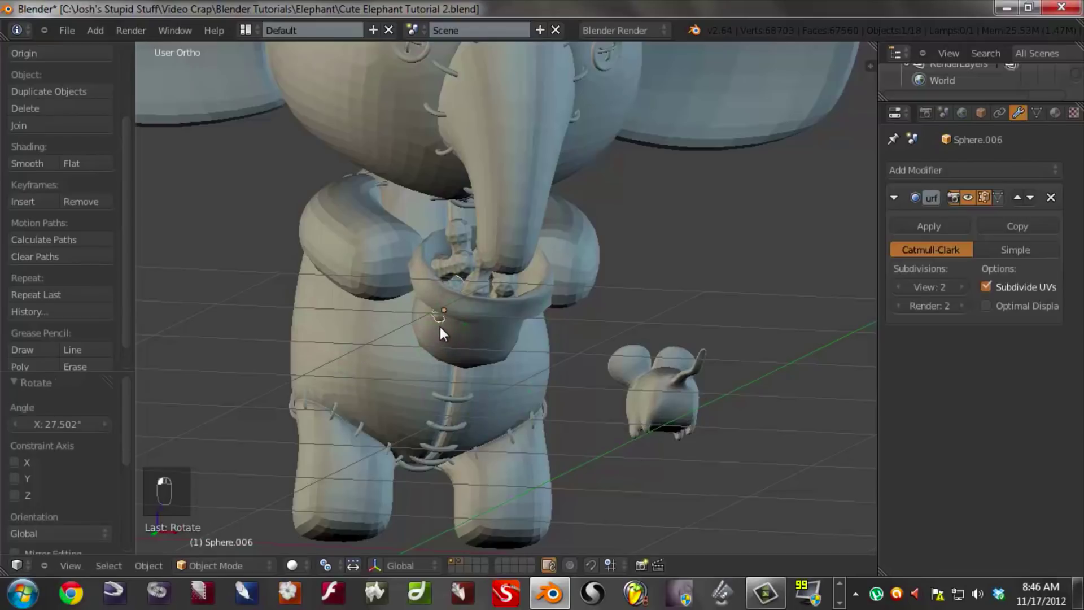
key("g")
left_click(499, 303)
- Duplicate an eighth peanut about -0.106 in X and -0.173 in Y to the pot's front rim and rotate it freely
middle_click_drag(499, 302, 389, 294)
key("shift+d")
left_click(446, 313)
key("r")
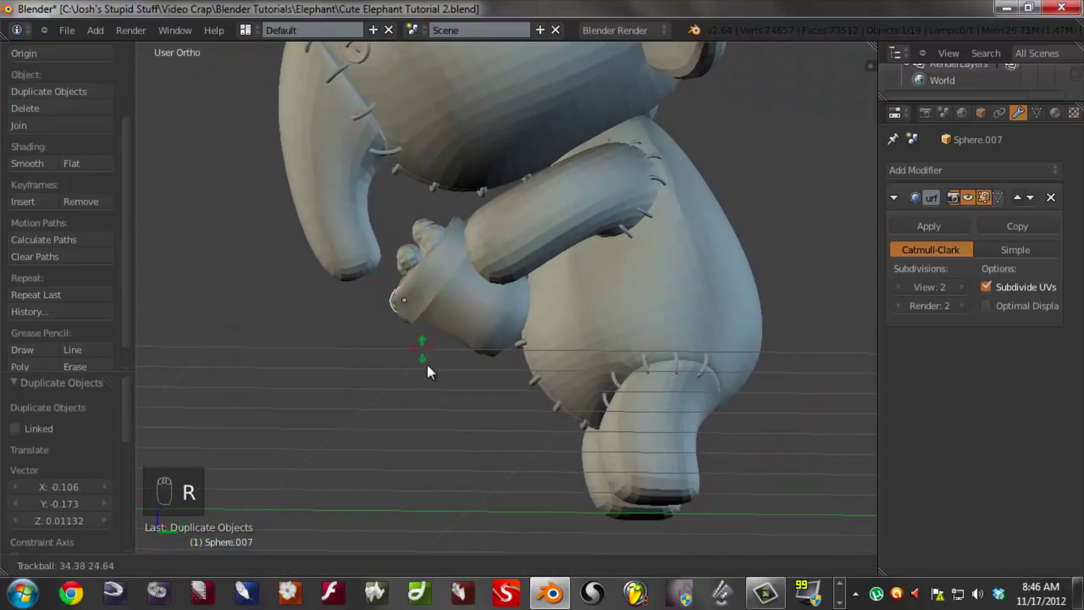
left_click(203, 308)
- Move the eighth peanut into the pot opening, rotate it about 64.2°, and lay it against the other peanuts
middle_click_drag(416, 317, 625, 421)
key("g")
left_click(602, 312)
scroll(625, 421, "up", 4)
key("g")
left_click(613, 402)
key("r")
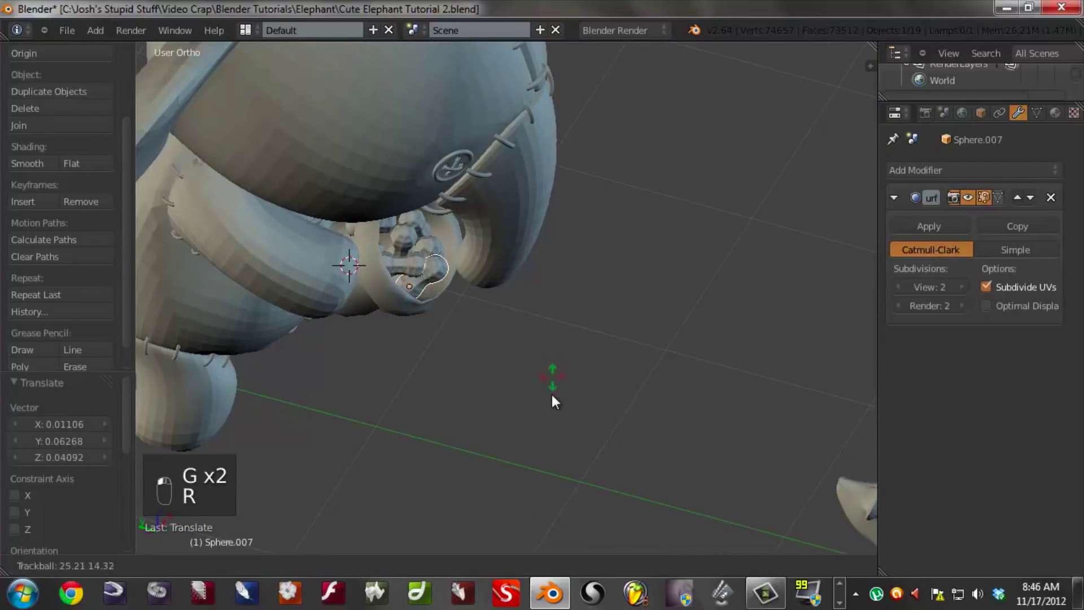
left_click(507, 432)
key("g")
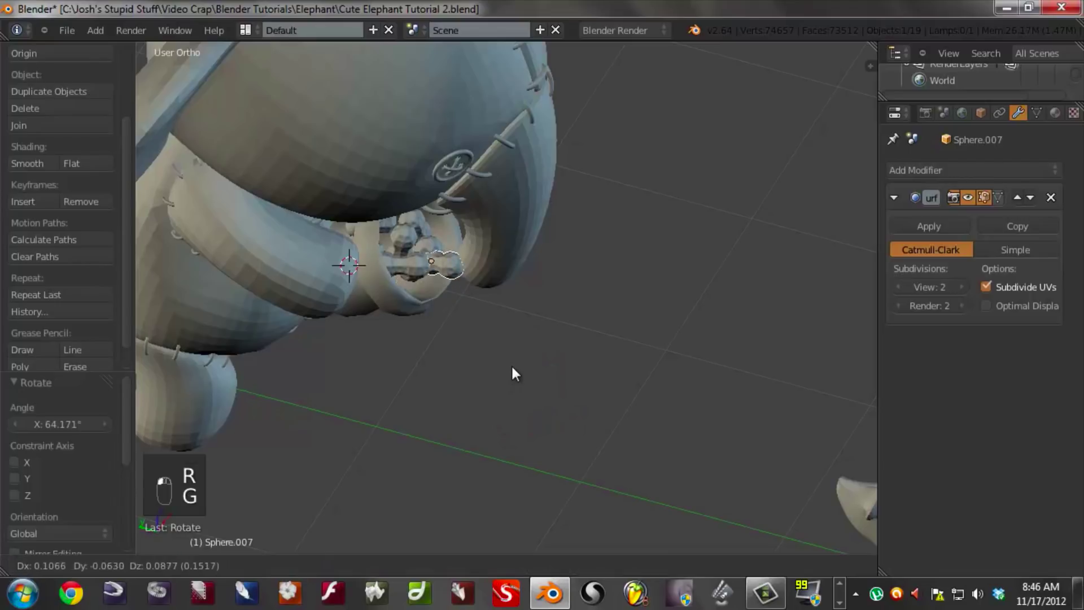
left_click(505, 385)
- Adjust the positions of the eighth peanut and the original one so they sit inside the pot, and deselect everything
middle_click_drag(504, 385, 543, 272)
key("g")
left_click(332, 265)
right_click(462, 251)
key("g")
left_click(461, 251)
key("g")
left_click(551, 277)
scroll(483, 306, "down", 5)
key("a")
- Apply smooth shading to the elephant's body and head, and clear the selection
middle_click_drag(483, 306, 499, 324)
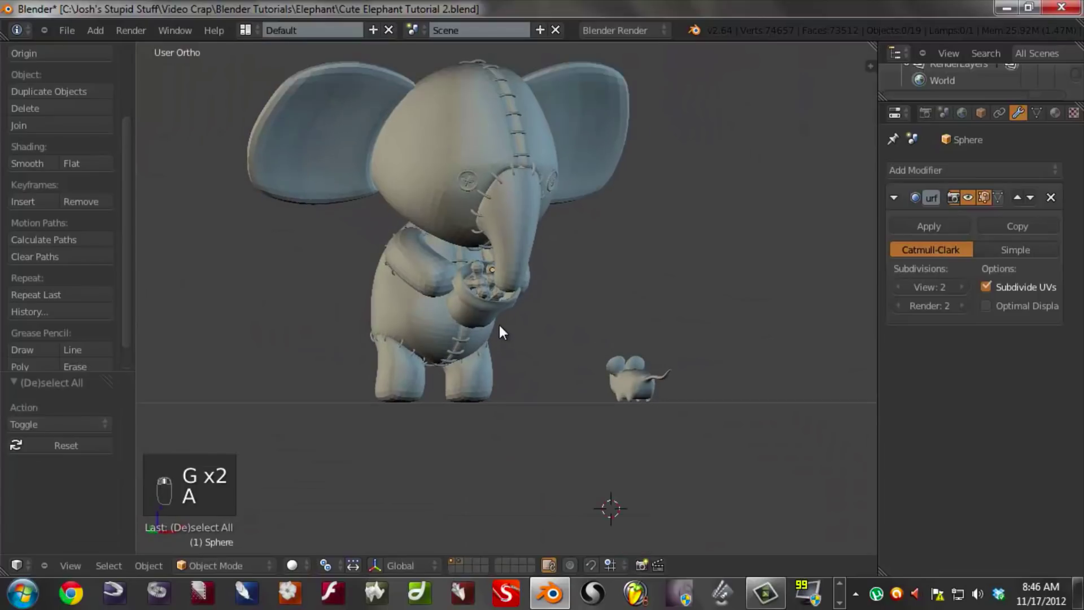
right_click(435, 272)
left_click(47, 163)
right_click(429, 130)
left_click(38, 162)
mouse_move(179, 267)
middle_mouse_down()
mouse_move(421, 317)
mouse_move(398, 314)
mouse_move(390, 338)
mouse_move(243, 339)
mouse_move(421, 328)
mouse_move(458, 333)
mouse_move(360, 330)
mouse_move(457, 337)
middle_mouse_up()
key("a")
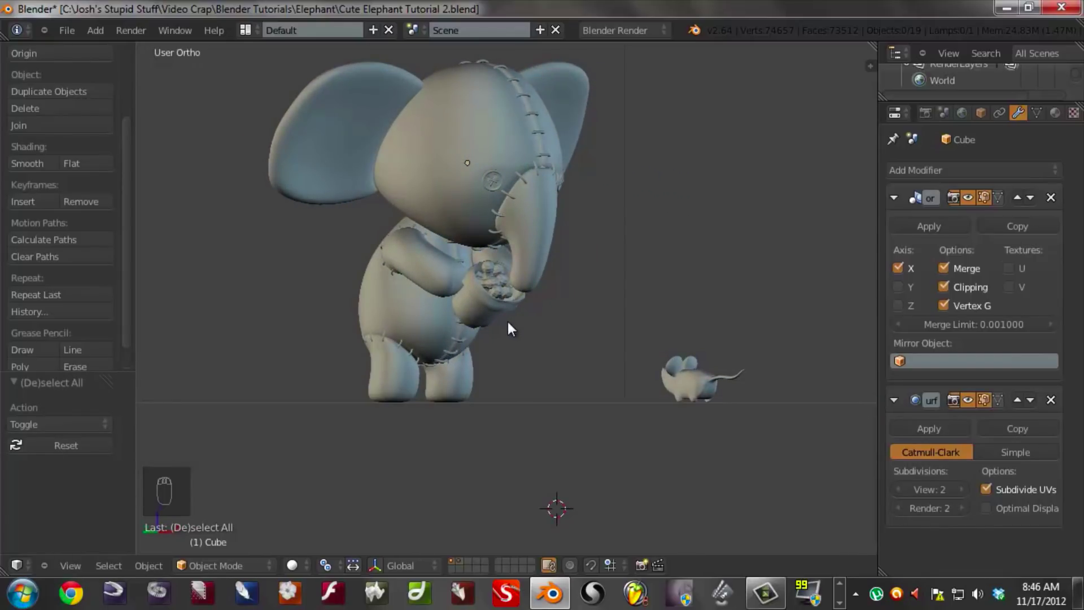